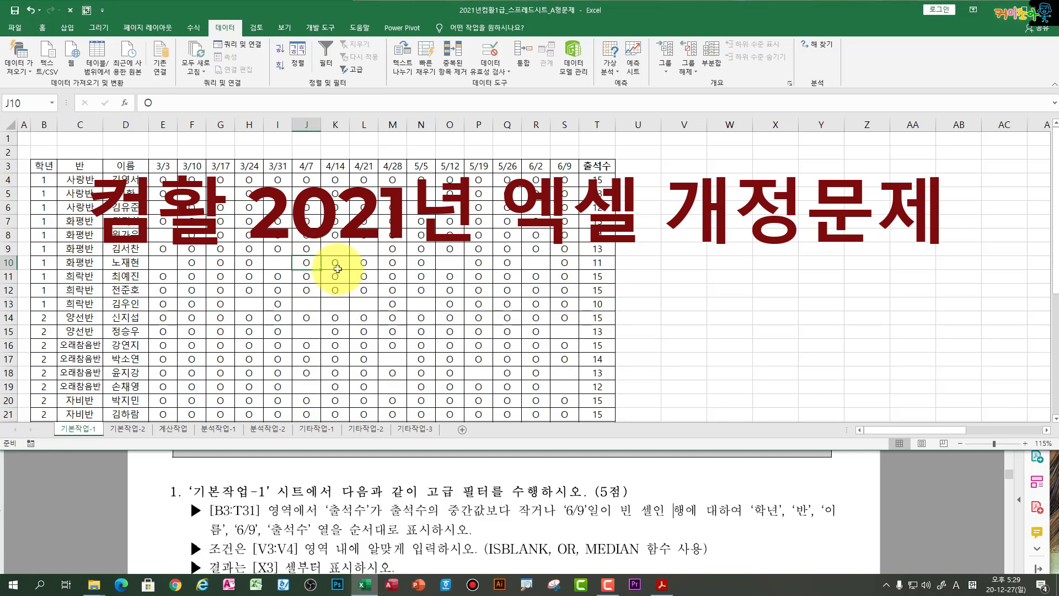
click(421, 293)
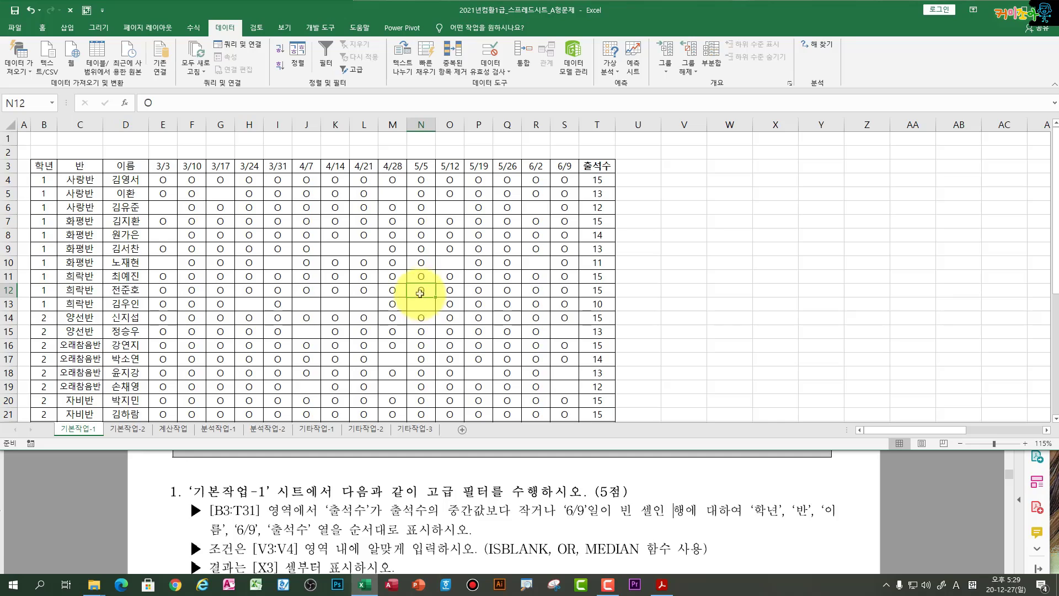
click(524, 308)
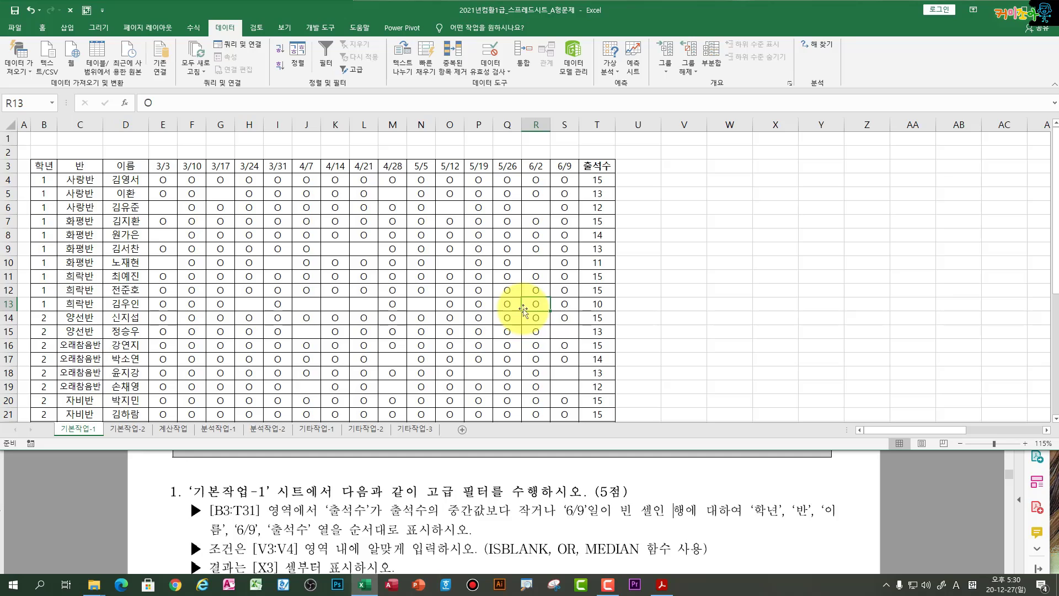
click(637, 249)
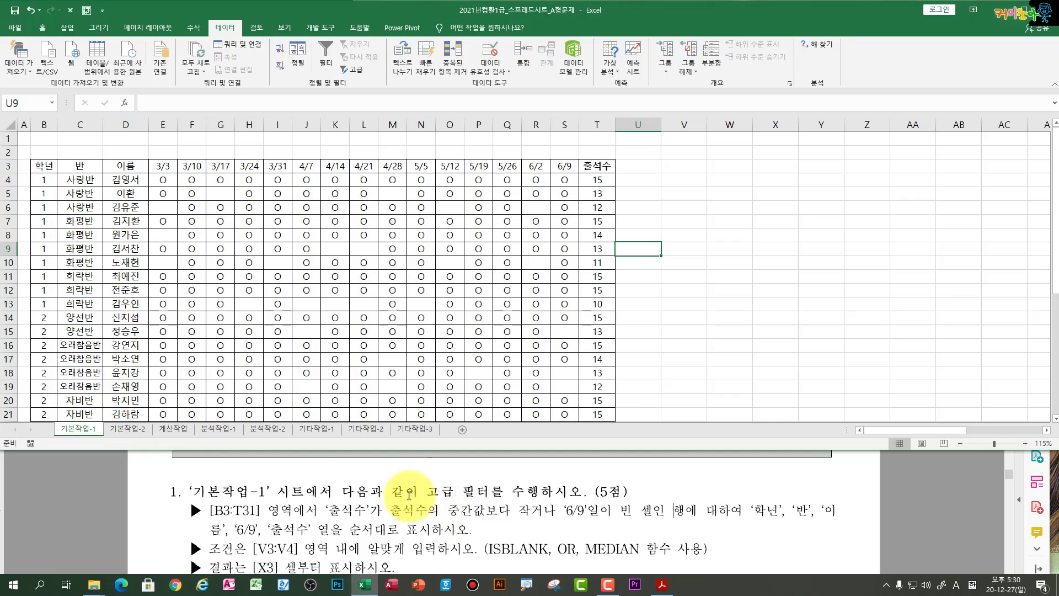
click(341, 262)
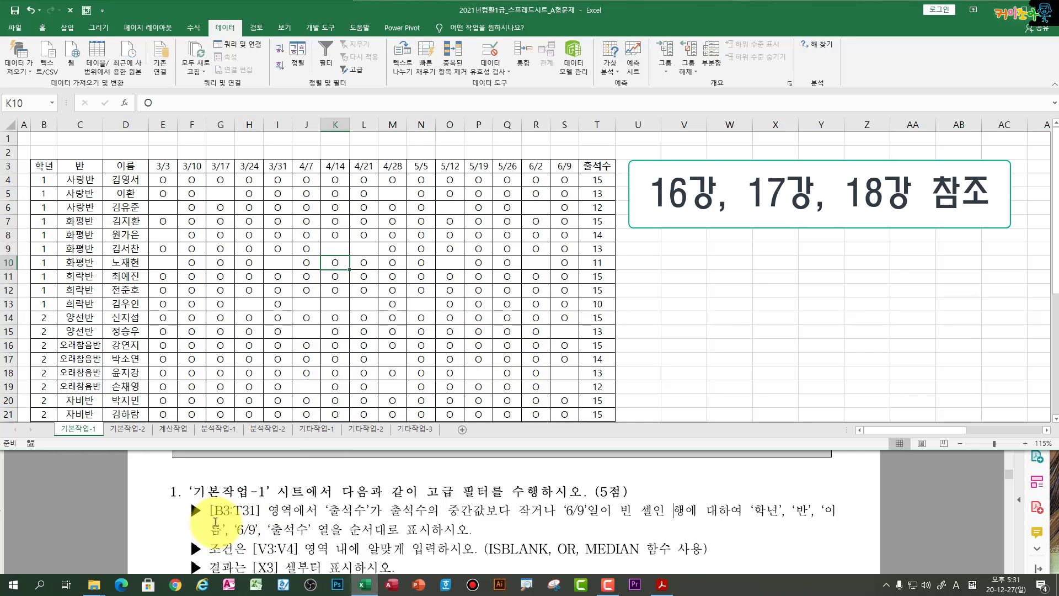
Step: Select the attendance table B3:T31 from its first header cell to check the filter's list range
click(44, 165)
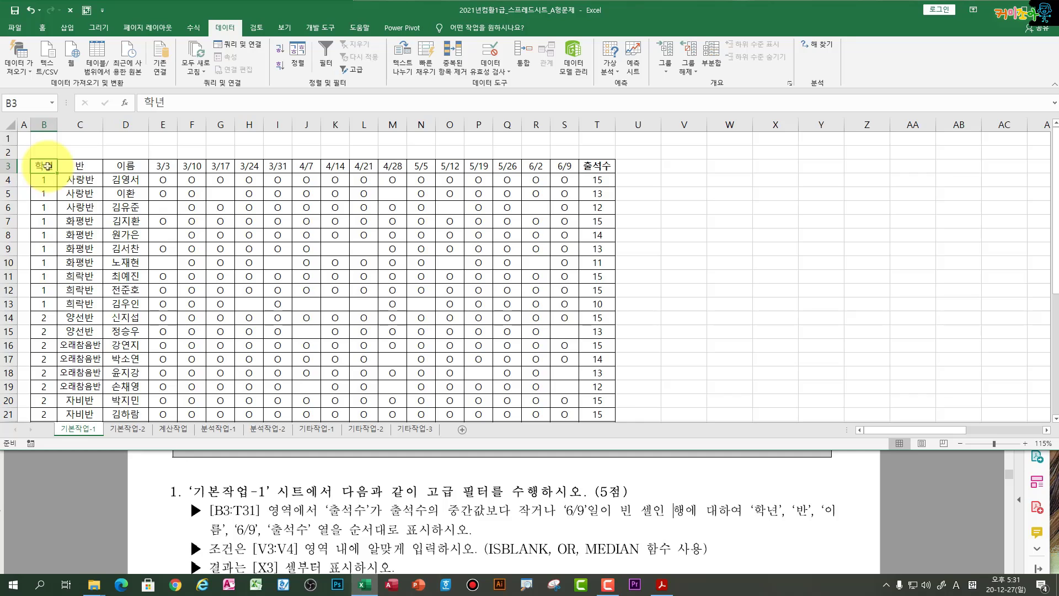
key(ctrl+shift+Right)
key(ctrl+shift+Down)
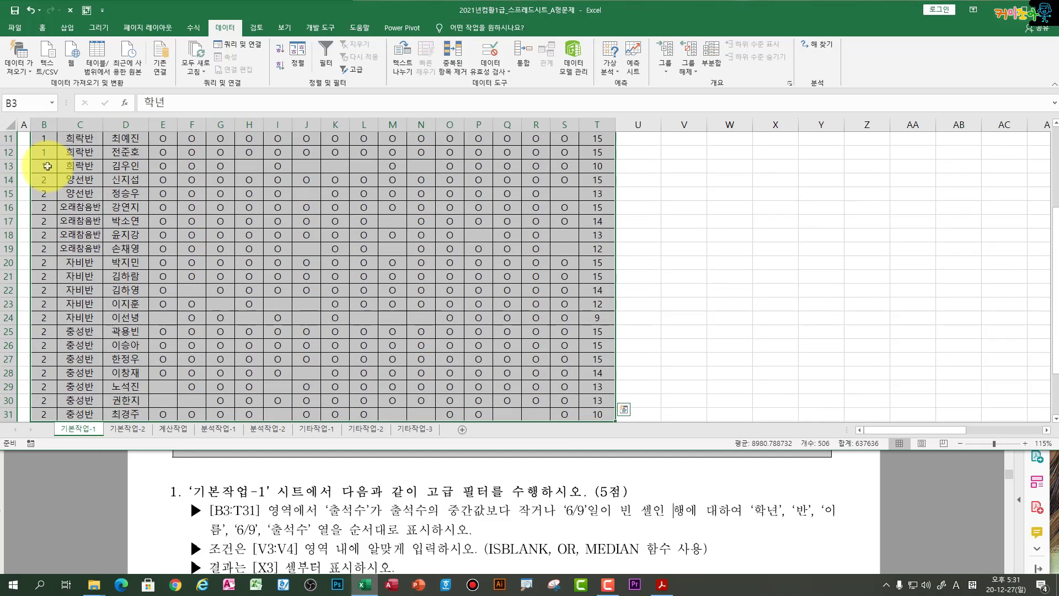
click(148, 192)
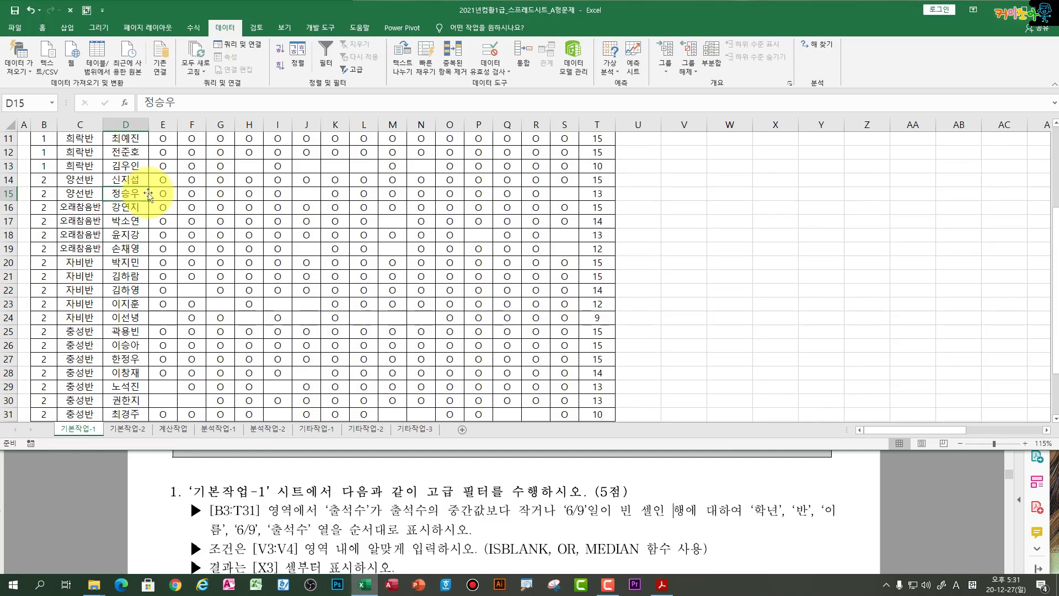
scroll(148, 192, up, 4)
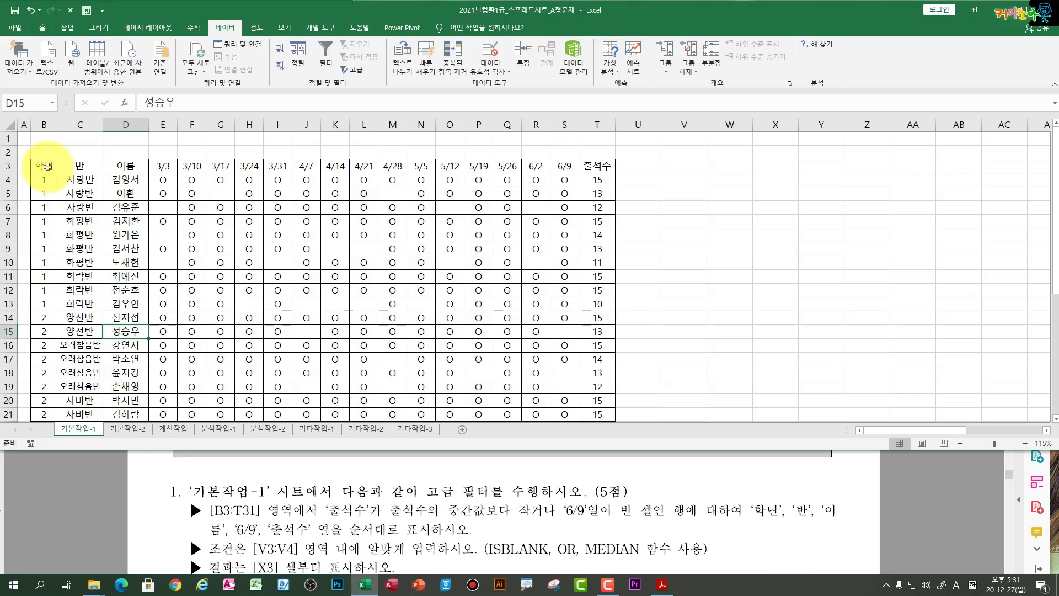
Step: Select the entire contiguous data region from cell E7 inside the table and check its extent
click(187, 173)
click(44, 165)
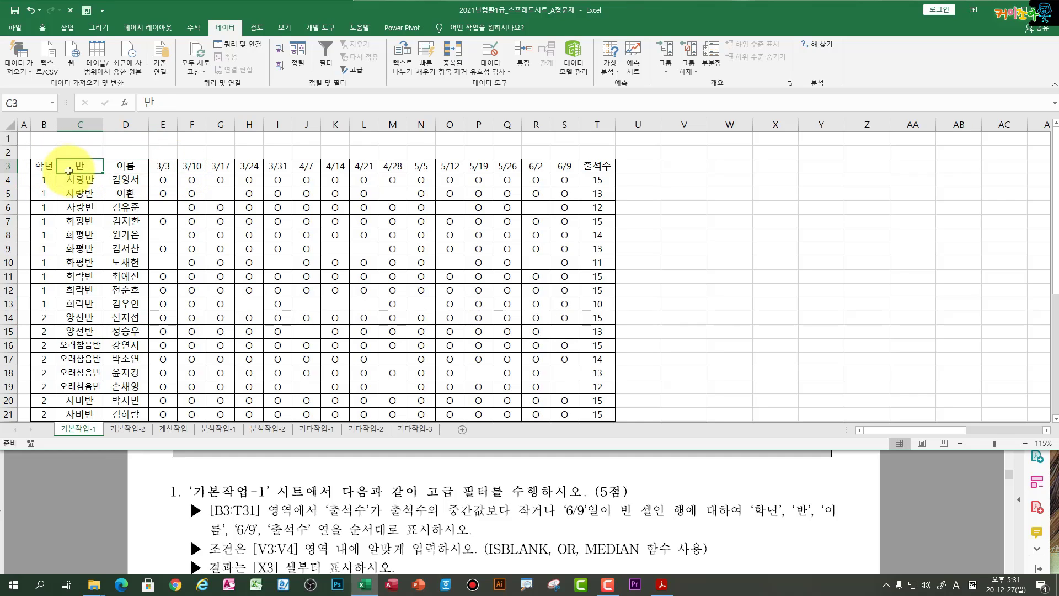
click(276, 345)
click(160, 221)
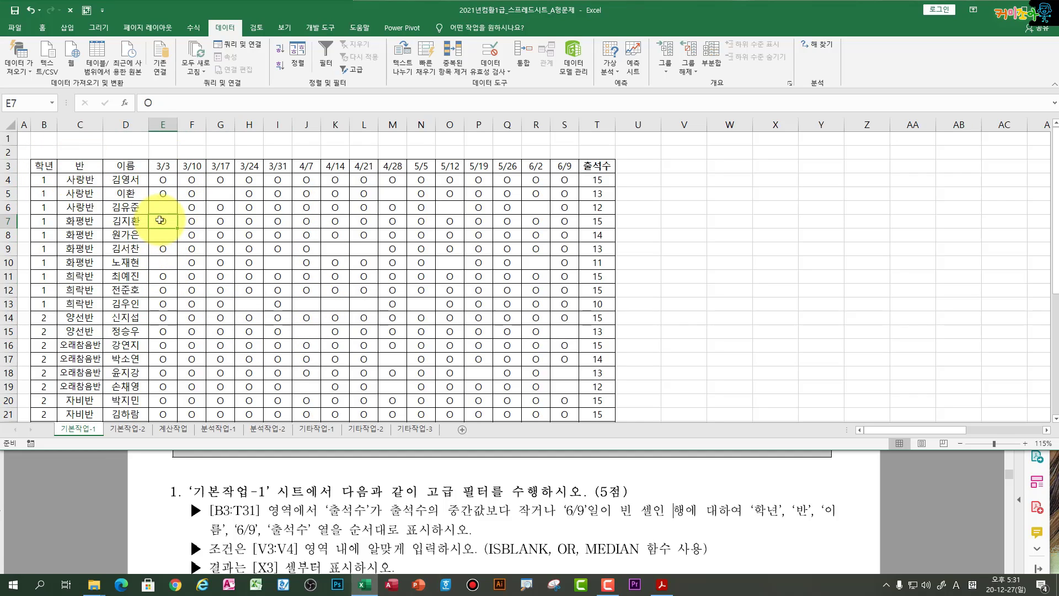
key(ctrl+a)
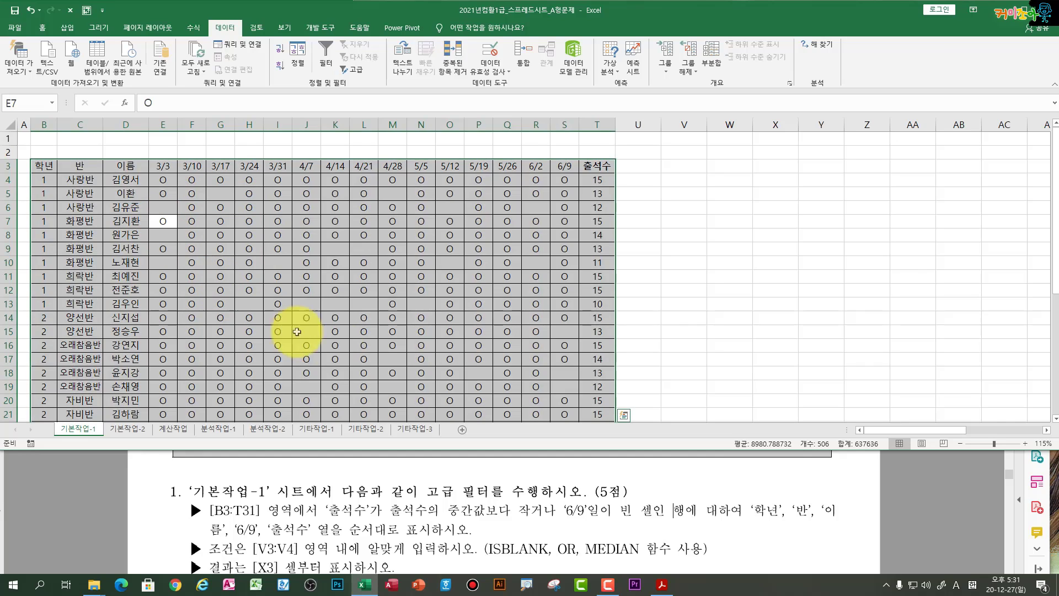
scroll(342, 346, down, 4)
scroll(341, 345, up, 4)
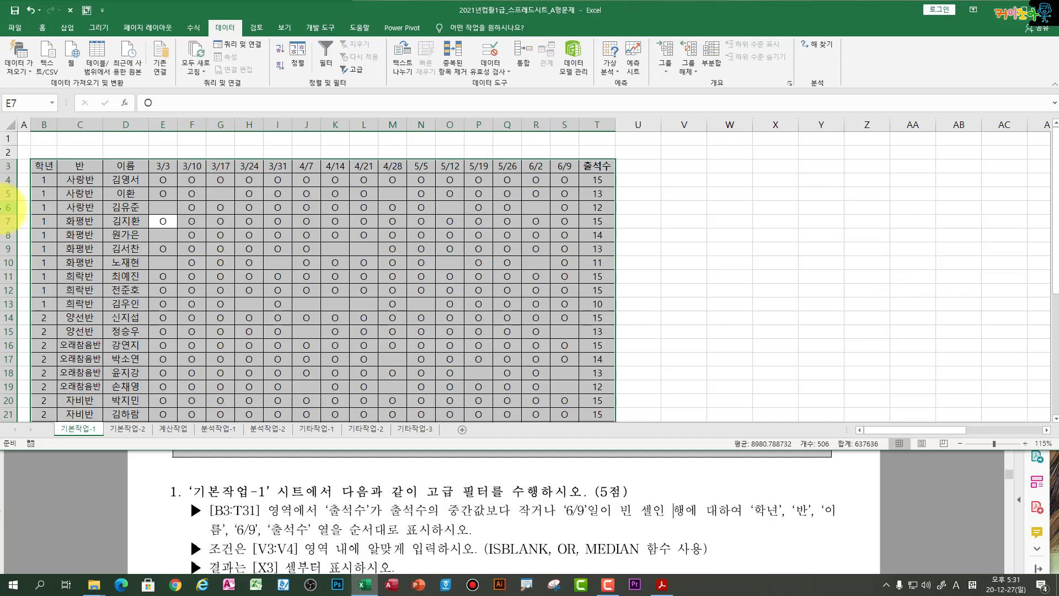
Step: Examine the table's full height, then extend a selection from B3 across the header row and down to row 31
click(44, 165)
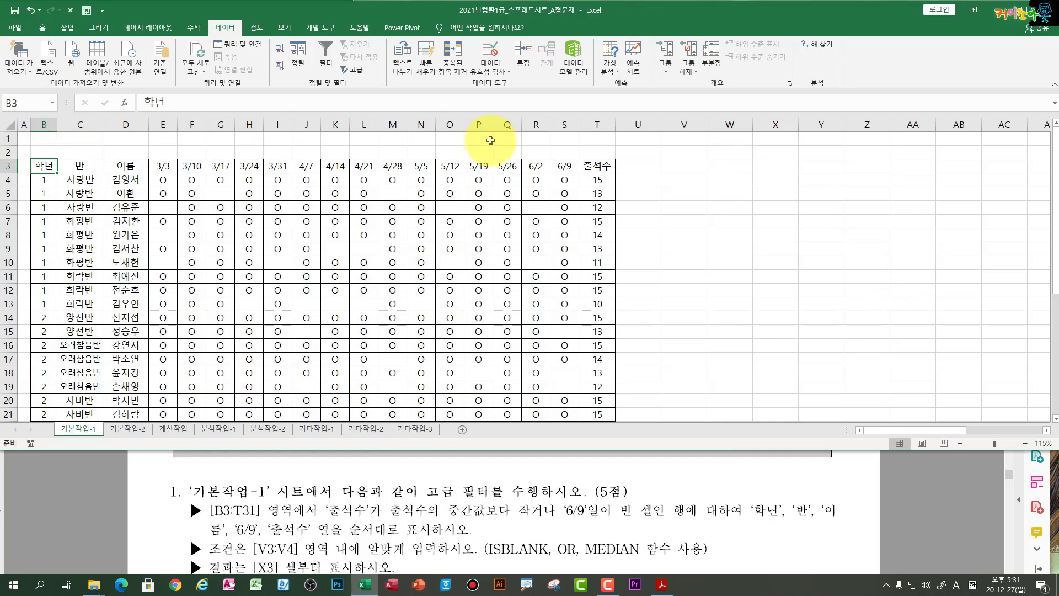
scroll(582, 182, down, 8)
scroll(576, 208, up, 8)
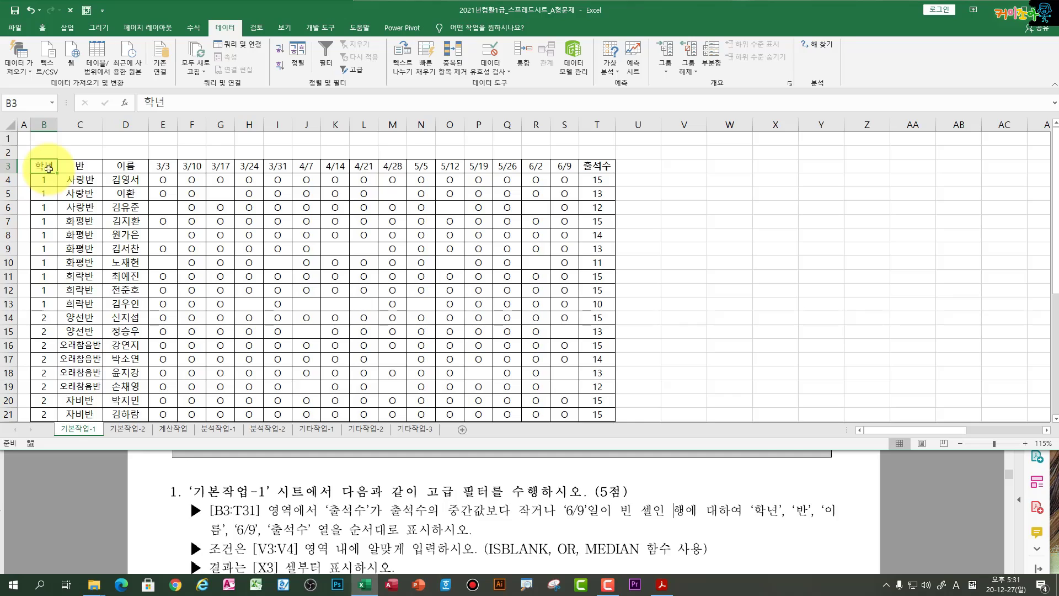
key(ctrl+shift+Right)
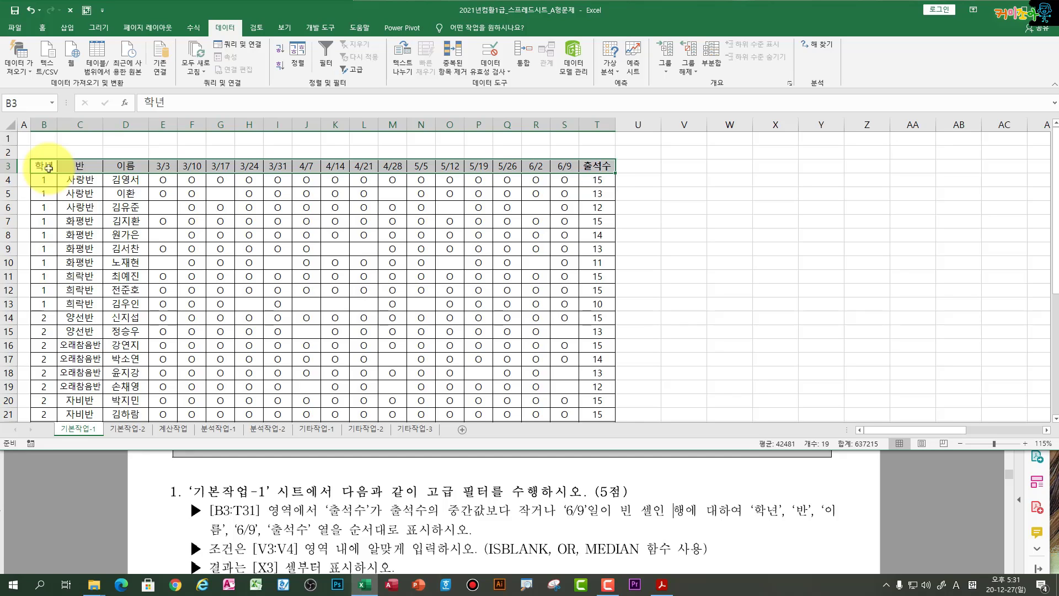
key(ctrl+shift+Down)
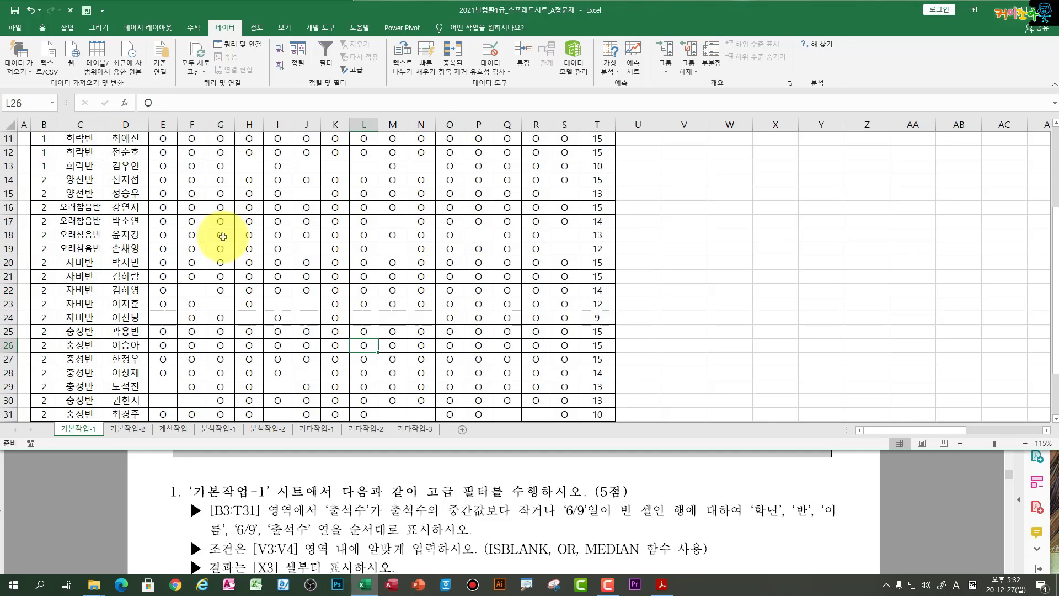
click(208, 286)
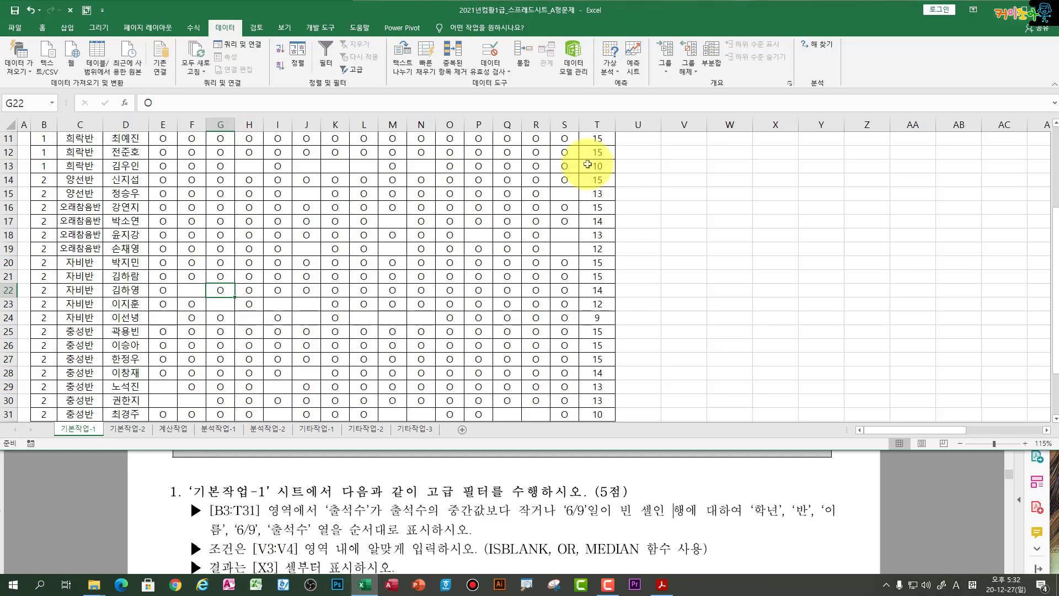
Step: Enter 조건 as the criteria heading in V3 and start a formula in V4
scroll(690, 201, up, 4)
click(693, 165)
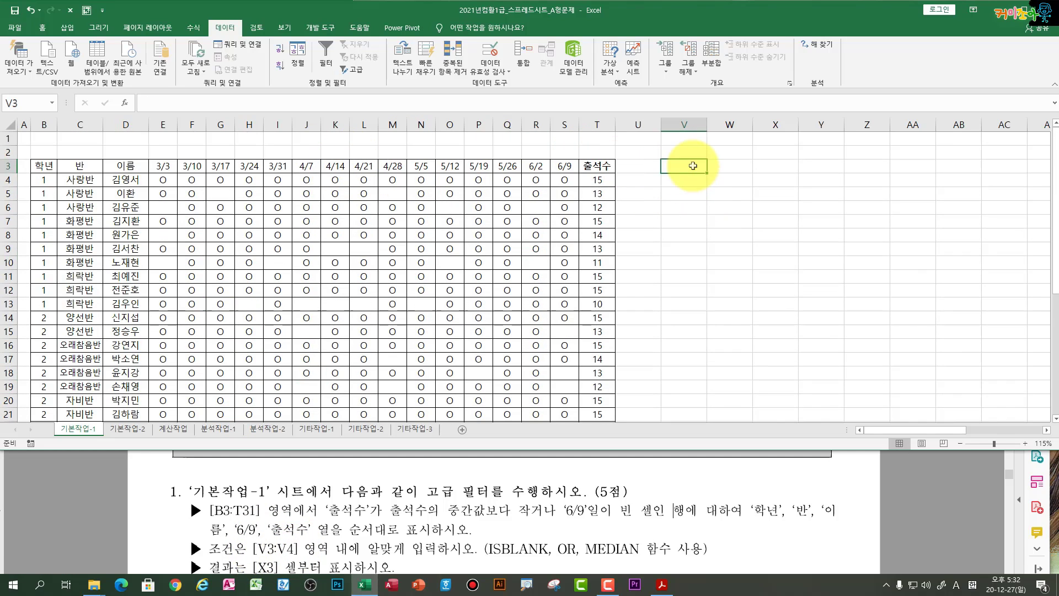
key(Return)
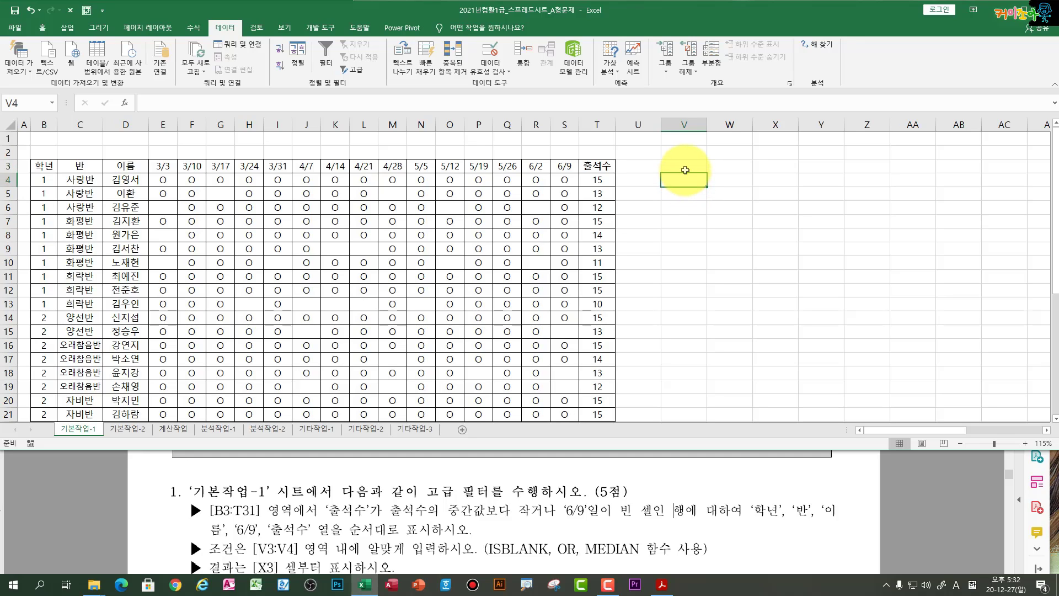
click(685, 170)
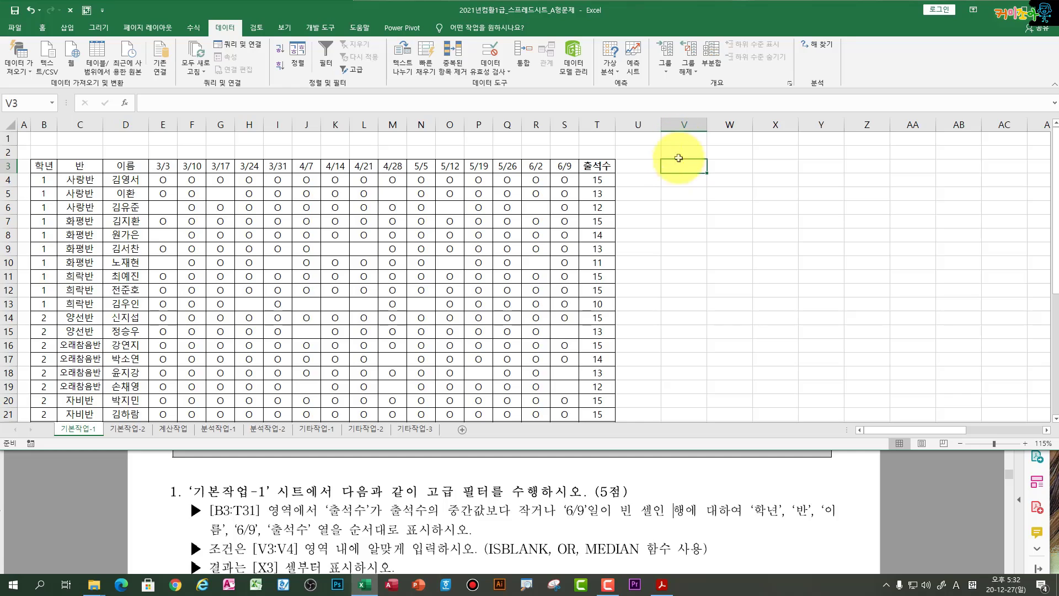
drag(46, 165, 615, 164)
click(678, 166)
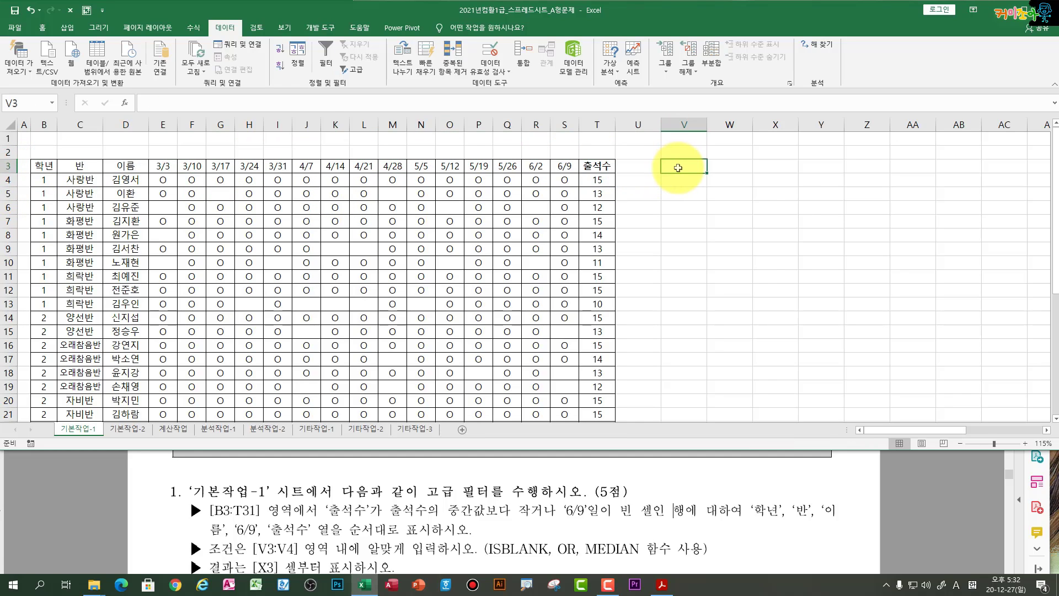
text(w)
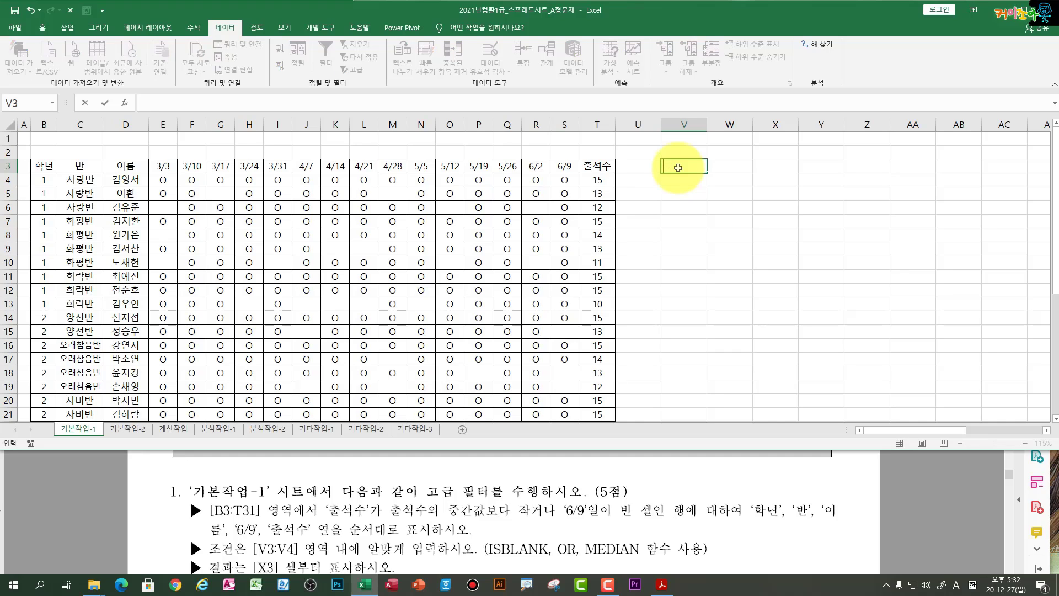
text(조건)
key(Return)
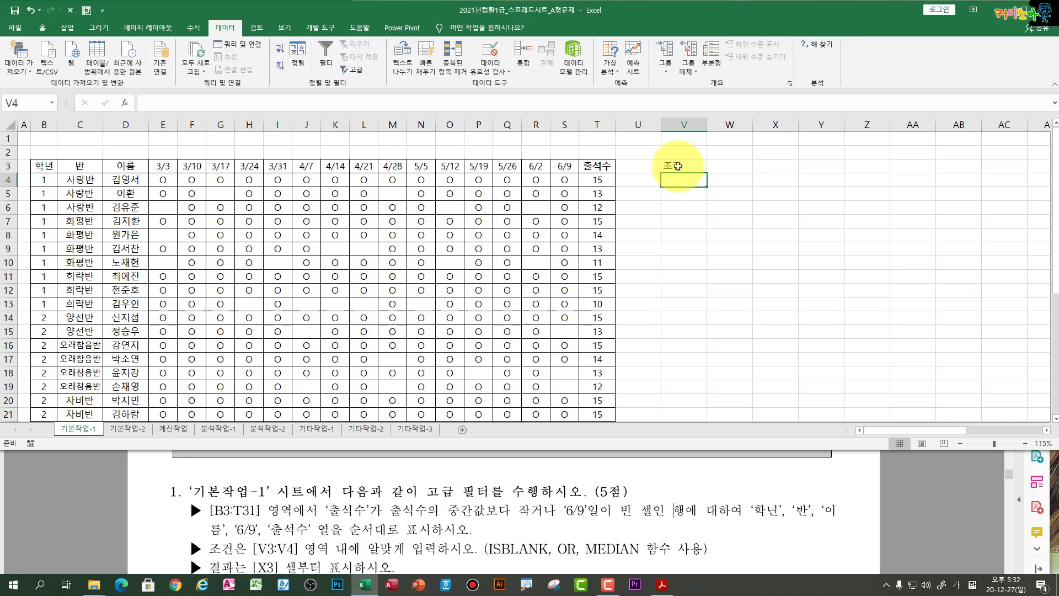
text(=)
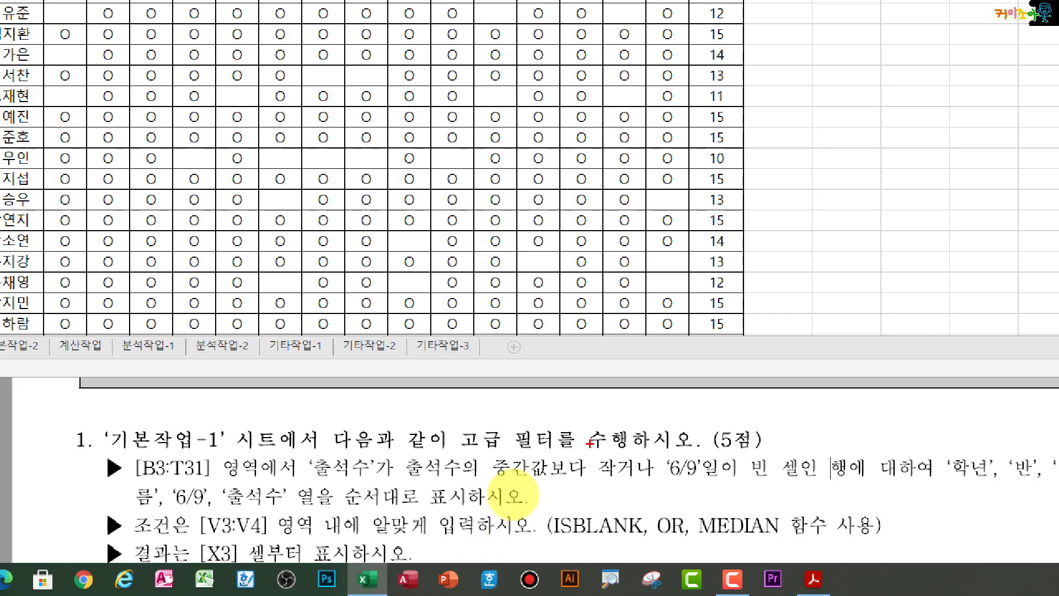
drag(958, 392, 1038, 396)
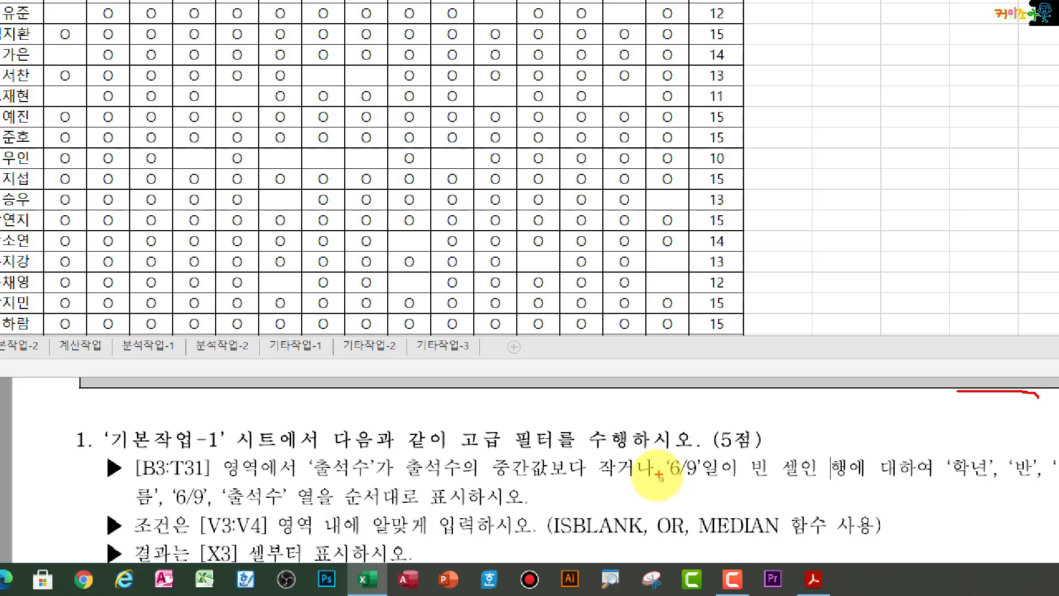
drag(658, 475, 638, 500)
drag(327, 445, 319, 484)
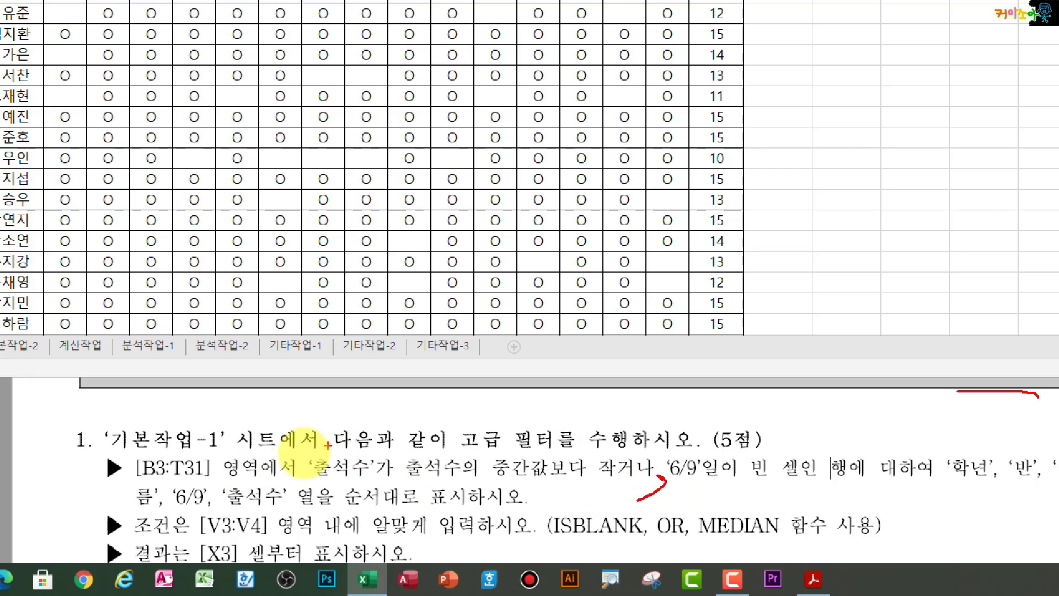
drag(789, 440, 803, 479)
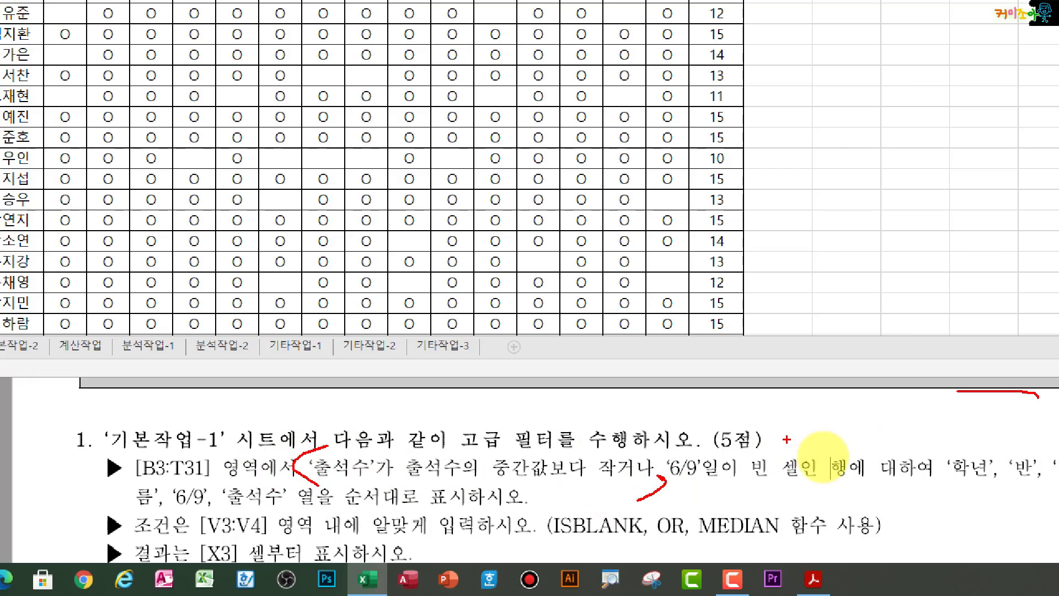
drag(205, 473, 209, 473)
drag(265, 447, 256, 480)
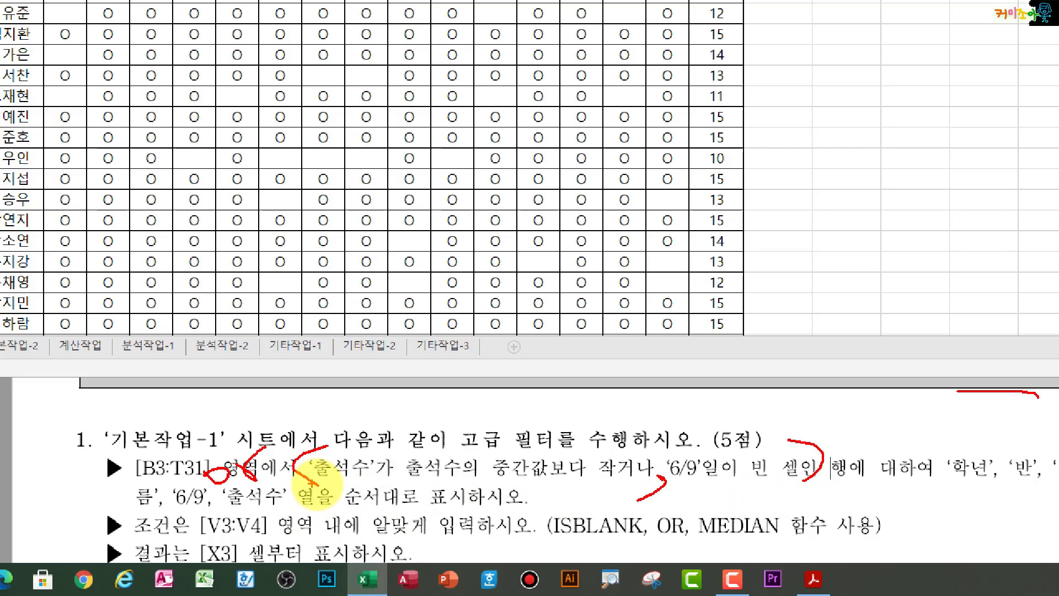
mouse_move(315, 482)
mouse_down()
mouse_move(369, 479)
mouse_move(352, 450)
mouse_move(579, 469)
mouse_move(599, 461)
mouse_move(750, 486)
mouse_move(744, 504)
mouse_move(775, 508)
mouse_up()
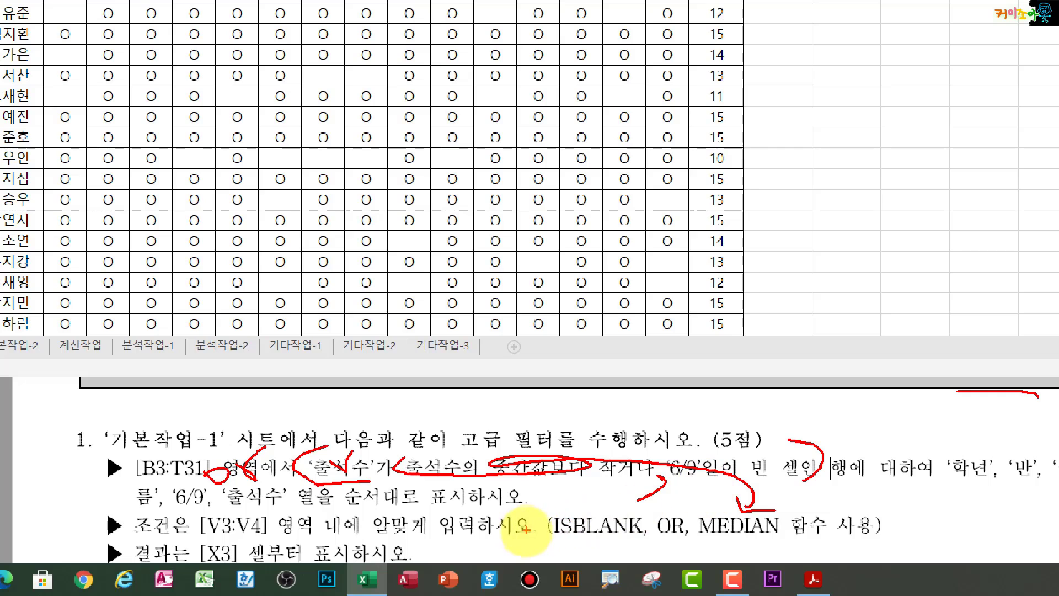
mouse_move(565, 535)
mouse_down()
mouse_move(640, 538)
mouse_move(668, 516)
mouse_move(668, 486)
mouse_move(706, 485)
mouse_up()
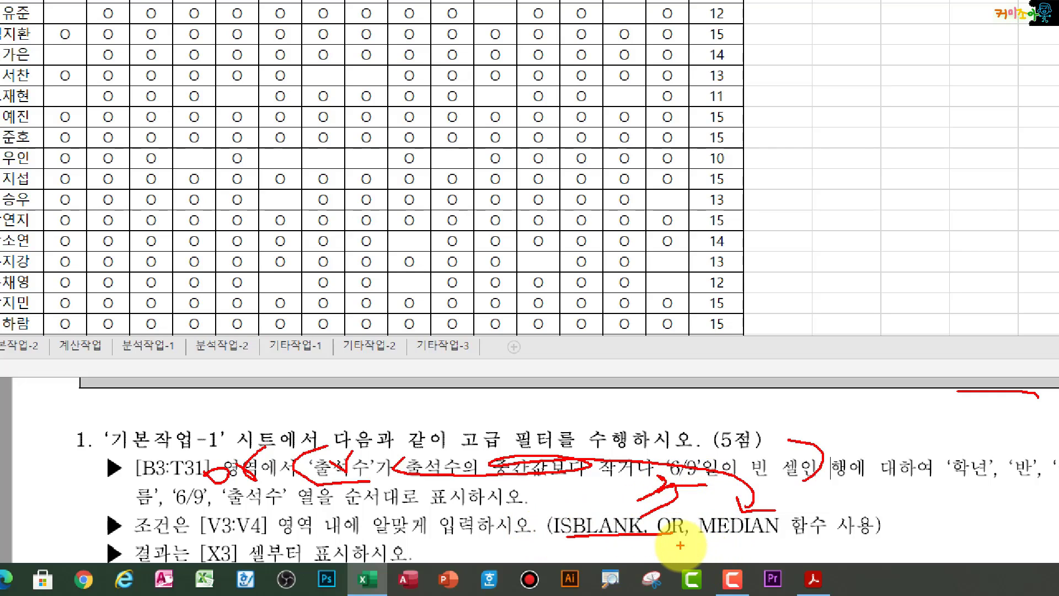
key(Escape)
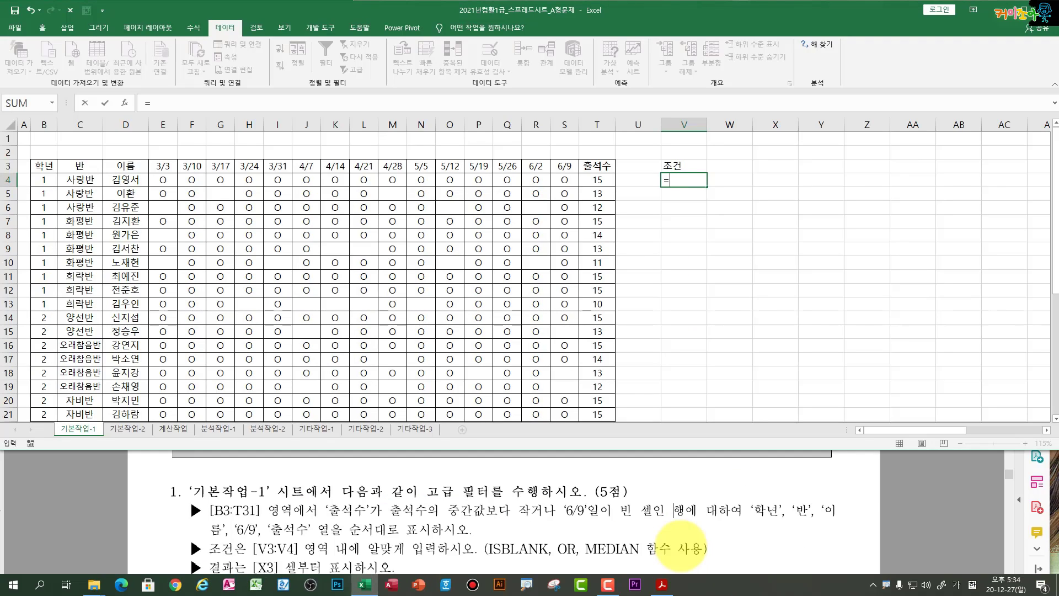
Step: Begin the V4 formula with an OR function whose first condition compares $T4 using a less-than operator
text(or)
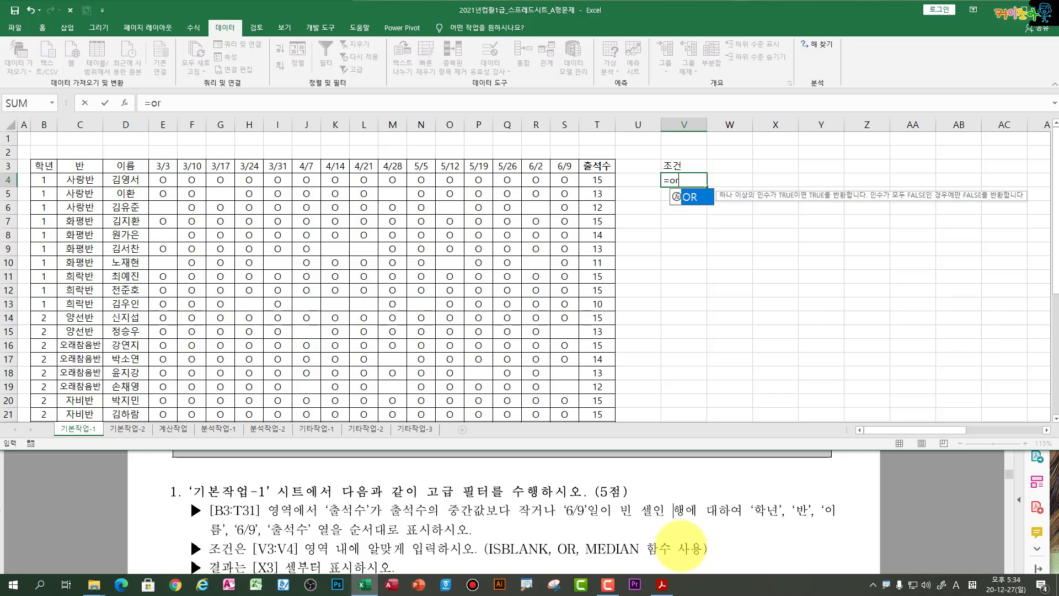
key(Tab)
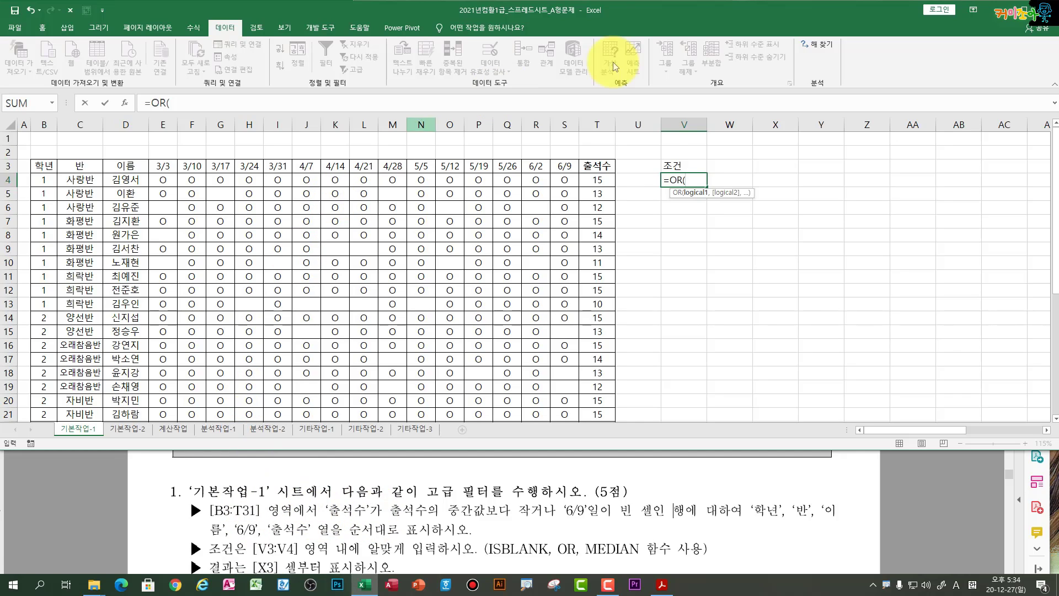
click(595, 178)
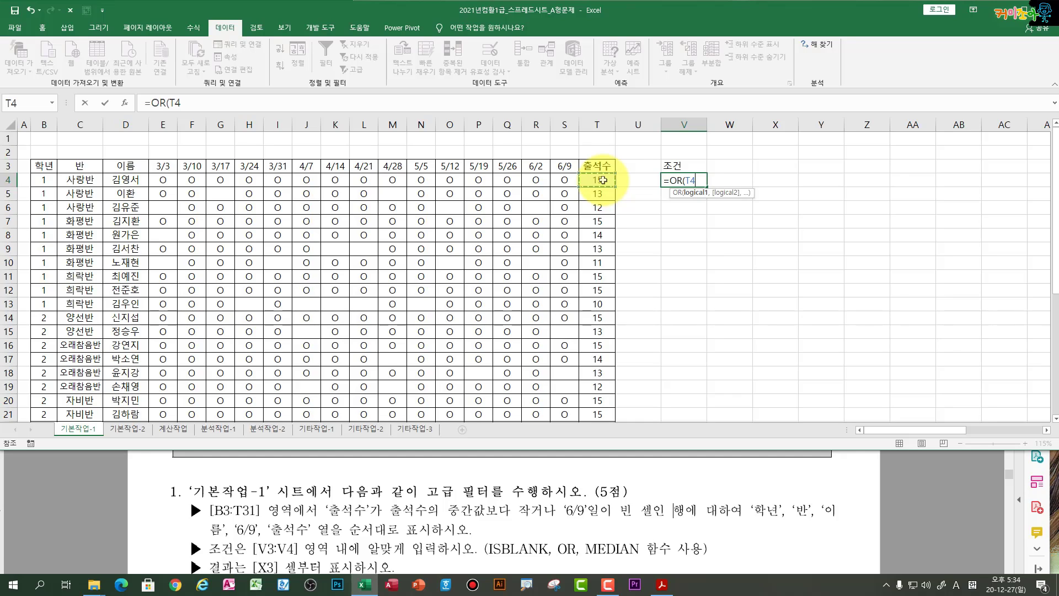
key(F4)
key(F4)
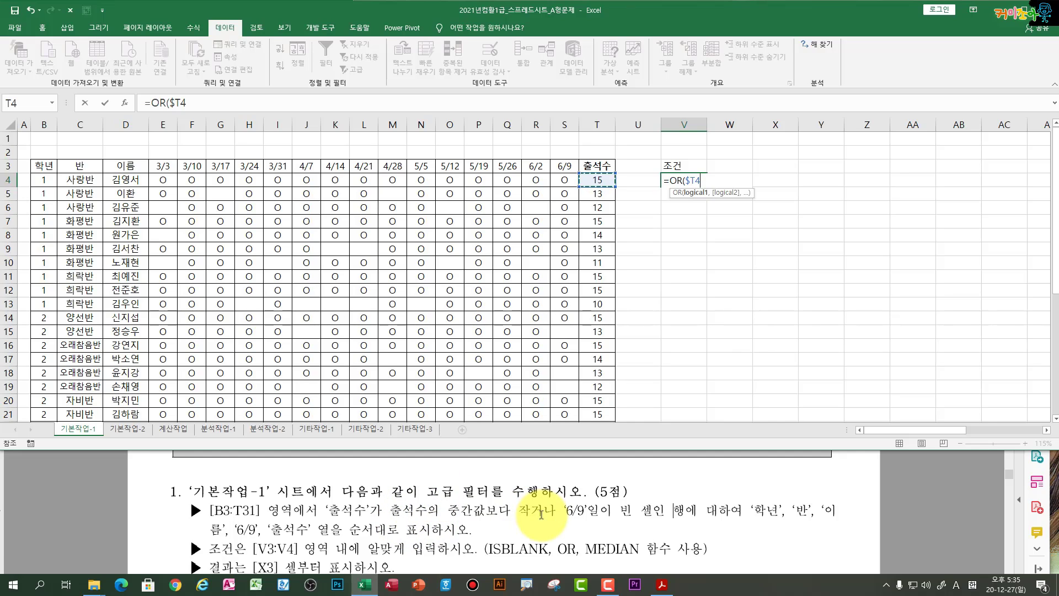
text(<)
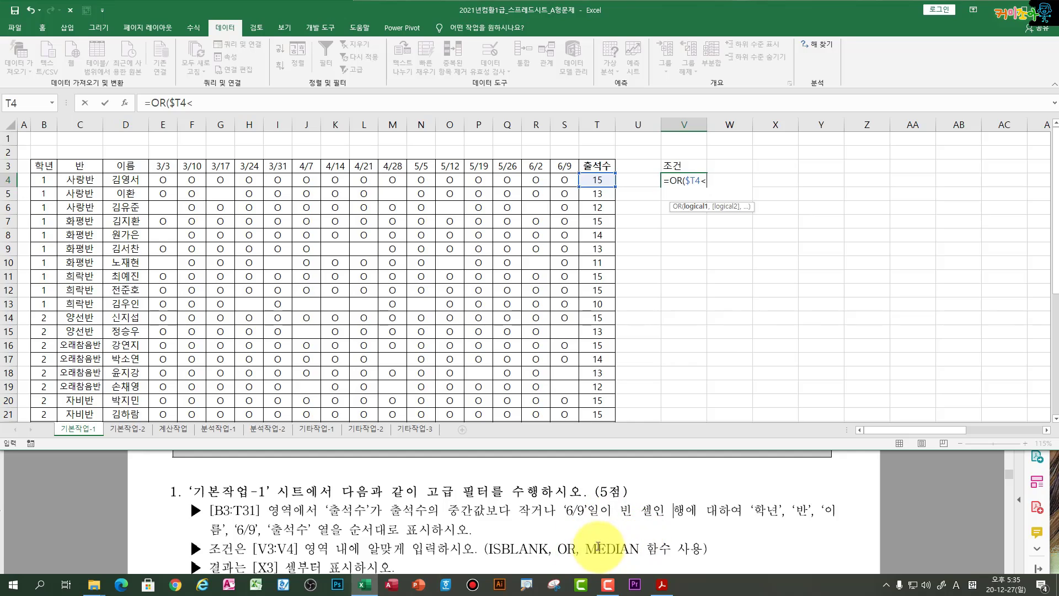
Step: Complete the first OR condition in V4 with the median of the 출석수 values, MEDIAN($T$4:$T$31)
text(me)
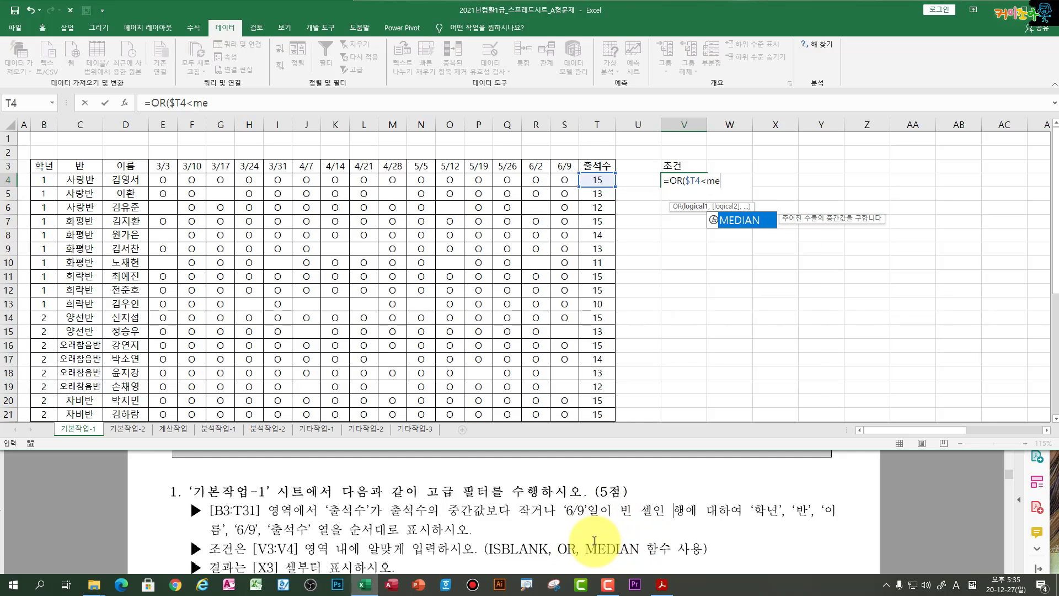
key(Tab)
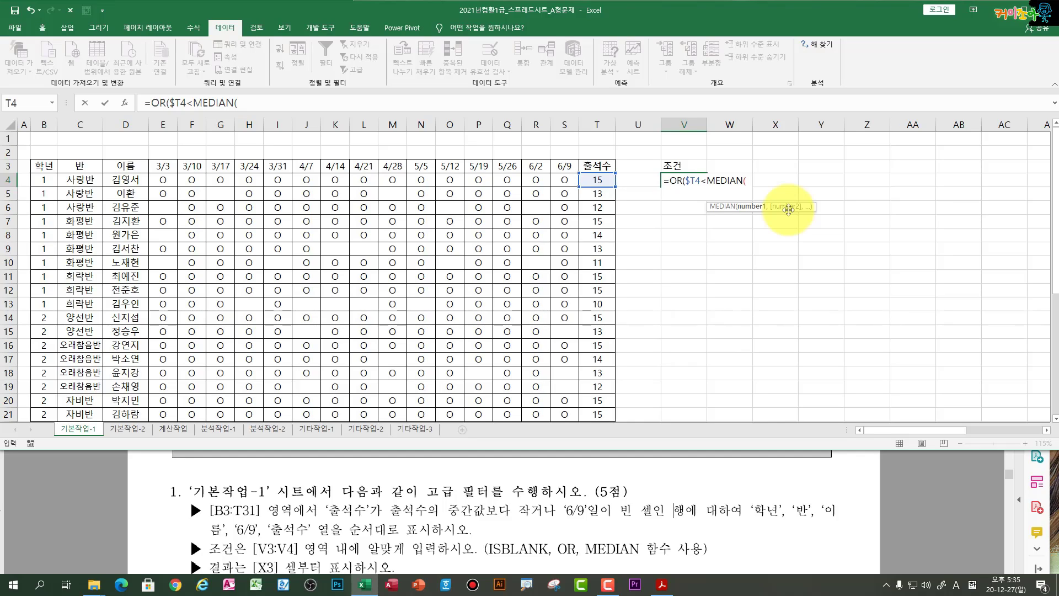
click(593, 179)
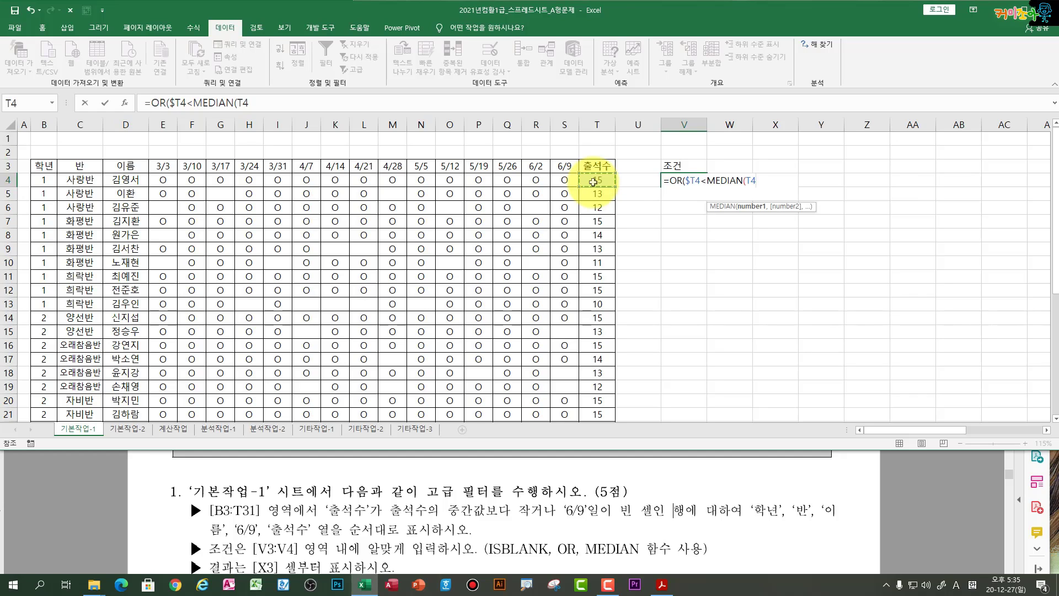
key(ctrl+shift+Down)
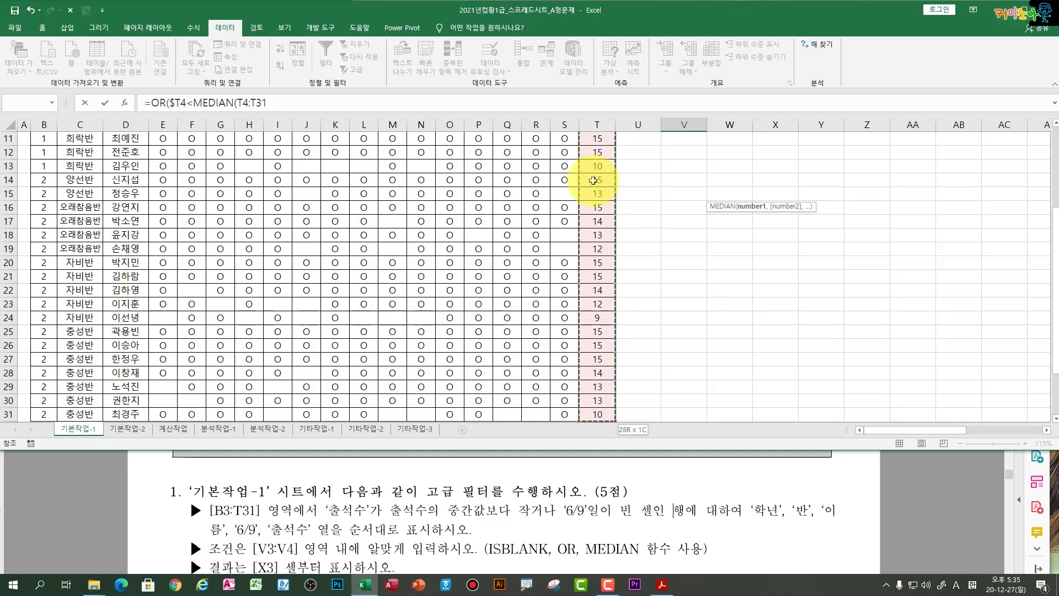
scroll(595, 199, up, 4)
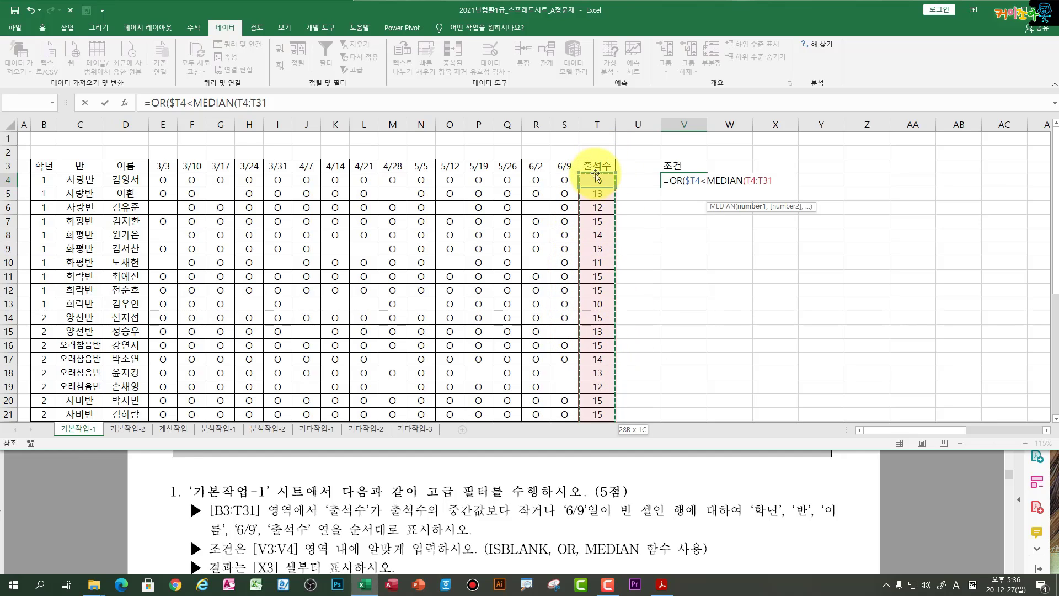
key(F4)
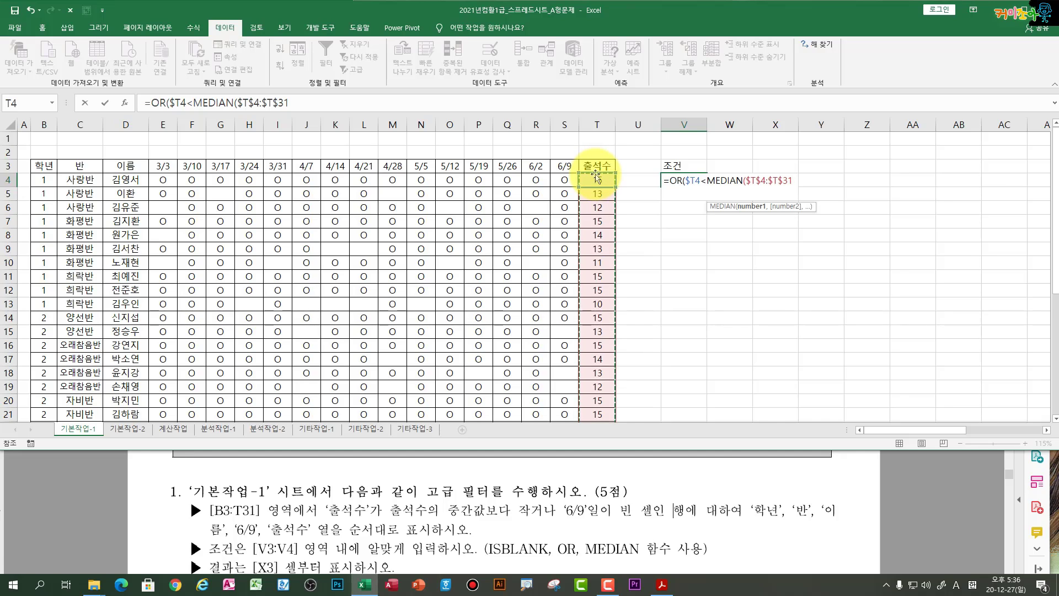
text())
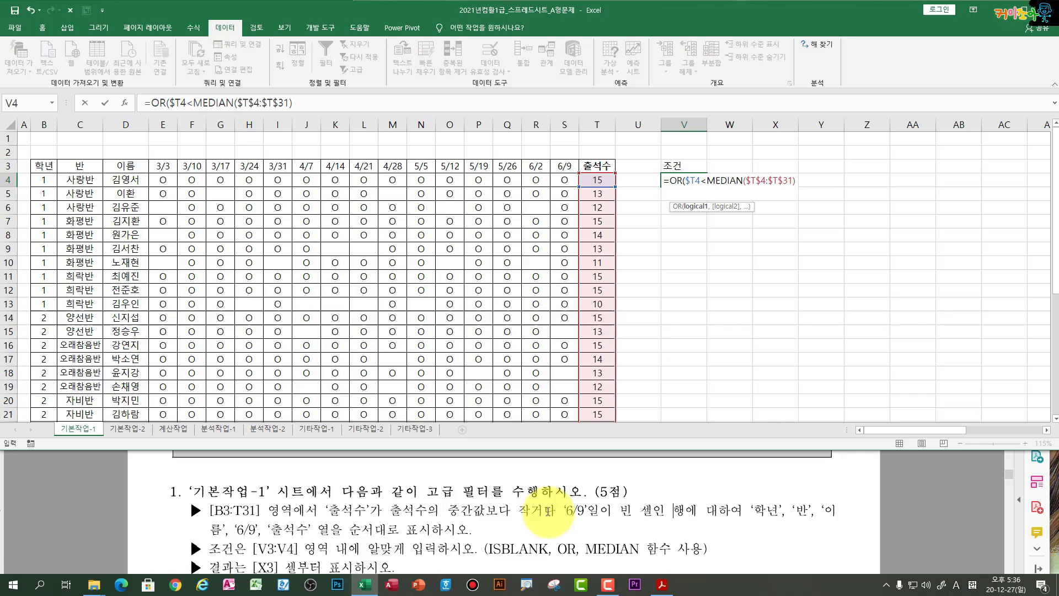
Step: Add ISBLANK($S4) as the second OR condition in V4, close the formula and enter it
text(,)
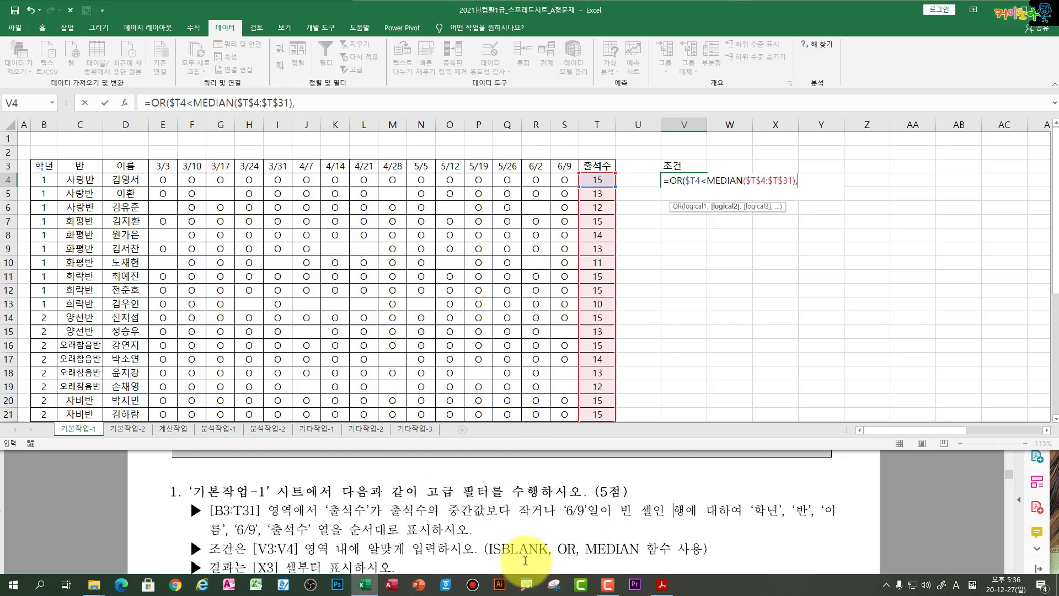
text(is)
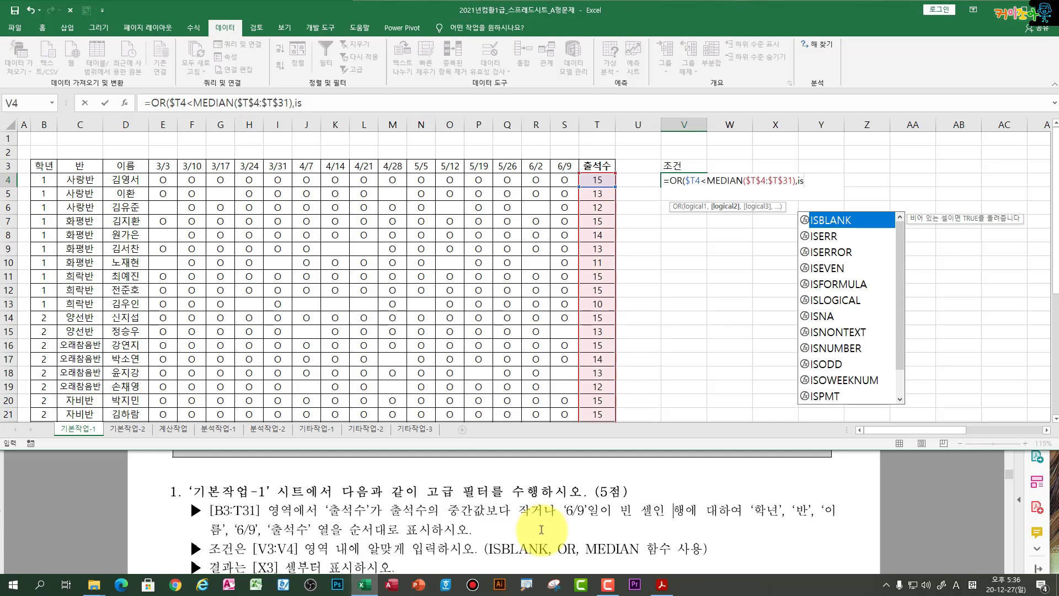
key(Tab)
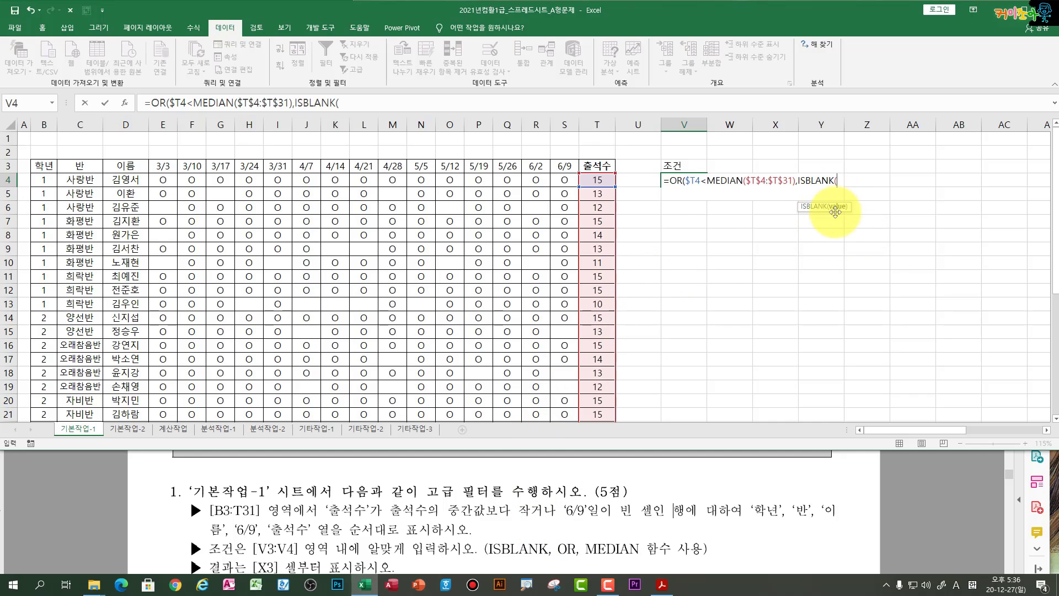
click(564, 178)
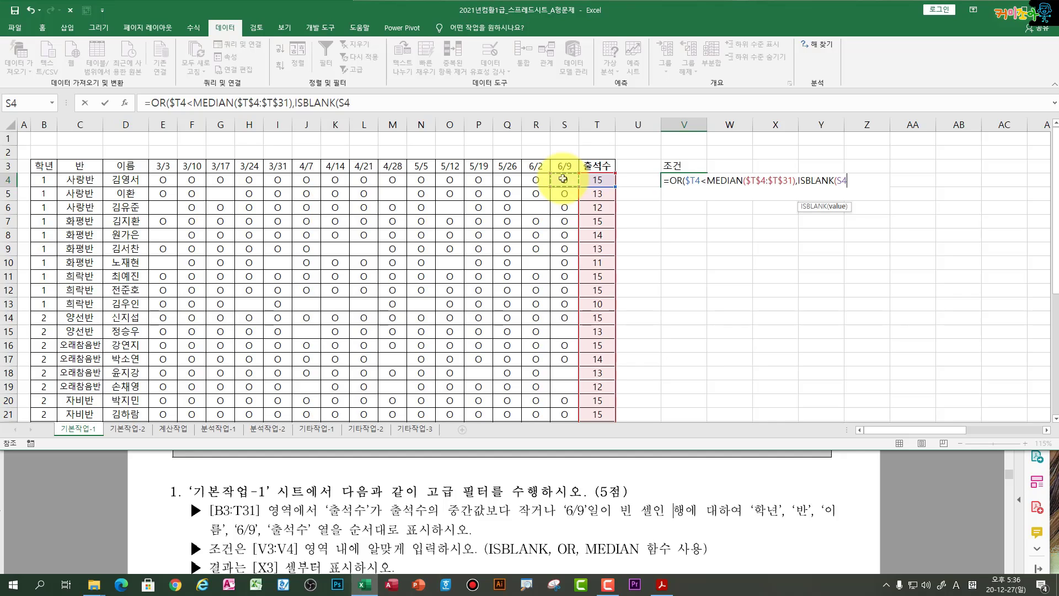
key(F4)
key(F4)
text())
click(836, 181)
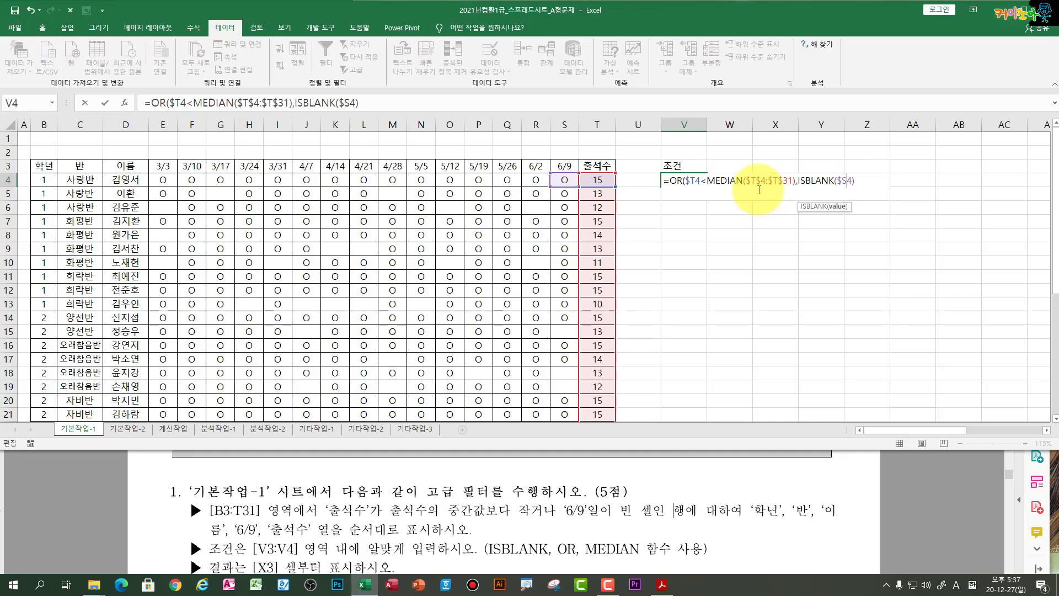
click(863, 183)
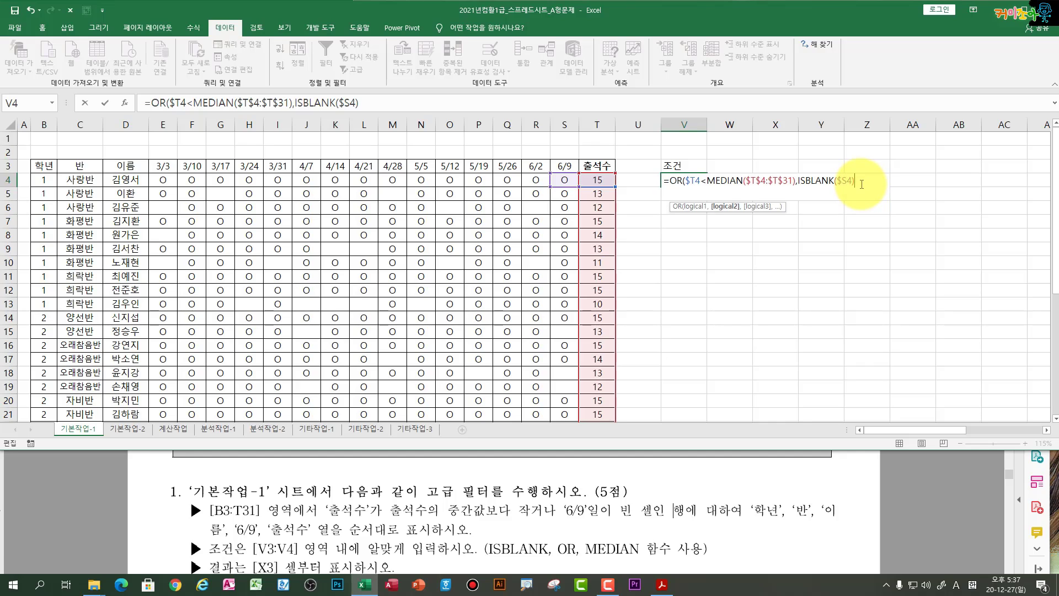
text())
key(Return)
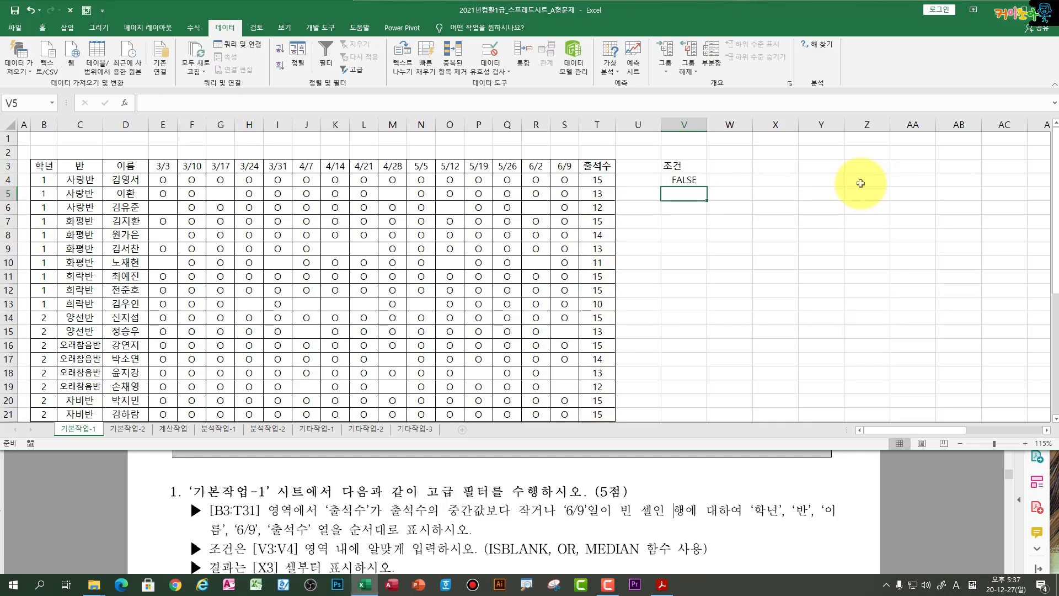
Step: Check the V4 criteria formula against the first record's 6/9 and 출석수 cells, S4 and T4
key(Up)
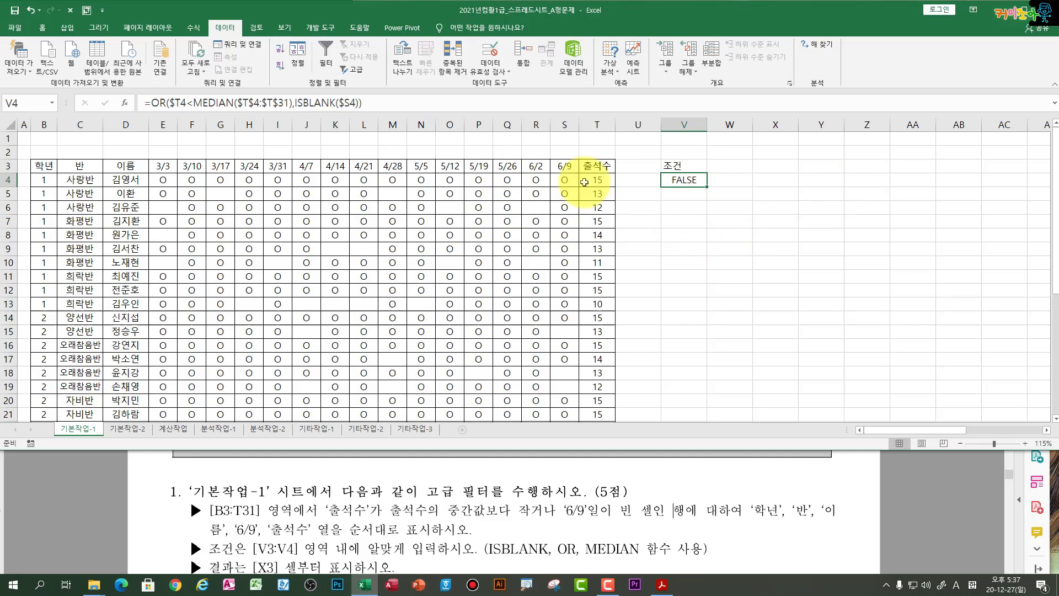
click(564, 180)
click(603, 181)
click(680, 180)
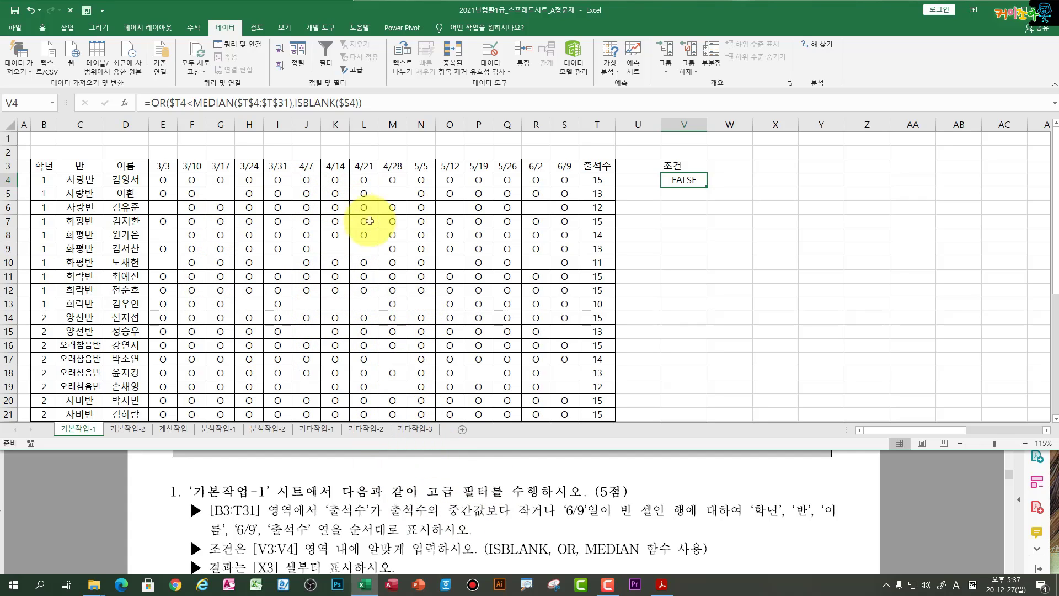
Step: Start an advanced filter from a cell inside the attendance table and check that its list range covers $B$3:$T$31
click(375, 223)
click(247, 262)
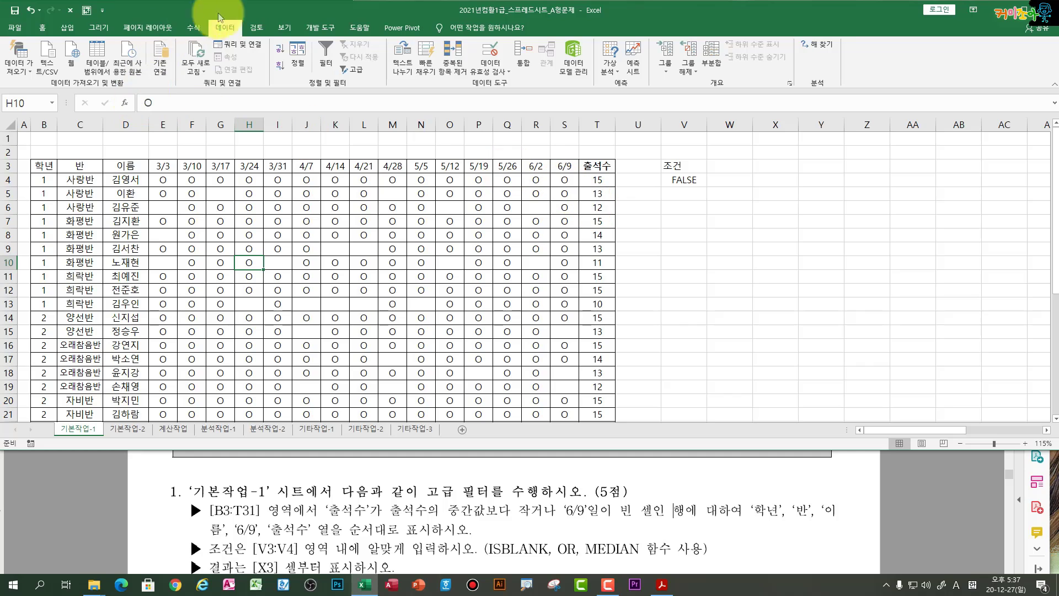
click(360, 71)
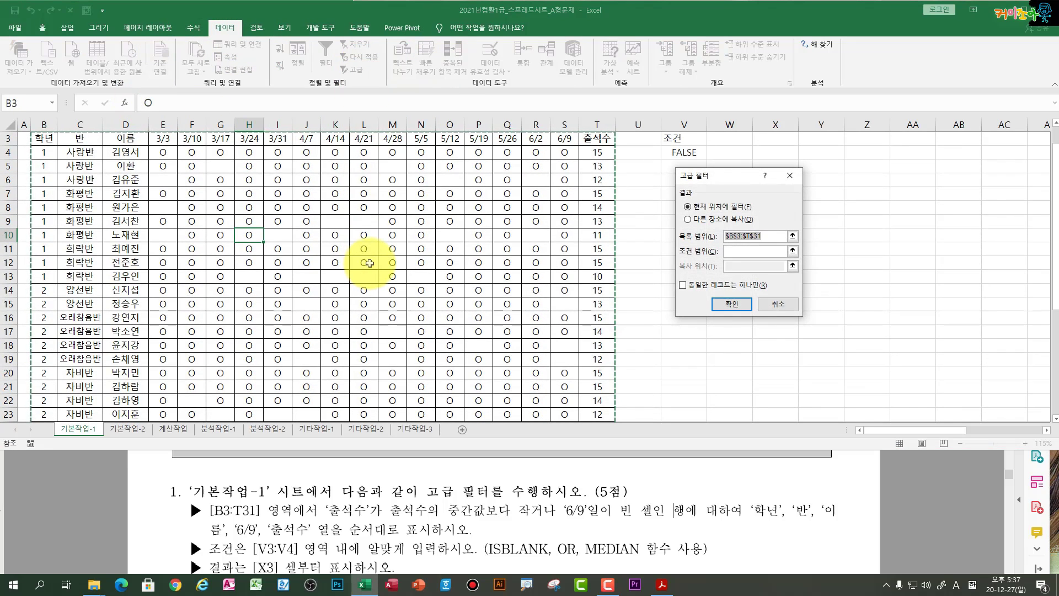
scroll(368, 263, down, 4)
scroll(369, 264, up, 4)
scroll(368, 263, down, 4)
scroll(369, 263, up, 4)
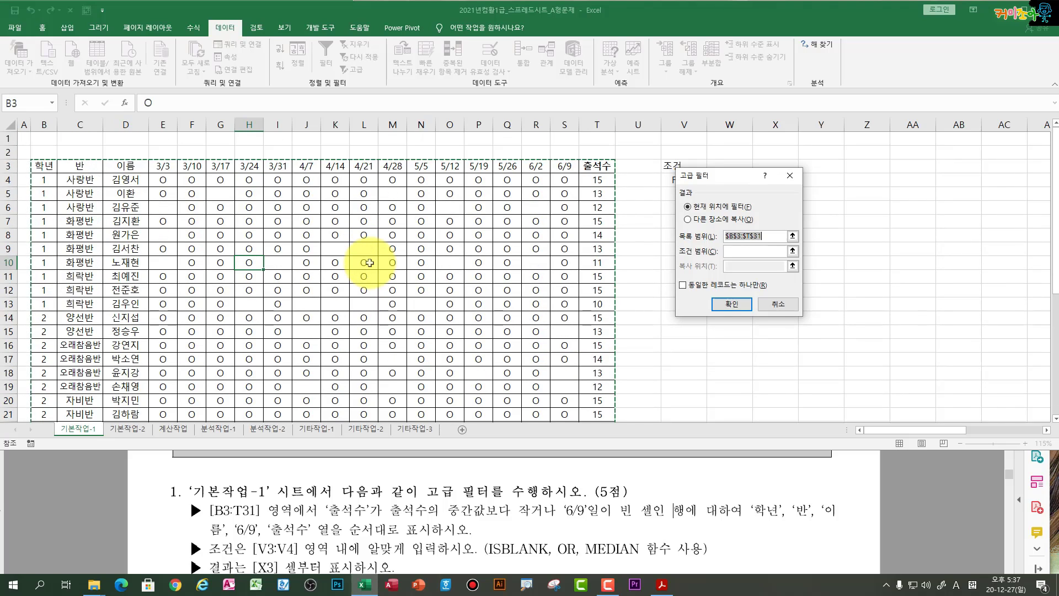
Step: Set the criteria range to V3:V4, choose copying to another location with X3 as the destination, and run the filter
click(747, 250)
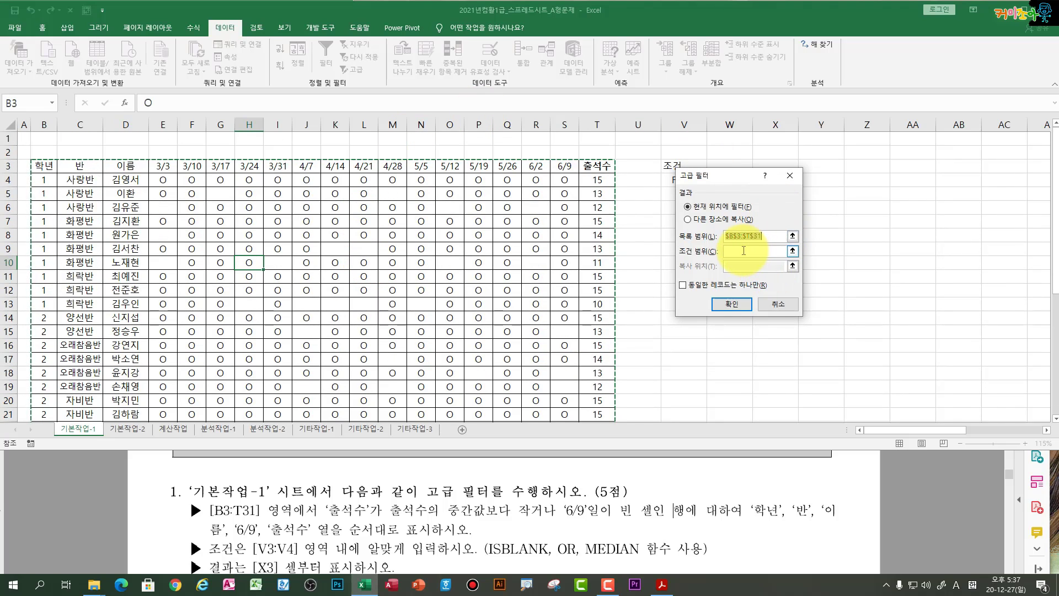
drag(676, 165, 680, 178)
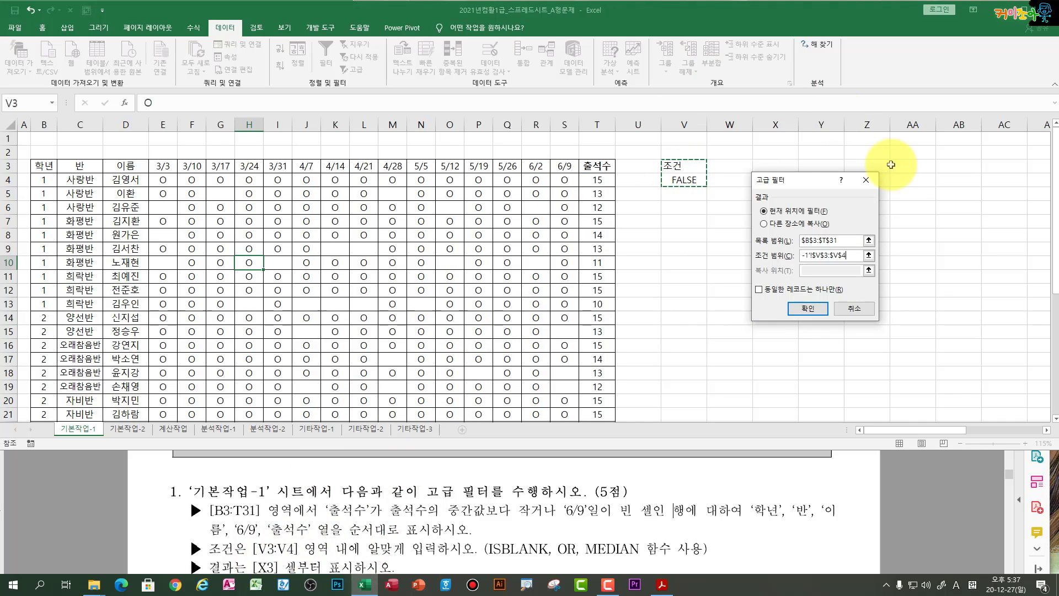
click(767, 224)
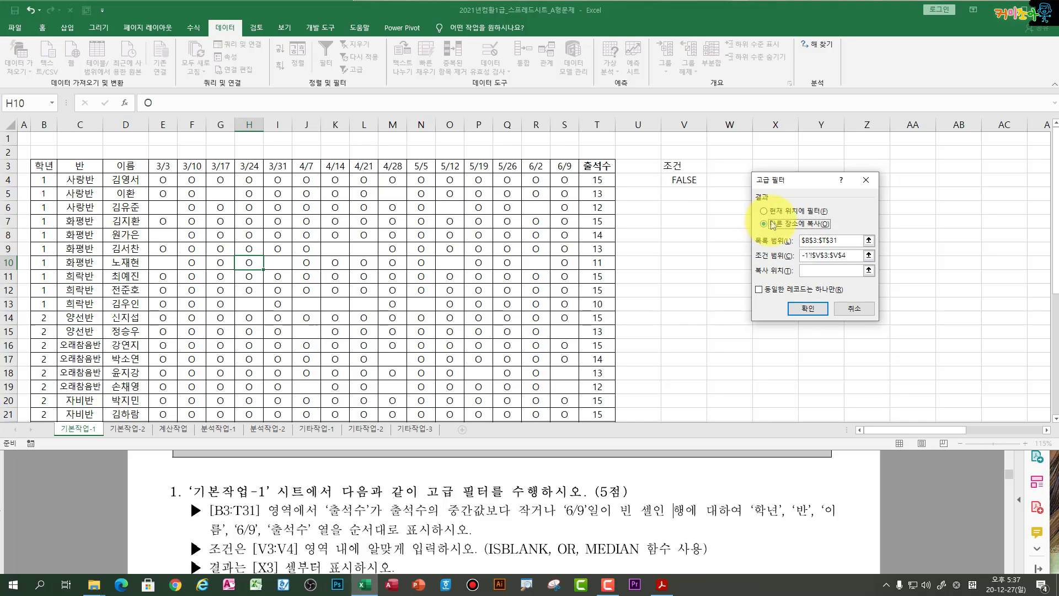
click(817, 269)
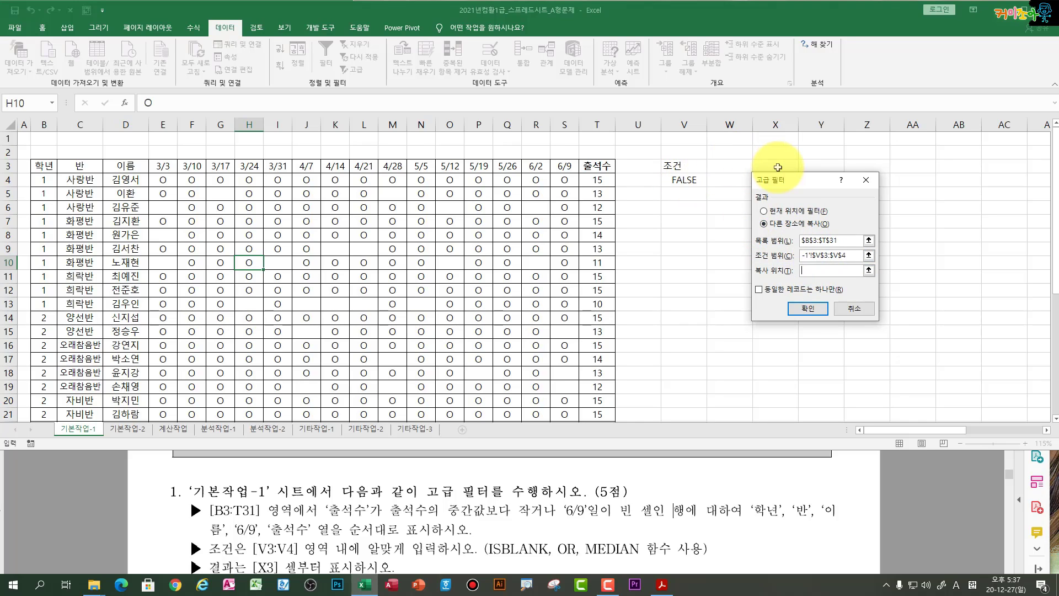
click(808, 308)
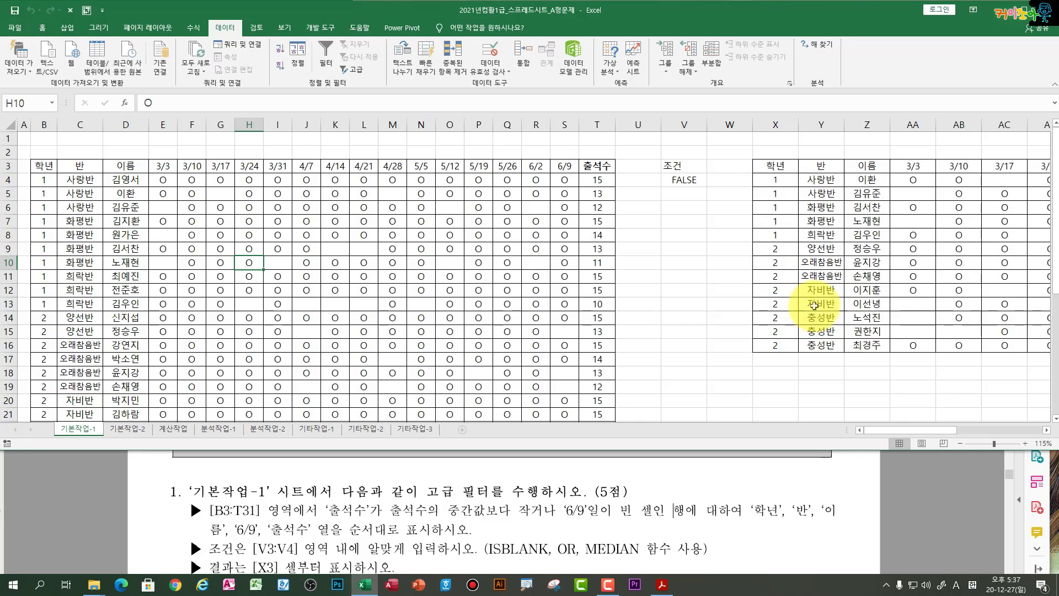
Step: Delete the 3/3 to 6/2 columns, AA3:AN16, from the extracted filter result, shifting the remaining cells left
drag(889, 431, 987, 428)
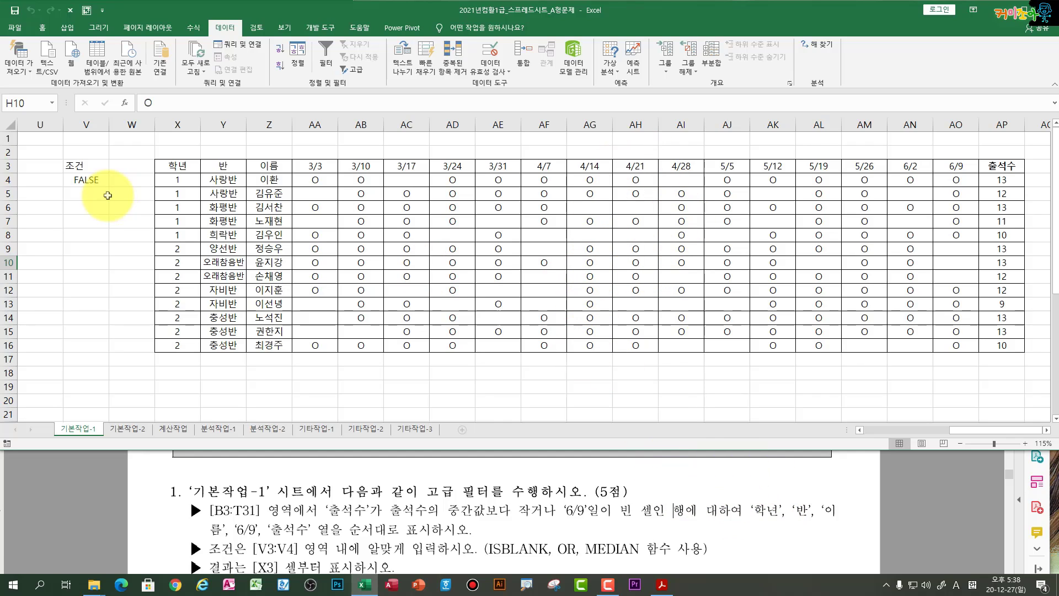
drag(180, 165, 275, 349)
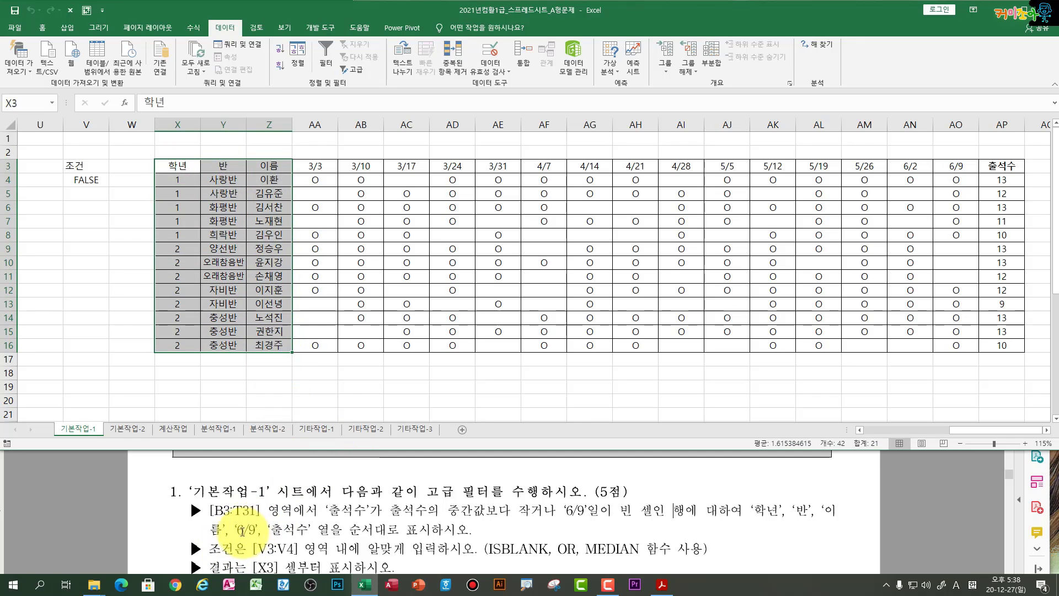
drag(330, 166, 901, 347)
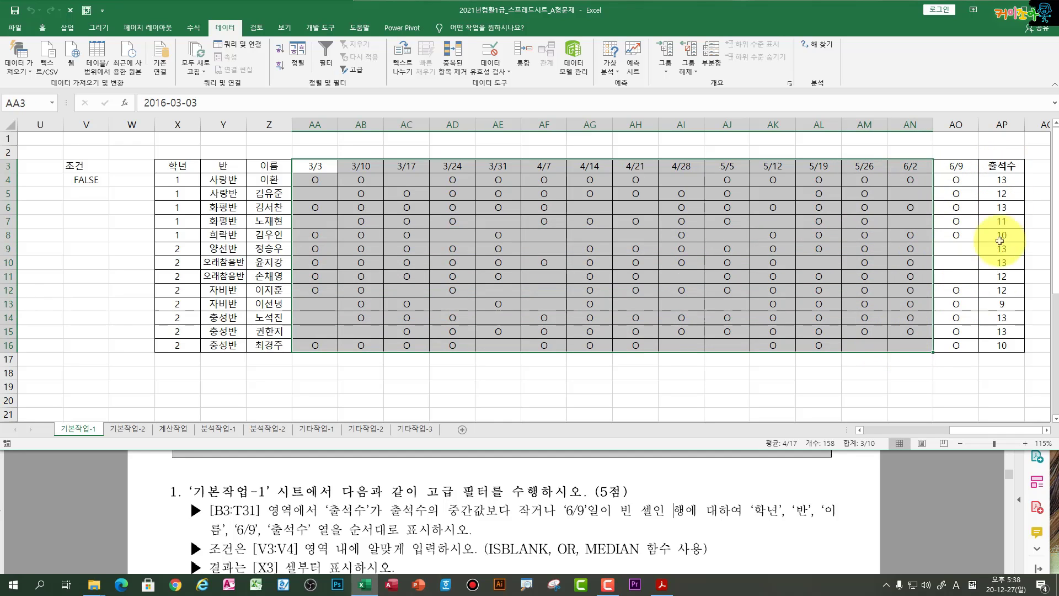
drag(309, 168, 916, 352)
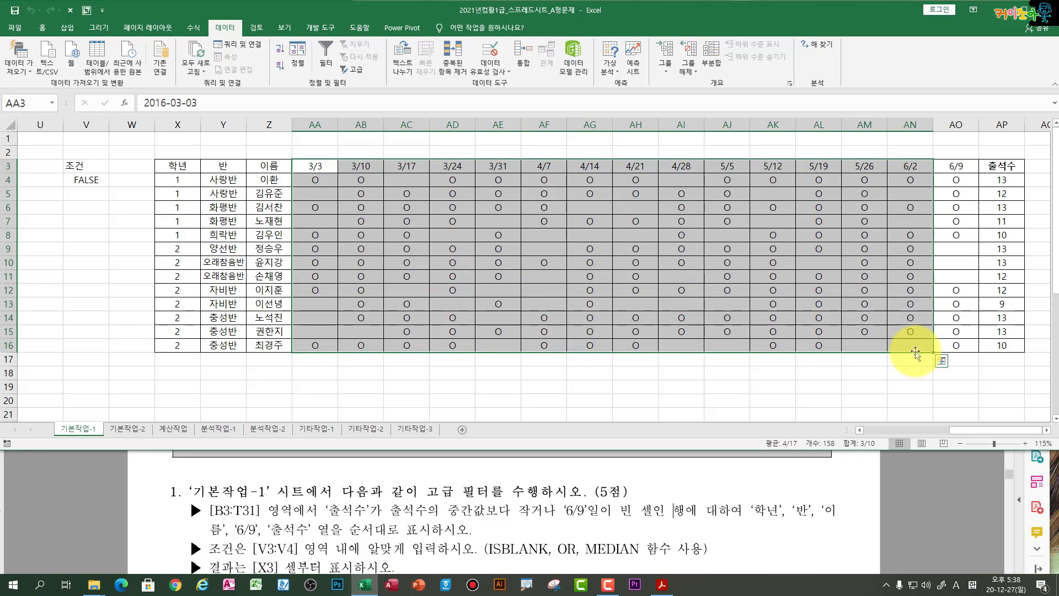
right_click(654, 277)
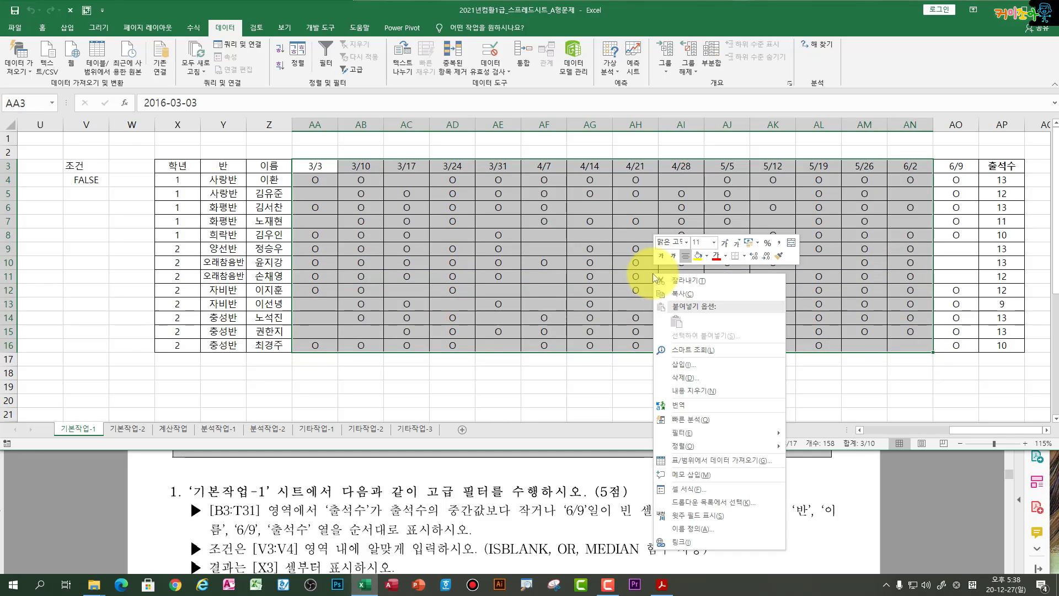
click(684, 378)
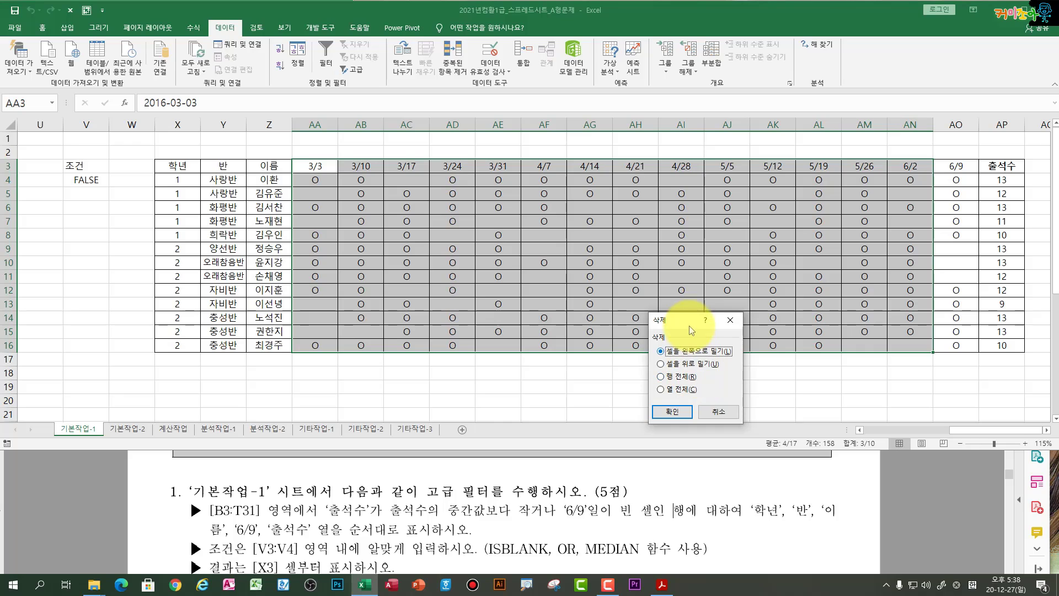
drag(689, 326, 576, 209)
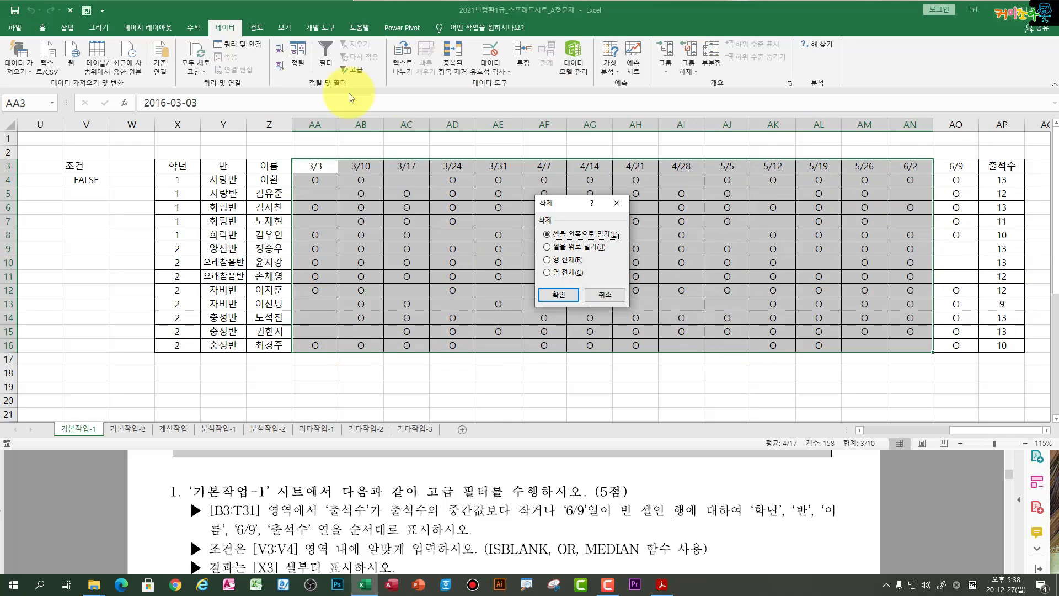
click(550, 296)
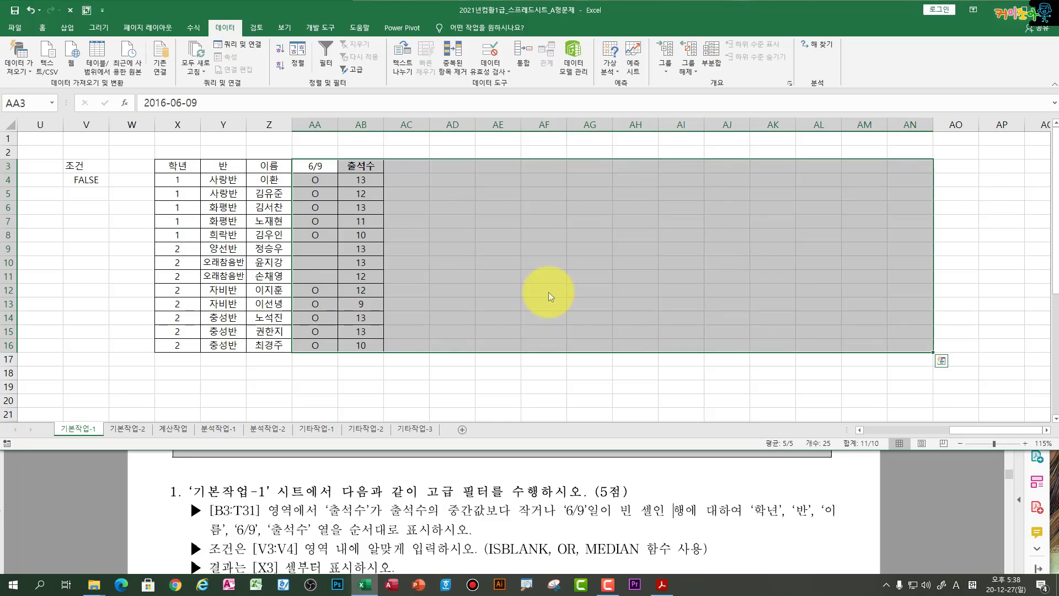
click(269, 262)
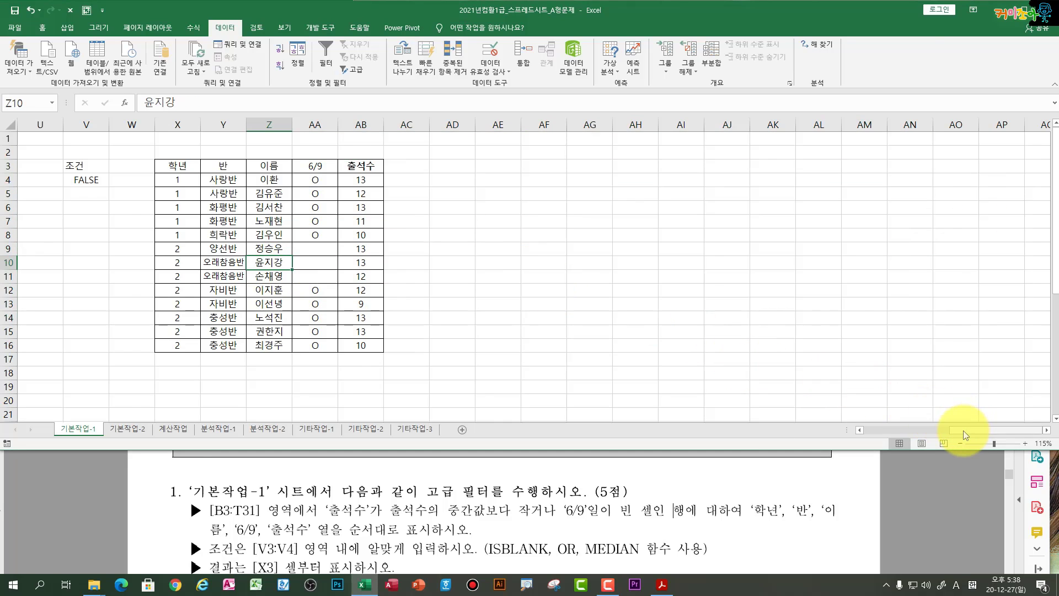
Step: Consult task 2 in the PDF and begin a test formula in V7 with the odd-column condition ISODD(COLUMN())
drag(960, 430, 865, 430)
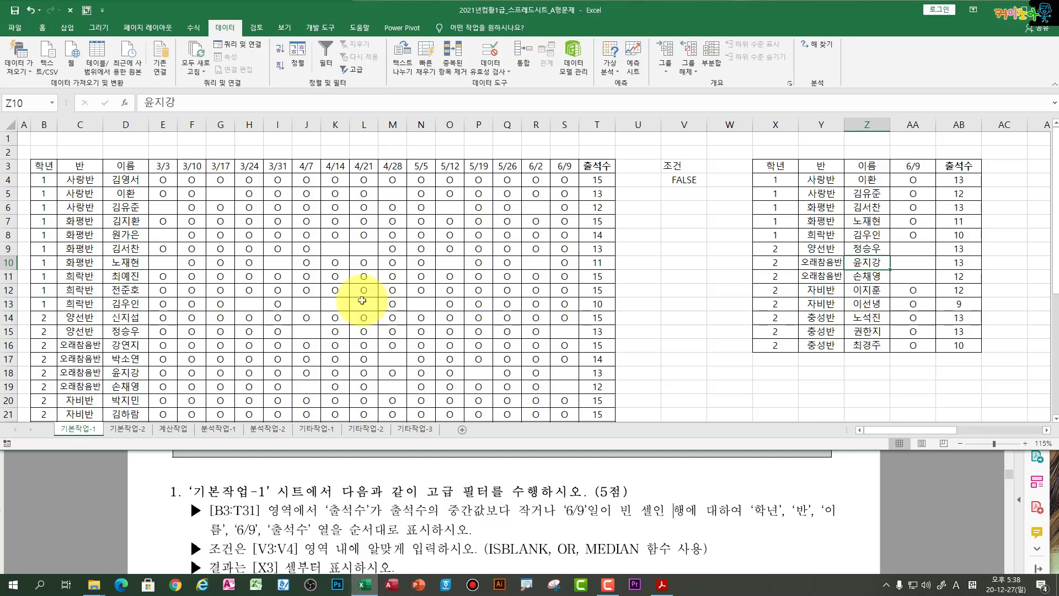
scroll(729, 466, down, 5)
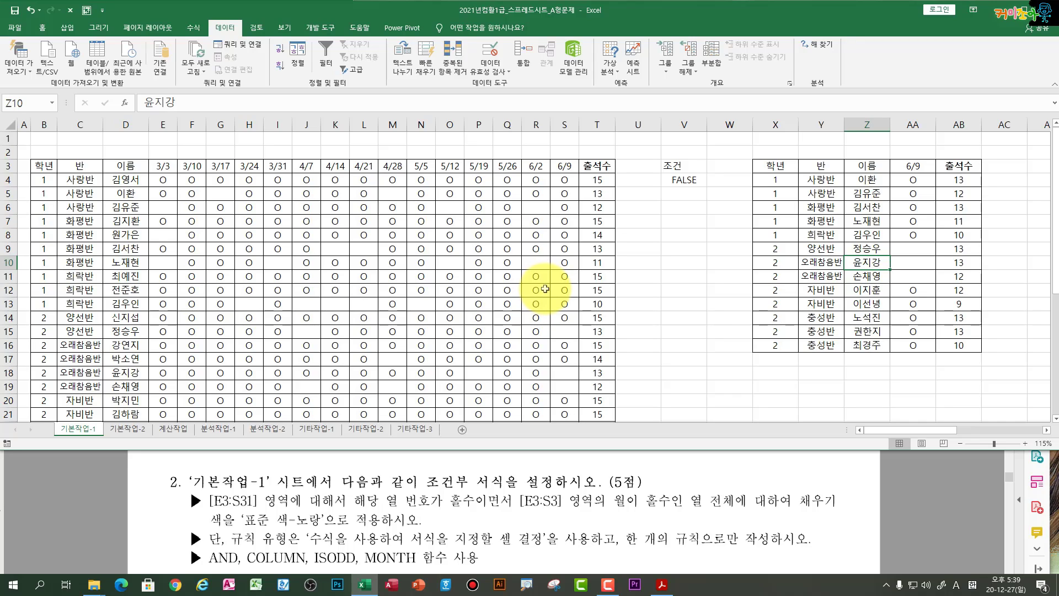
click(673, 222)
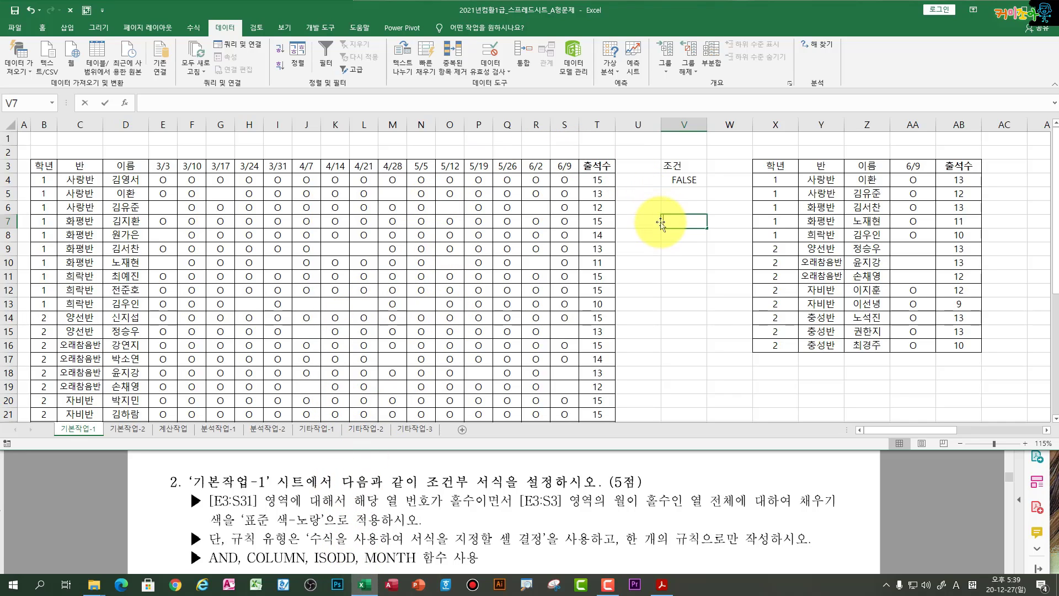
text(=)
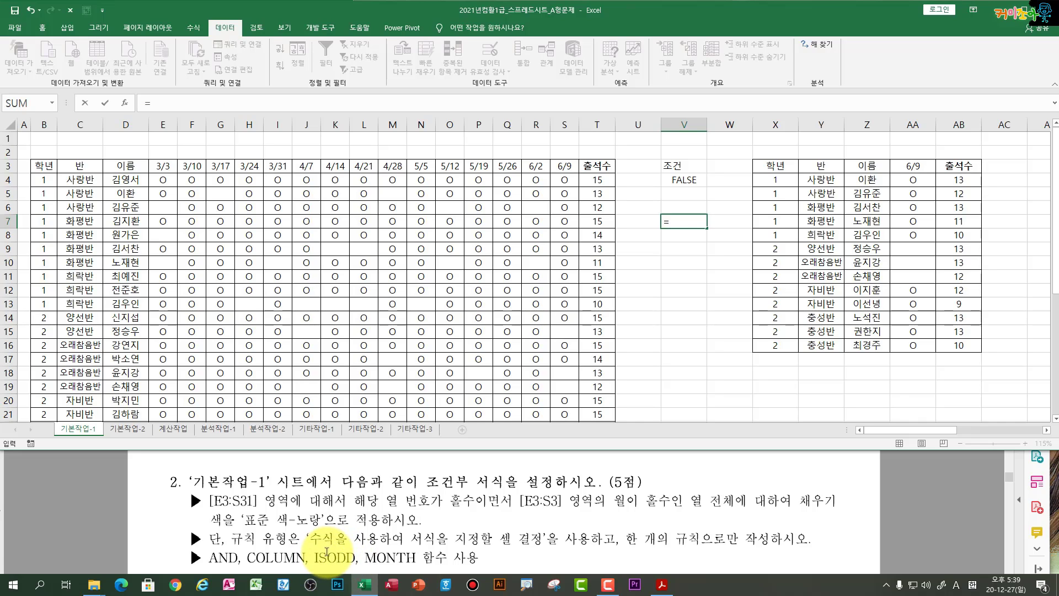
text(iso)
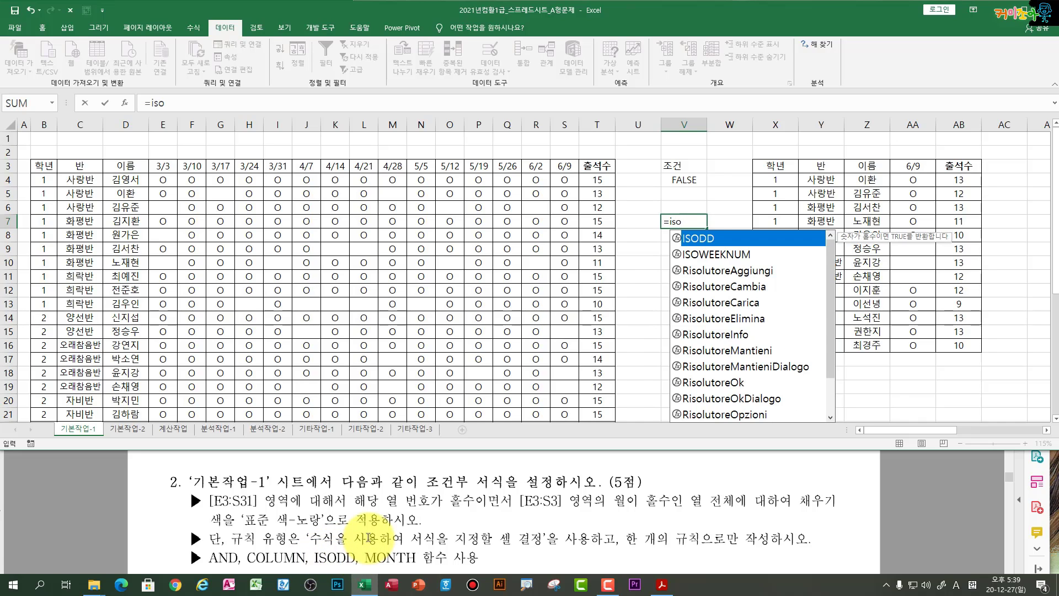
key(Tab)
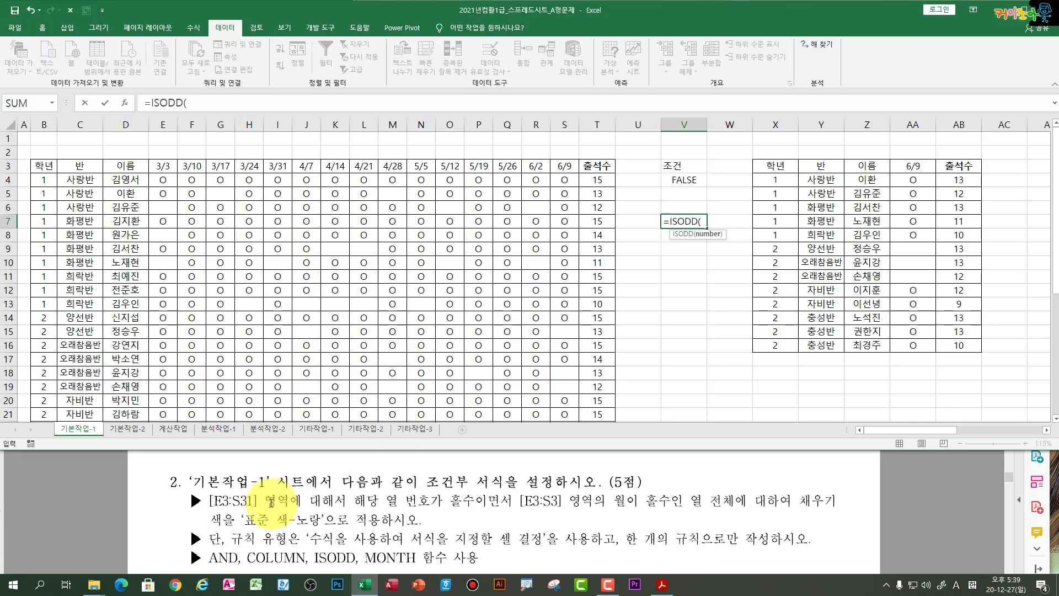
text(co)
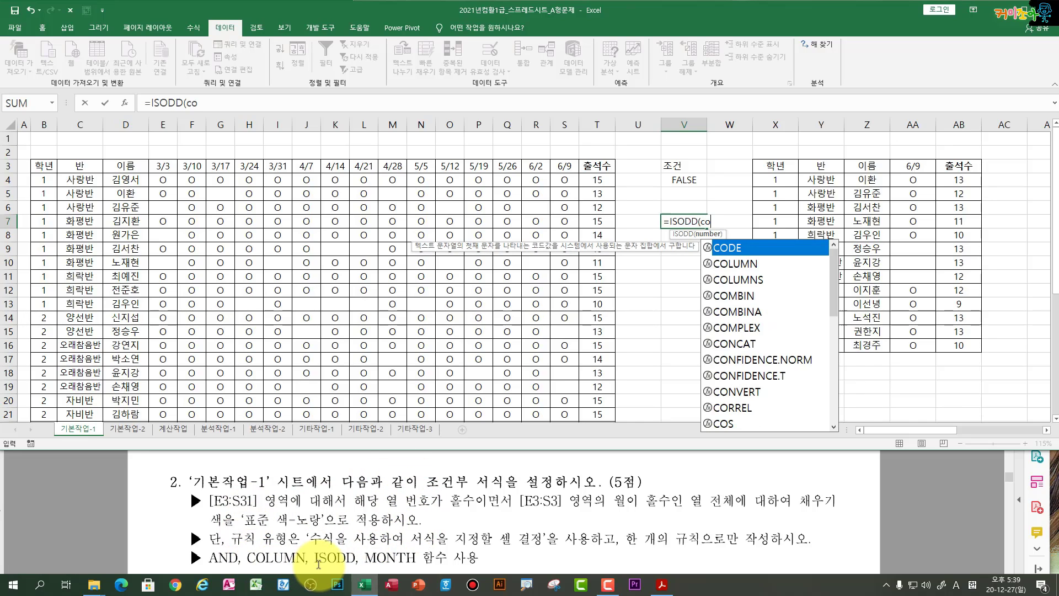
text(l)
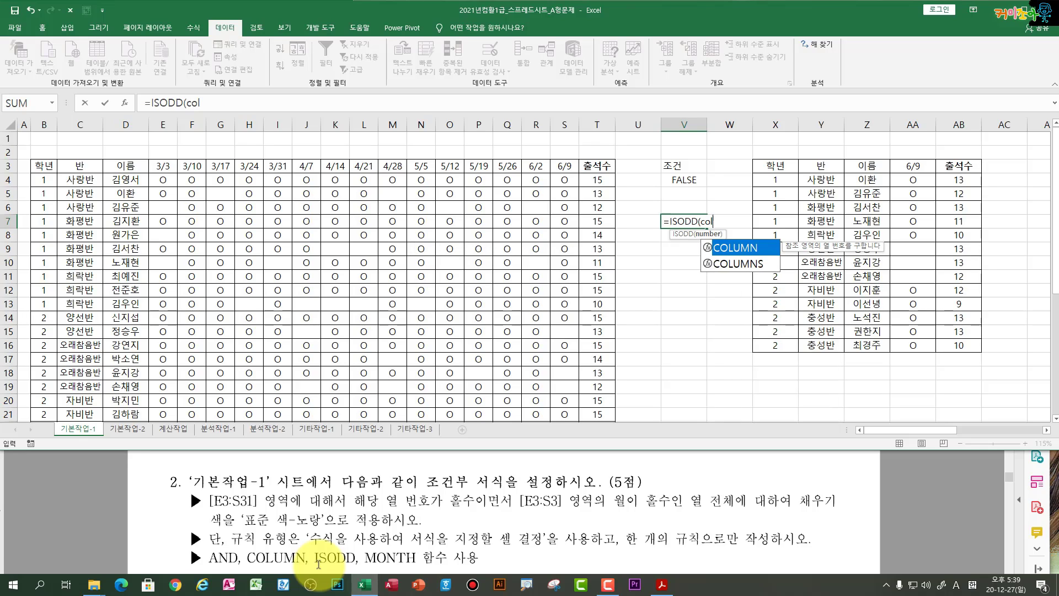
key(Tab)
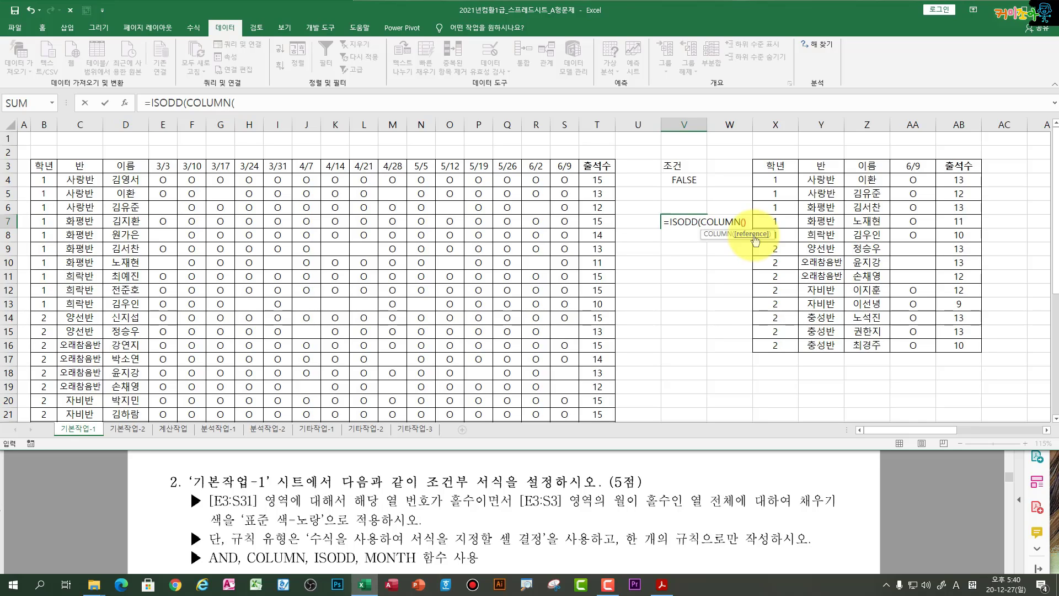
text()),)
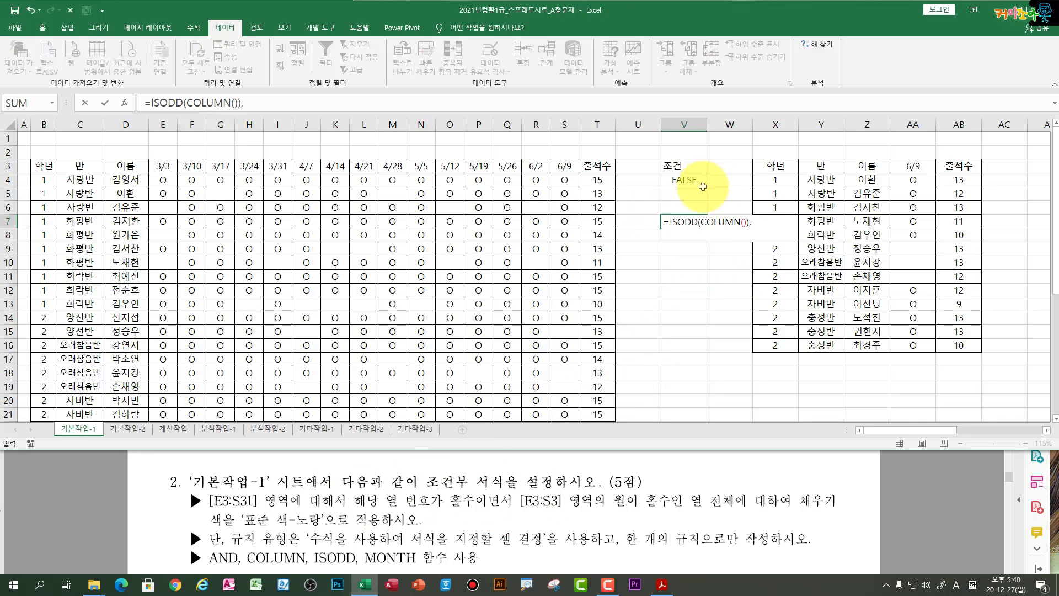
Step: Wrap the V7 formula in AND, add ISODD(MONTH(E$3)) as the second condition, and enter it
click(669, 222)
text(AND()
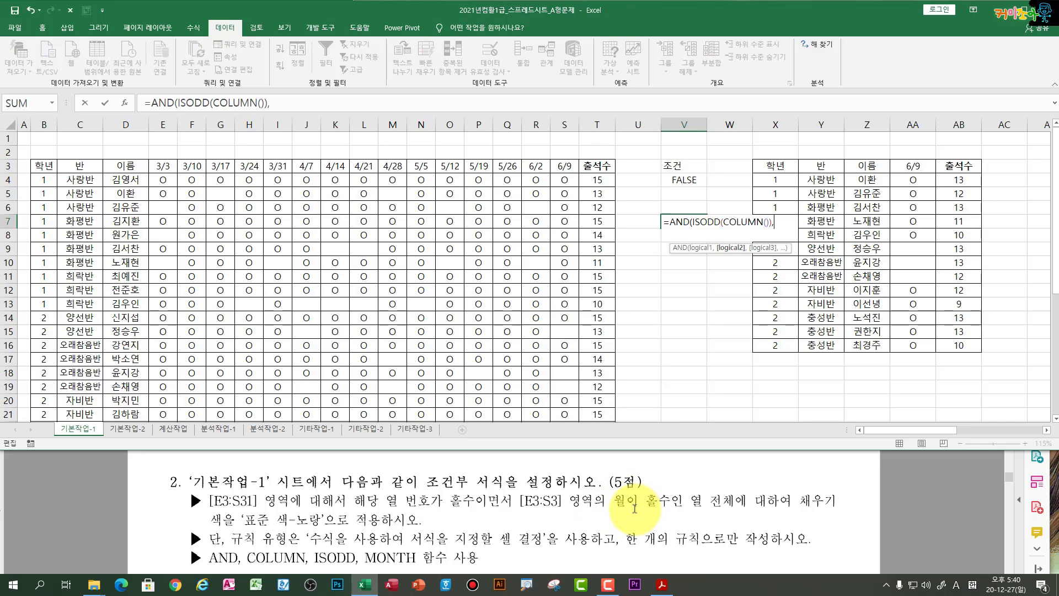
text(ISODD()
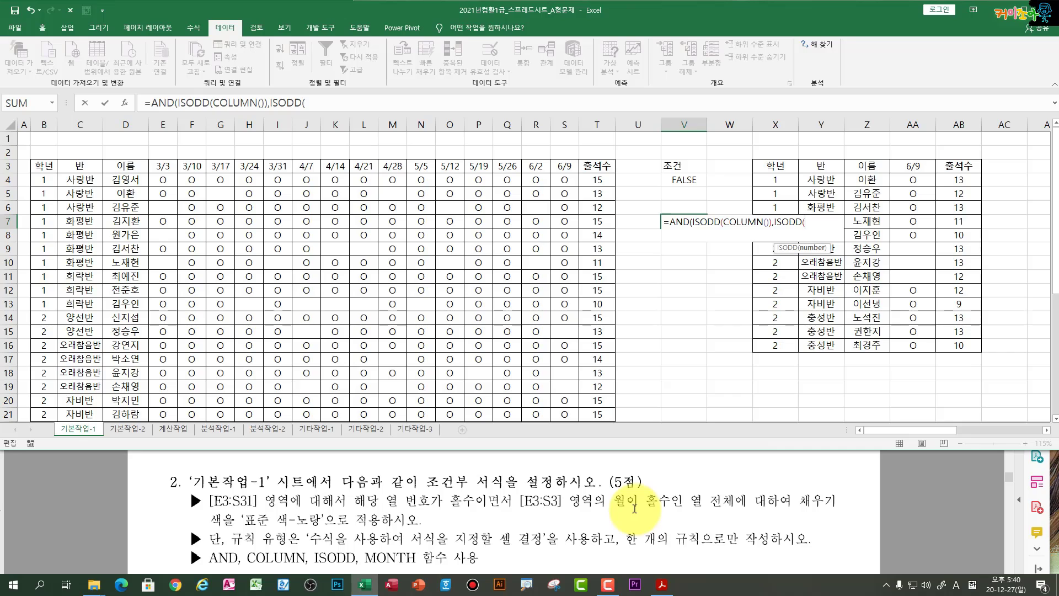
text(mon)
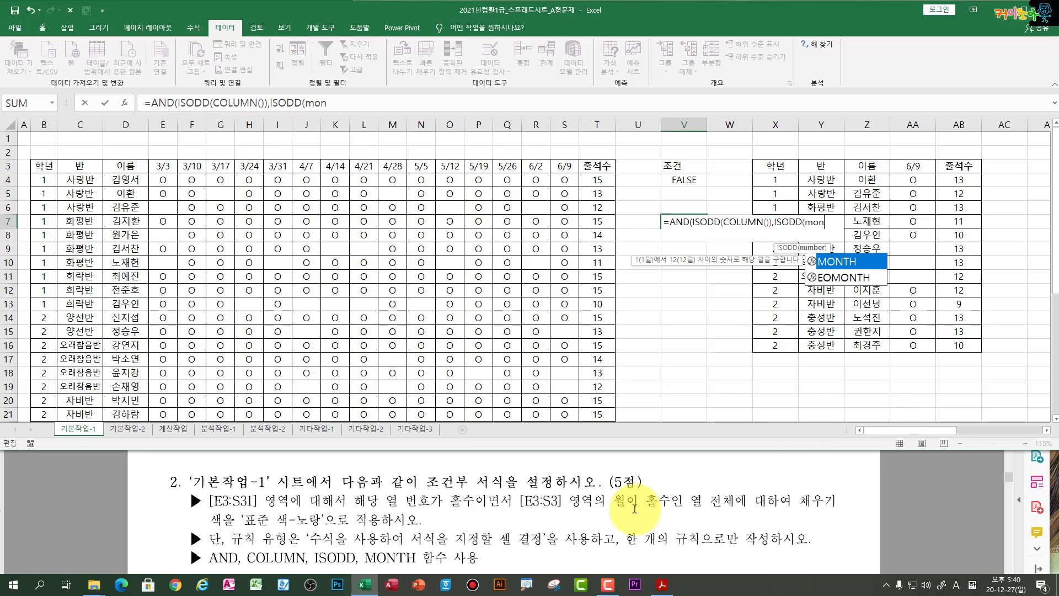
key(Tab)
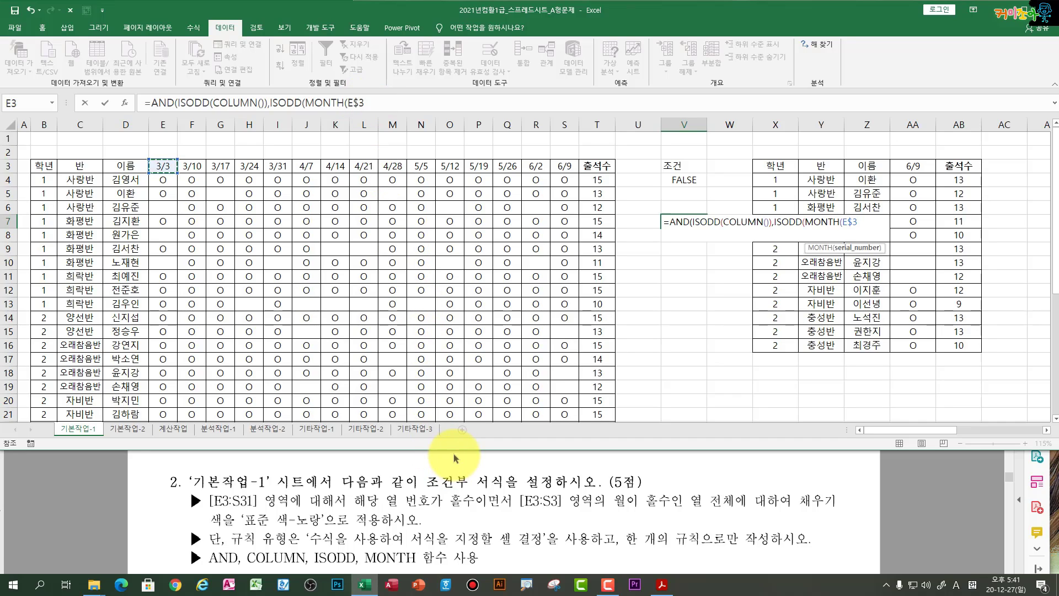
text())
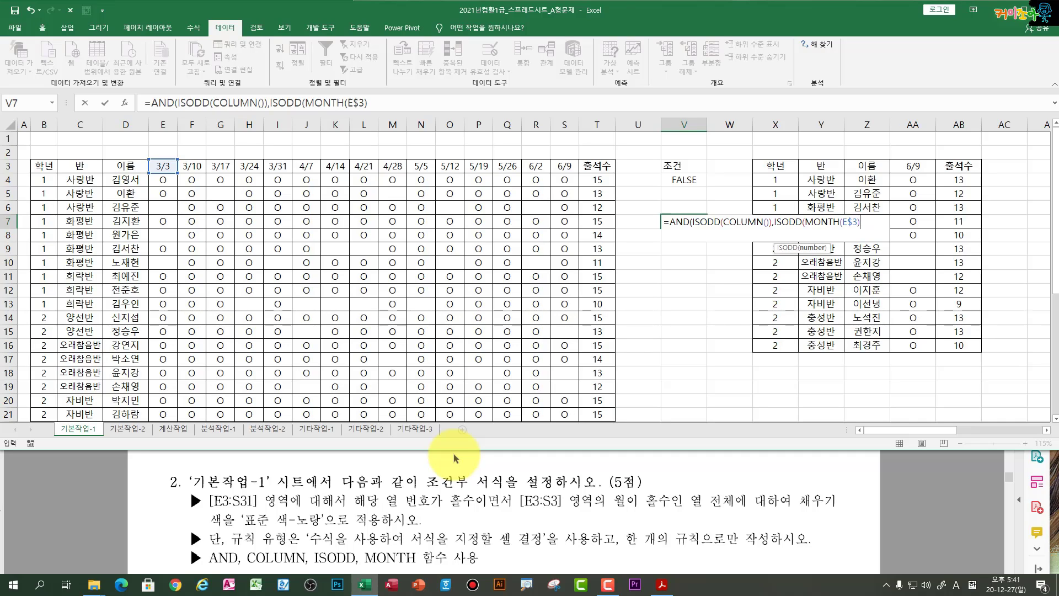
text())
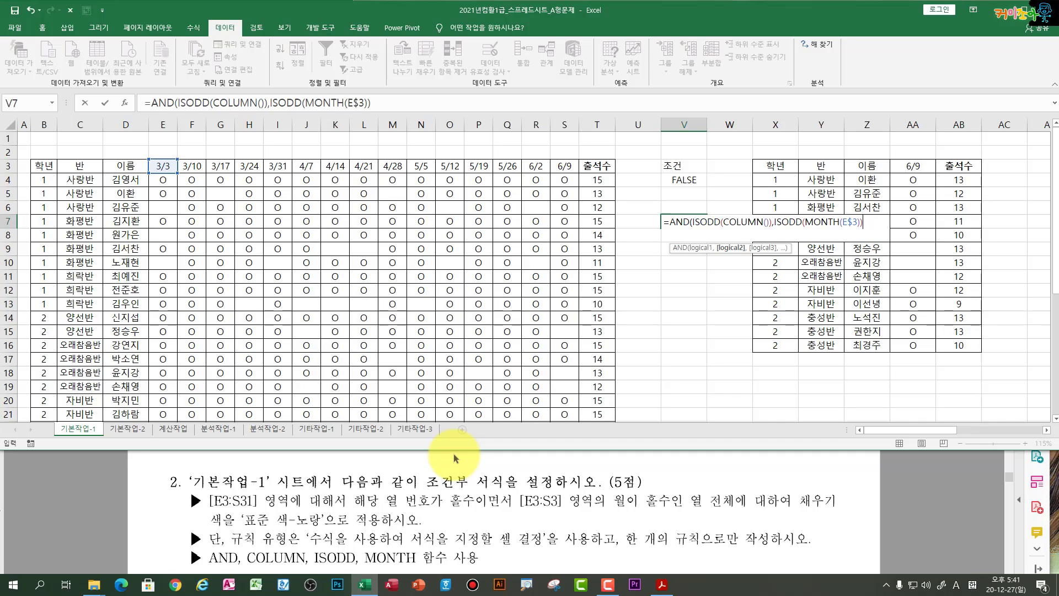
text())
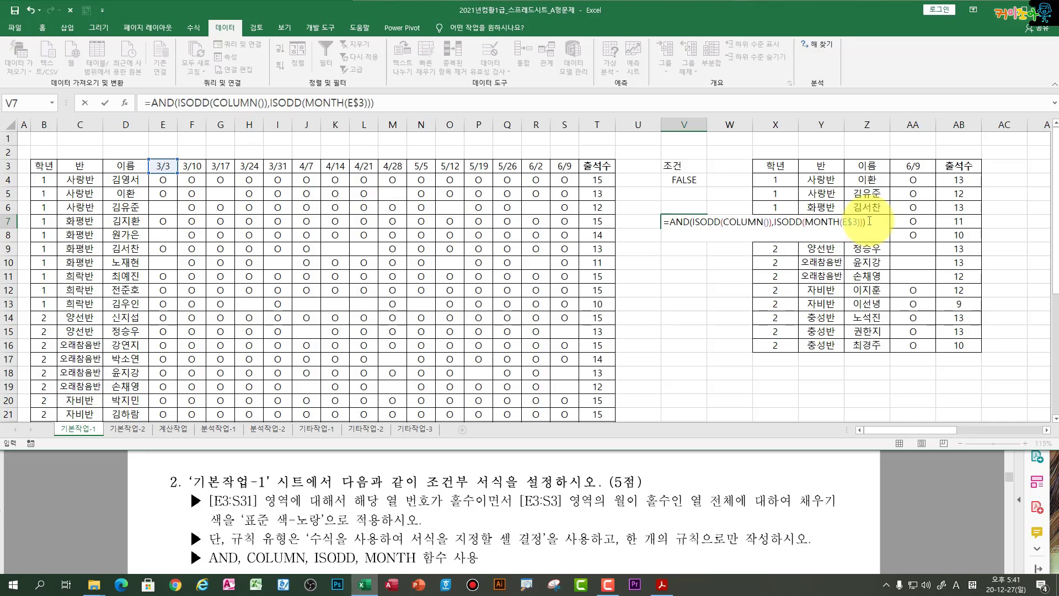
click(689, 221)
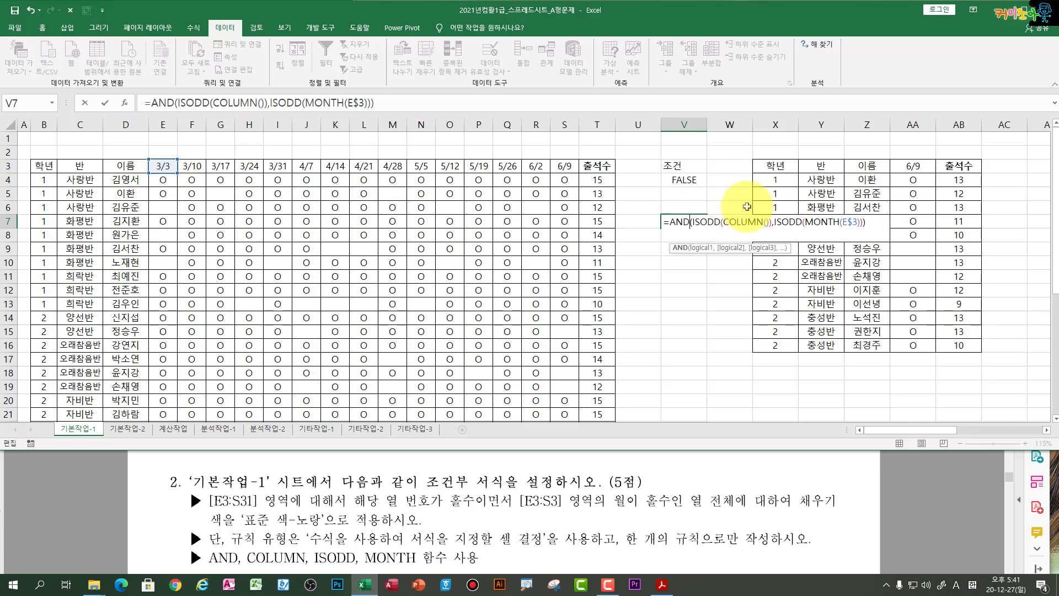
click(874, 227)
key(ctrl+Return)
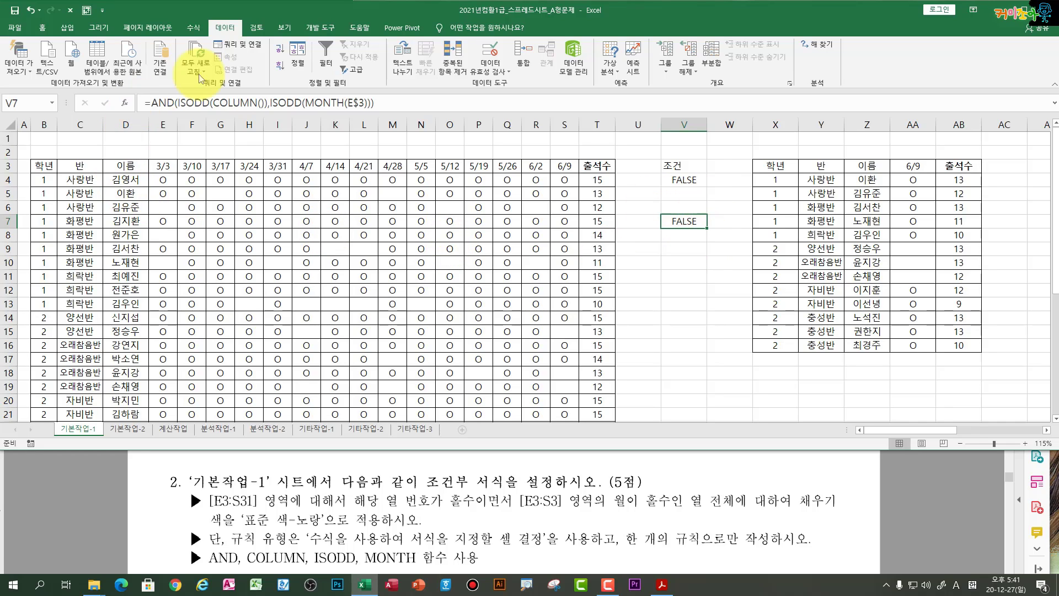
drag(375, 102, 95, 105)
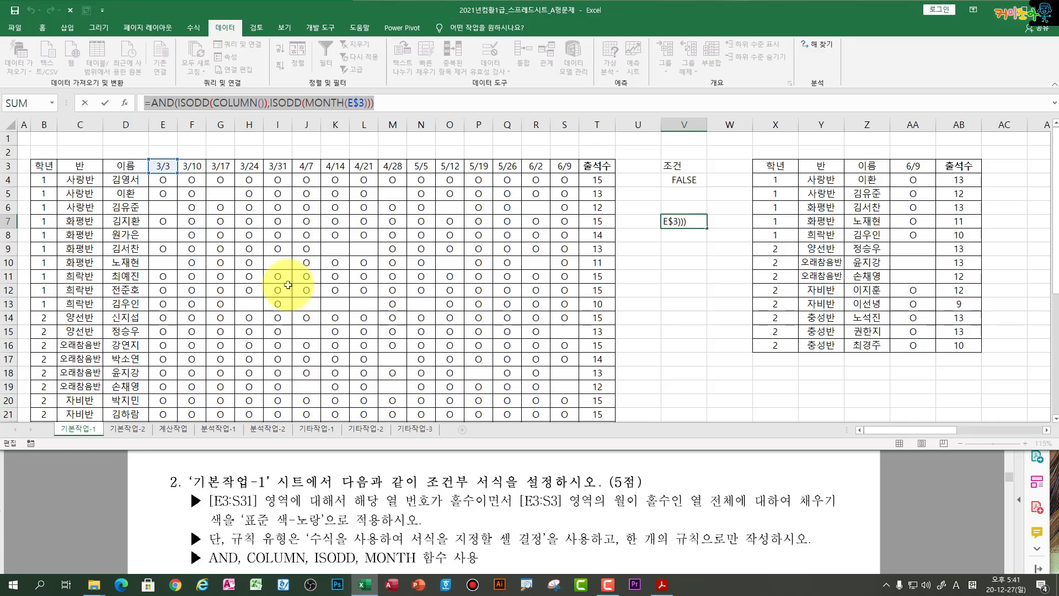
click(43, 27)
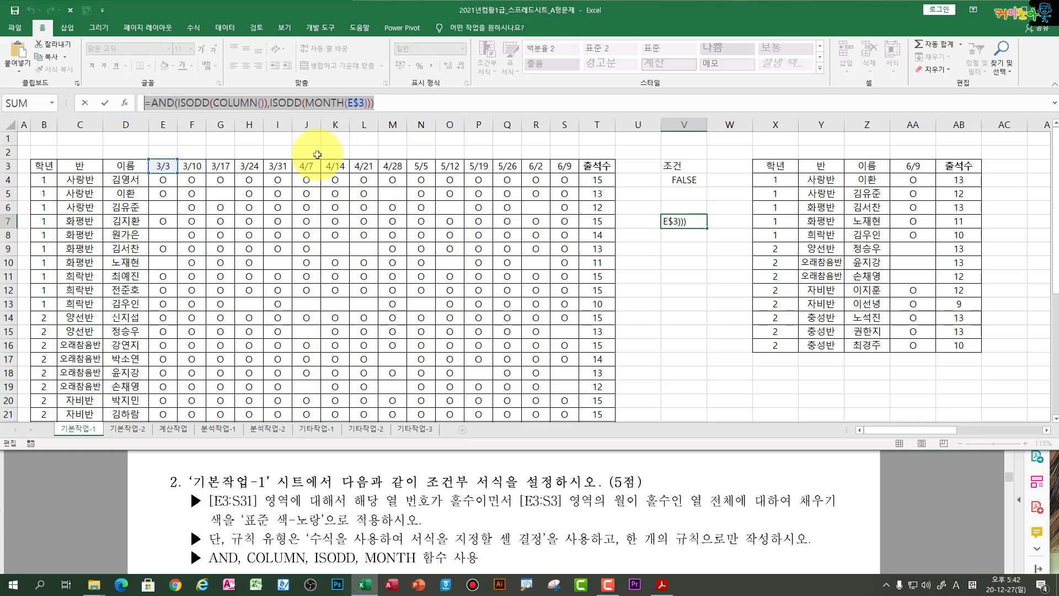
key(Escape)
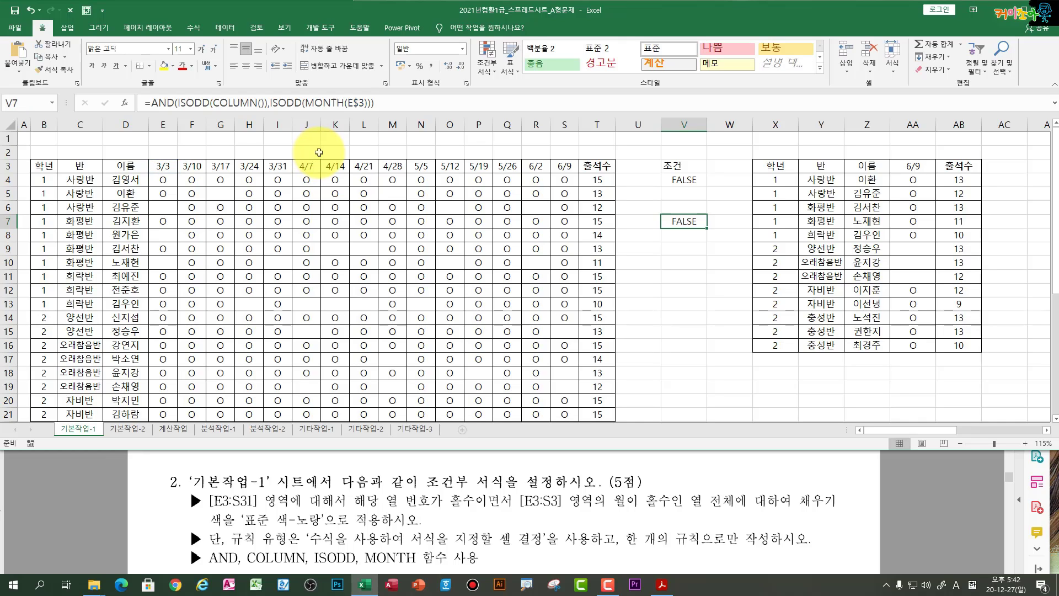
drag(375, 103, 143, 102)
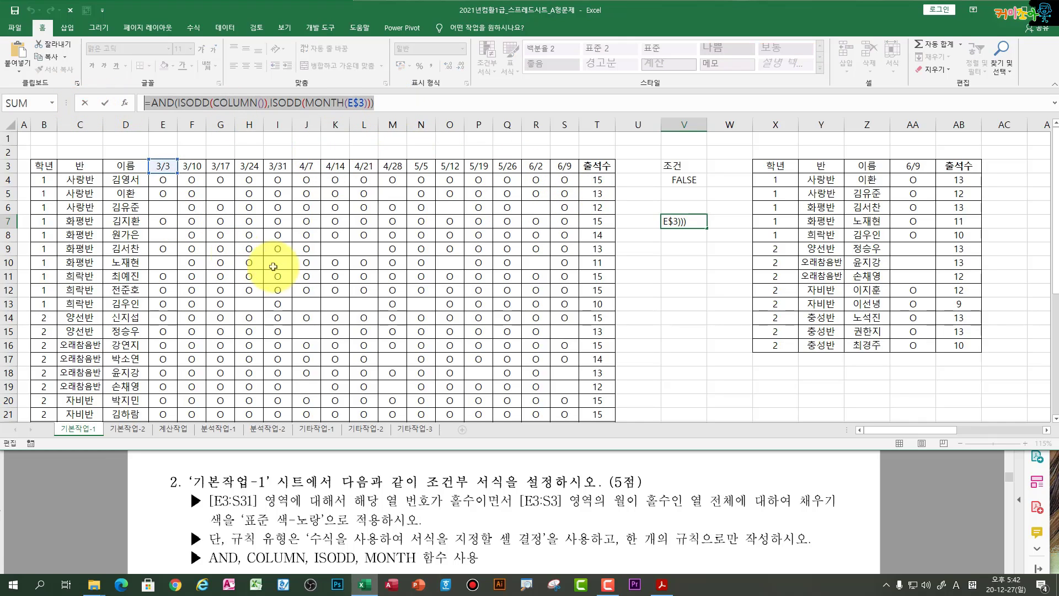
text(=)
click(449, 289)
click(597, 333)
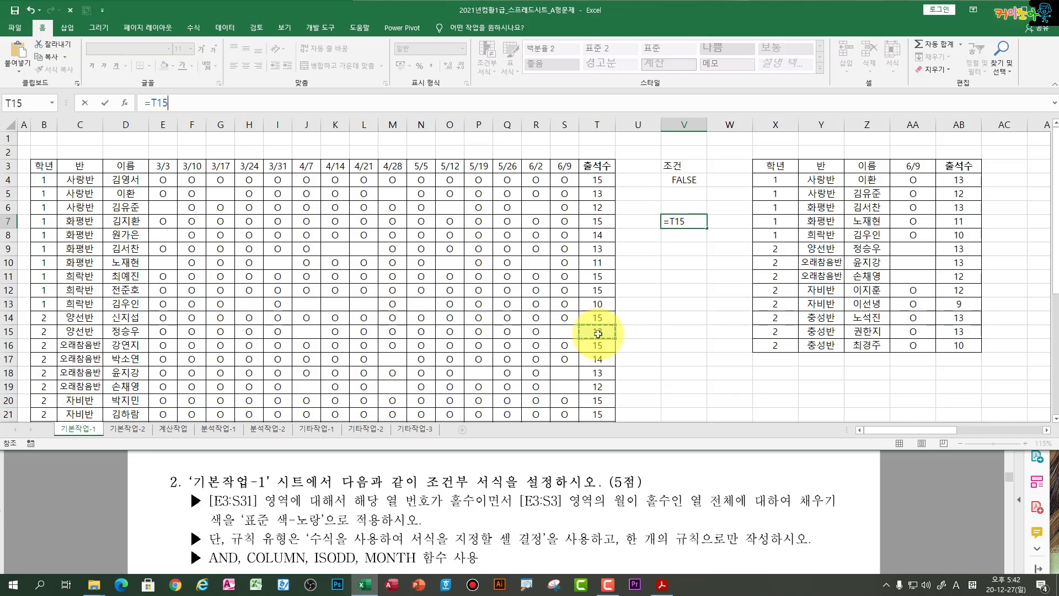
key(Escape)
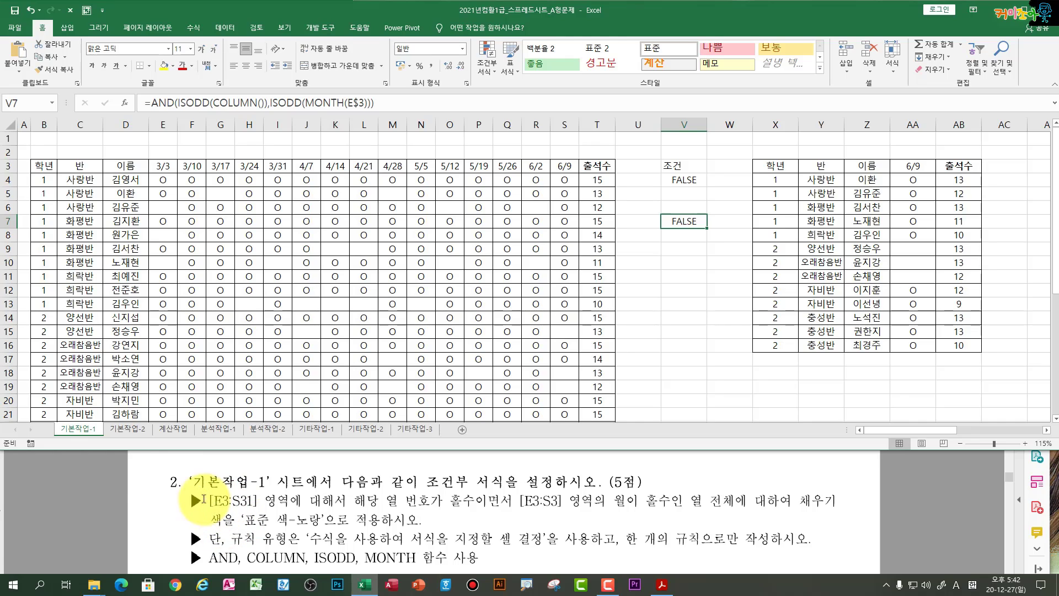
click(166, 168)
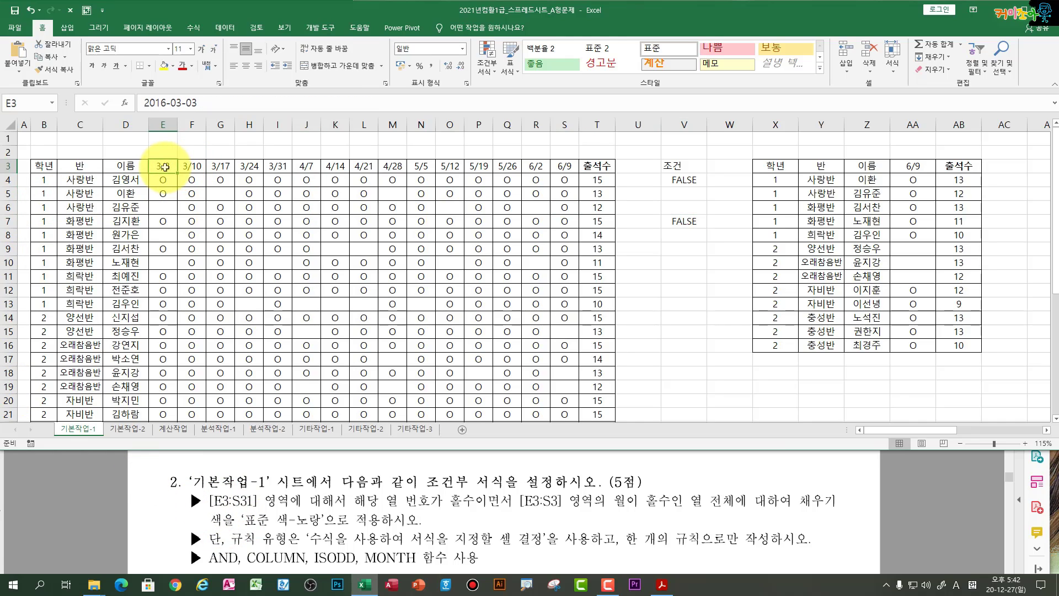
drag(165, 168, 567, 164)
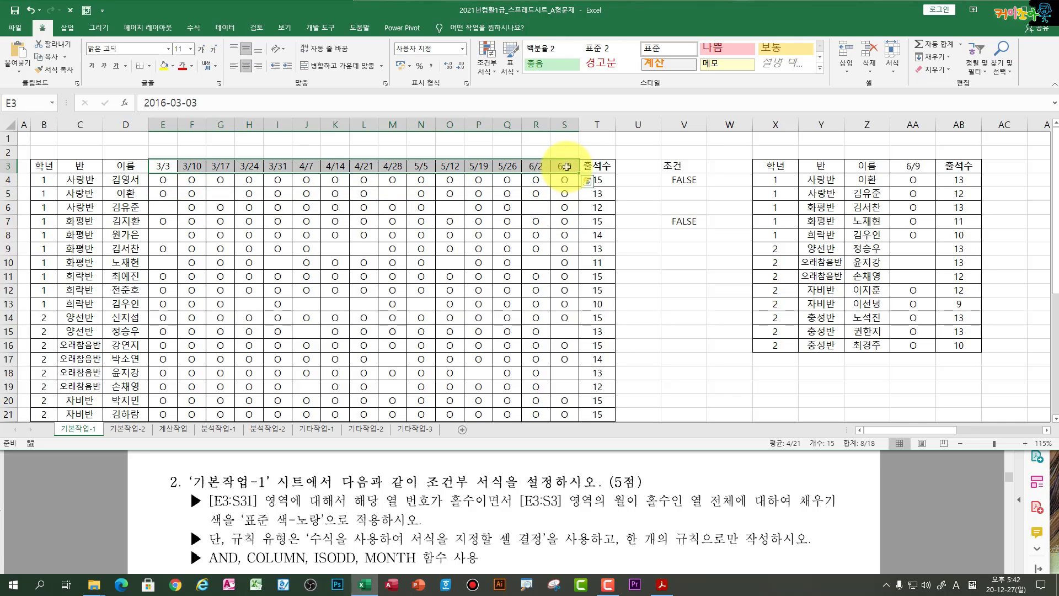
key(shift+Down)
key(shift+Down)
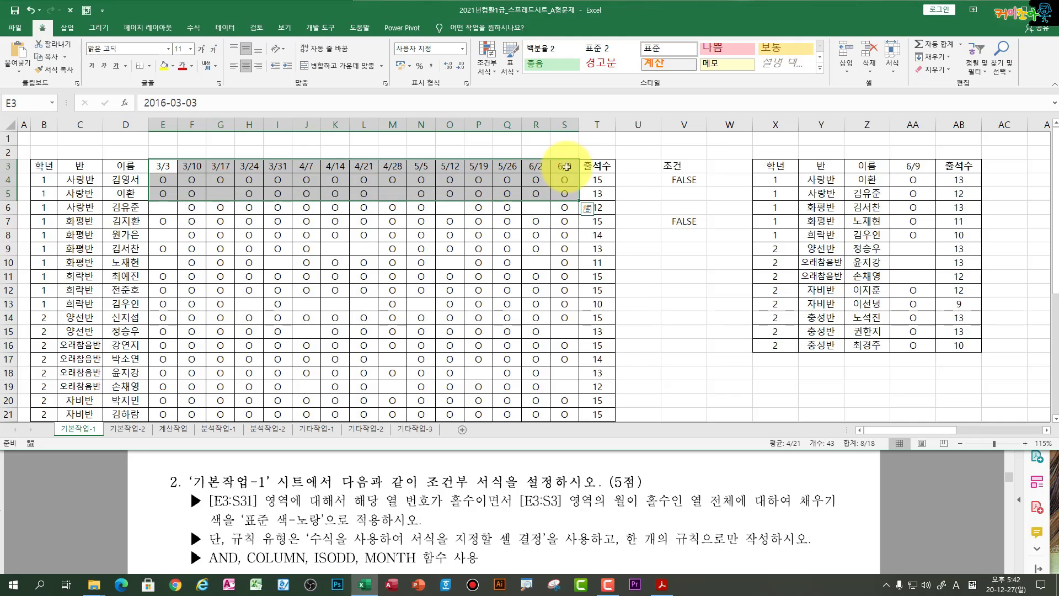
key(shift+Down)
key(shift+Down)
key(shift+Down)
key(shift+Down)
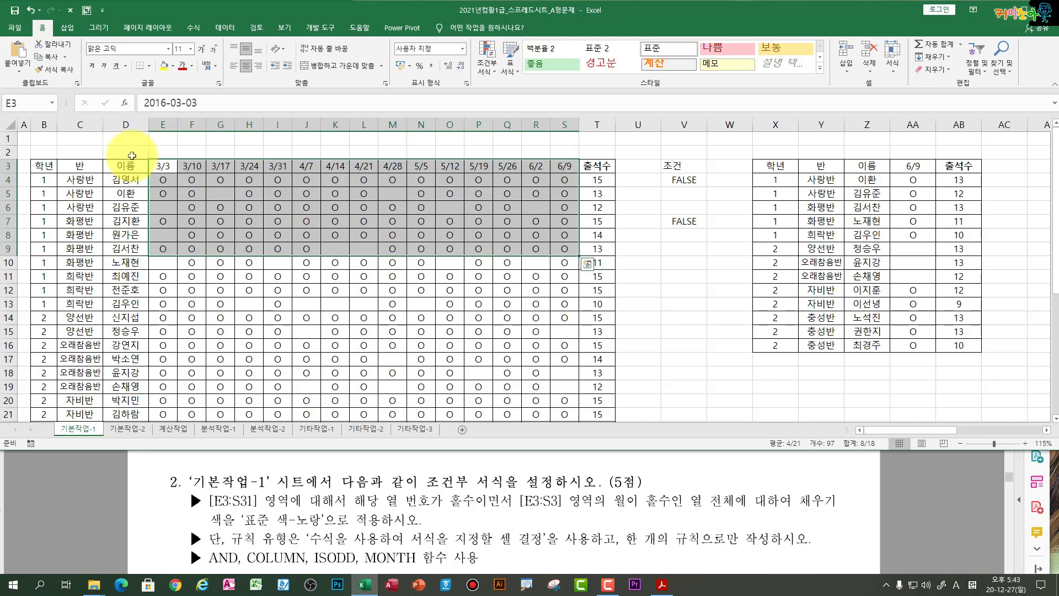
Step: Create a formula-based conditional formatting rule for E3:S31 using =AND(ISODD(COLUMN()),ISODD(MONTH(E$3)))
drag(163, 167, 565, 376)
scroll(466, 336, up, 5)
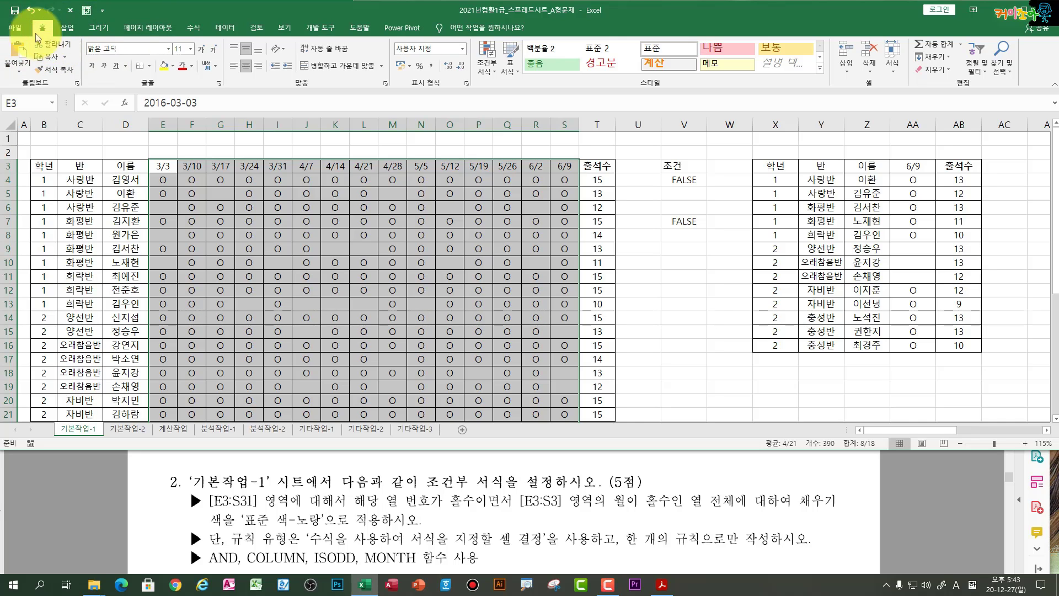
click(489, 71)
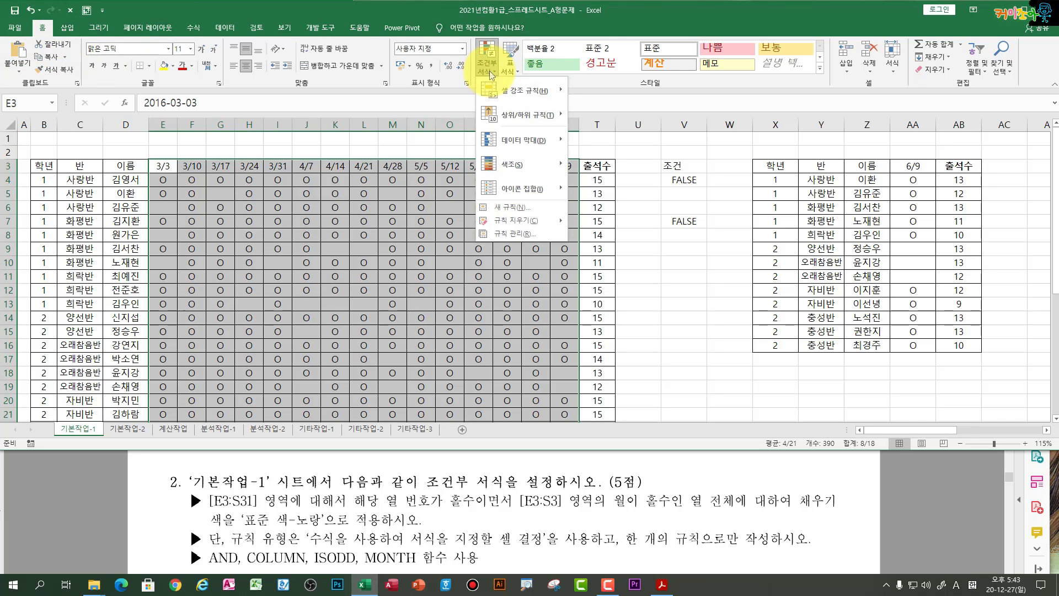
click(522, 202)
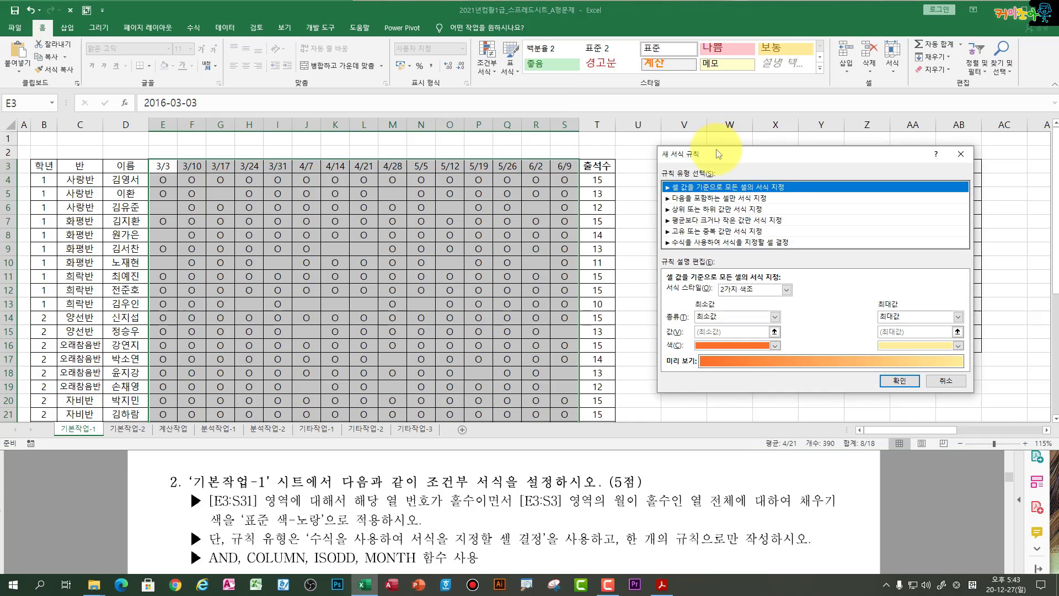
drag(716, 149, 277, 196)
click(306, 283)
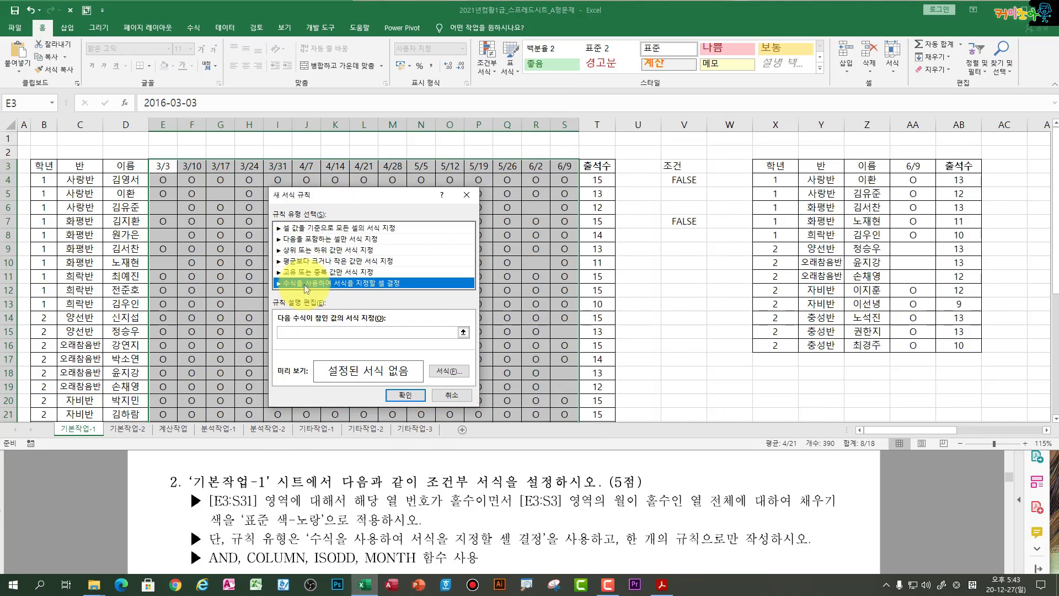
click(290, 332)
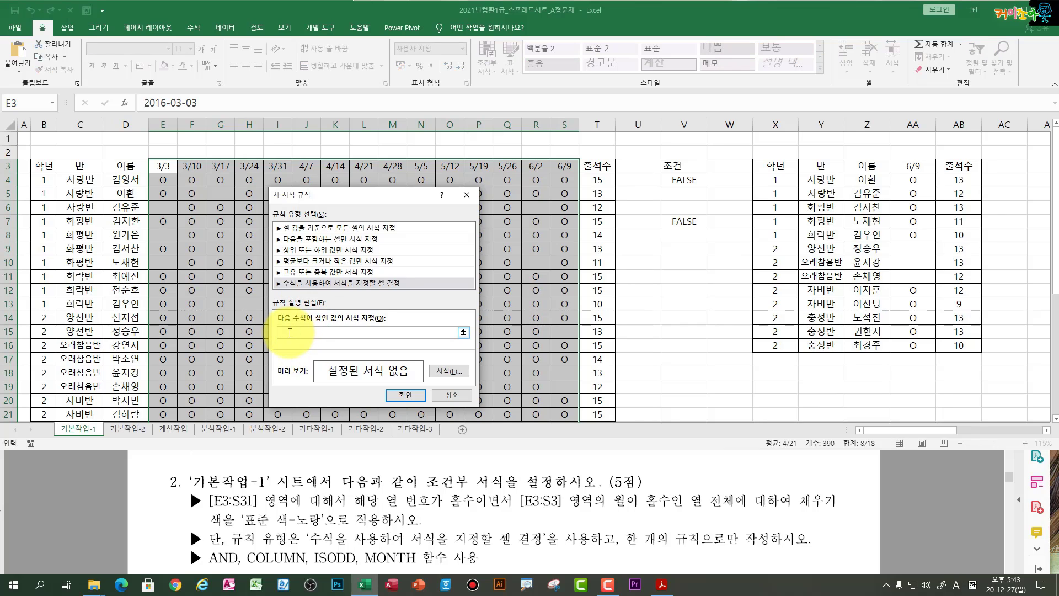
click(24, 51)
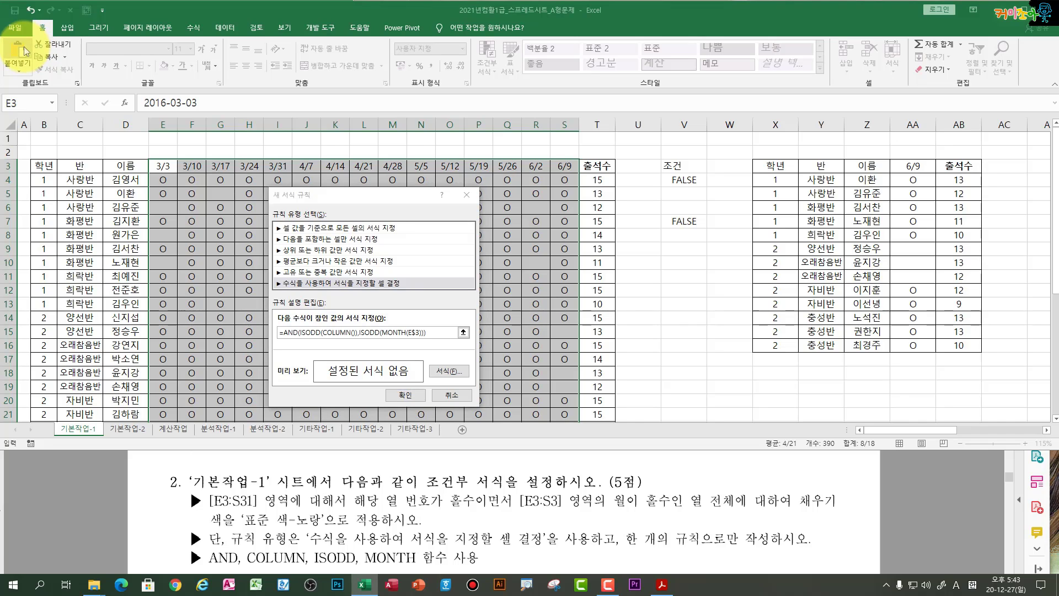
Step: Set the new rule's fill format to the standard yellow background colour
click(457, 371)
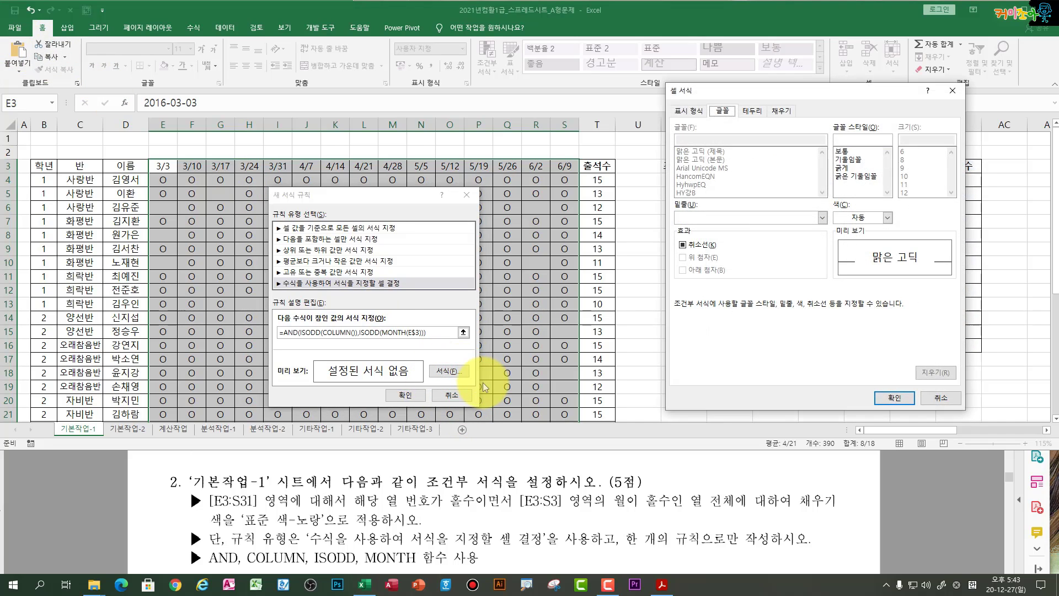
drag(753, 96, 473, 131)
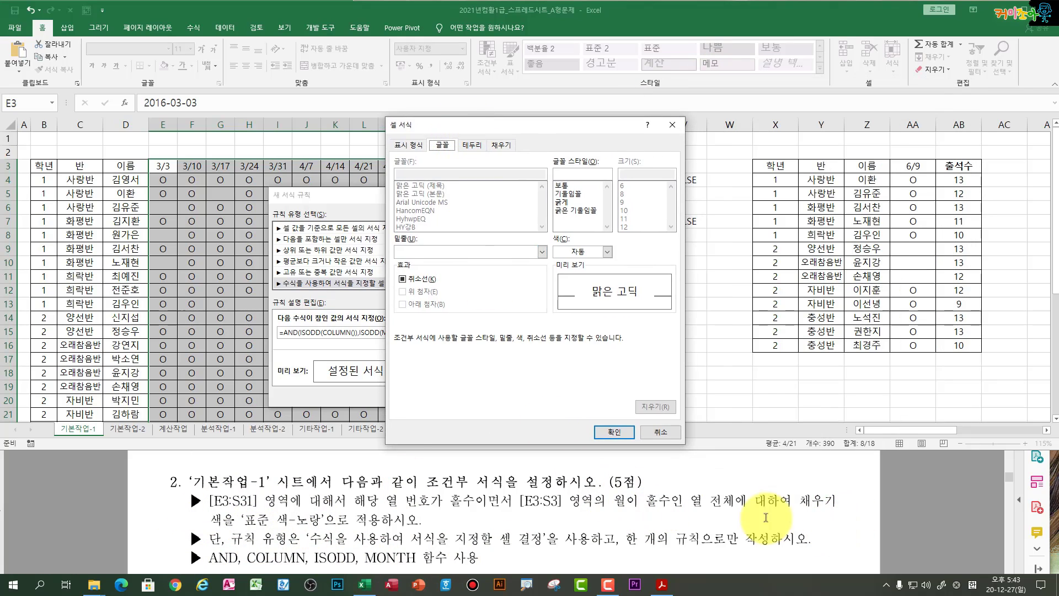
click(502, 147)
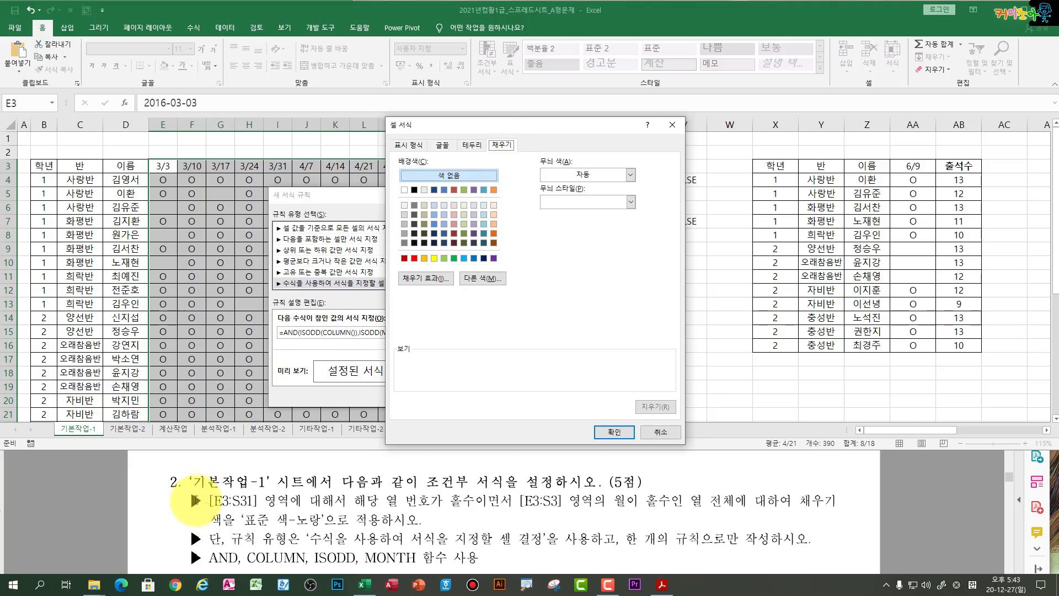
click(434, 258)
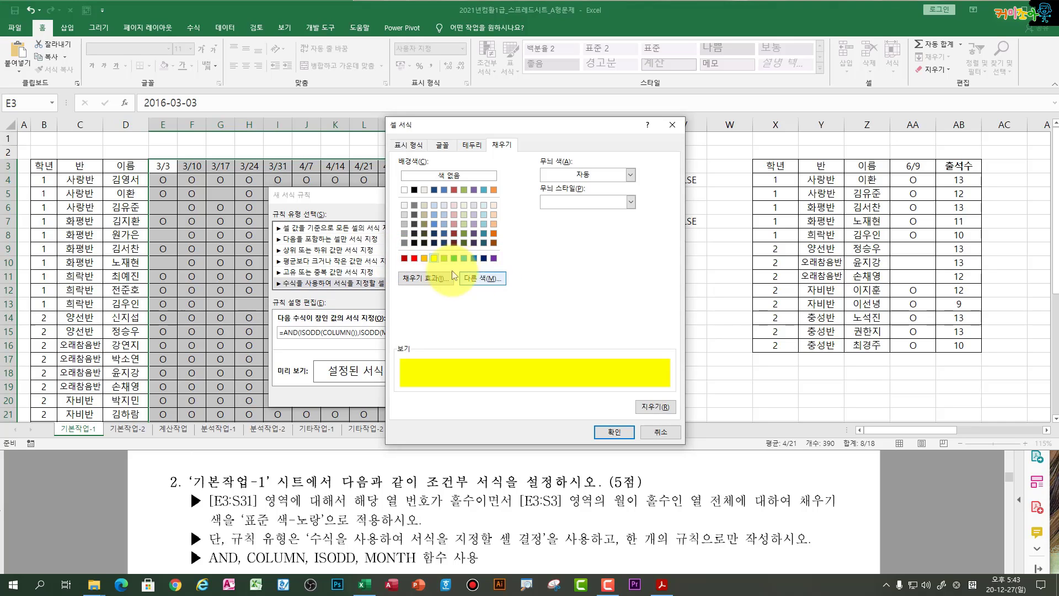
click(443, 145)
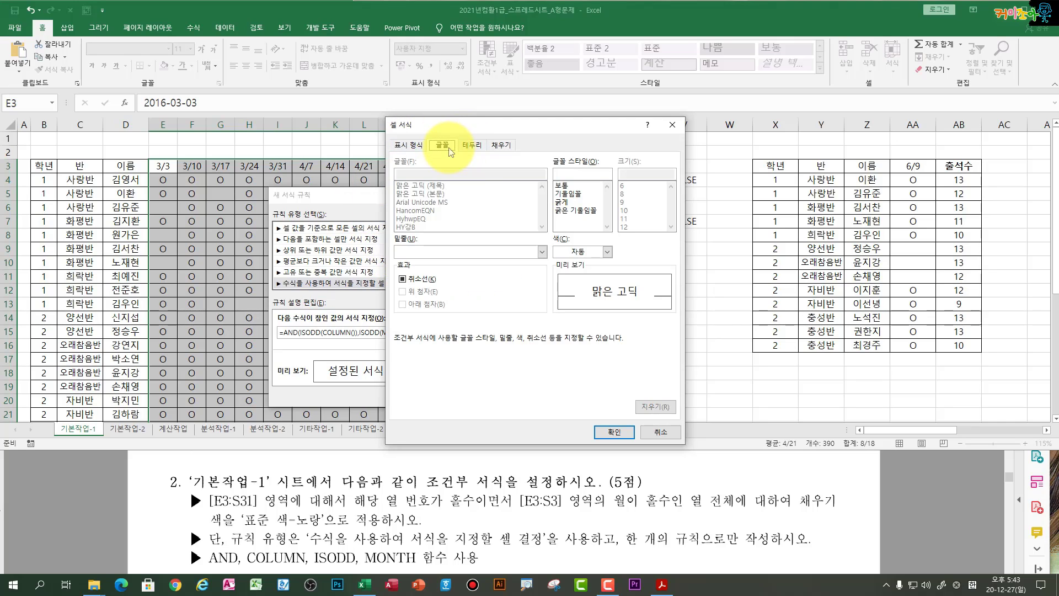
click(607, 253)
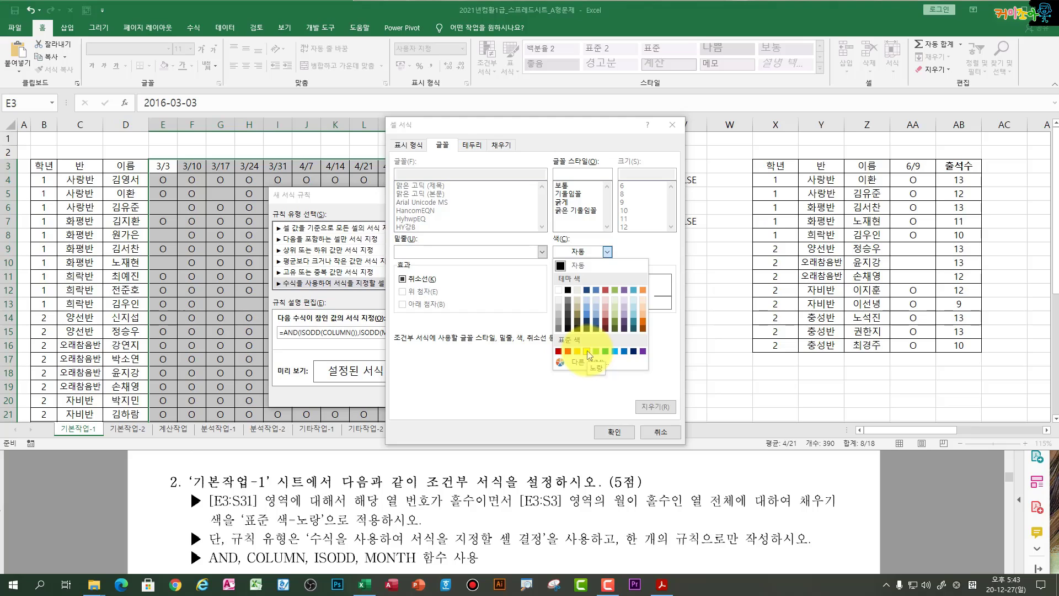
click(508, 148)
click(508, 148)
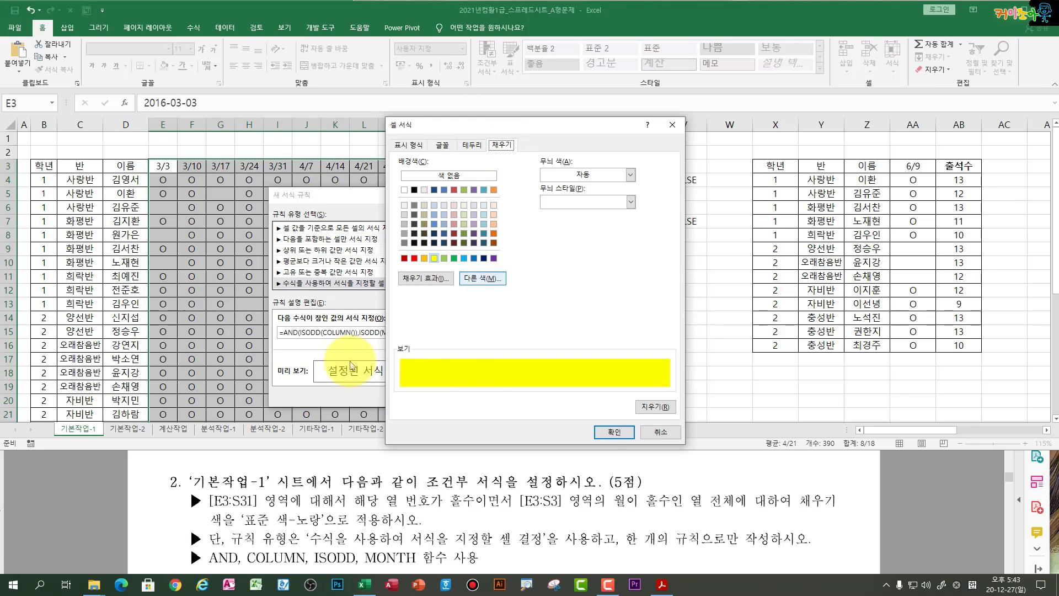
Step: Confirm the yellow fill and apply the rule to E3:S31, and clear the test formula from V7
click(611, 433)
click(405, 399)
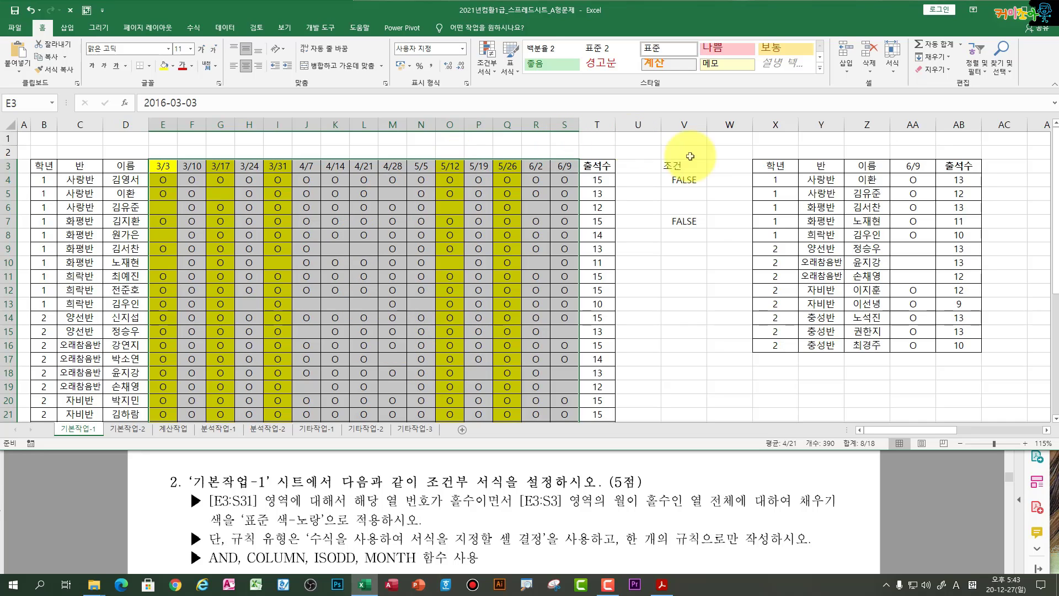
click(684, 221)
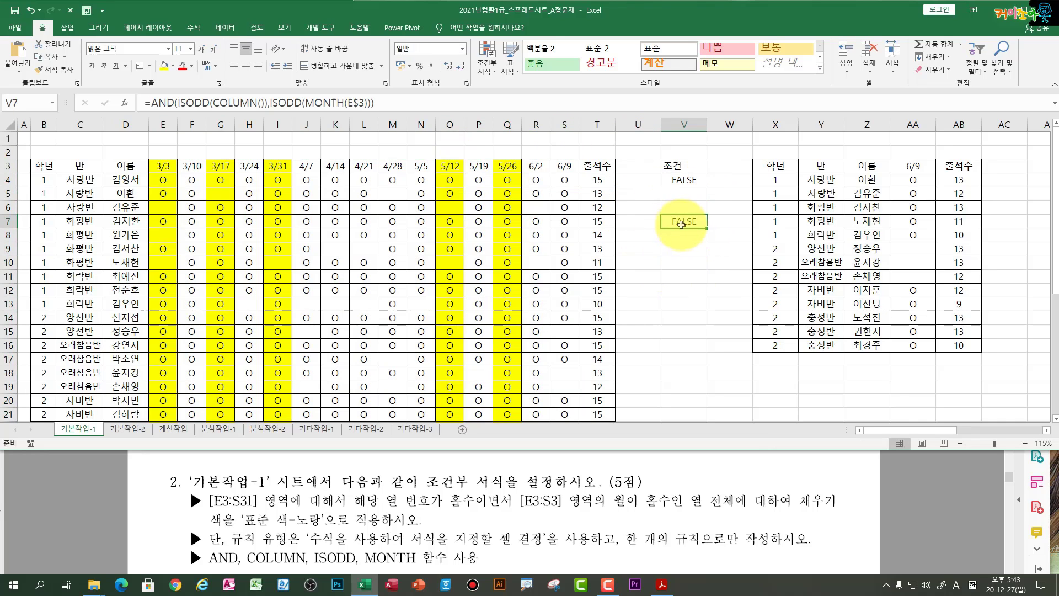
key(Delete)
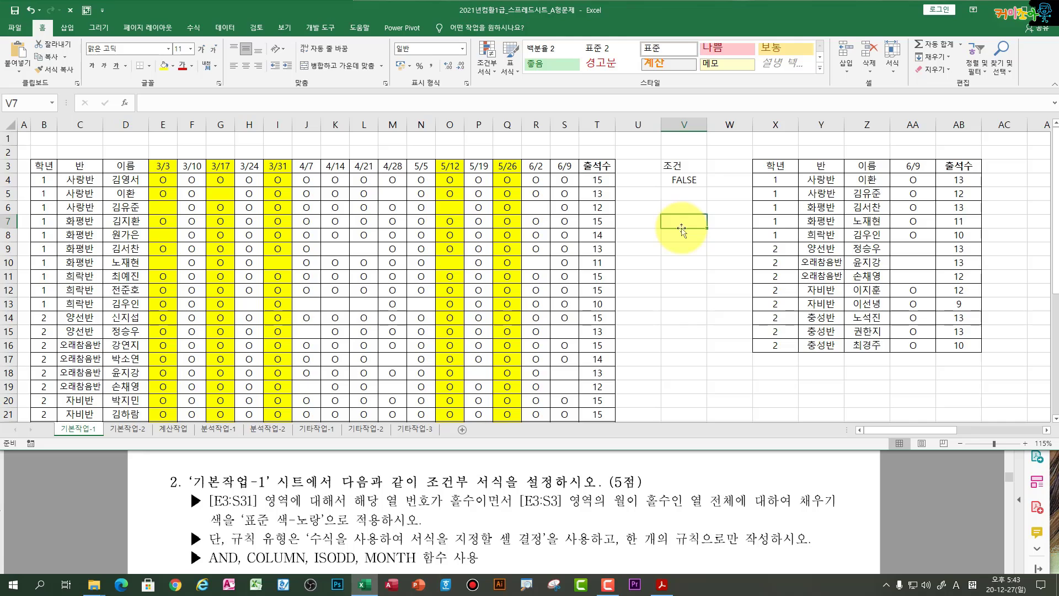
click(674, 290)
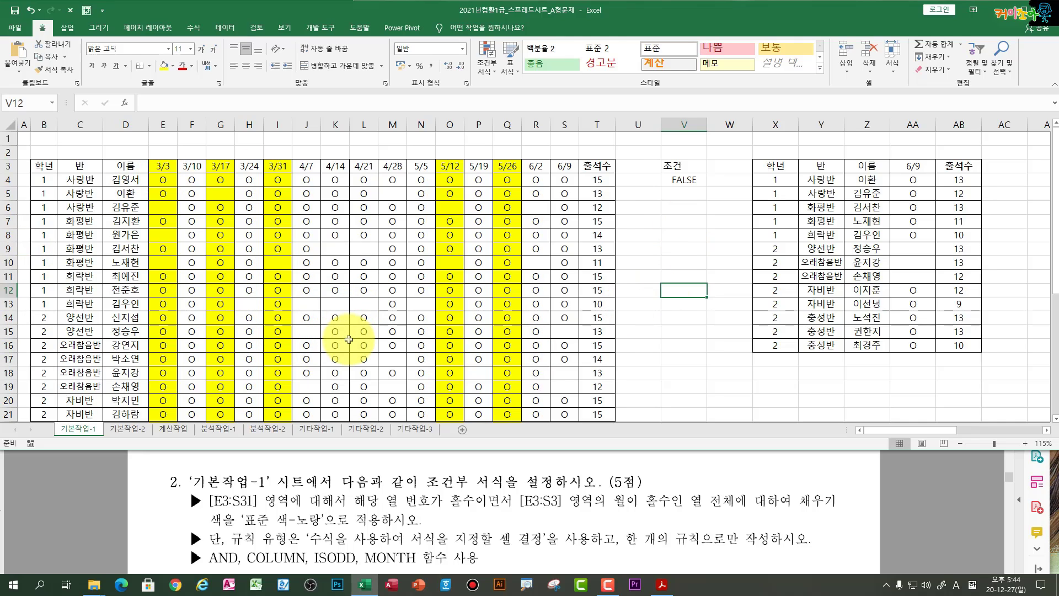
click(230, 316)
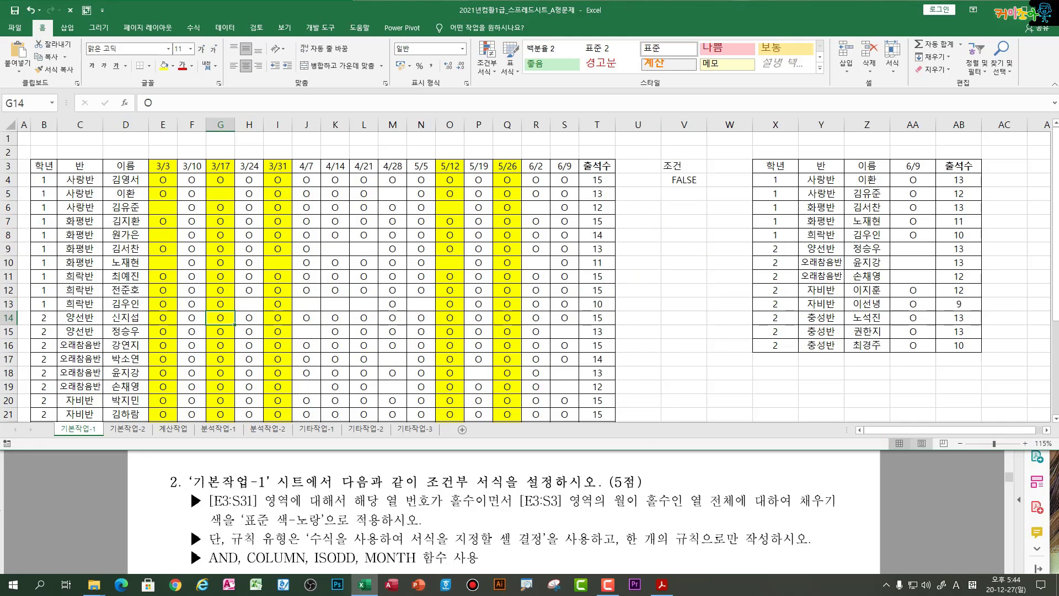
click(243, 254)
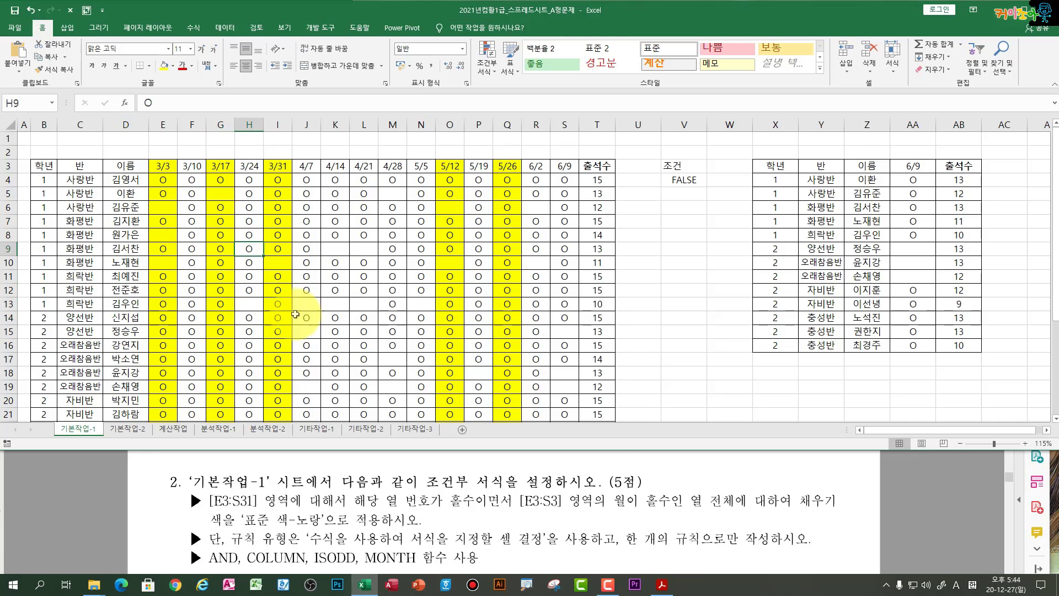
Step: Save the workbook, accepting the personal information notice
key(ctrl+s)
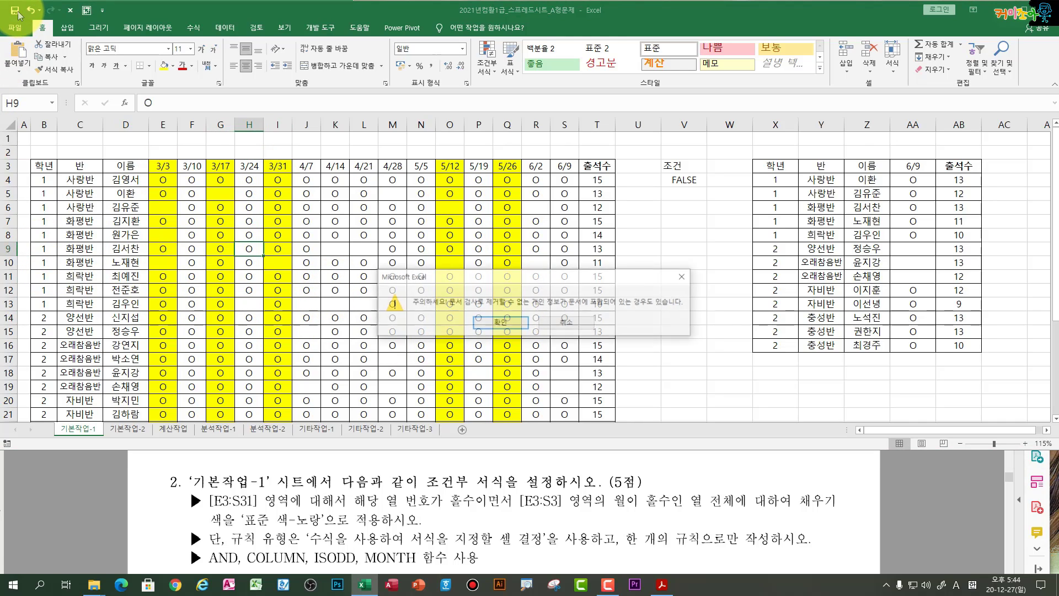
key(Return)
click(335, 306)
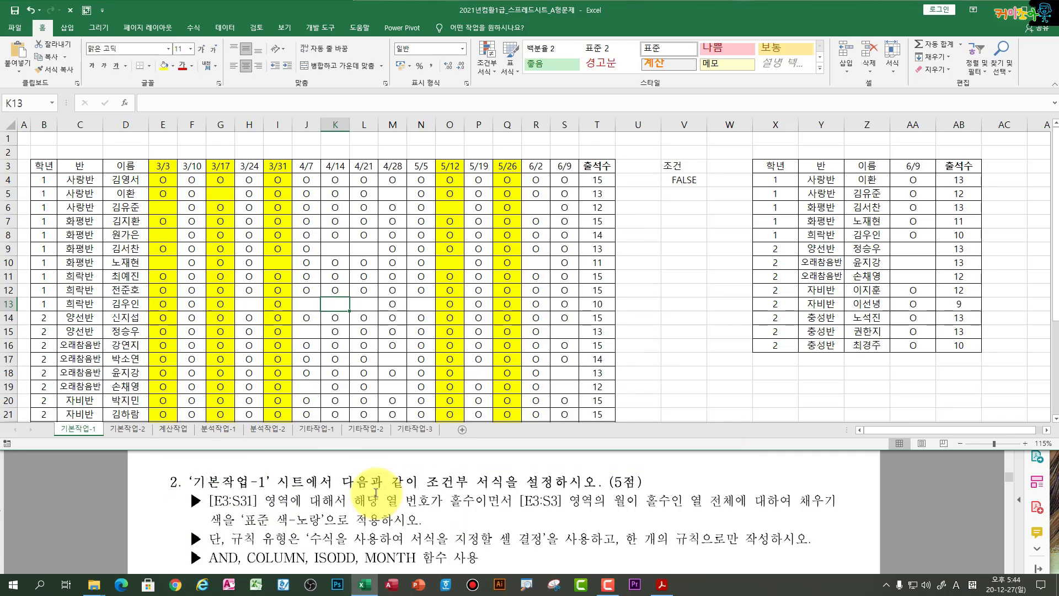
Step: Consult task 3 in the PDF and switch to the 기본작업-2 sheet
scroll(477, 508, down, 5)
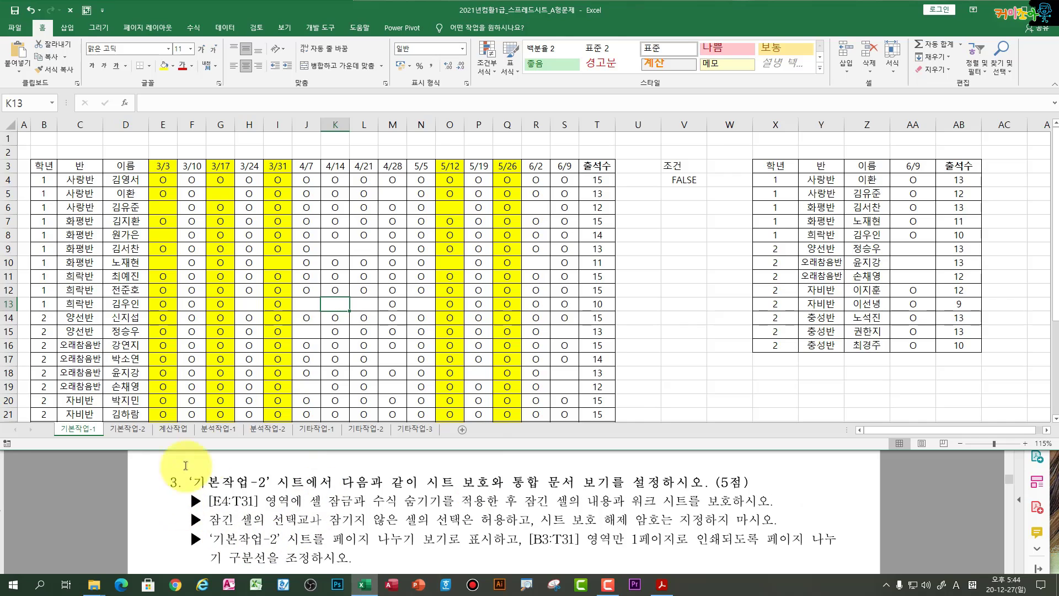
click(127, 429)
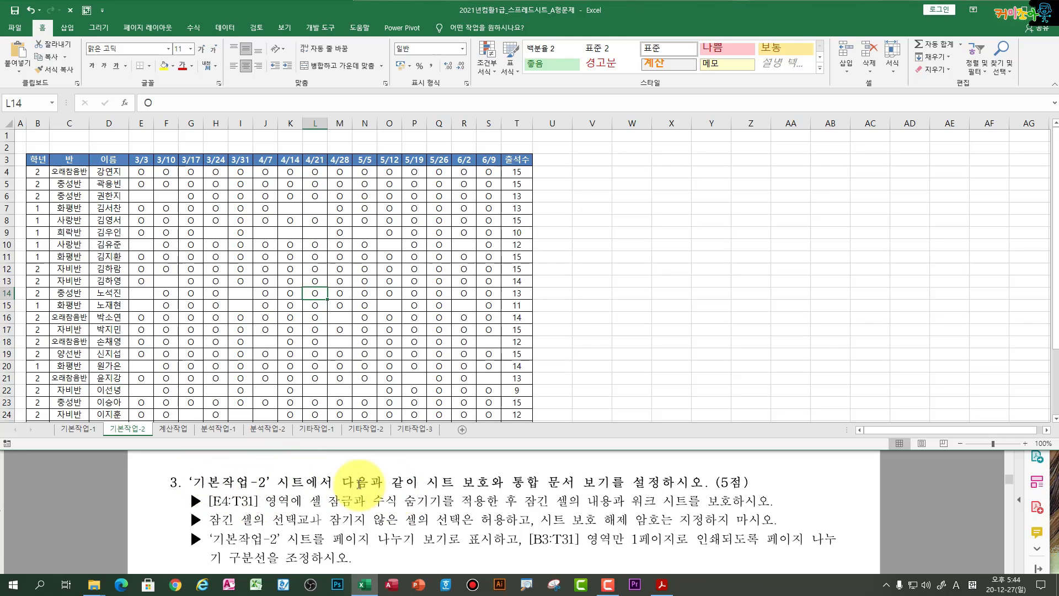
click(314, 256)
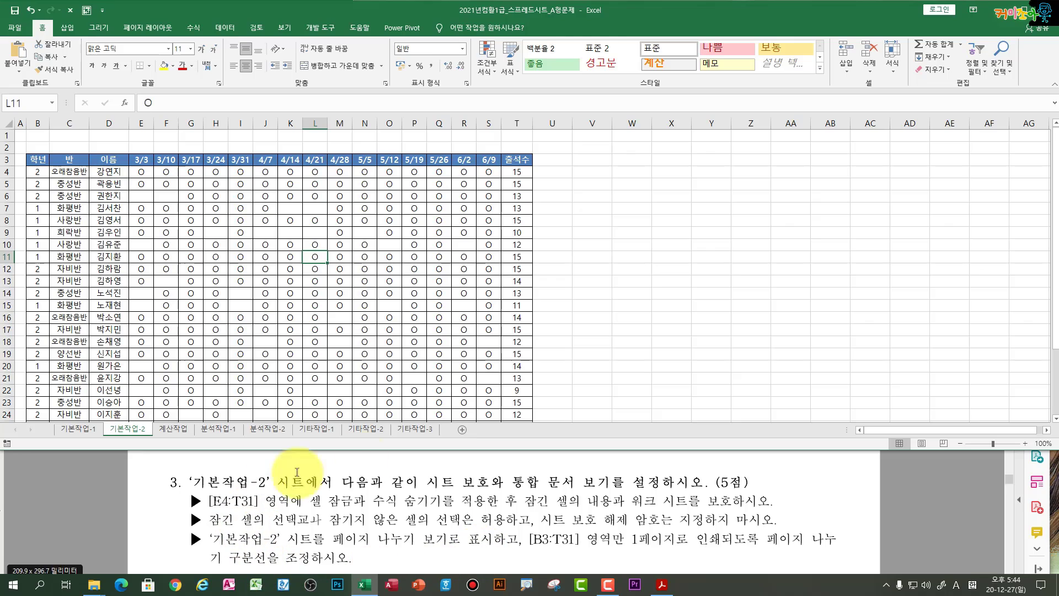
click(367, 298)
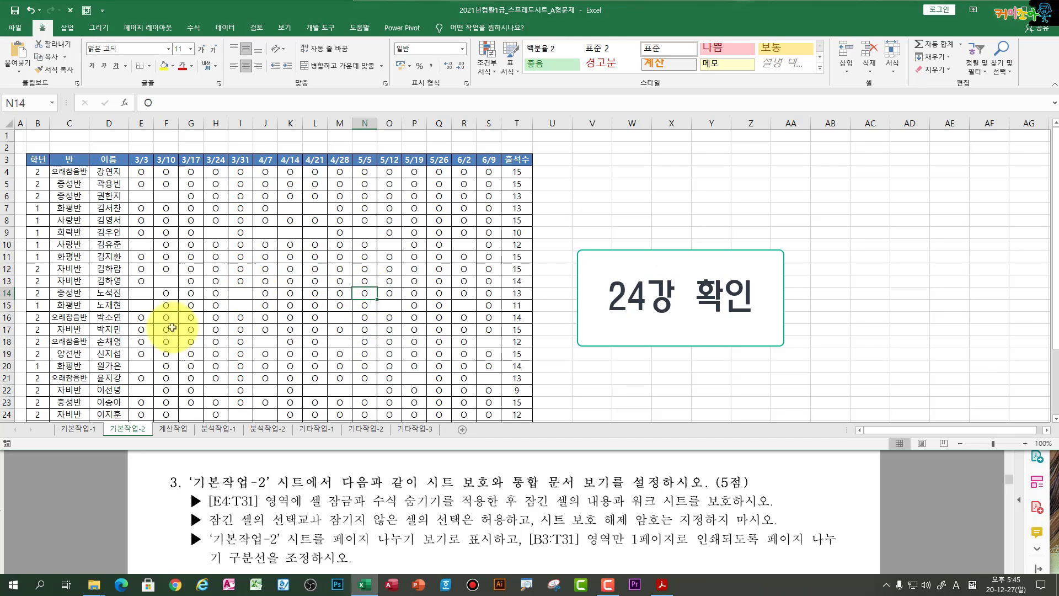
click(141, 175)
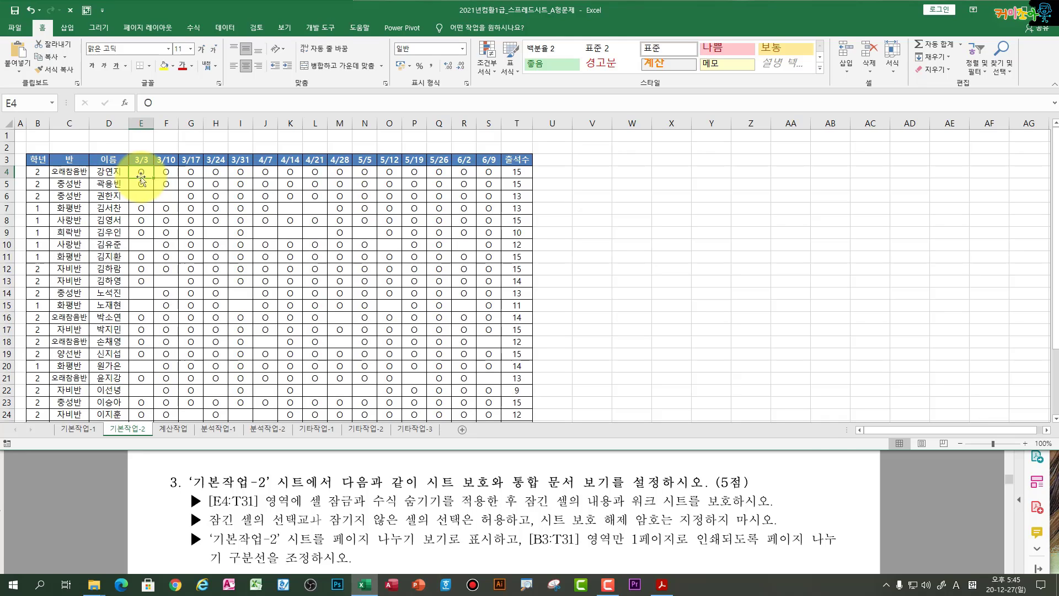
key(ctrl+shift+Right)
key(shift+Down)
key(shift+Down)
key(shift+Down)
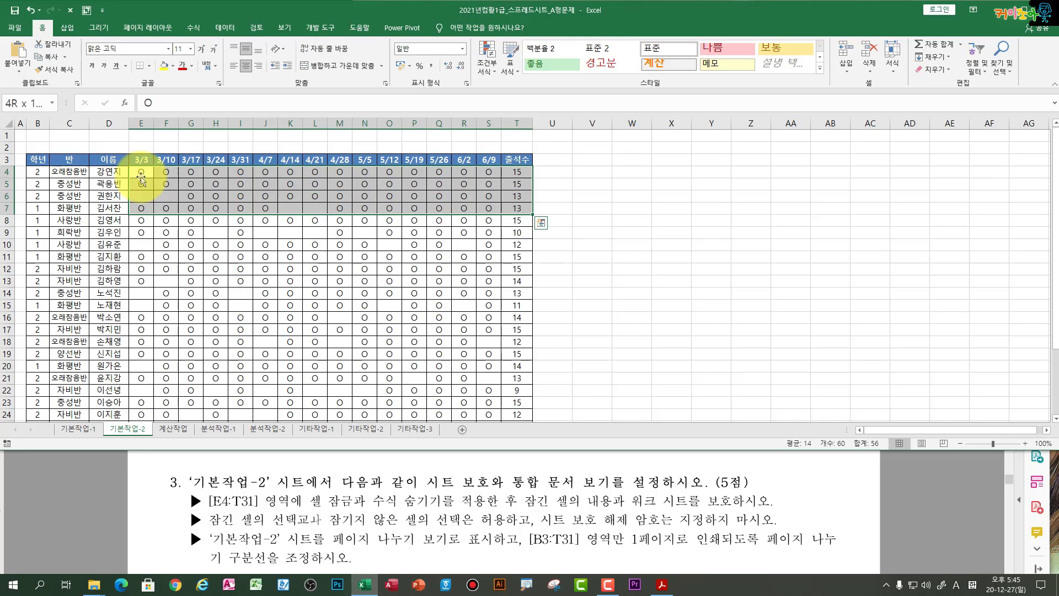
Step: Apply the Locked and Hidden cell protection settings to the range E4:T31 on the 기본작업-2 sheet
click(141, 174)
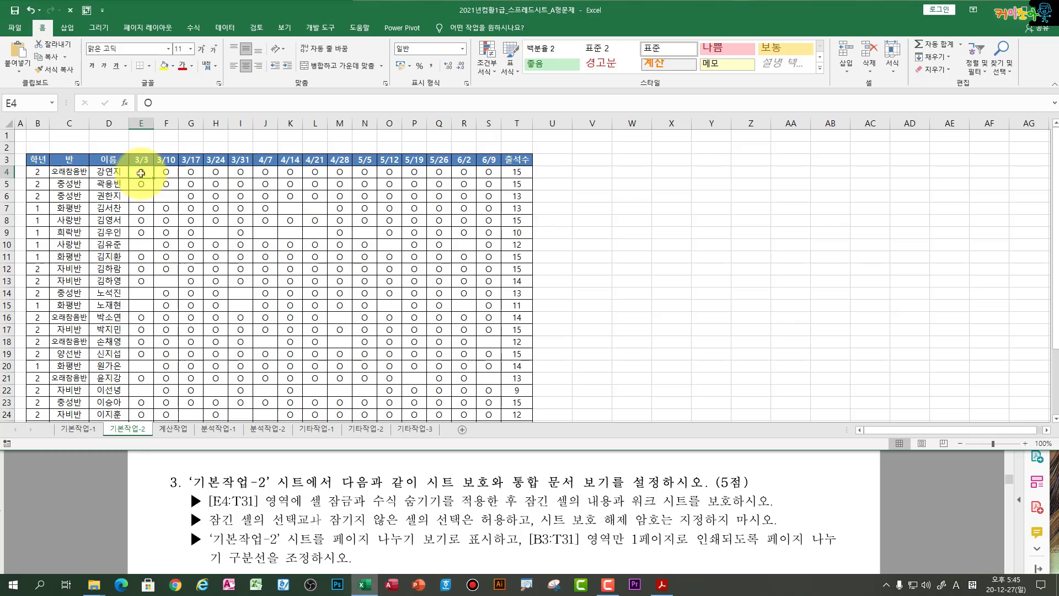
drag(142, 175, 509, 405)
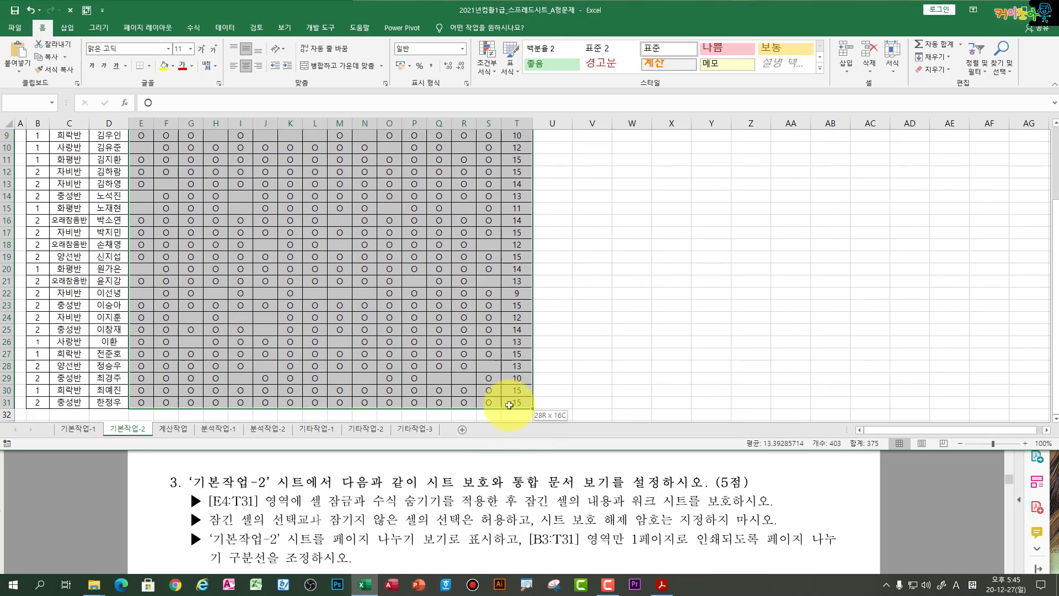
scroll(401, 346, up, 3)
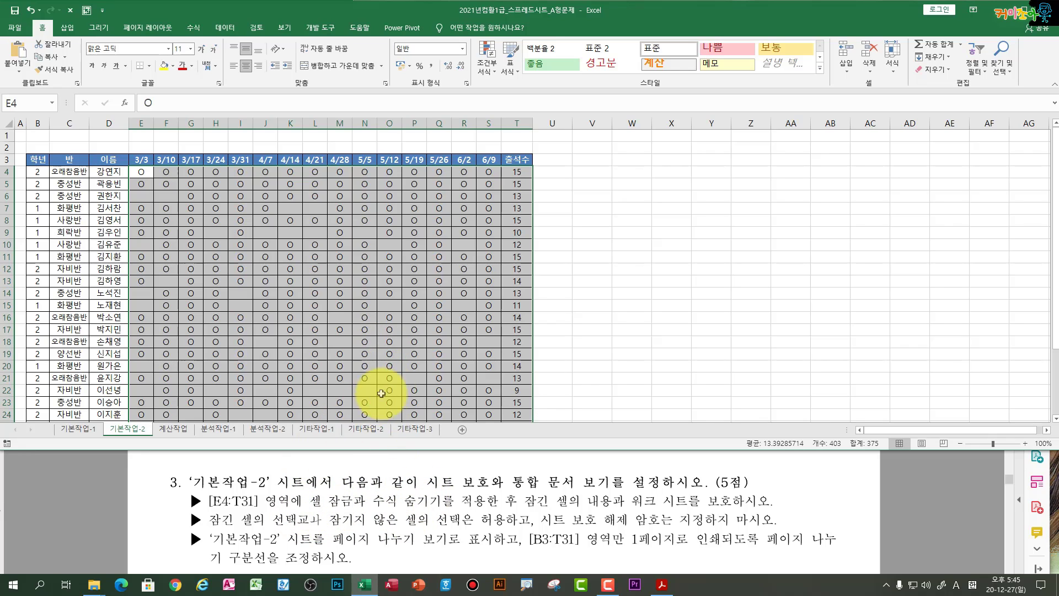
key(ctrl+1)
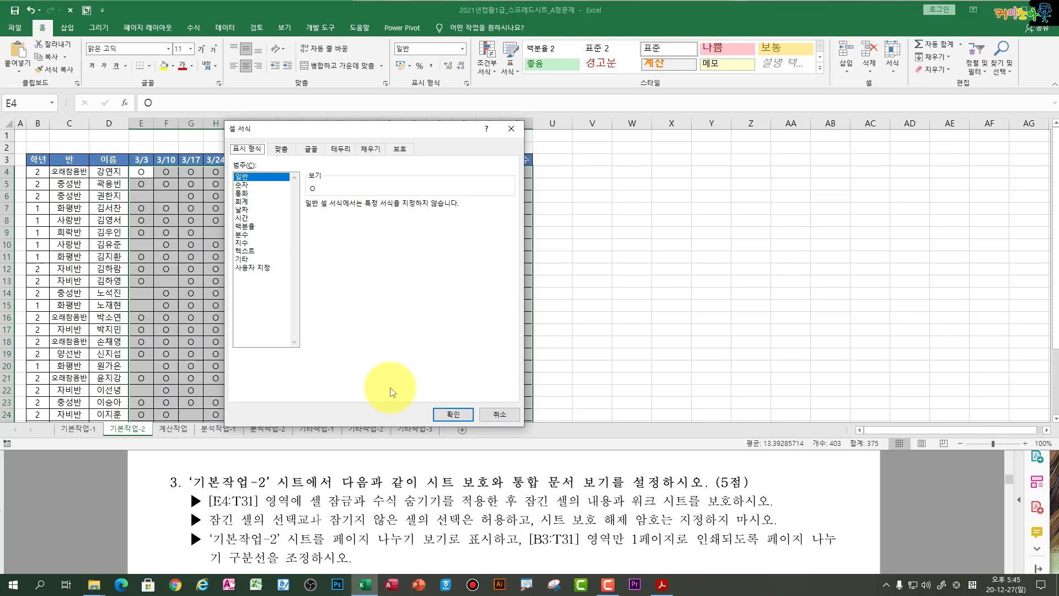
click(504, 415)
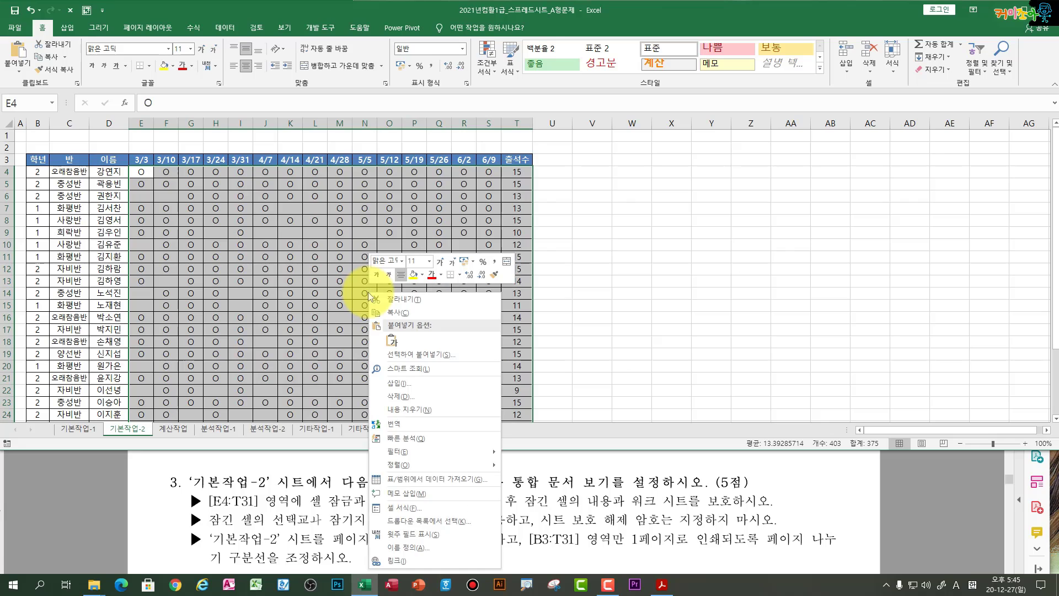
right_click(369, 293)
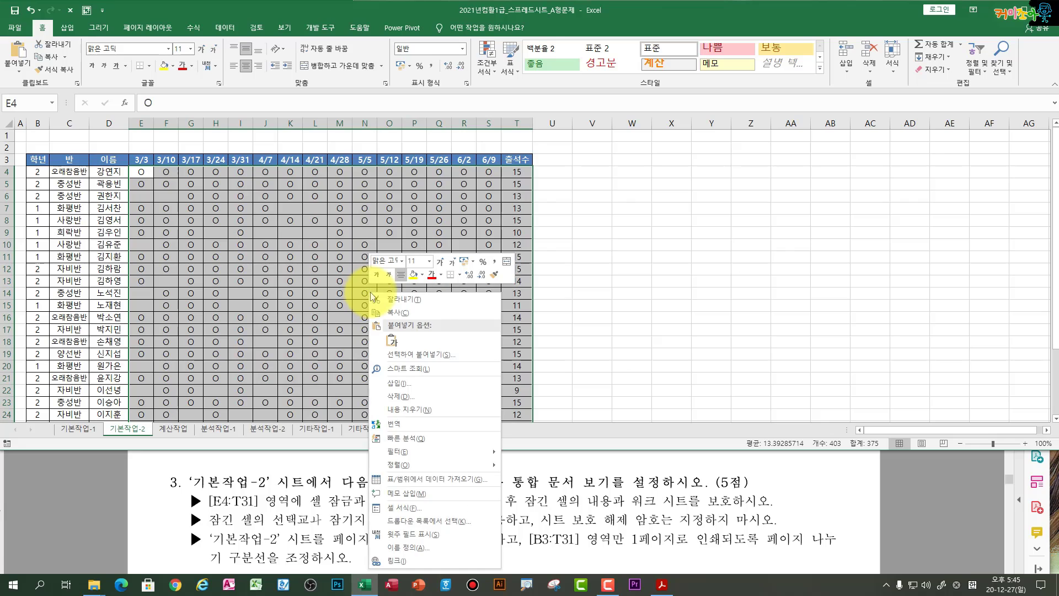
click(425, 508)
drag(349, 260, 308, 189)
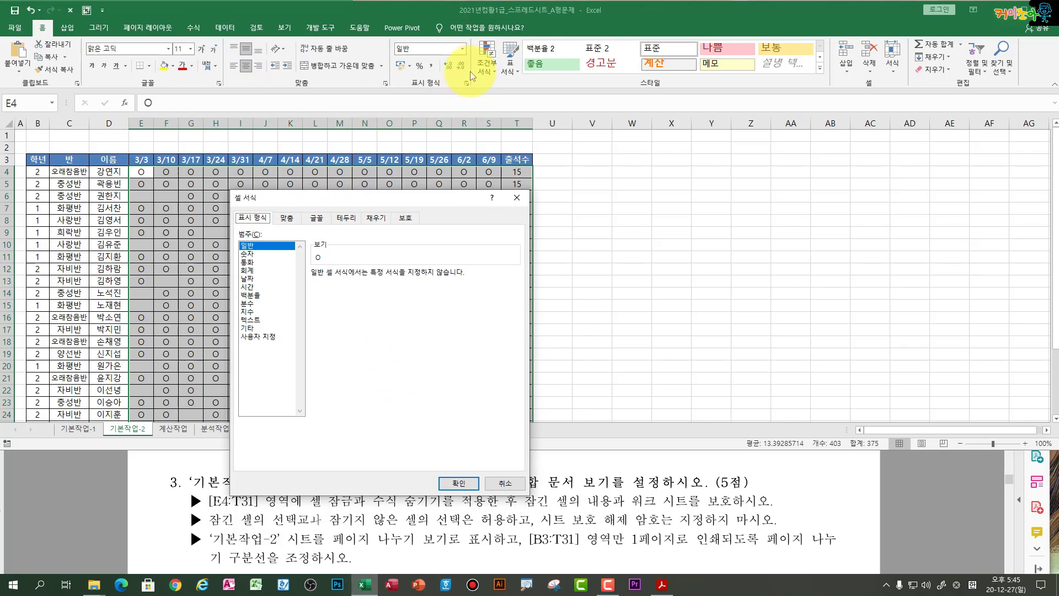
drag(427, 201, 443, 132)
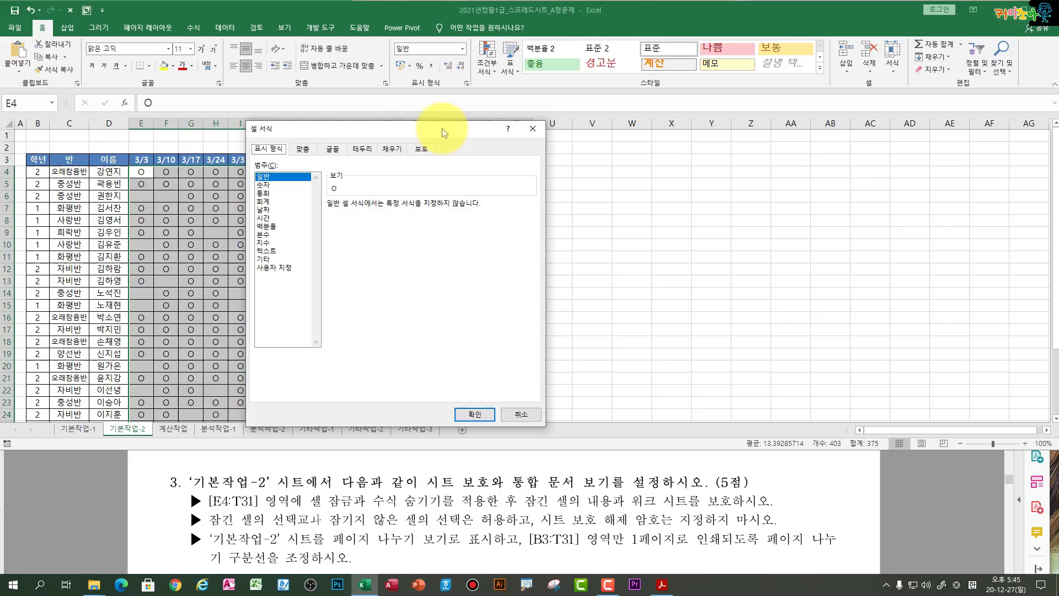
click(421, 148)
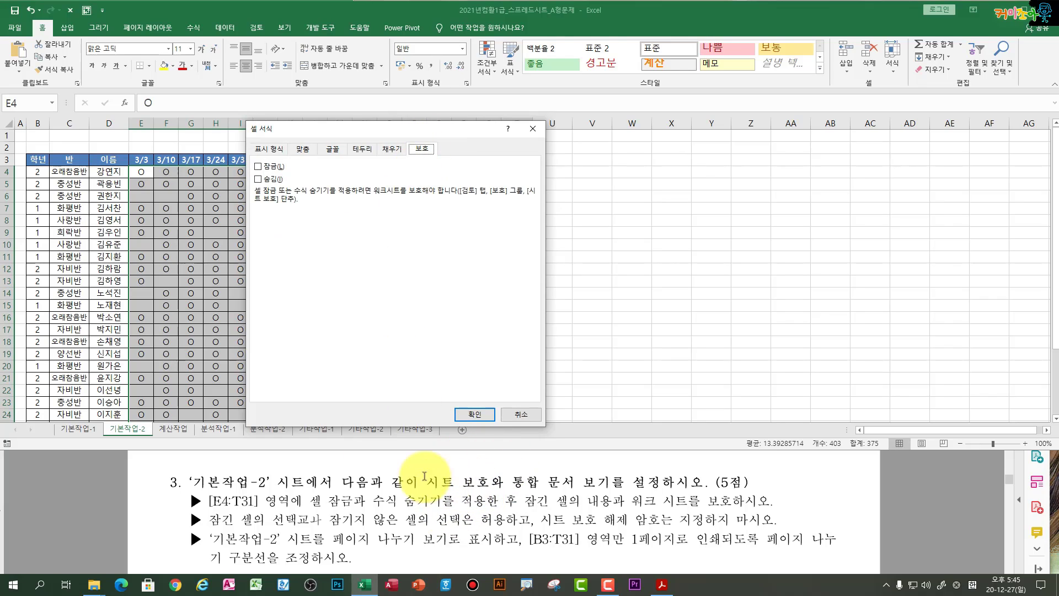
click(267, 166)
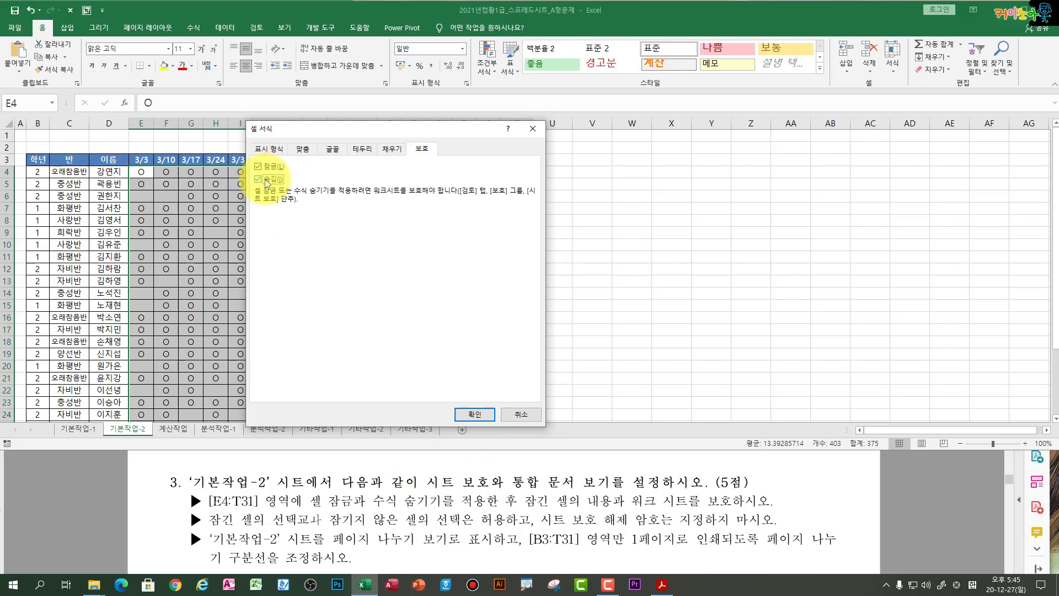
click(475, 414)
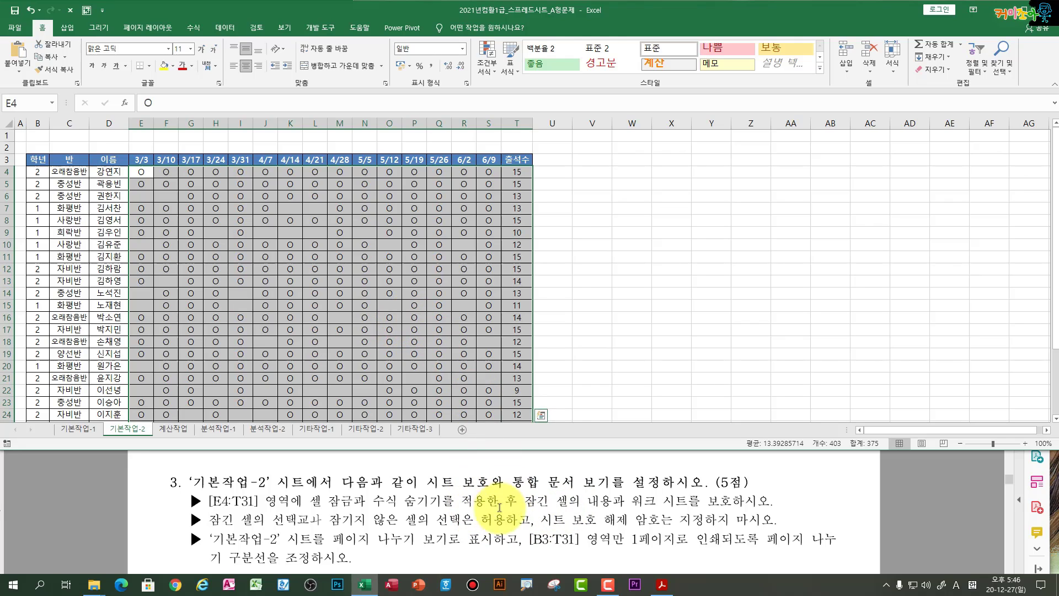
Step: Protect the sheet without a password, allowing only the selection of locked and unlocked cells
click(256, 28)
click(387, 66)
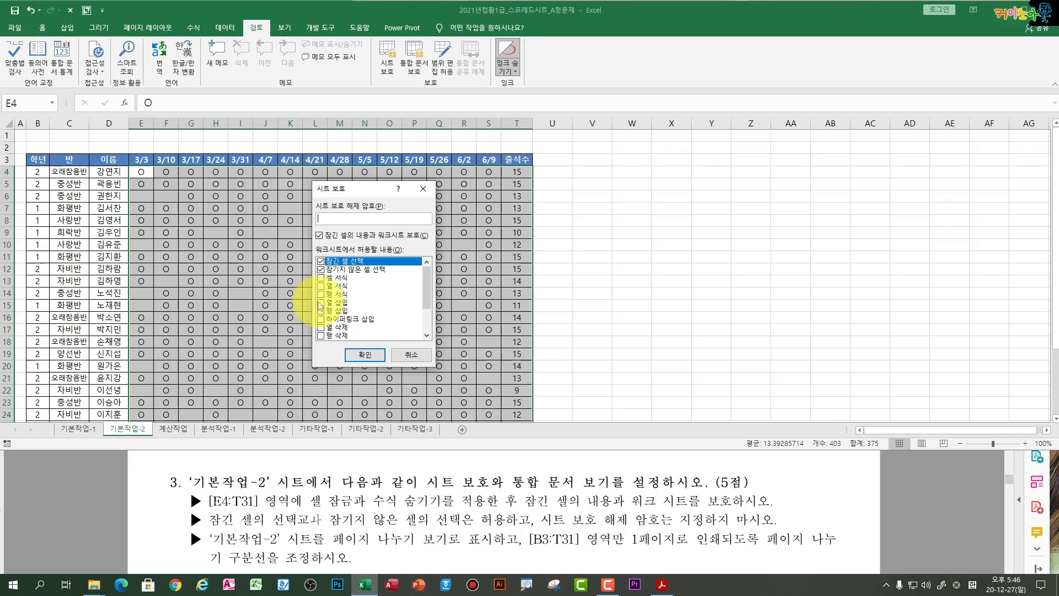
click(321, 269)
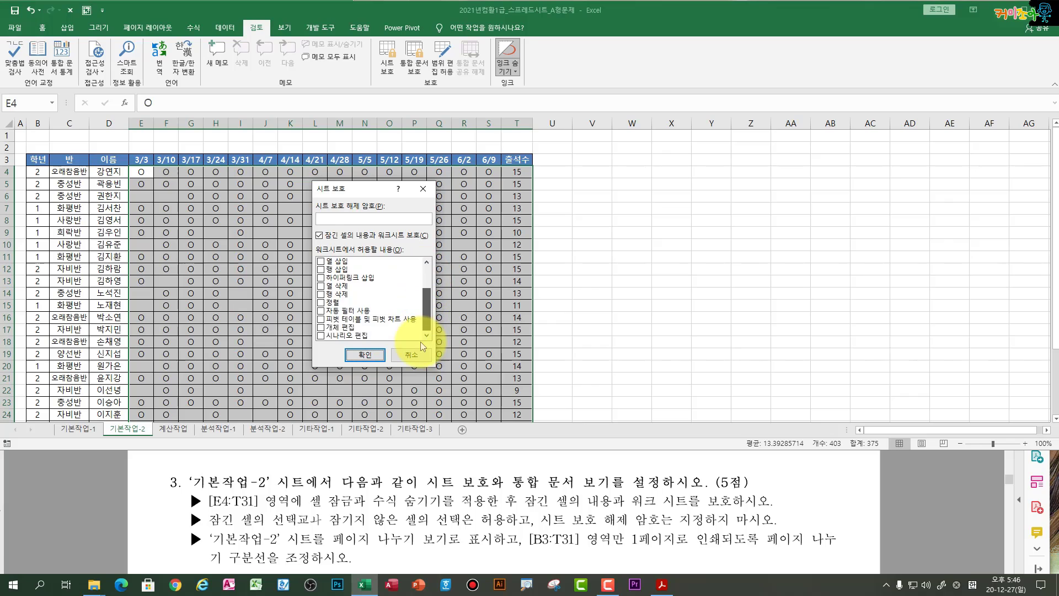
click(364, 355)
Step: Test the sheet protection by selecting several cells in the attendance table and trying to edit L9
click(340, 281)
click(235, 281)
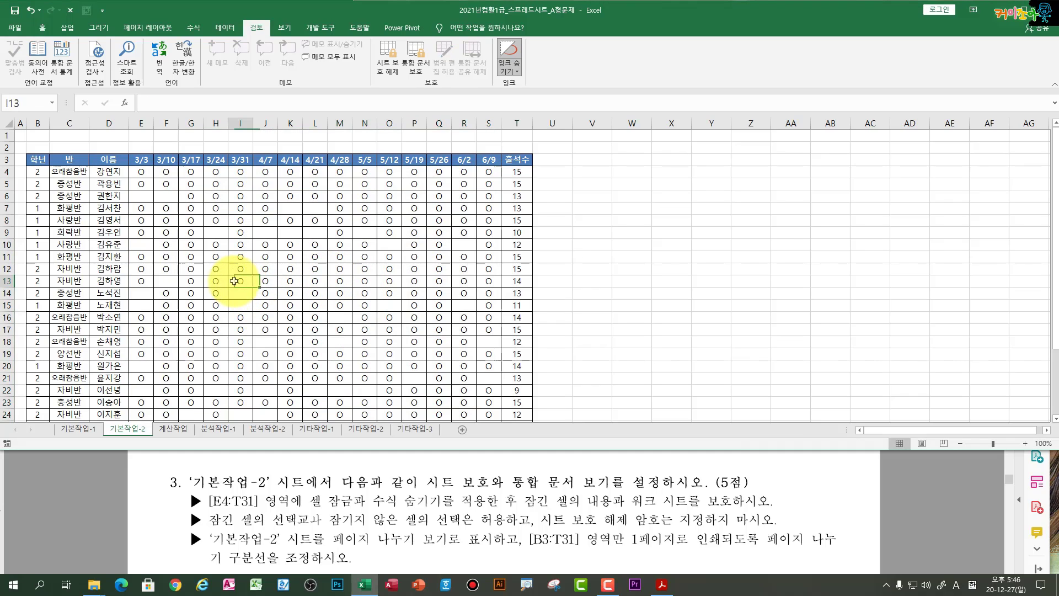
click(193, 221)
click(339, 225)
click(375, 284)
click(315, 319)
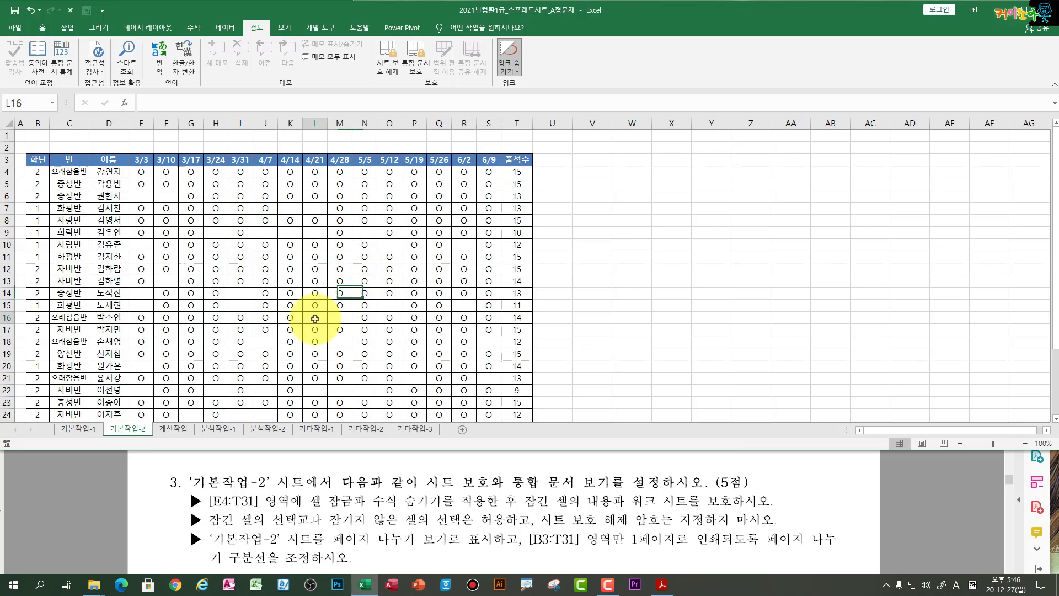
click(262, 286)
click(323, 232)
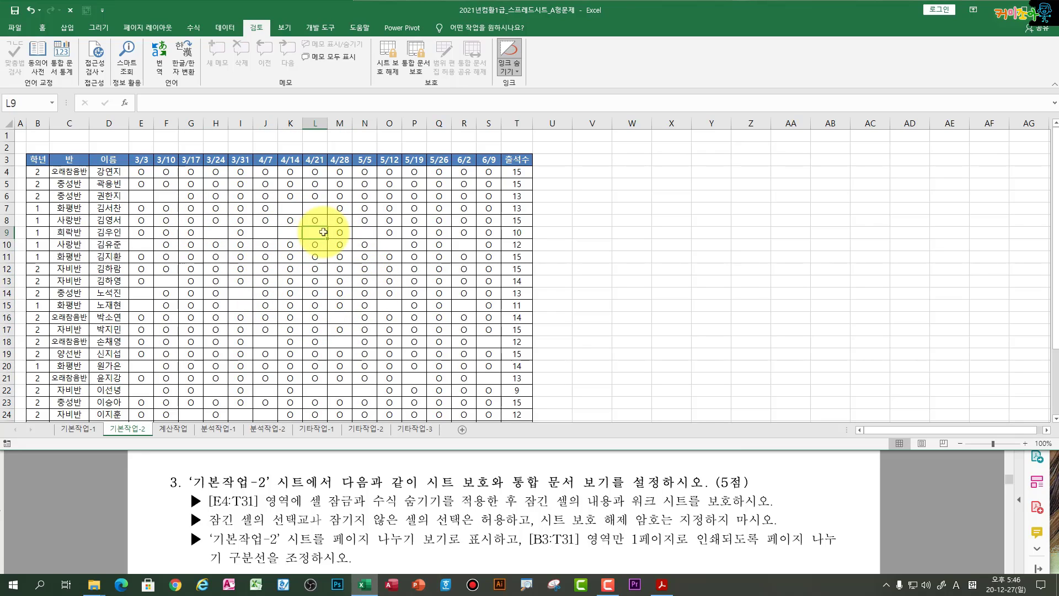
double_click(323, 232)
key(Return)
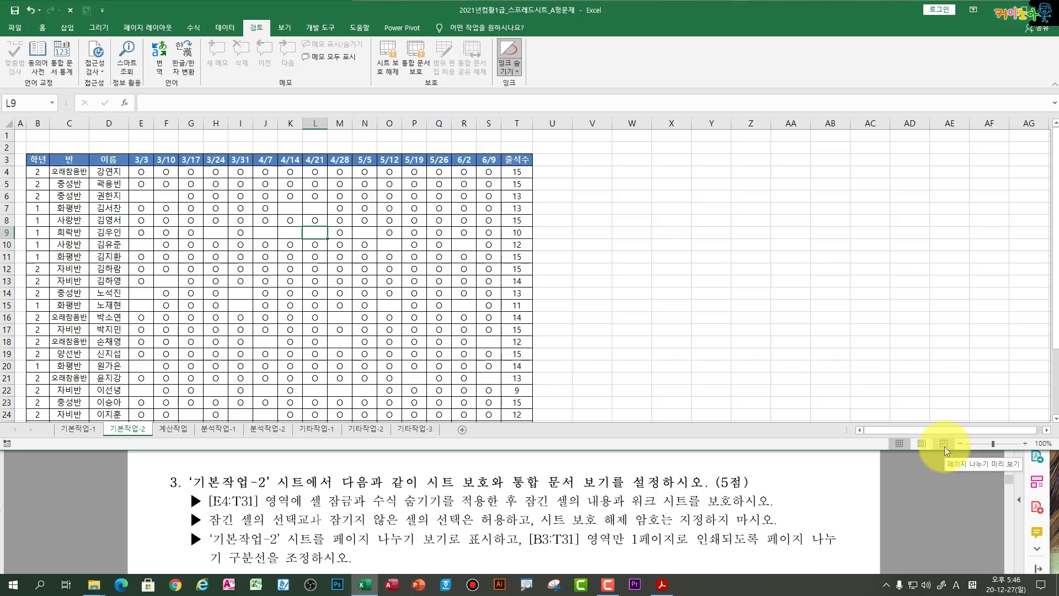
Step: Show 기본작업-2 in Page Break Preview and move the vertical page break to the table's outer edge so B3:T31 prints on one page
click(285, 28)
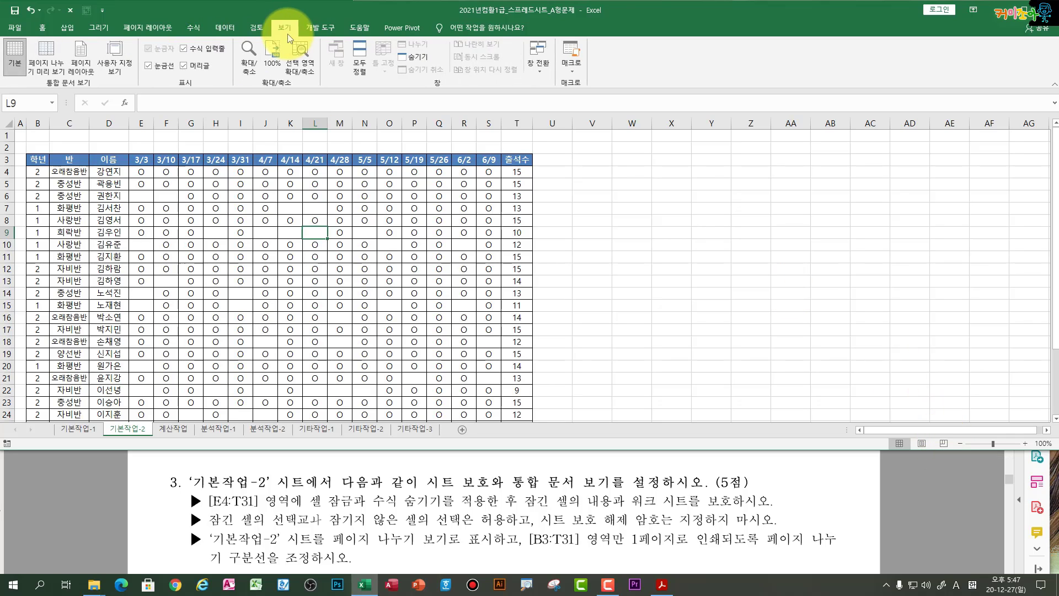
click(41, 68)
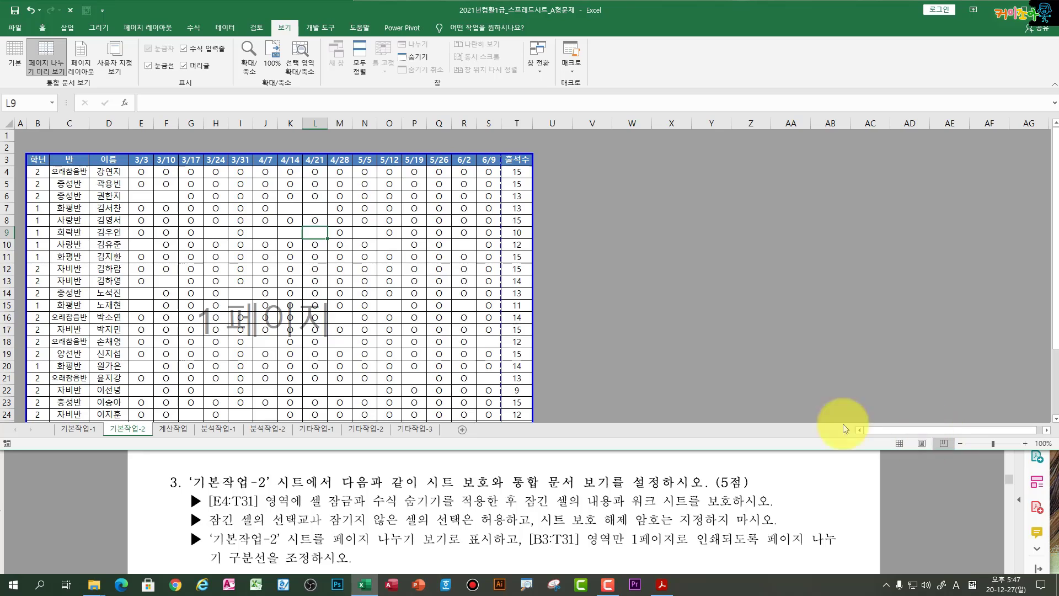
scroll(305, 324, down, 4)
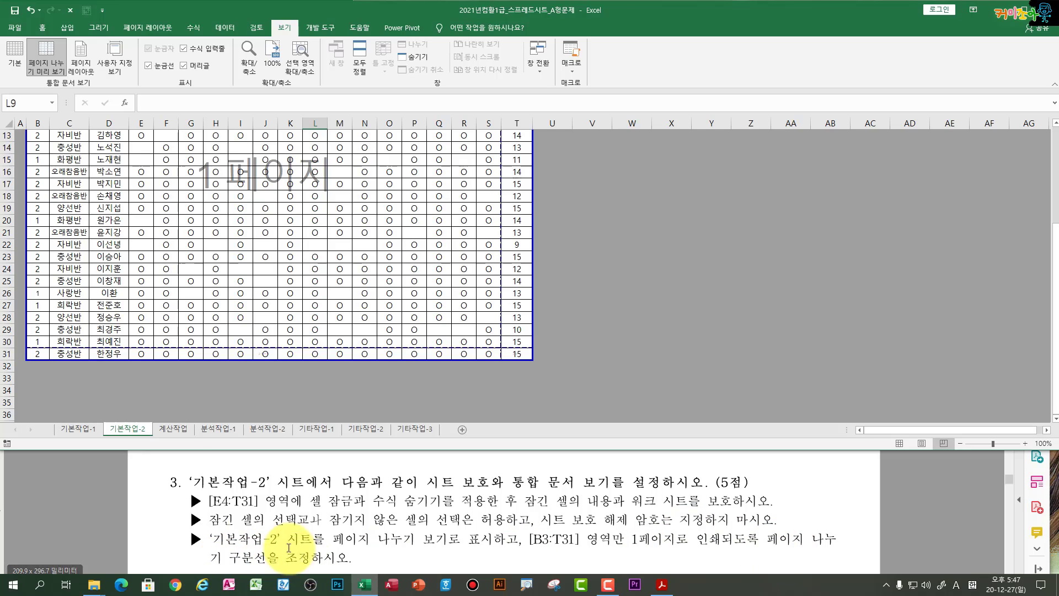
scroll(378, 336, up, 4)
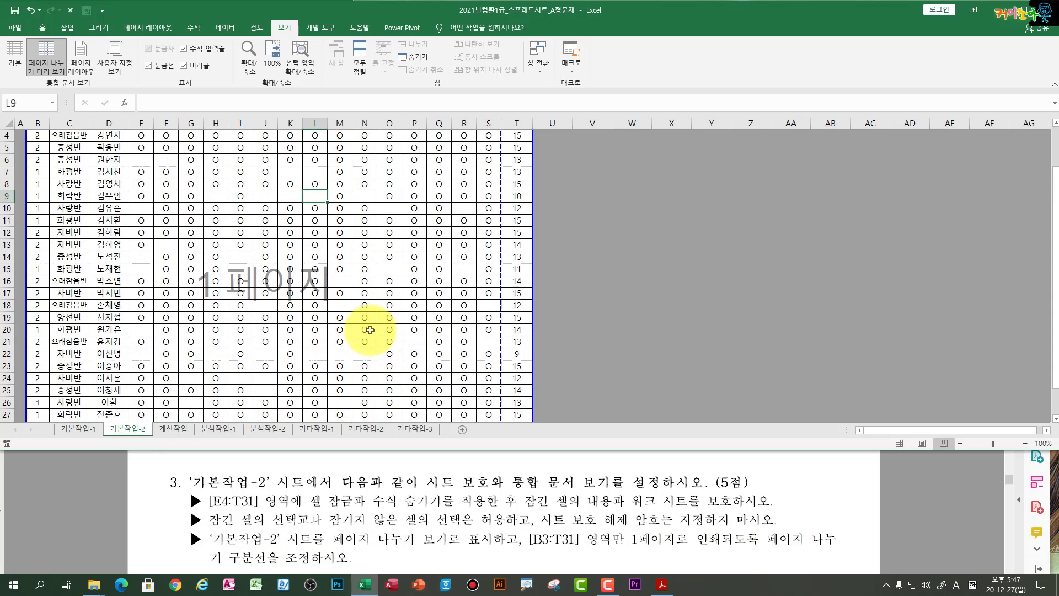
scroll(369, 329, down, 1)
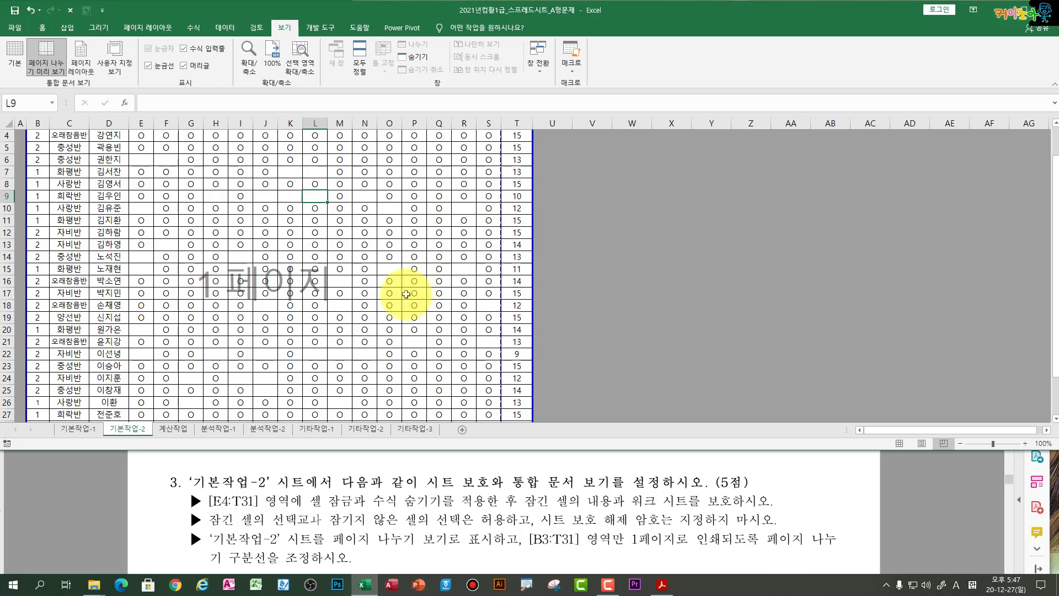
drag(499, 279, 533, 279)
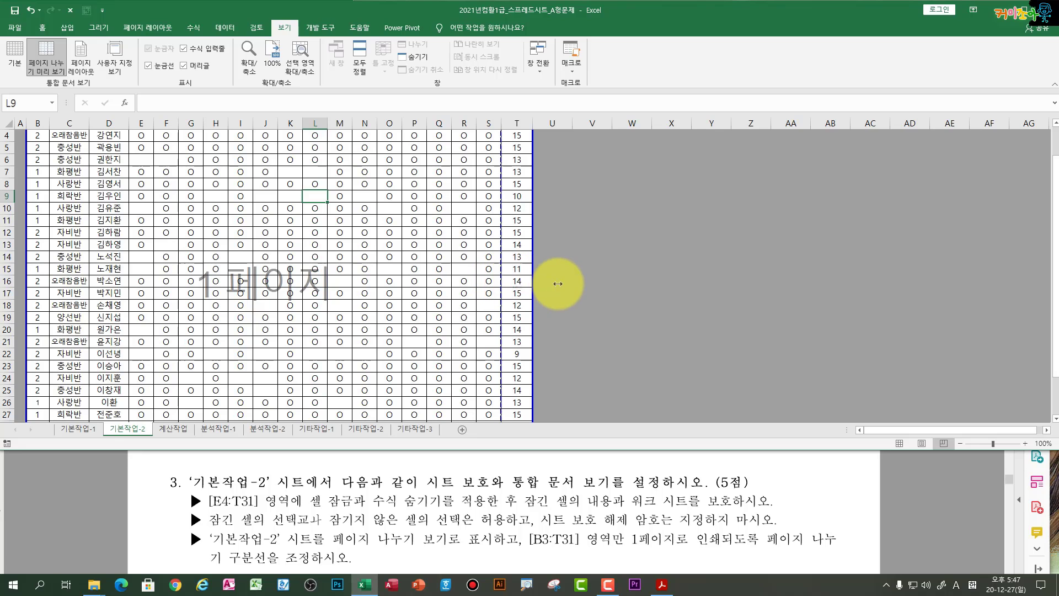
scroll(483, 337, down, 4)
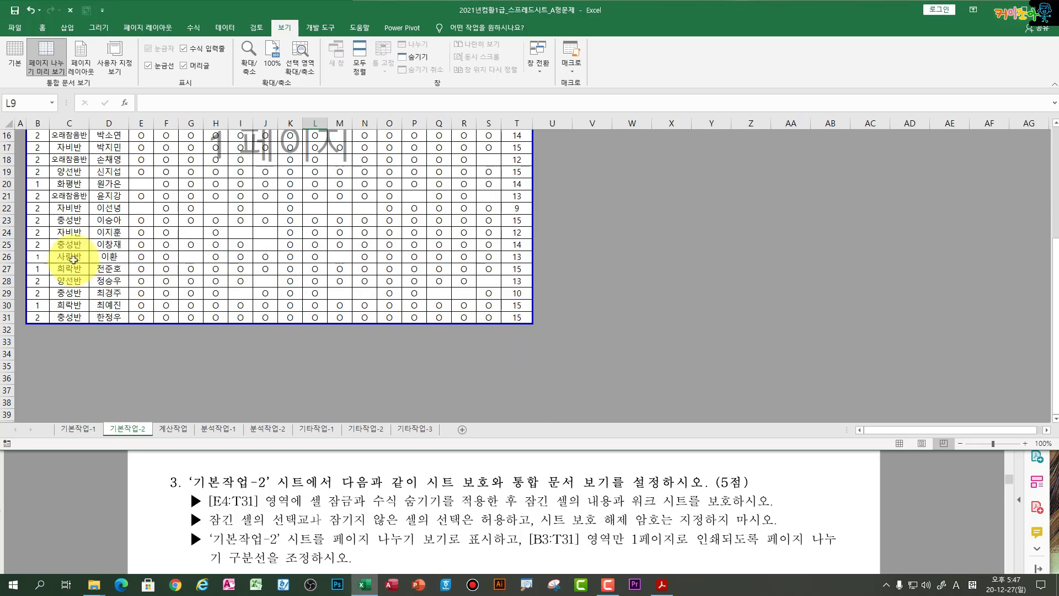
scroll(358, 250, up, 4)
click(350, 252)
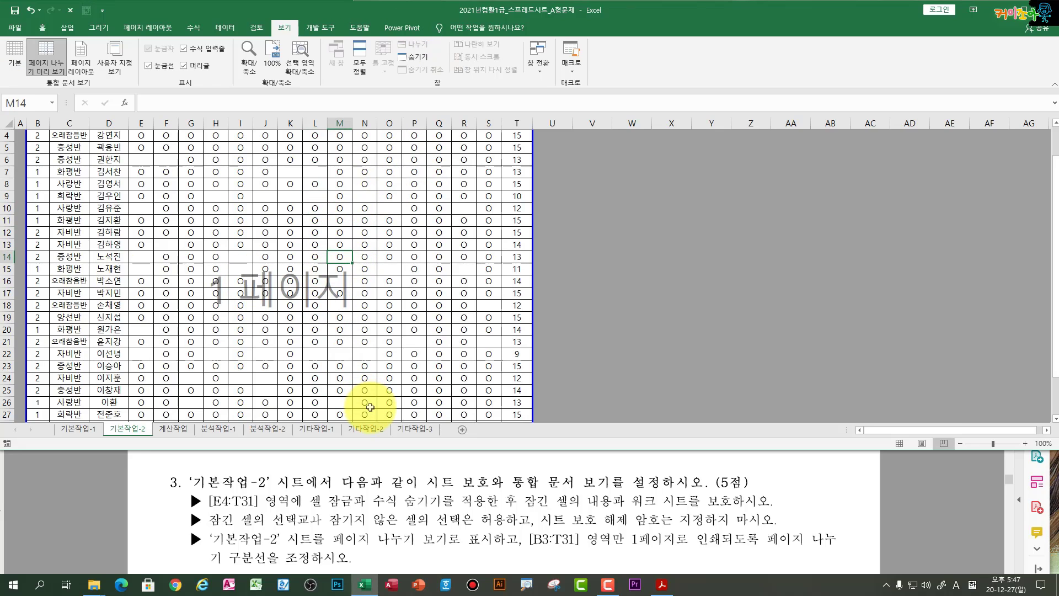
click(354, 346)
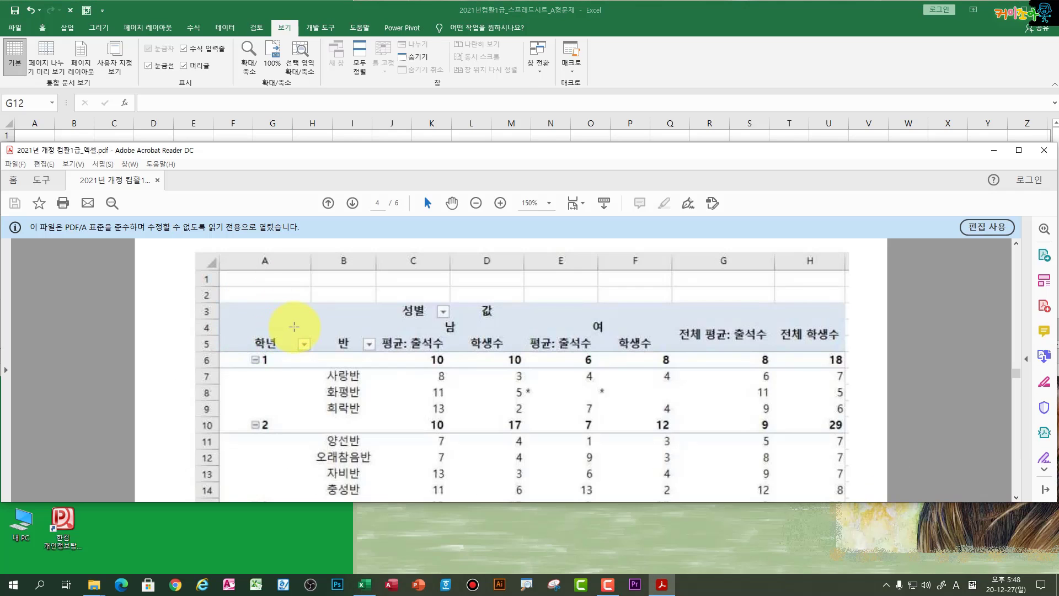
Step: Consult the pivot table task in the PDF and start a pivot table at A3 of 분석작업-1 using an external data source
scroll(294, 327, up, 10)
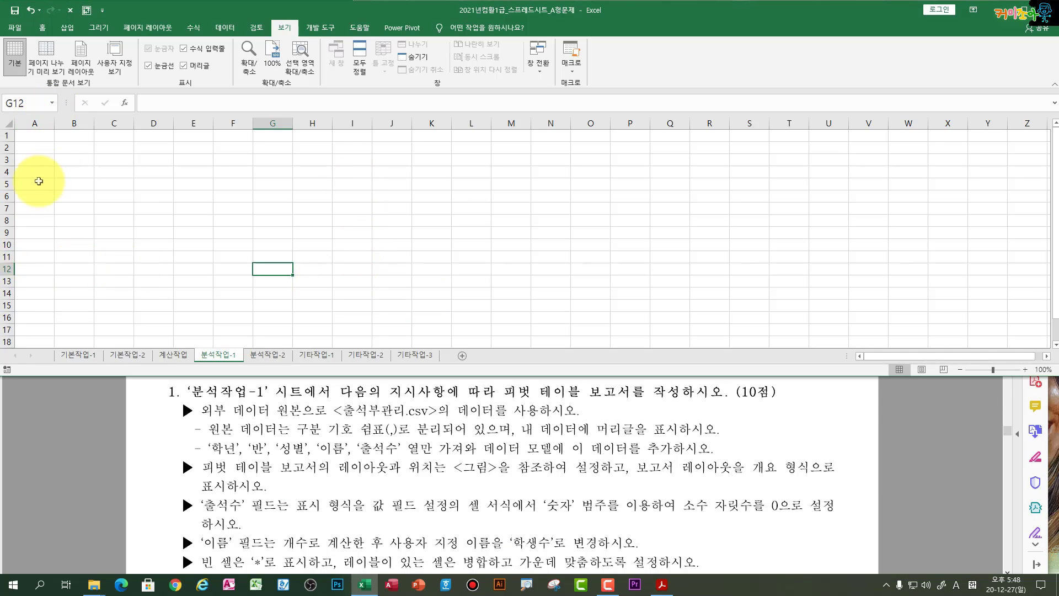
click(37, 159)
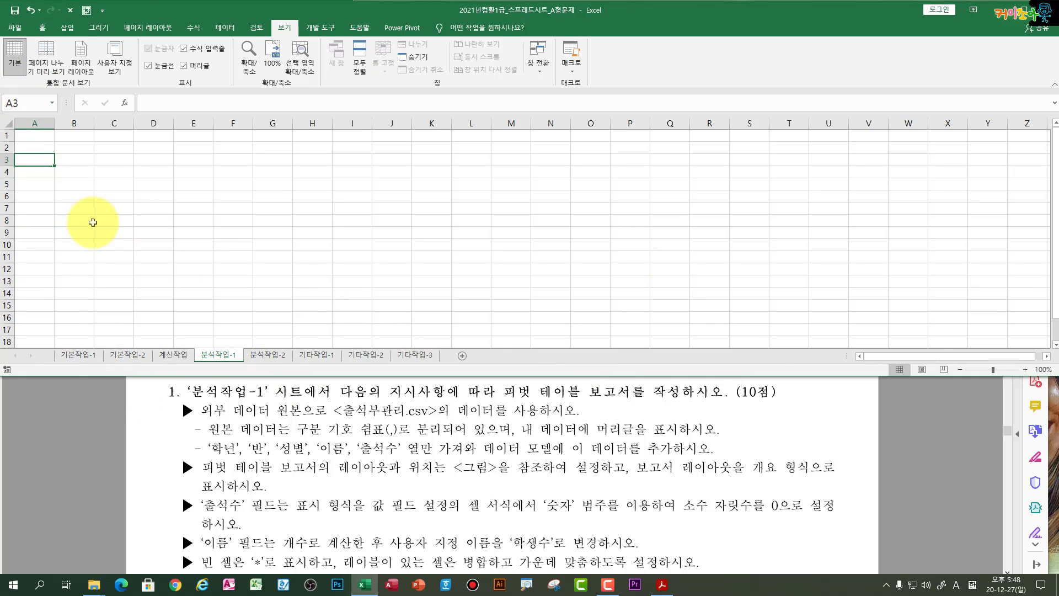
click(70, 28)
click(16, 52)
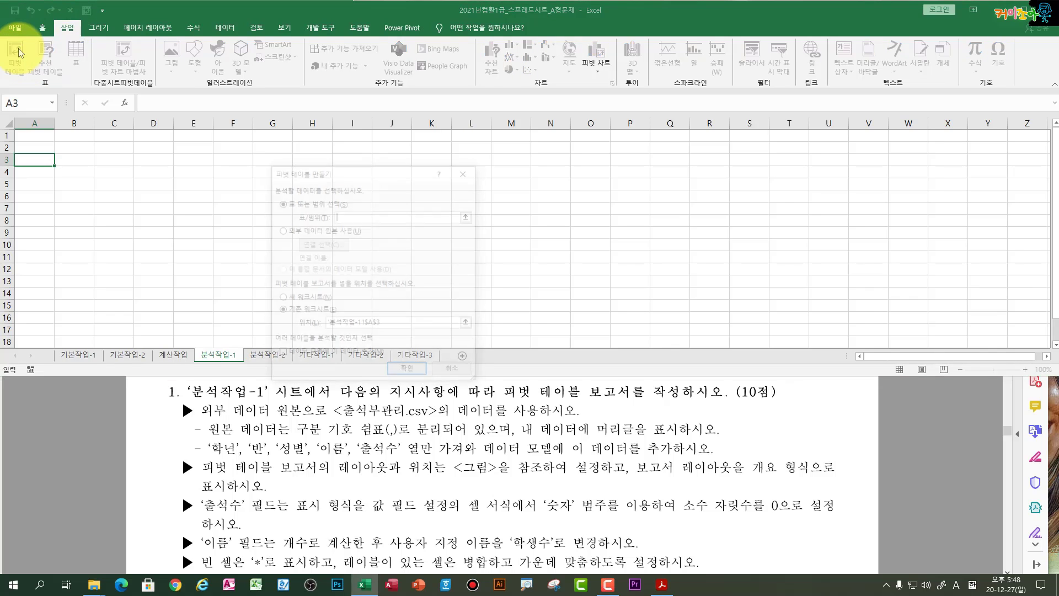
drag(367, 171, 341, 137)
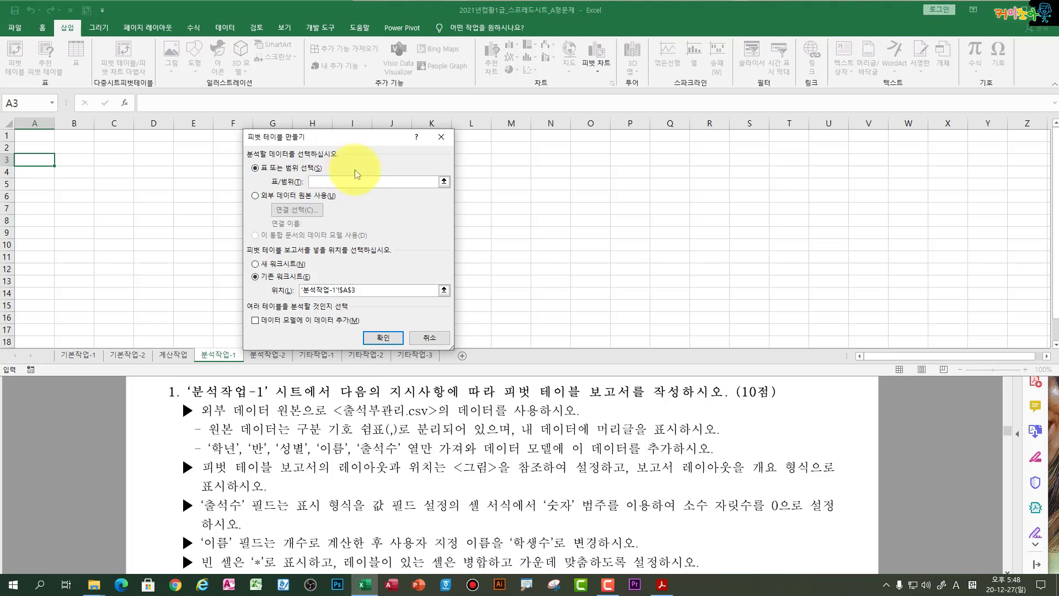
click(265, 196)
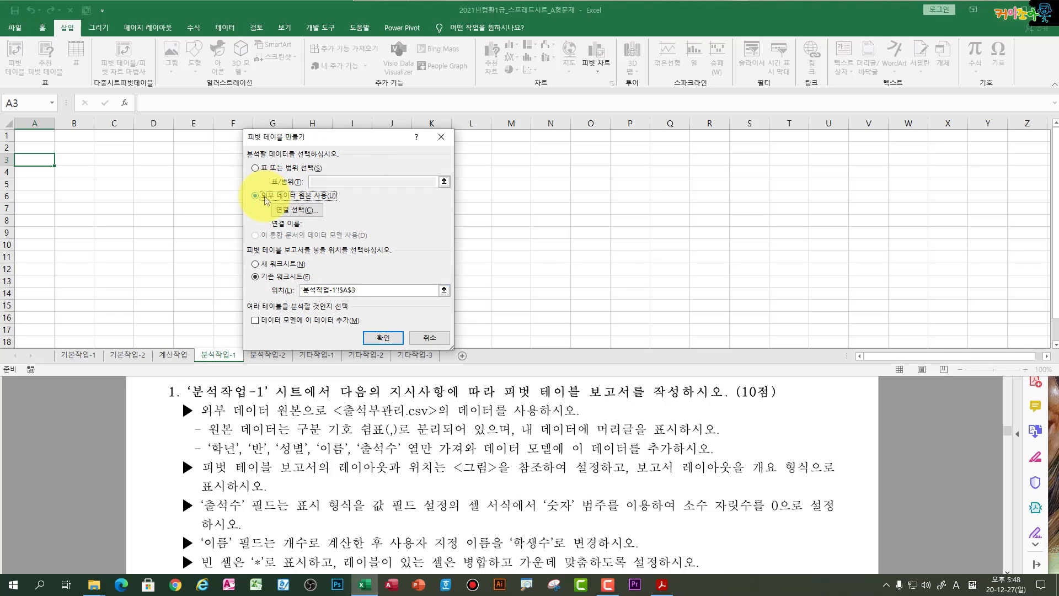
Step: Choose the 출석부관리 file in the oa folder on drive C as the pivot table's external connection
click(293, 212)
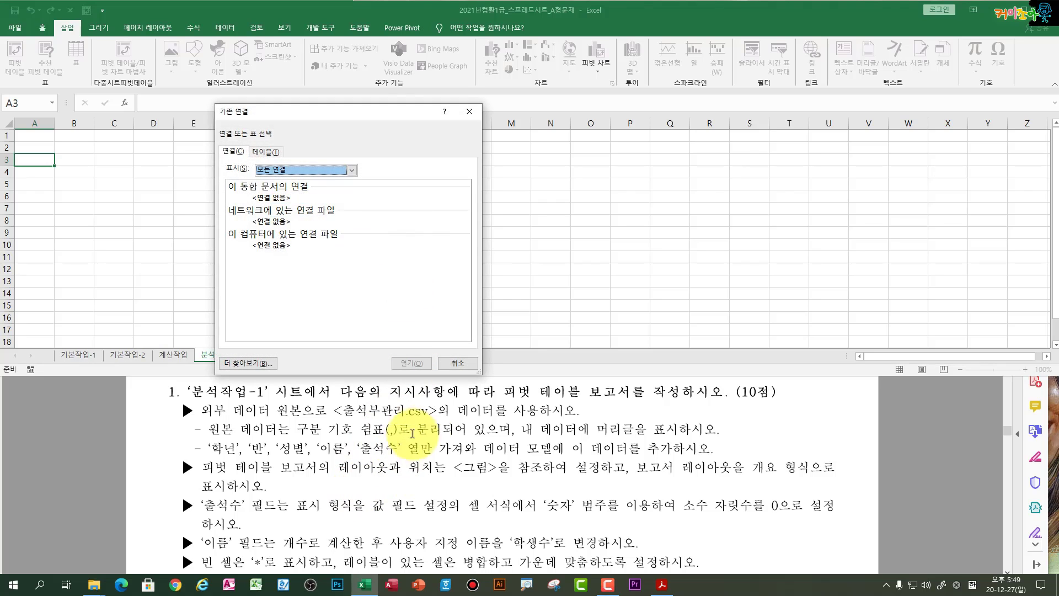
click(249, 363)
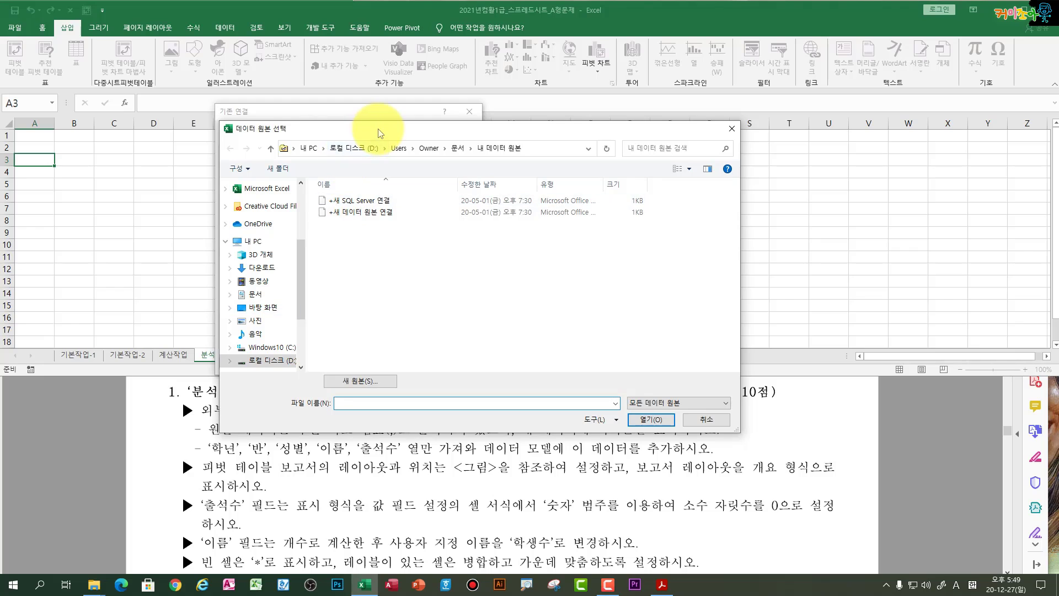
drag(379, 133, 397, 77)
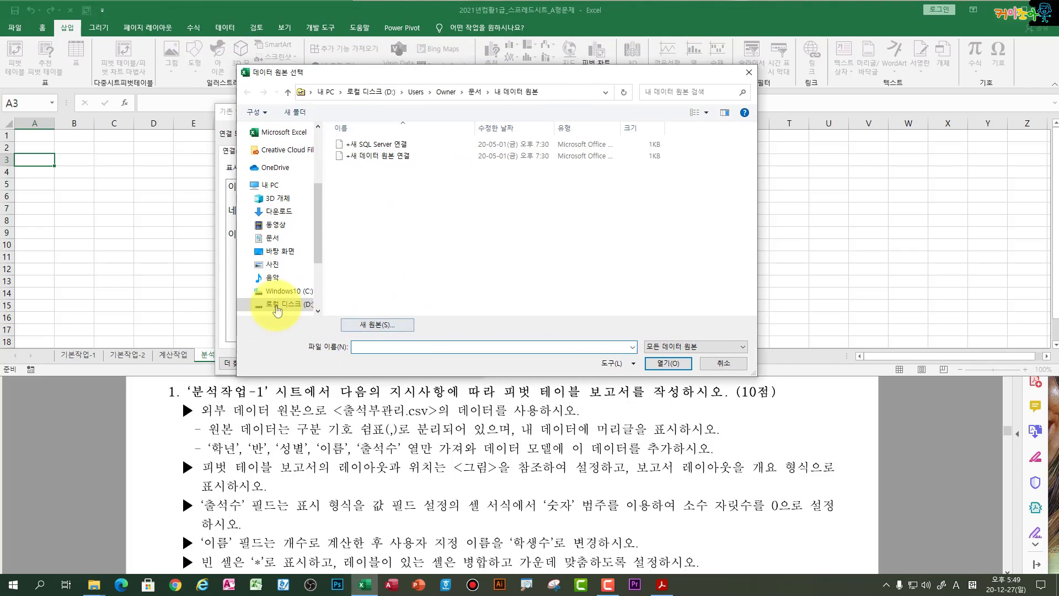
click(283, 291)
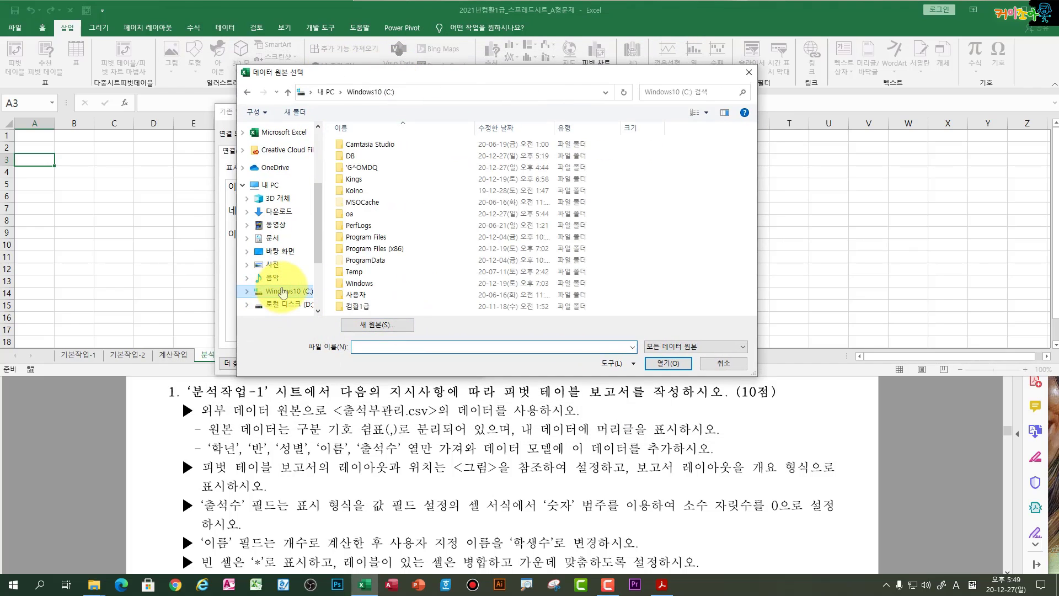
double_click(353, 214)
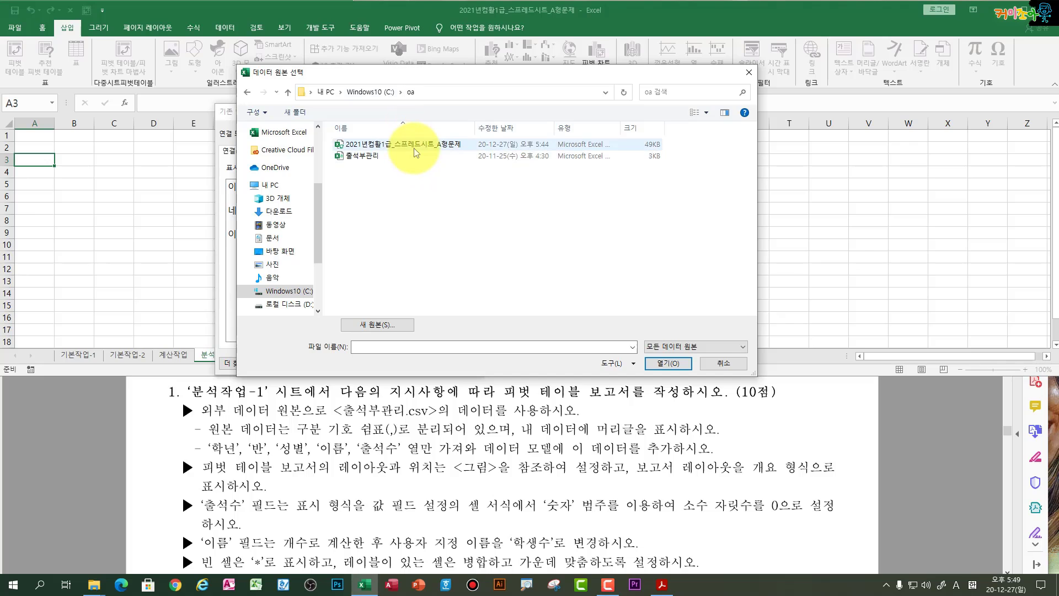
click(369, 158)
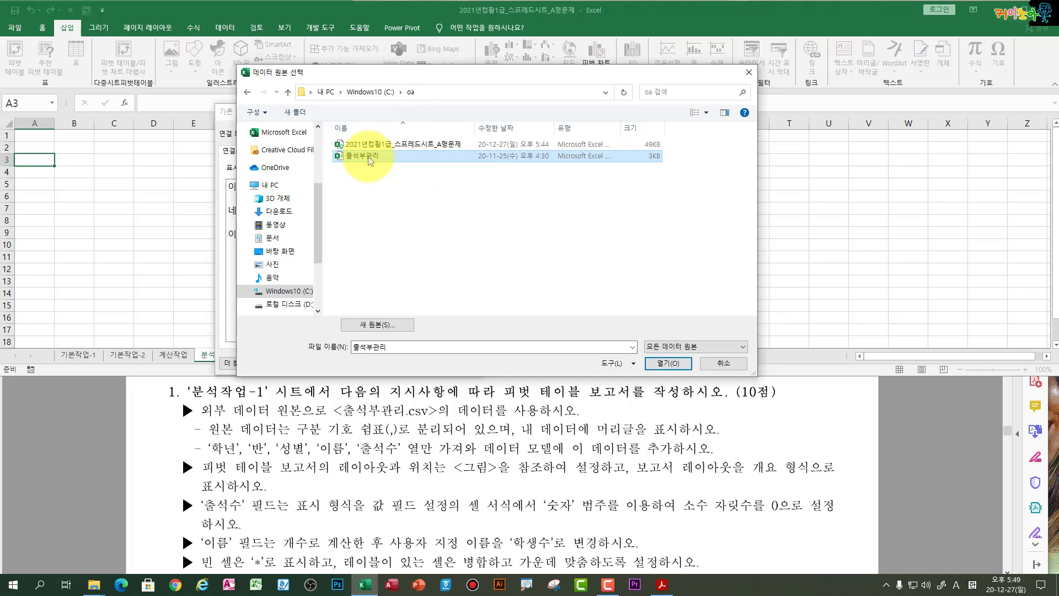
click(663, 364)
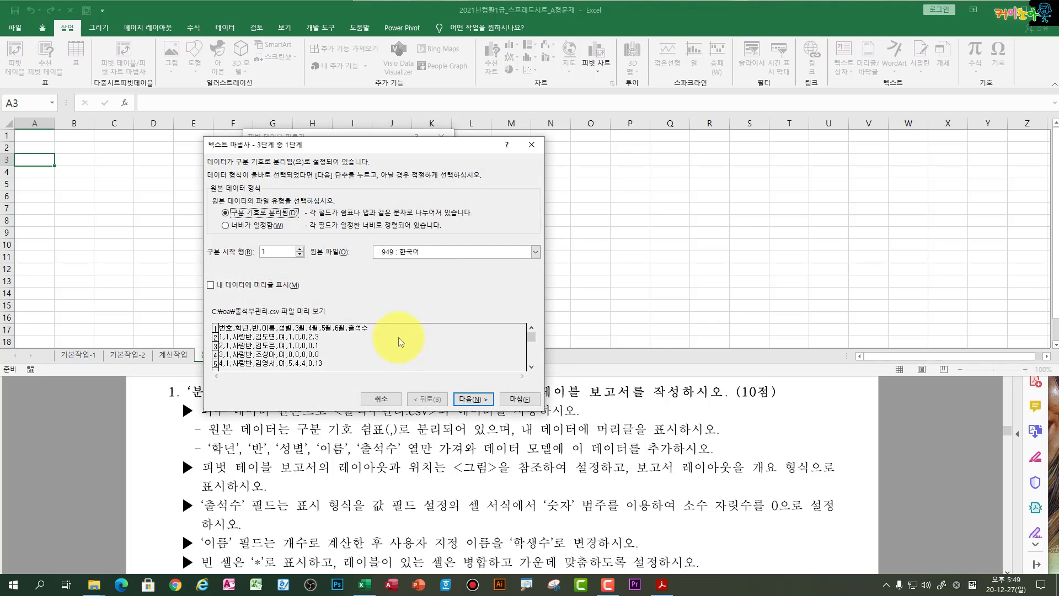
Step: Set the text import to treat the data as having headers and use the comma as the only delimiter
drag(343, 142, 377, 143)
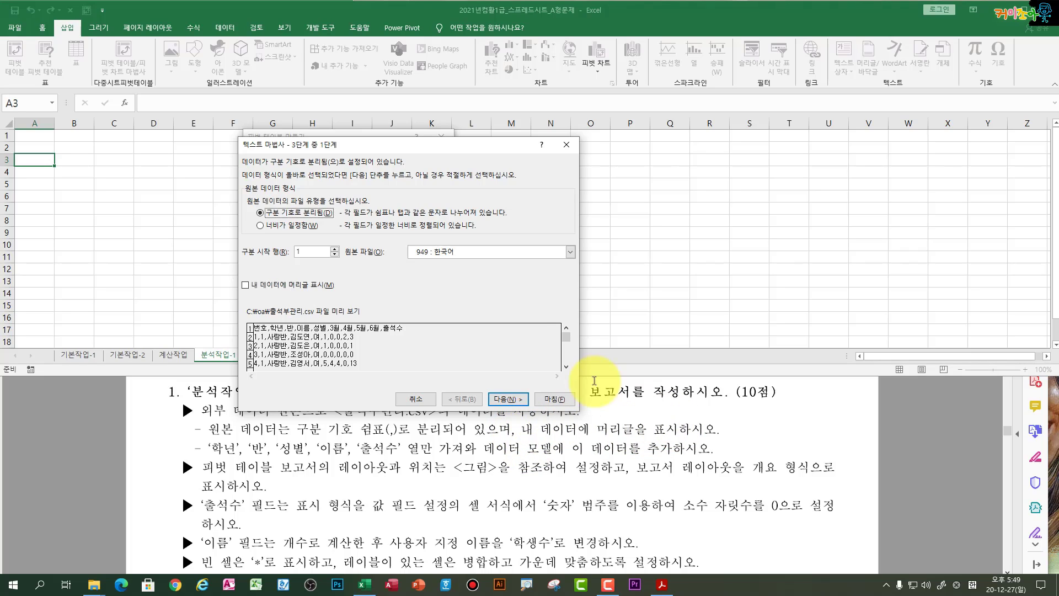
click(247, 285)
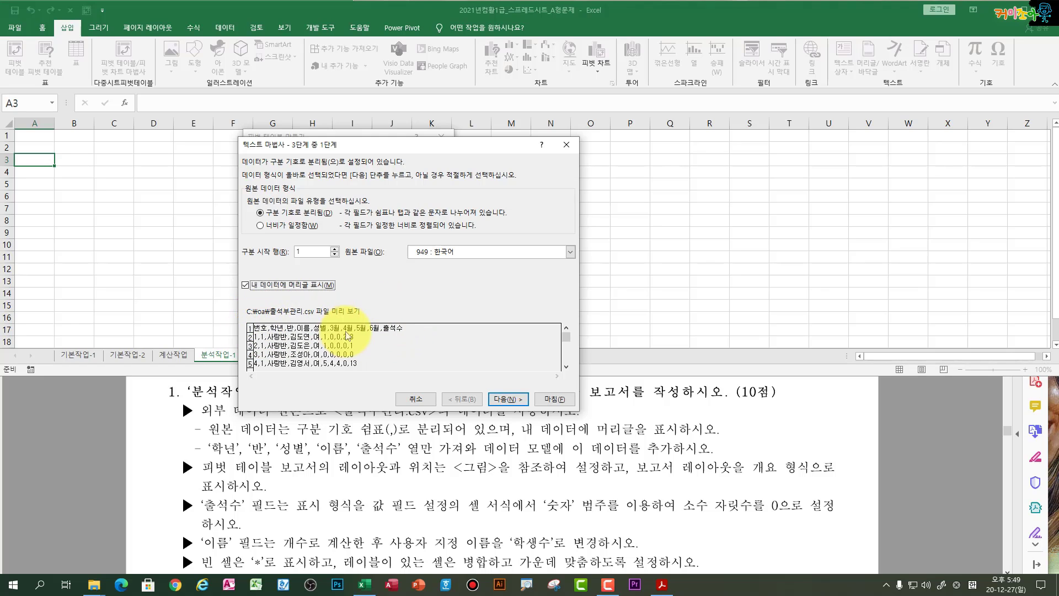
click(508, 399)
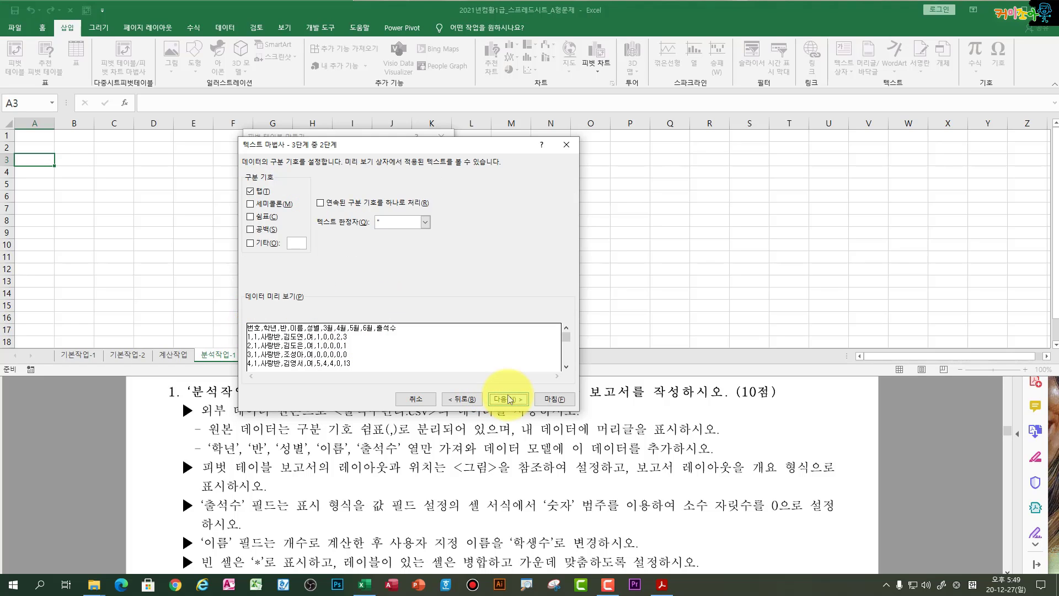
click(258, 218)
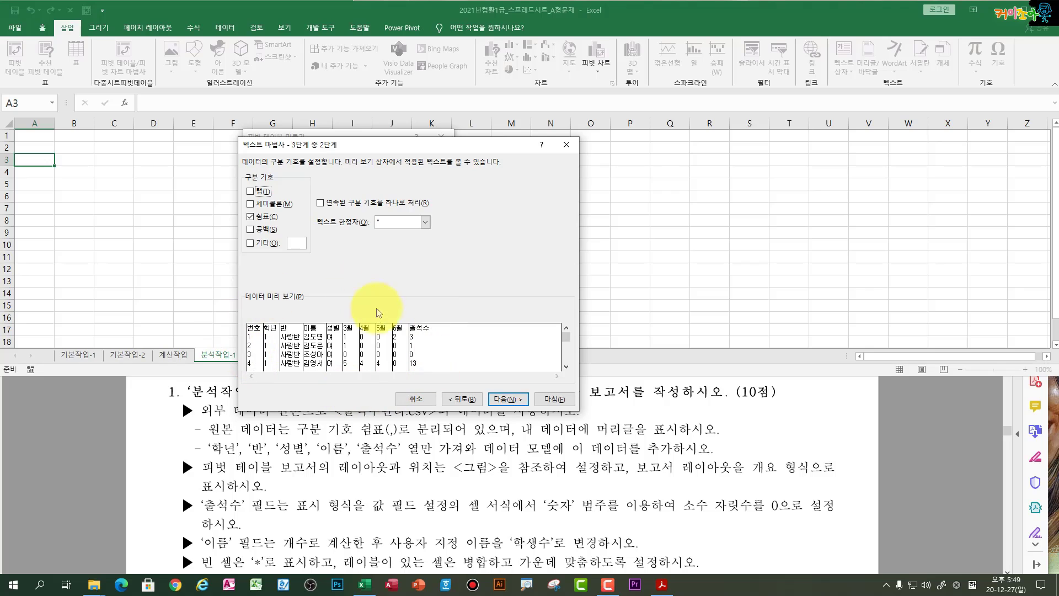
click(506, 400)
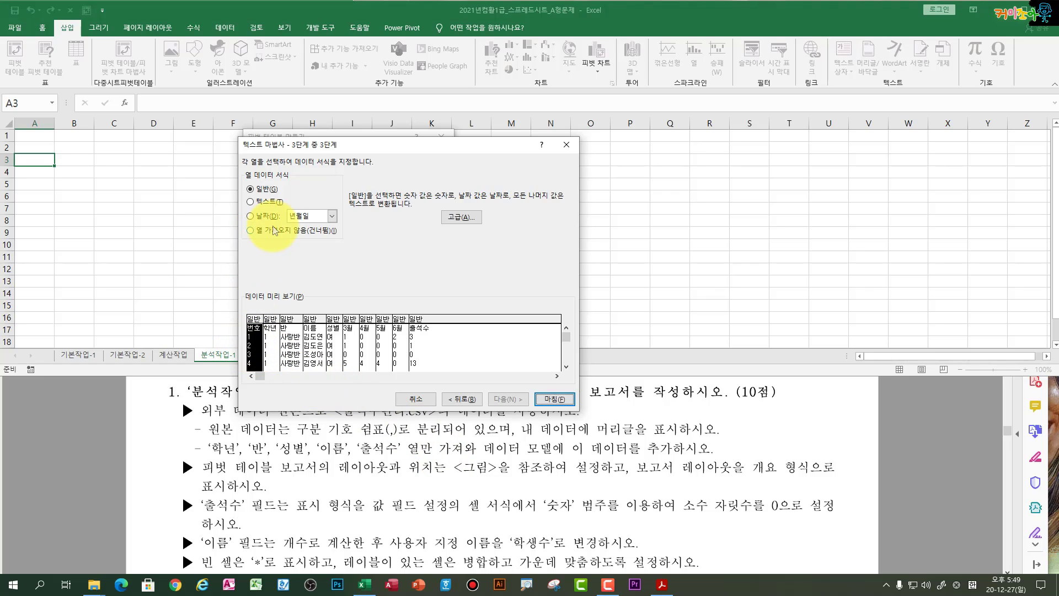
Step: Exclude the 번호, 3월, 4월, 5월 and 6월 columns from the text import
click(254, 232)
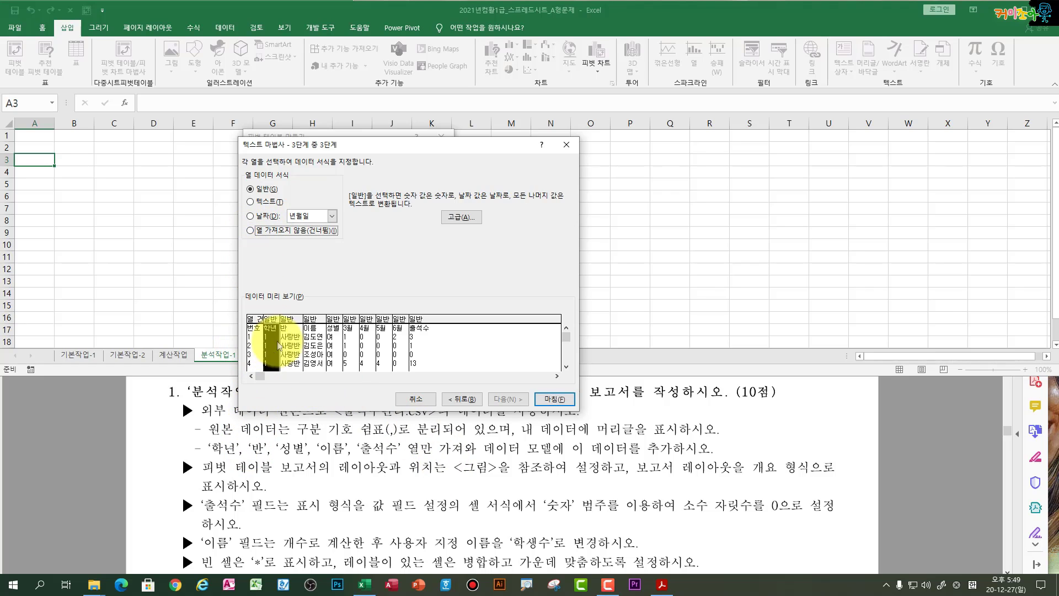
click(291, 345)
click(313, 345)
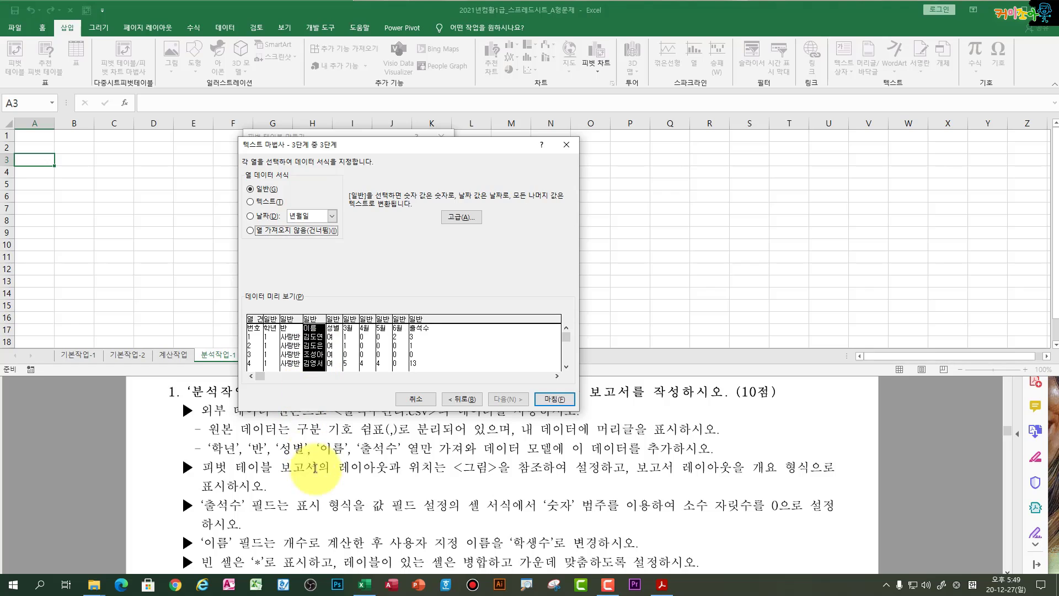
click(350, 345)
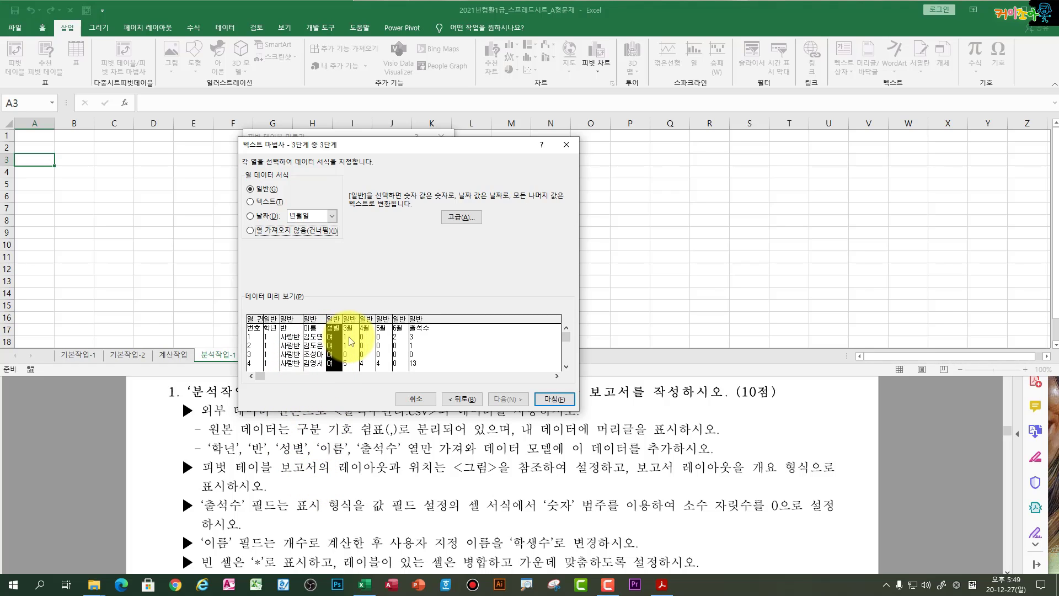
click(251, 231)
click(367, 345)
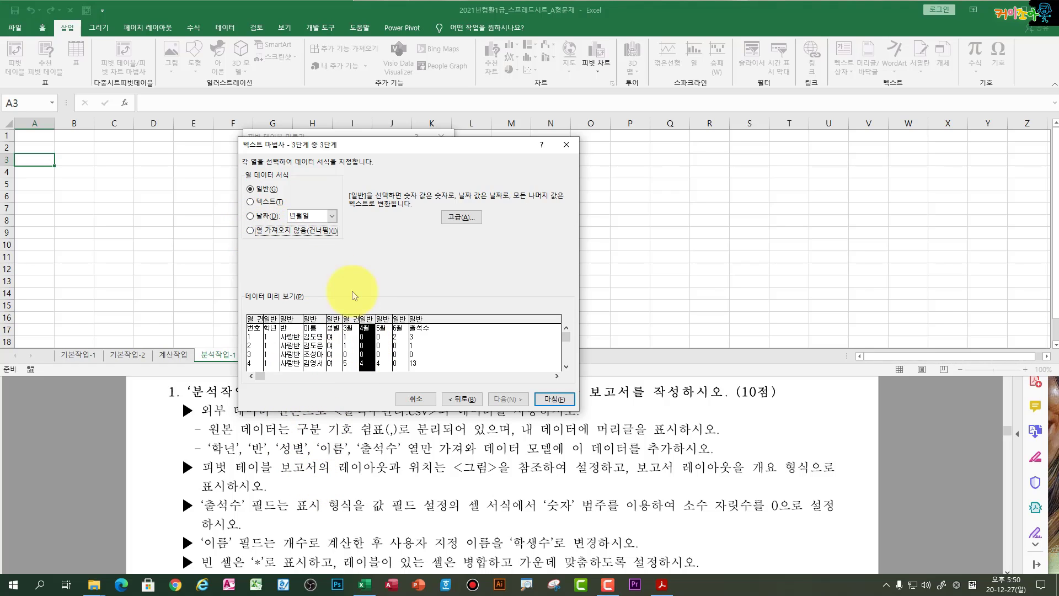
click(251, 230)
click(380, 343)
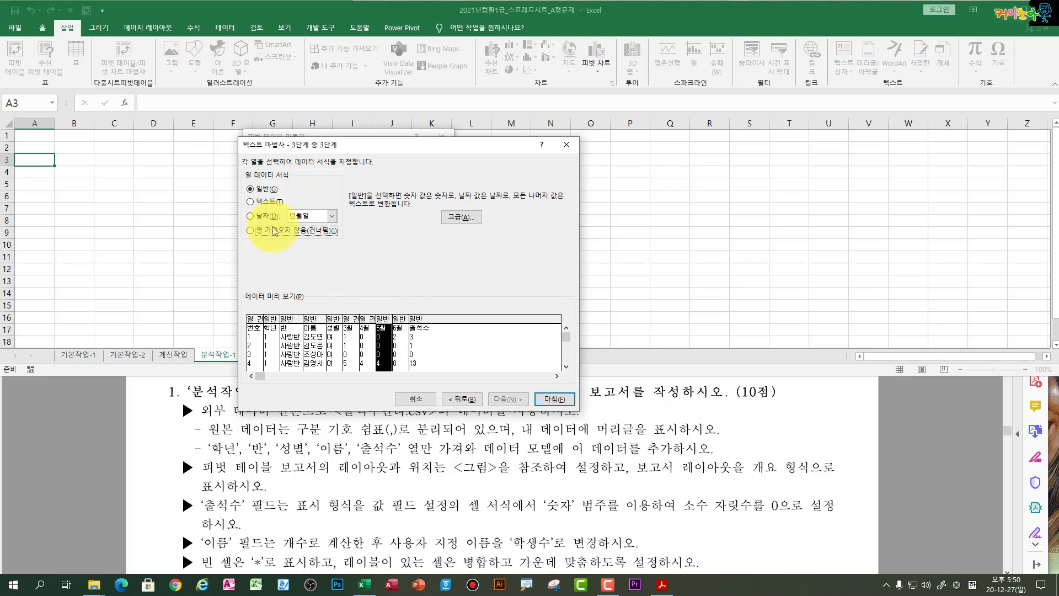
click(251, 230)
click(399, 345)
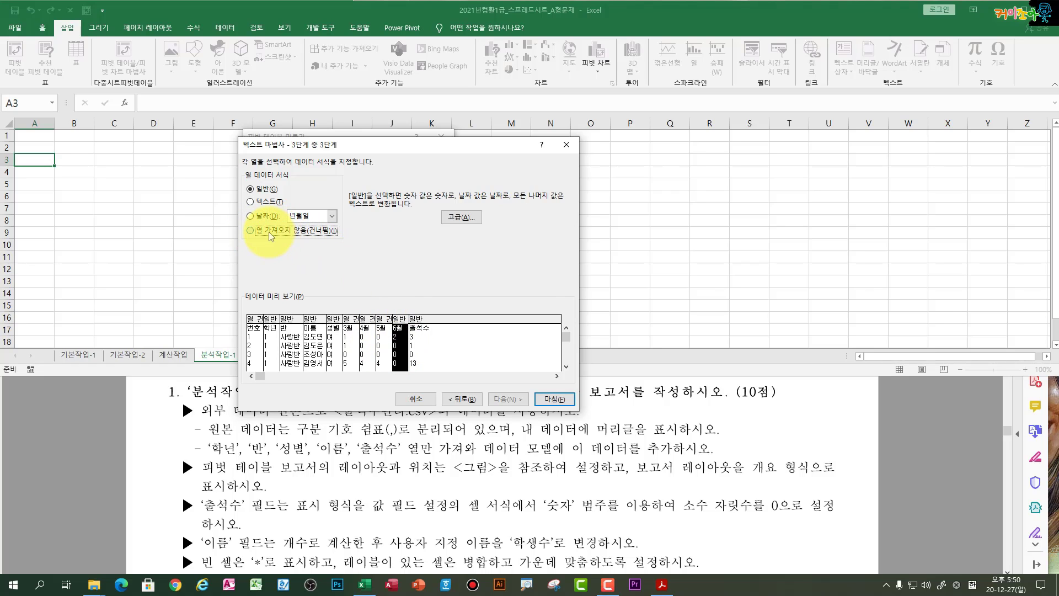
click(423, 356)
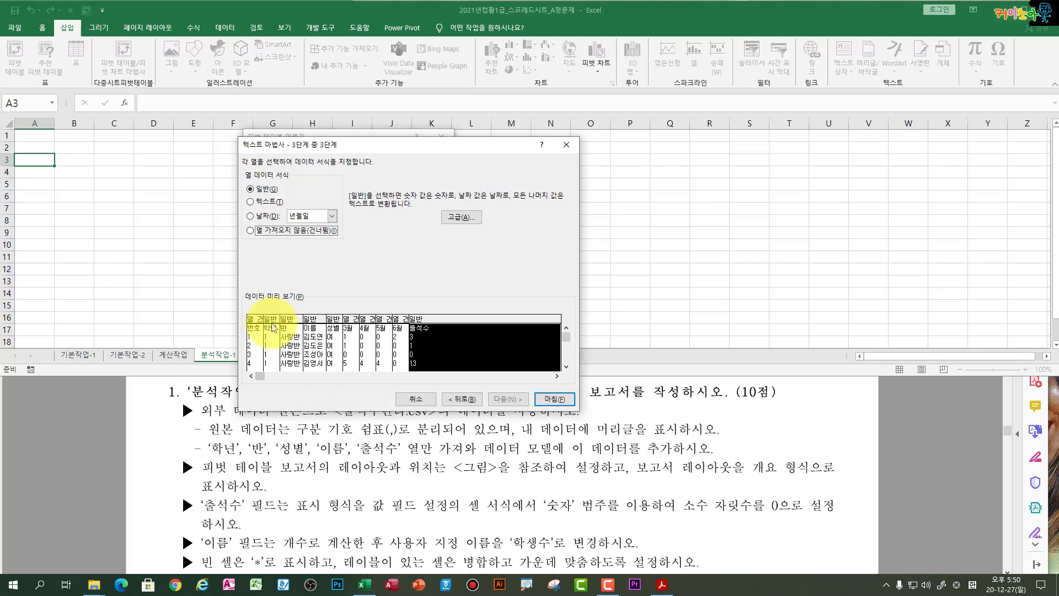
Step: Finish the text import and create the pivot table at A3 with its data added to the data model
click(289, 336)
click(335, 338)
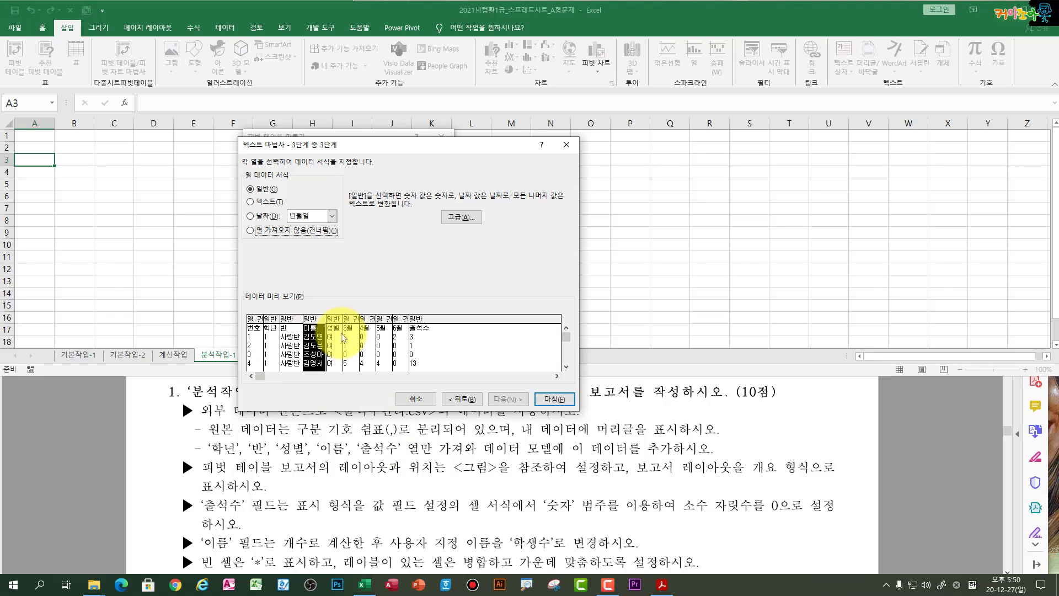
click(426, 345)
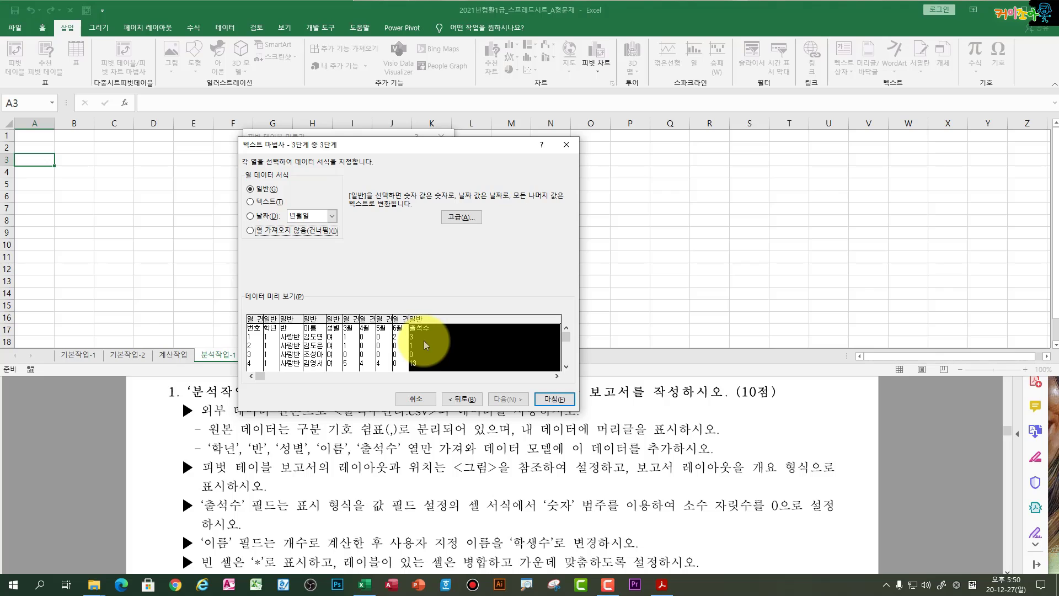
click(554, 400)
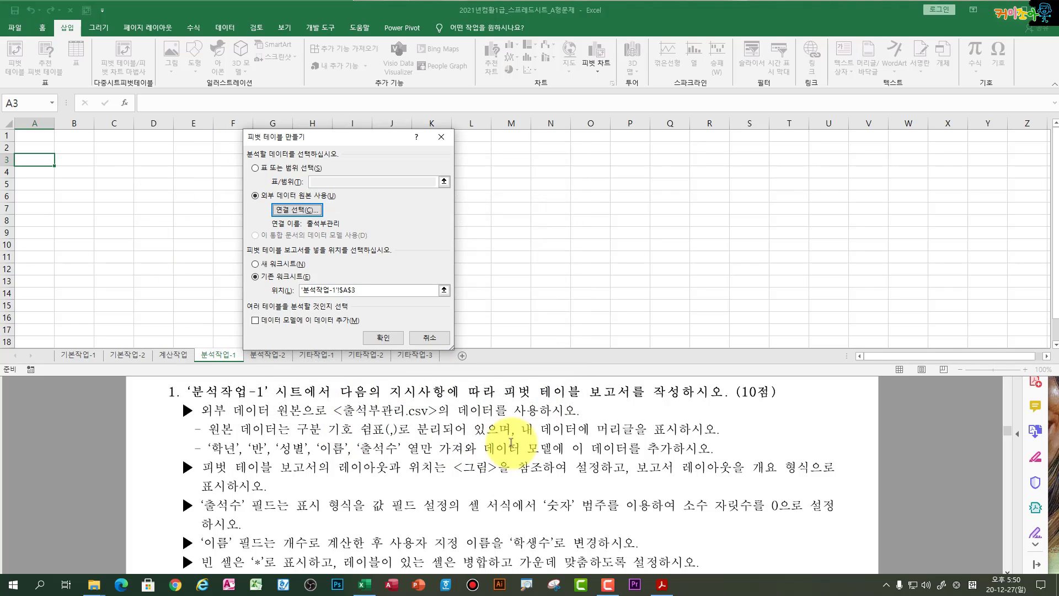
click(272, 323)
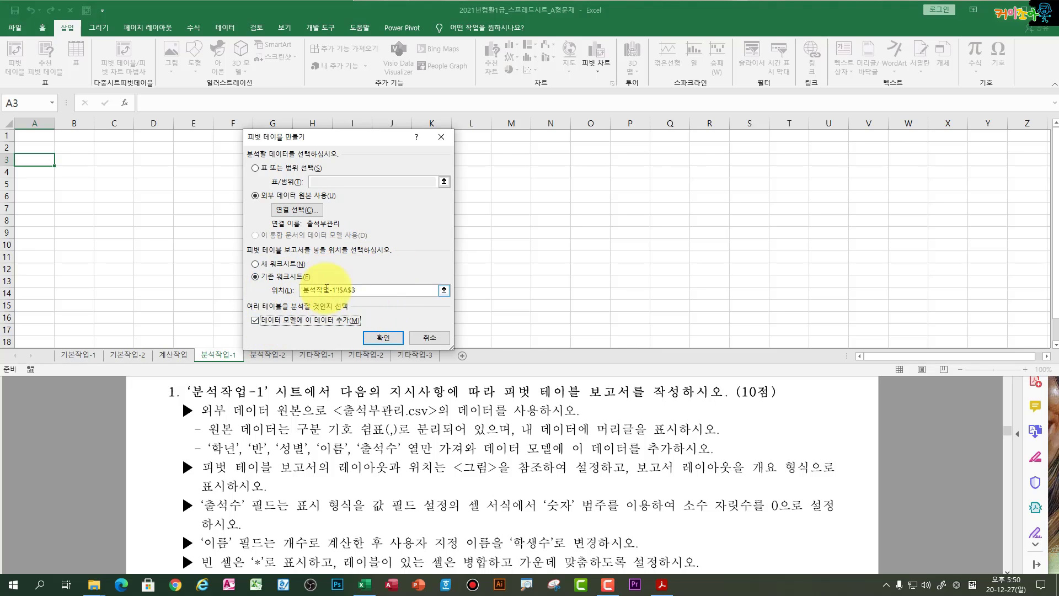
click(385, 337)
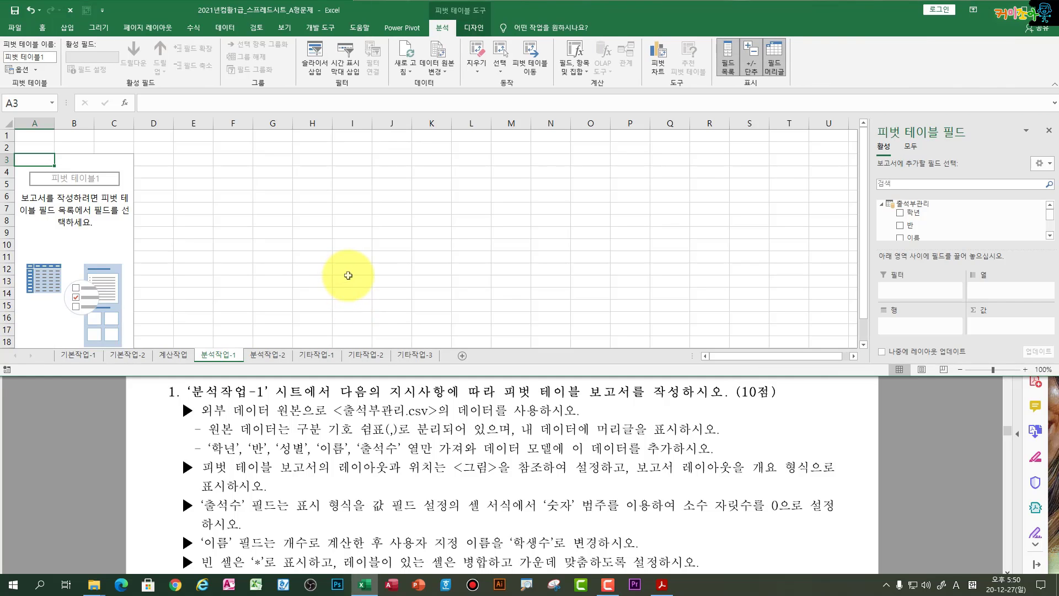
Step: Enlarge the workbook window and set the pivot table's report layout to outline form
drag(362, 377, 353, 458)
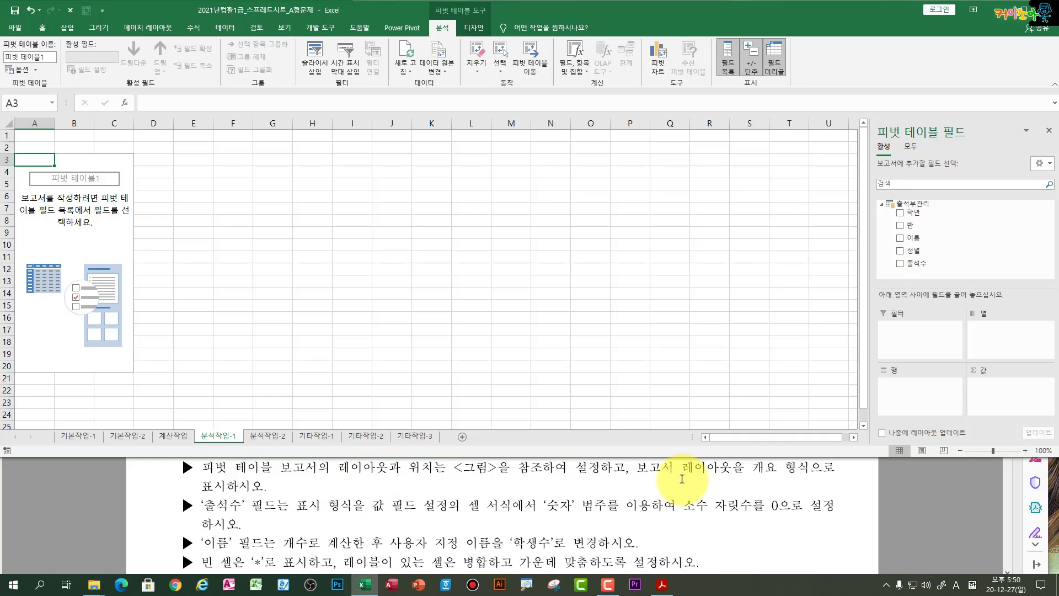
click(473, 27)
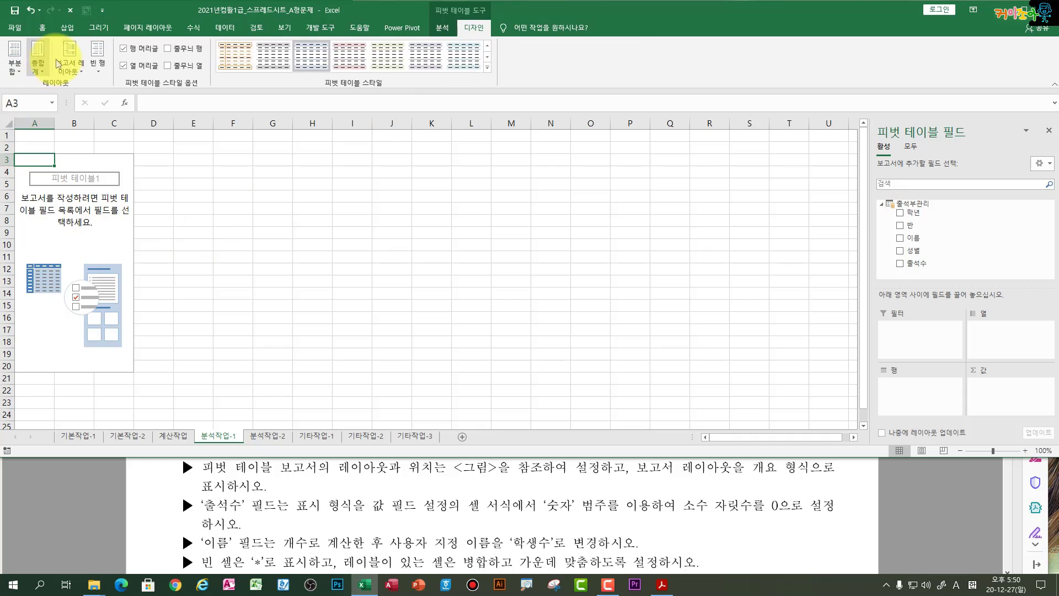
click(60, 64)
click(78, 122)
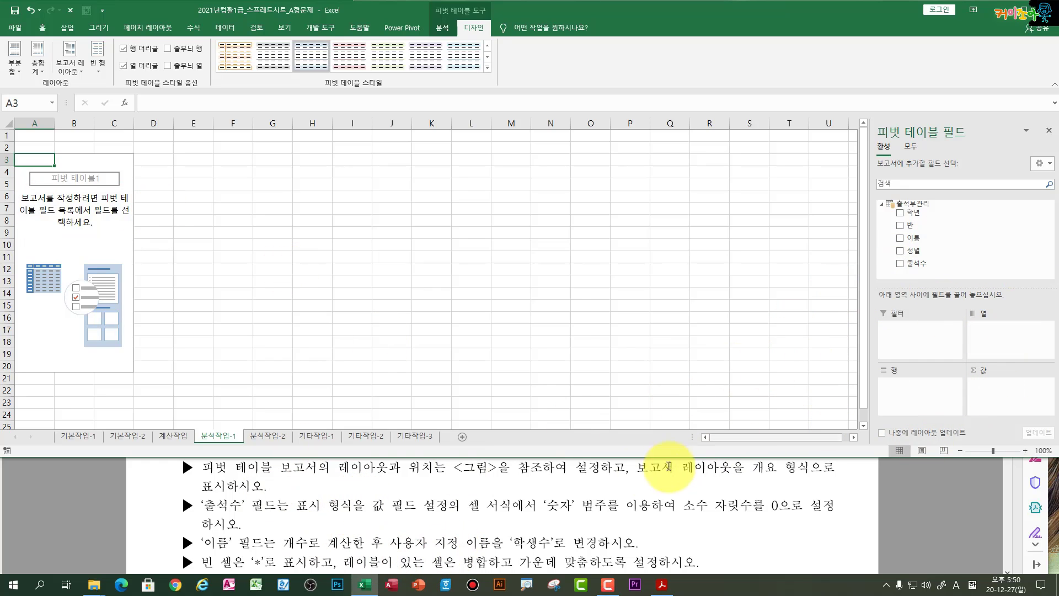
Step: Examine the sample pivot table in the PDF to match its row, column and value areas with the available fields
scroll(494, 501, down, 5)
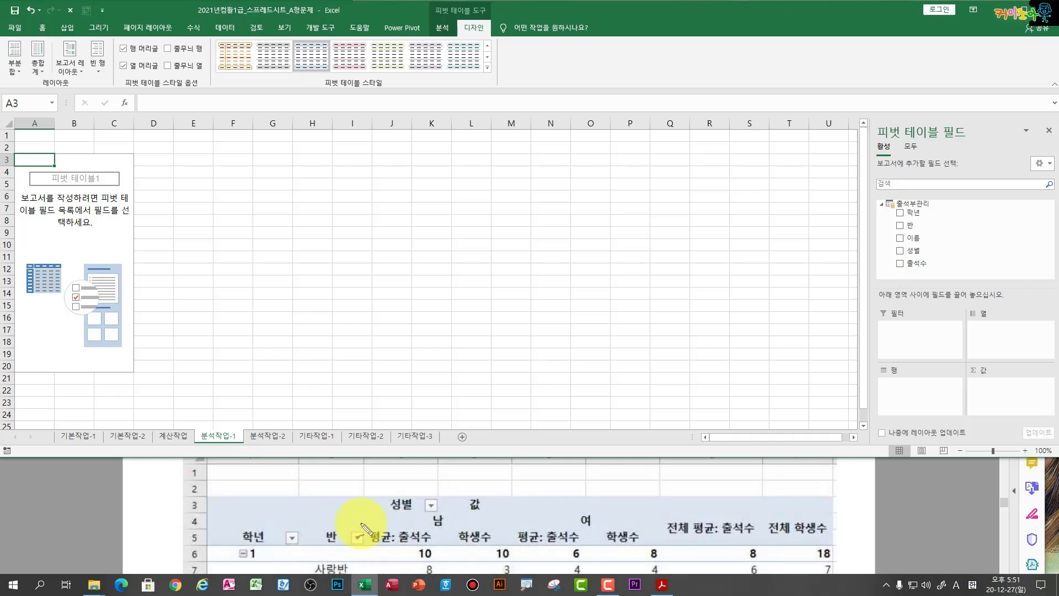
drag(358, 494, 361, 593)
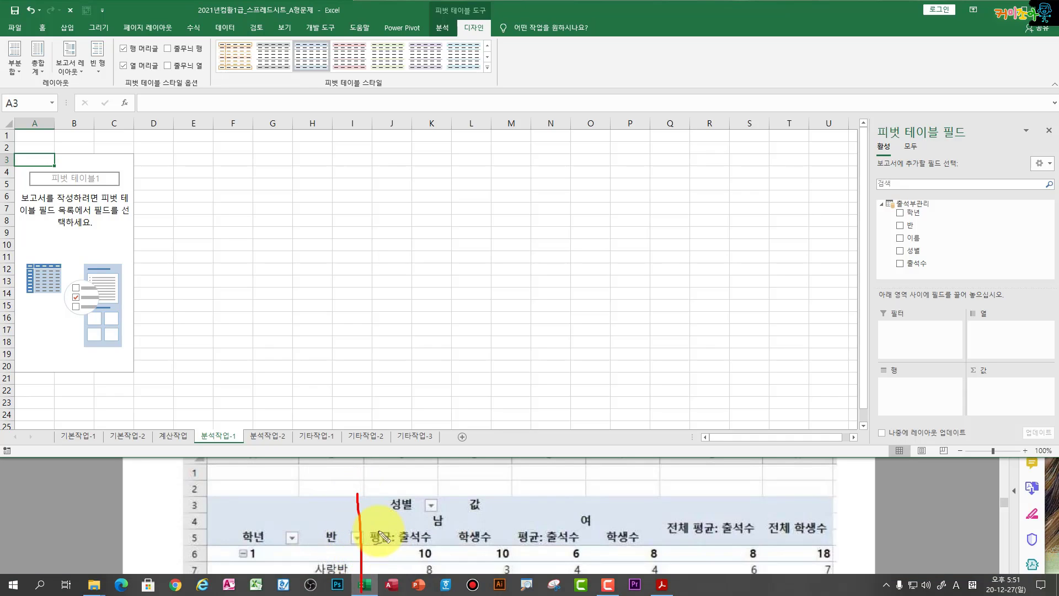
mouse_move(354, 527)
mouse_down()
mouse_move(544, 536)
mouse_move(781, 520)
mouse_up()
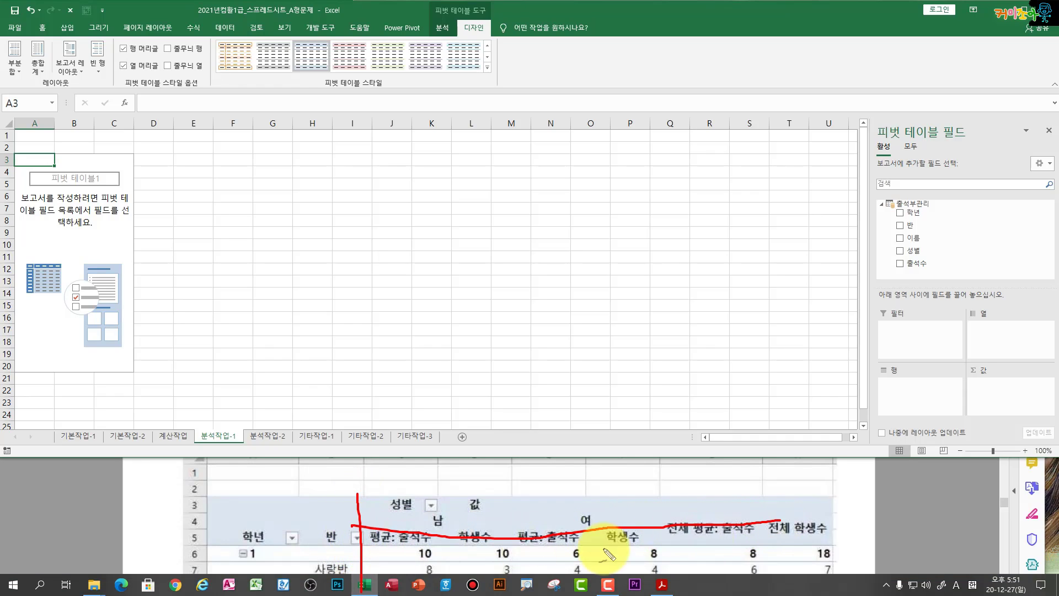
mouse_move(327, 579)
mouse_down()
mouse_move(333, 536)
mouse_move(330, 564)
mouse_up()
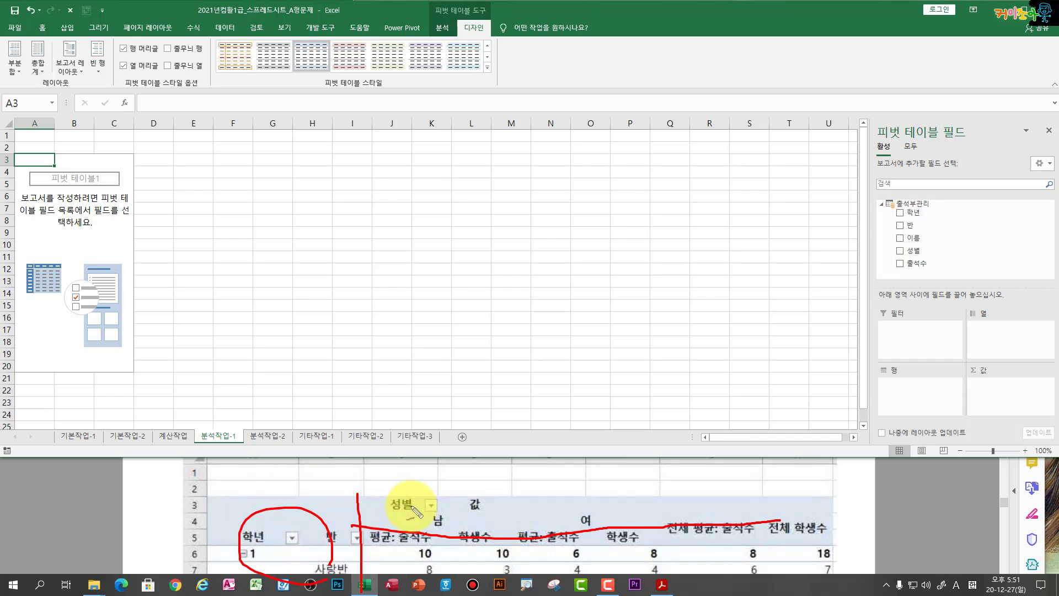
mouse_move(411, 510)
mouse_down()
mouse_move(421, 512)
mouse_move(375, 552)
mouse_move(508, 547)
mouse_move(422, 518)
mouse_up()
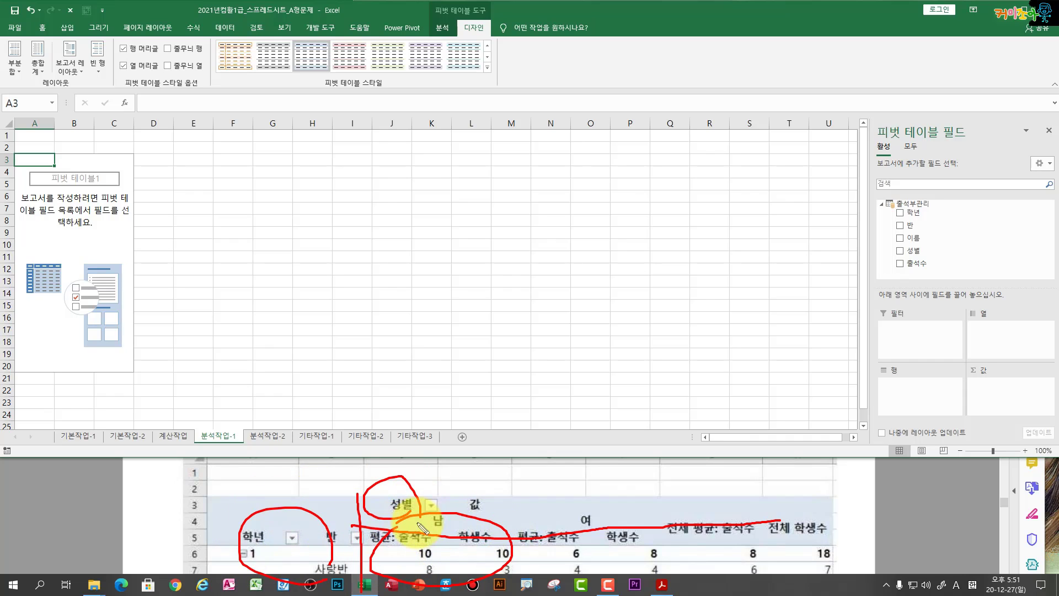
mouse_move(926, 206)
mouse_down()
mouse_move(889, 229)
mouse_move(933, 218)
mouse_move(915, 367)
mouse_move(924, 375)
mouse_up()
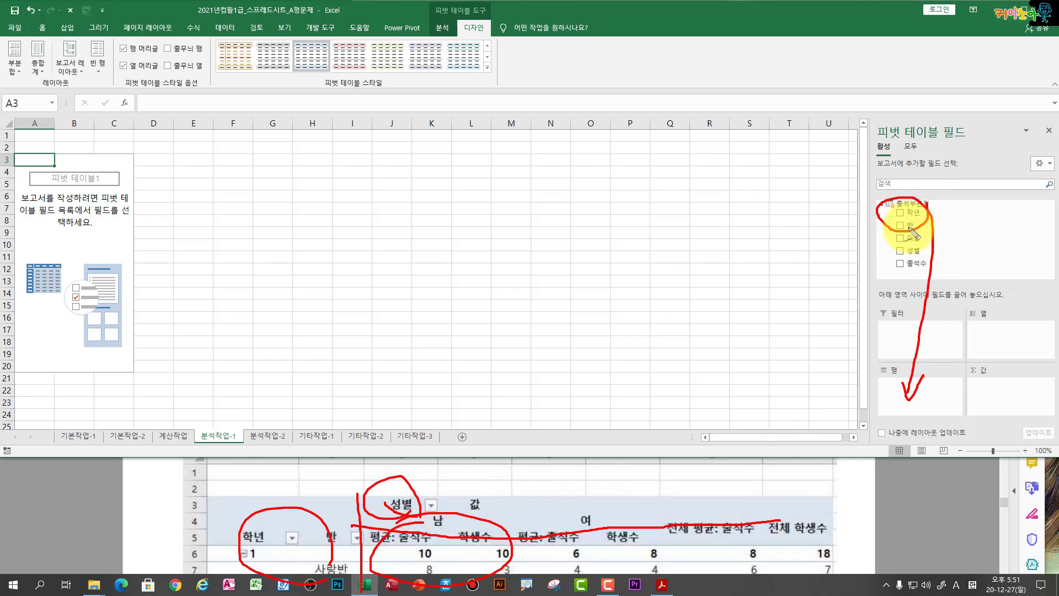
mouse_move(923, 247)
mouse_down()
mouse_move(909, 243)
mouse_move(982, 336)
mouse_move(1010, 313)
mouse_up()
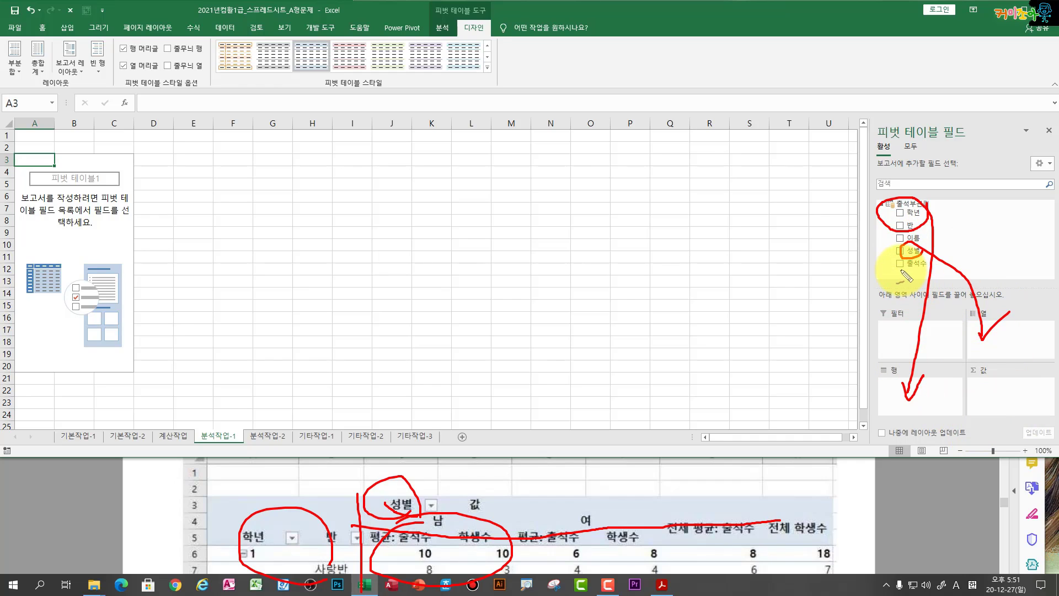
mouse_move(882, 270)
mouse_down()
mouse_move(937, 266)
mouse_move(990, 355)
mouse_up()
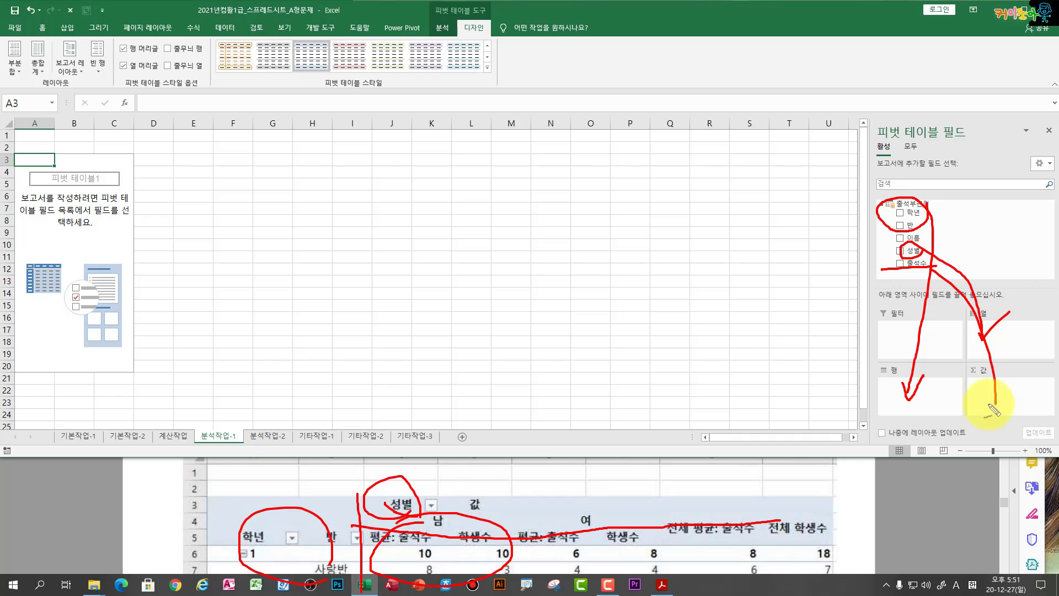
Step: Place the 학년 and 반 fields in the pivot table's row area and 성별 in its column area
drag(921, 238, 1004, 417)
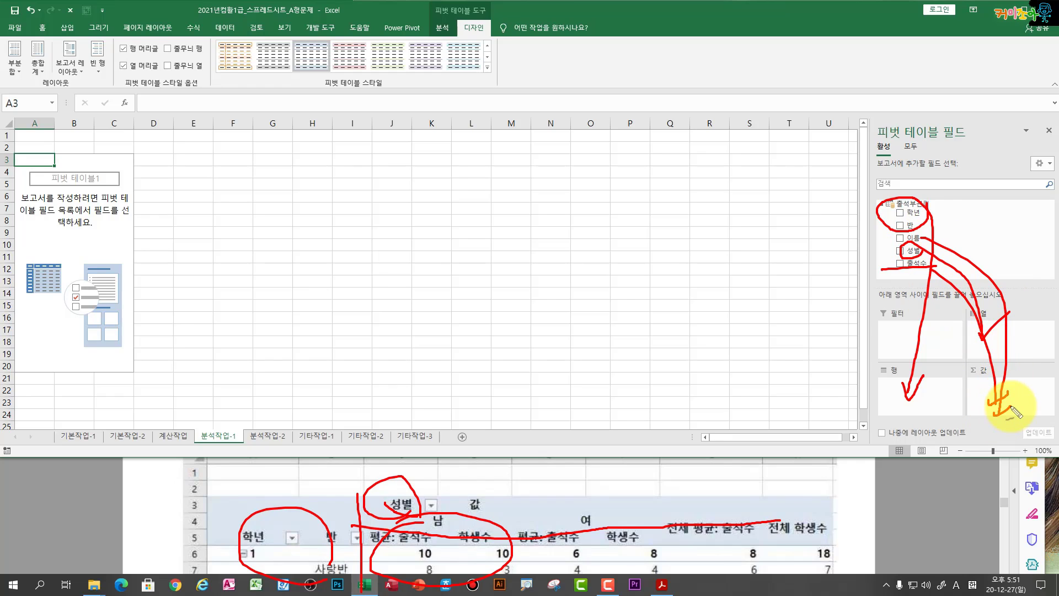
key(Escape)
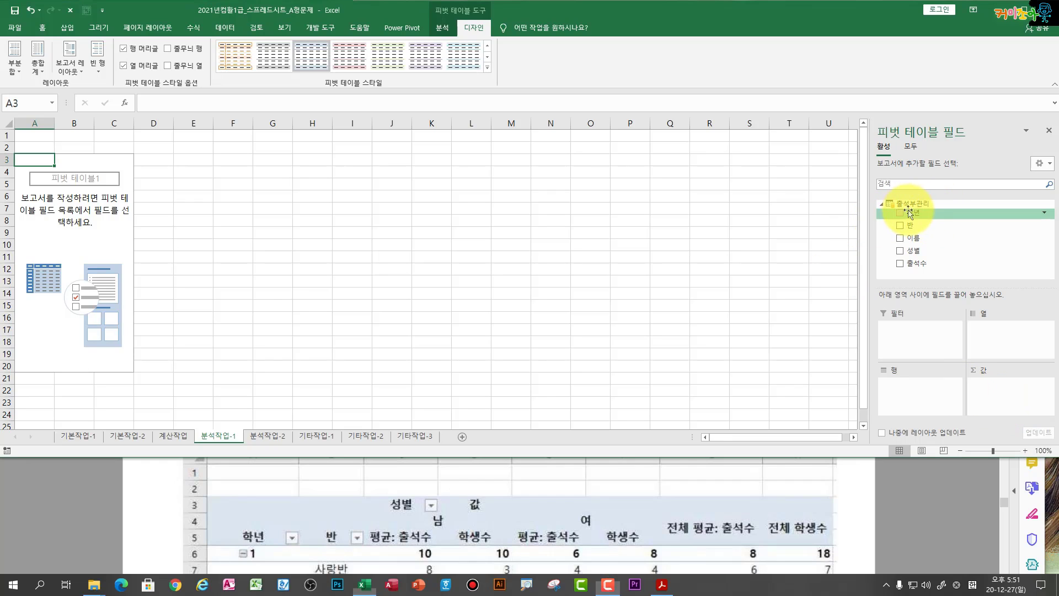
drag(913, 235, 905, 392)
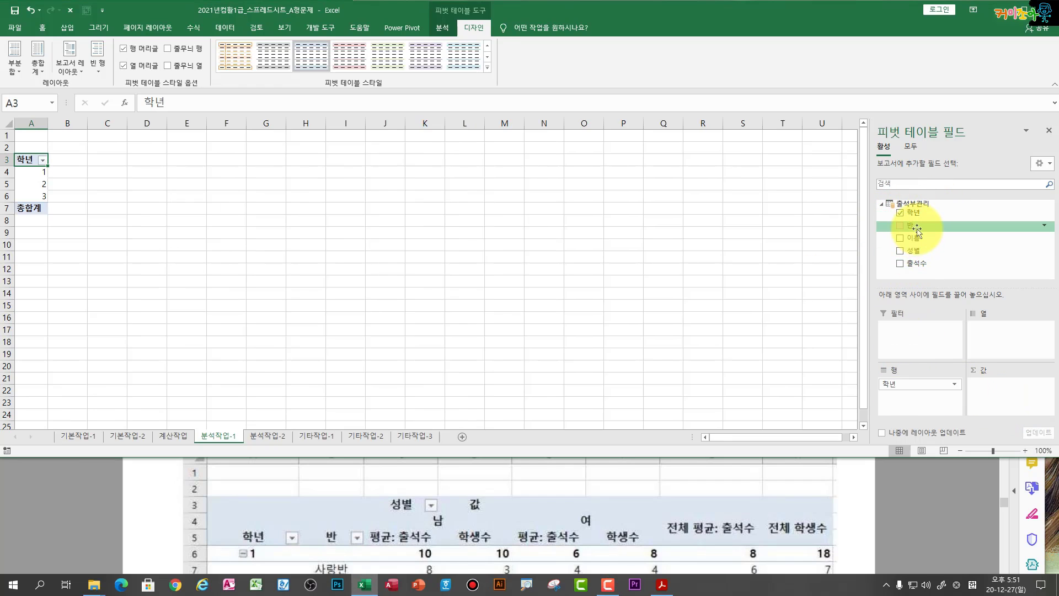
drag(910, 225, 913, 411)
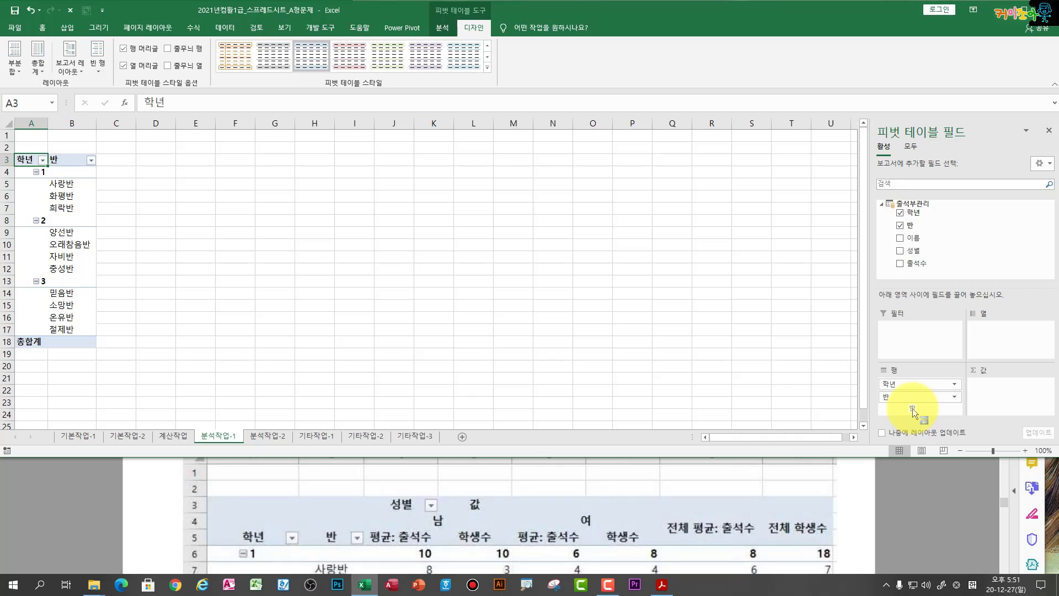
drag(916, 251, 992, 340)
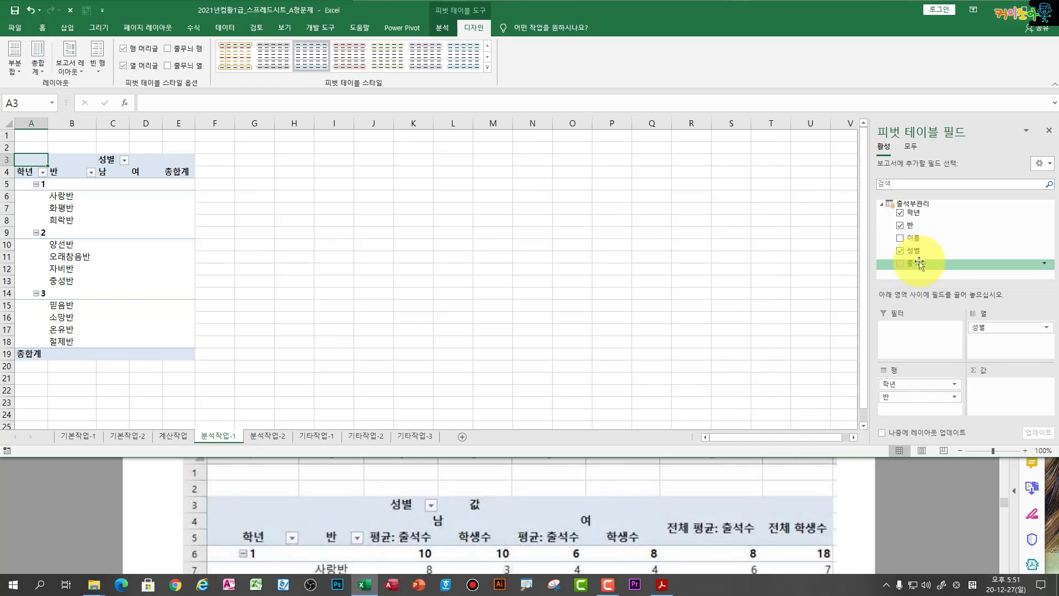
Step: Add the 출석수 field to the values area and summarize it by average (평균)
drag(919, 264, 1042, 384)
click(1038, 386)
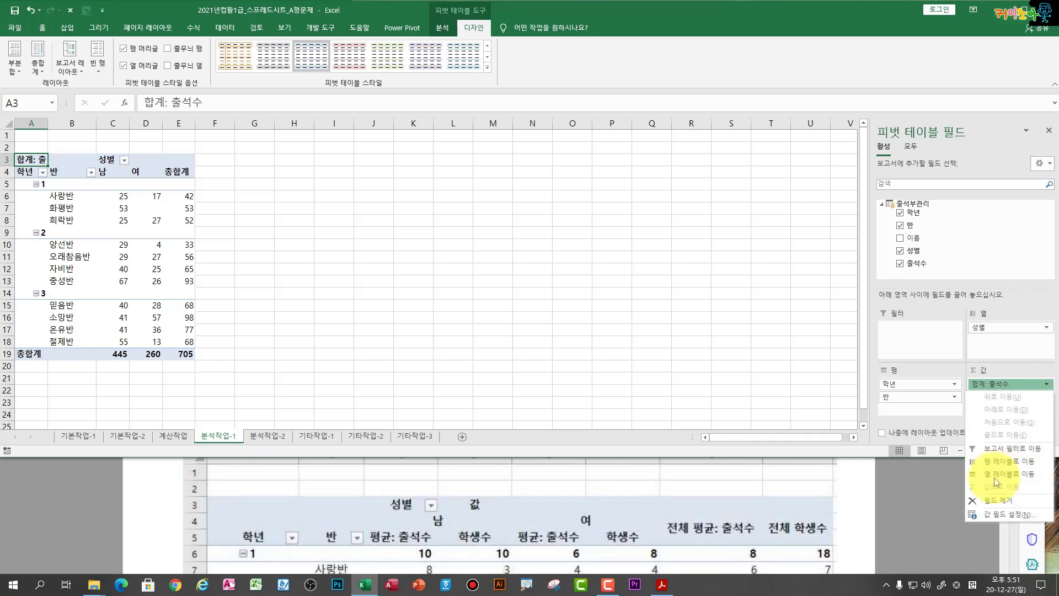
click(1009, 515)
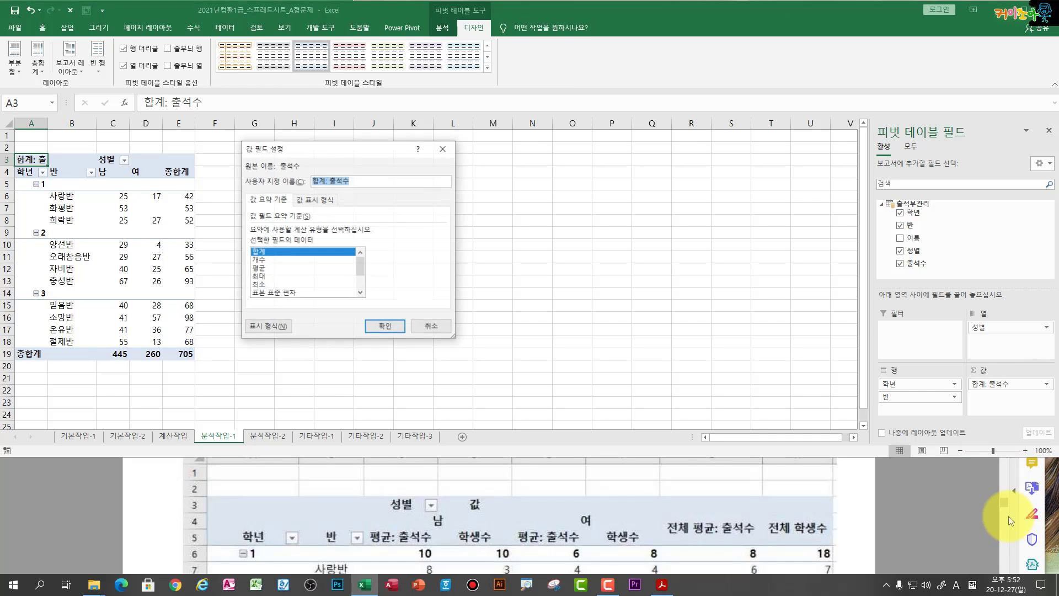
click(260, 268)
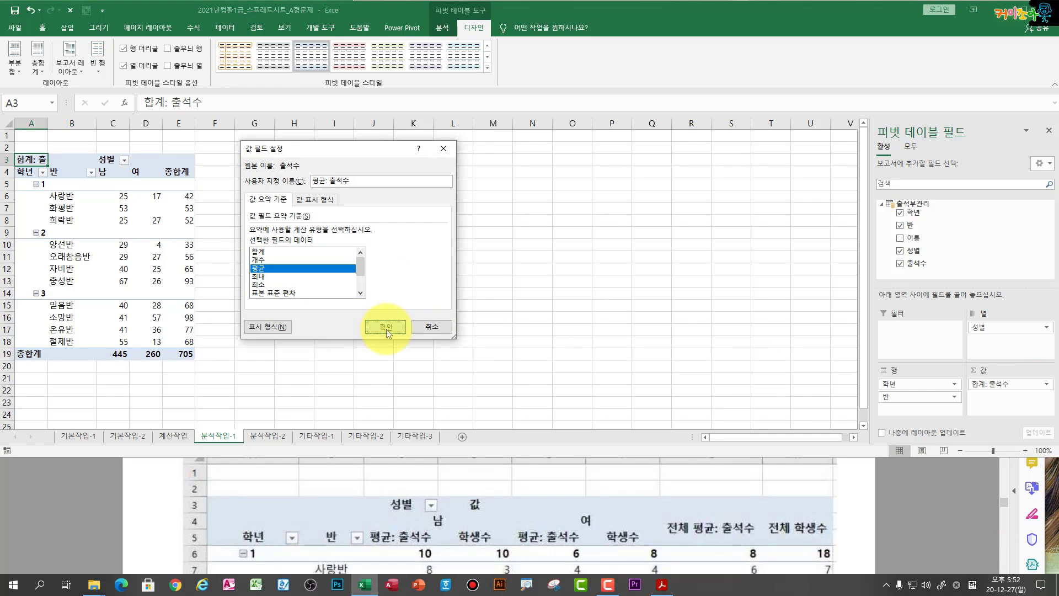
click(386, 328)
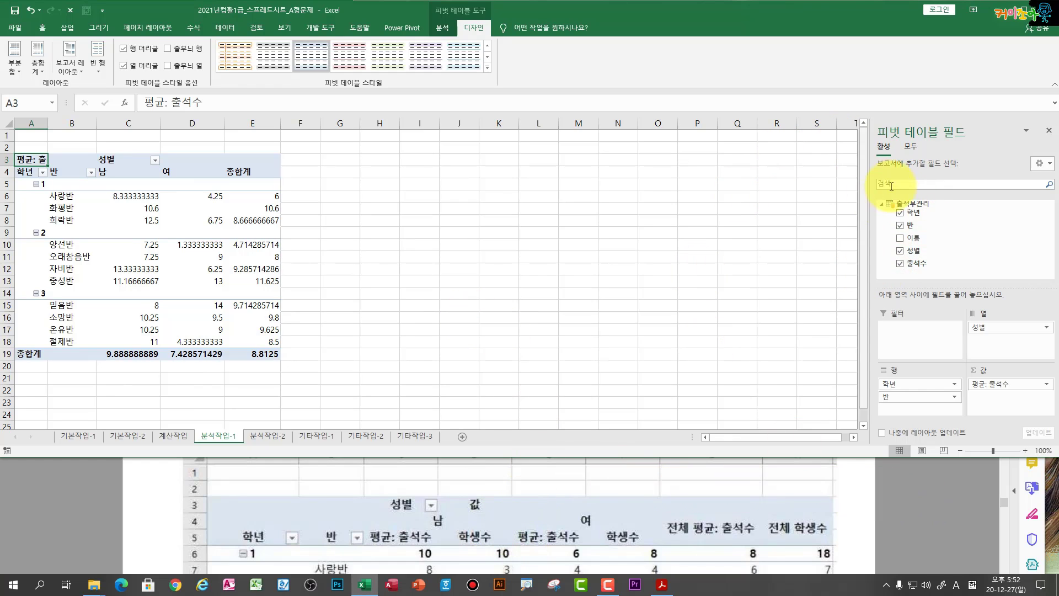
Step: Check the pivot table instructions in the PDF and add the 이름 field below 출석수 in the values area
click(912, 512)
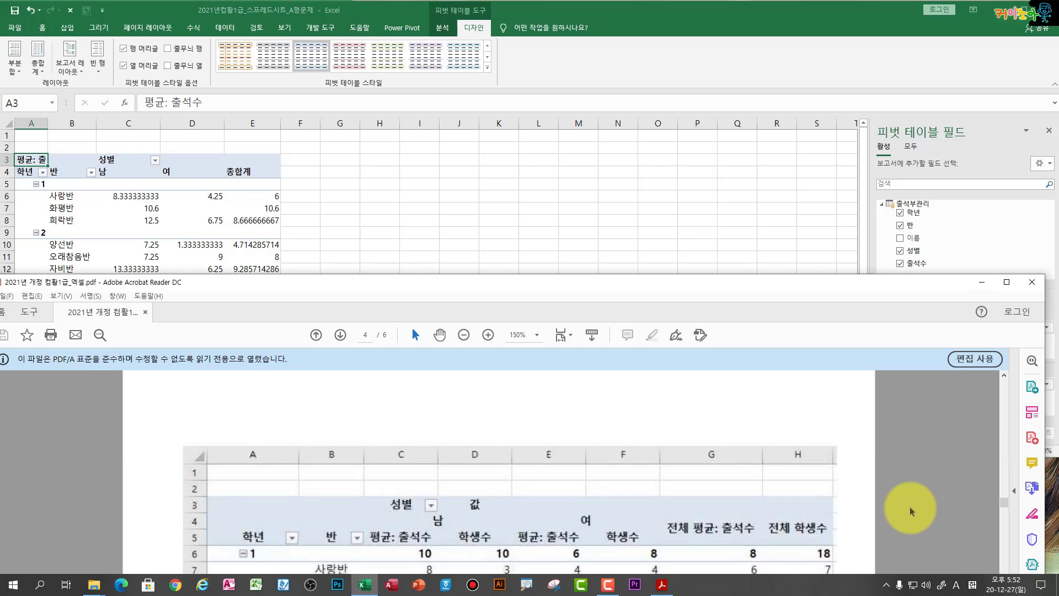
scroll(907, 503, up, 3)
scroll(883, 491, up, 1)
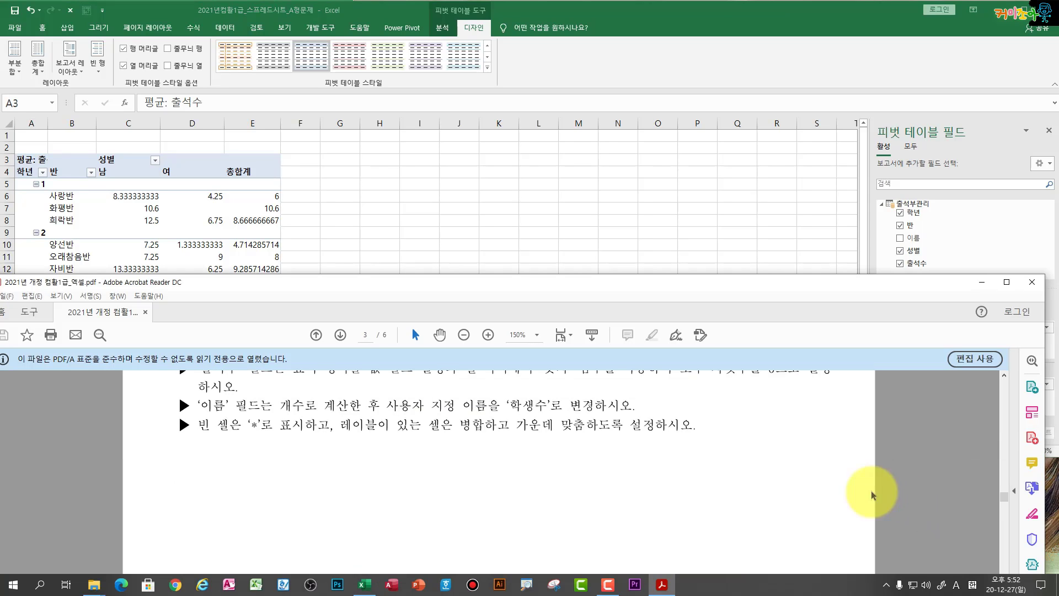
scroll(478, 383, up, 5)
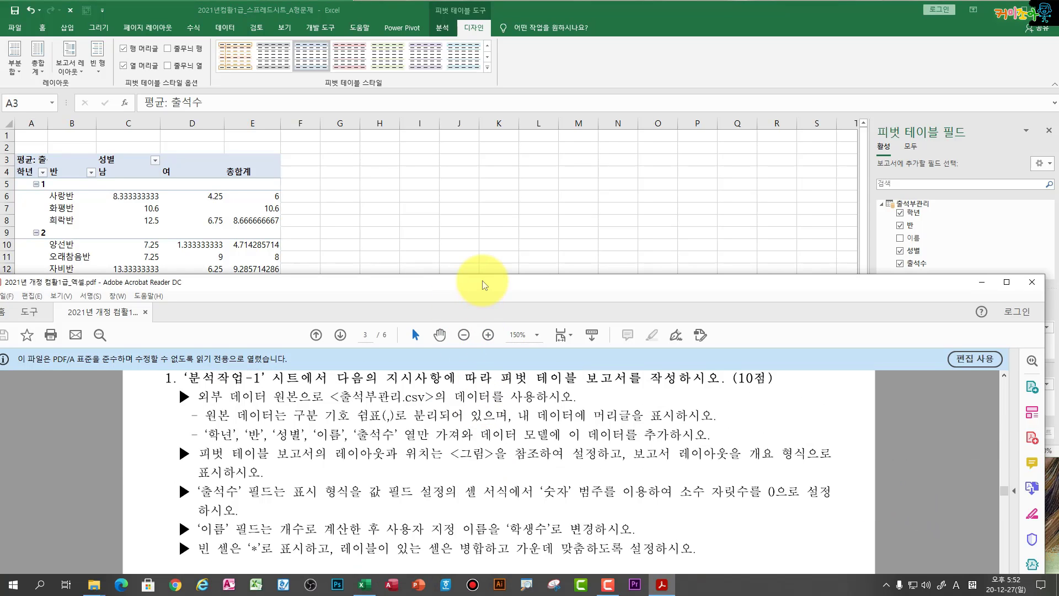
click(483, 252)
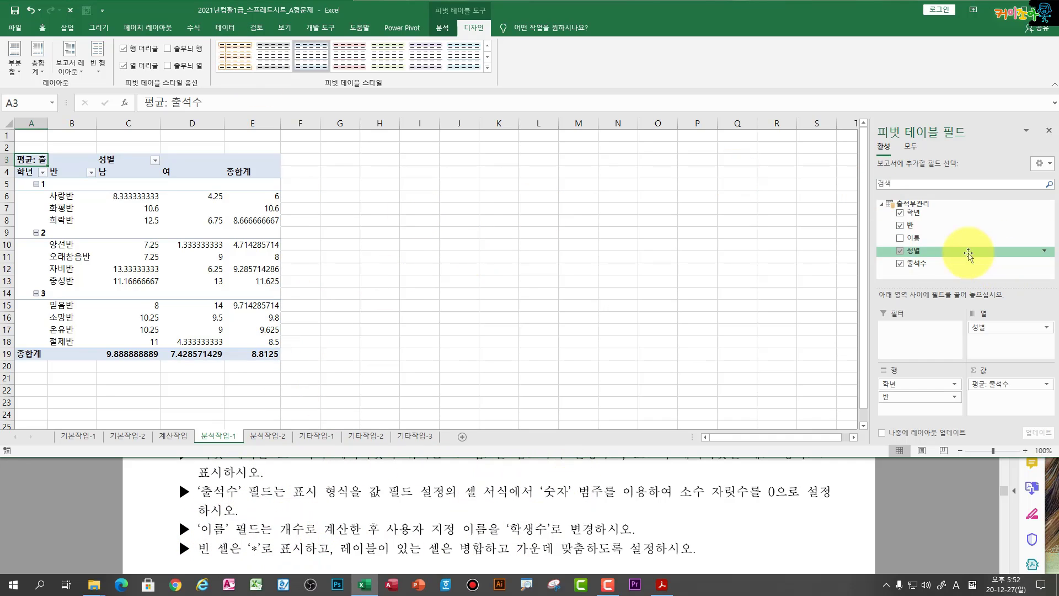
drag(911, 238, 996, 414)
drag(996, 409, 998, 415)
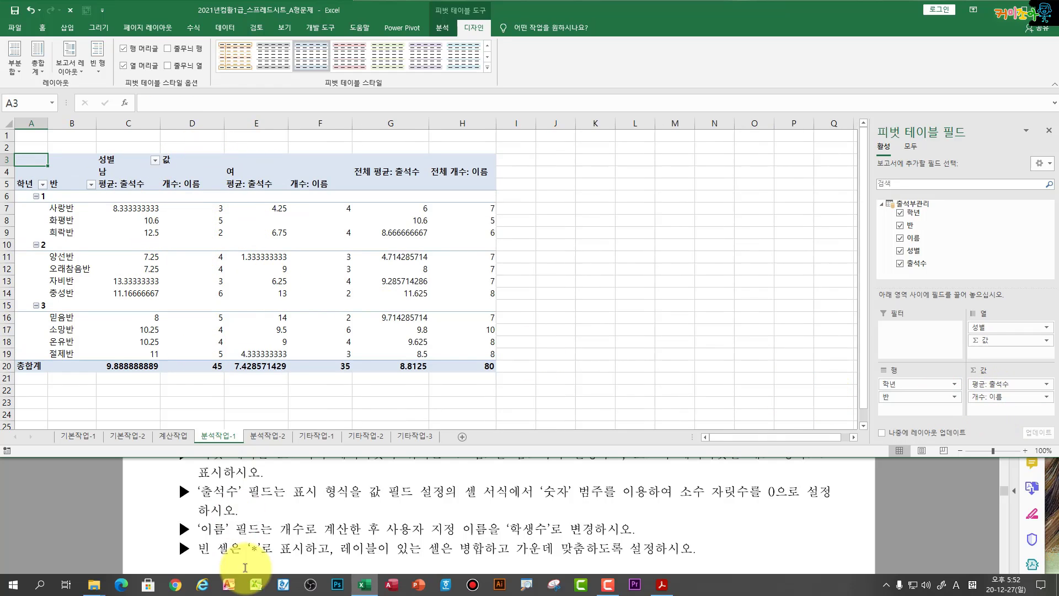
Step: Set the custom name of the 이름 count value field to 학생수
click(993, 398)
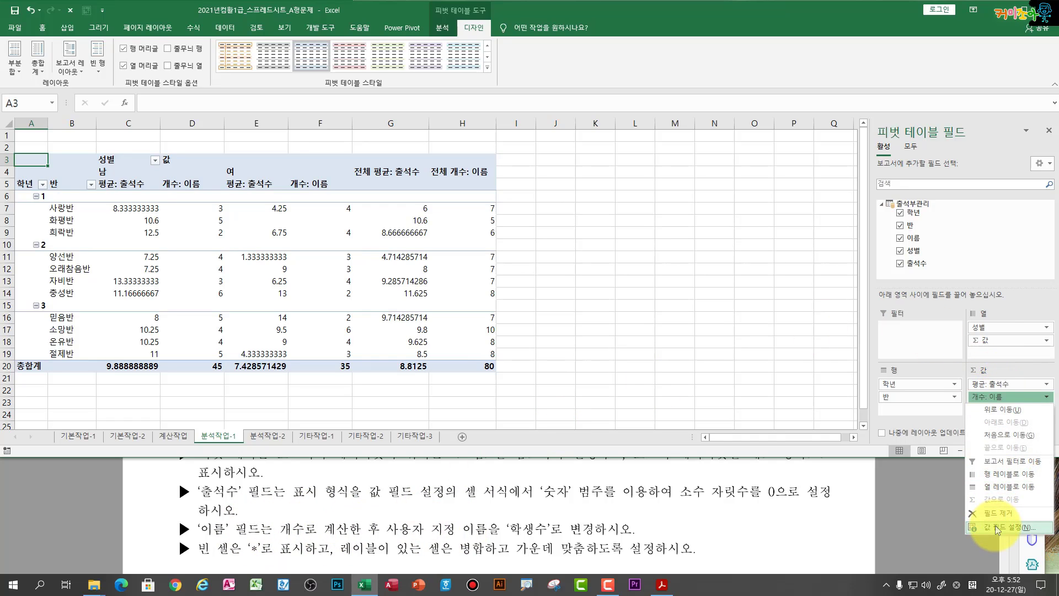
click(263, 221)
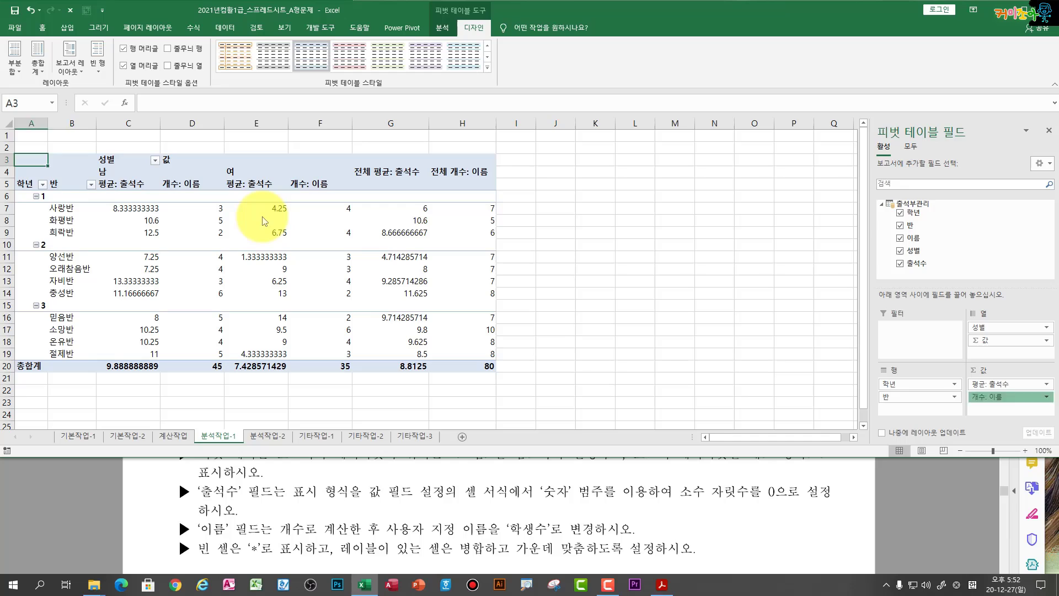
click(189, 207)
click(338, 292)
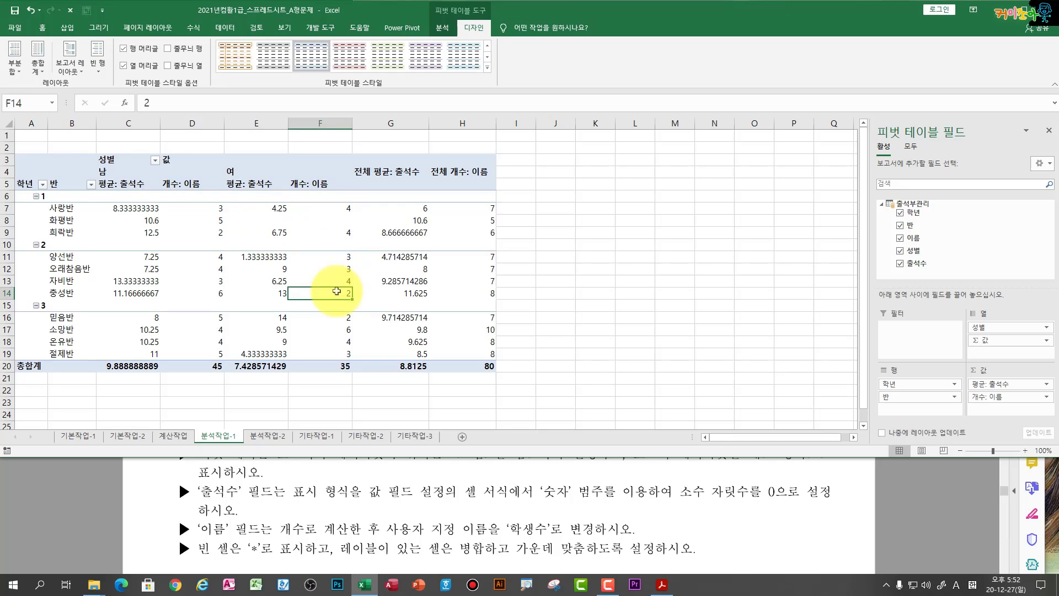
right_click(343, 261)
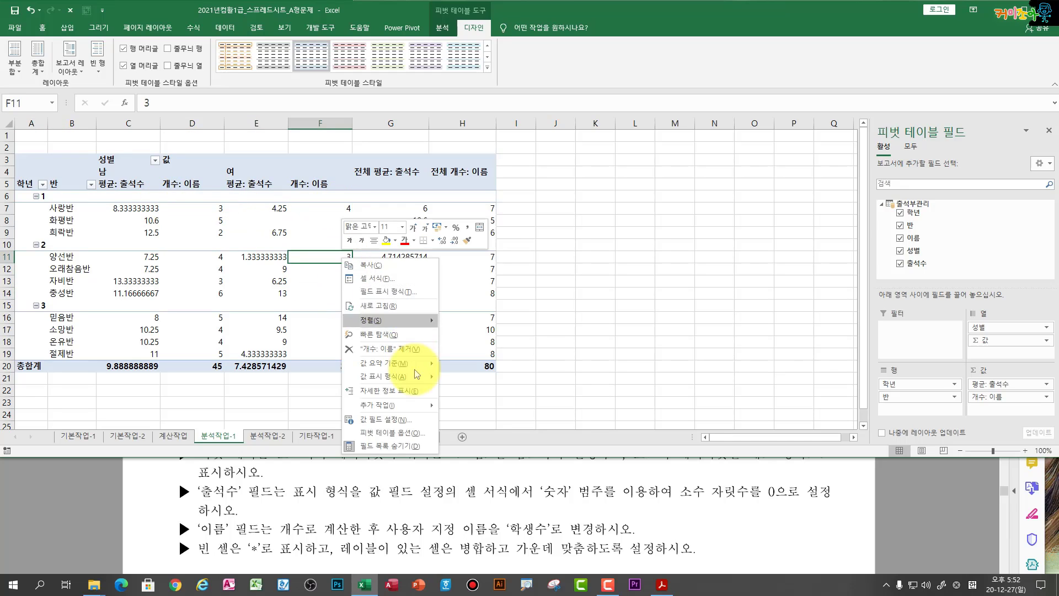
click(412, 421)
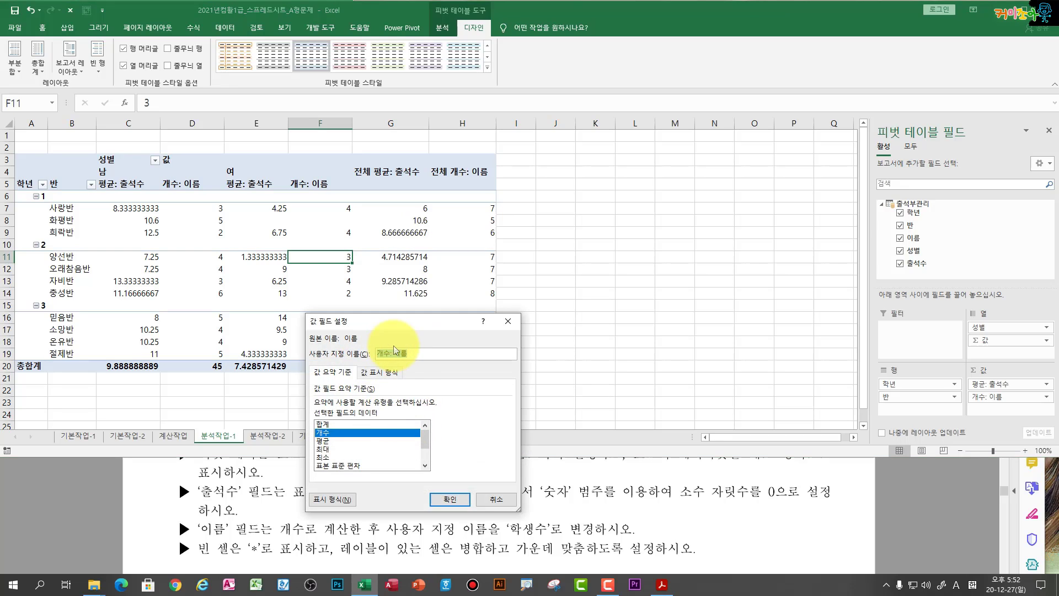
drag(416, 353, 322, 356)
text(g)
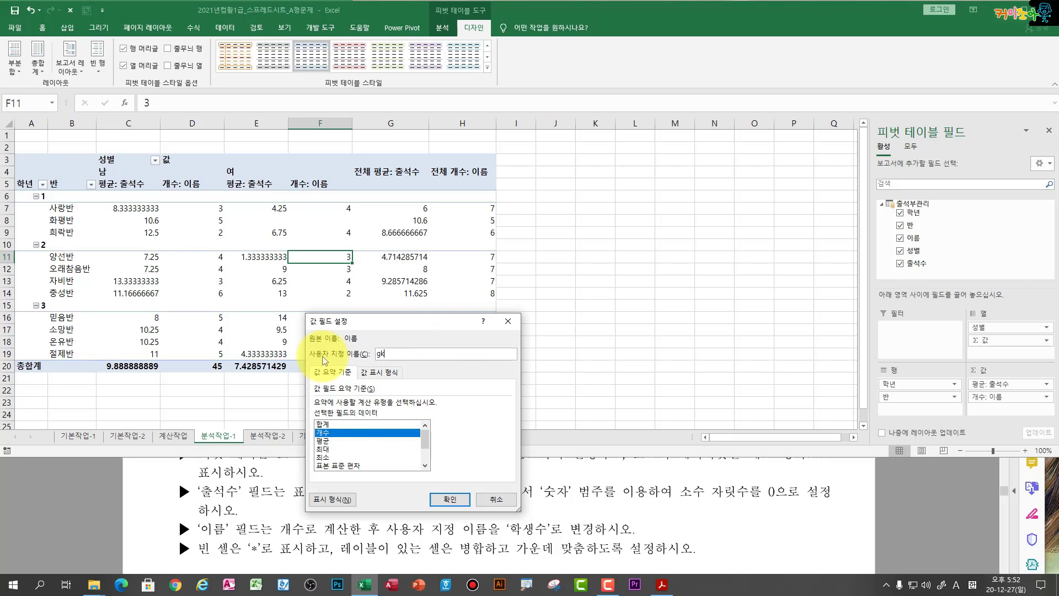
key(BackSpace)
key(Hangul)
text(학생수)
key(Return)
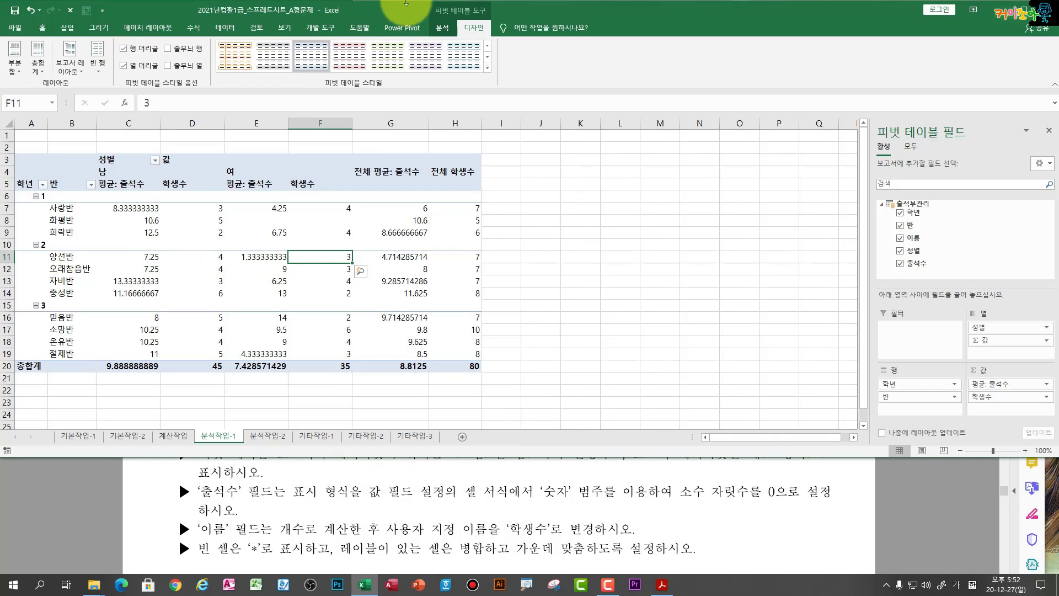
Step: Apply the outline form report layout to the pivot table again
click(70, 58)
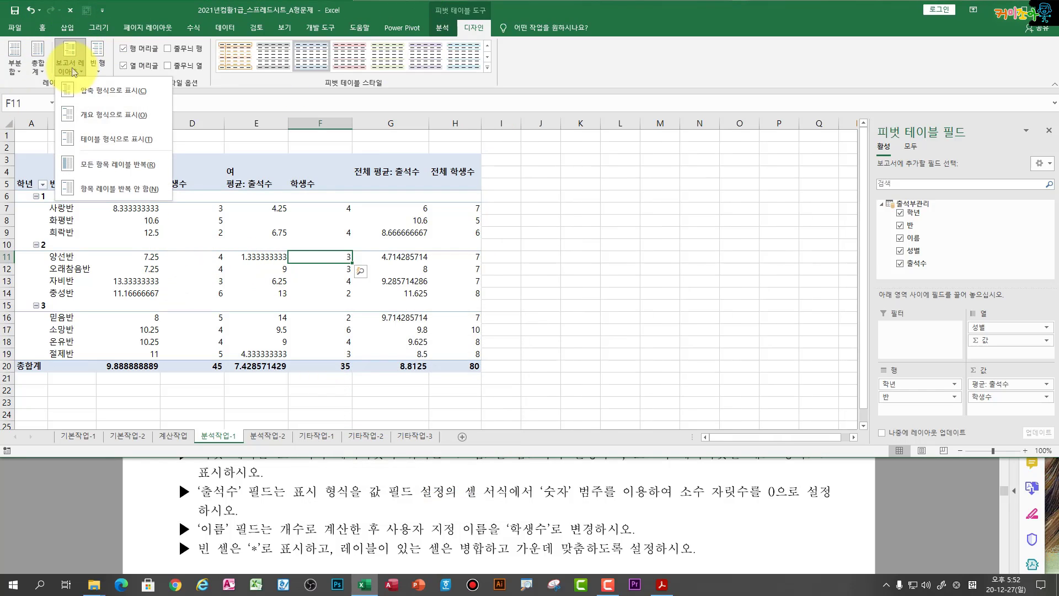
click(75, 115)
click(273, 281)
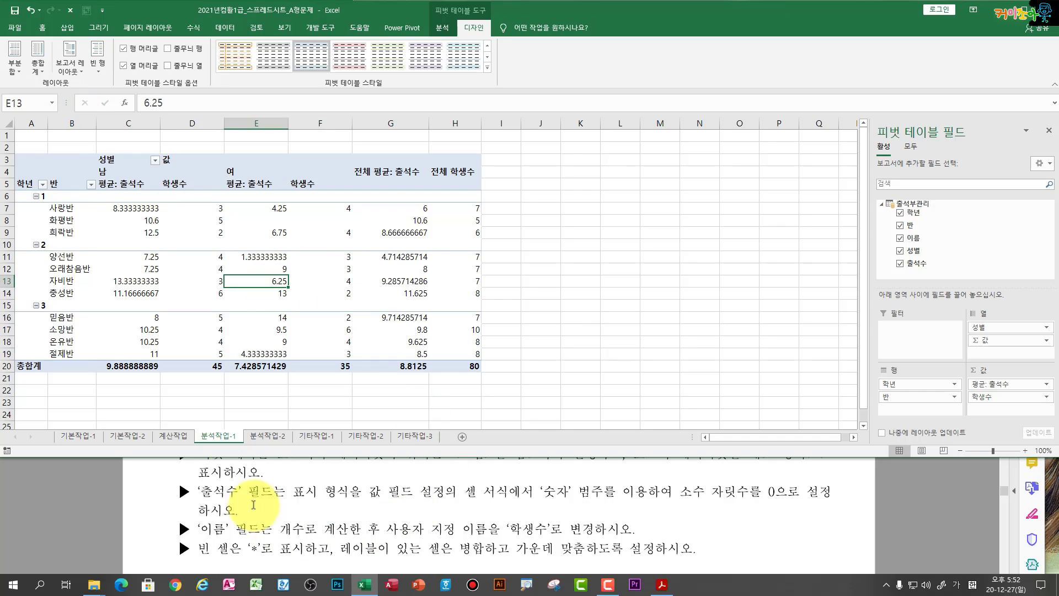
mouse_move(388, 458)
mouse_down()
mouse_move(389, 437)
mouse_move(388, 458)
mouse_up()
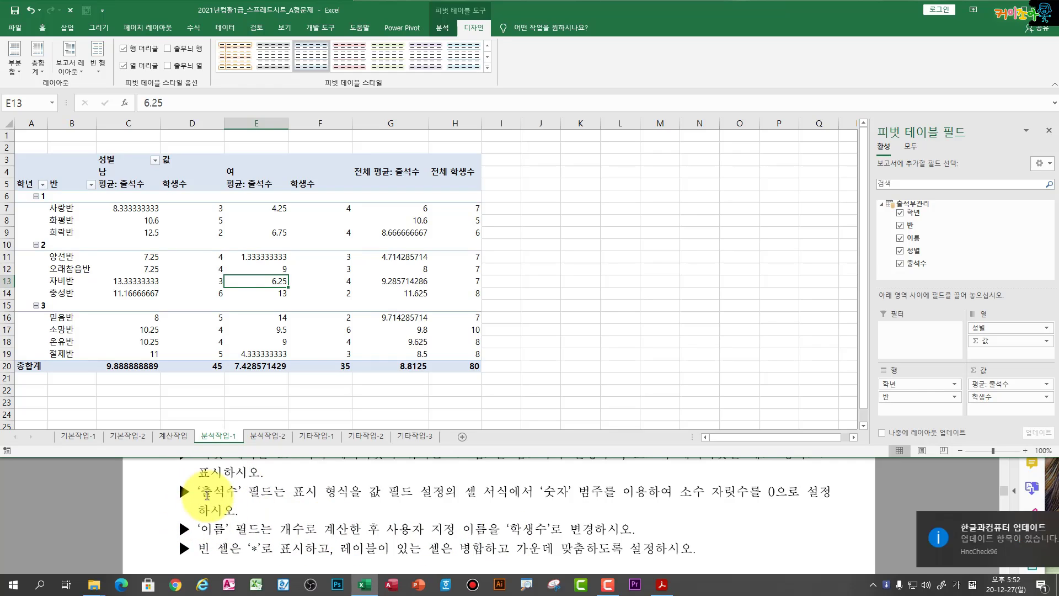
click(154, 220)
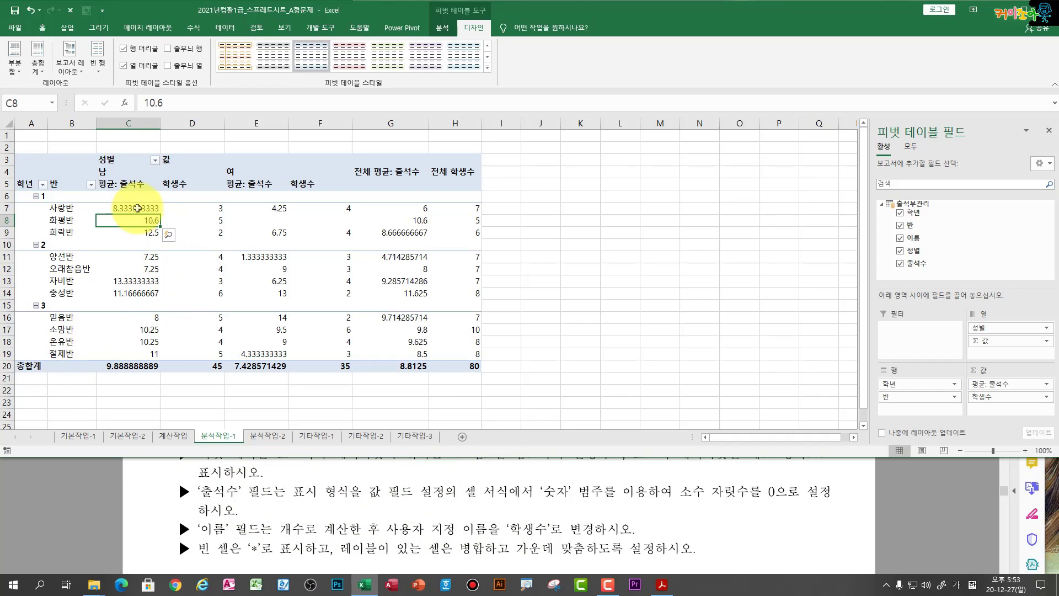
click(141, 269)
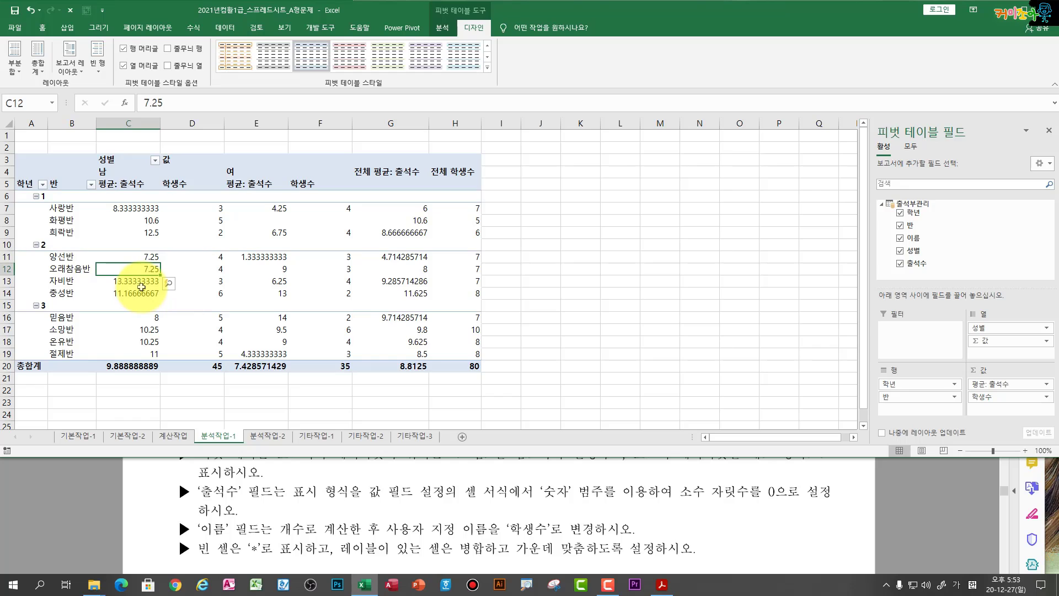
right_click(143, 284)
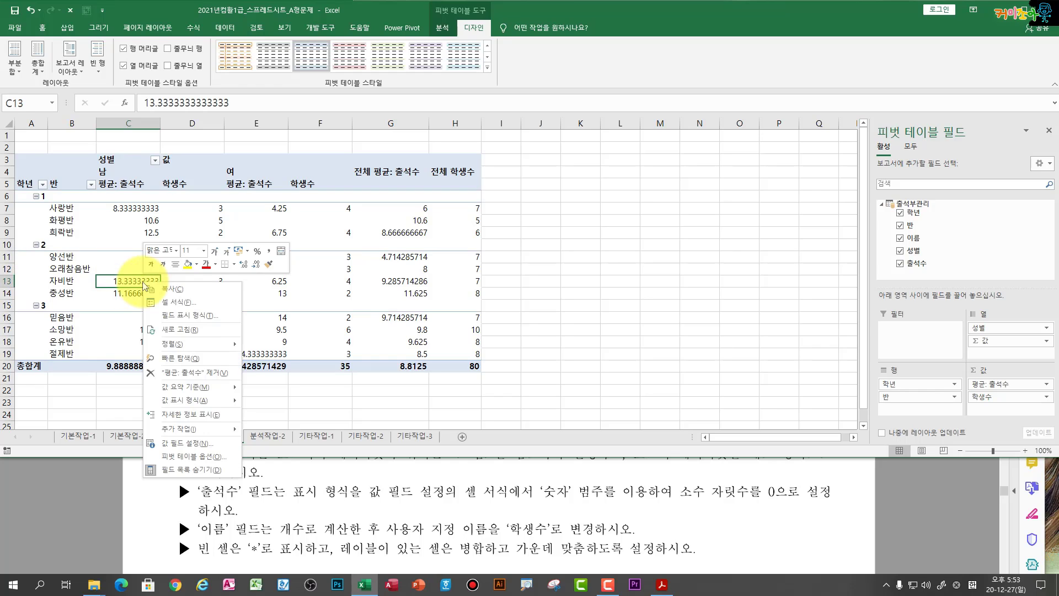
click(186, 443)
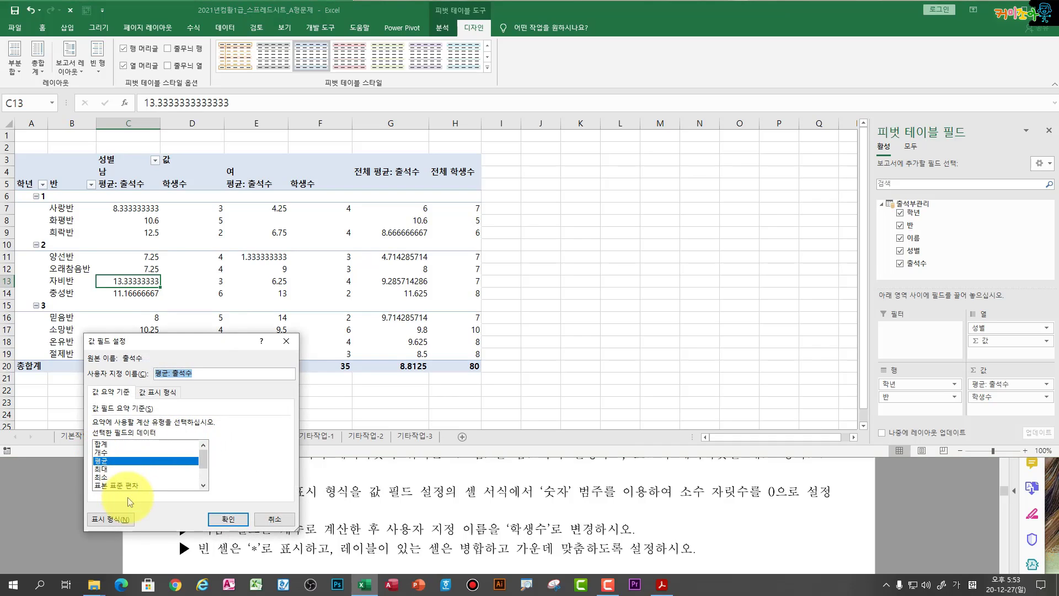
click(228, 519)
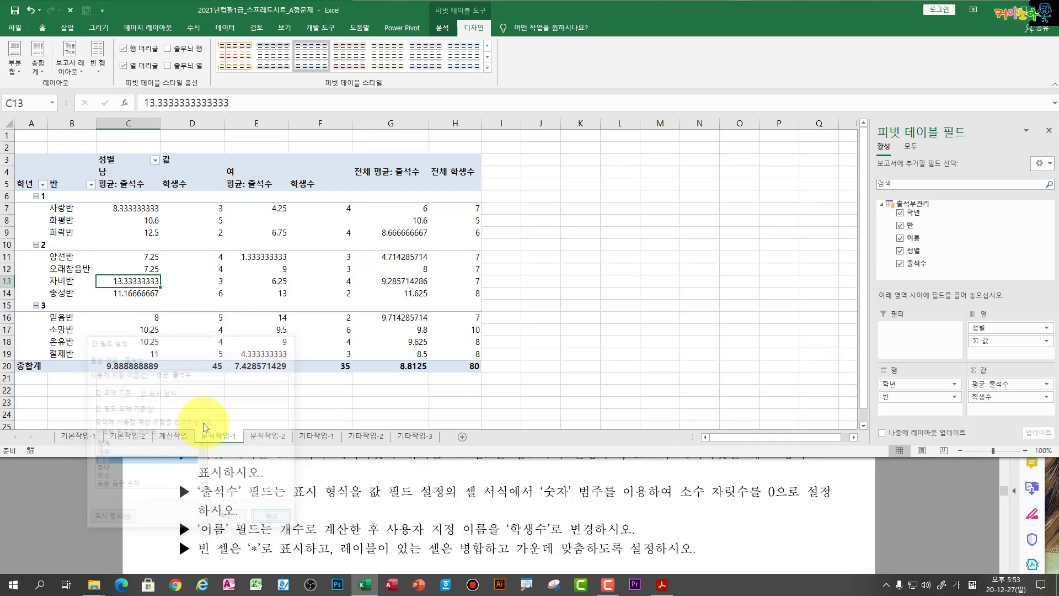
Step: Format the average 출석수 value field with the 숫자 category and 0 decimal places
right_click(144, 282)
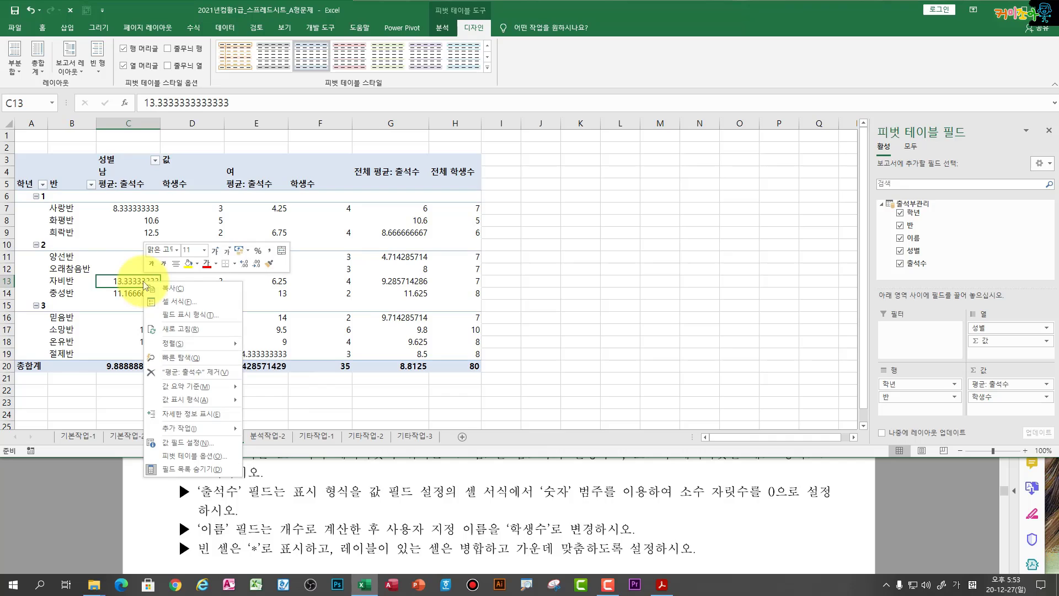
click(197, 315)
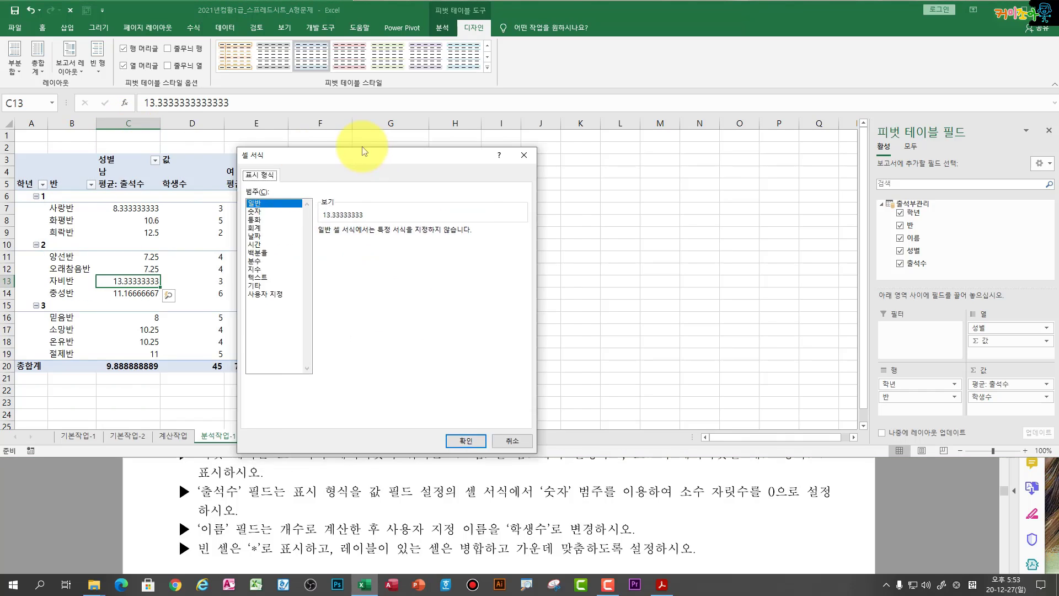
drag(363, 151, 336, 137)
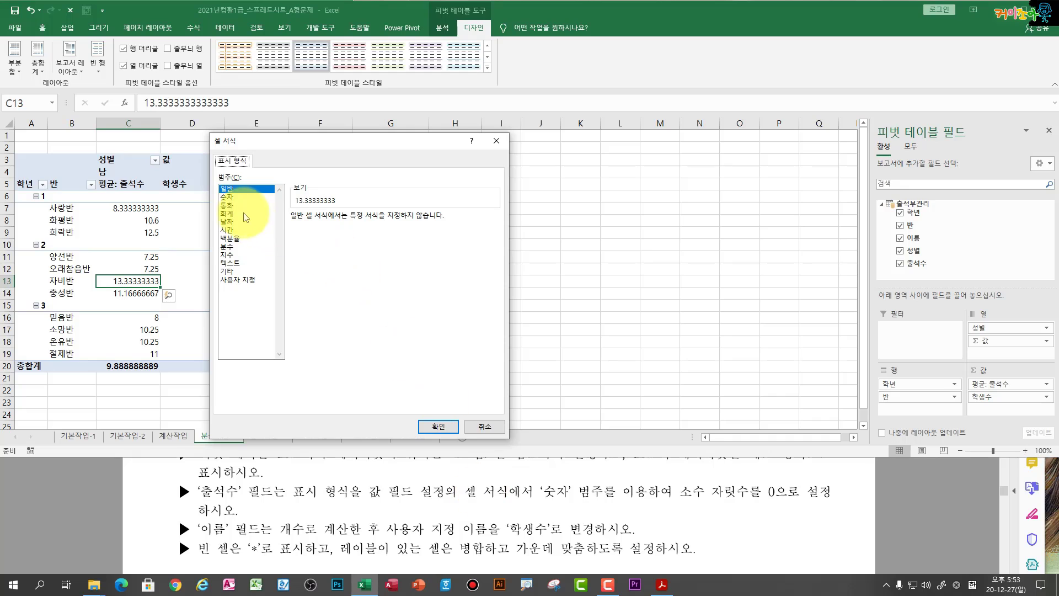
click(227, 197)
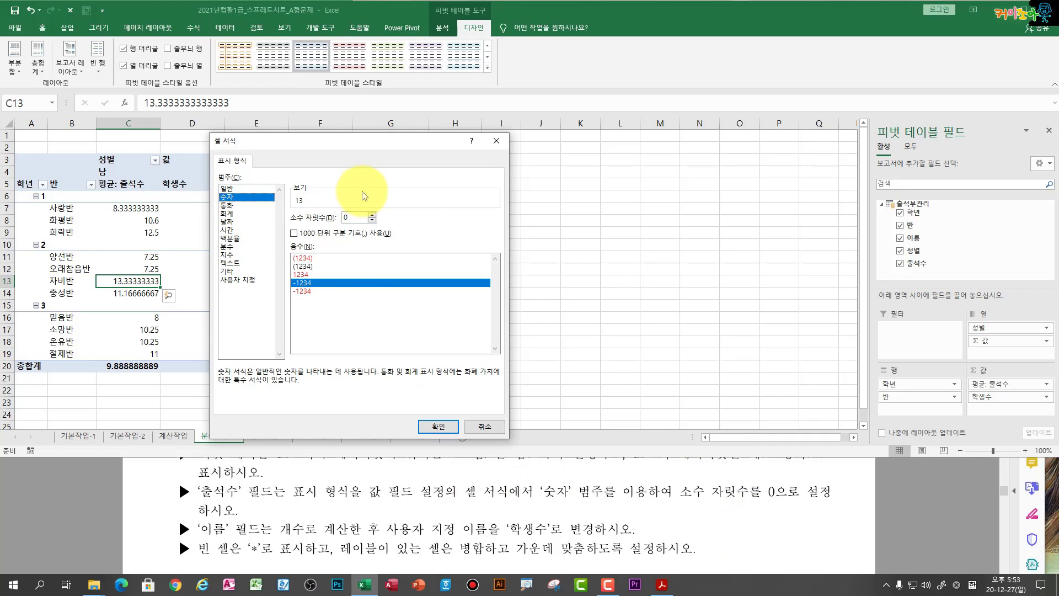
click(439, 427)
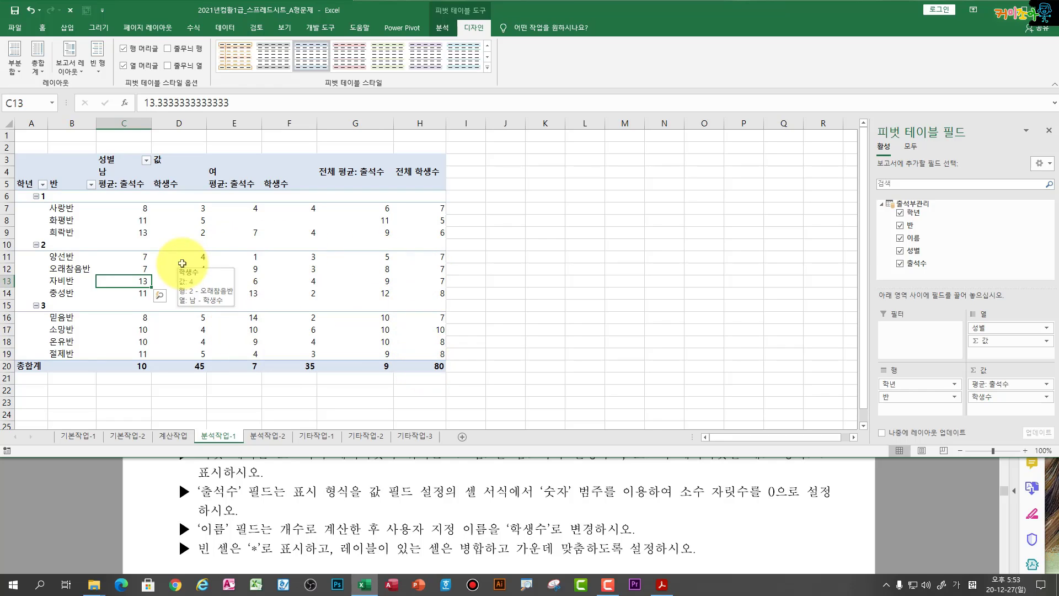
click(14, 60)
click(74, 74)
click(440, 27)
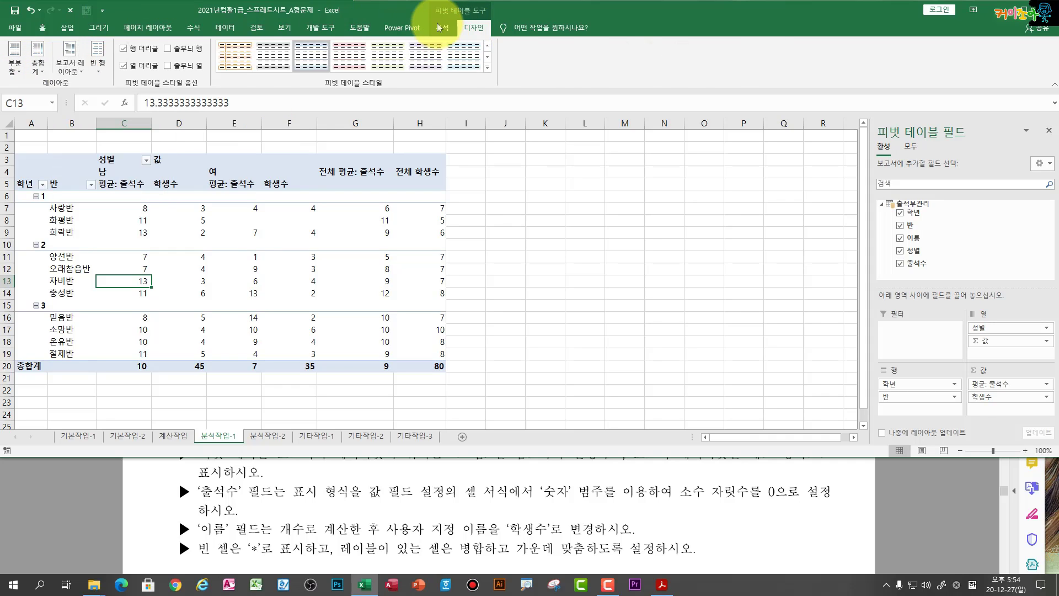
Step: Set the pivot table options to show * for empty cells and to merge and center cells with labels
click(441, 28)
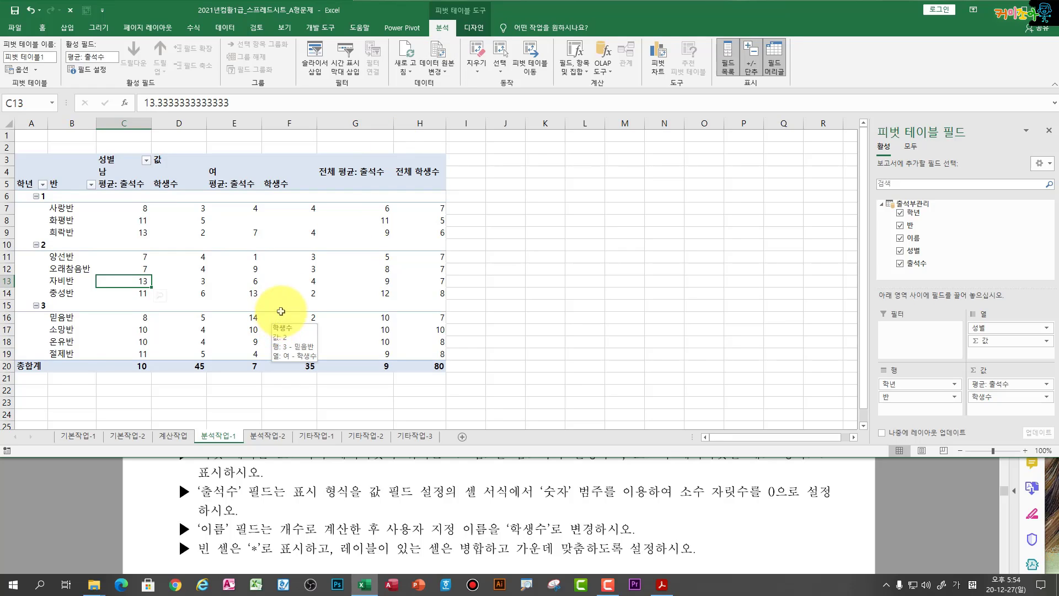
click(577, 74)
click(574, 78)
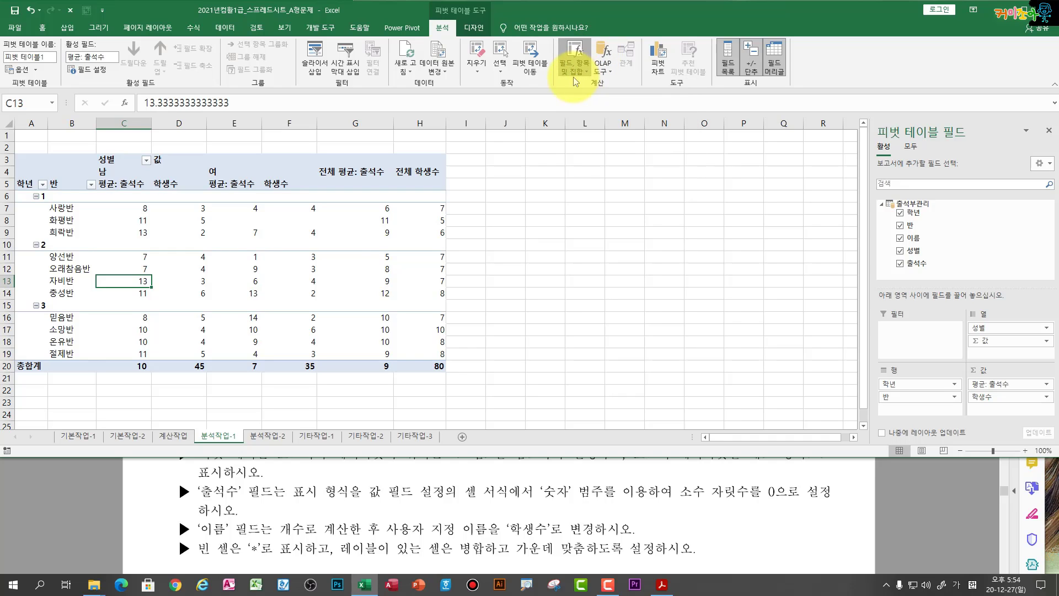
click(224, 283)
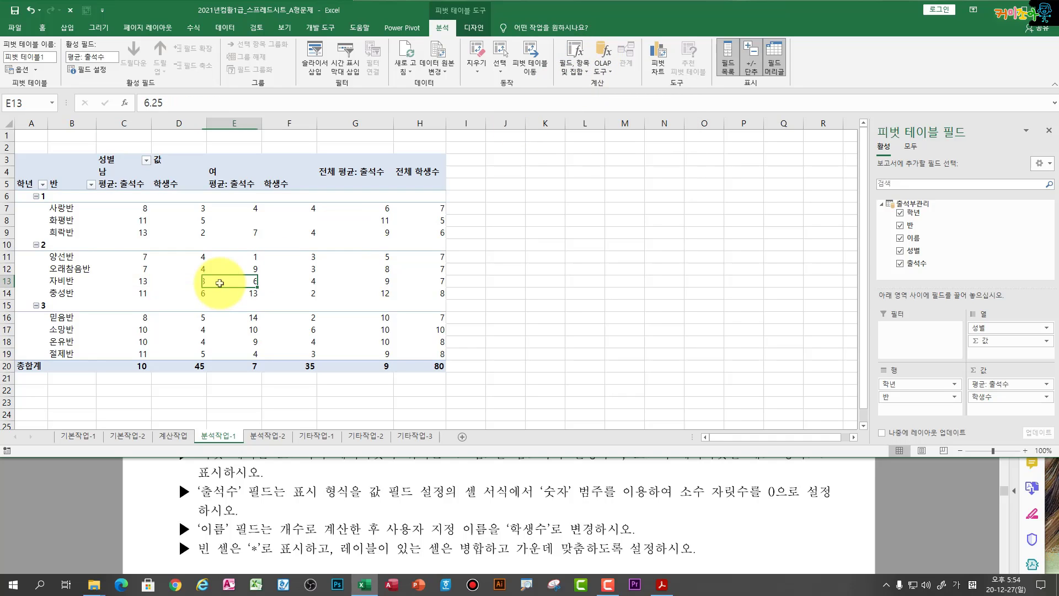
click(19, 71)
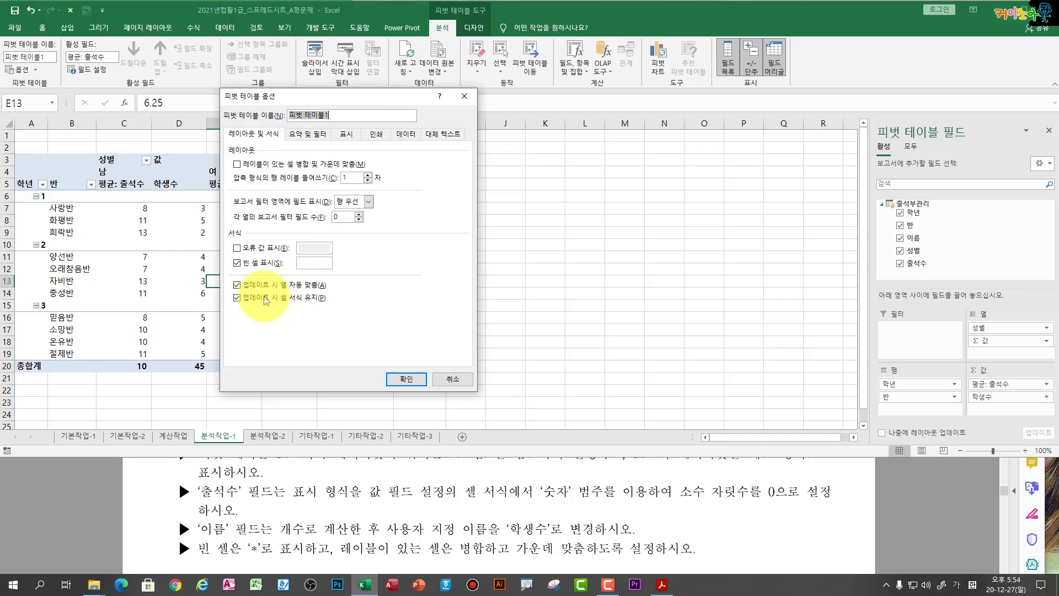
click(304, 264)
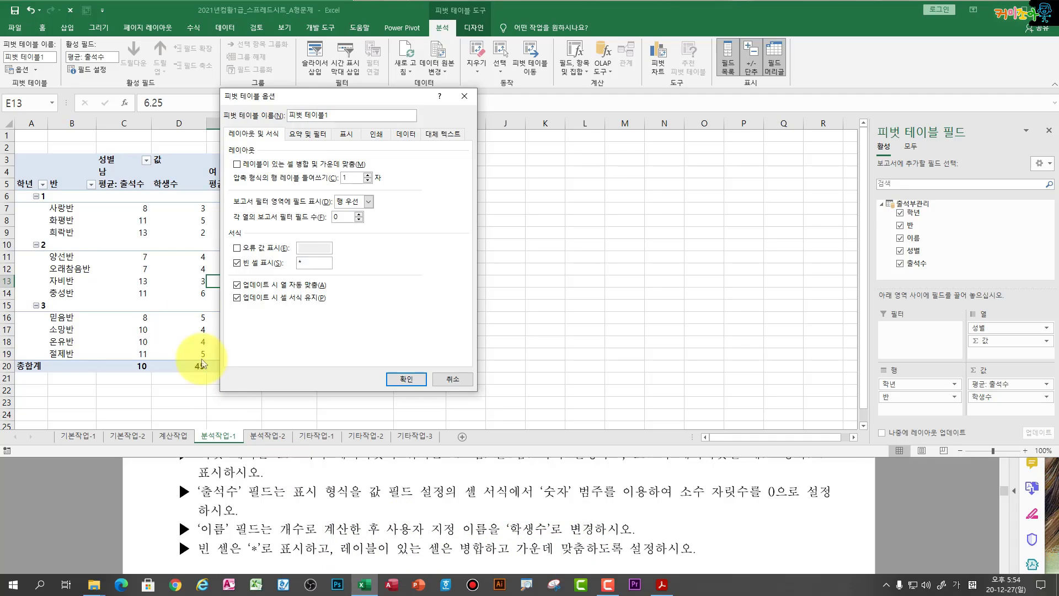
click(251, 165)
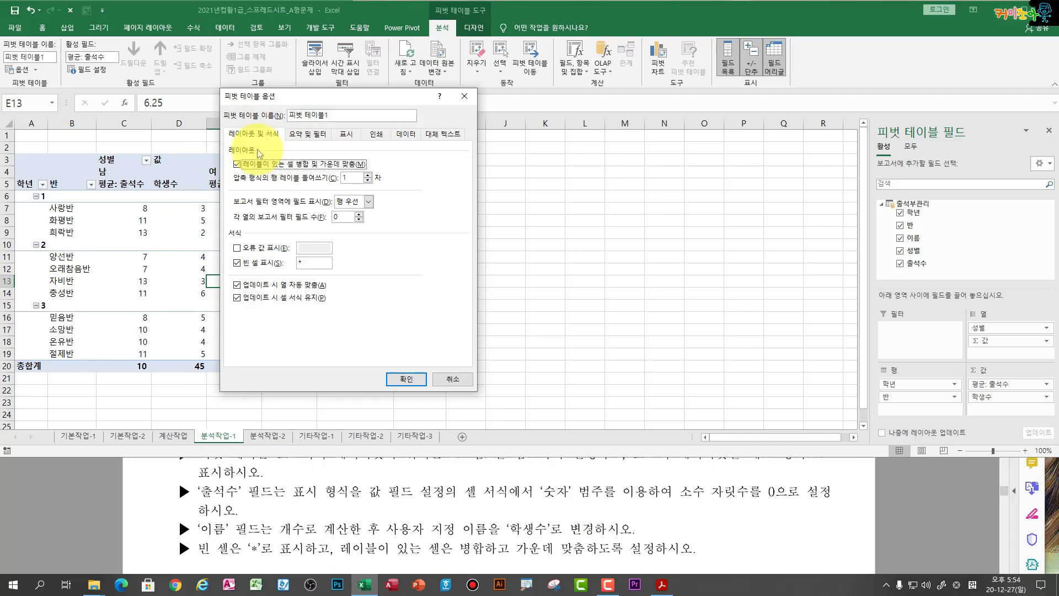
click(407, 379)
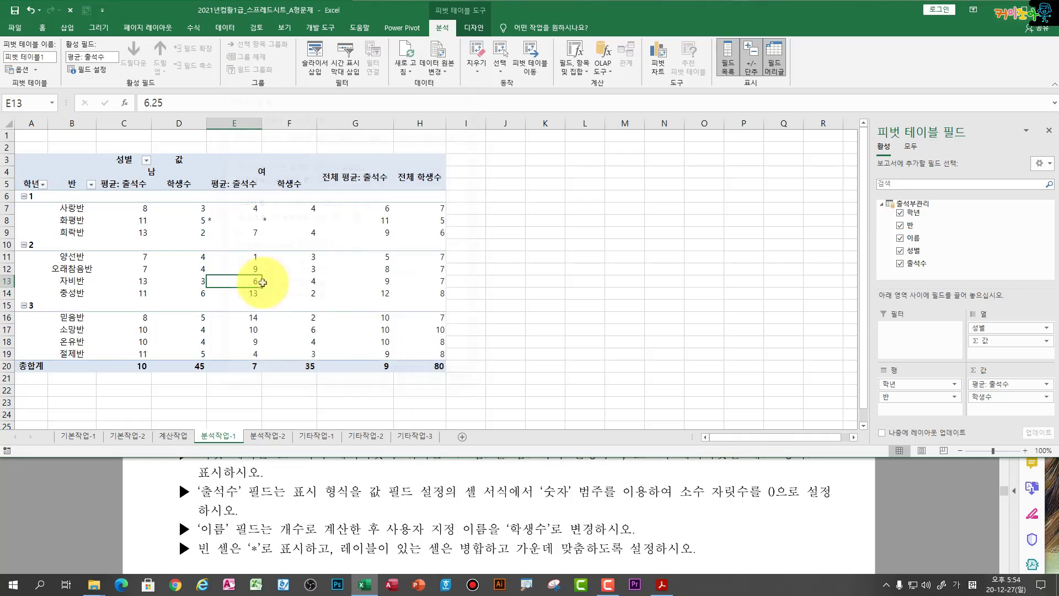
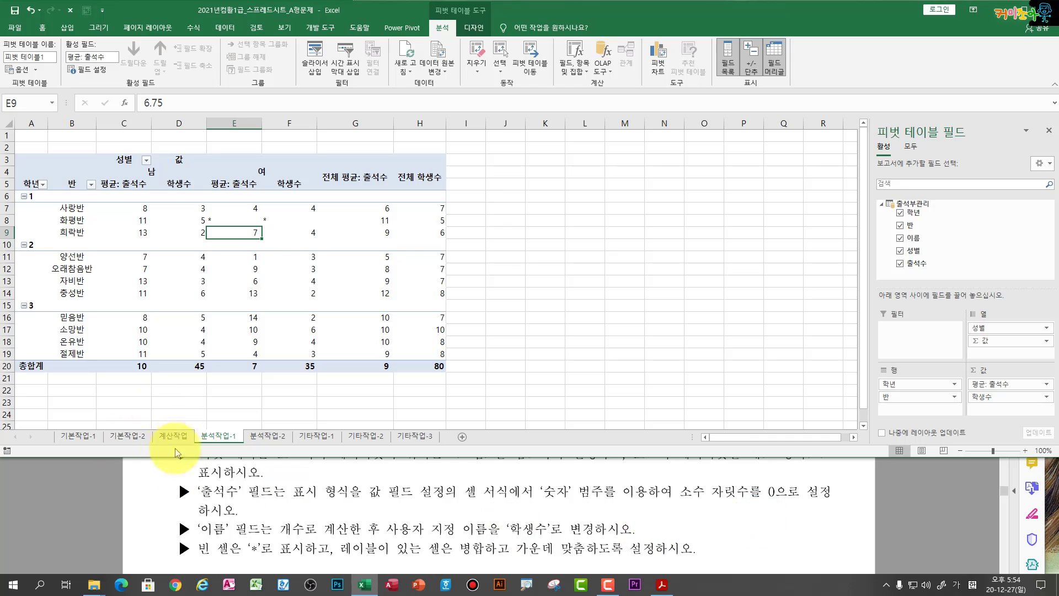
Step: Go to the 분석작업-2 sheet and look over the 표1 data against the task instructions
click(268, 436)
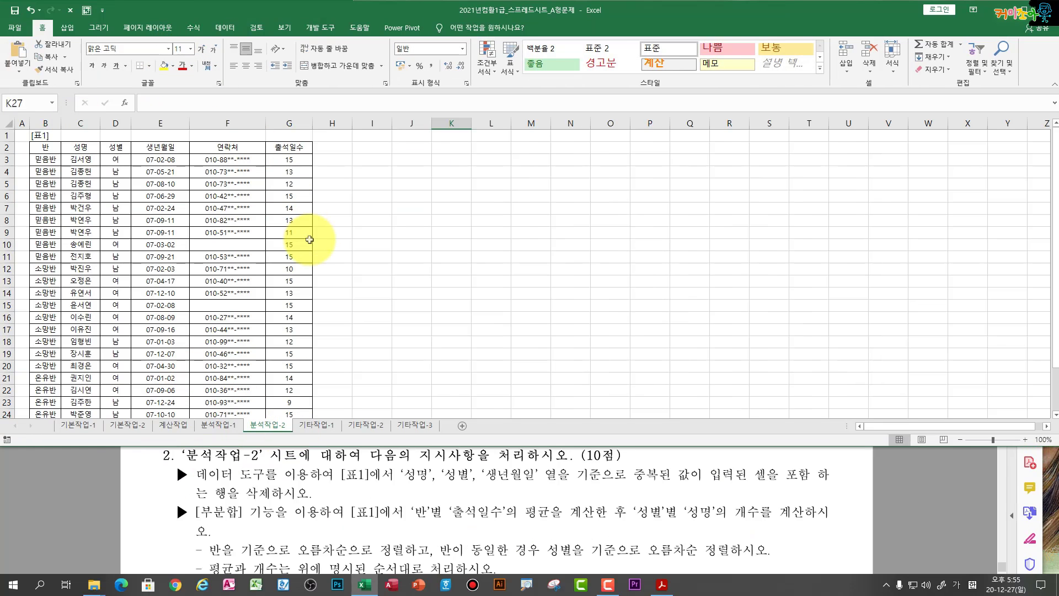
click(242, 260)
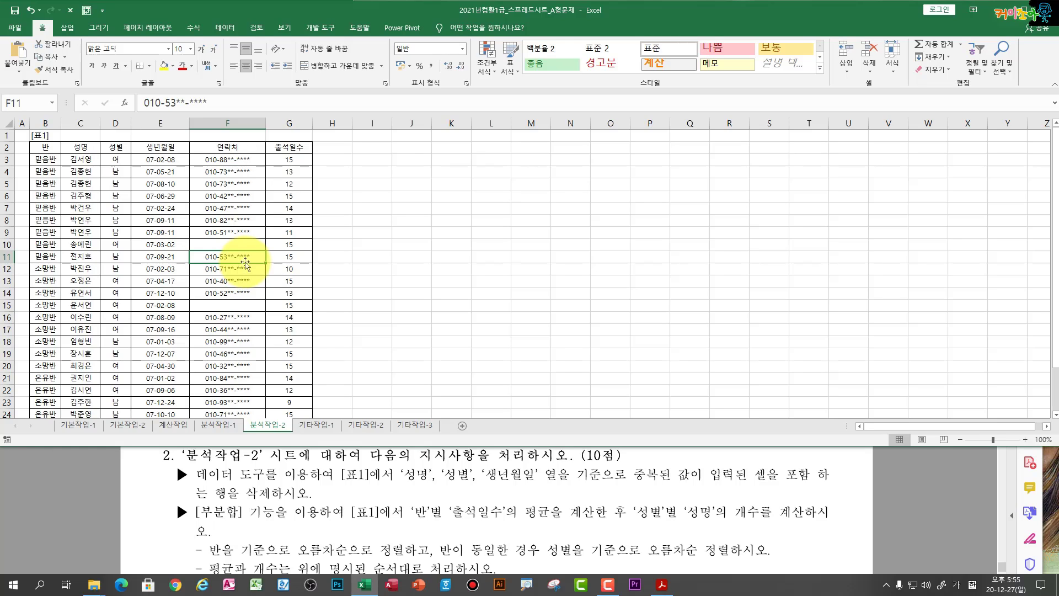
click(166, 299)
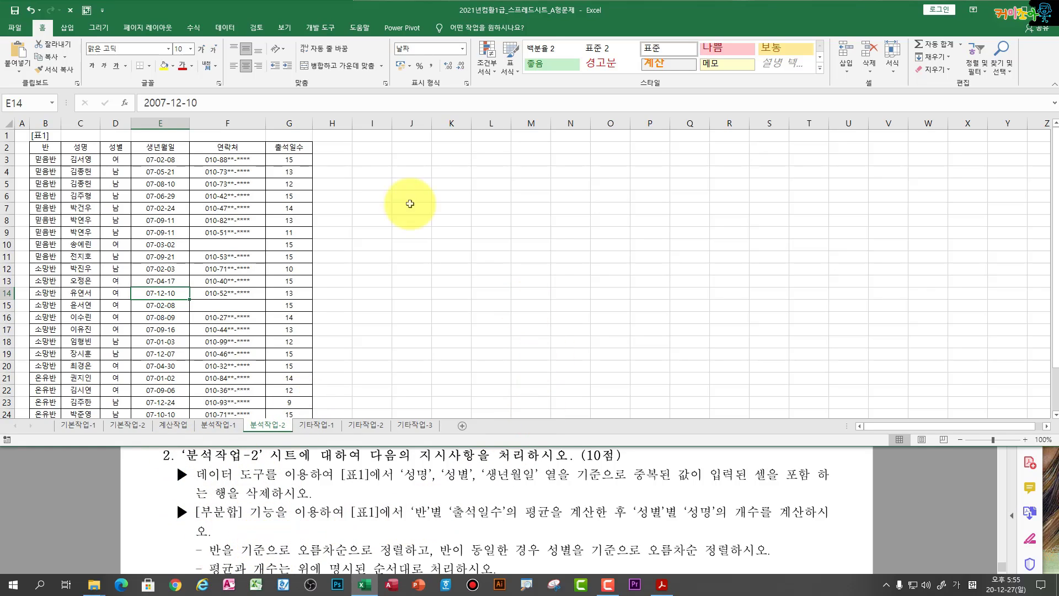
click(118, 205)
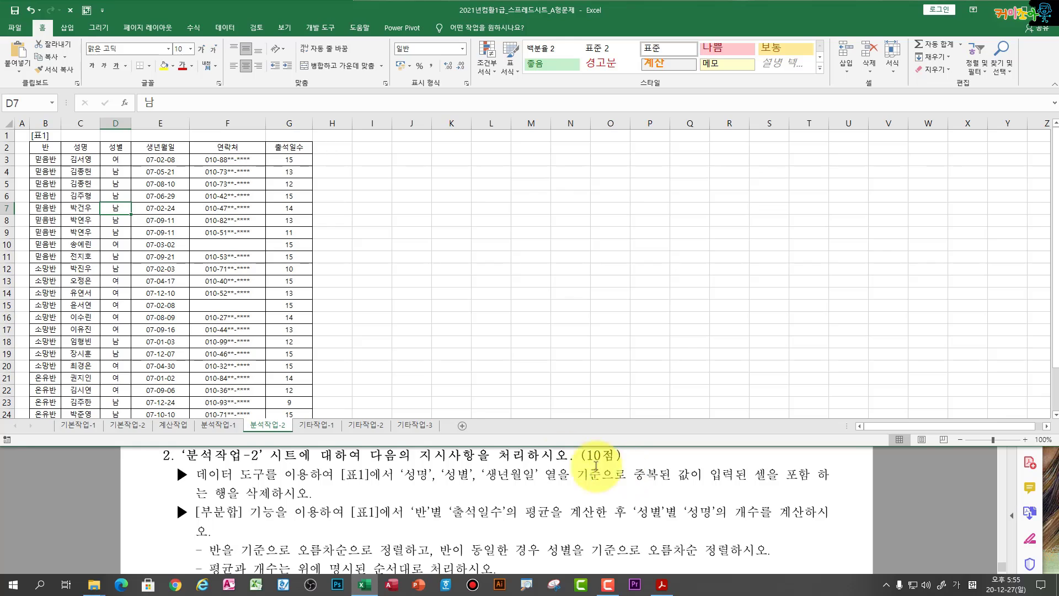
click(115, 197)
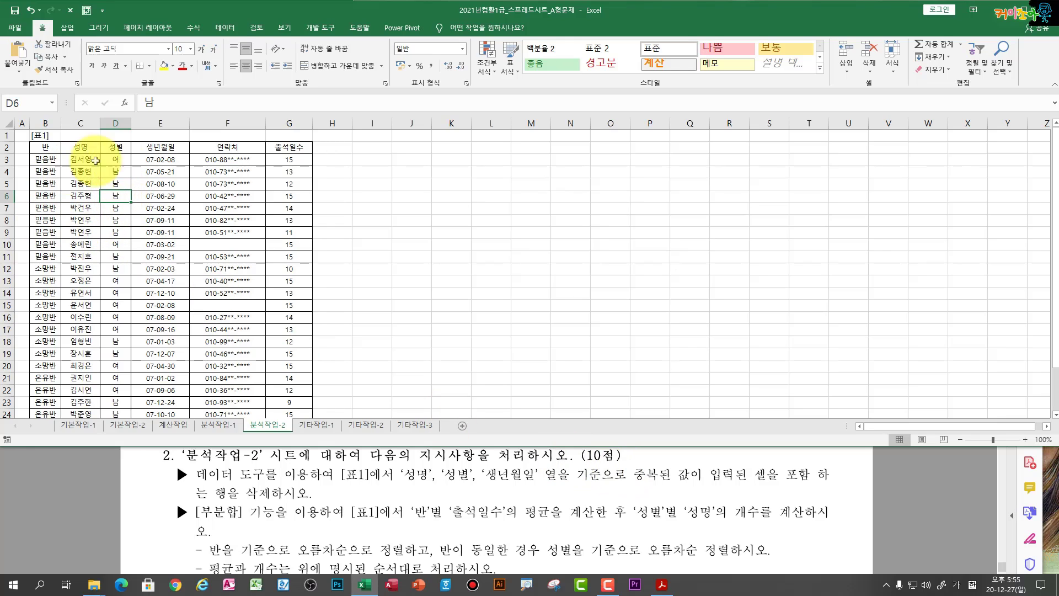
Step: Remove duplicate rows from 표1 based only on the 성명, 성별 and 생년월일 columns
click(226, 30)
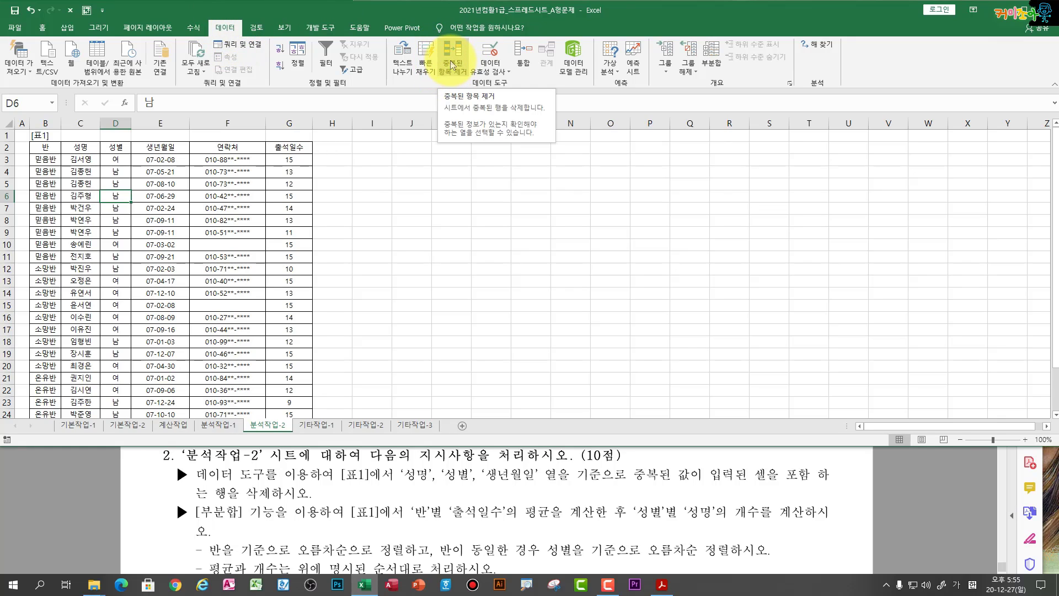
click(80, 172)
click(214, 197)
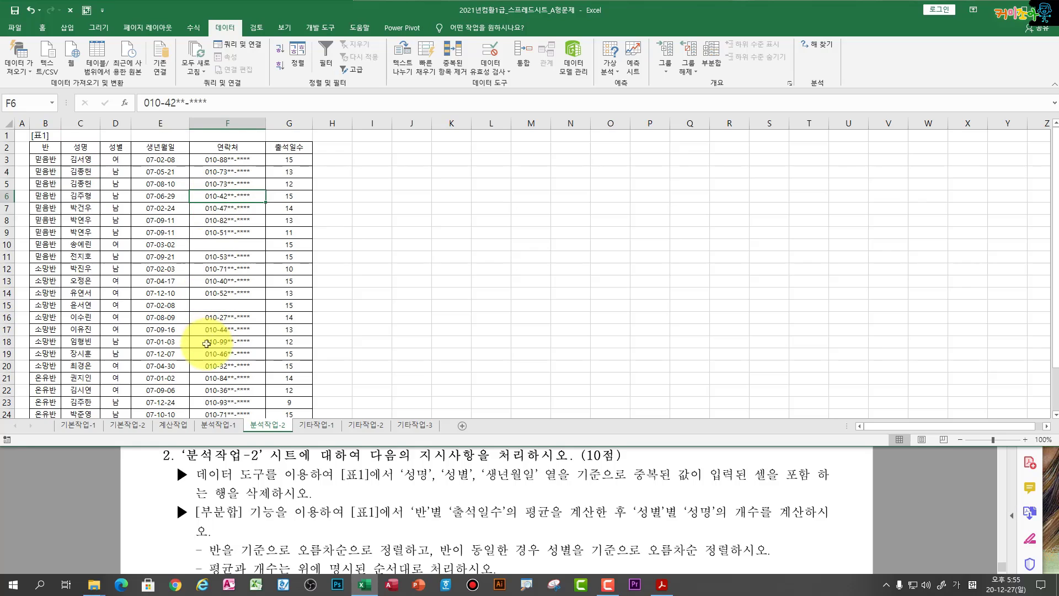
click(207, 343)
click(141, 340)
click(453, 53)
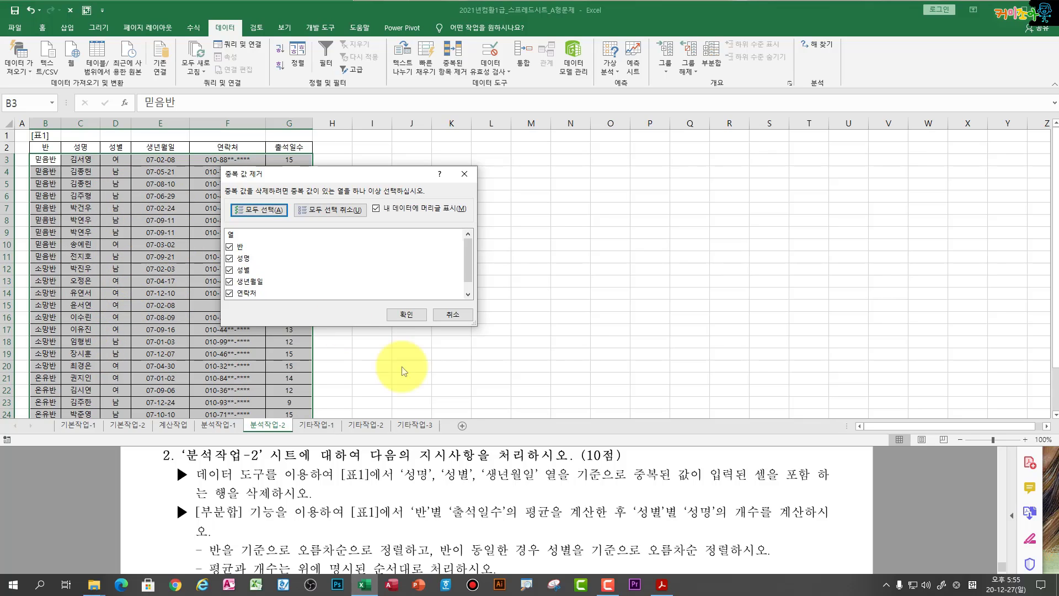
click(230, 247)
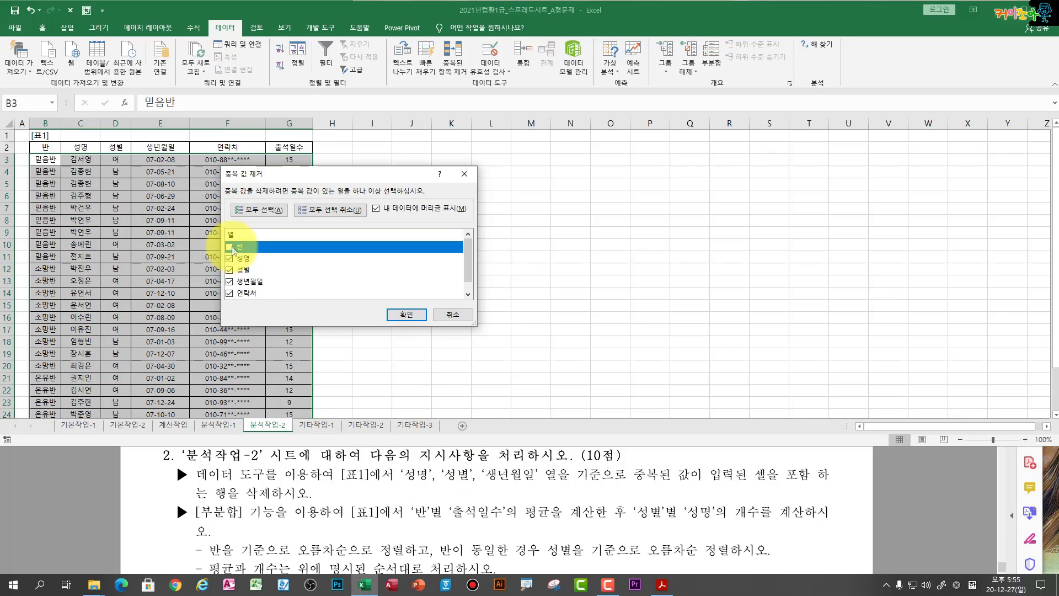
click(230, 293)
click(230, 298)
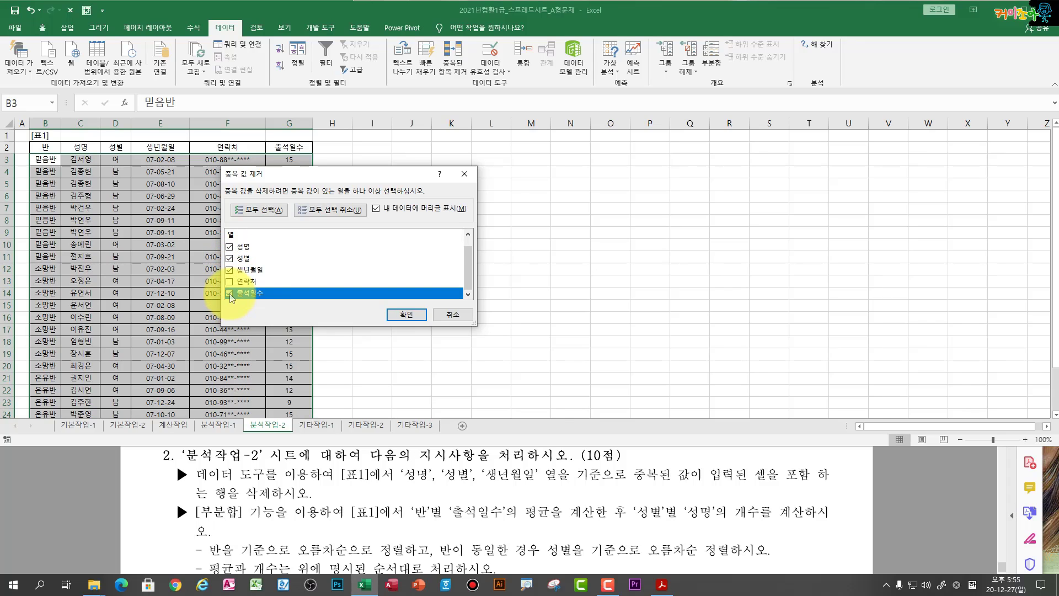
scroll(231, 298, up, 1)
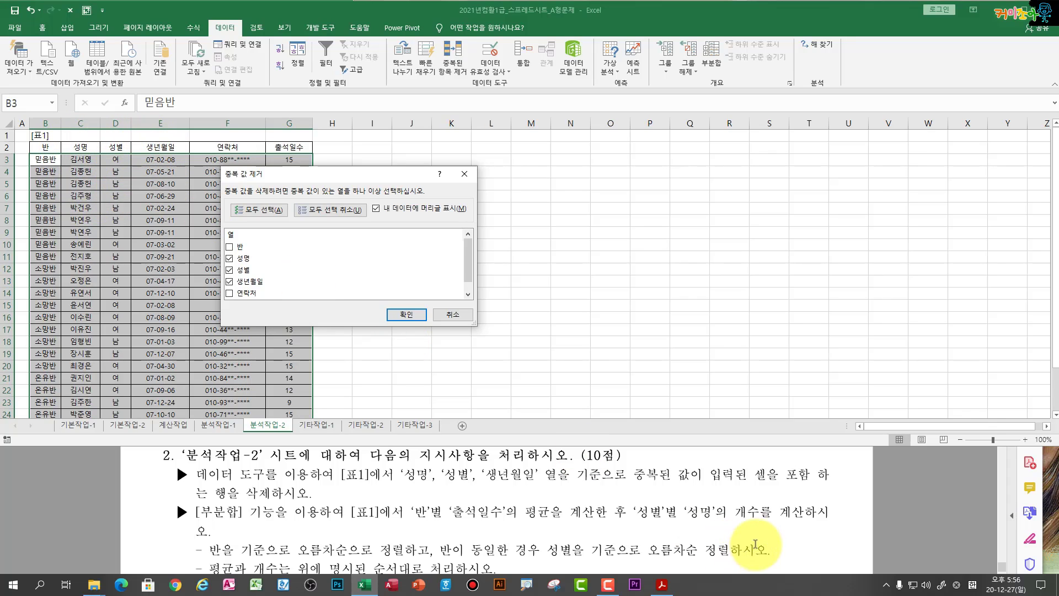
click(412, 315)
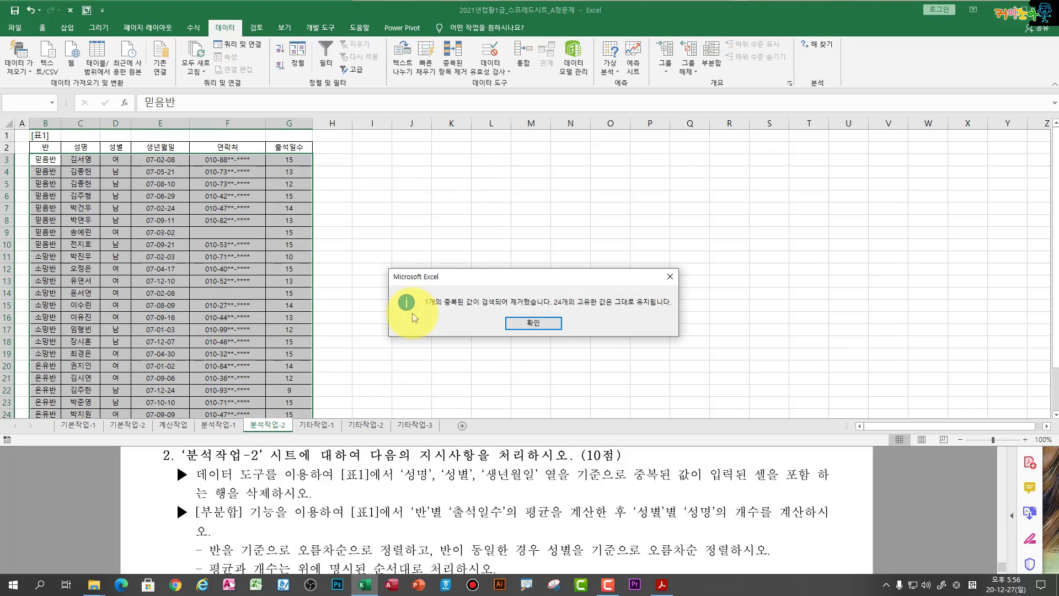
click(526, 324)
Step: Examine the remaining 표1 rows and the sorting and subtotal instructions for this sheet
click(83, 245)
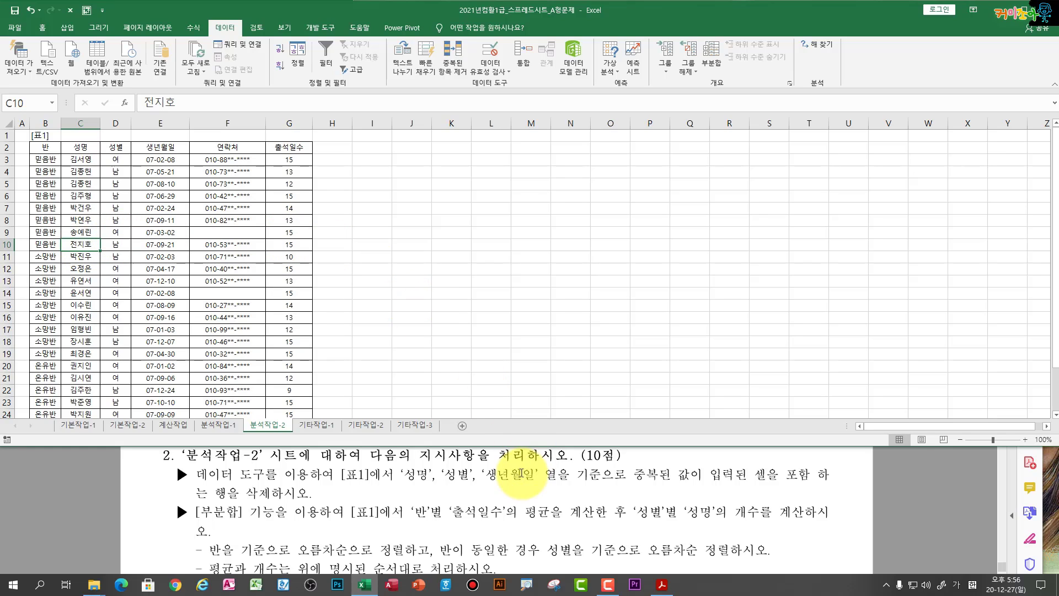
click(194, 234)
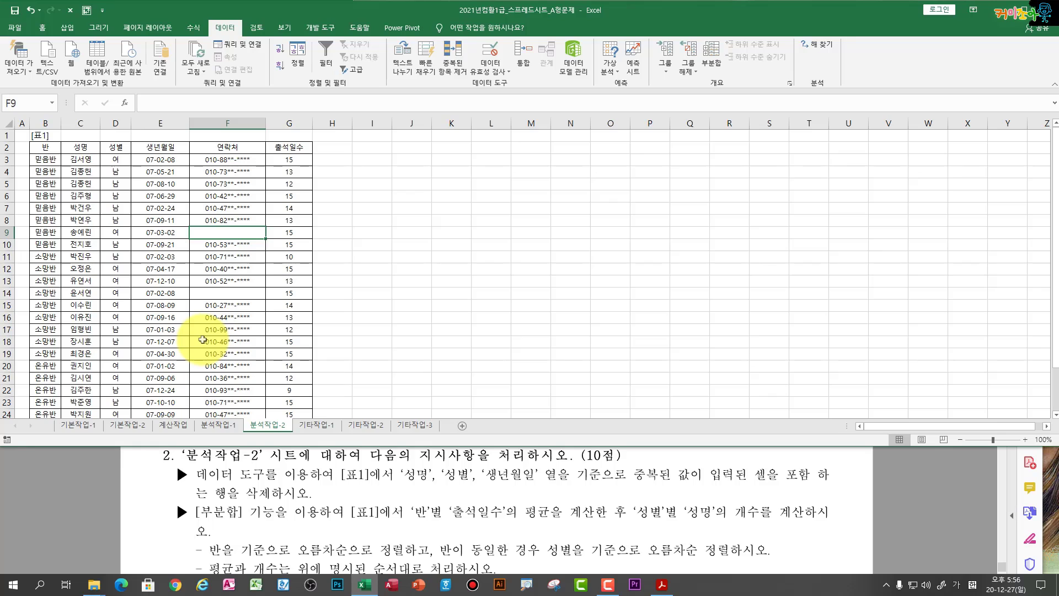
scroll(203, 339, down, 5)
scroll(202, 339, up, 5)
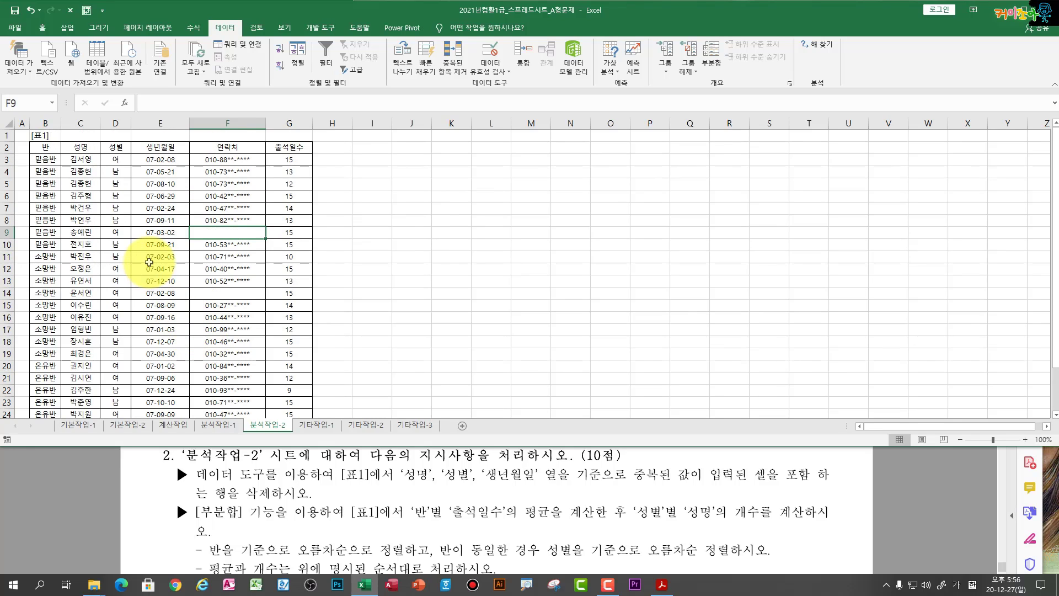
click(157, 258)
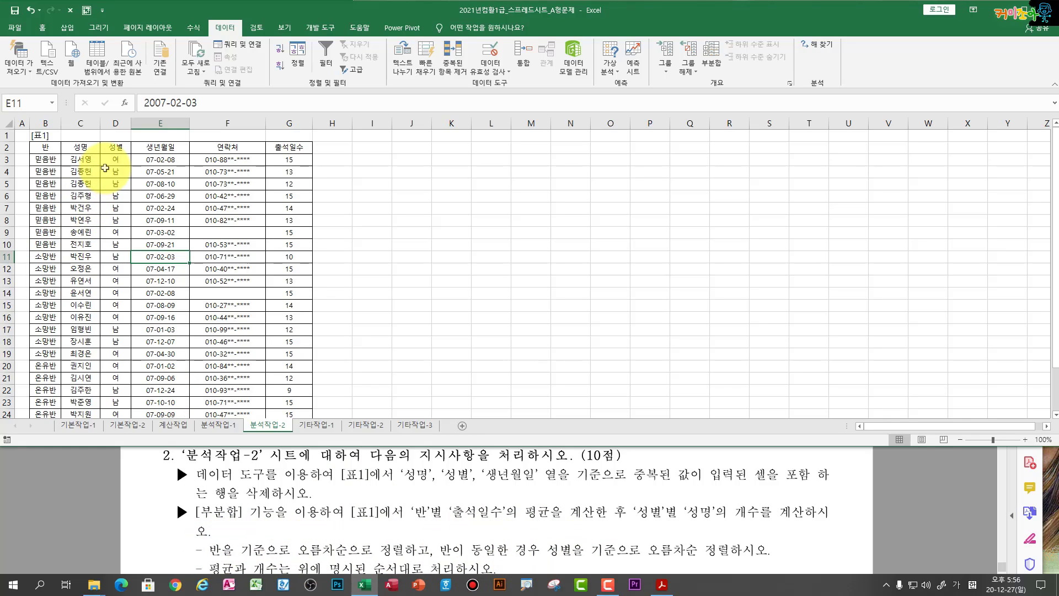
click(81, 196)
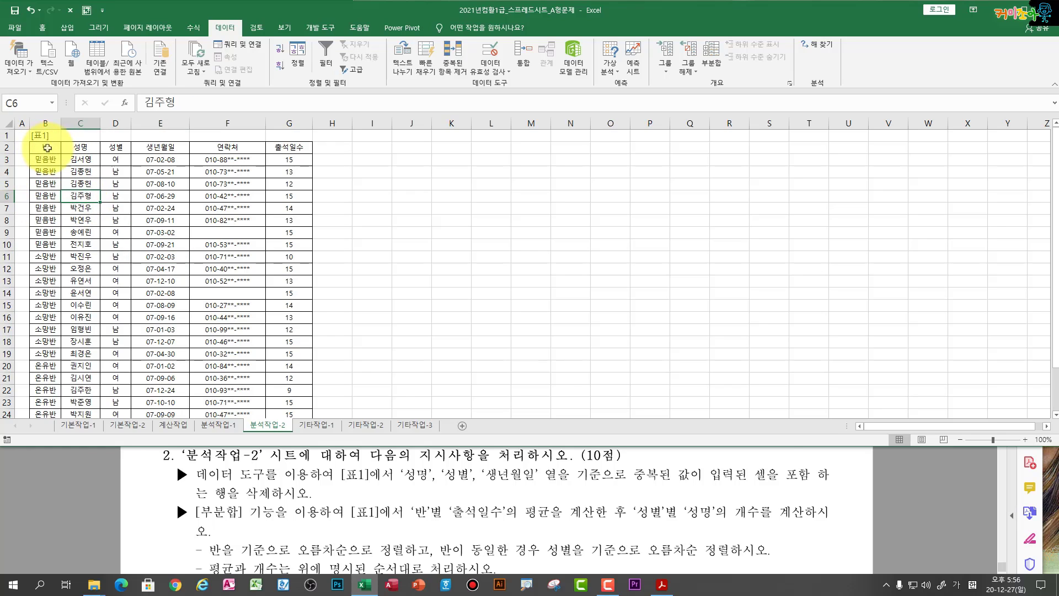
drag(50, 147, 279, 367)
Step: Sort 표1 by 반 in ascending order, with 성별 in ascending order as the second criterion
click(212, 340)
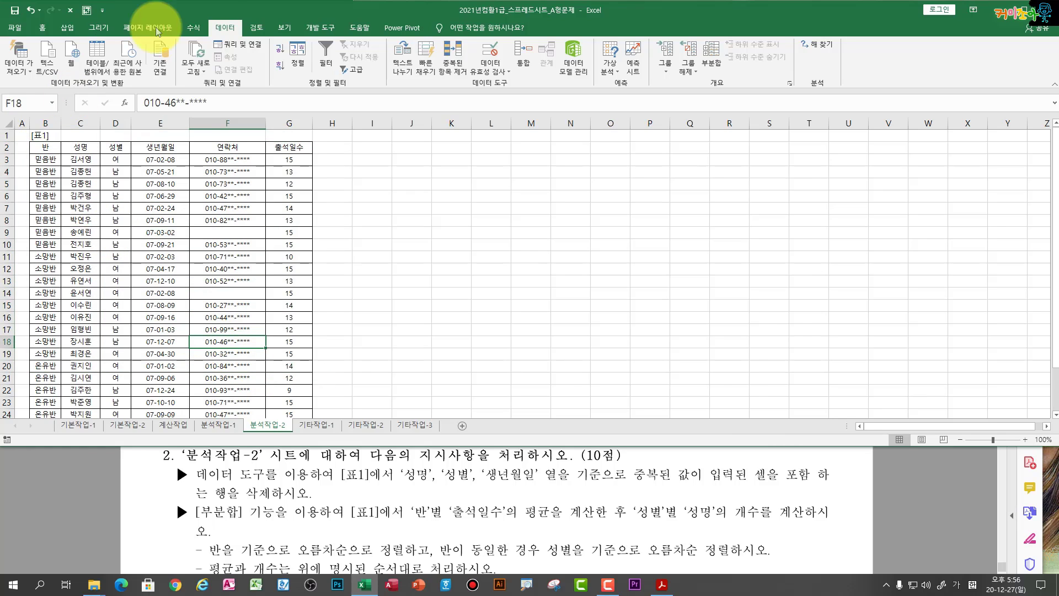
click(297, 52)
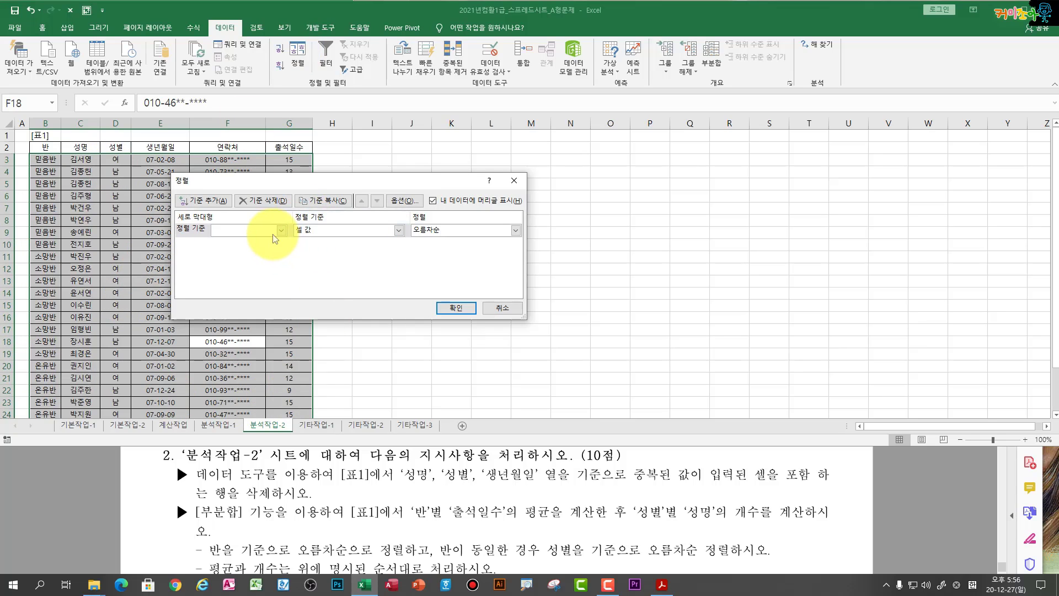
click(253, 244)
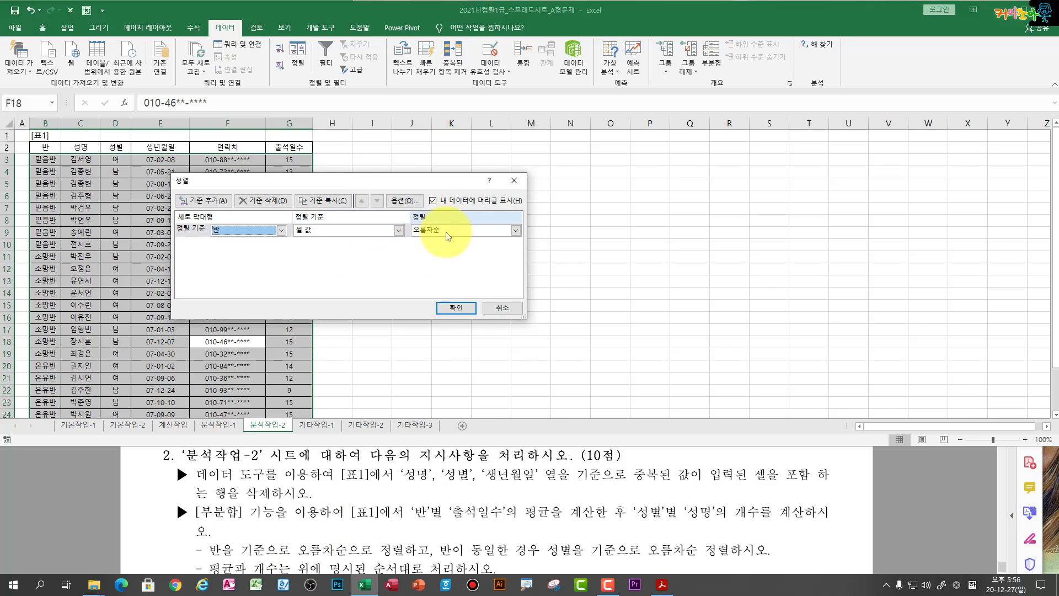
click(198, 204)
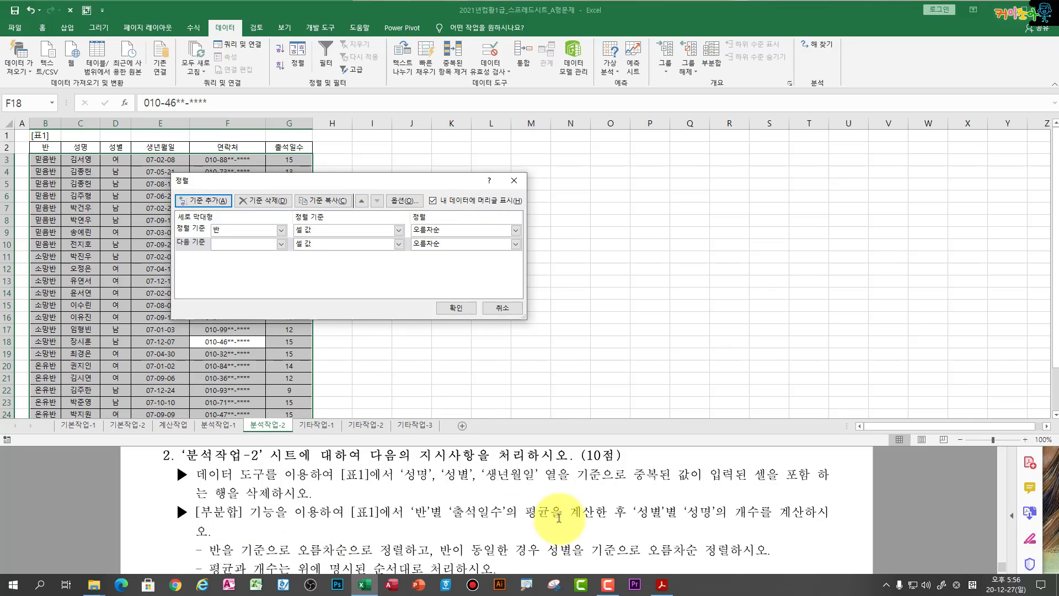
click(270, 247)
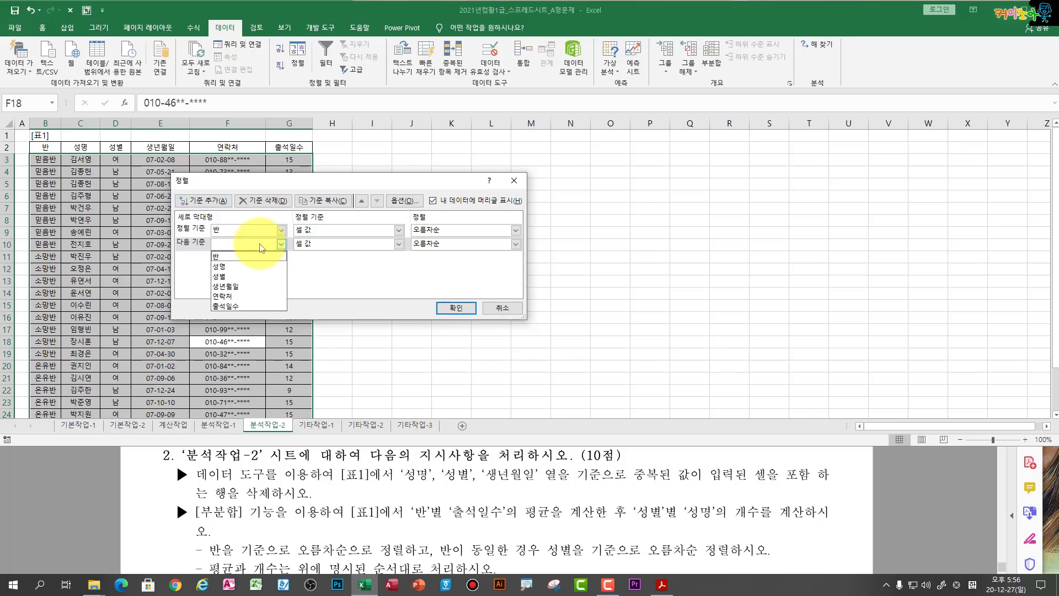
click(246, 274)
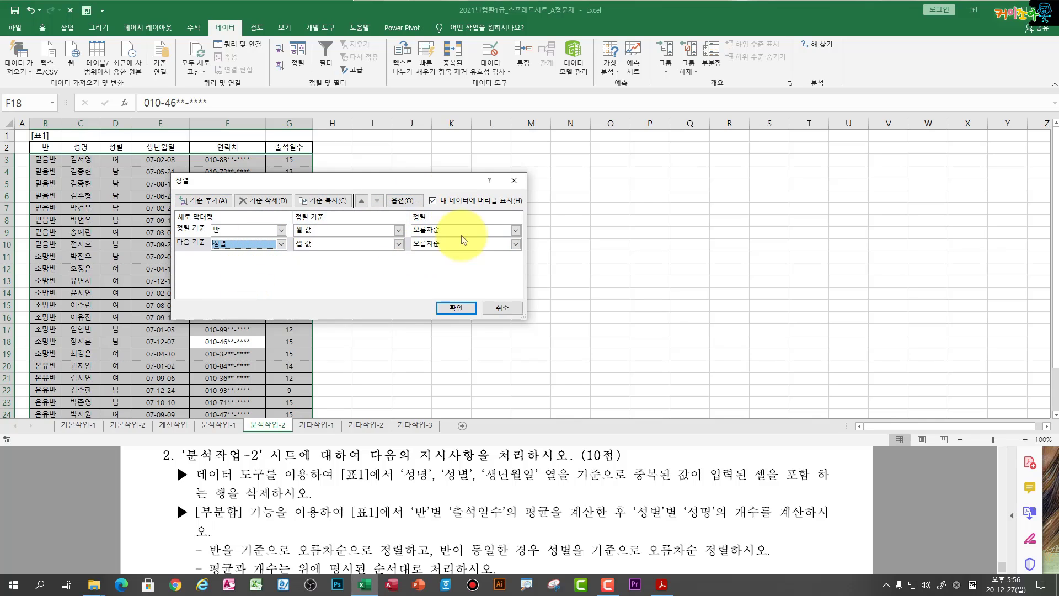
click(460, 307)
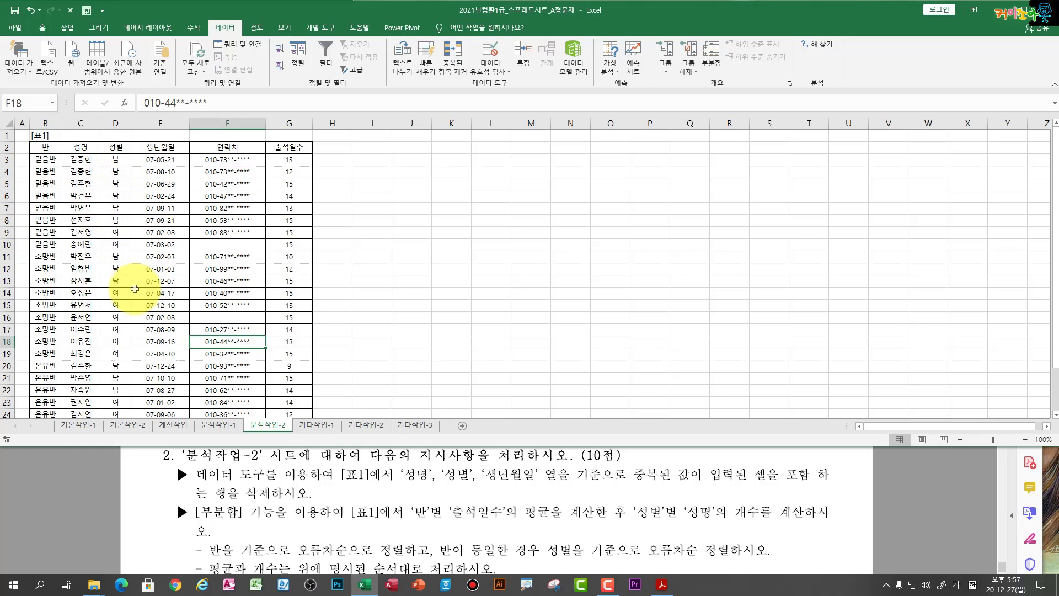
Step: Add subtotals to 표1 grouped by 반 that calculate the average (평균) of 출석일수
click(712, 62)
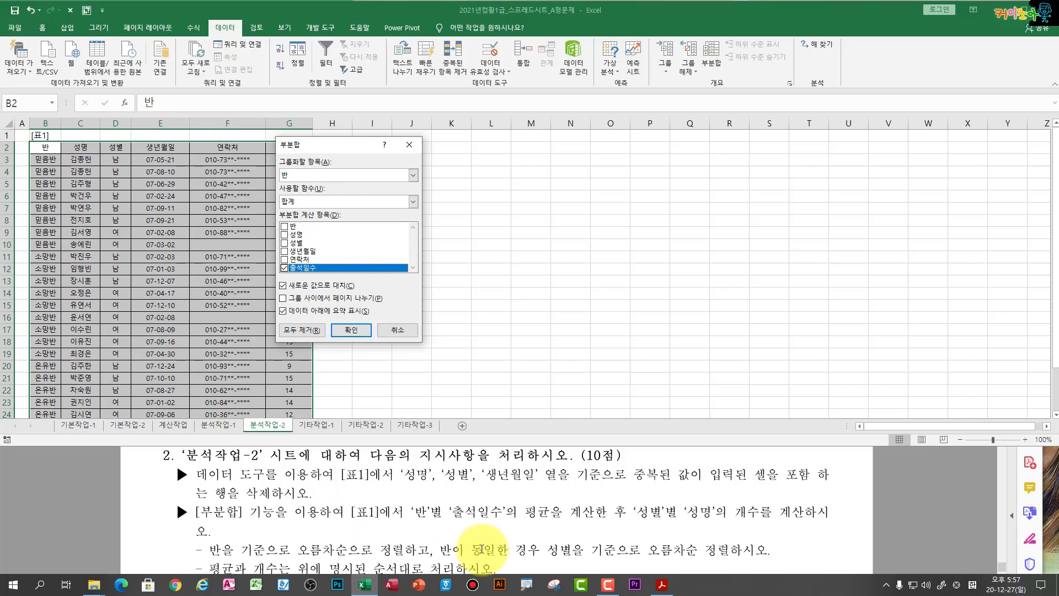
click(337, 175)
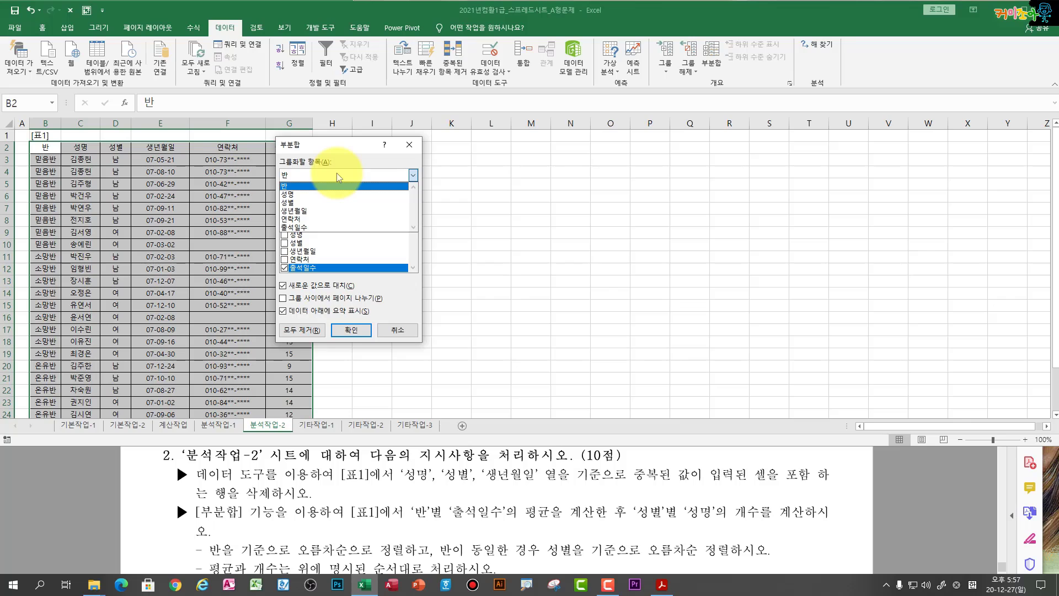
click(338, 175)
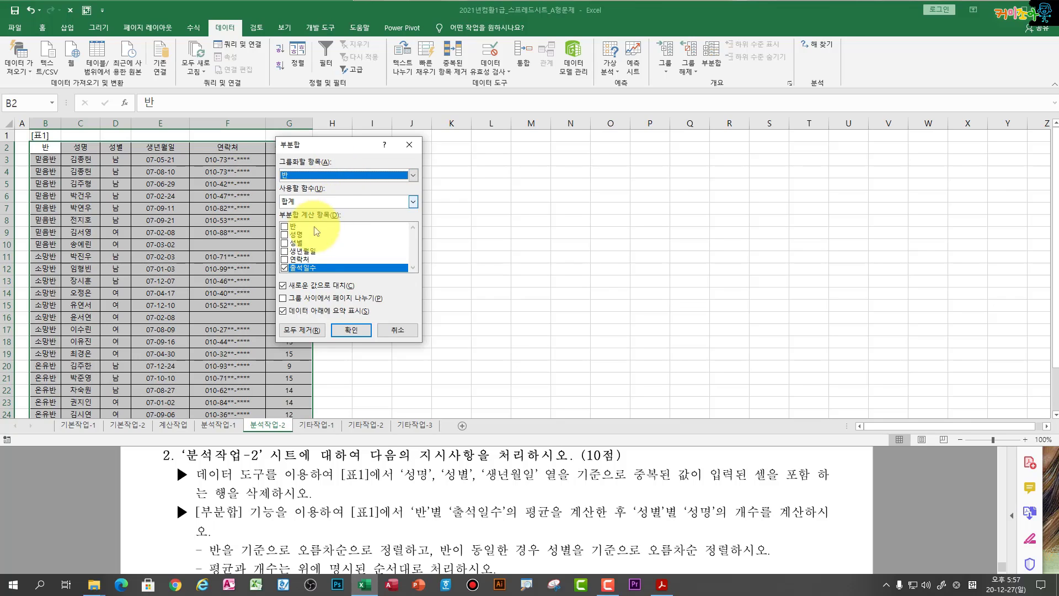
click(294, 202)
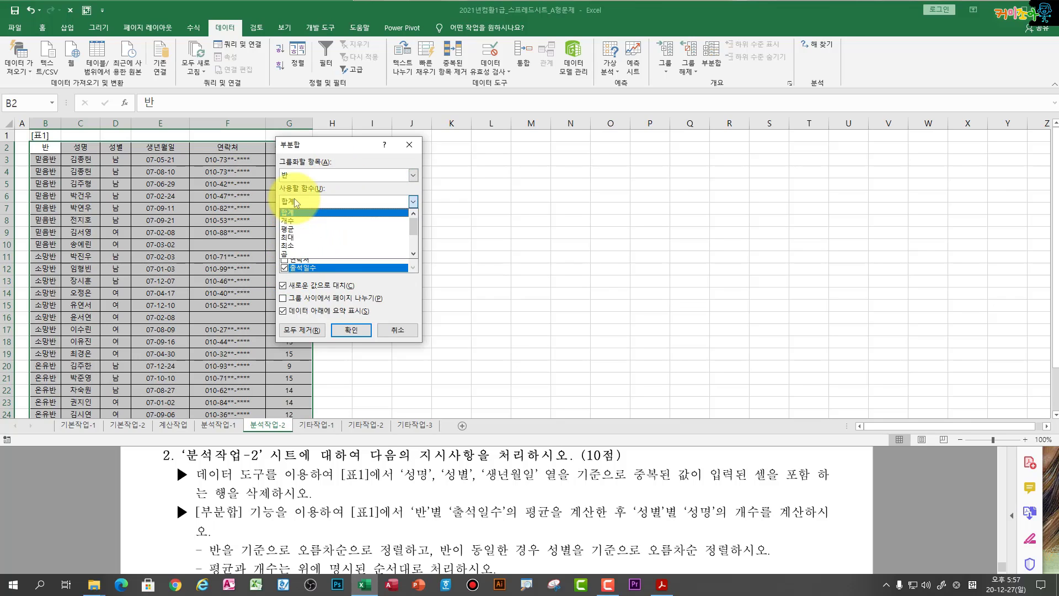
click(298, 236)
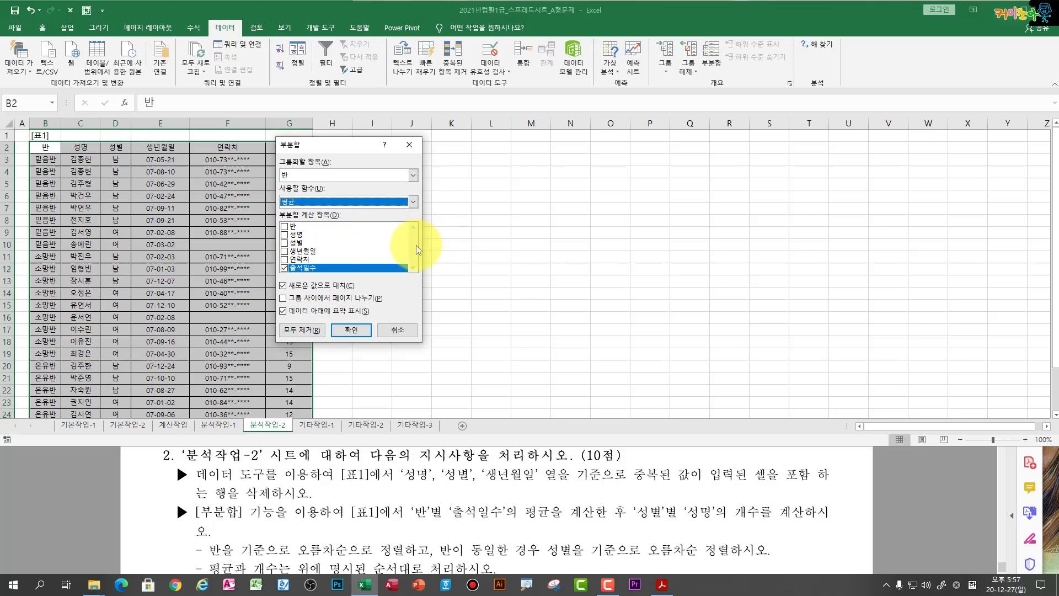
click(364, 334)
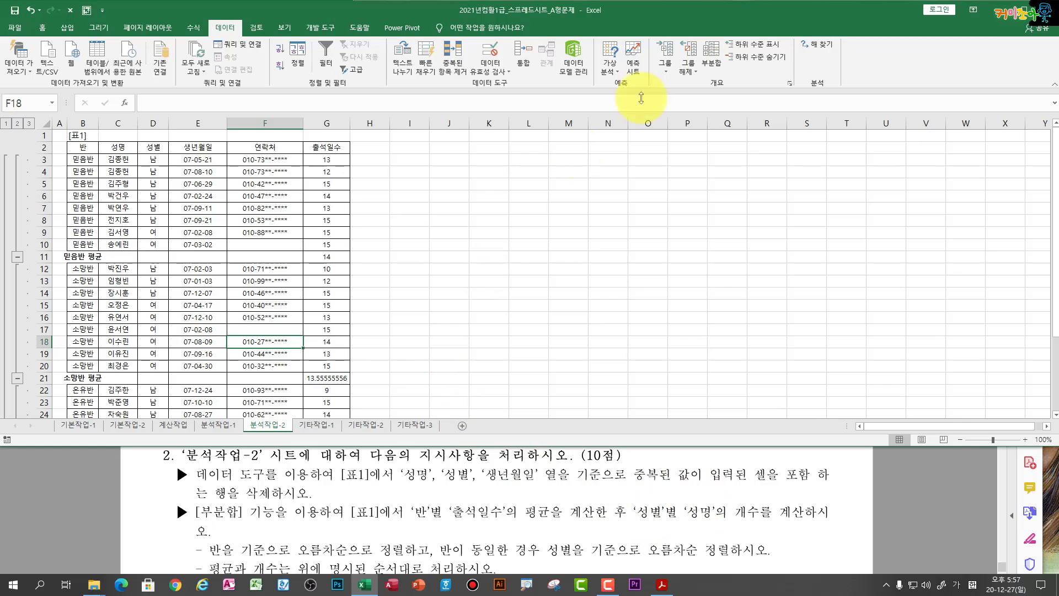
Step: Add nested subtotals to 표1 grouped by 성별 that count (개수) 성명, without replacing the existing average subtotals
click(708, 60)
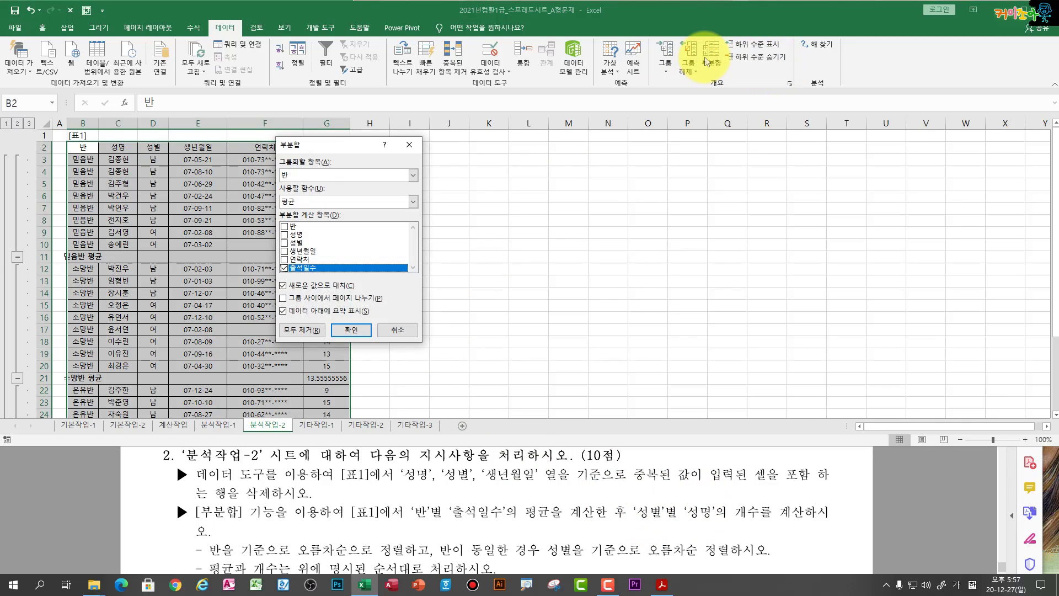
click(356, 176)
click(295, 201)
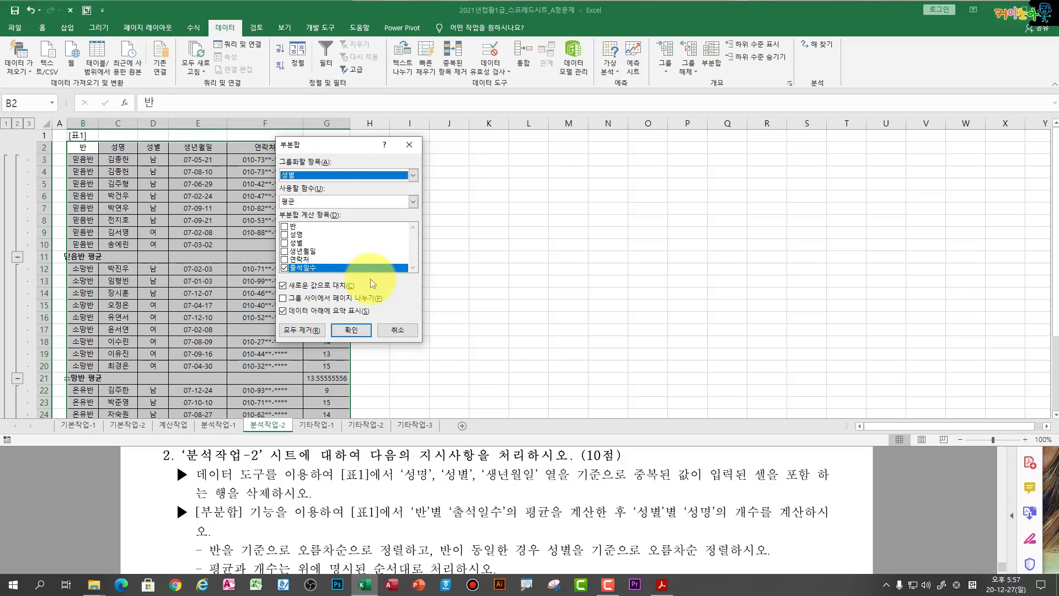
click(284, 269)
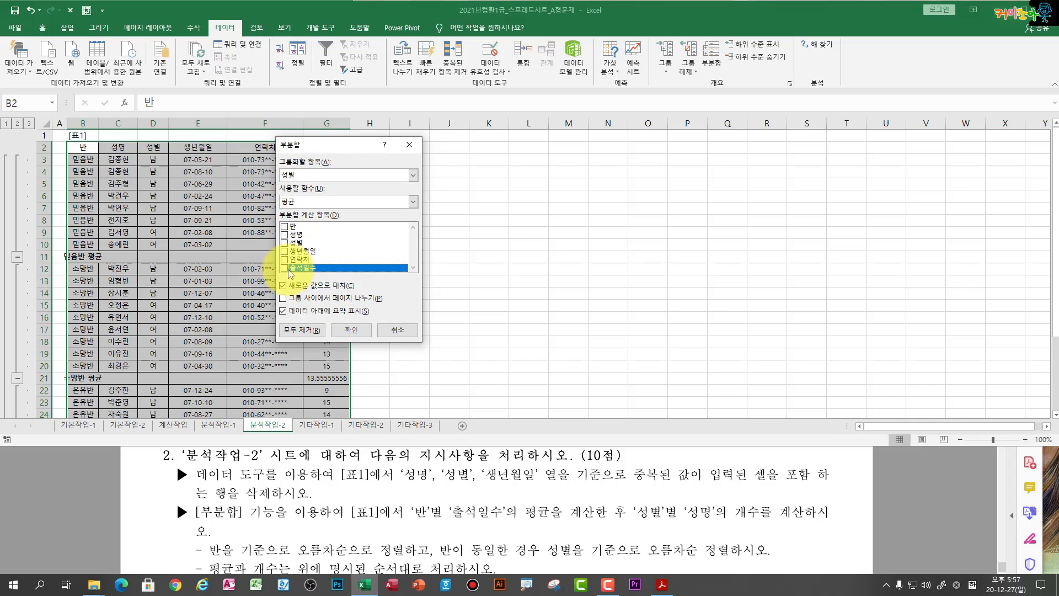
click(284, 235)
click(309, 201)
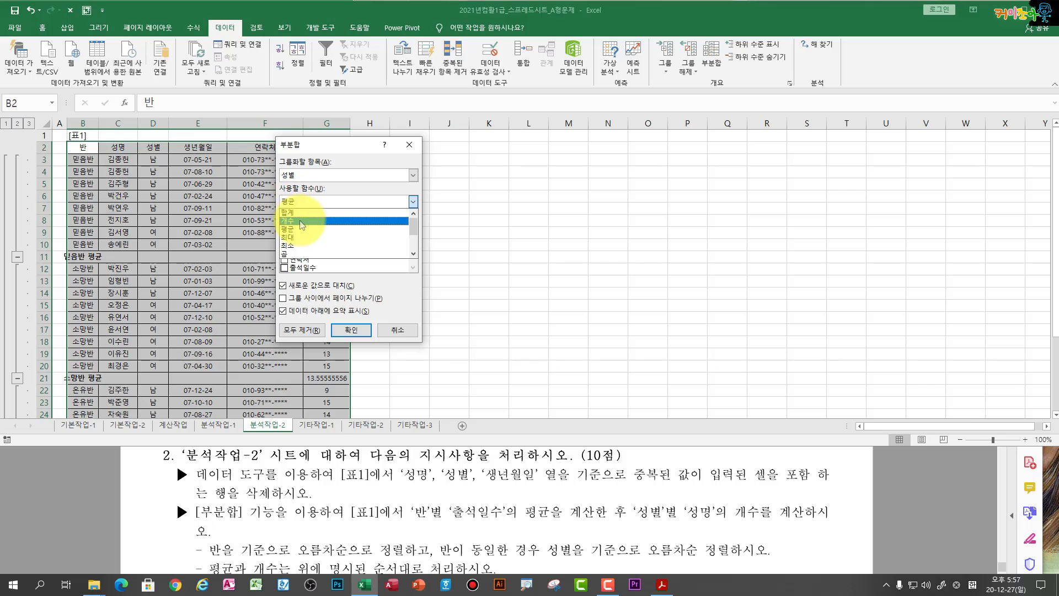
click(302, 223)
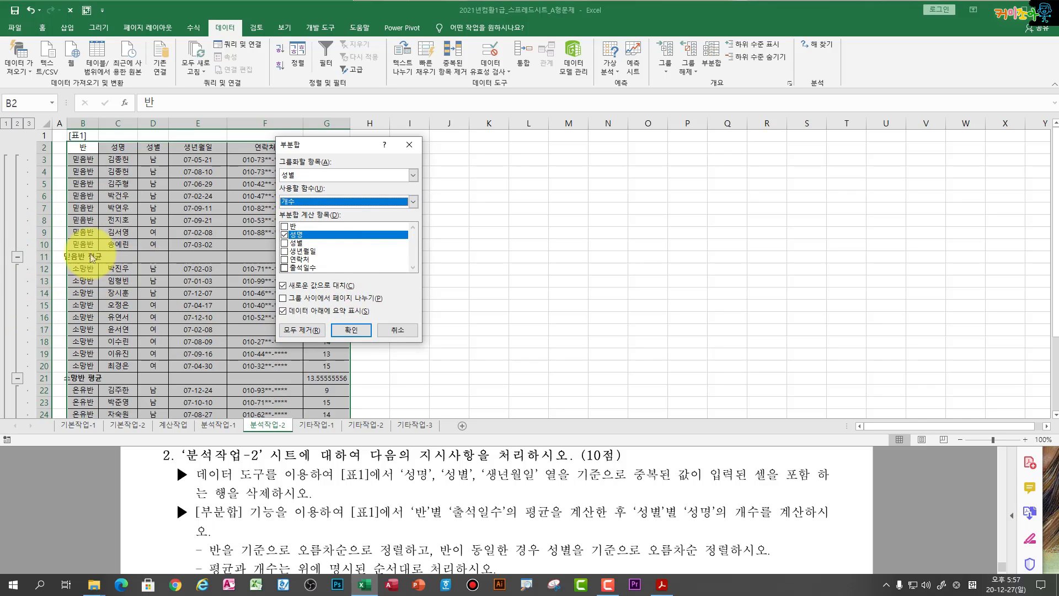
click(322, 289)
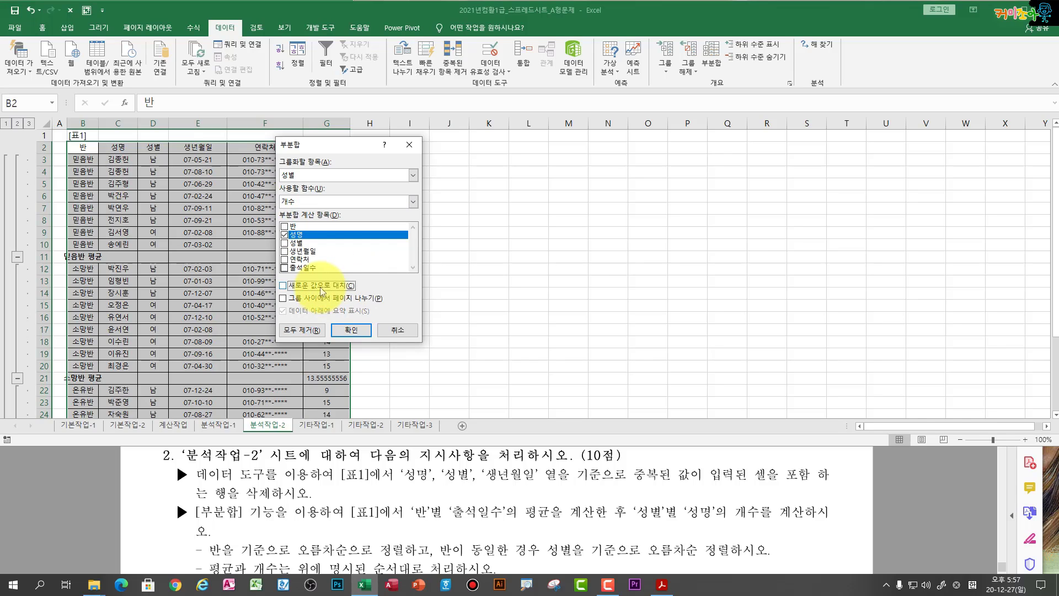
click(361, 331)
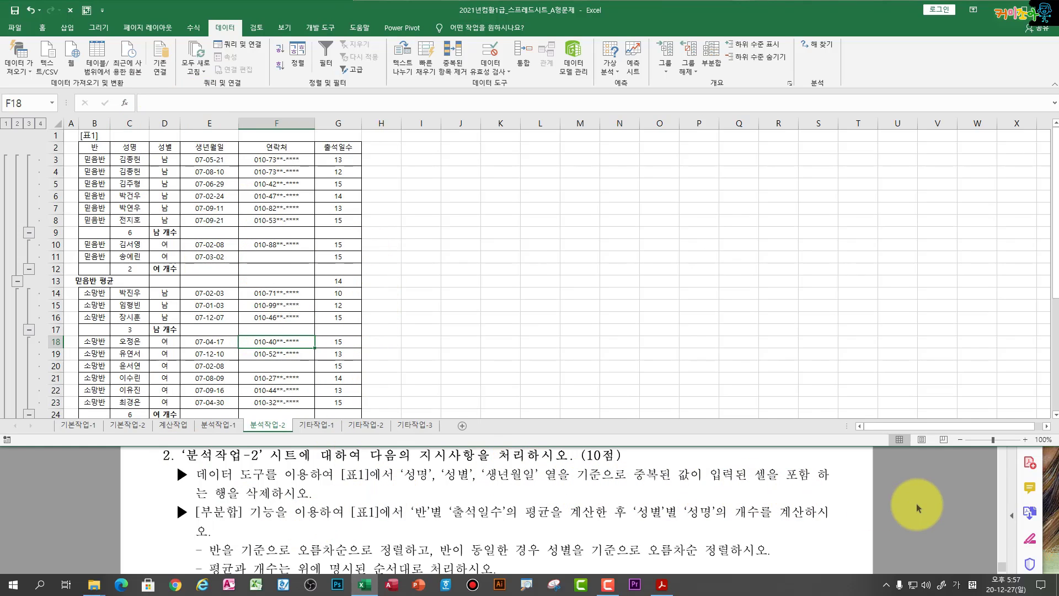
scroll(908, 500, down, 1)
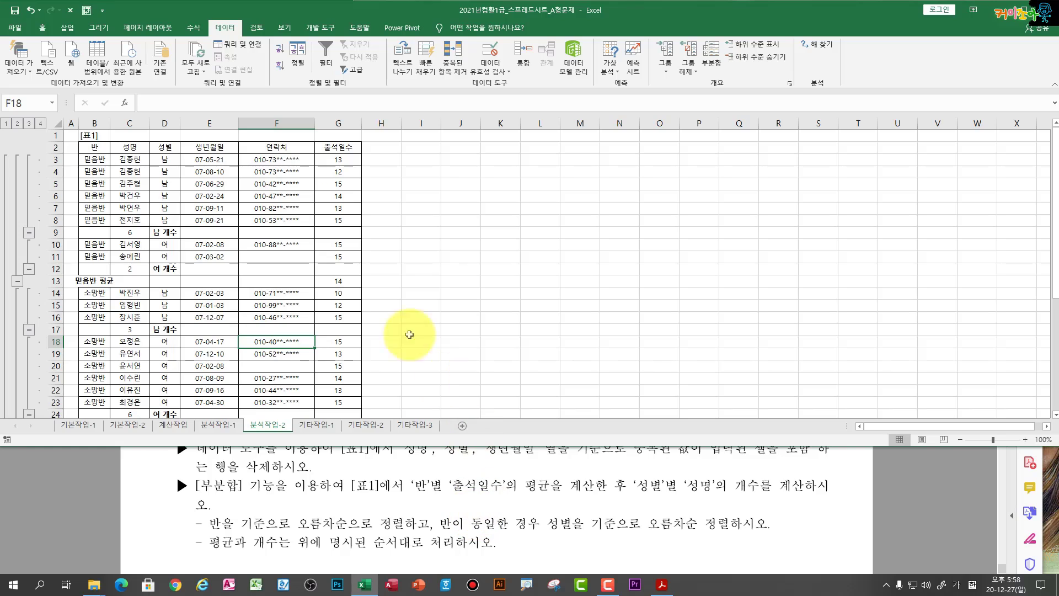
click(257, 261)
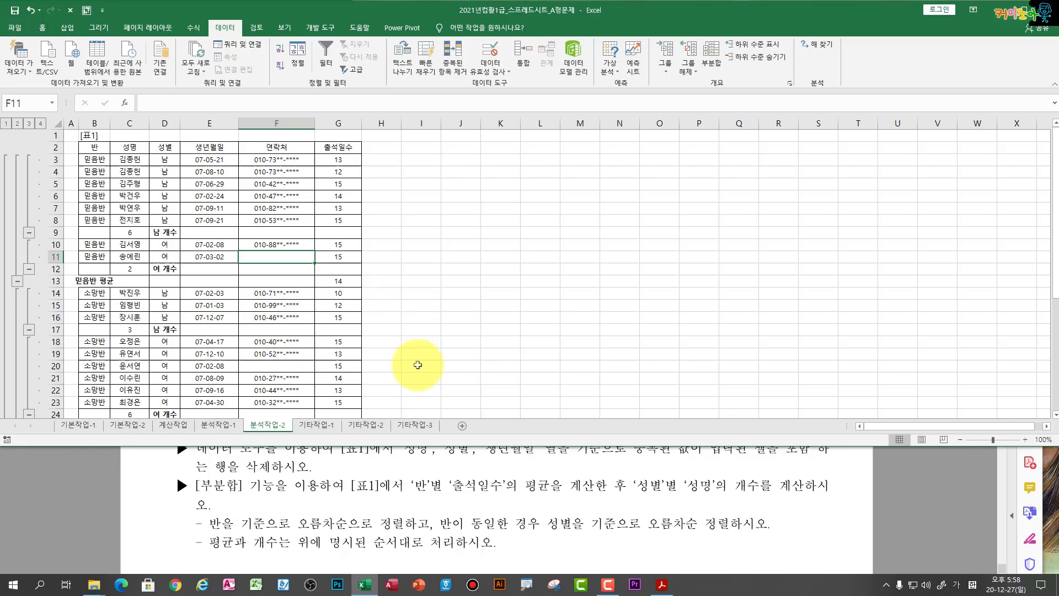
Step: Go to the 기타작업-1 sheet and select the 미국(USD) line chart
click(317, 425)
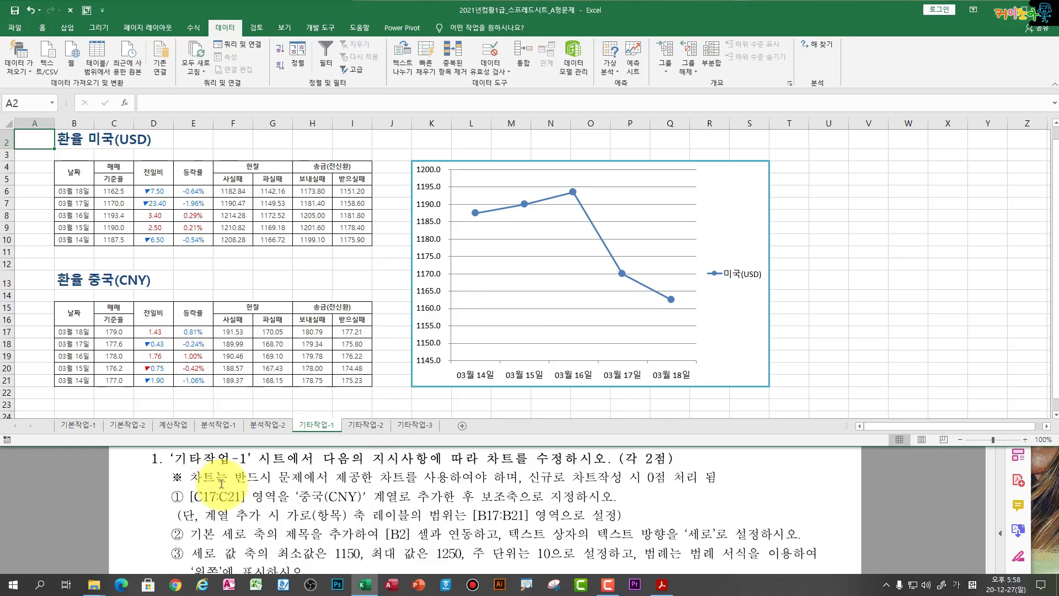
click(731, 175)
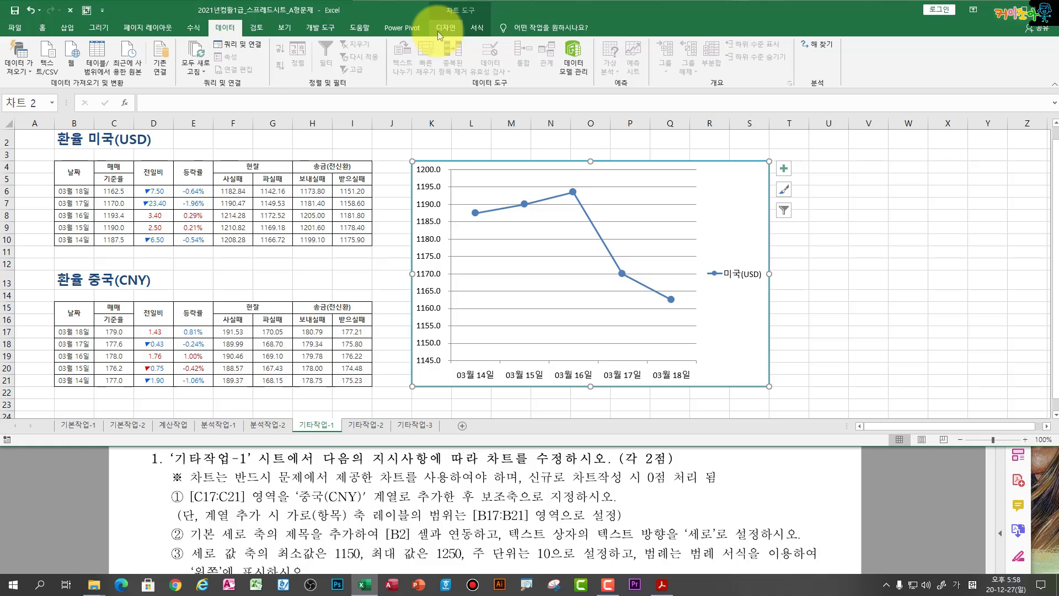
click(442, 32)
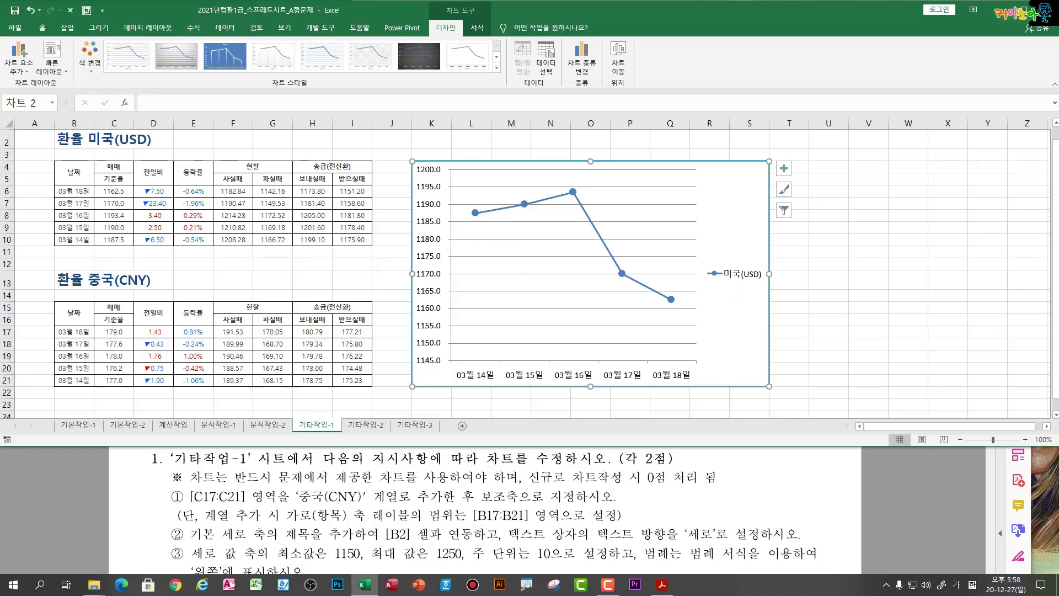
click(21, 65)
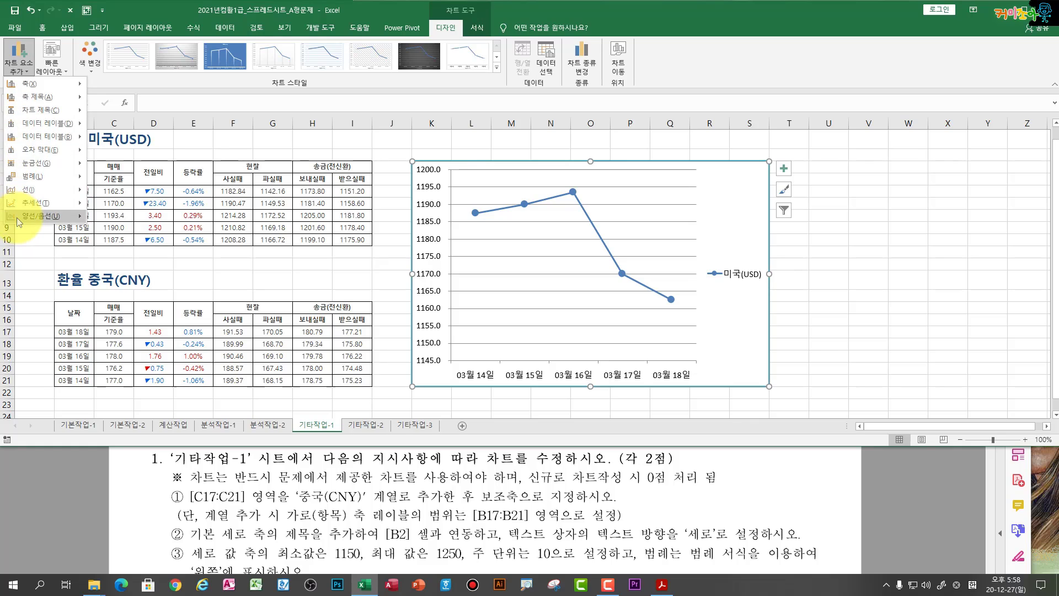
mouse_move(17, 217)
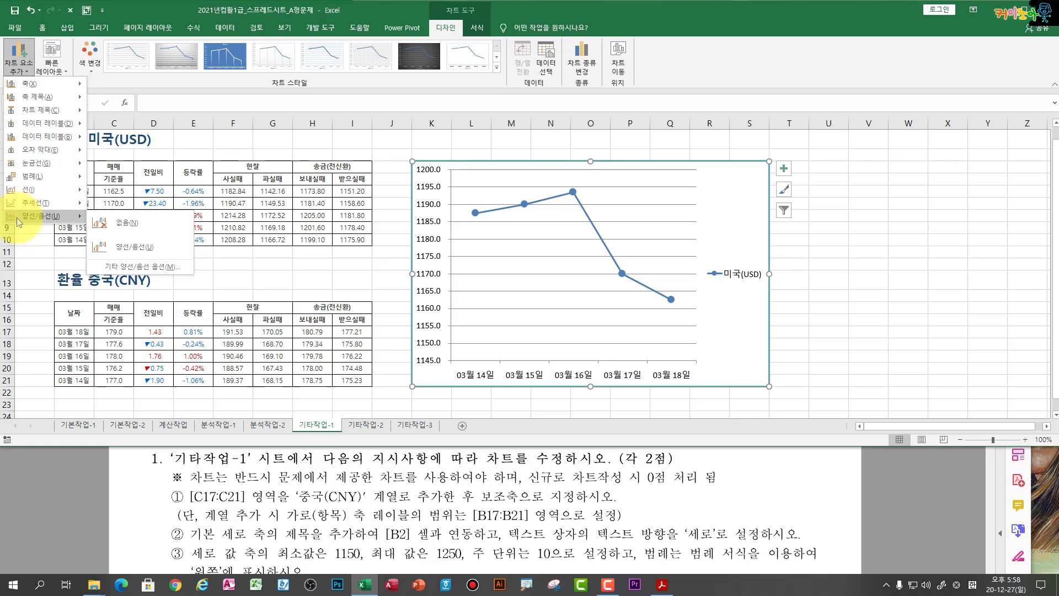
click(20, 58)
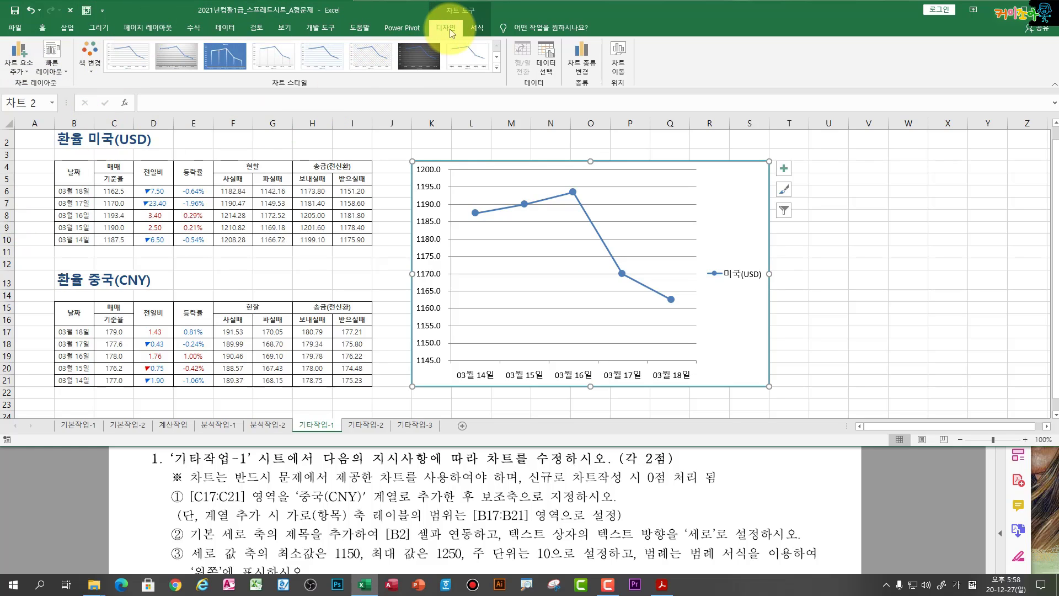
click(469, 28)
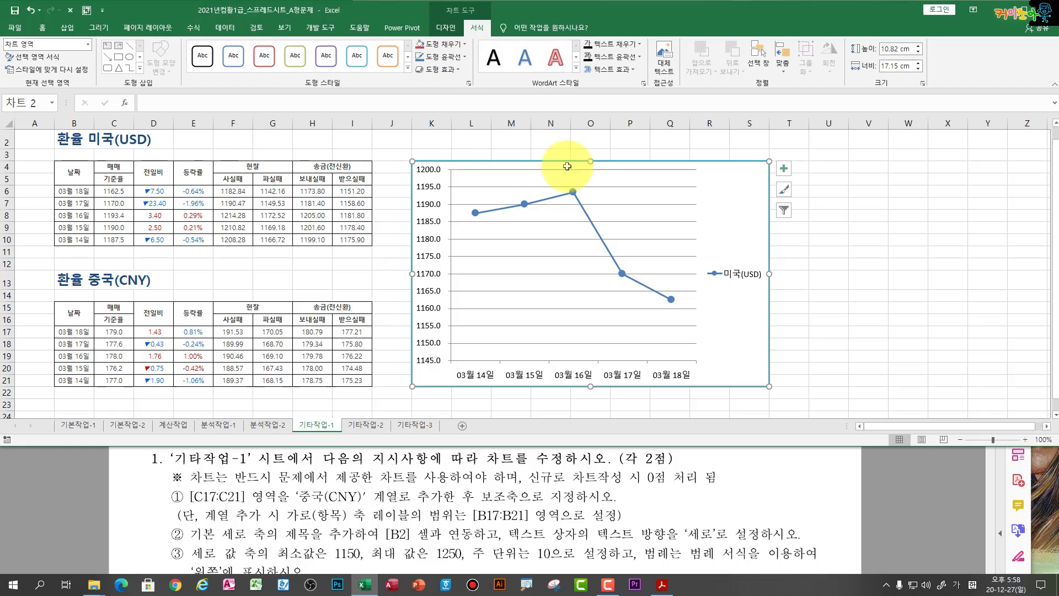
Step: Add a data series named 중국(CNY) to the chart, using C17:C21 as its values
click(442, 32)
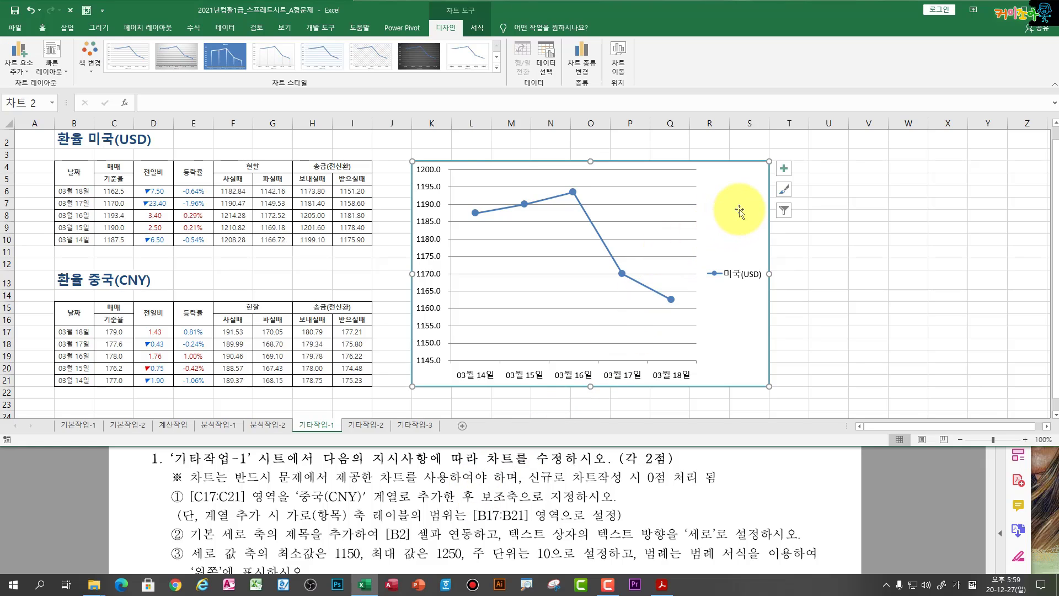
click(545, 58)
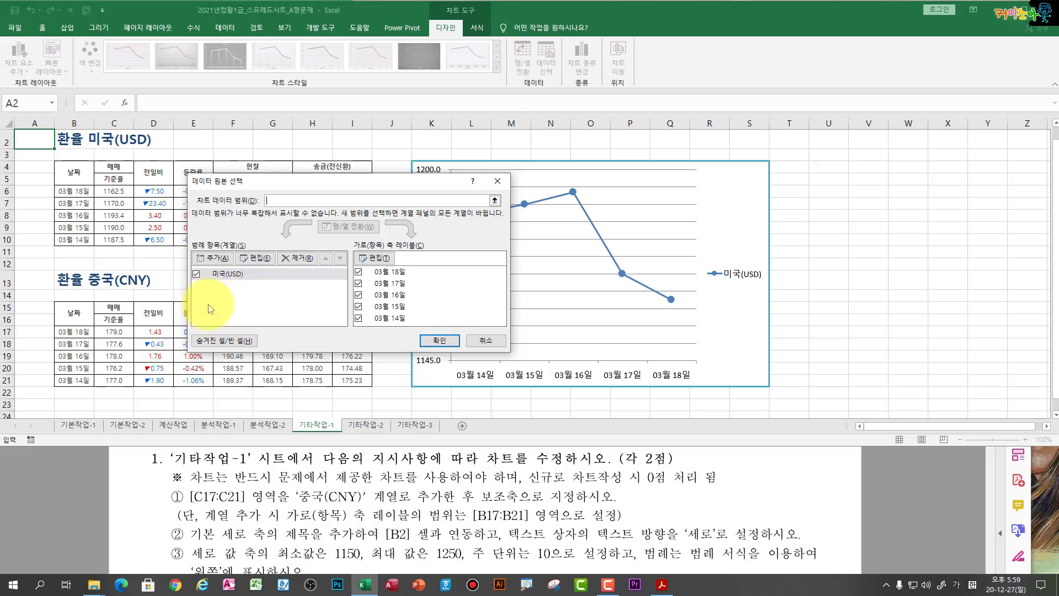
click(204, 258)
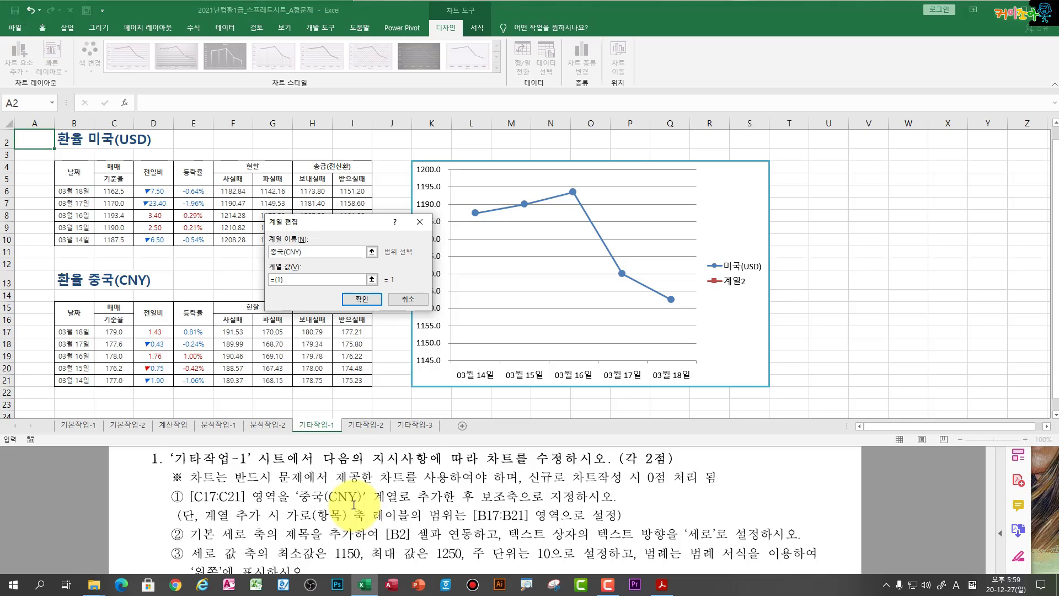
click(292, 281)
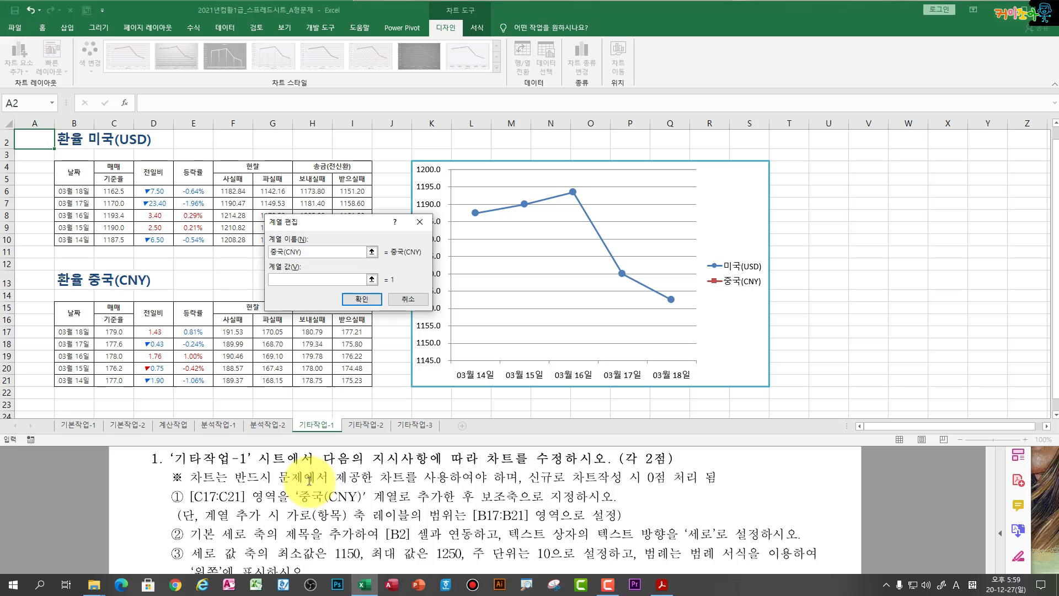
drag(108, 333, 113, 381)
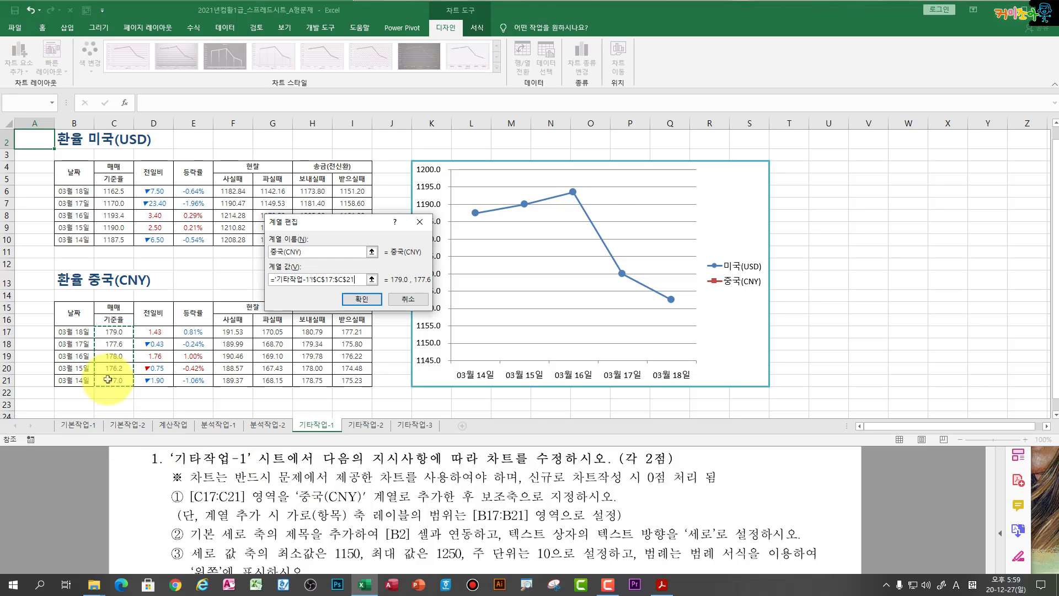
click(364, 298)
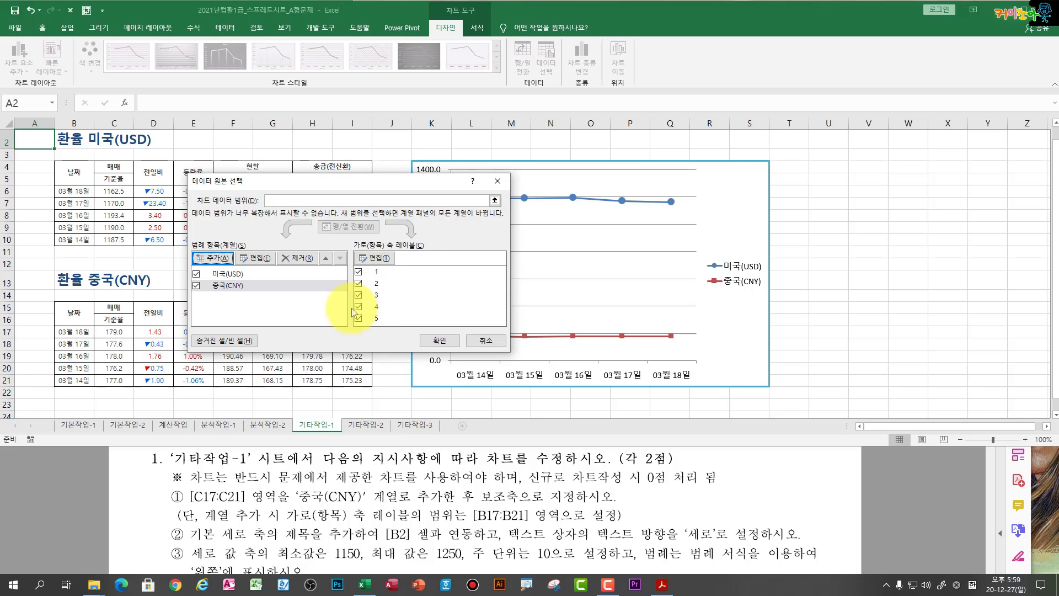
click(440, 341)
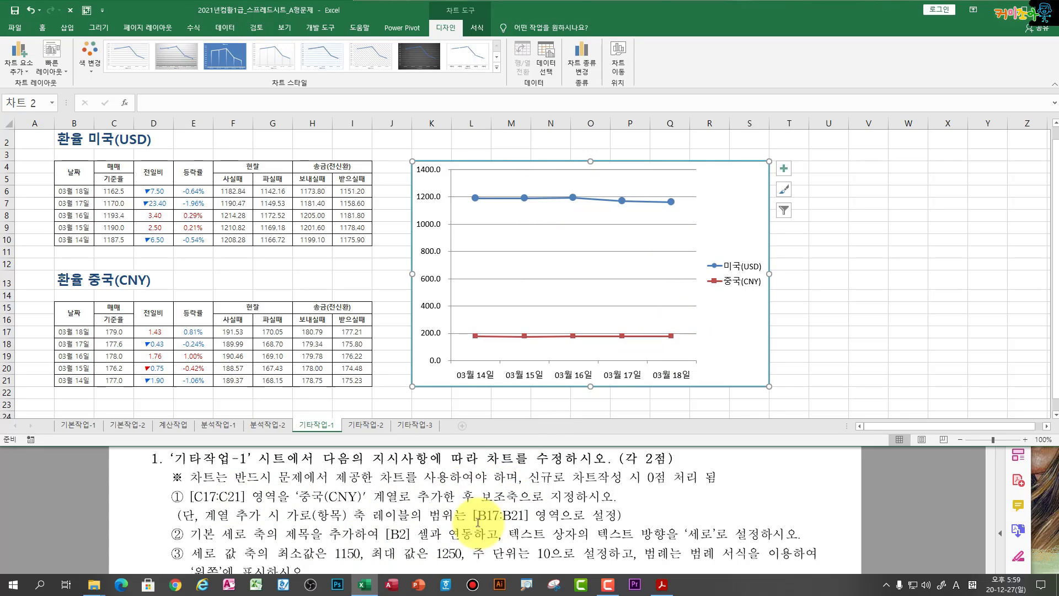
Step: Check the range used for the chart's horizontal (category) axis labels without changing it
click(546, 55)
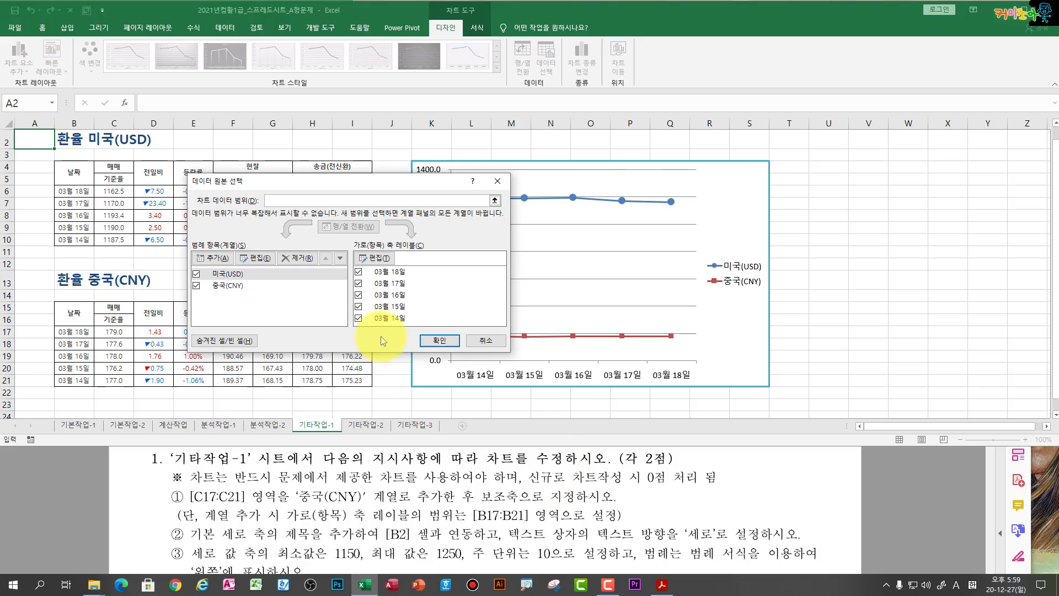
click(375, 257)
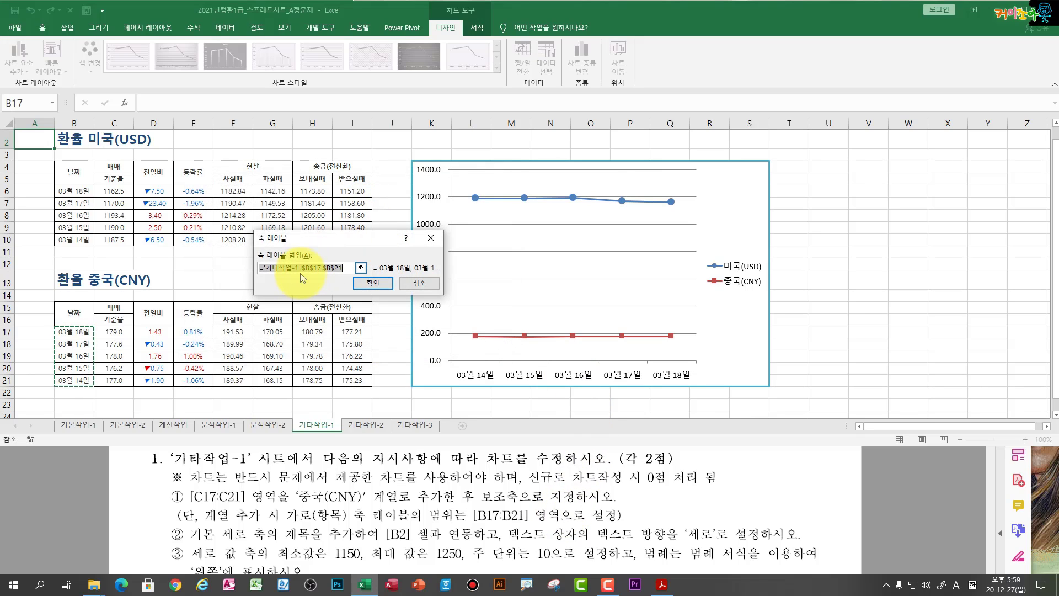
click(422, 283)
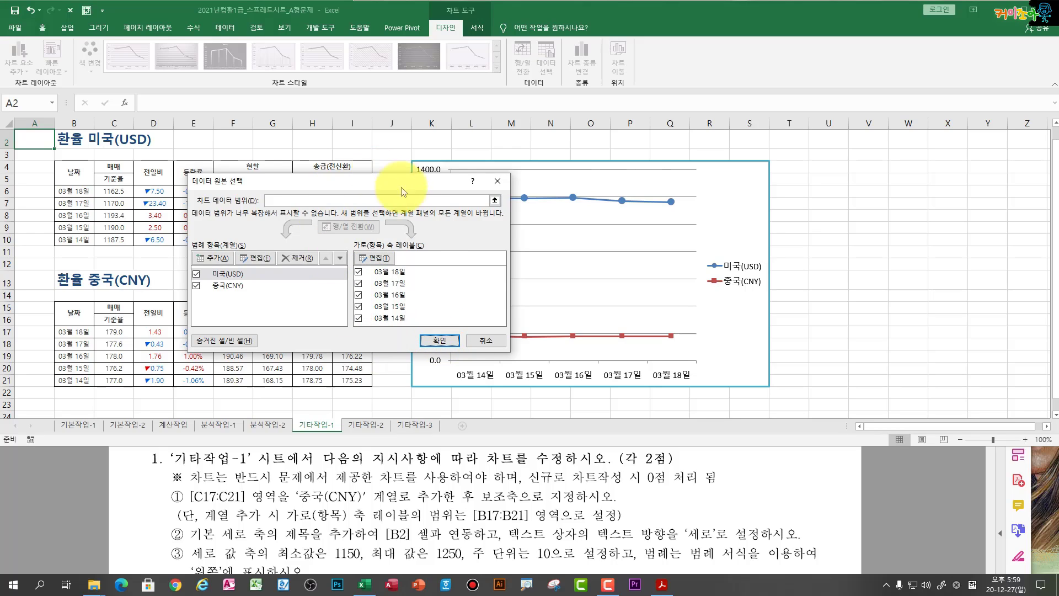
click(438, 341)
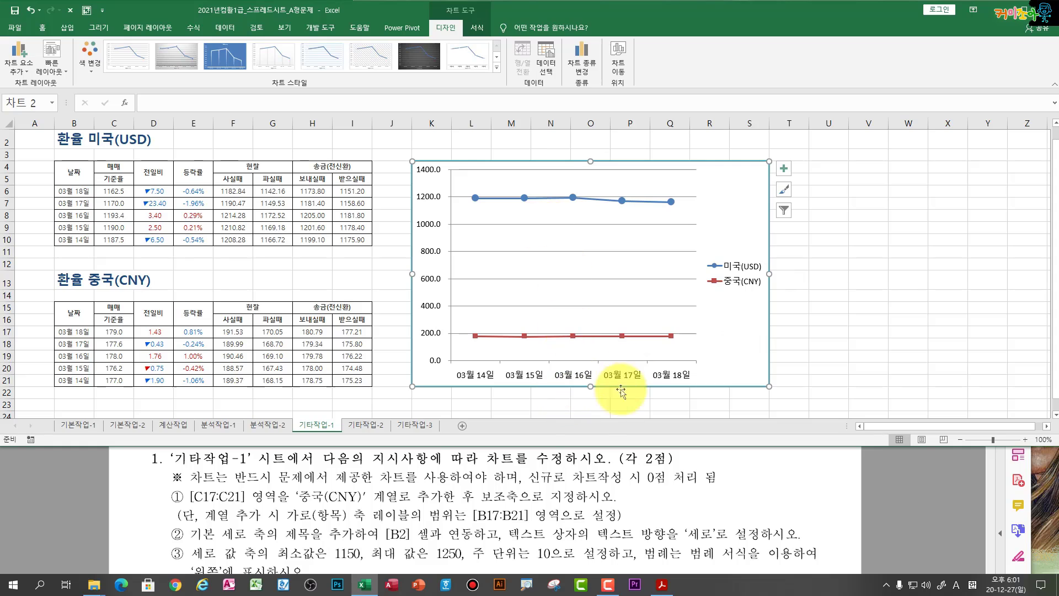
Step: Assign the 중국(CNY) series to the secondary axis, keeping its line-with-markers chart type
click(567, 336)
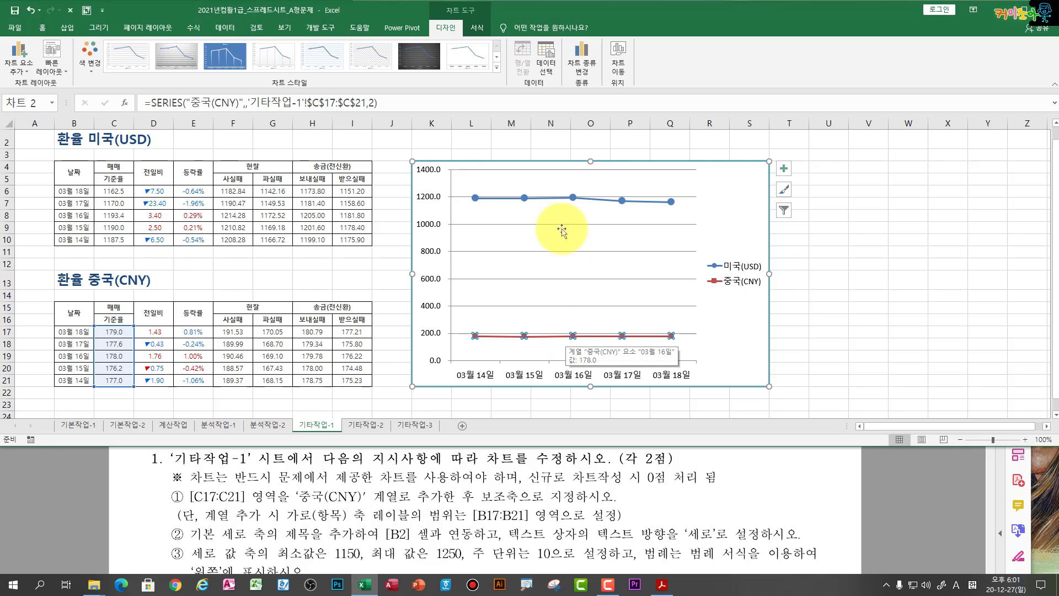
click(587, 66)
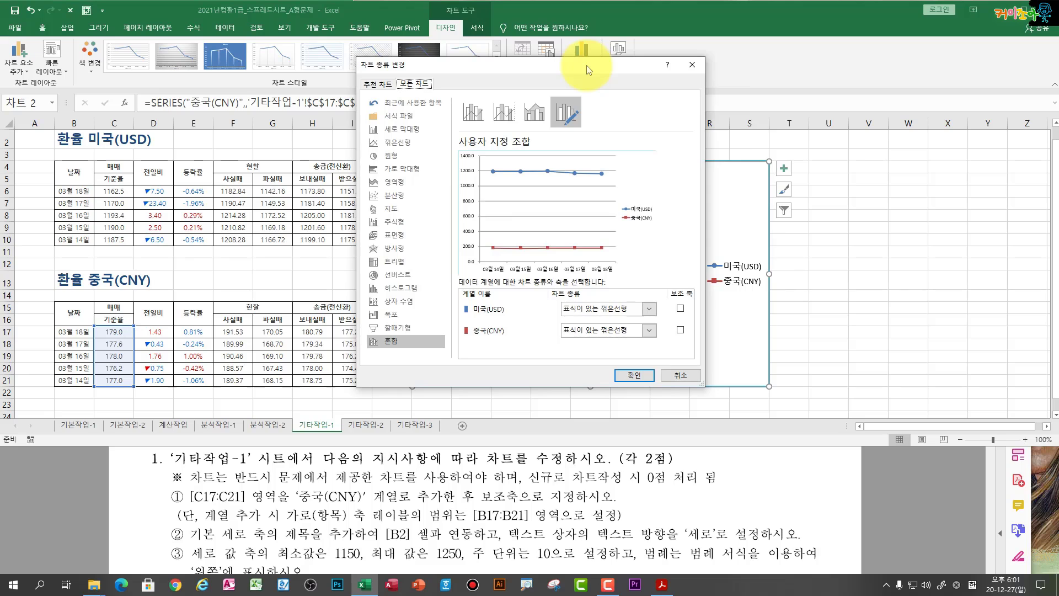
drag(587, 65, 312, 91)
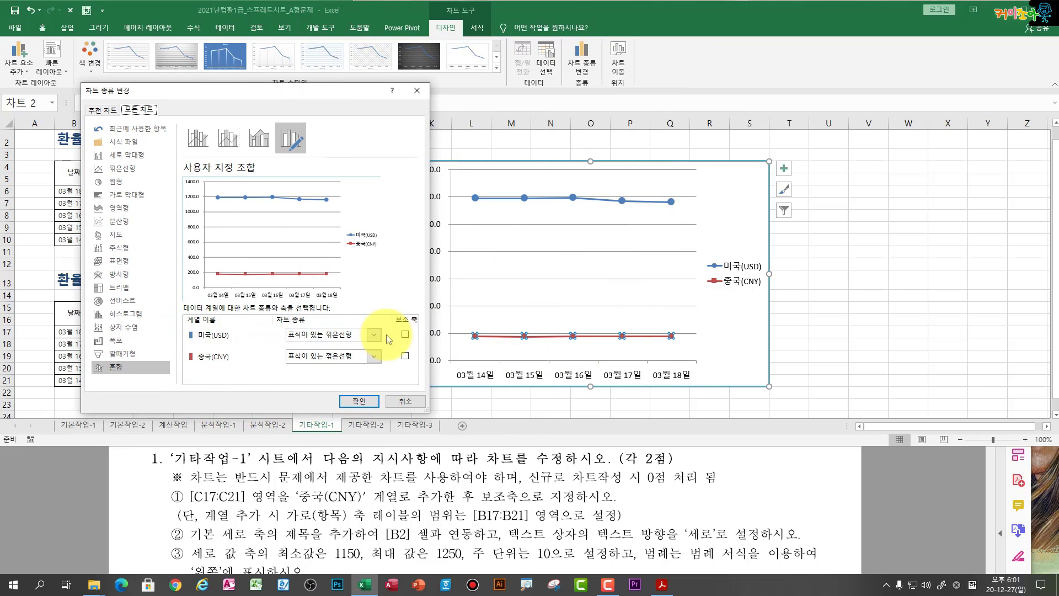
click(405, 356)
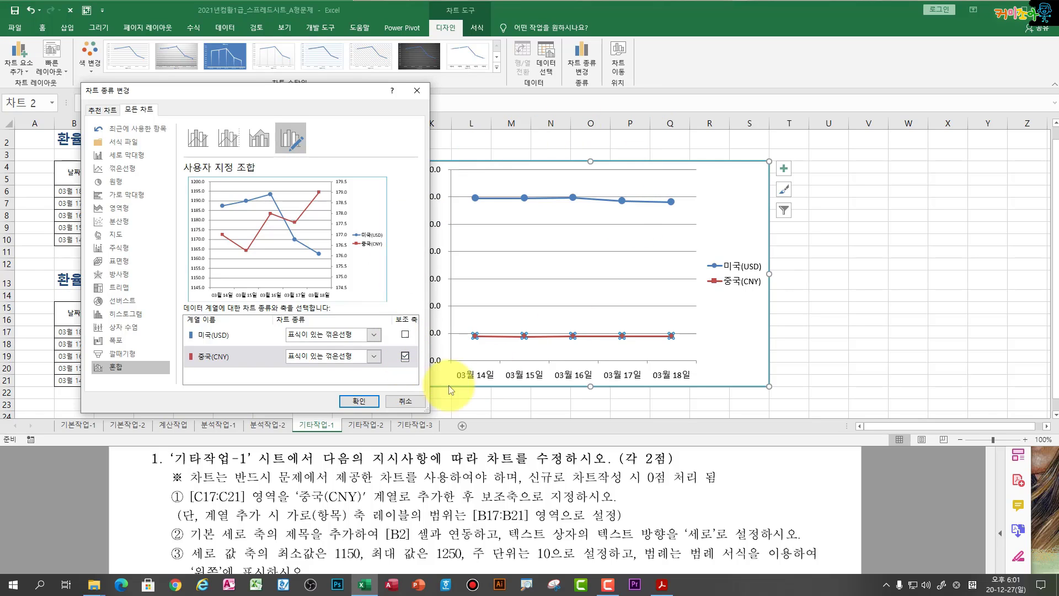
click(357, 401)
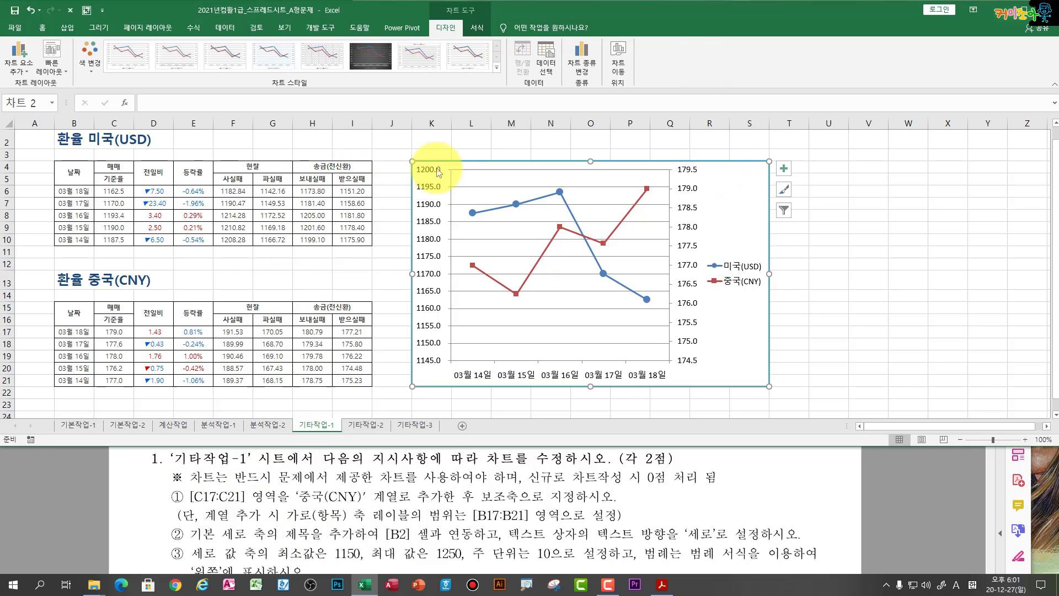
Step: Add a primary vertical axis title to the chart and set its text direction to 세로
click(783, 169)
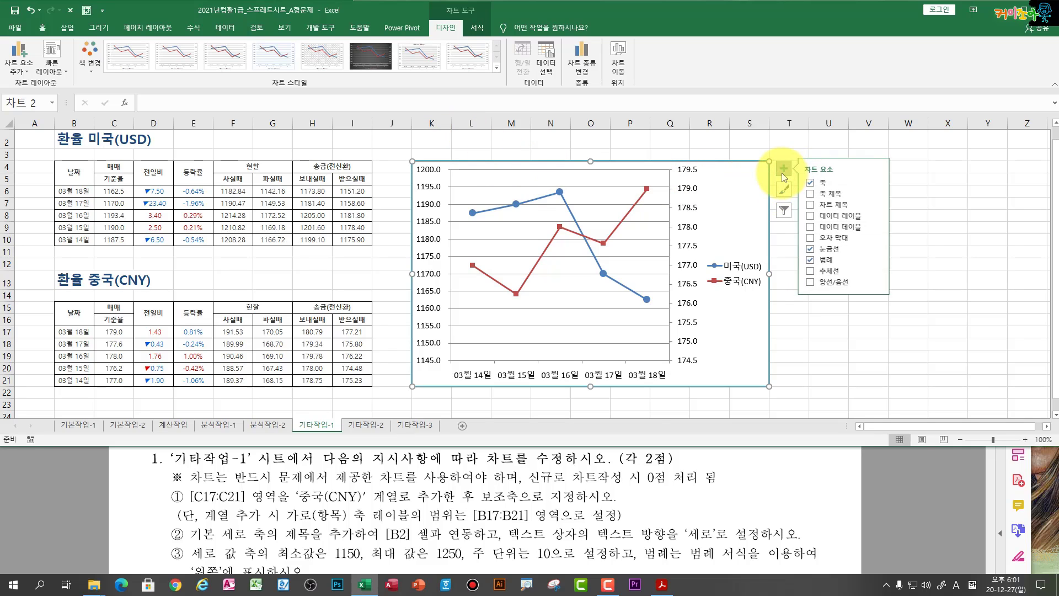
click(879, 194)
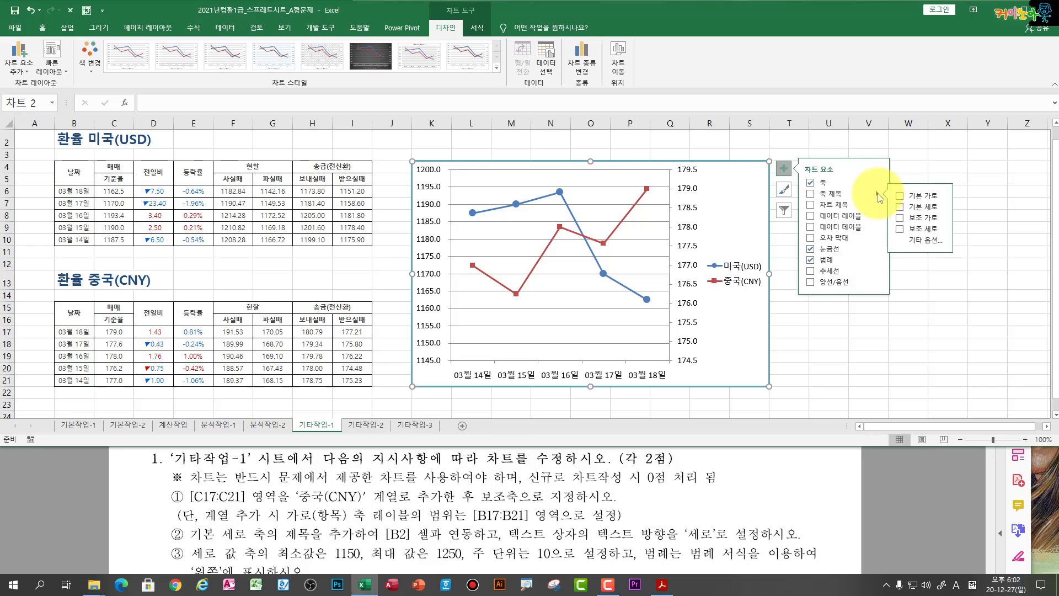
click(903, 209)
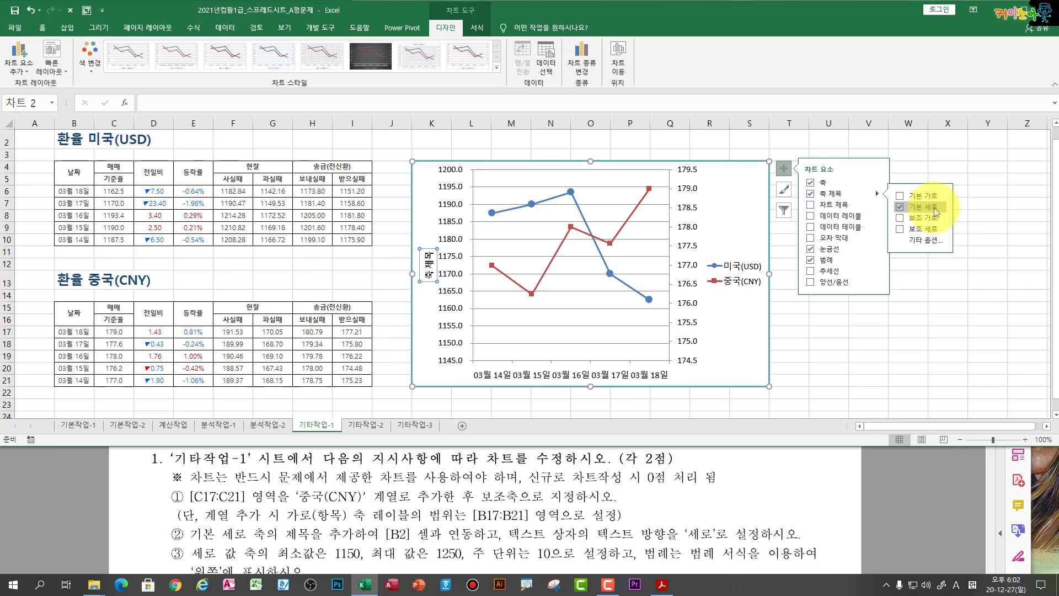
click(929, 243)
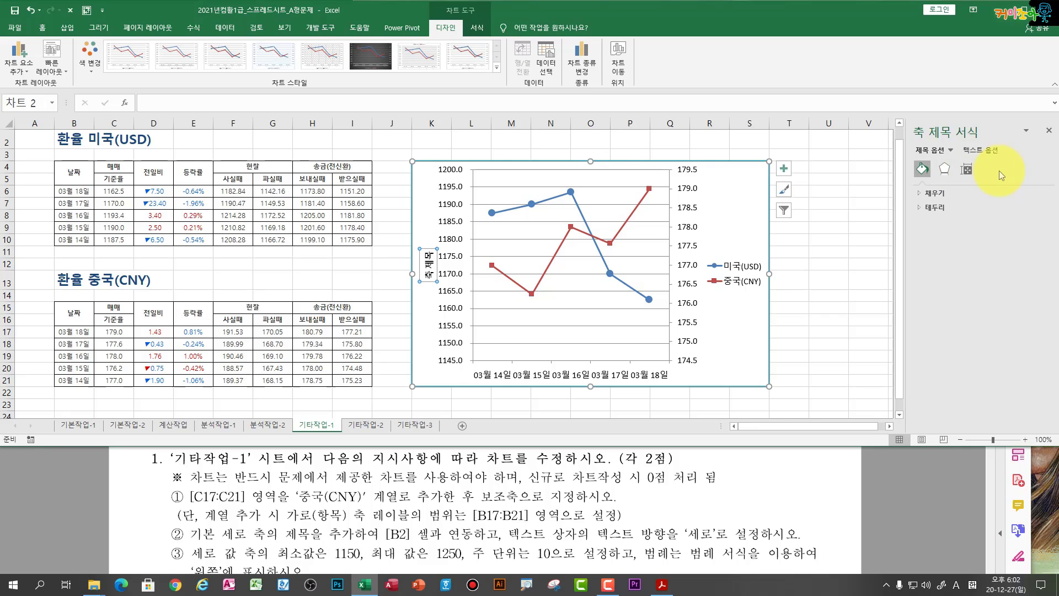
click(964, 172)
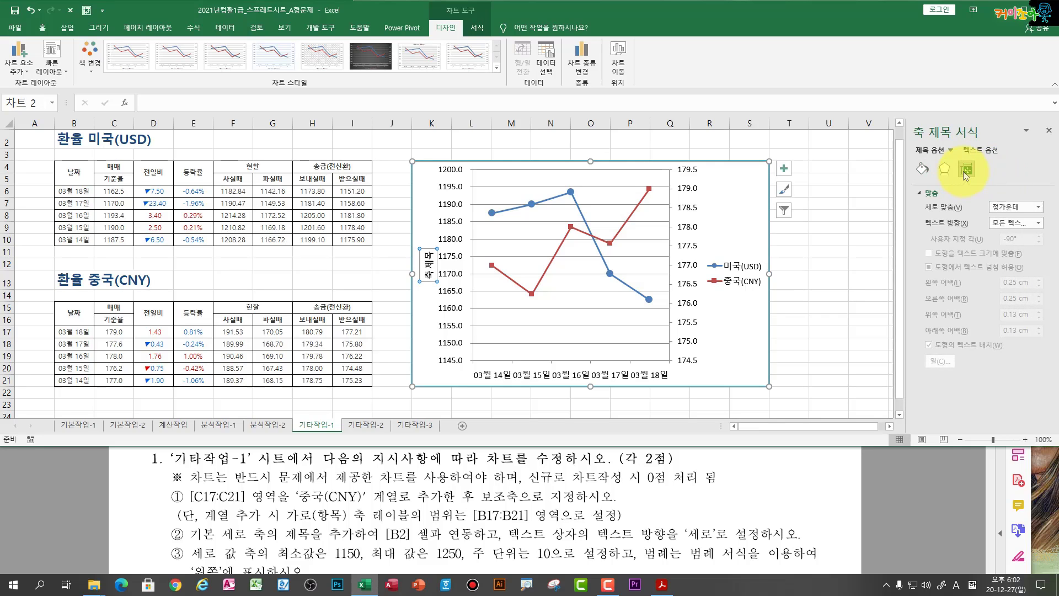
click(1039, 223)
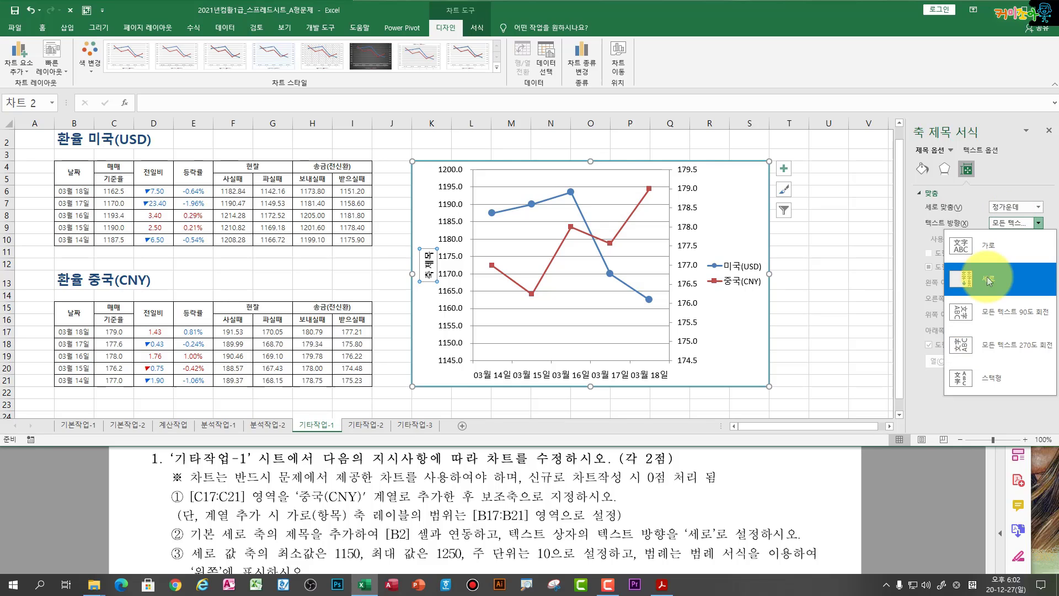
click(988, 281)
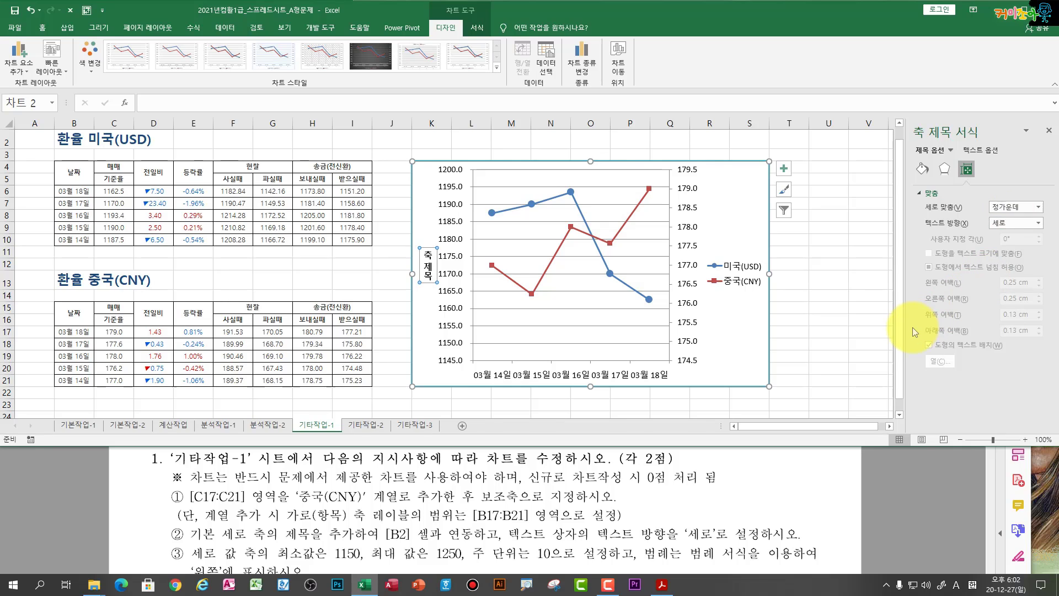
click(19, 61)
mouse_move(23, 99)
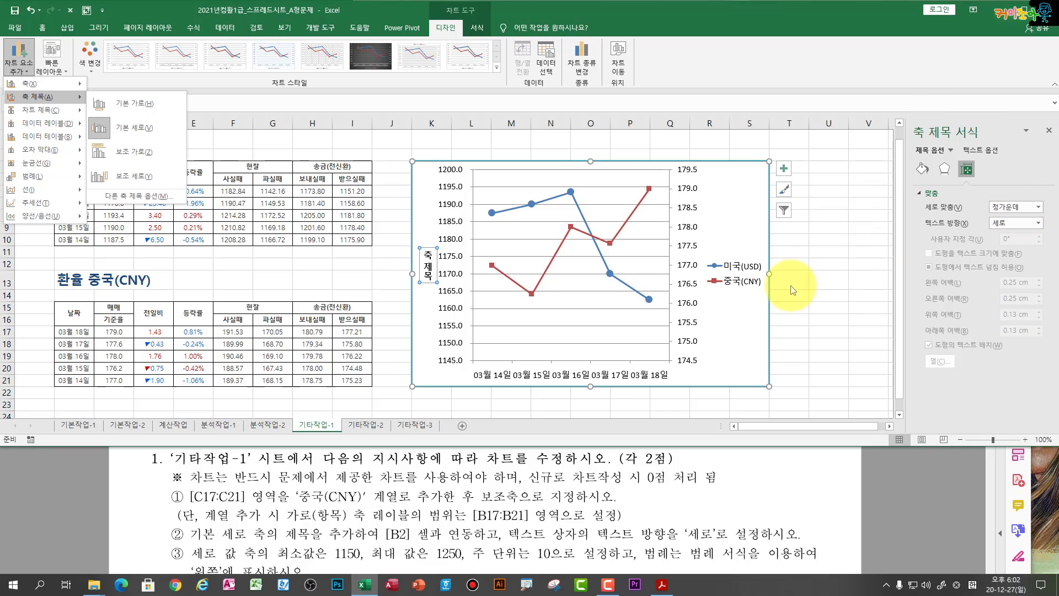
click(742, 327)
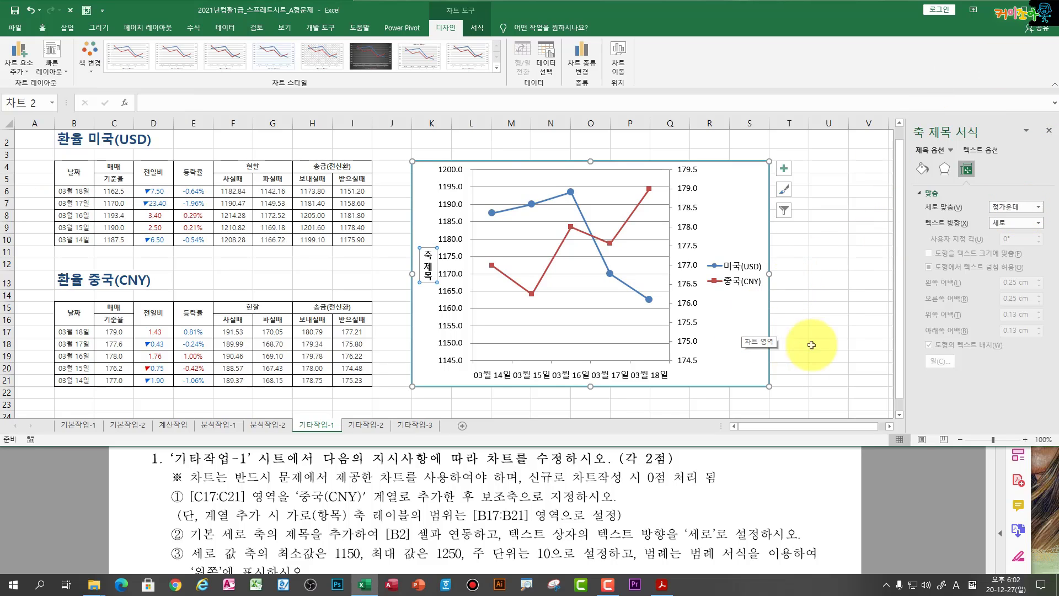
click(32, 67)
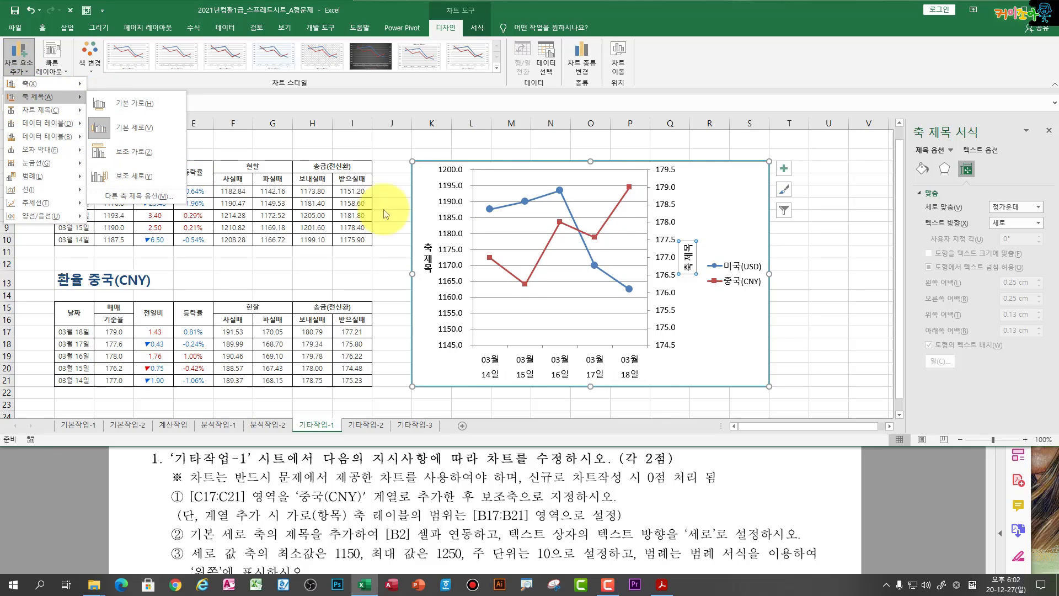
click(752, 331)
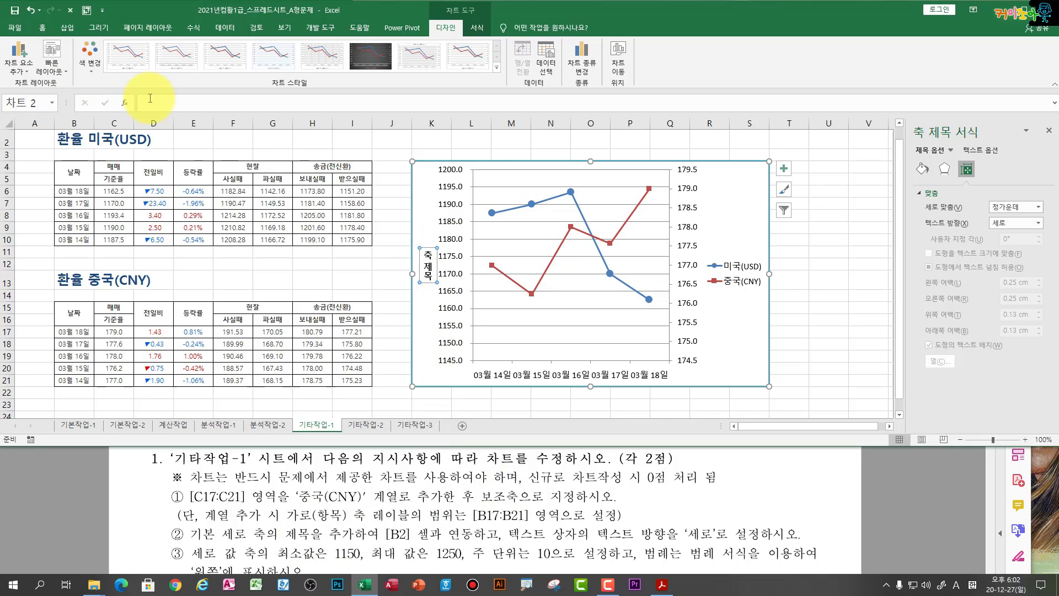
Step: Link the primary vertical axis title to cell B2 of the 기타작업-1 sheet
click(185, 106)
text(=)
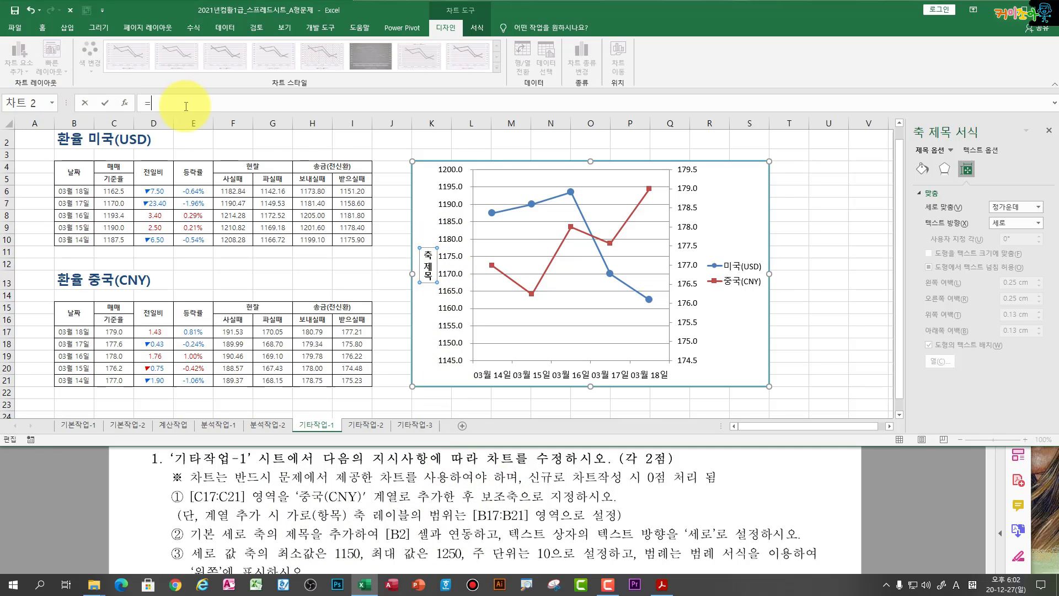
click(74, 138)
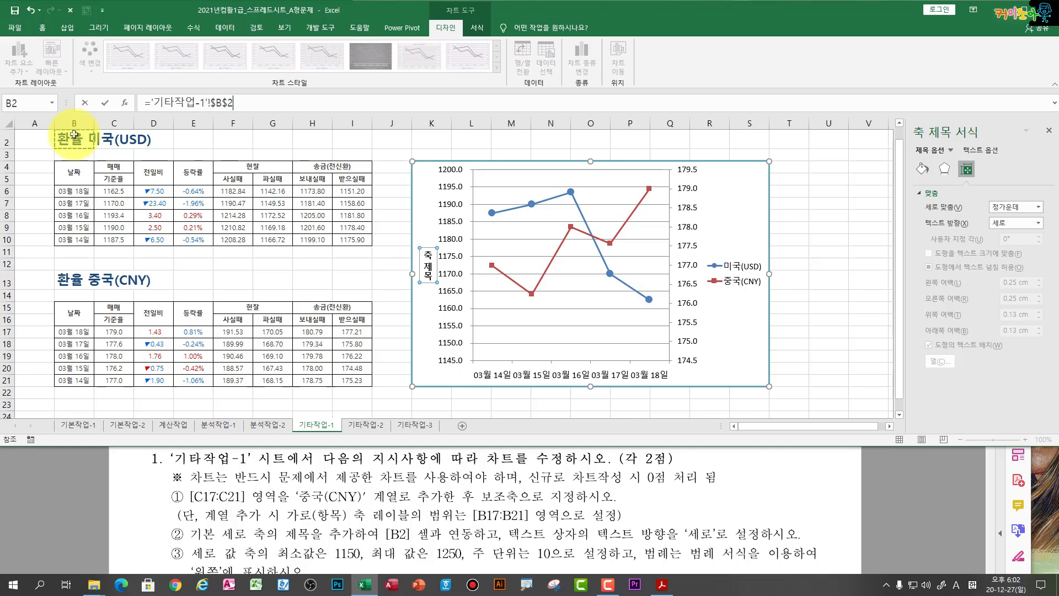
key(Return)
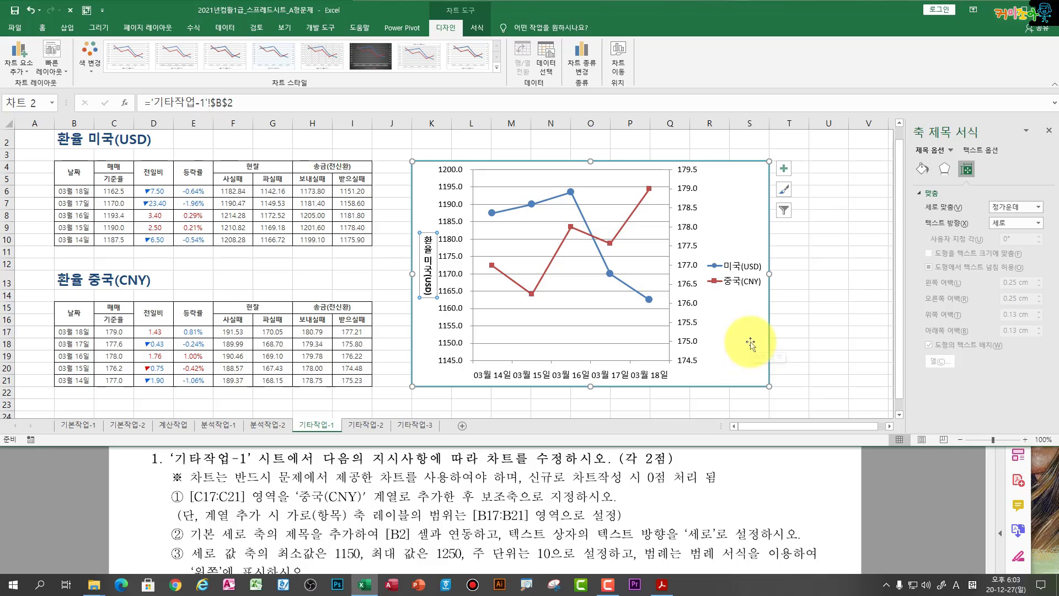
Step: Look through the fill, effects, size and text formatting categories available for the chart's primary vertical axis
click(452, 220)
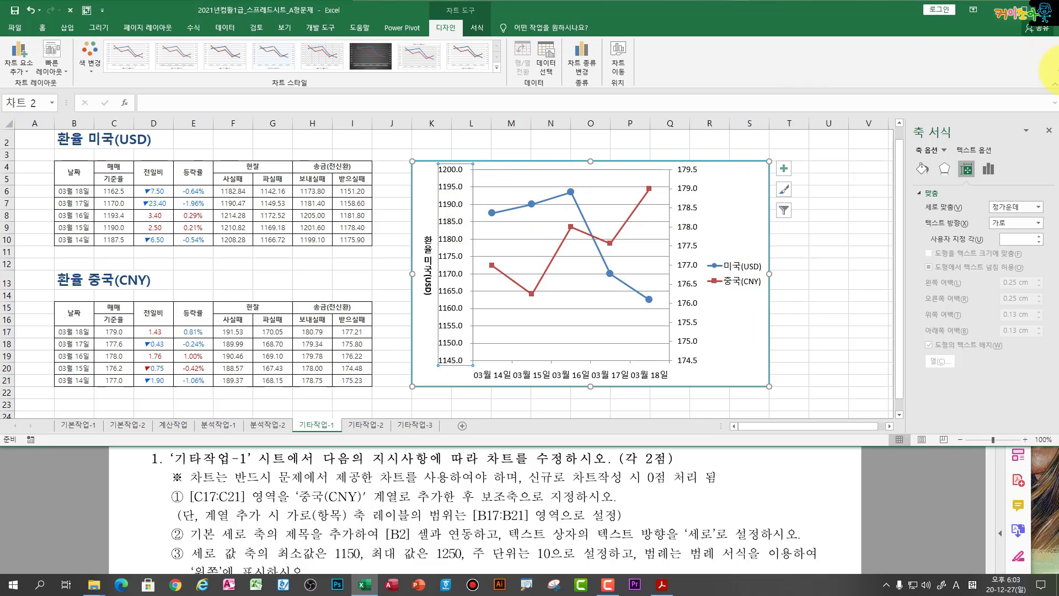
click(1048, 132)
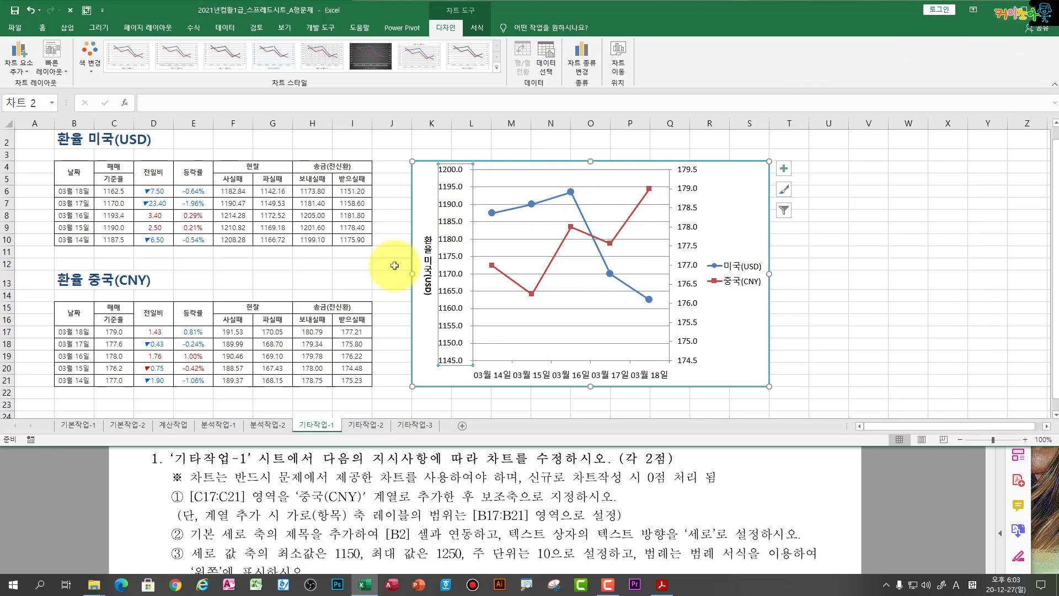
double_click(448, 276)
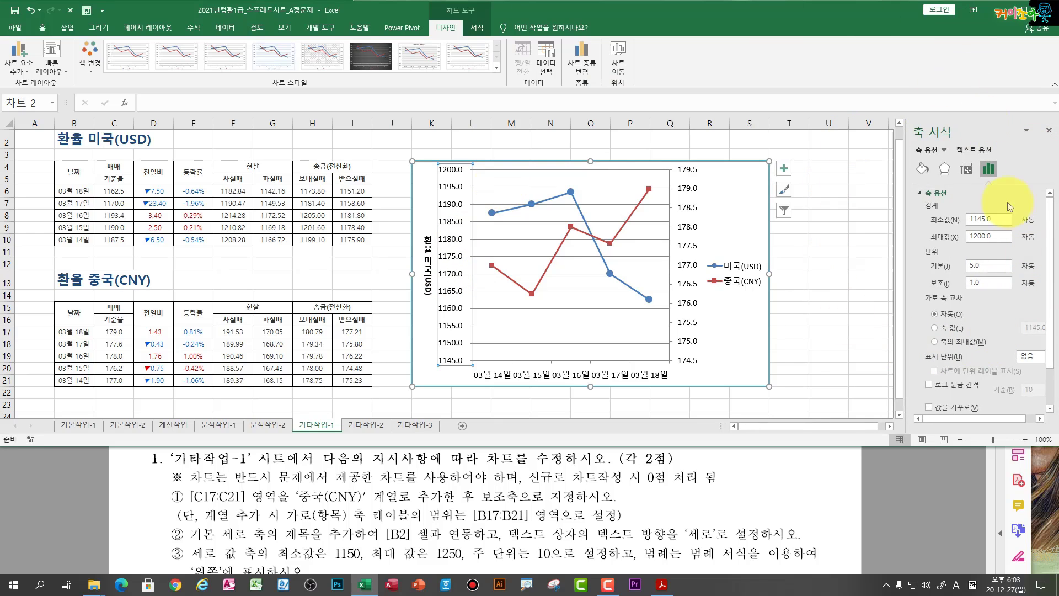
click(925, 170)
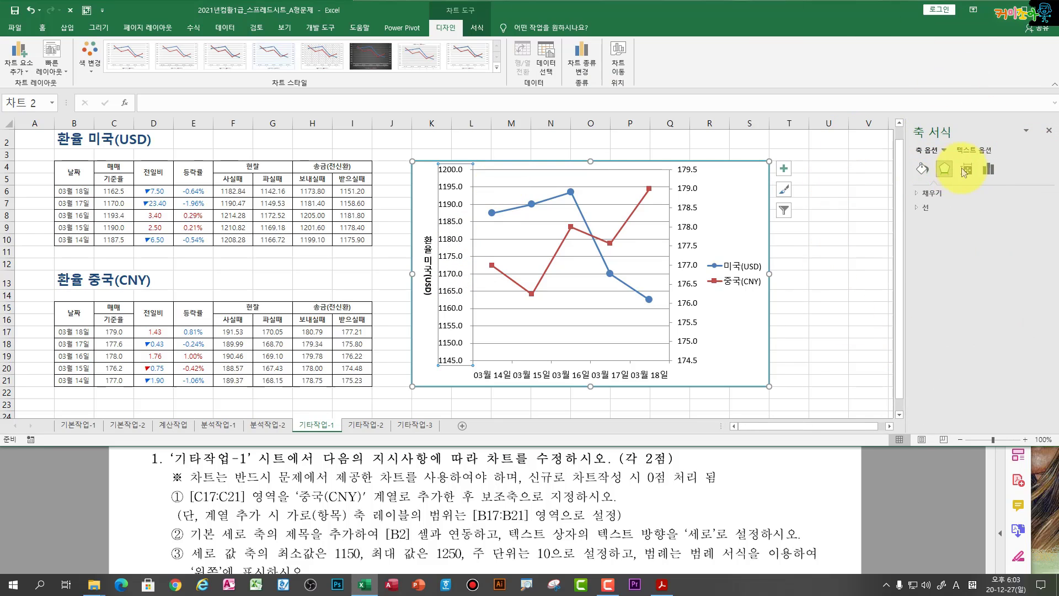
click(967, 169)
click(977, 151)
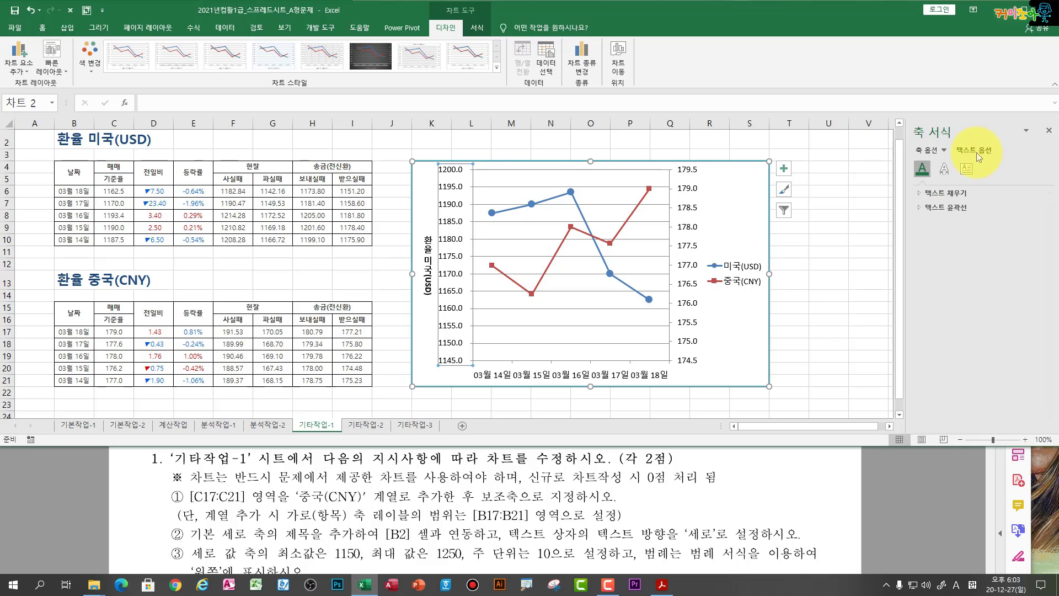
click(929, 151)
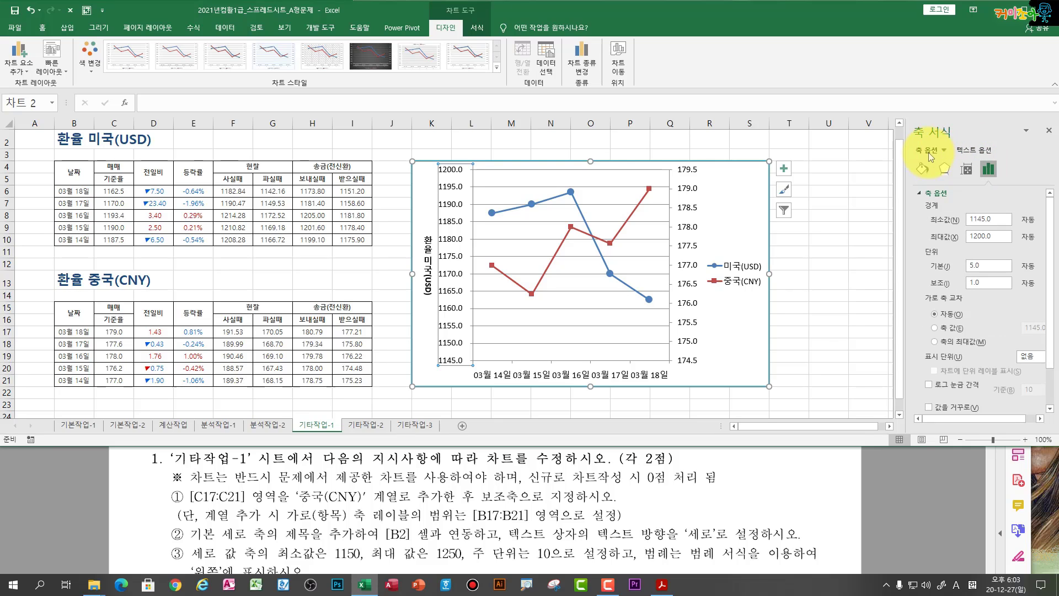
click(922, 171)
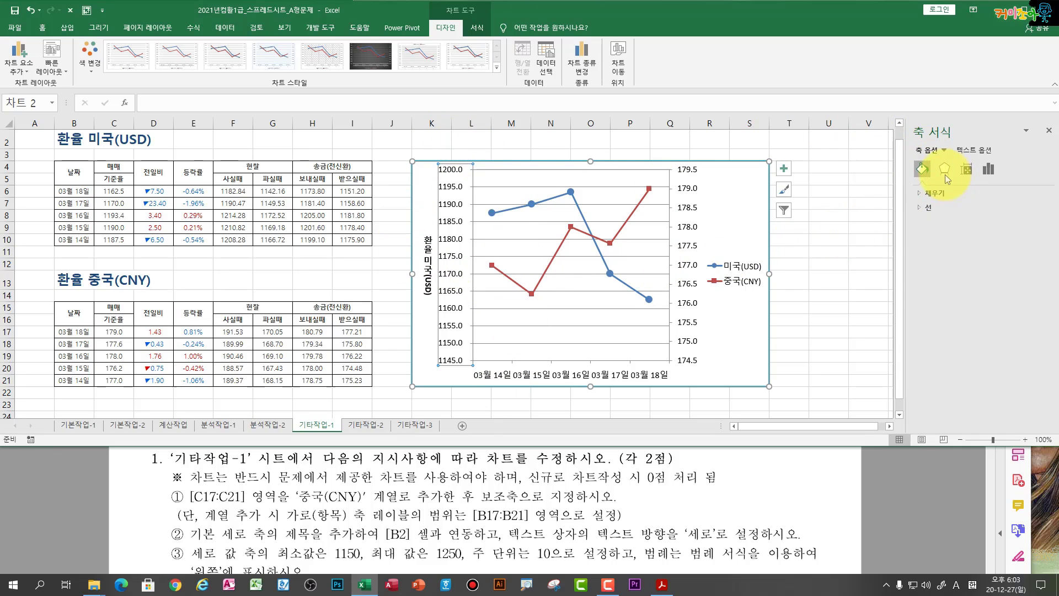
click(945, 170)
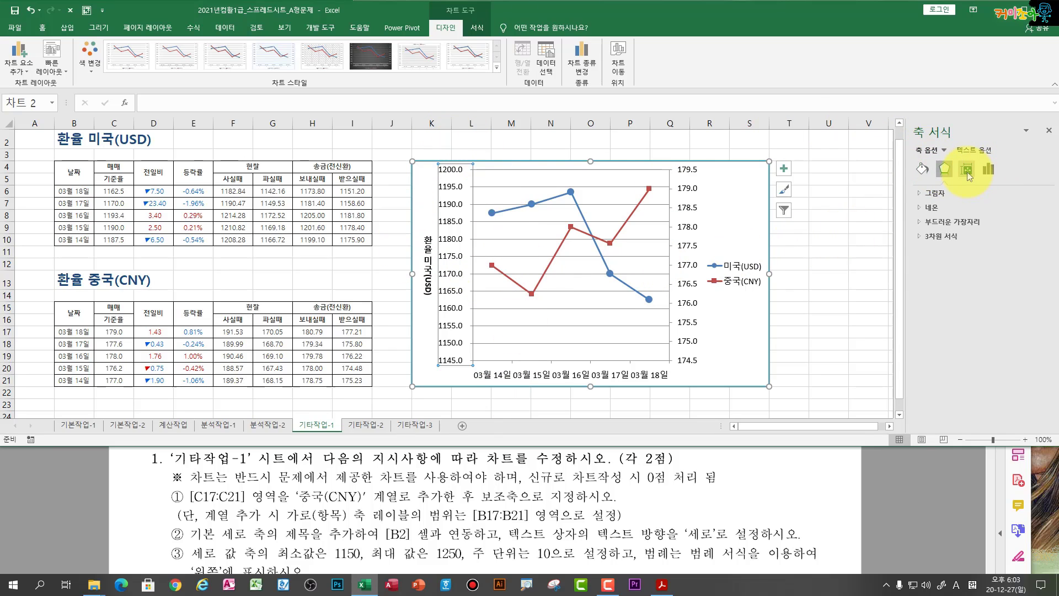
click(967, 170)
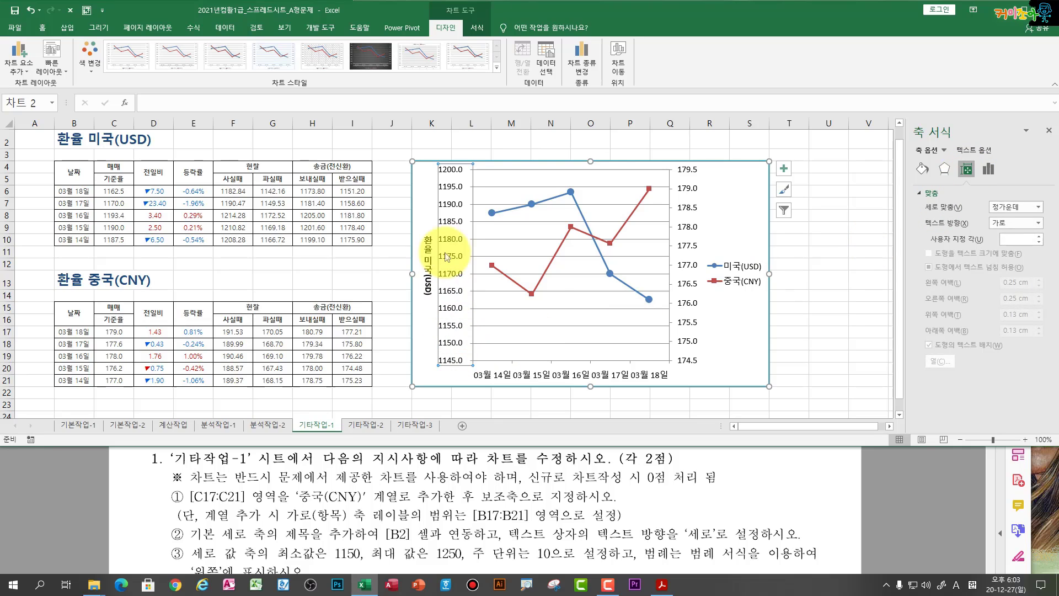
Step: Set the primary vertical axis bounds to minimum 1150 and maximum 1250, with a major unit of 10
click(985, 170)
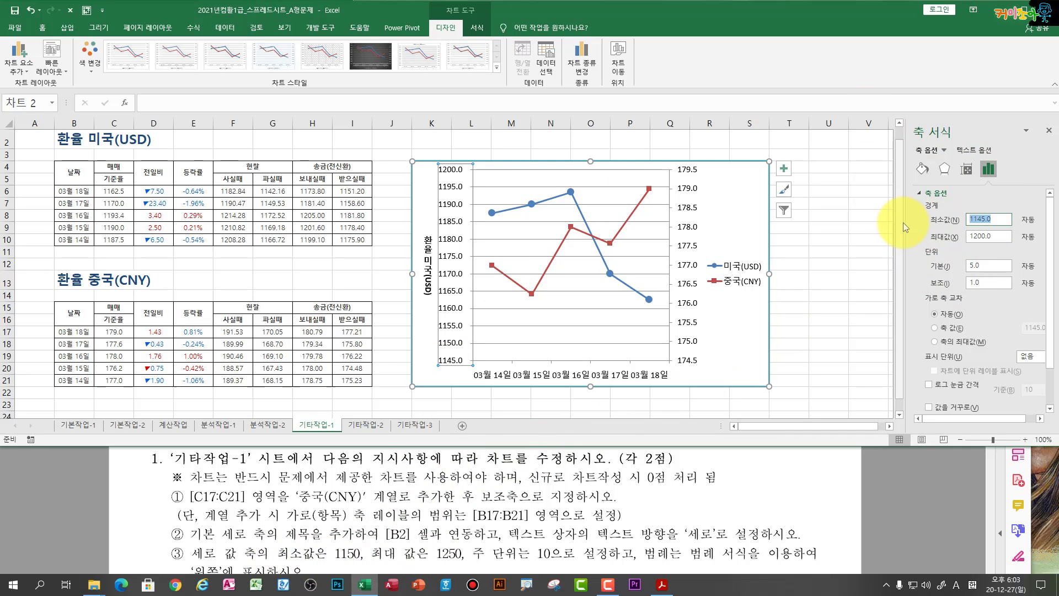
text(1150)
key(Tab)
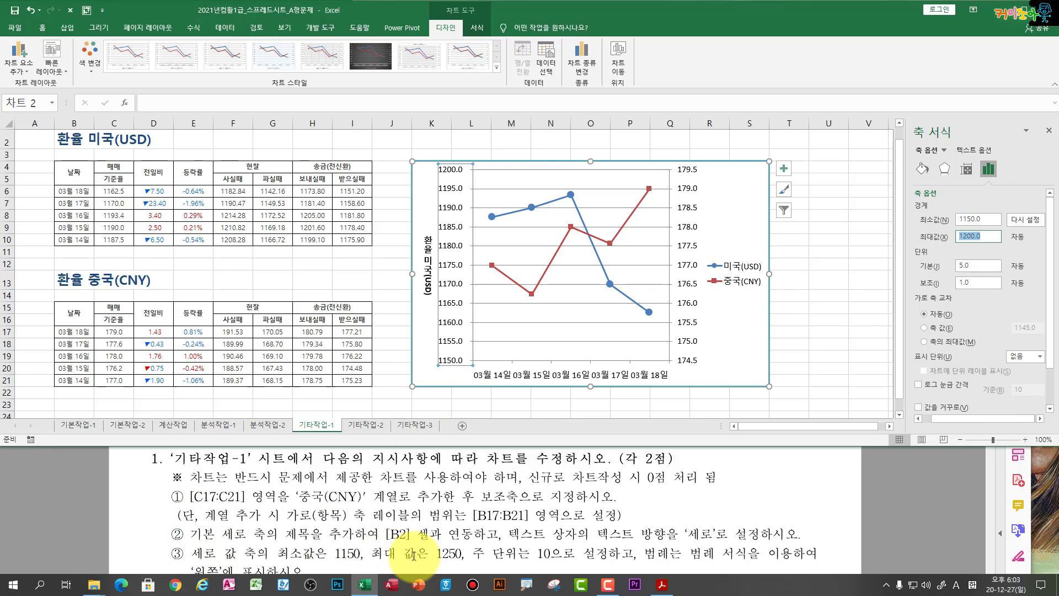
text(1250)
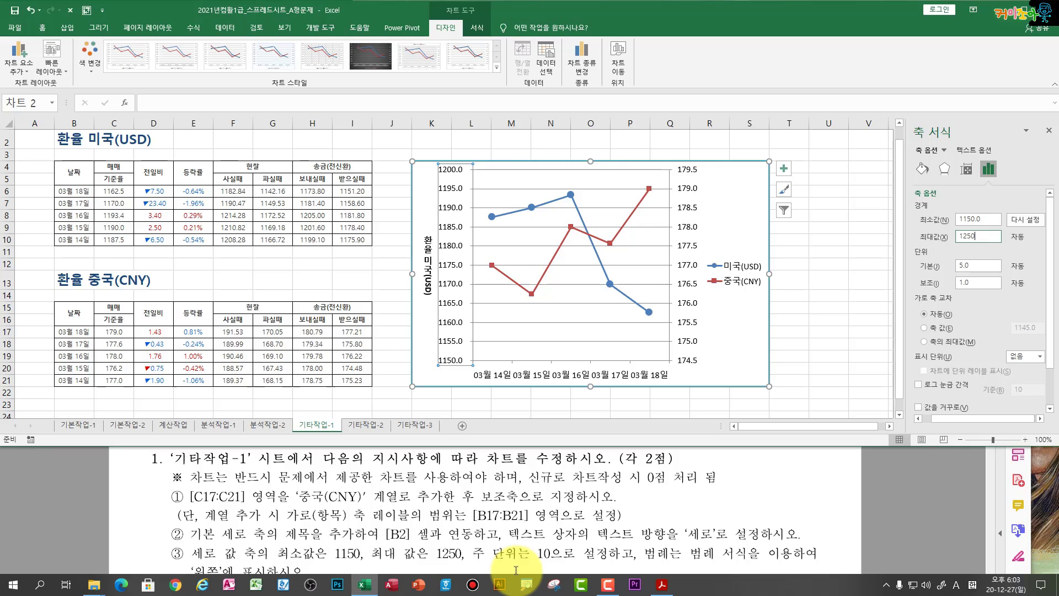
click(986, 267)
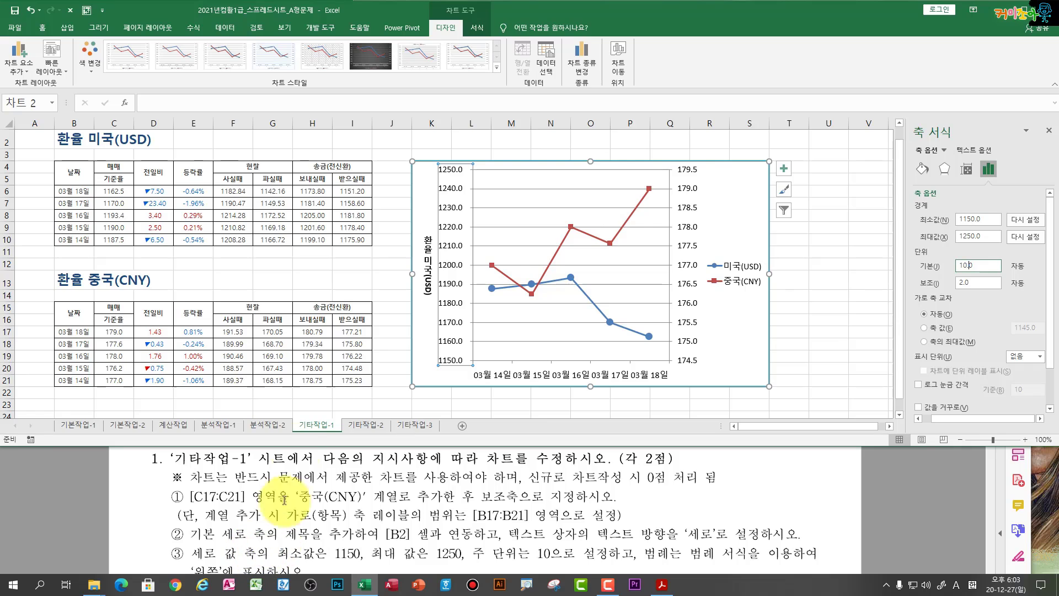
Step: Set the chart legend's position to 위쪽 through the legend formatting options
click(740, 273)
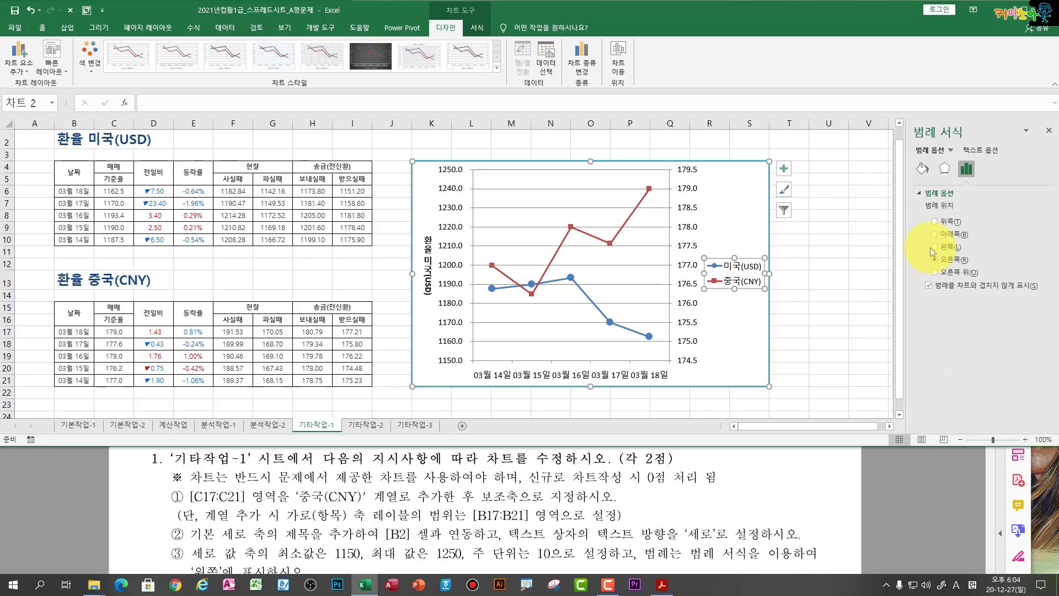
click(937, 224)
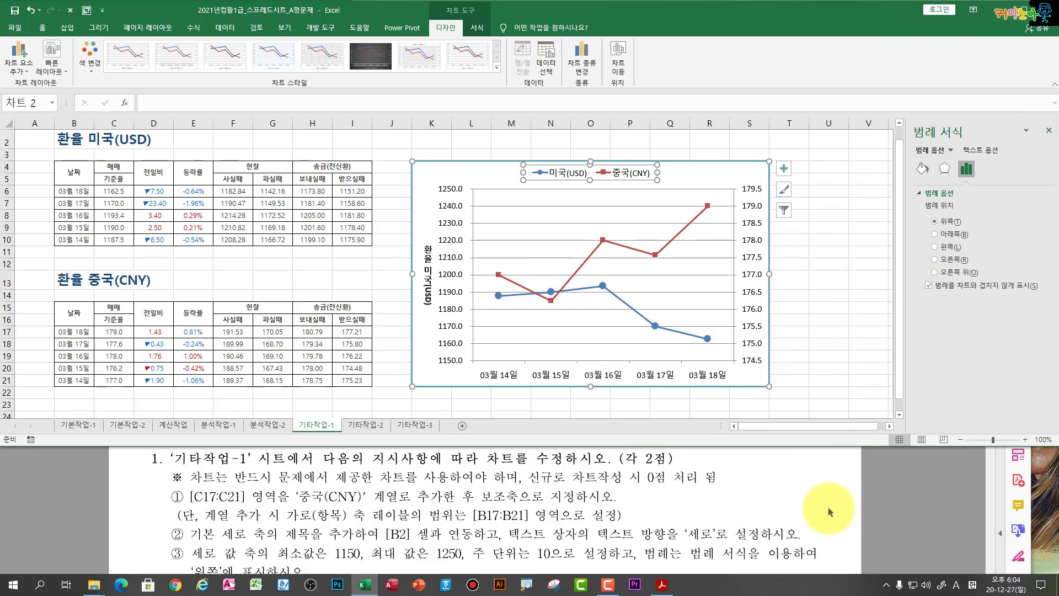
Step: Format the 미국(USD) series line as a smoothed line (완만한 선)
scroll(872, 505, down, 3)
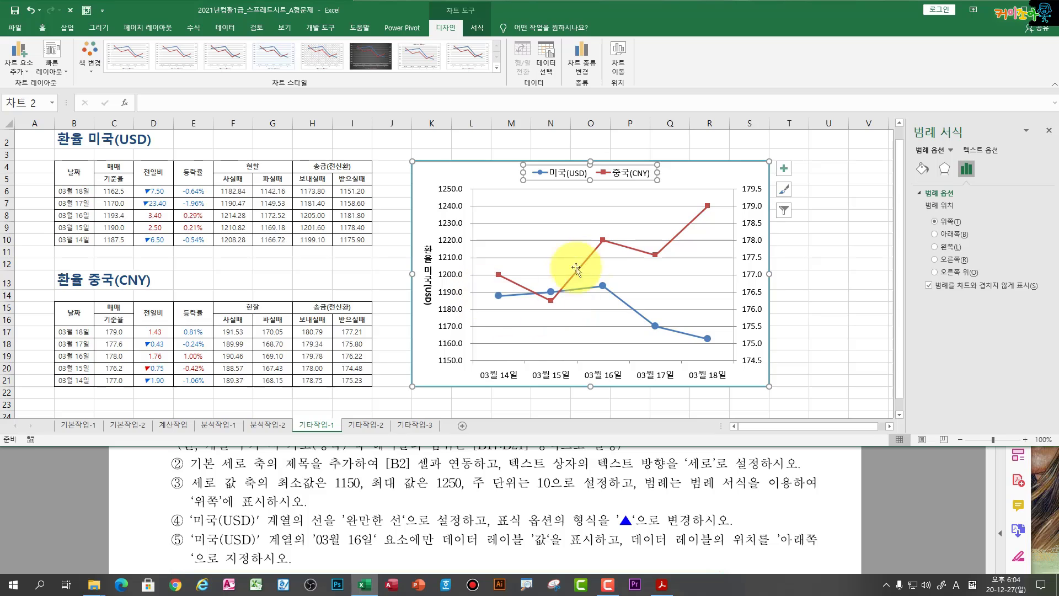
click(603, 286)
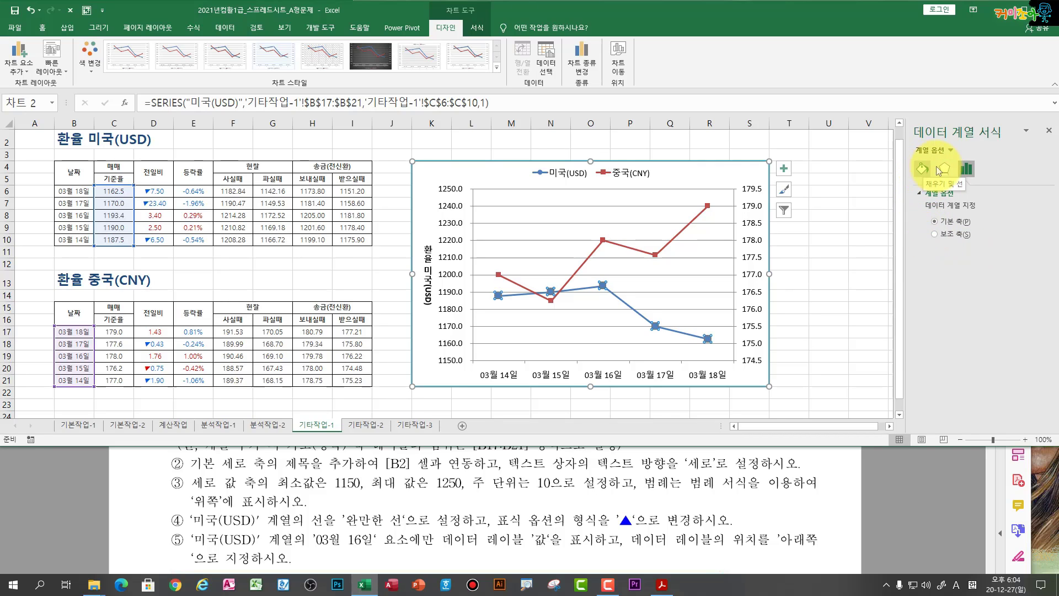
click(932, 177)
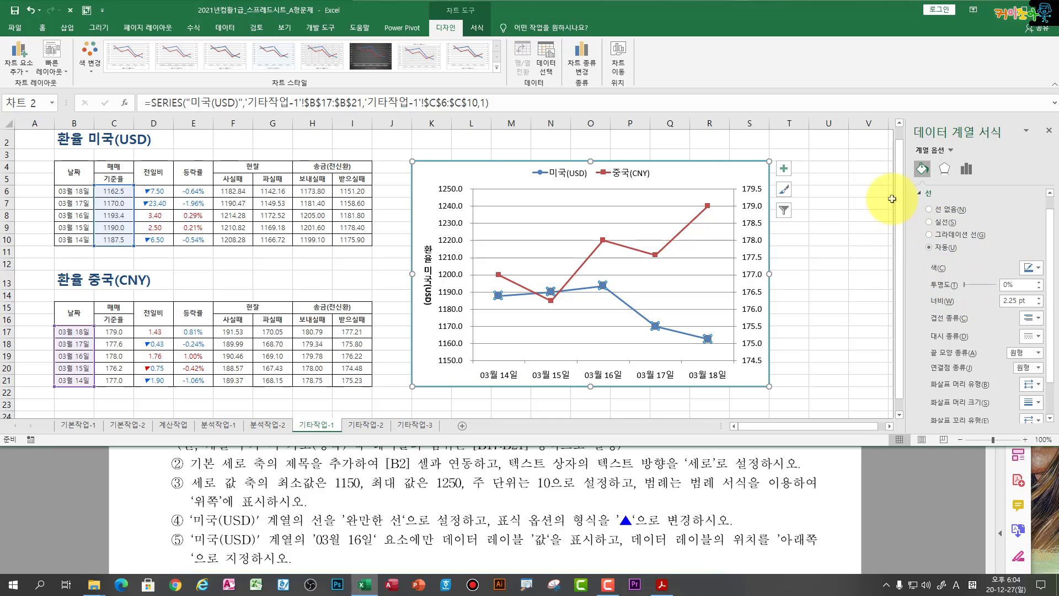
scroll(948, 243, down, 1)
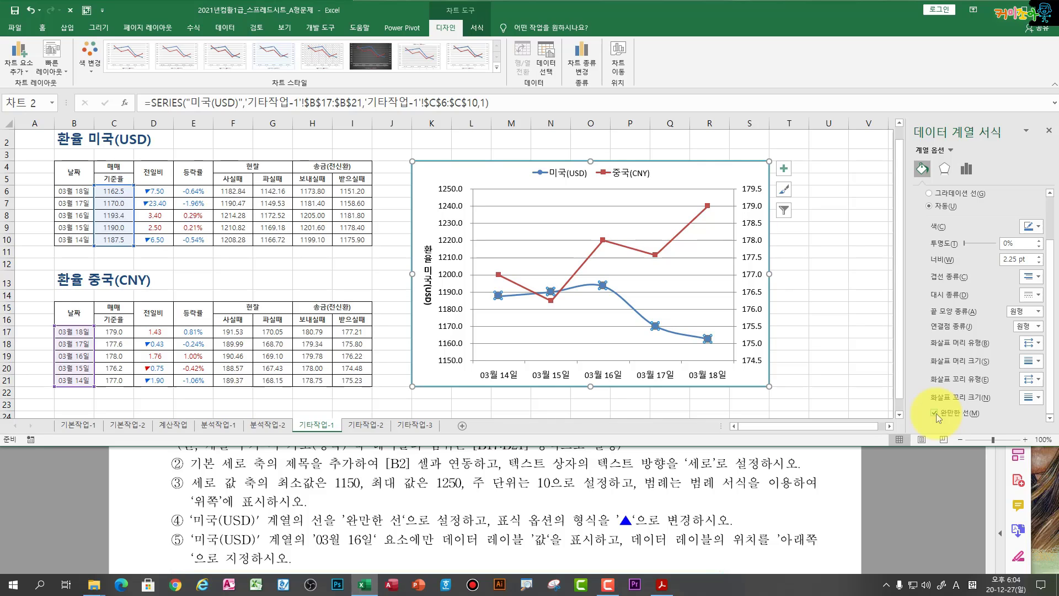
Step: Change the marker type of the 미국(USD) series to the built-in triangle (▲)
scroll(936, 413, up, 3)
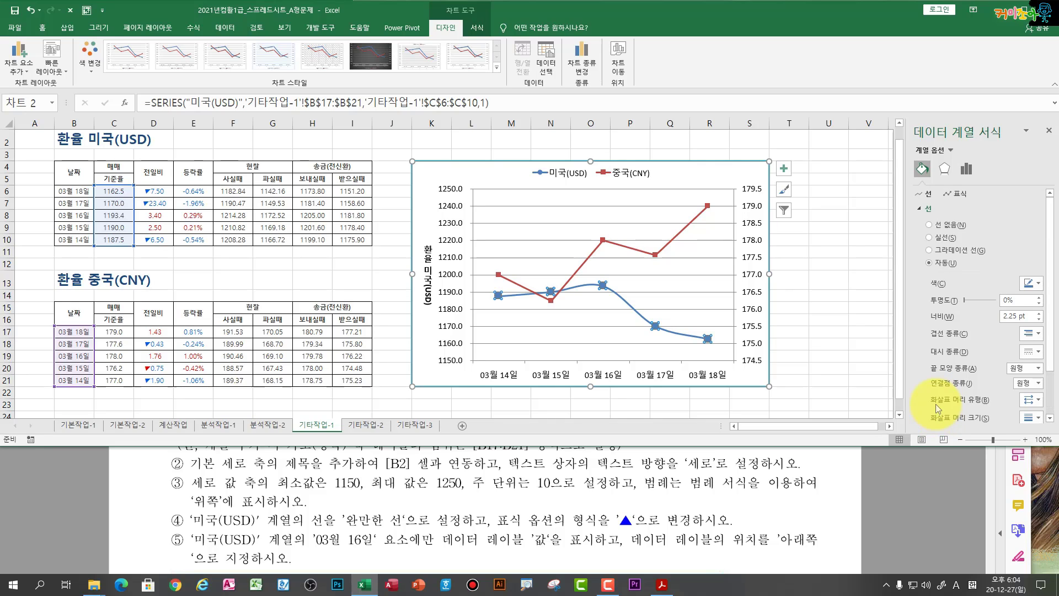
click(960, 194)
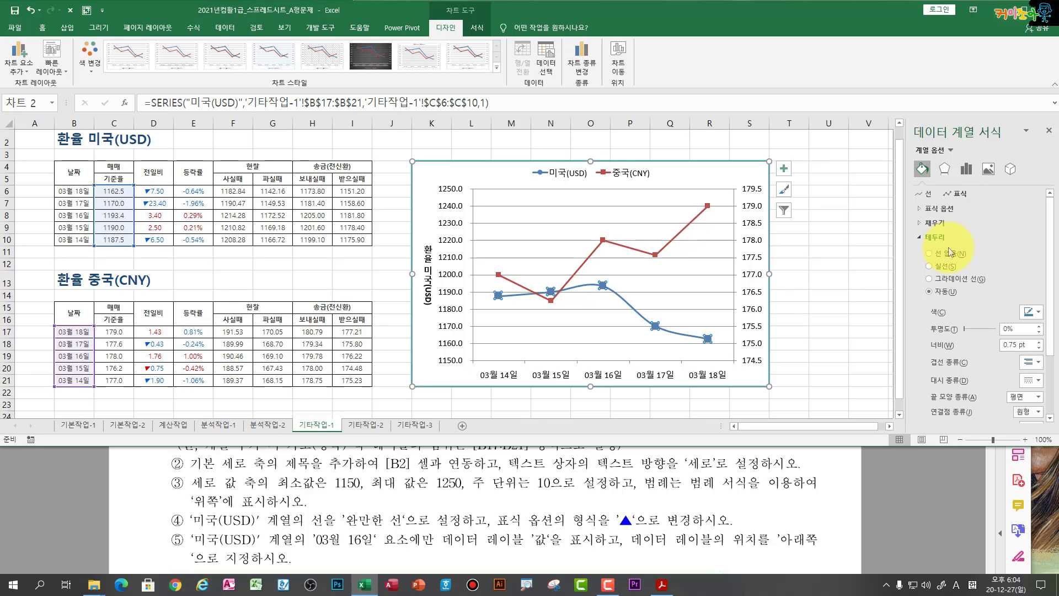
click(922, 209)
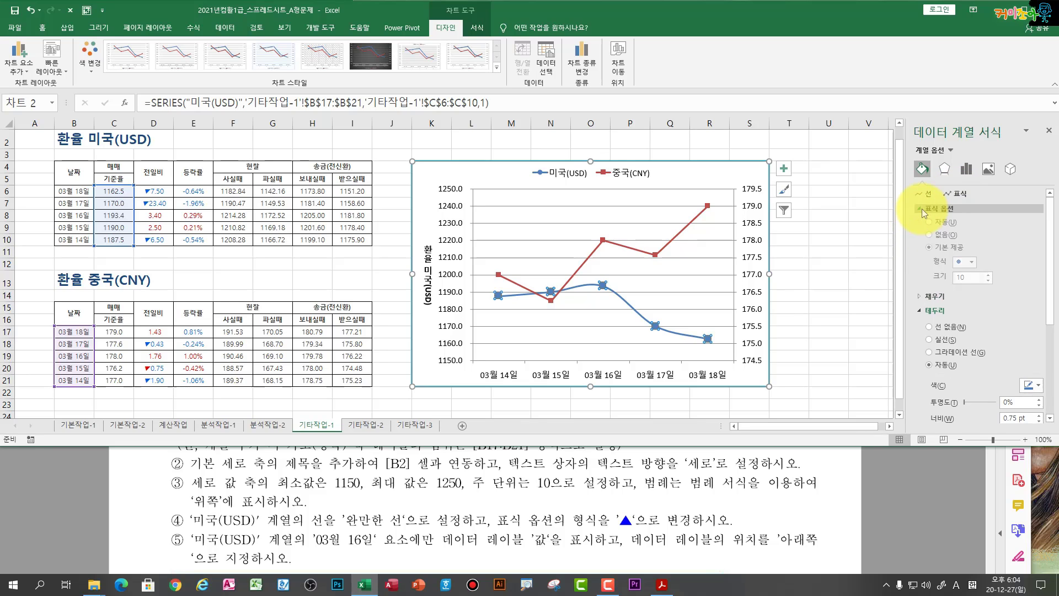
click(972, 264)
click(959, 299)
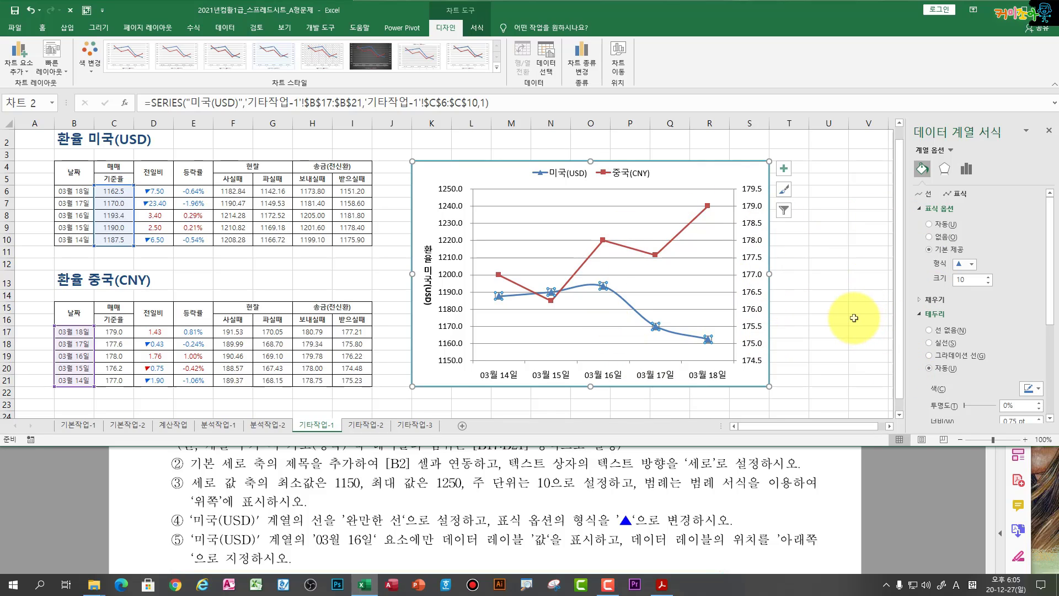
Step: Show a value data label positioned 아래쪽 on only the 03월 16일 point of the 미국(USD) series, and deselect the chart
click(603, 287)
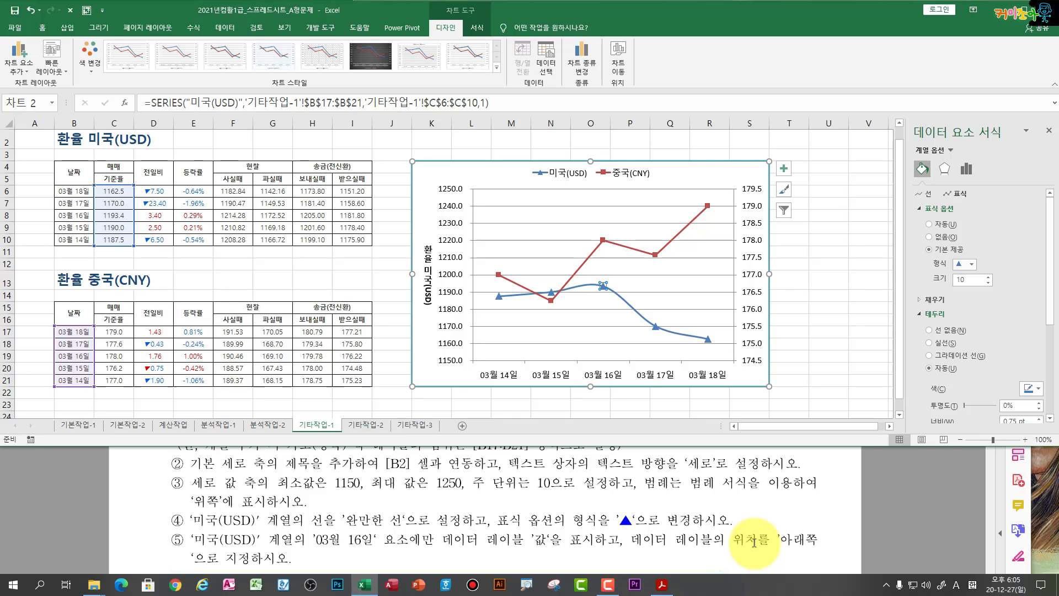
click(785, 168)
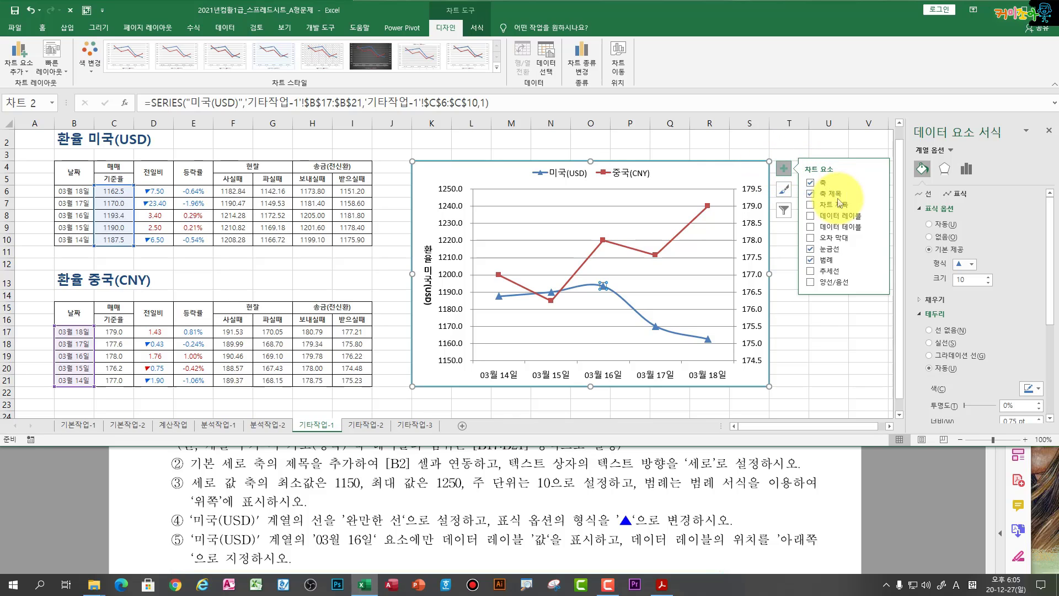
mouse_move(847, 215)
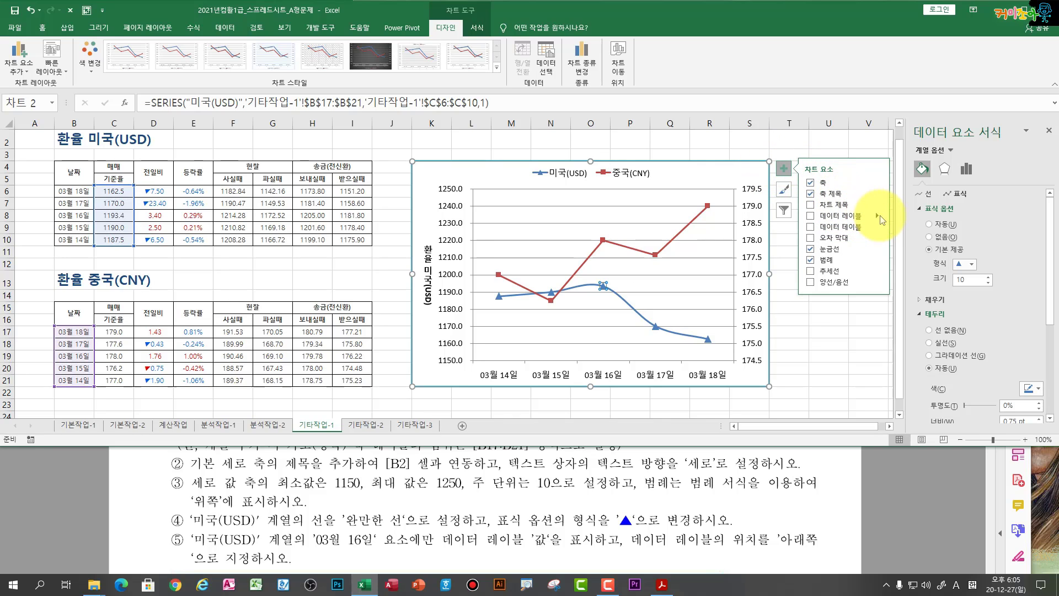
click(875, 218)
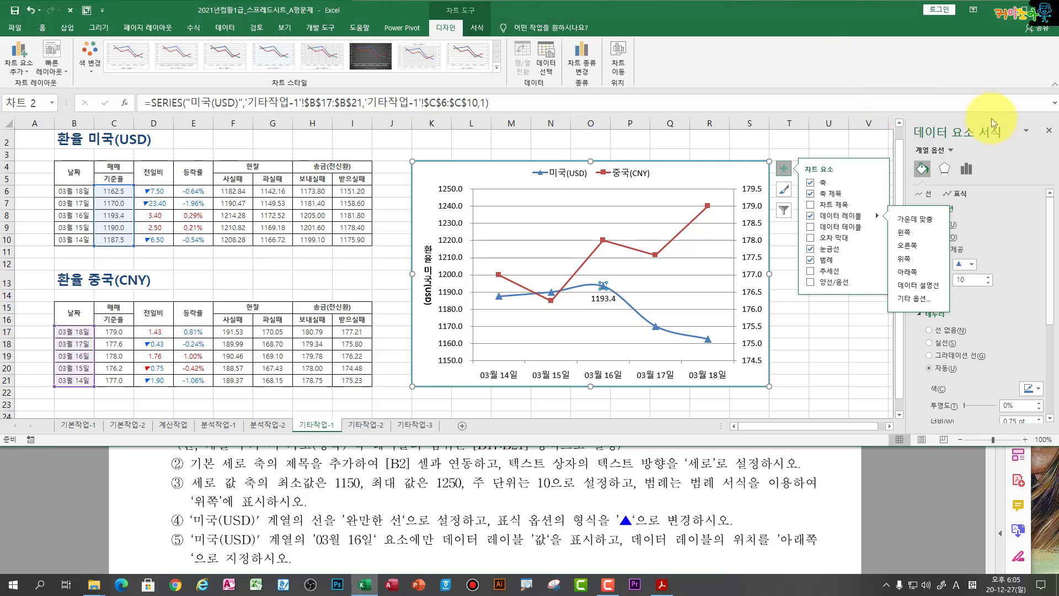
click(1051, 132)
click(1051, 132)
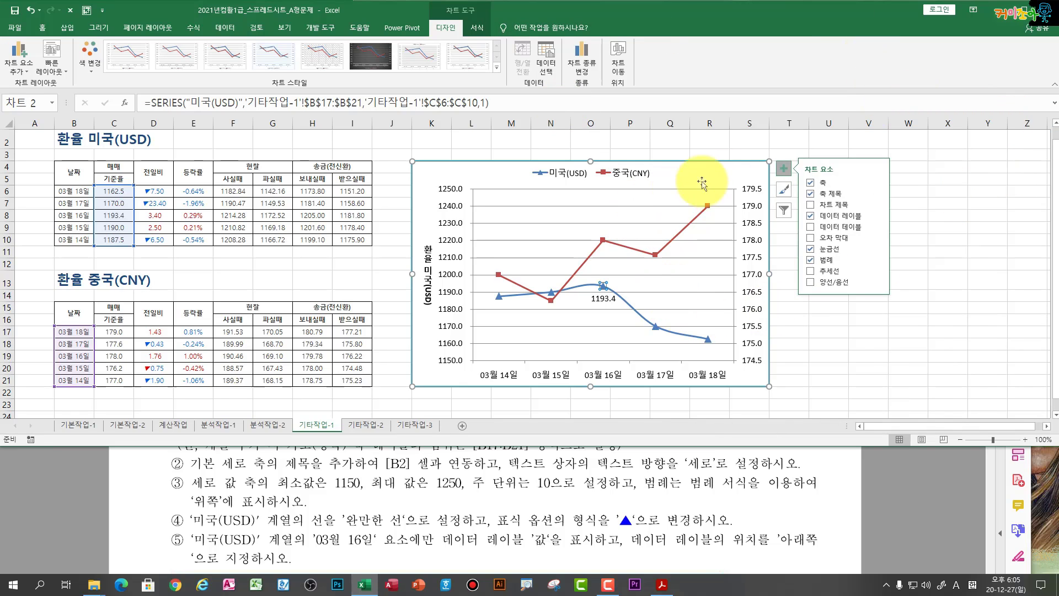
click(848, 356)
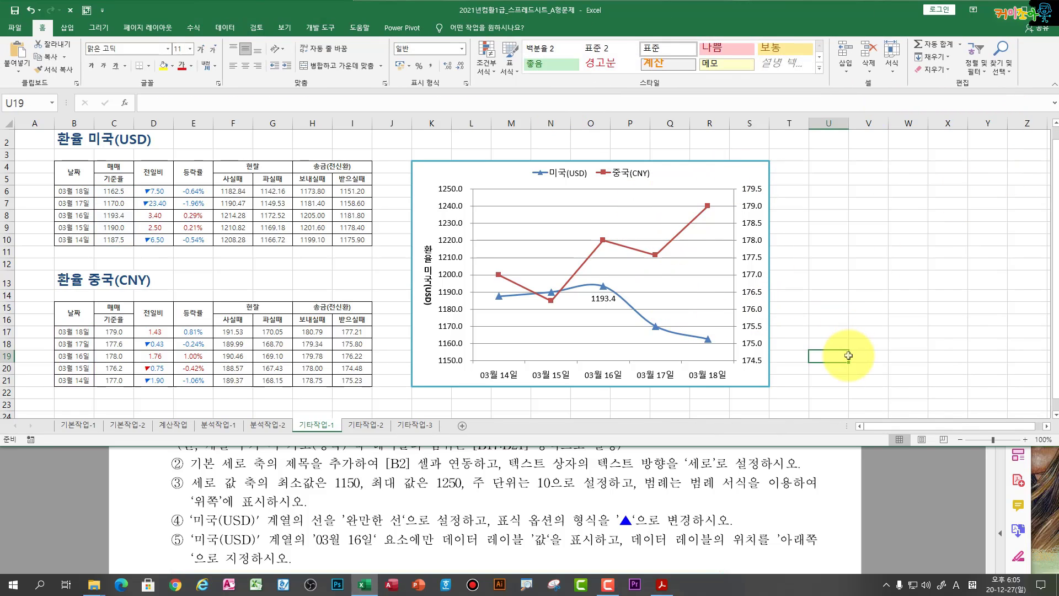
Step: Examine the chart's format and design tools and the chart elements that can be added to it
click(690, 167)
click(477, 27)
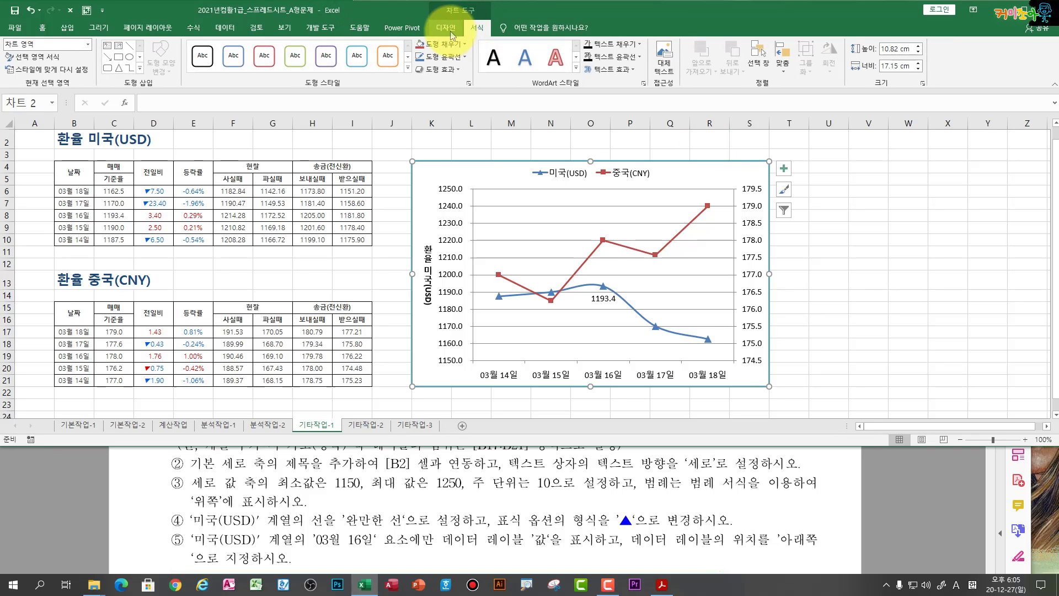
click(450, 31)
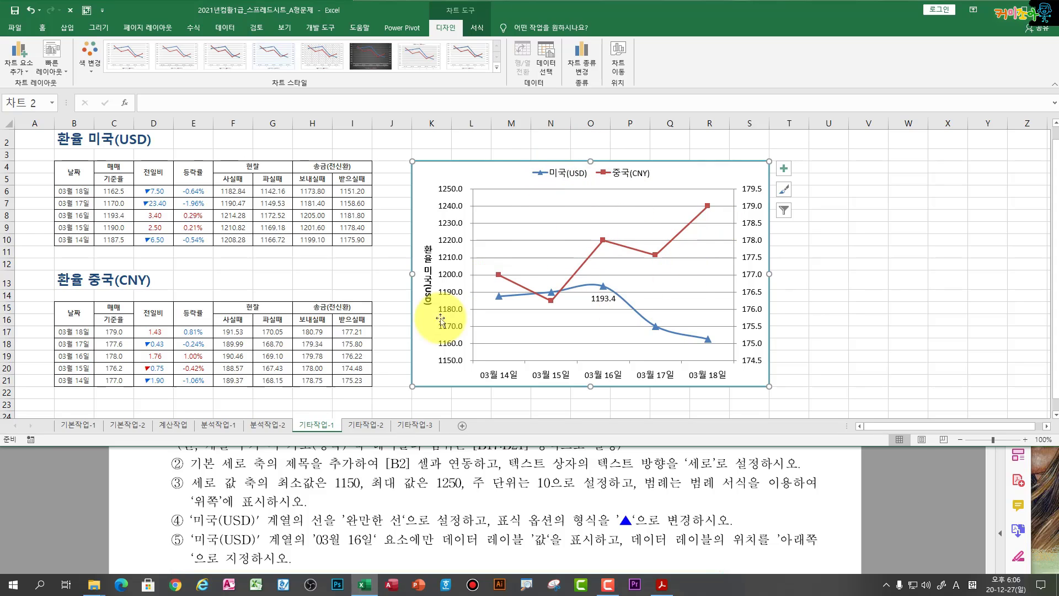
click(19, 63)
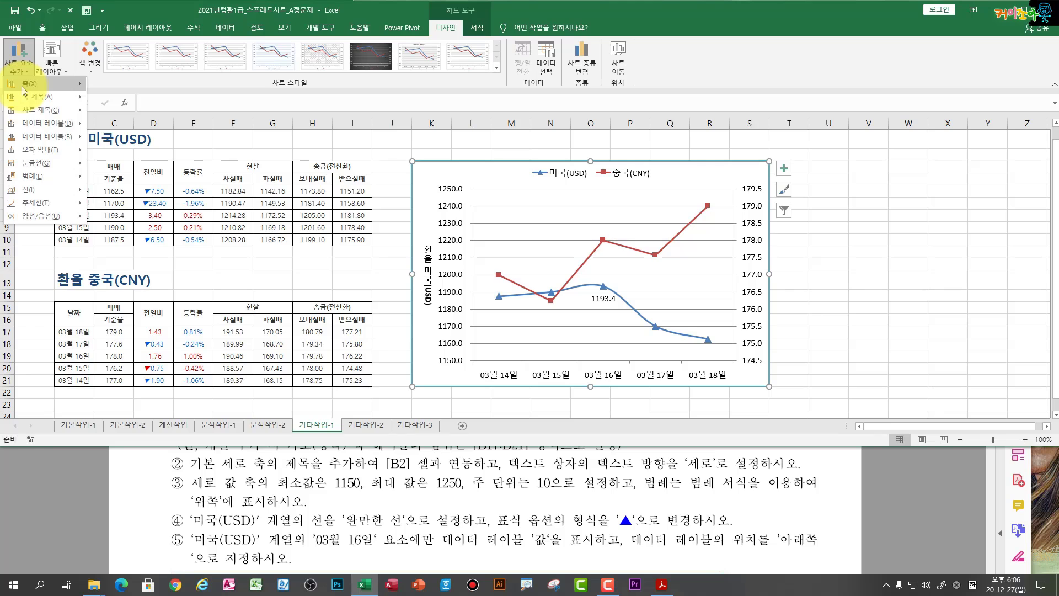
click(22, 86)
mouse_move(62, 97)
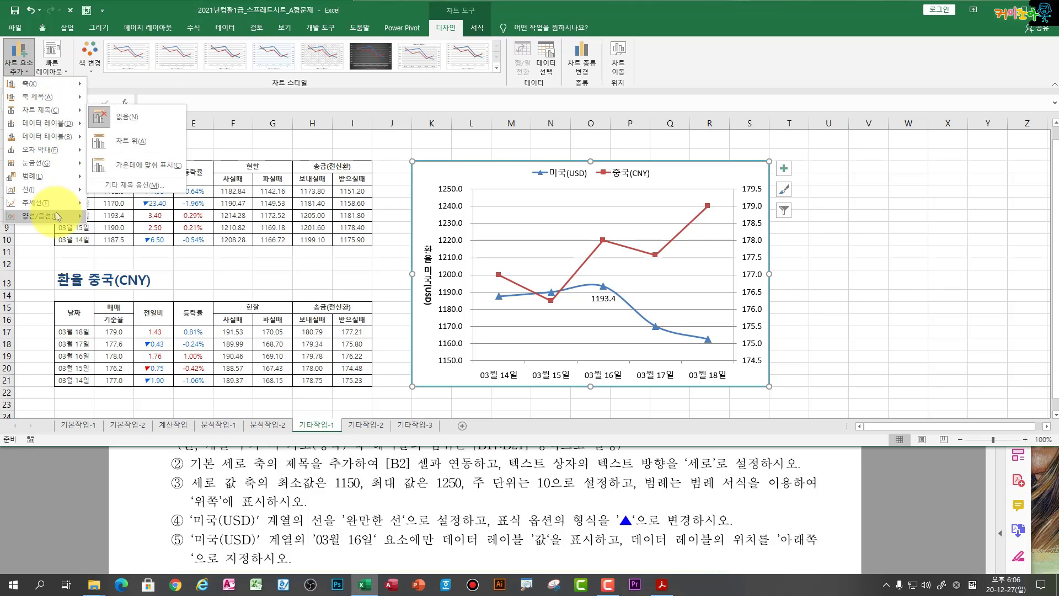
mouse_move(55, 216)
click(784, 169)
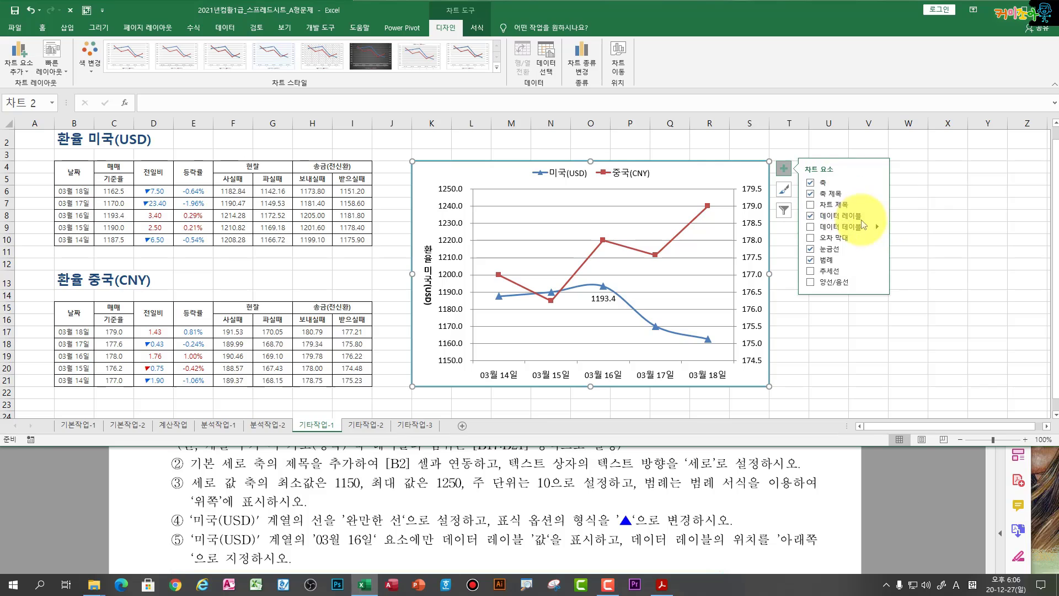
mouse_move(862, 219)
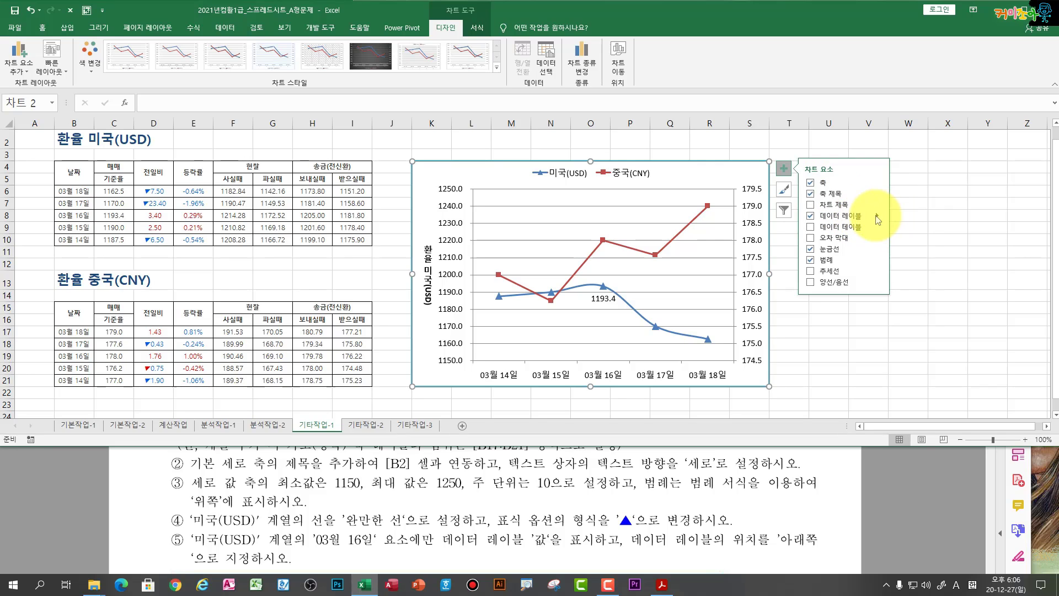
Step: Examine the chart's data label placement options and the chart type settings of the 미국(USD) and 중국(CNY) series
click(877, 217)
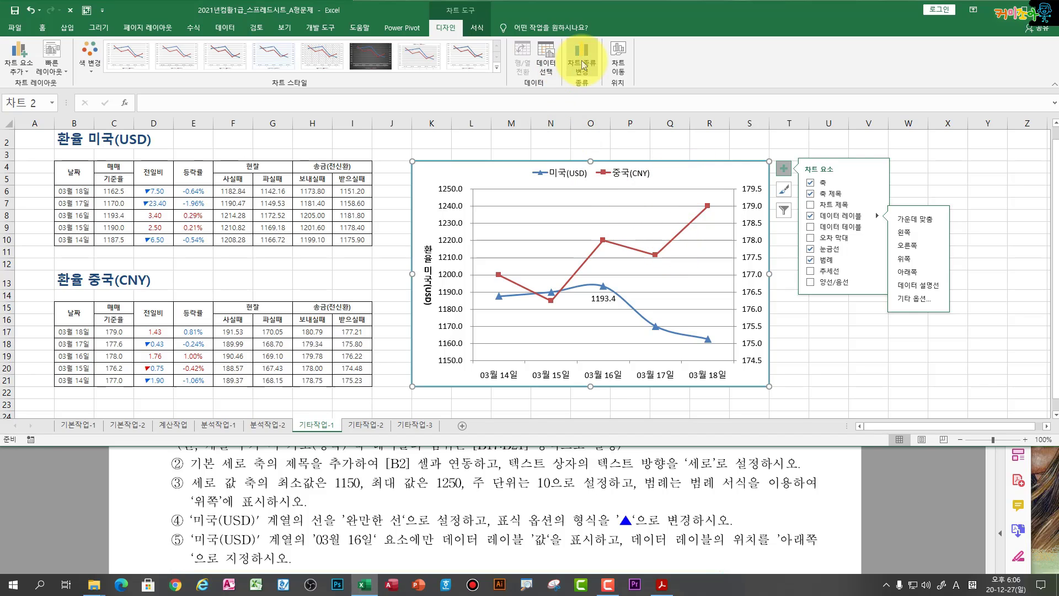
click(605, 286)
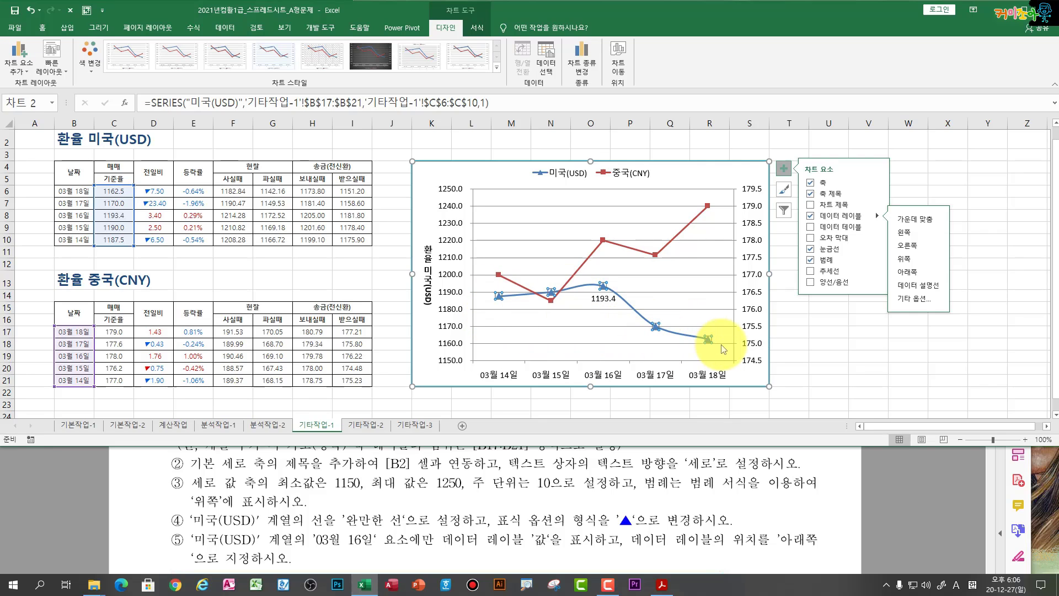
click(584, 71)
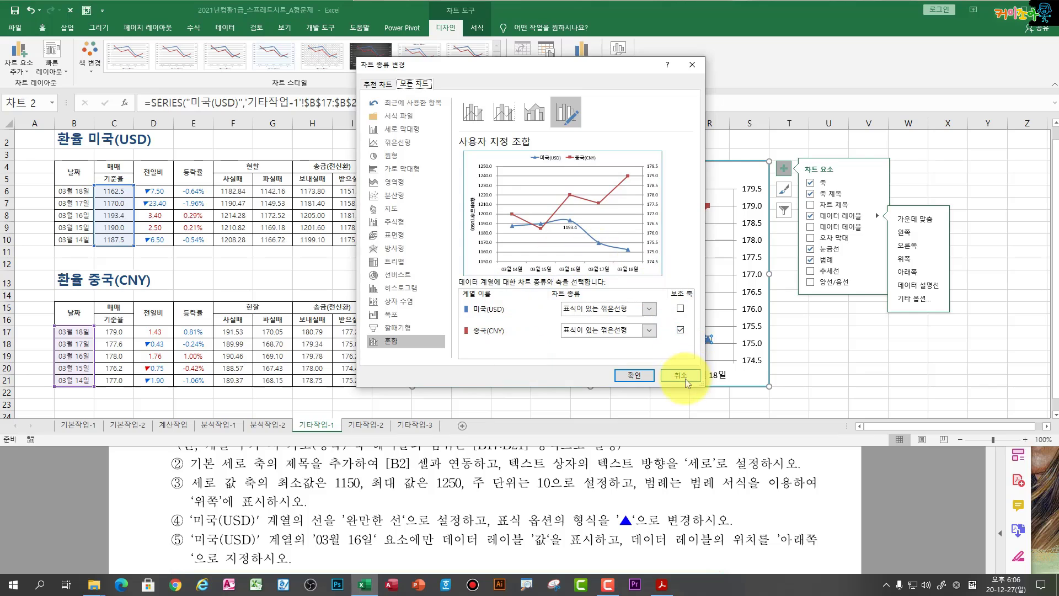
click(682, 376)
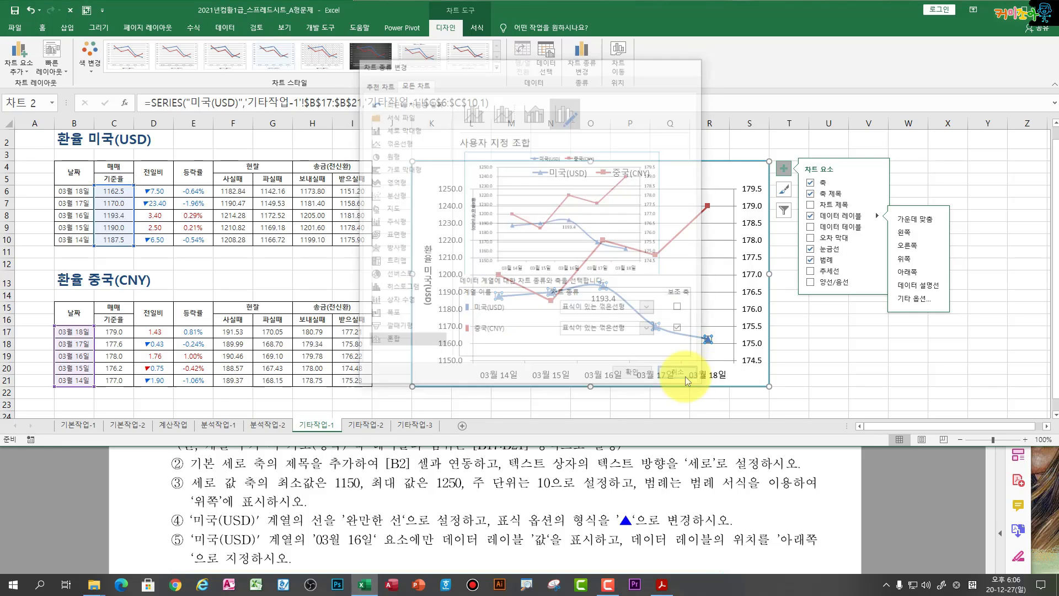
click(703, 175)
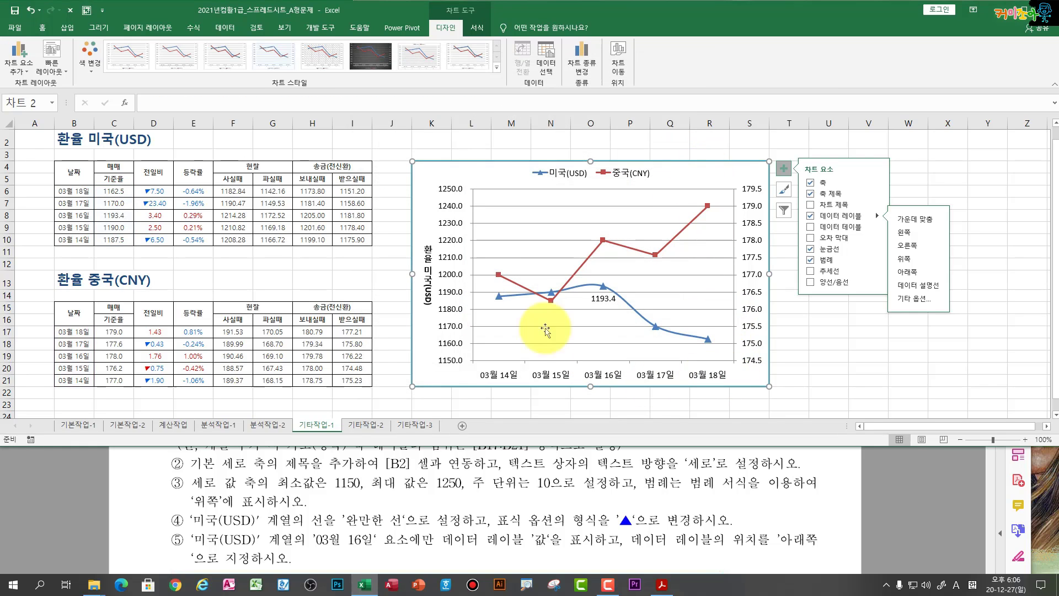
Step: Examine the chart area's formatting options for fill, border, shadow effects, size and properties
double_click(443, 168)
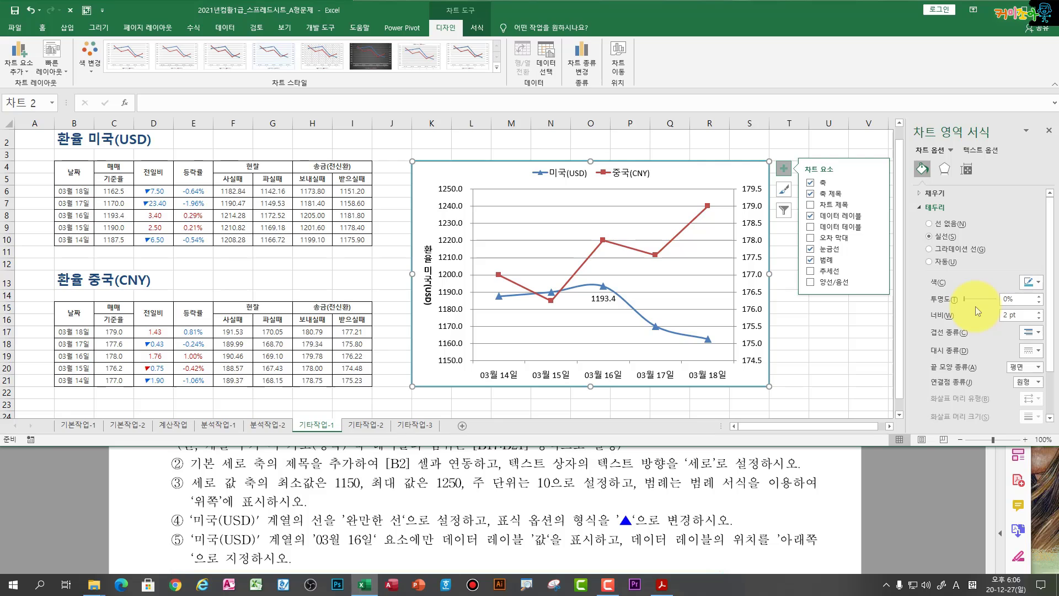
click(921, 193)
click(920, 194)
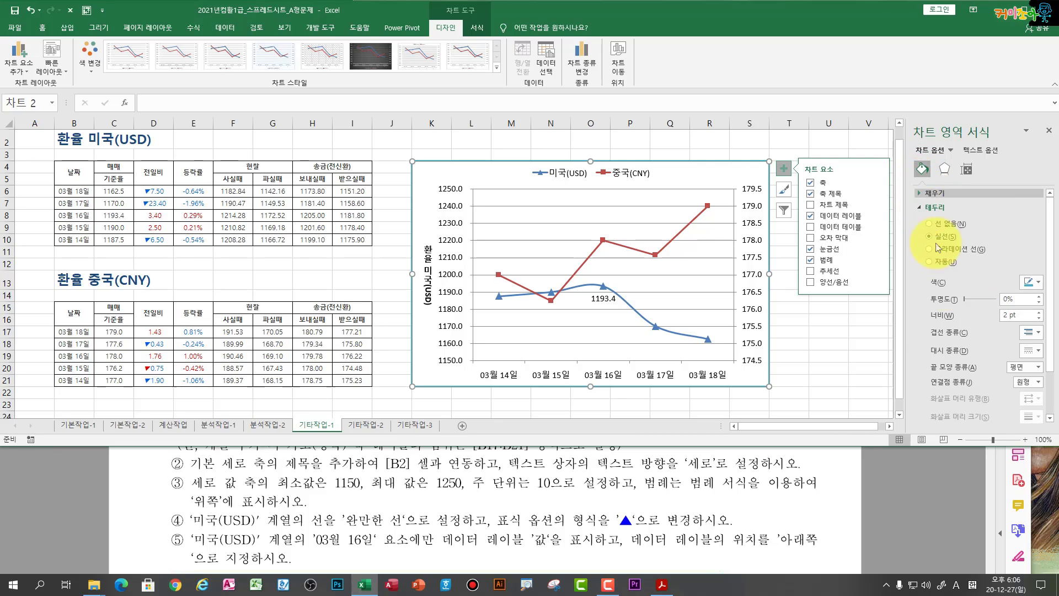
click(919, 208)
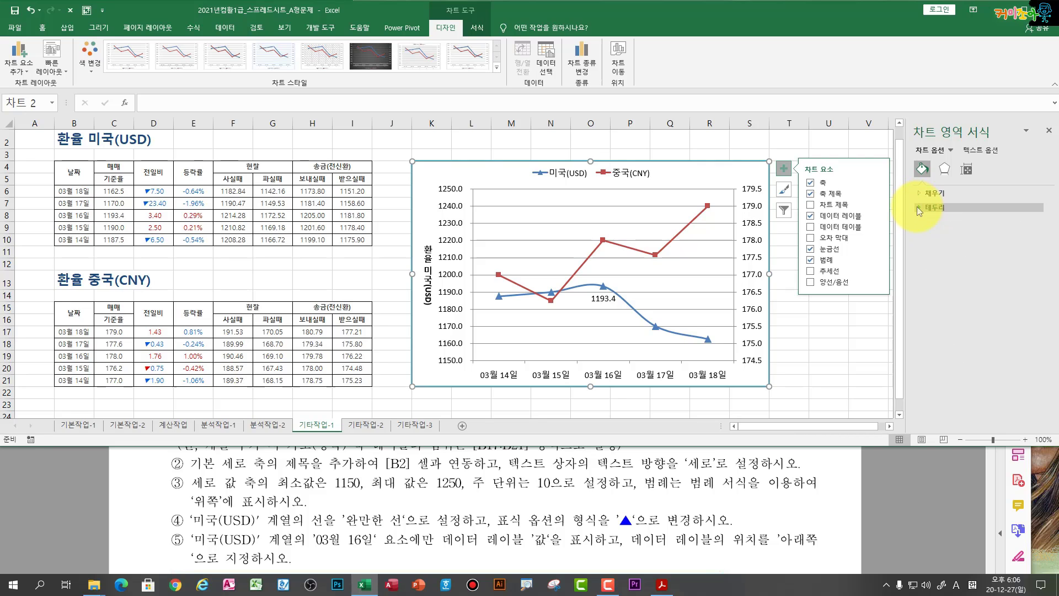
click(947, 171)
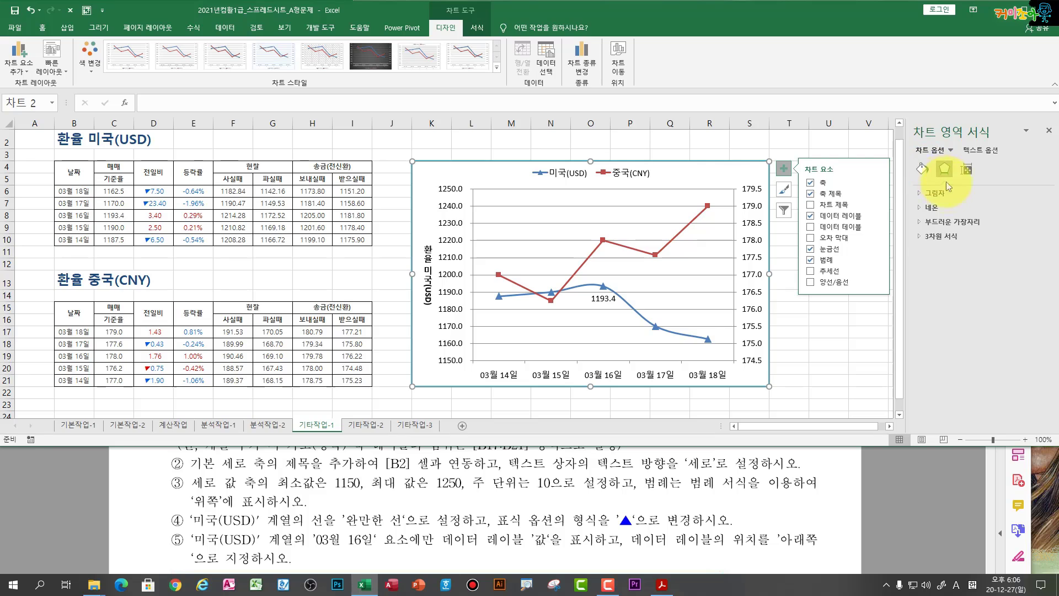
click(930, 194)
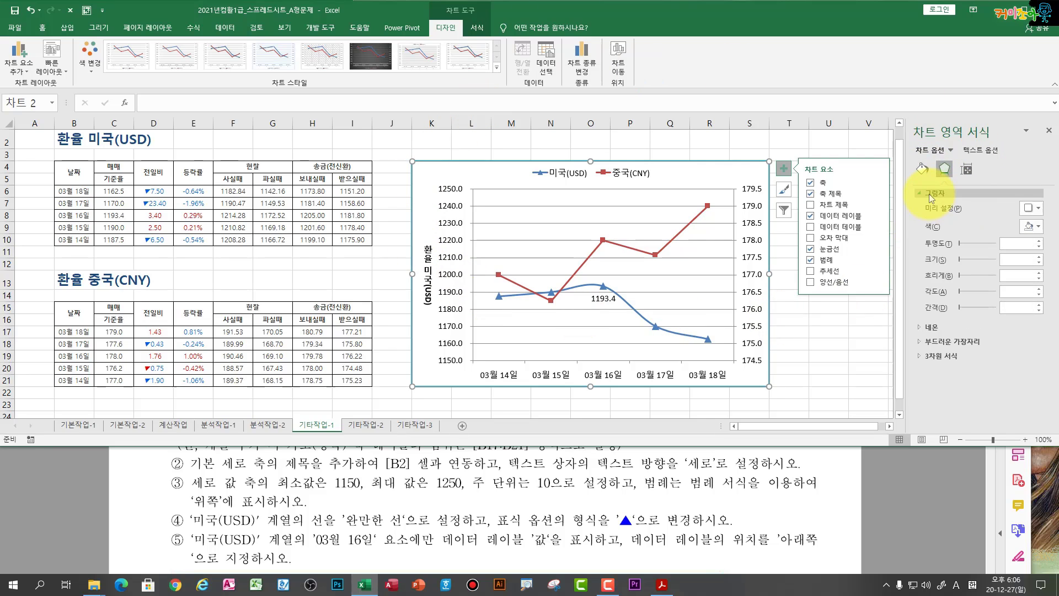
click(929, 194)
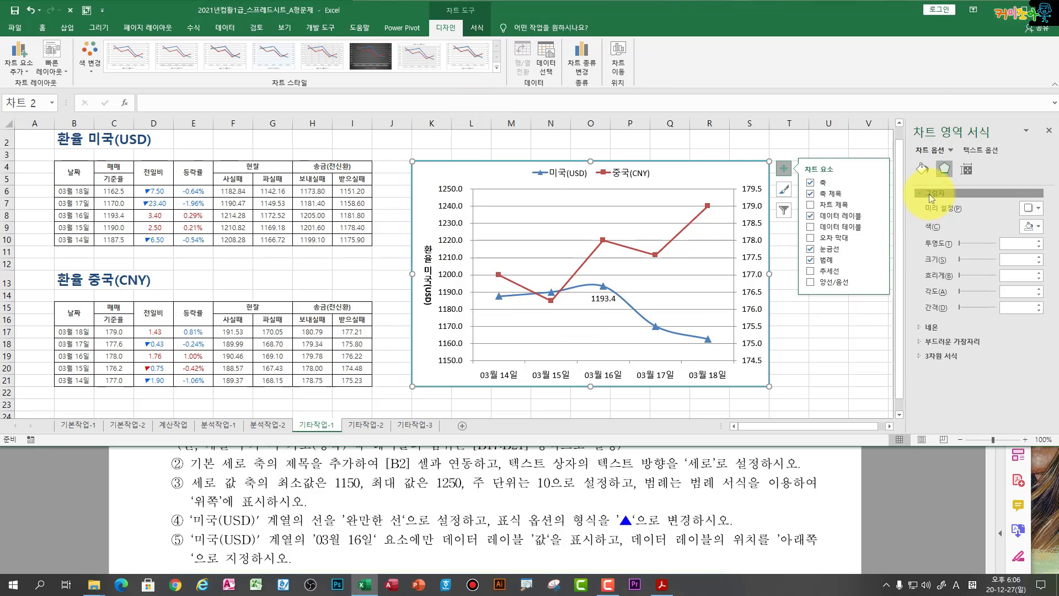
click(965, 174)
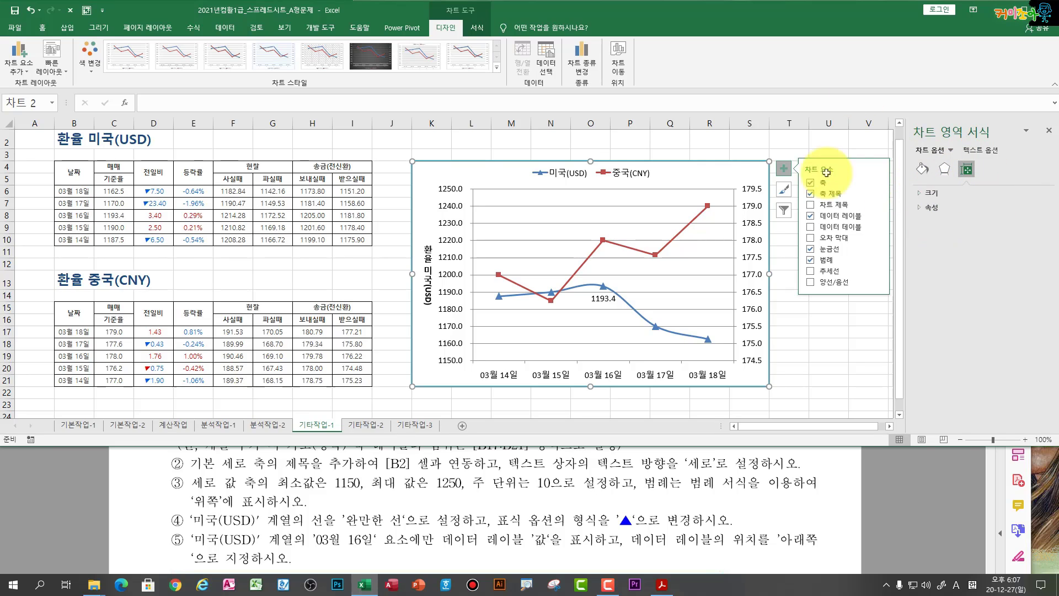
Step: Examine the formatting options of the primary and secondary vertical axes, including alignment, axis options and tick marks
click(456, 246)
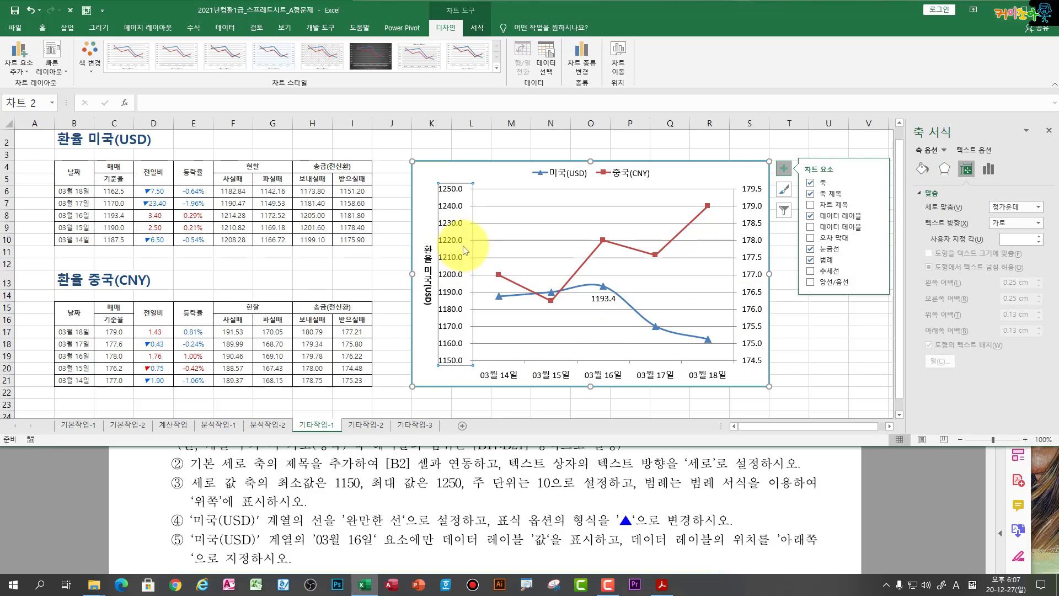
click(990, 173)
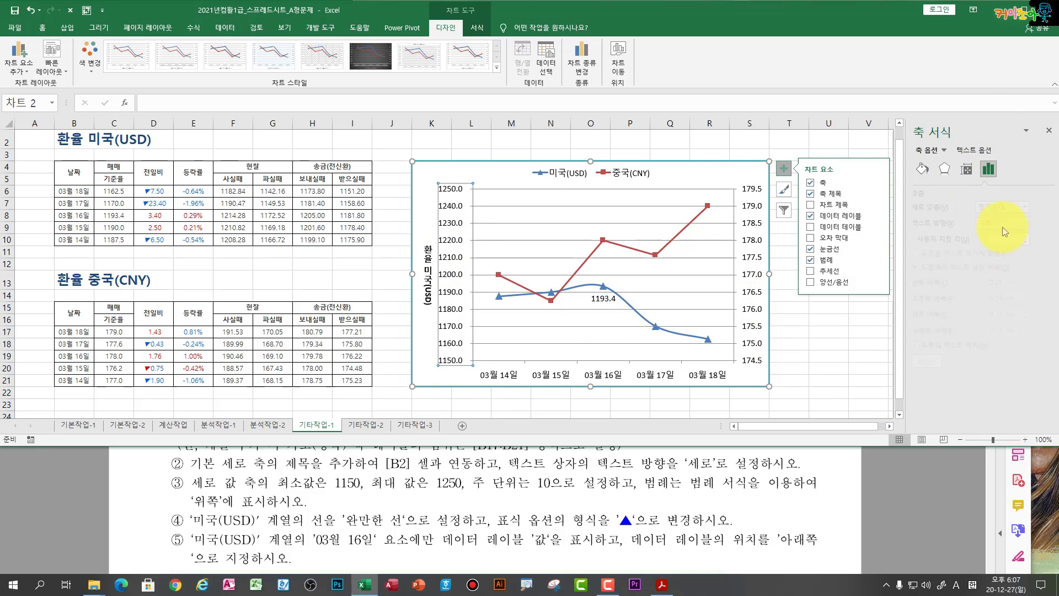
click(969, 172)
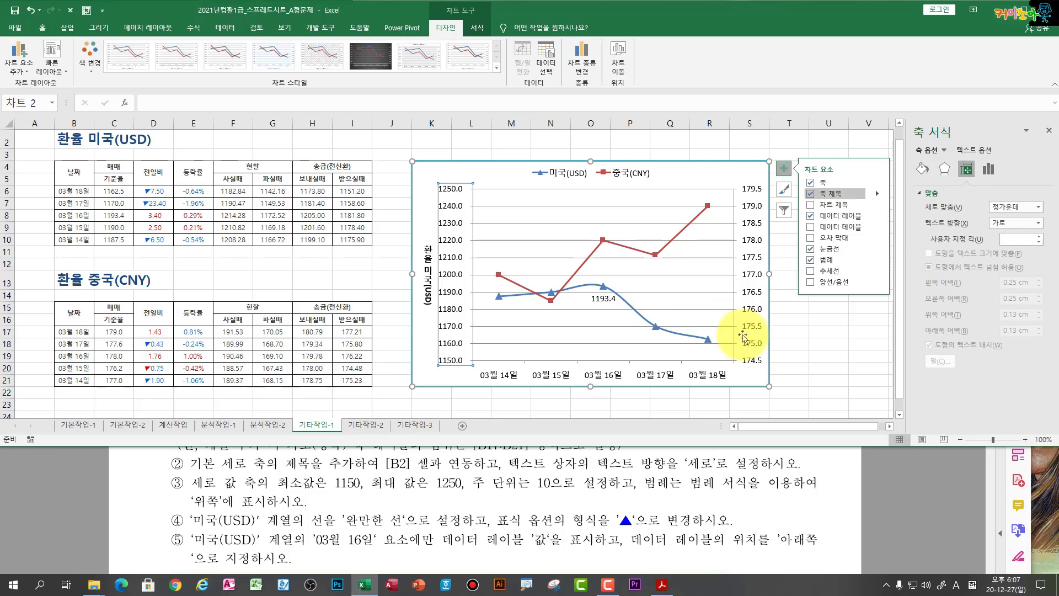
click(750, 244)
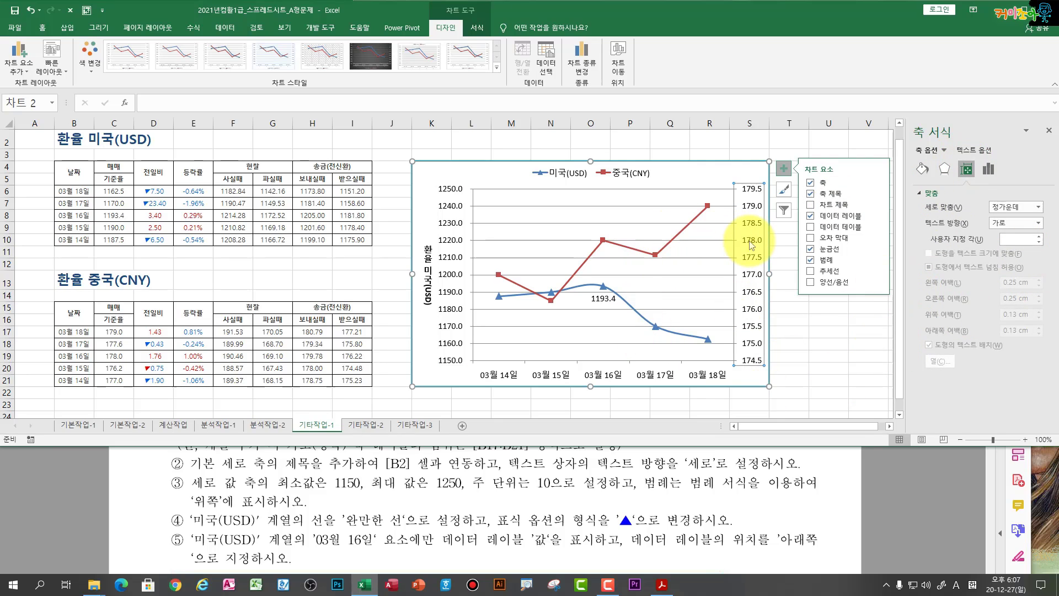
click(987, 170)
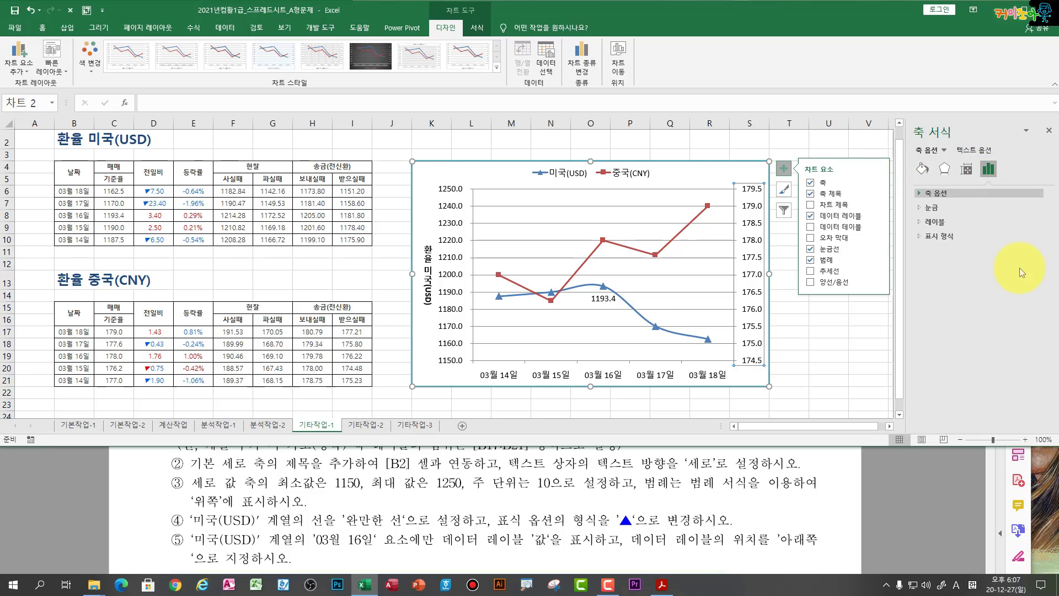
click(928, 192)
click(928, 192)
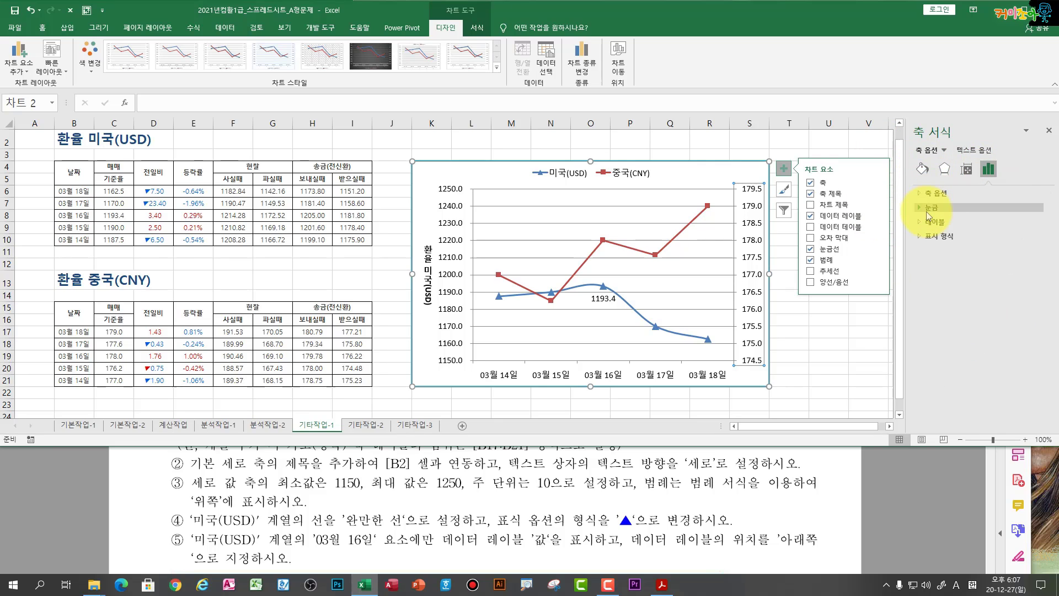
click(926, 209)
click(926, 210)
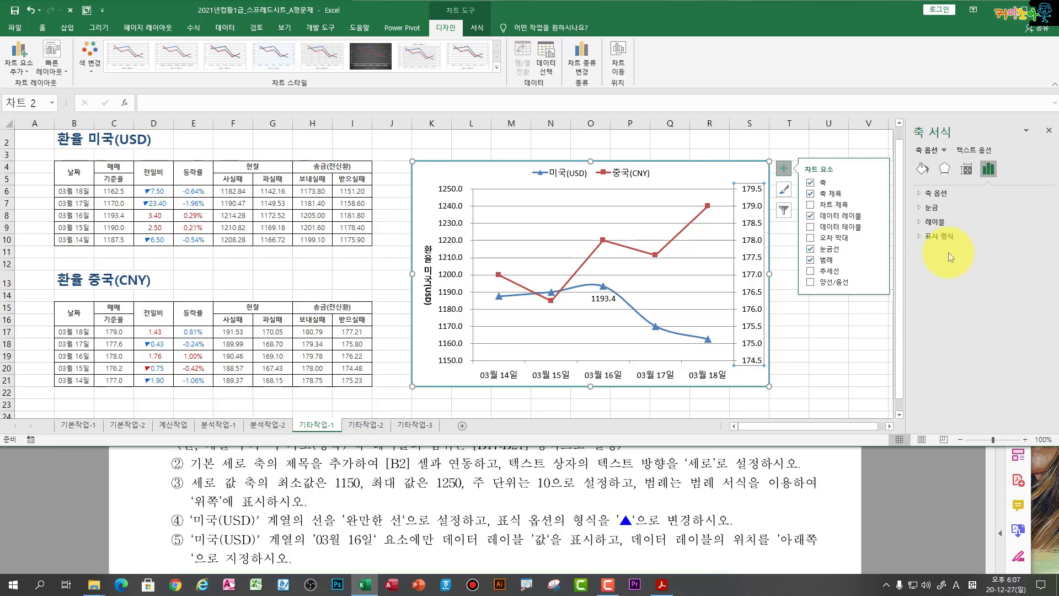
Step: Examine the line formatting options of the major gridlines and the chart area's border options, and close the formatting pane
click(548, 206)
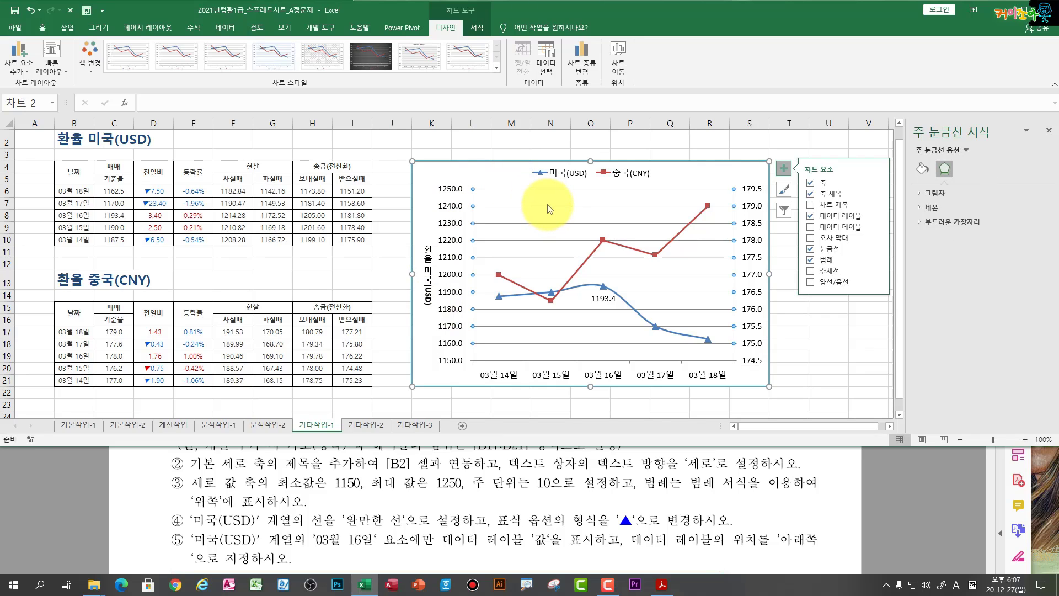
click(923, 168)
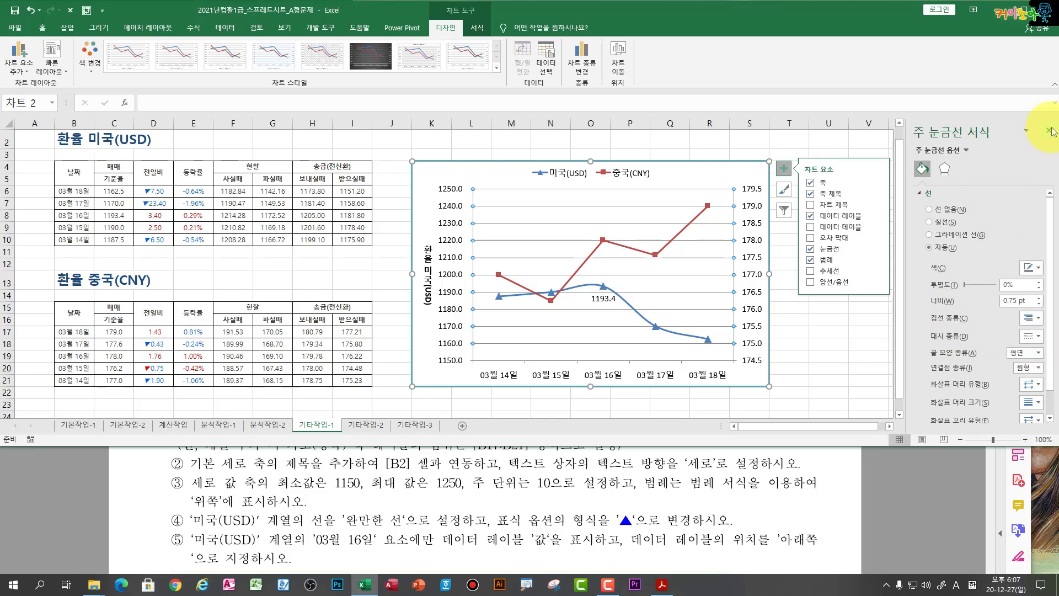
click(708, 177)
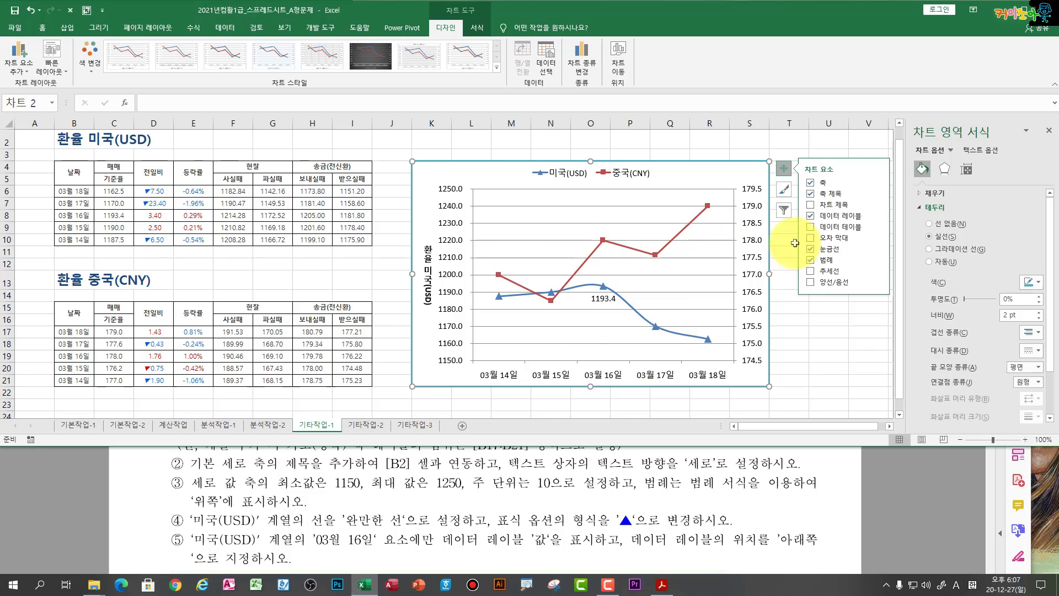
click(1050, 132)
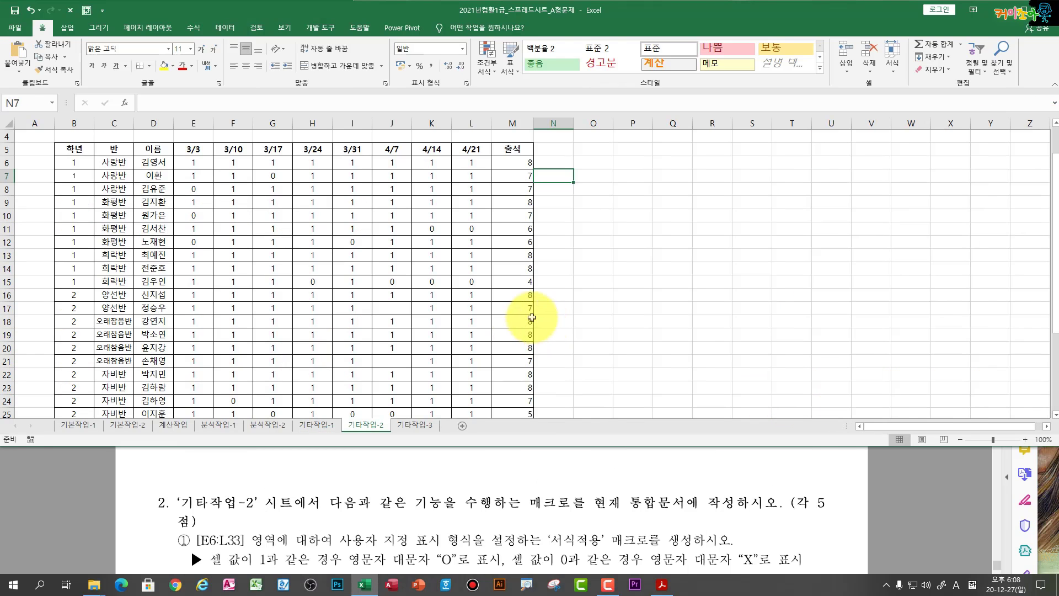
Step: On sheet 기타작업-2, check in the ribbon customization options that the 개발 도구 tab is enabled
click(499, 296)
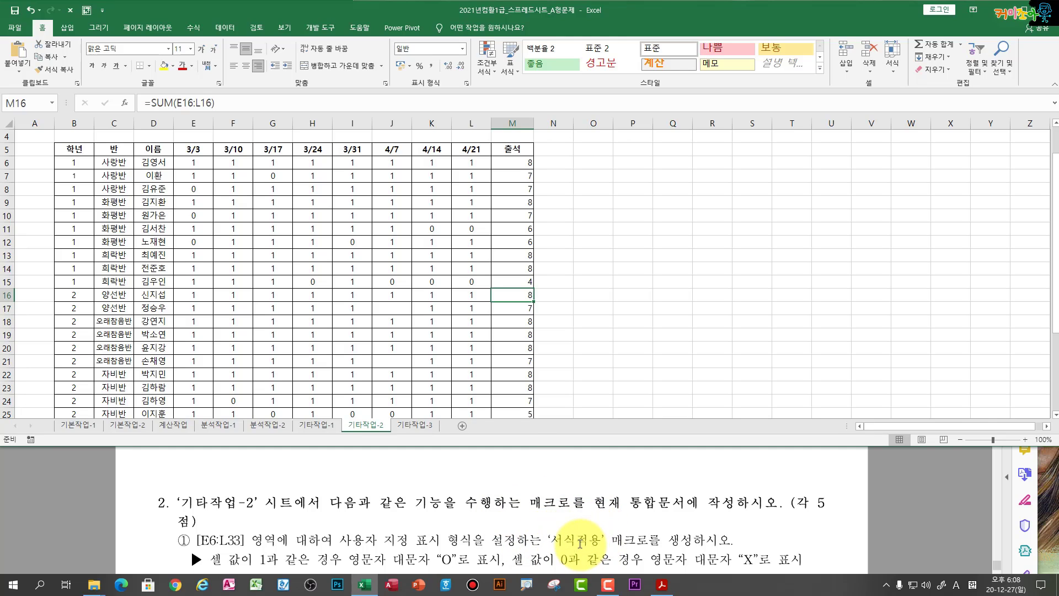
click(415, 269)
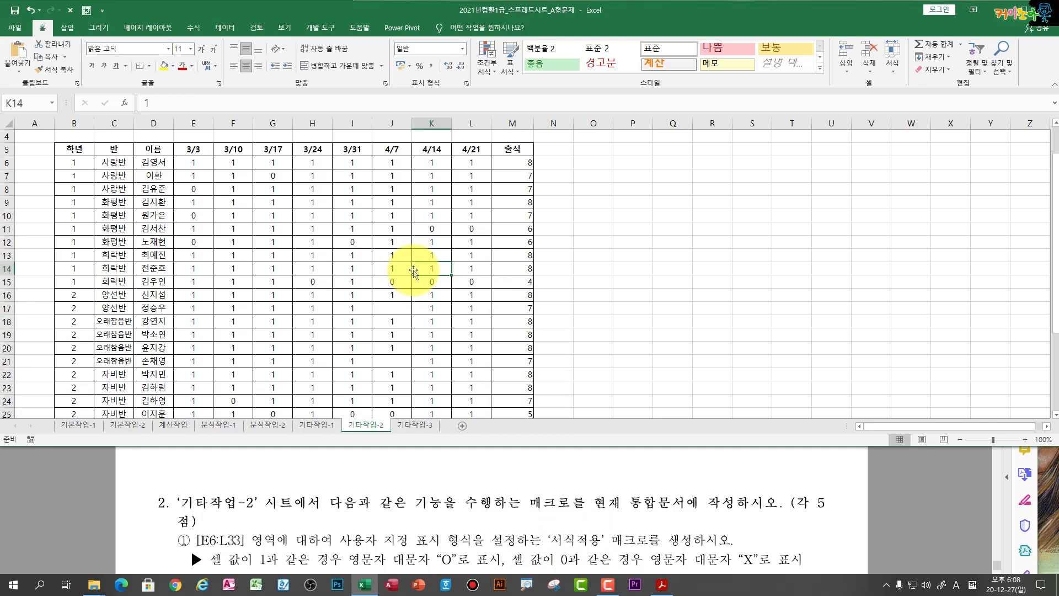
click(316, 27)
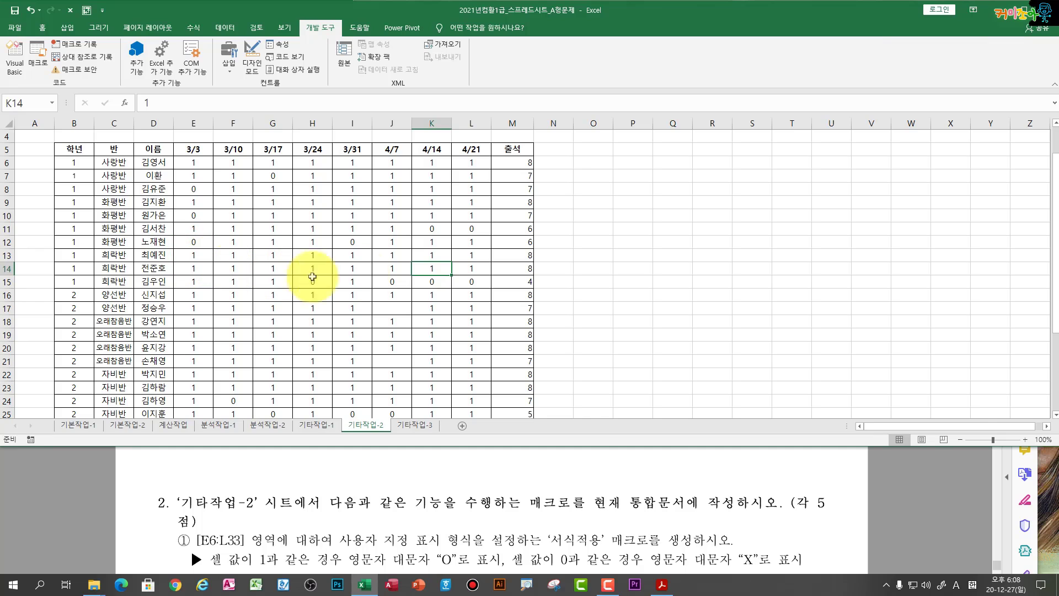
click(18, 32)
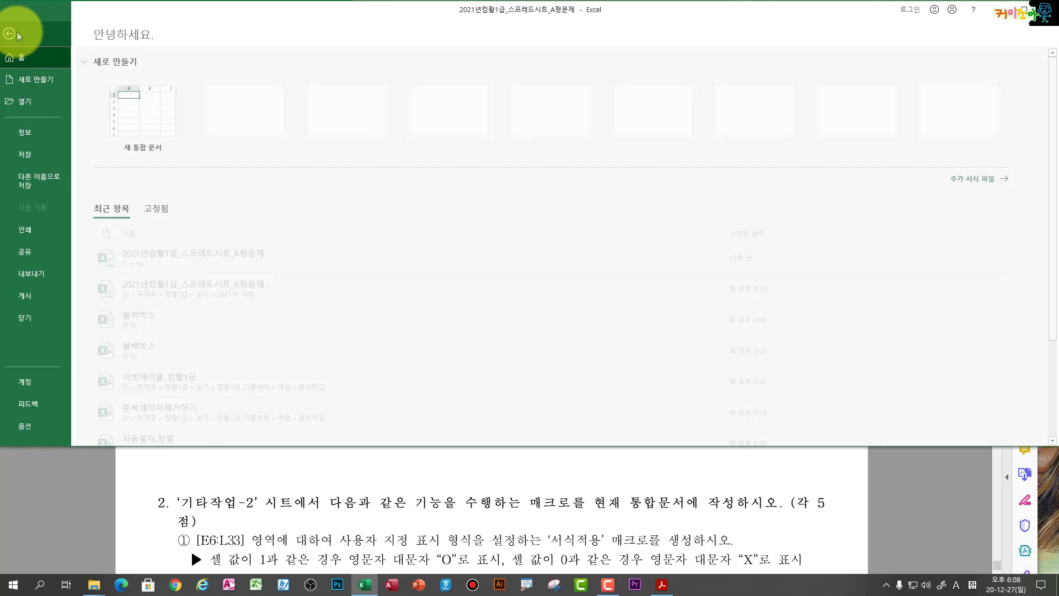
click(32, 425)
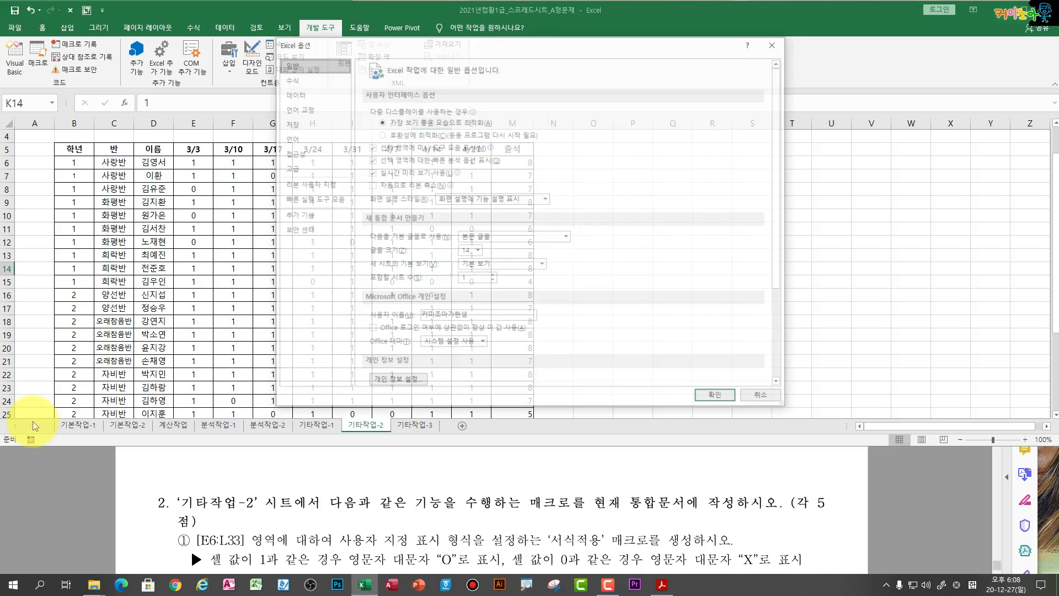
click(310, 184)
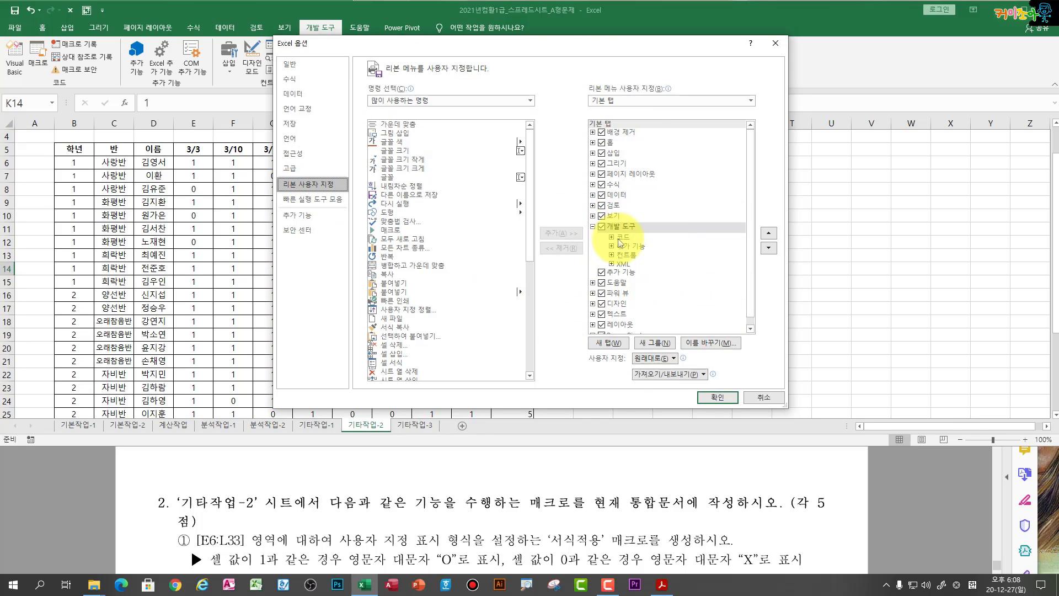
click(720, 399)
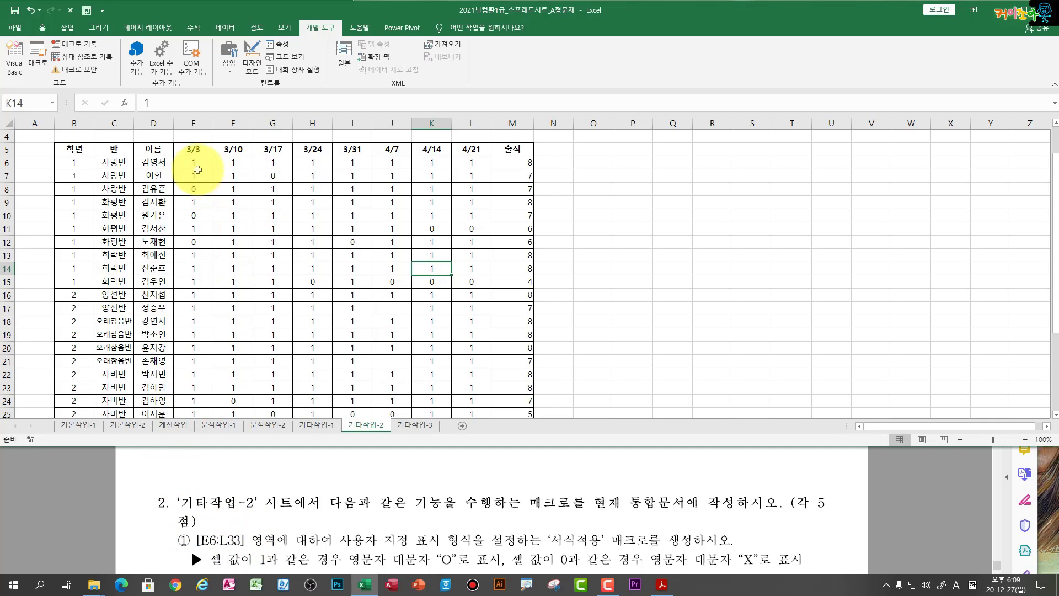
Step: Select the attendance data range E6:L33 on sheet 기타작업-2
click(195, 162)
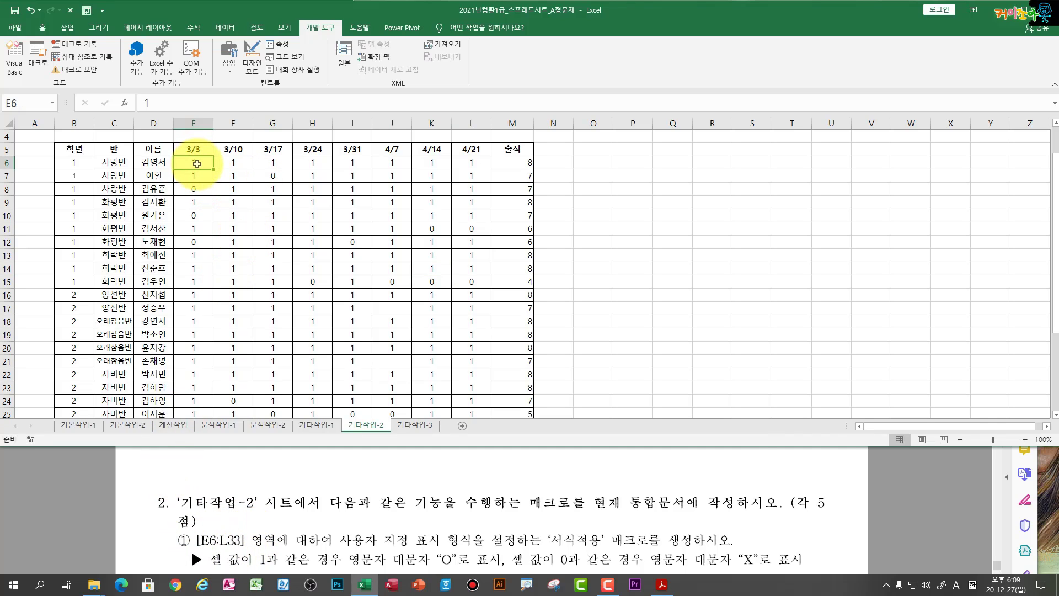
key(ctrl+shift+Right)
key(ctrl+shift+Left)
key(ctrl+shift+Right)
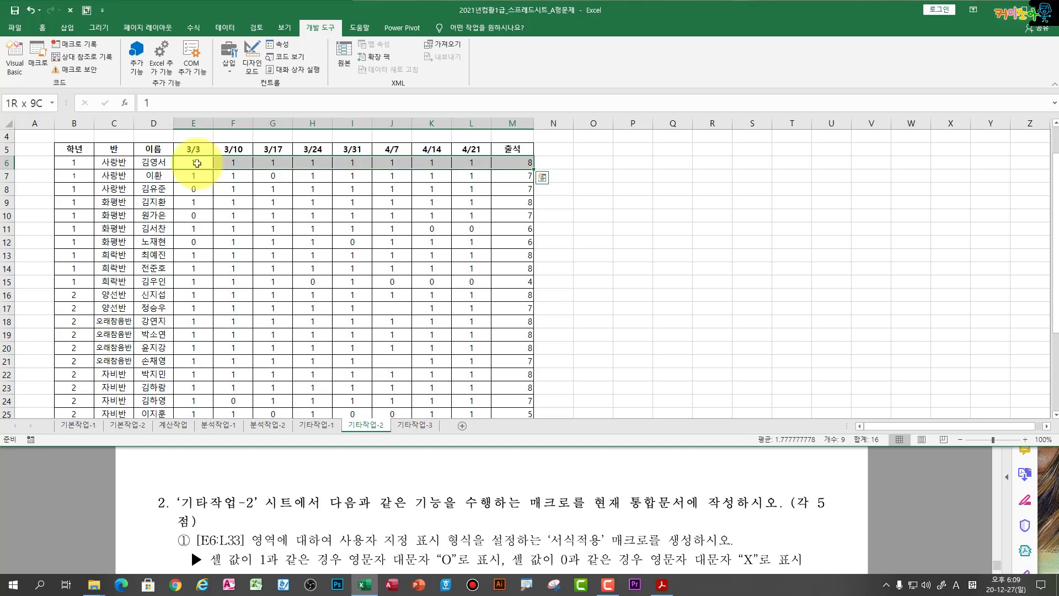
drag(197, 163, 469, 171)
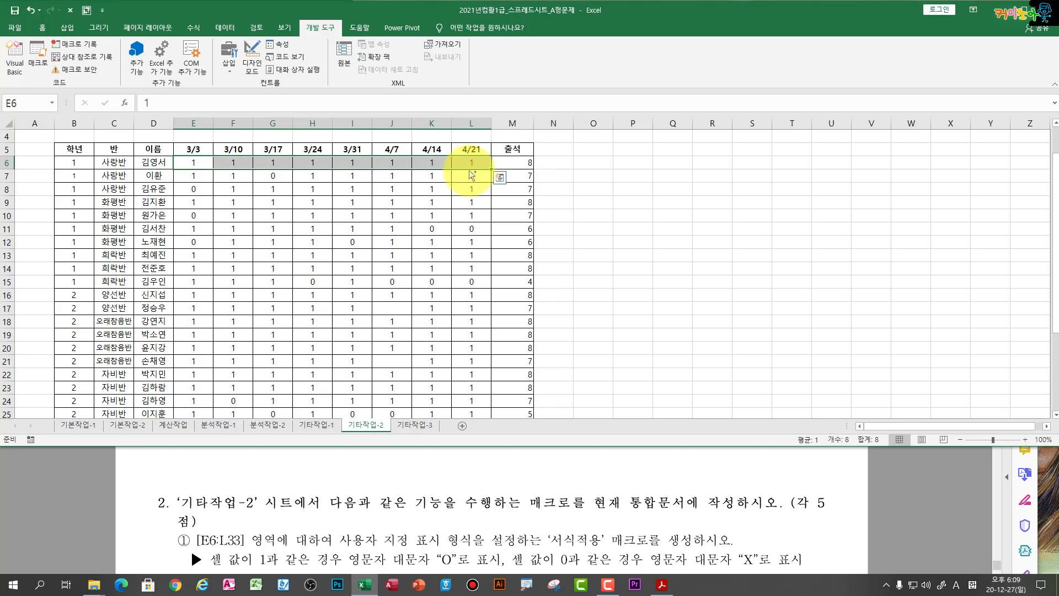
key(ctrl+shift+Down)
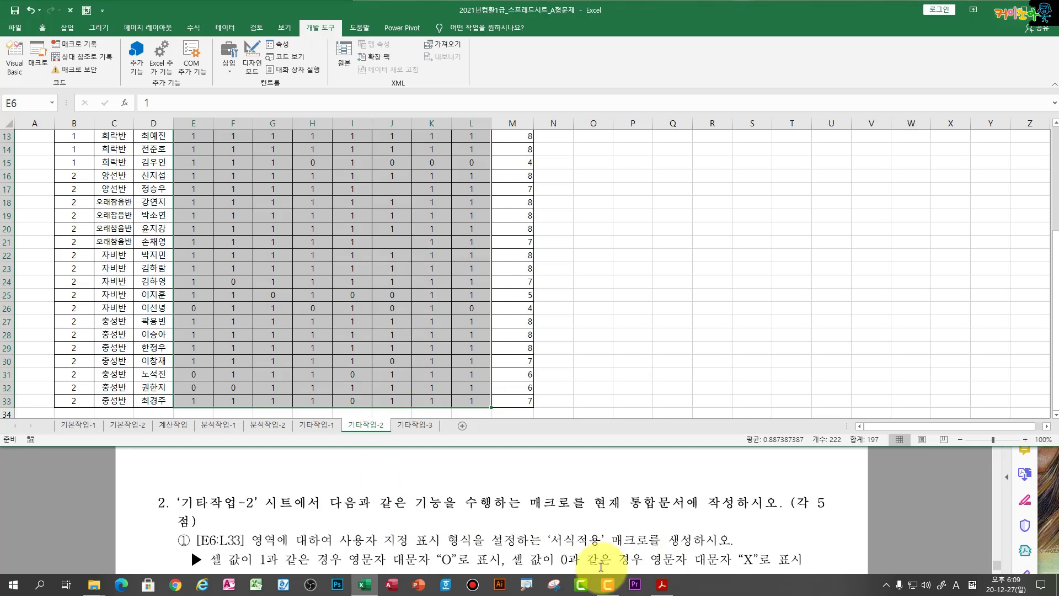
scroll(281, 279, up, 4)
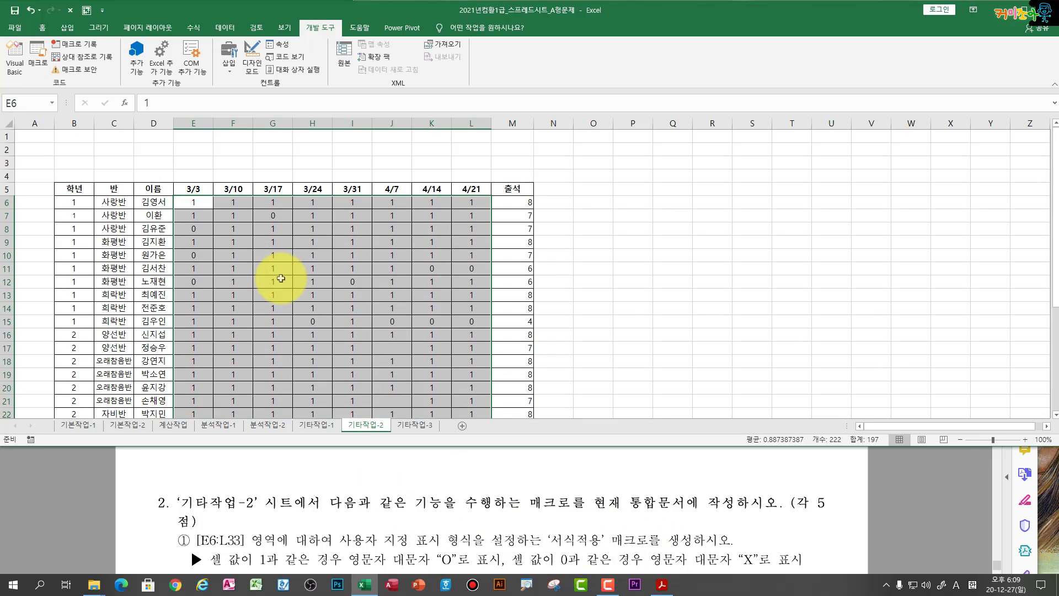
key(ctrl+1)
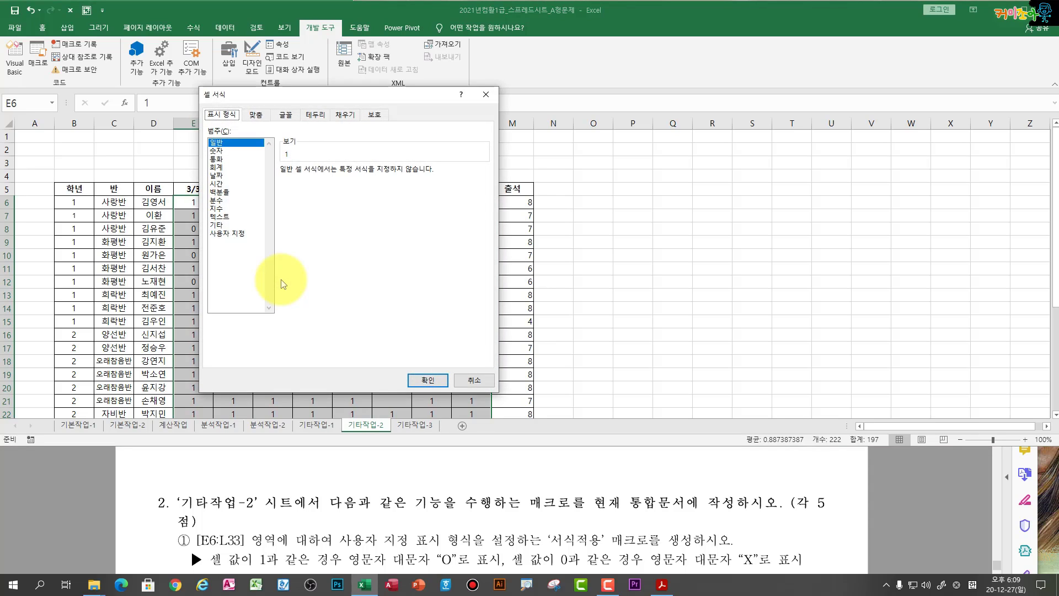
drag(296, 95, 537, 131)
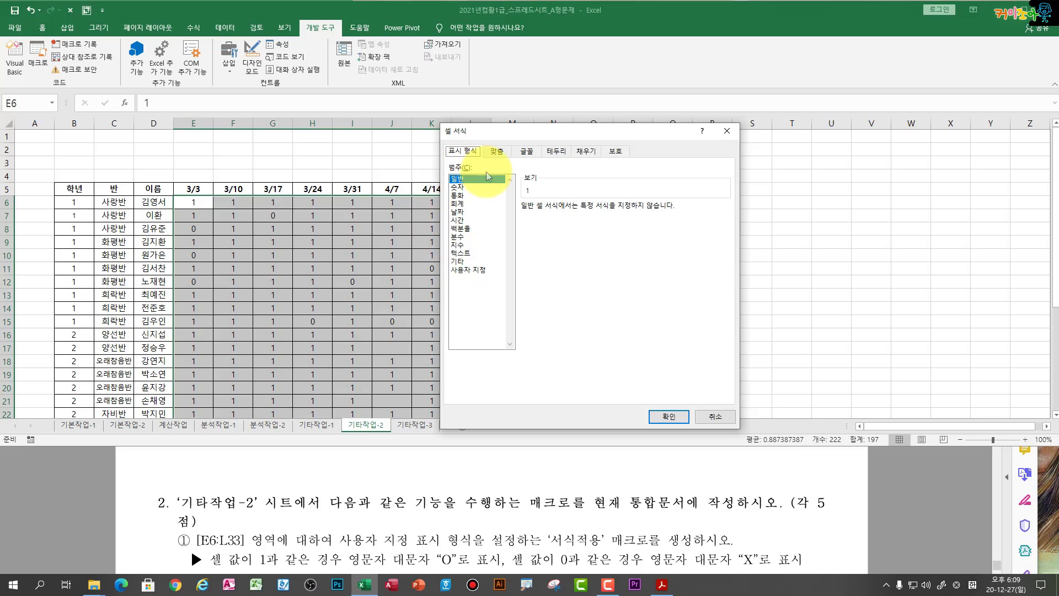
click(468, 270)
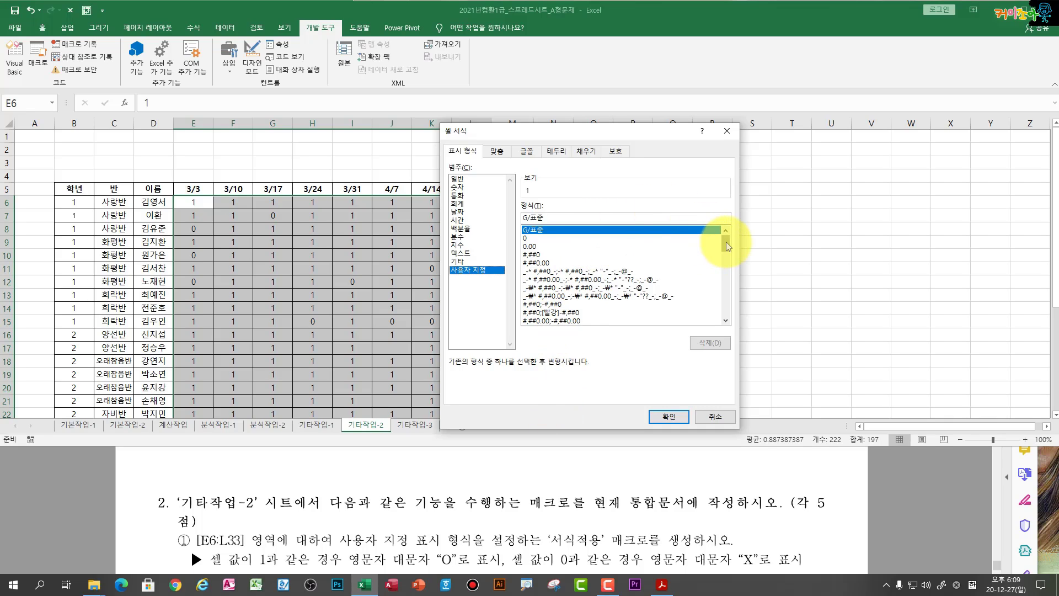
mouse_move(726, 246)
mouse_down()
mouse_move(728, 313)
mouse_move(733, 236)
mouse_up()
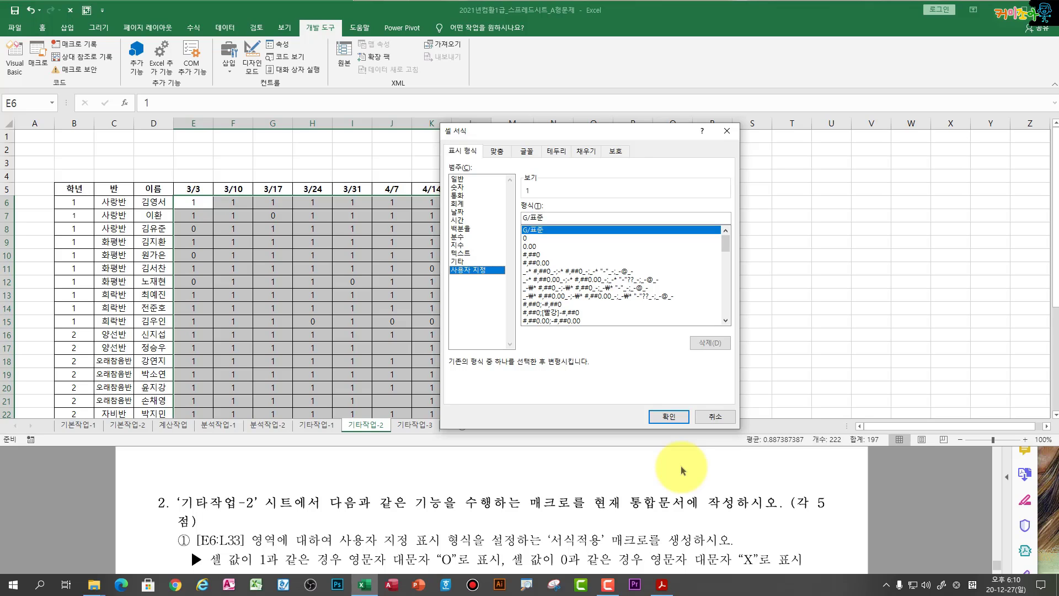
key(Escape)
click(607, 307)
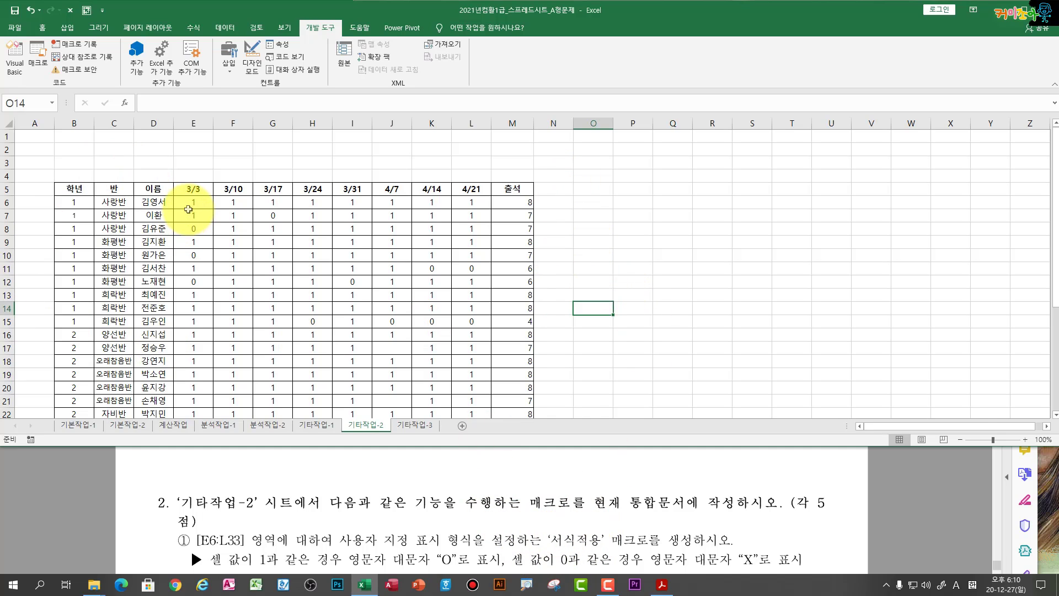
drag(189, 209, 471, 334)
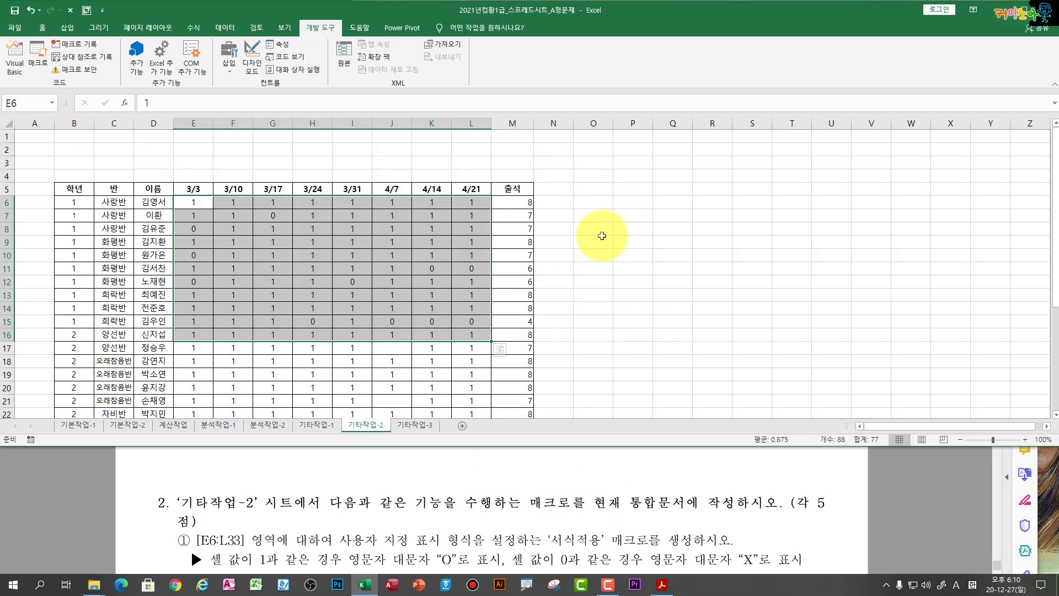
click(602, 237)
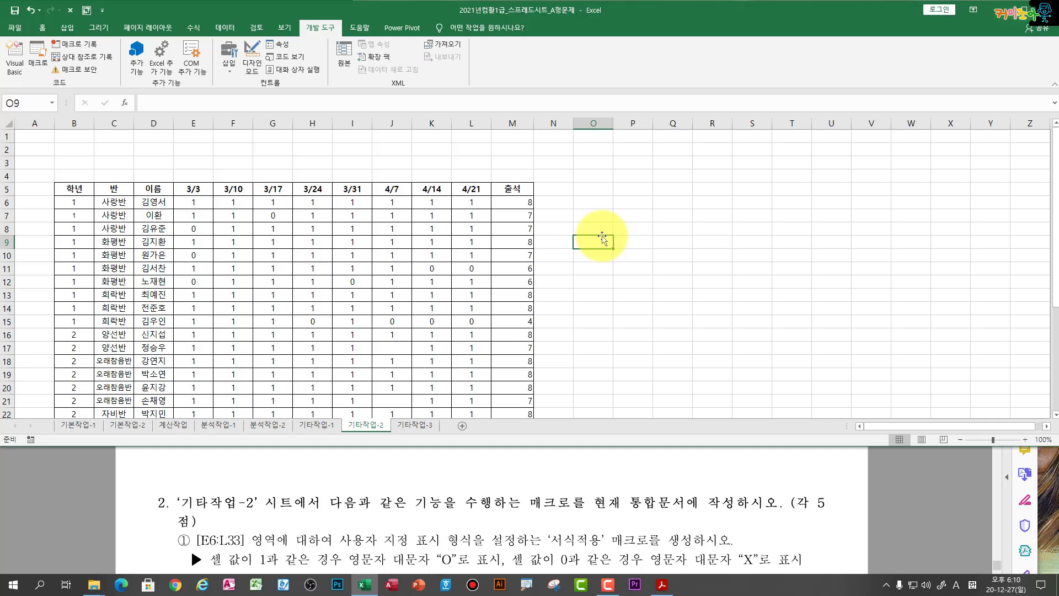
Step: Start recording a macro named 서식적용 stored in the current workbook
click(90, 46)
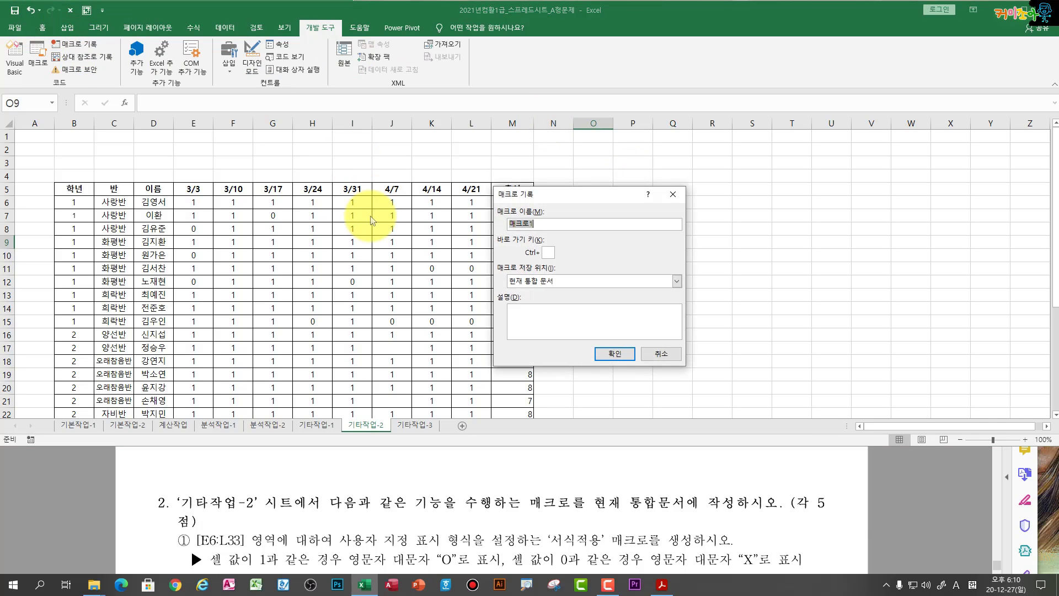
text(ㅅ서식적ㅇ)
click(606, 354)
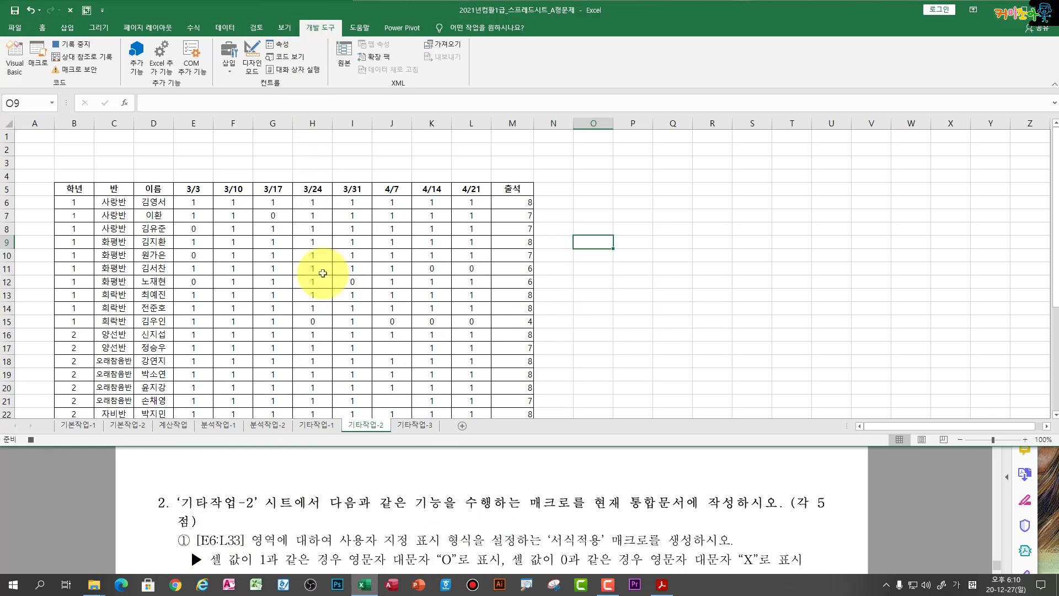
Step: Select the attendance range E6:L33 and open its cell formatting at the custom (사용자 지정) number category
click(193, 202)
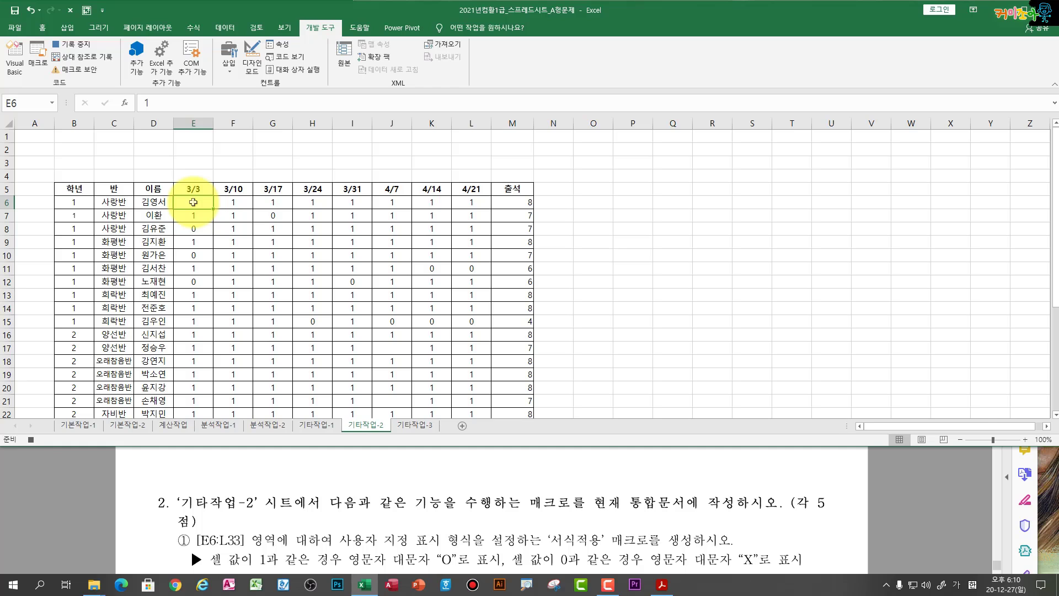
drag(193, 202, 473, 388)
scroll(433, 339, up, 4)
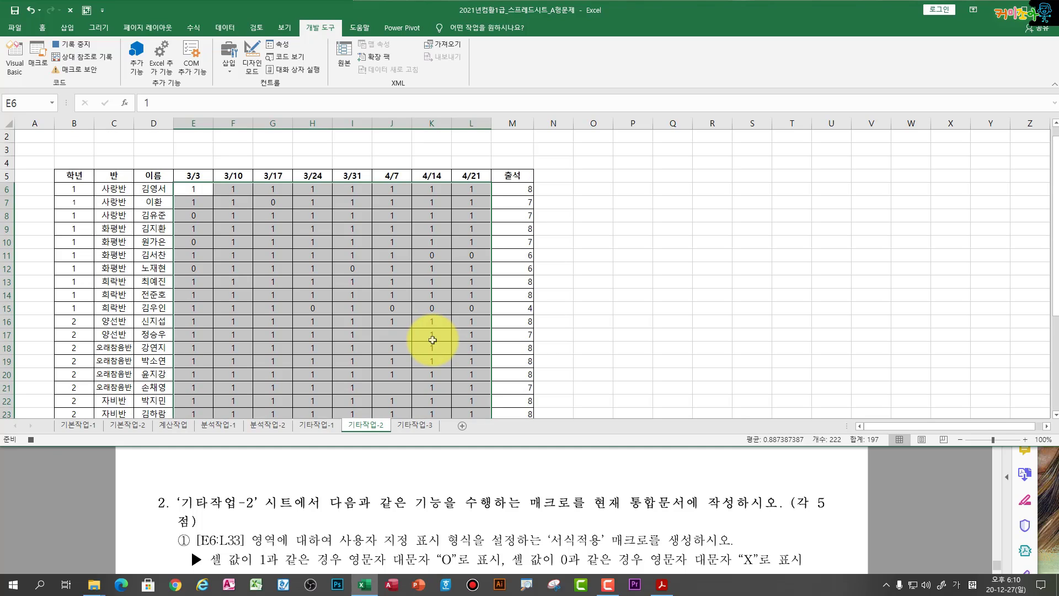
key(ctrl+1)
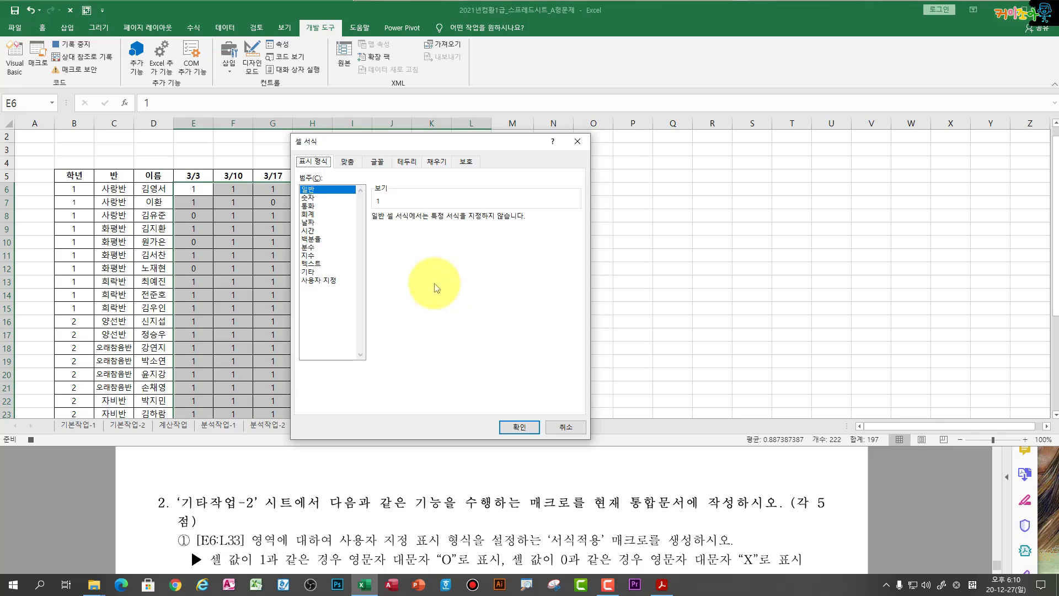
click(321, 280)
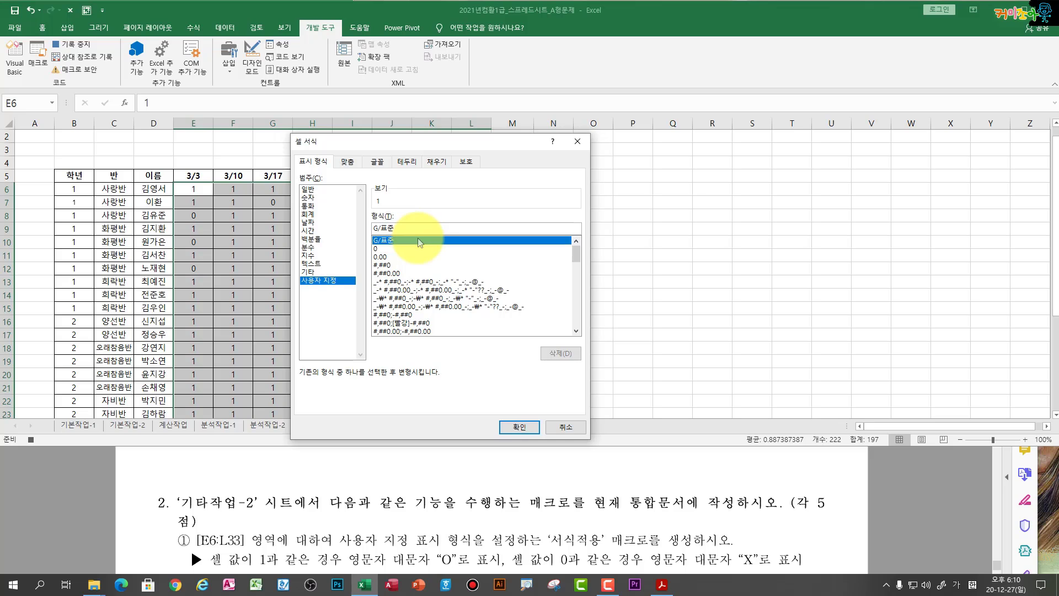
drag(406, 138, 393, 174)
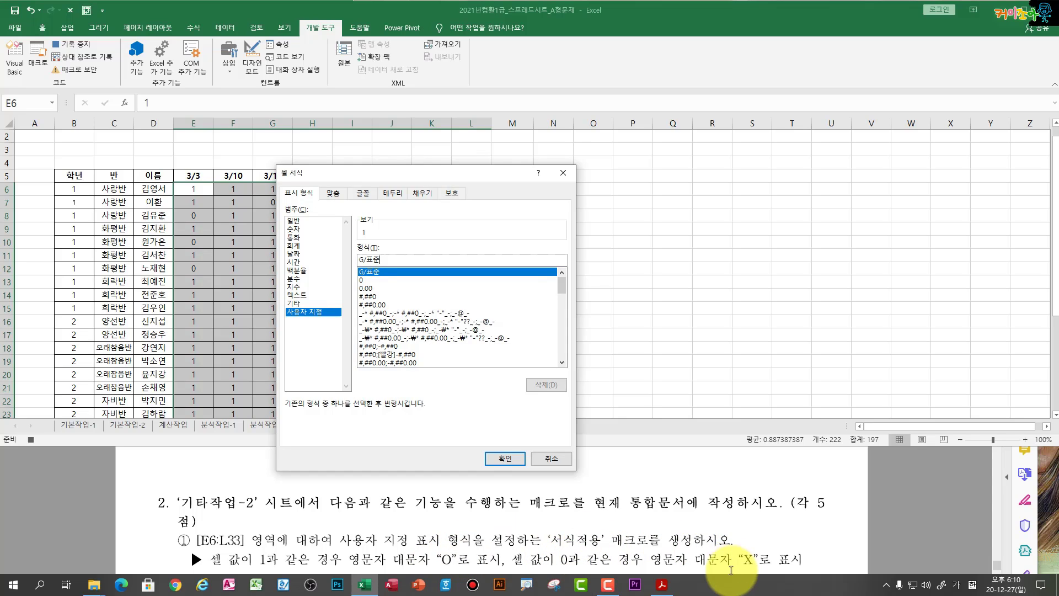
Step: Replace the general format code with the custom code [=1]"O";[=0]"X"
drag(402, 259, 308, 262)
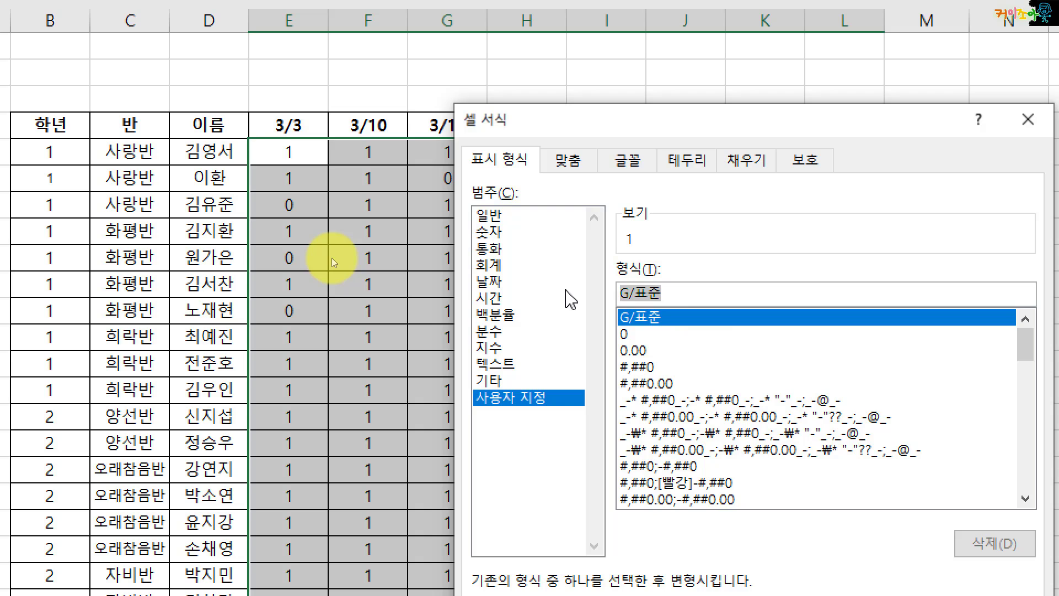
text([)
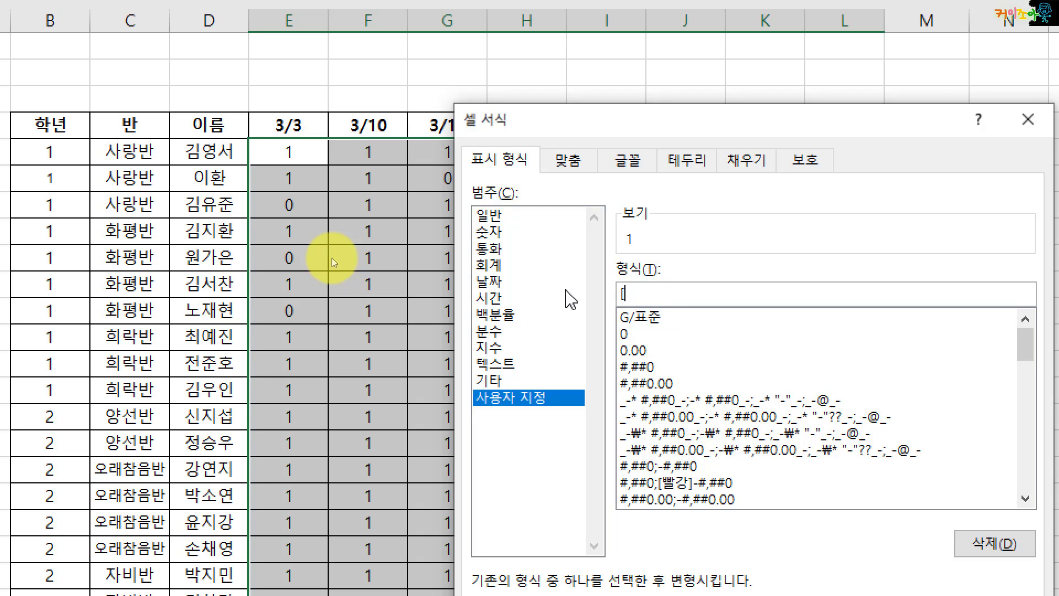
text(=1)
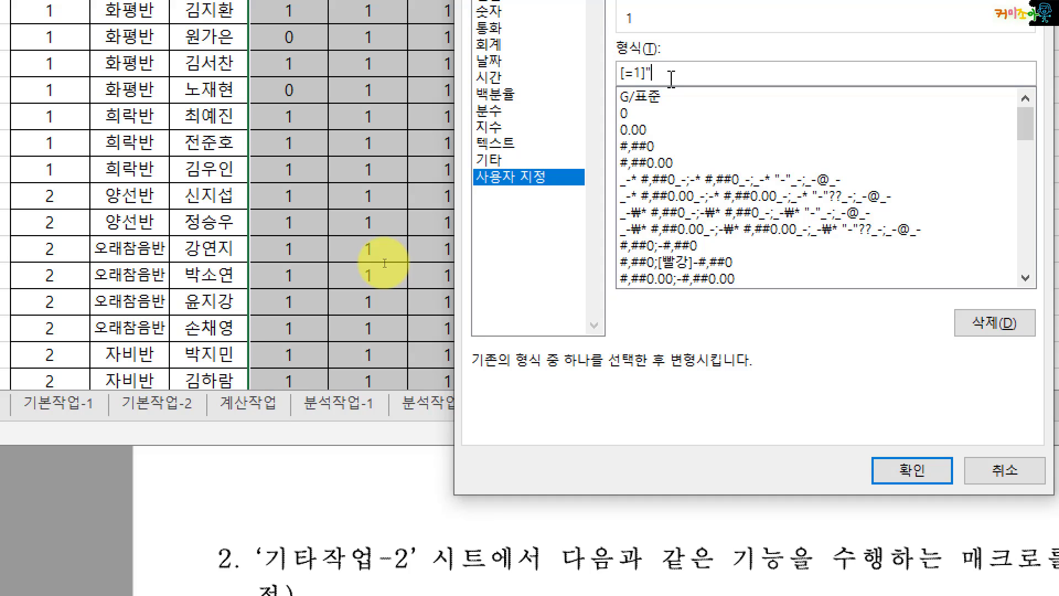
text(ㅂ)
text(")
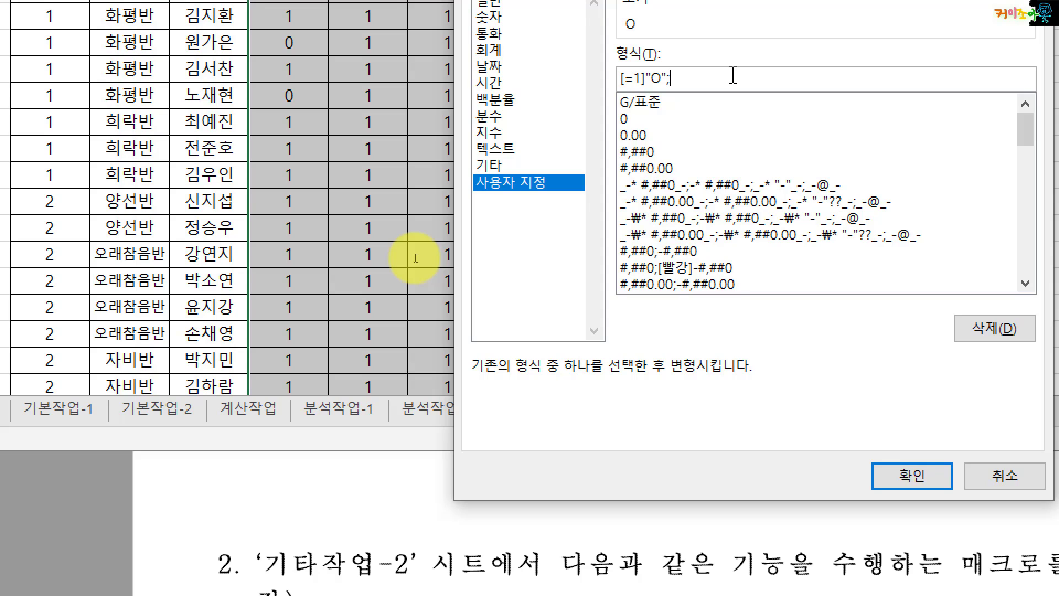
text(;[=0=)
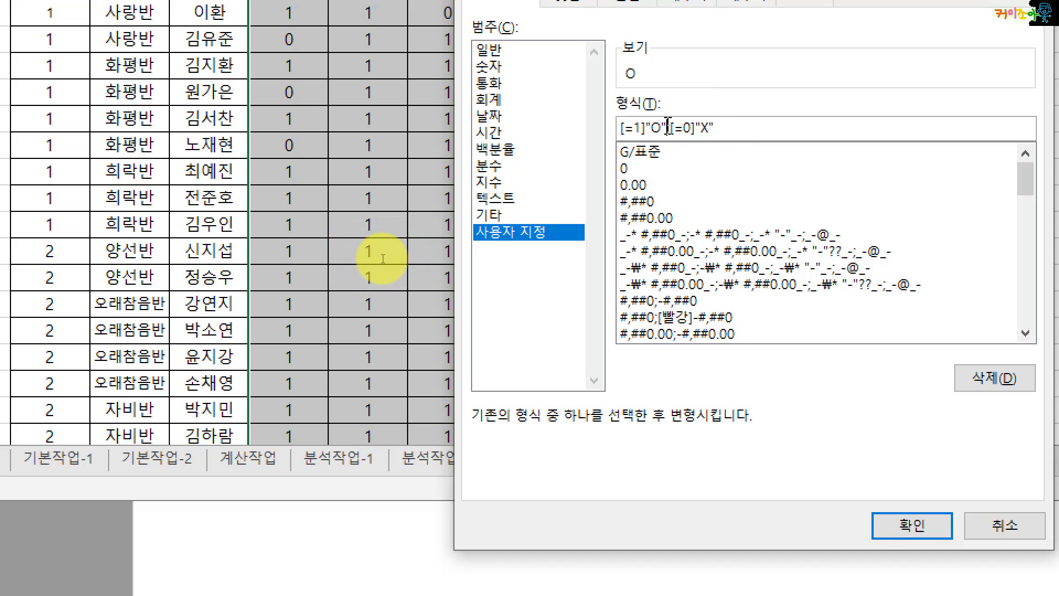
Step: Review the conditions in the custom format code, apply it to the selected range, and stop recording the macro
drag(665, 127, 615, 128)
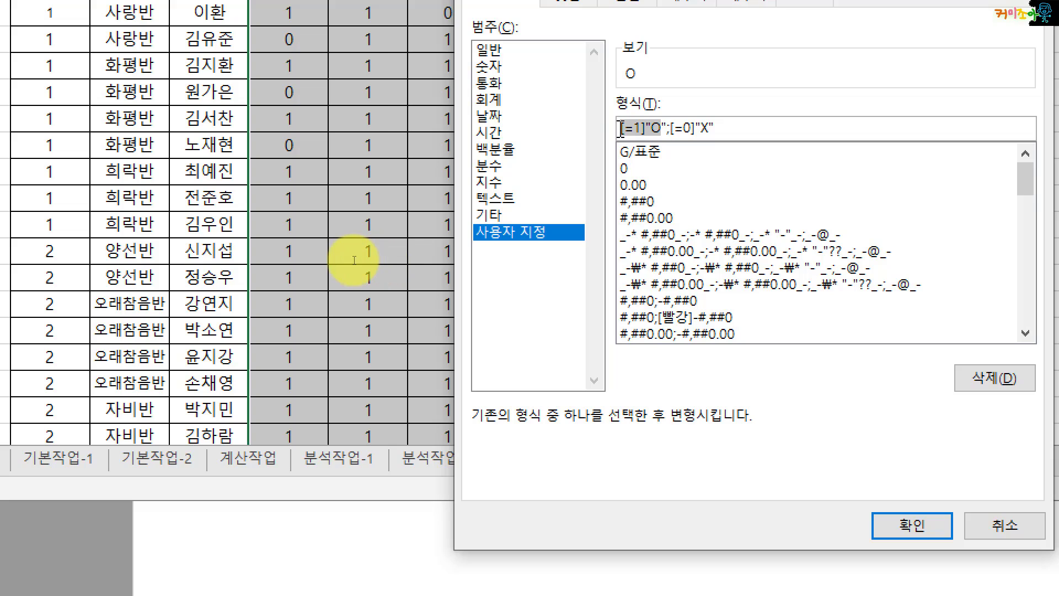
click(680, 127)
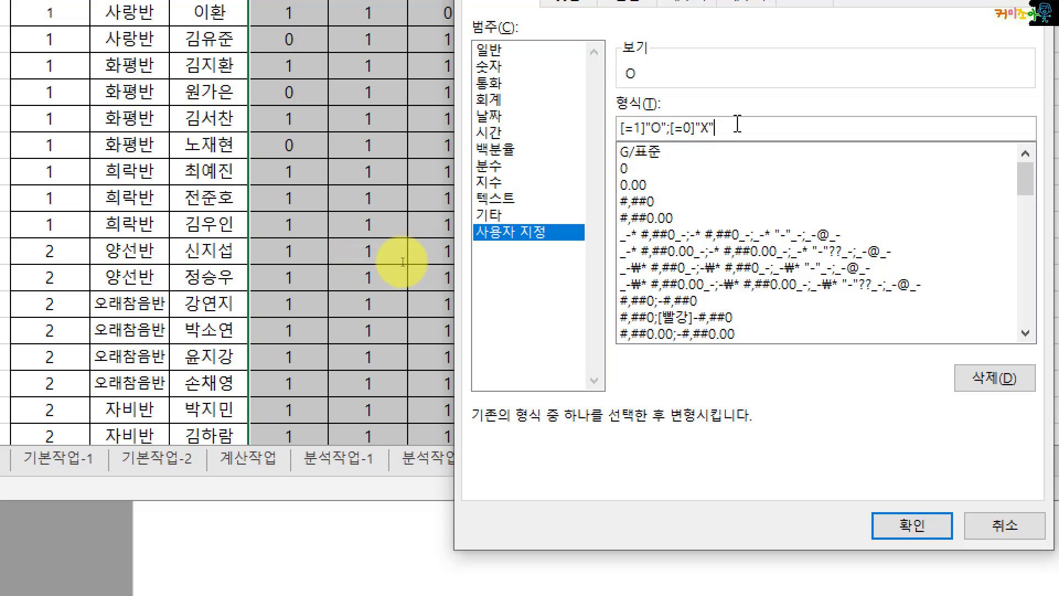
drag(647, 126, 607, 132)
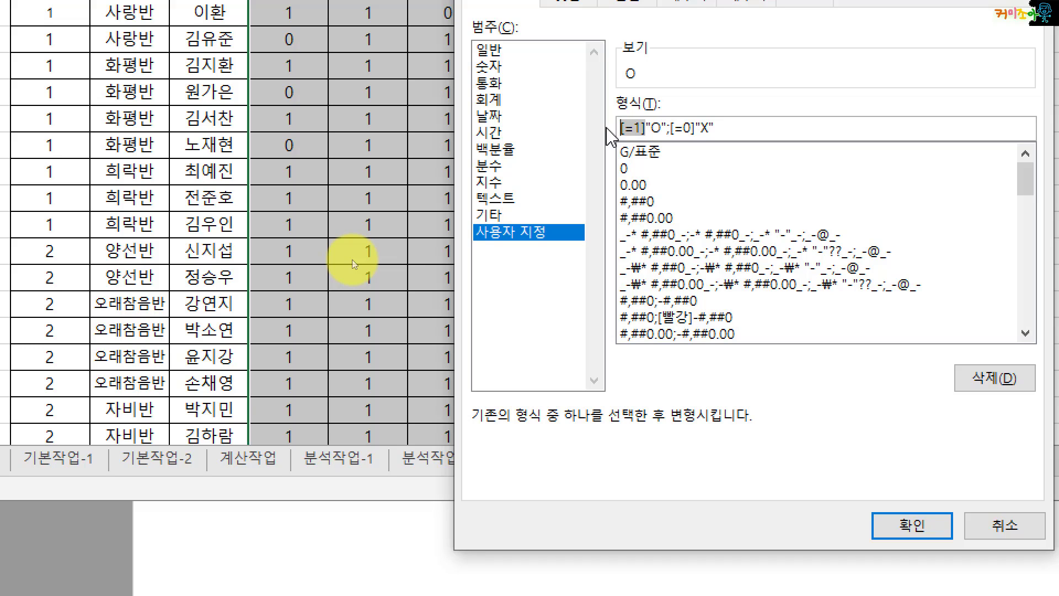
click(657, 127)
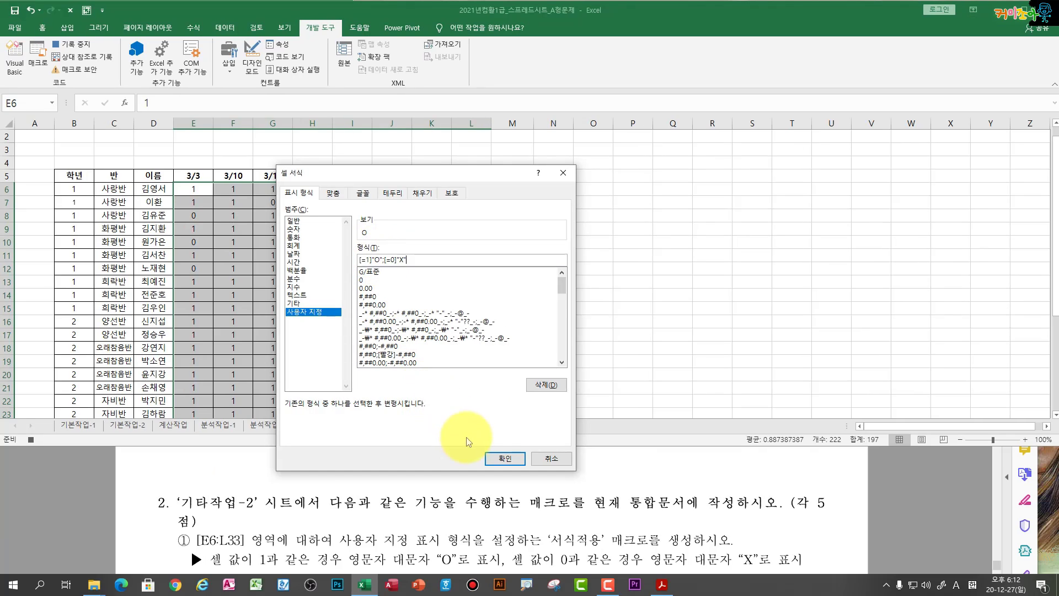
click(501, 460)
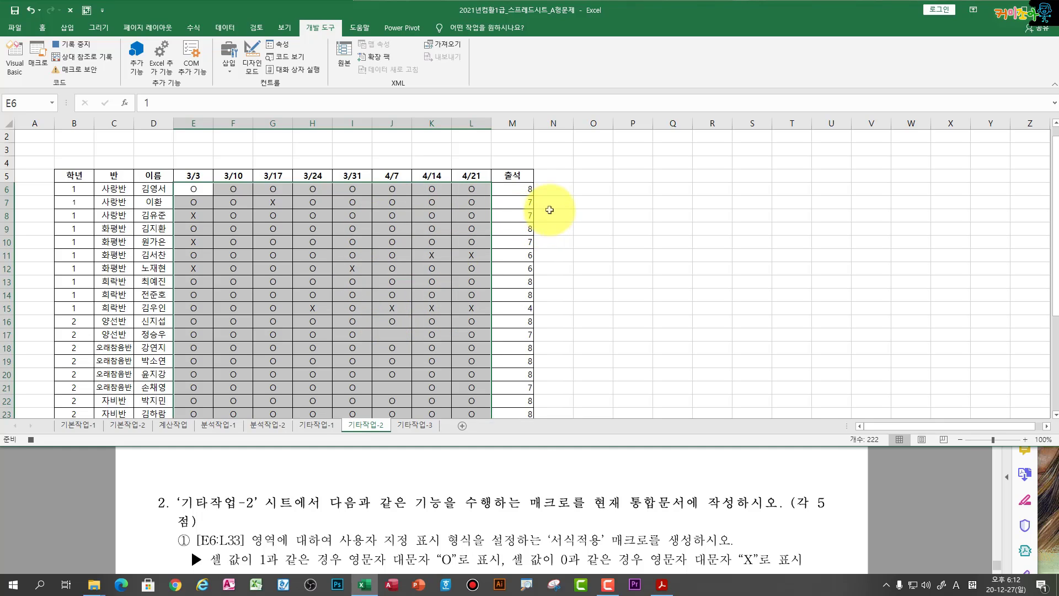
click(550, 201)
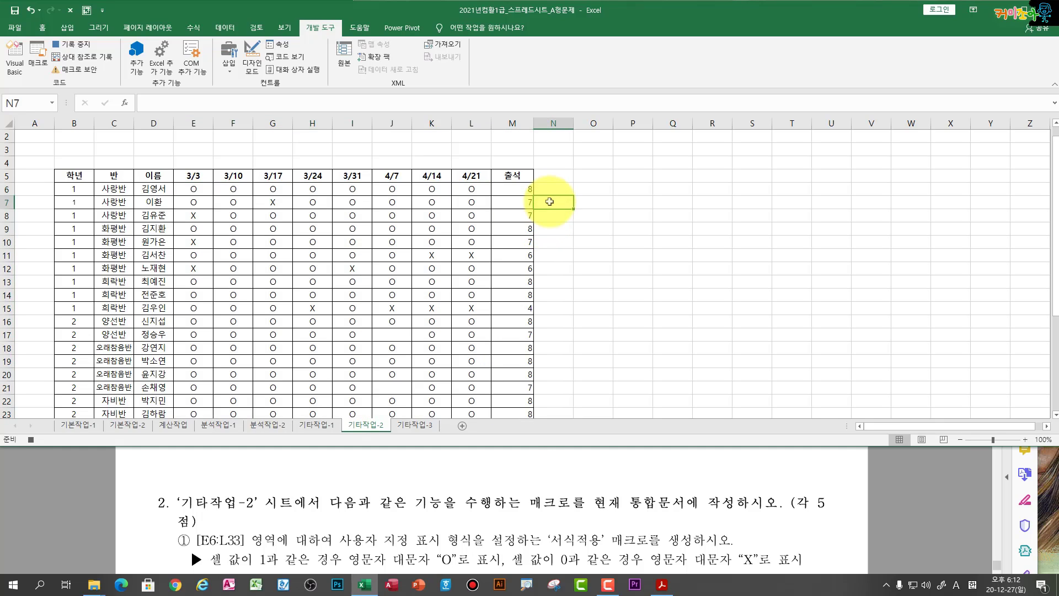
click(73, 46)
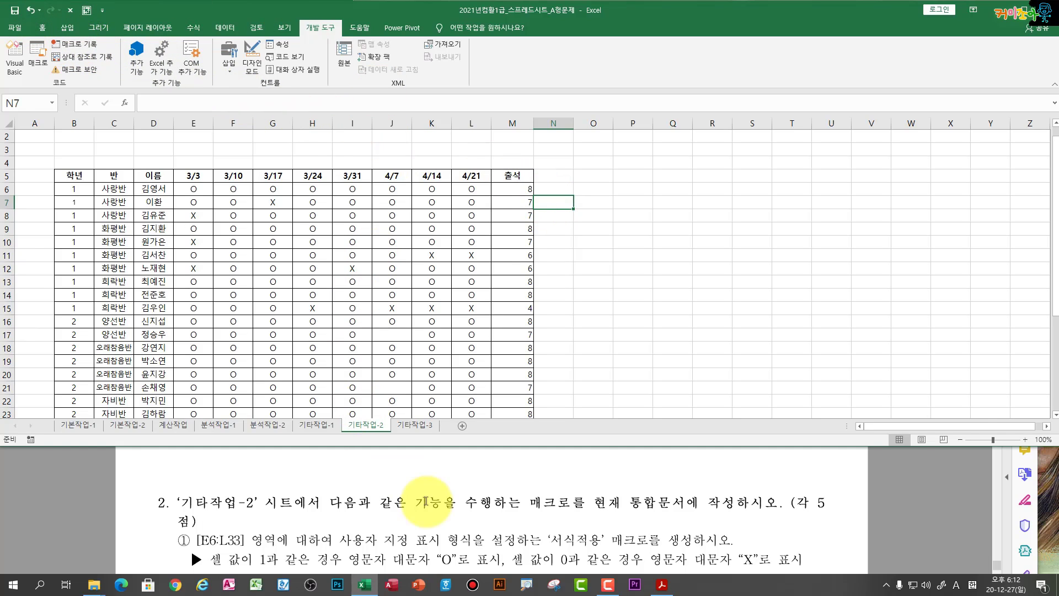
Step: Insert a form-control button over cells B3:C4 and assign the 서식적용 macro to it
scroll(833, 515, down, 3)
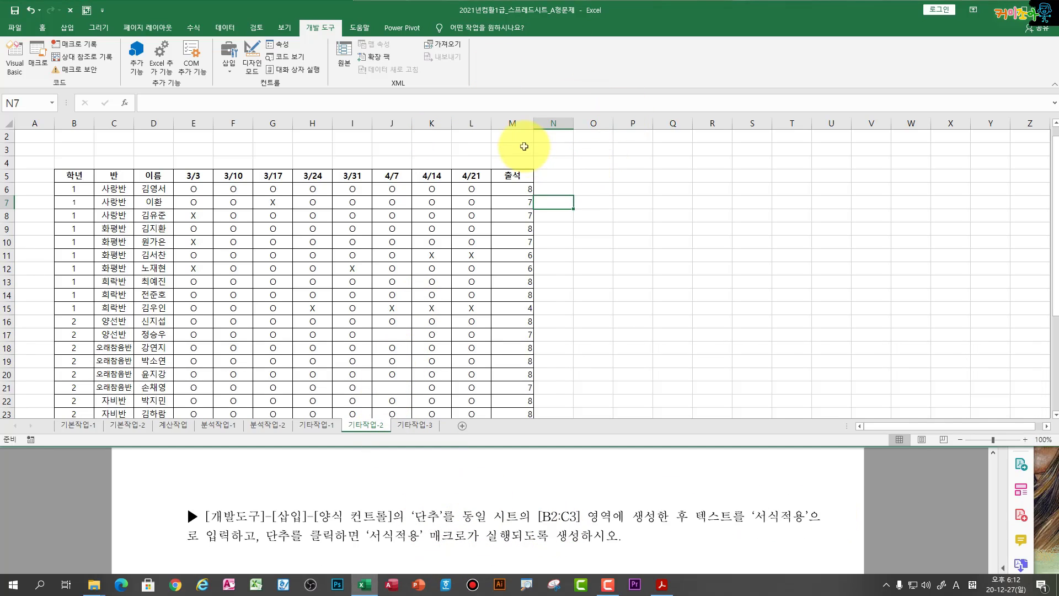
drag(73, 145, 114, 162)
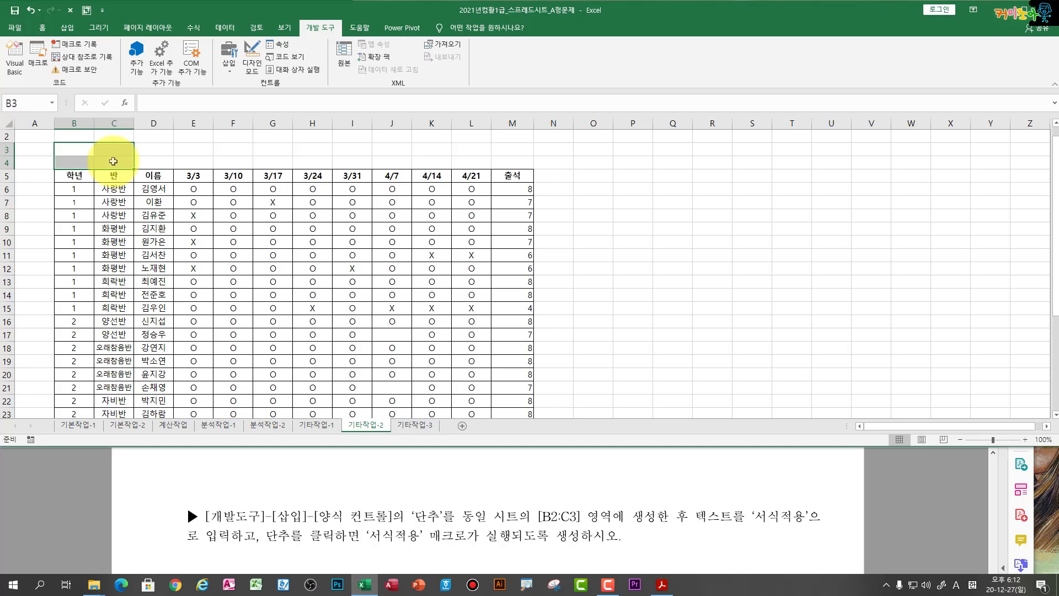
click(236, 72)
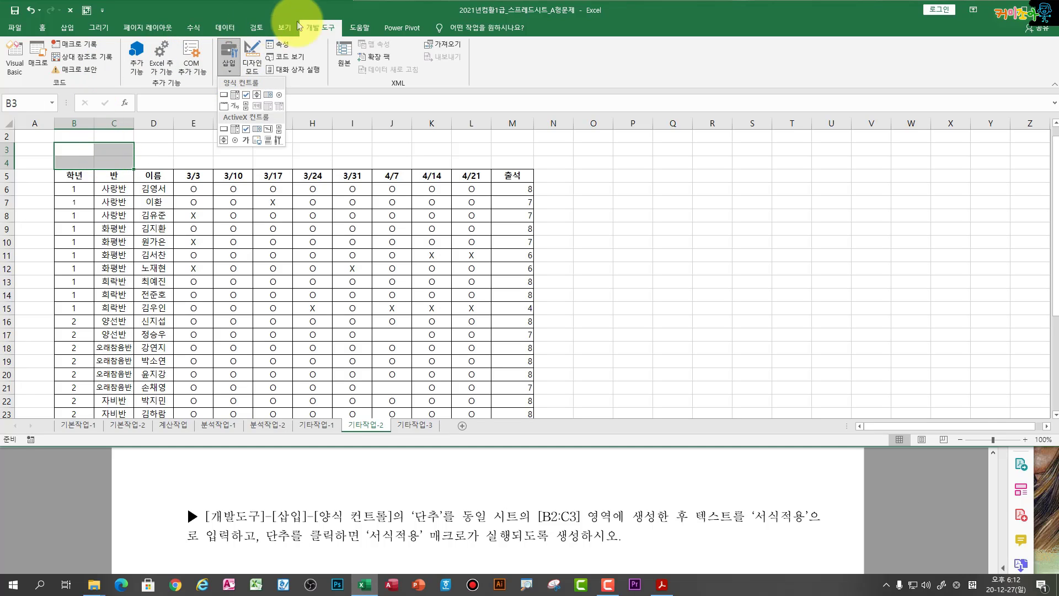
click(225, 97)
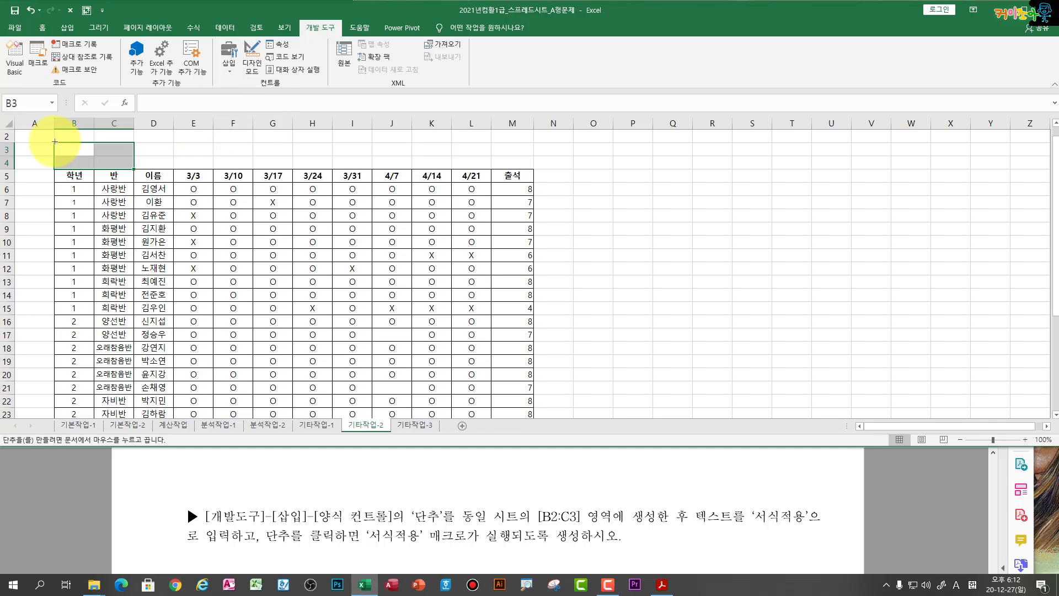
drag(54, 141, 134, 169)
click(316, 254)
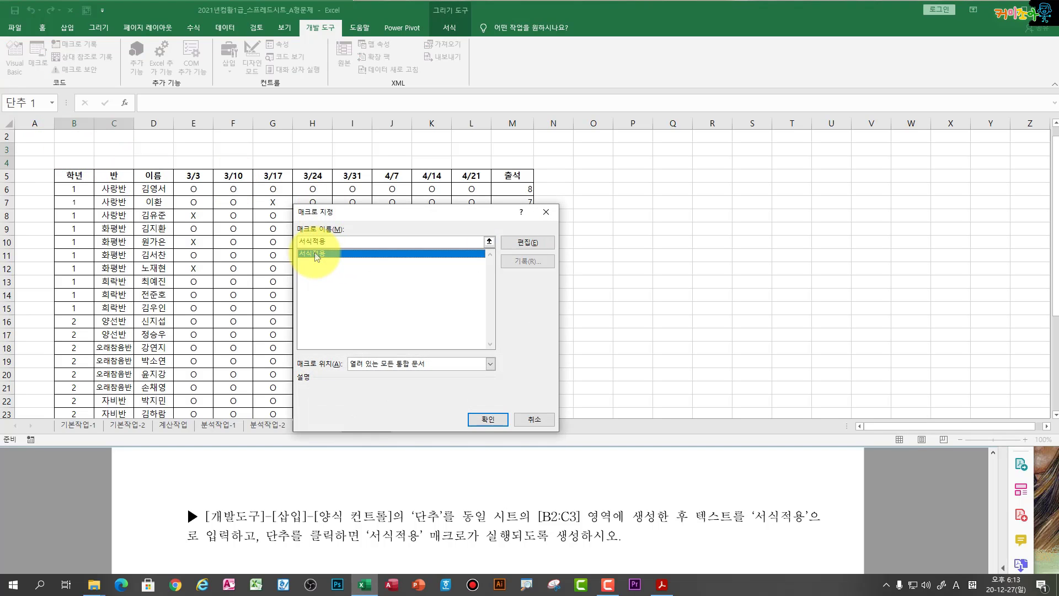
click(488, 419)
Step: Change the new button's label to 서식적용
mouse_move(54, 141)
mouse_down()
mouse_move(43, 162)
mouse_move(50, 138)
mouse_up()
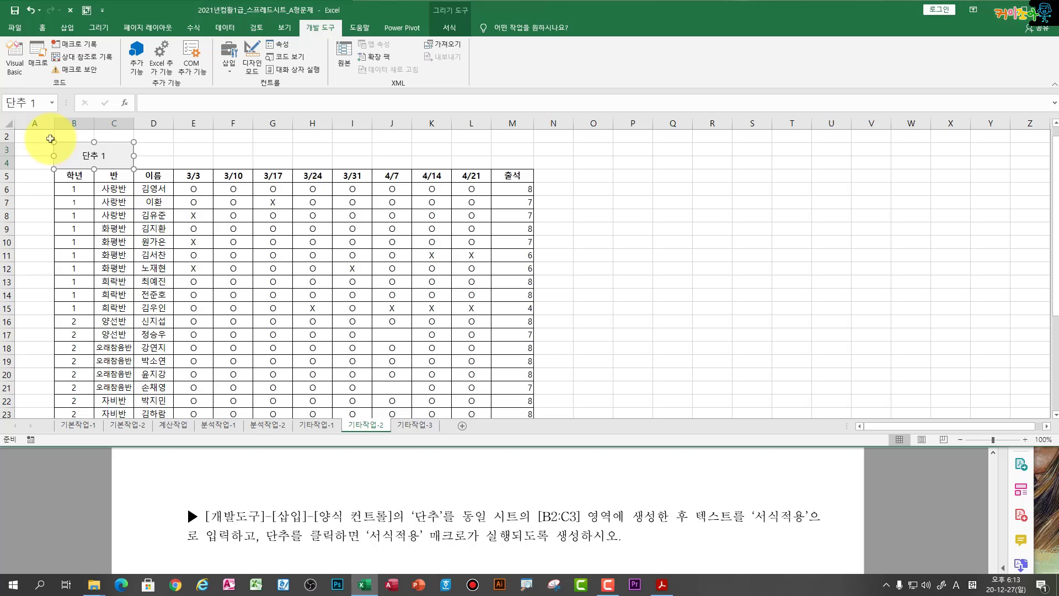
click(88, 155)
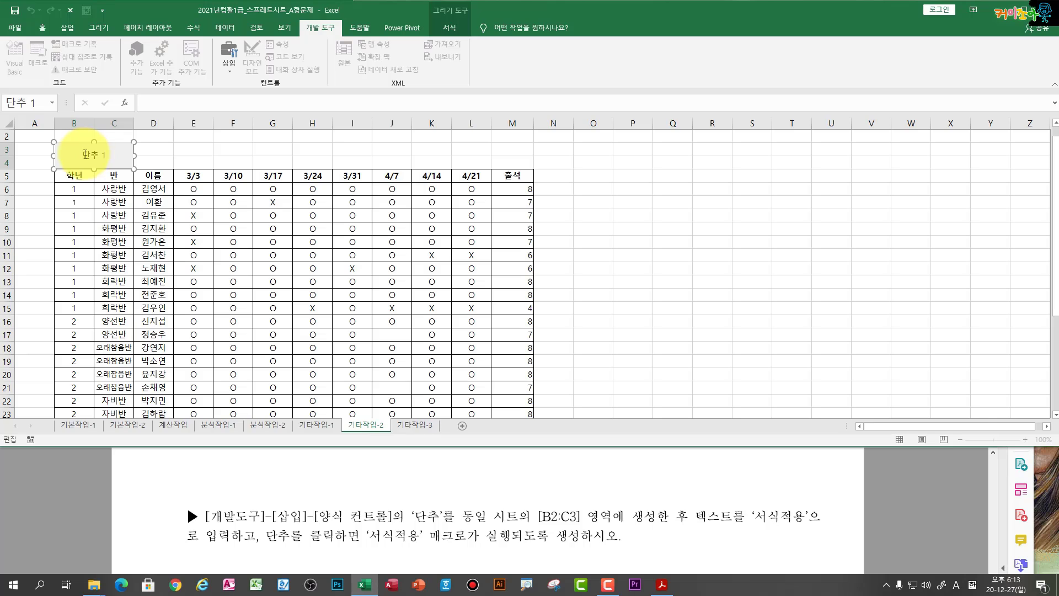
drag(85, 155, 162, 163)
text(tjtl)
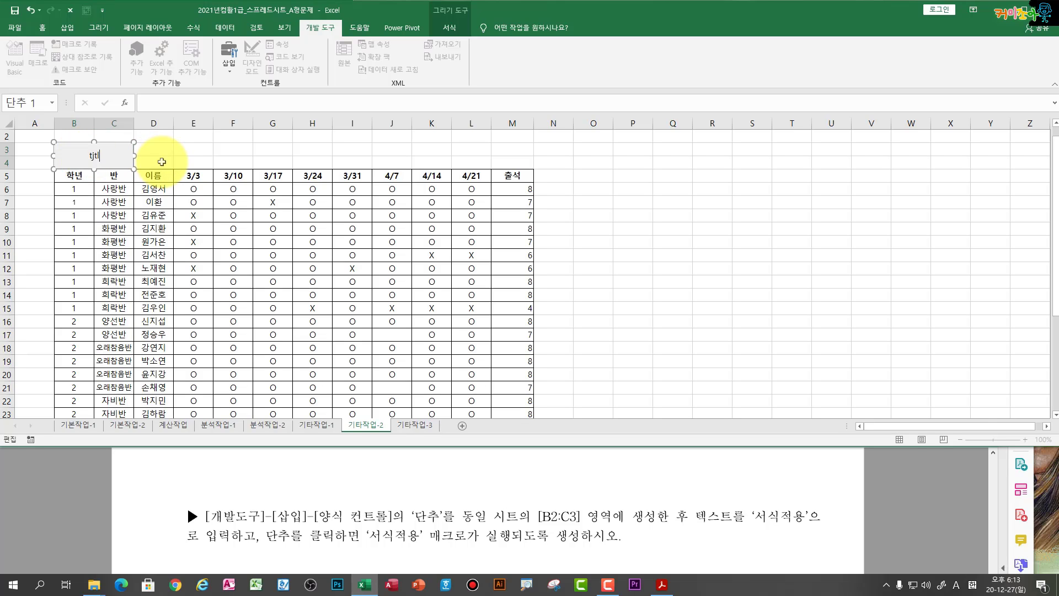
key(Hangul)
text(서식적ㅇ)
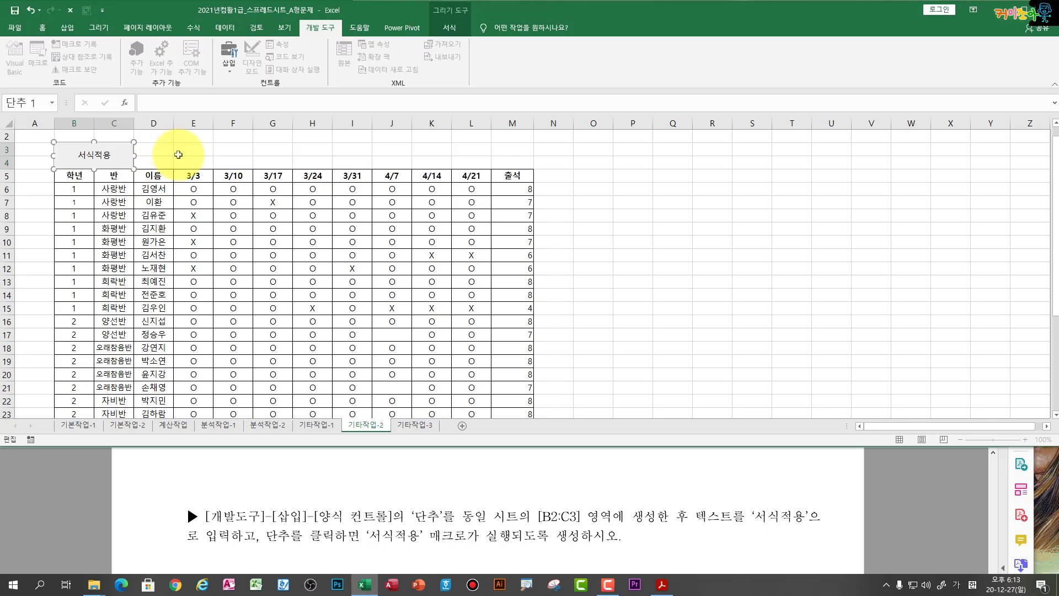
Step: Run the 서식적용 macro from its button and check the O/X formatting in the attendance table
click(182, 153)
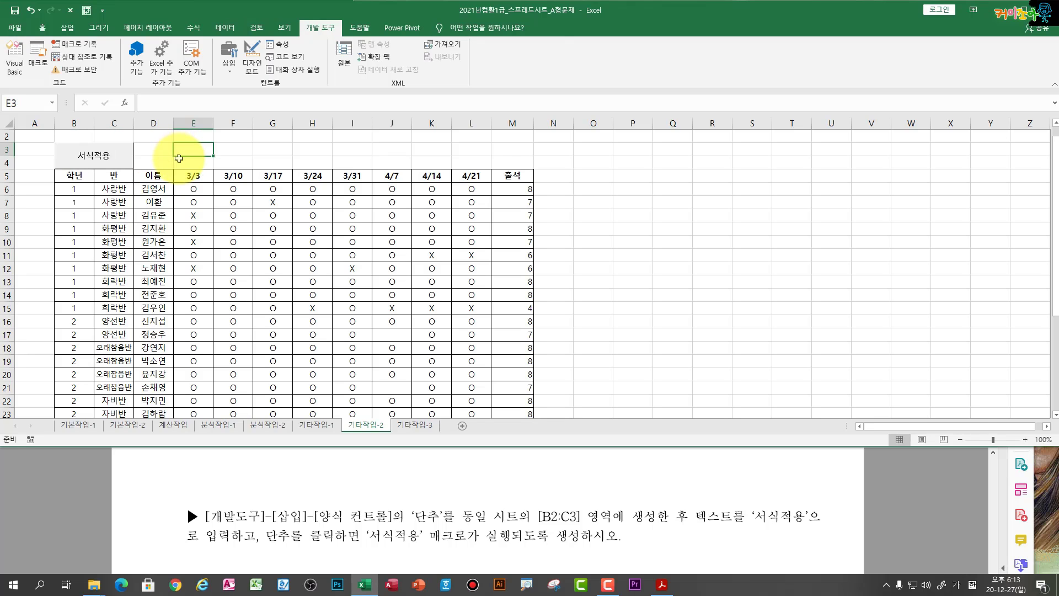
click(104, 152)
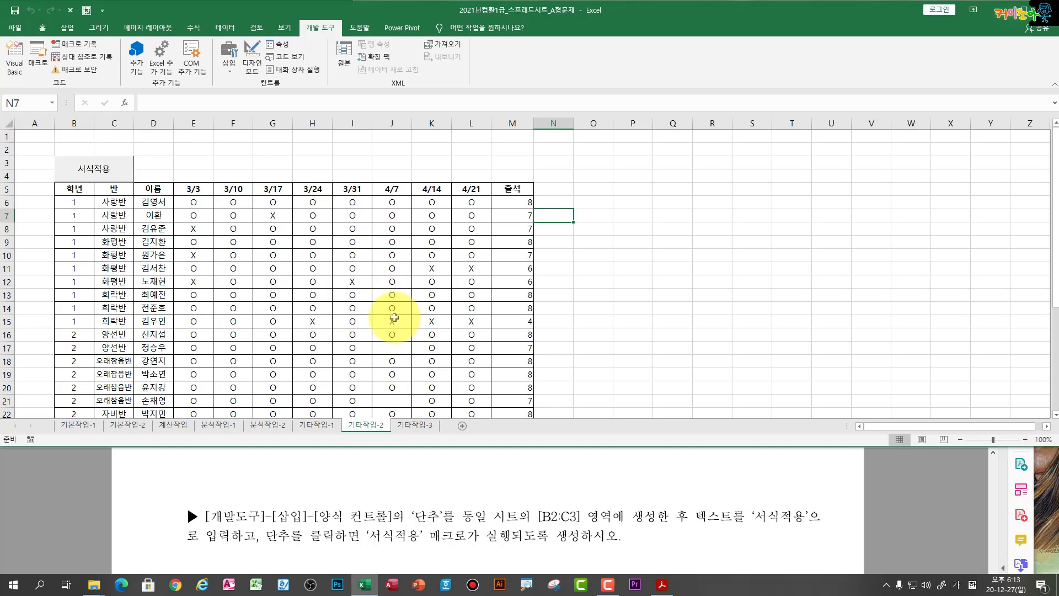
scroll(395, 318, down, 2)
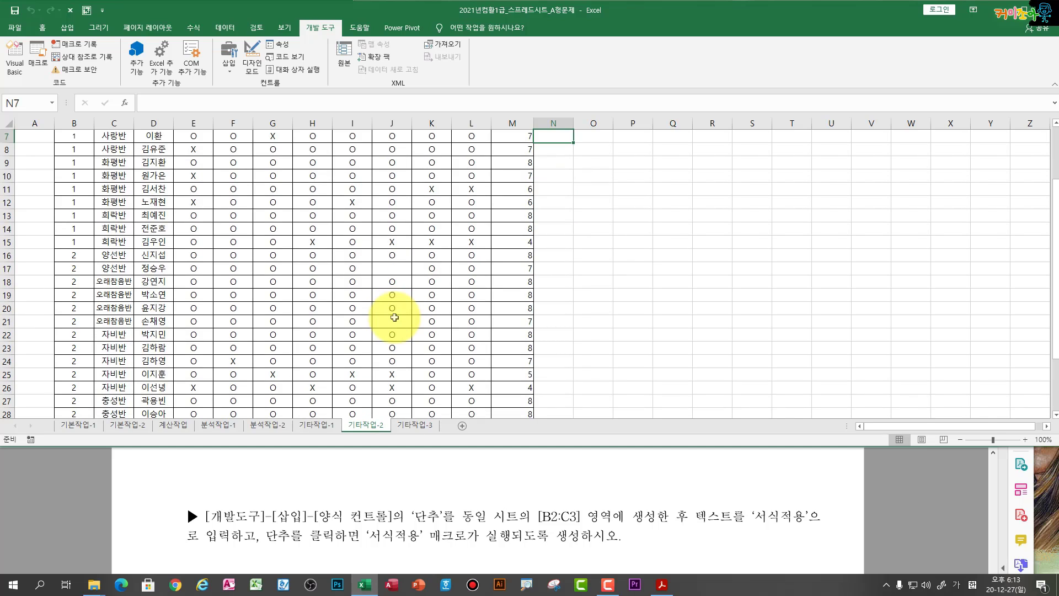
Step: Review the exam instructions for the 그래프 보기 macro and the 출석 range M6:M33 it applies to
scroll(591, 502, down, 3)
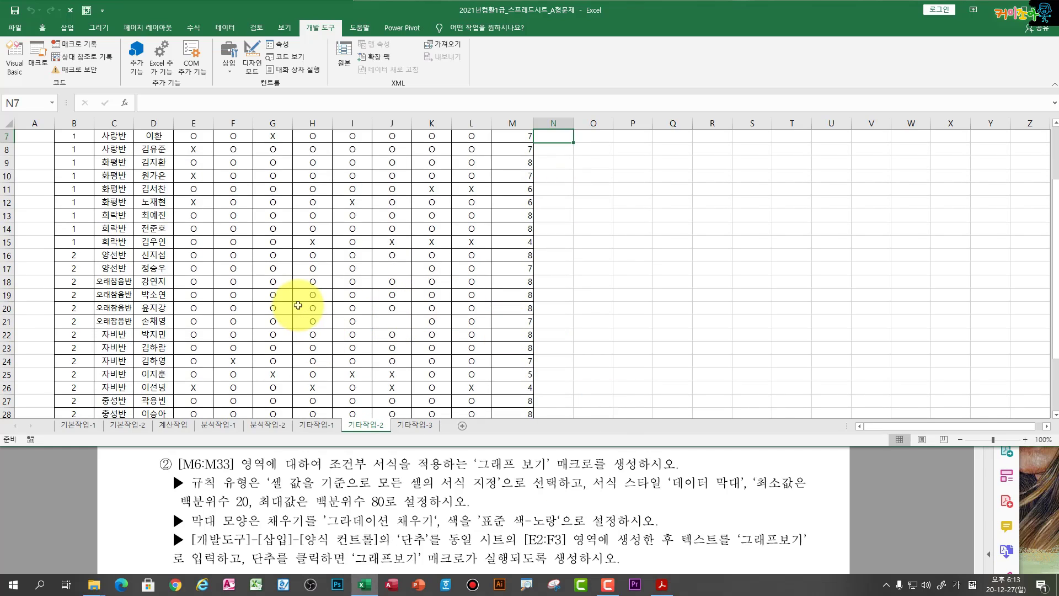
click(298, 307)
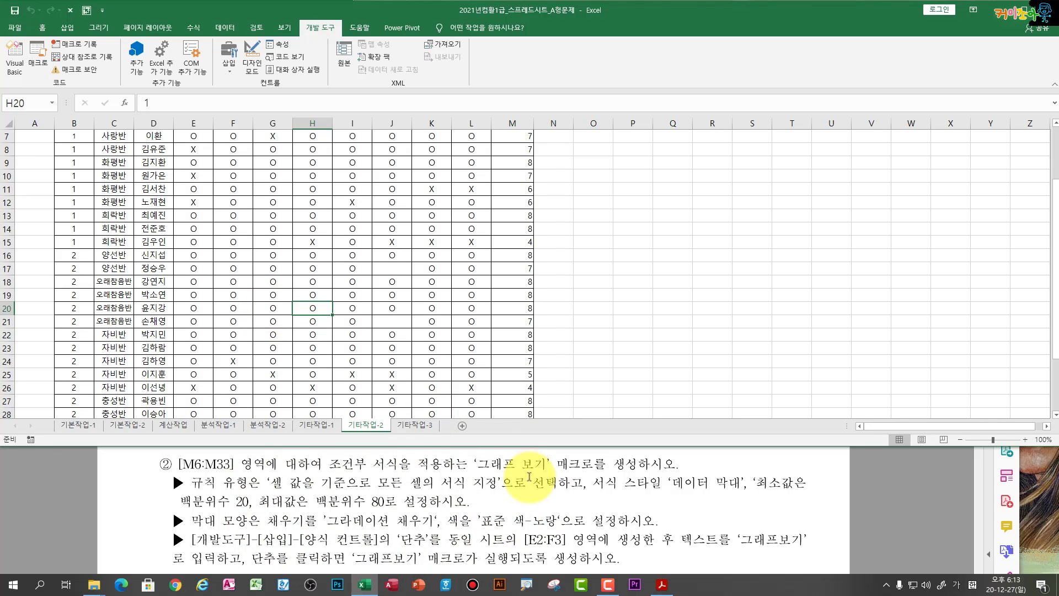
click(645, 243)
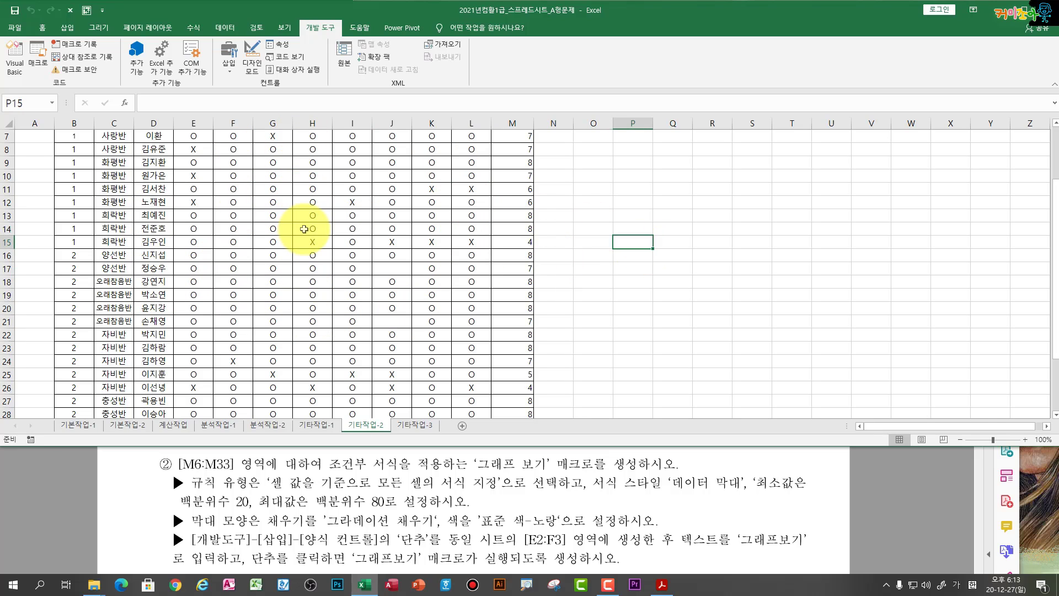
scroll(304, 226, up, 2)
scroll(297, 222, down, 1)
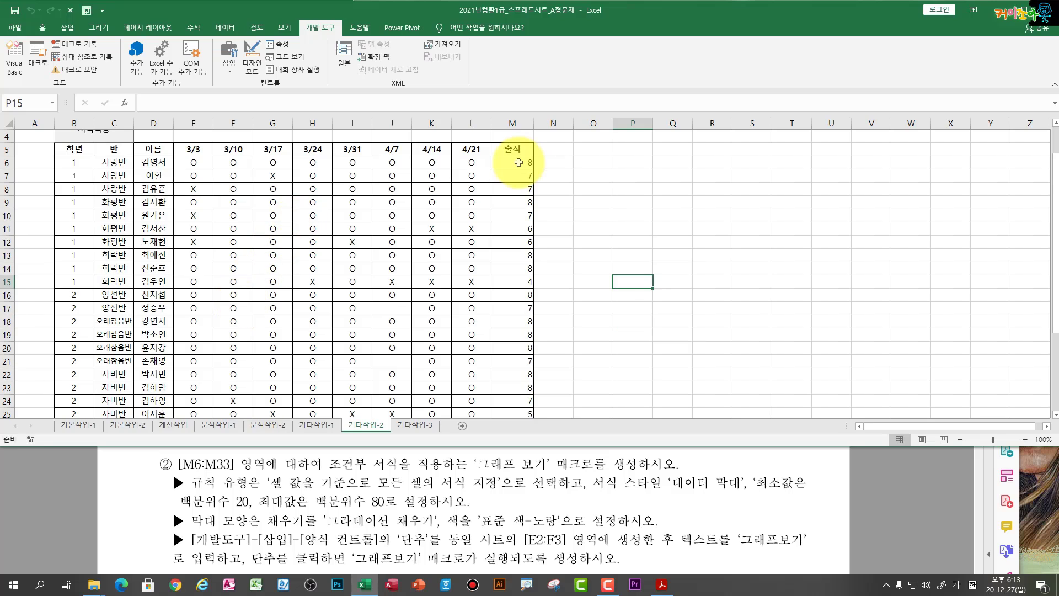
drag(515, 162, 508, 372)
click(579, 269)
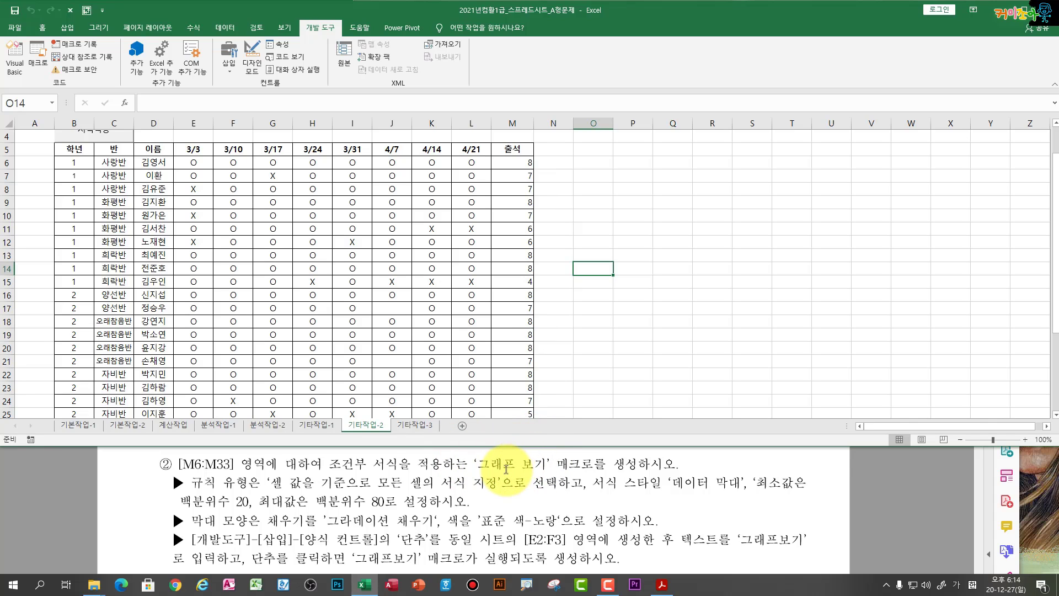
Step: Start recording a new macro named 그래프보기 in the current workbook
click(87, 49)
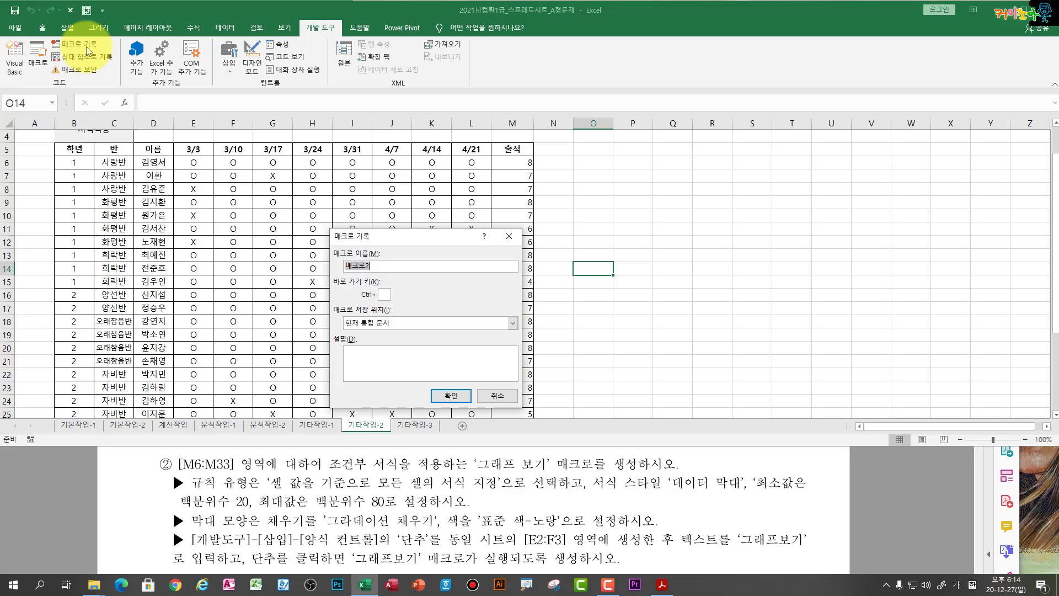
text(그래프보기)
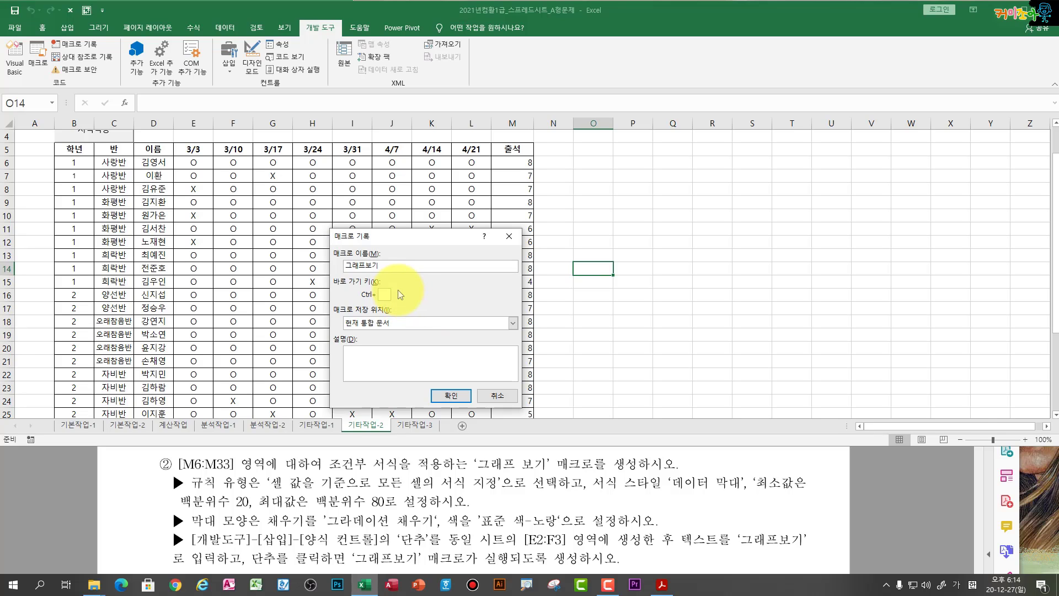
click(448, 397)
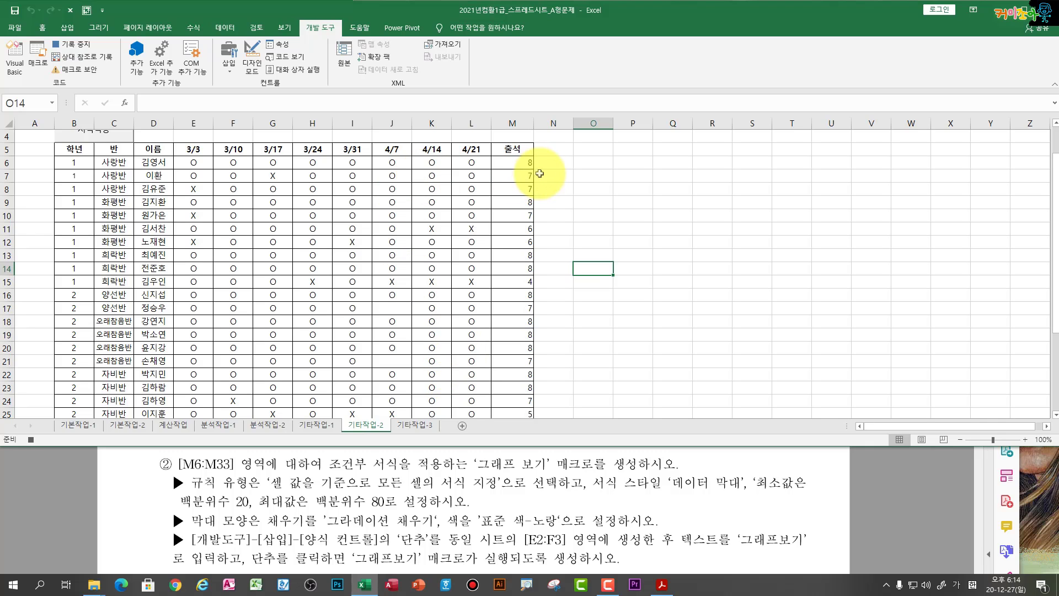
Step: Start a new conditional formatting rule for M6:M33 based on all cell values, with the format style 데이터 막대
click(515, 161)
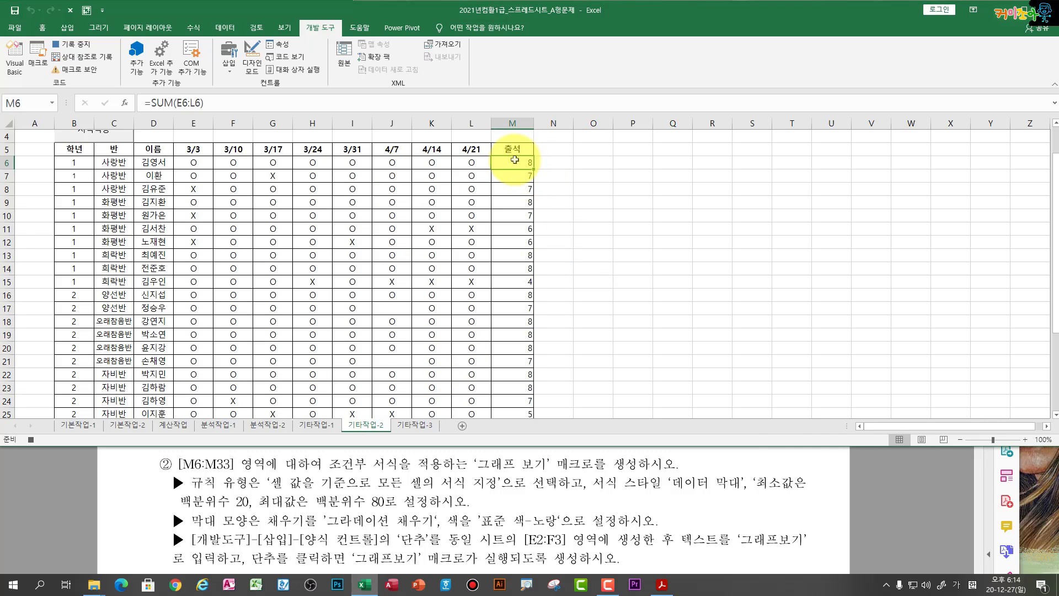
key(ctrl+shift+Down)
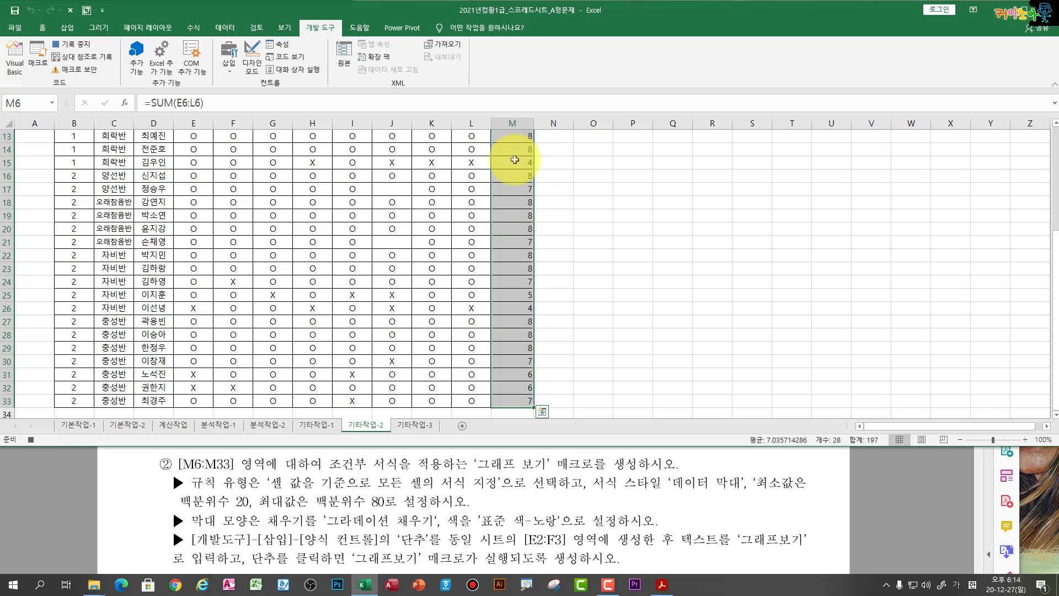
scroll(534, 218, up, 4)
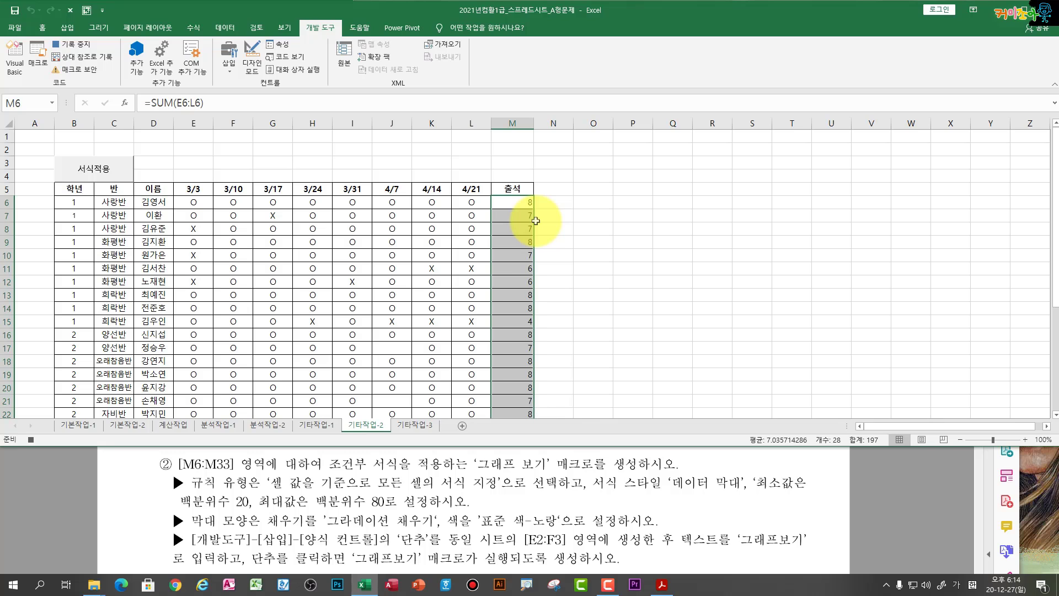
click(50, 22)
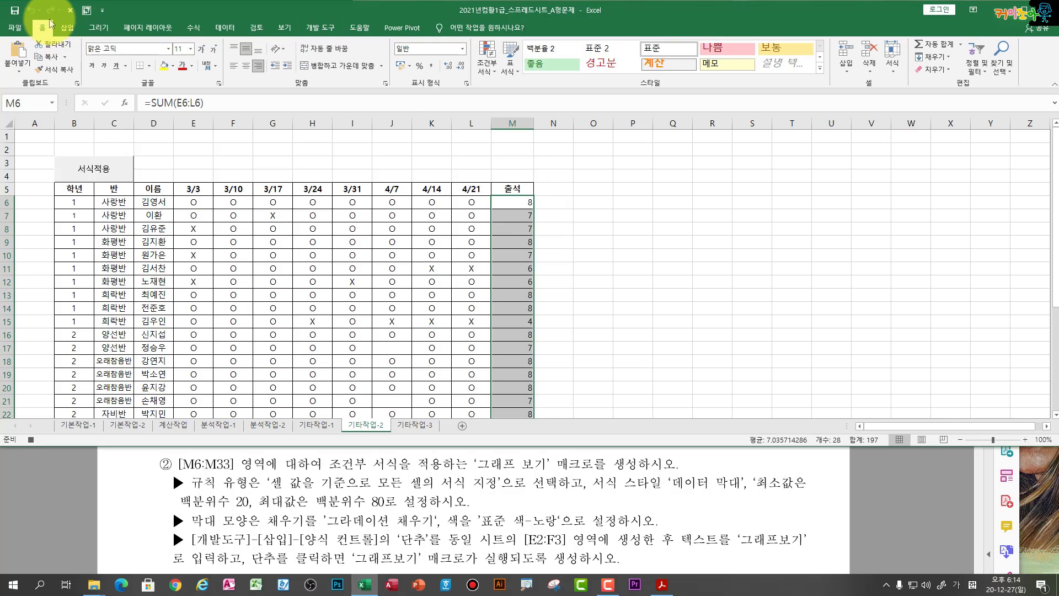
click(486, 68)
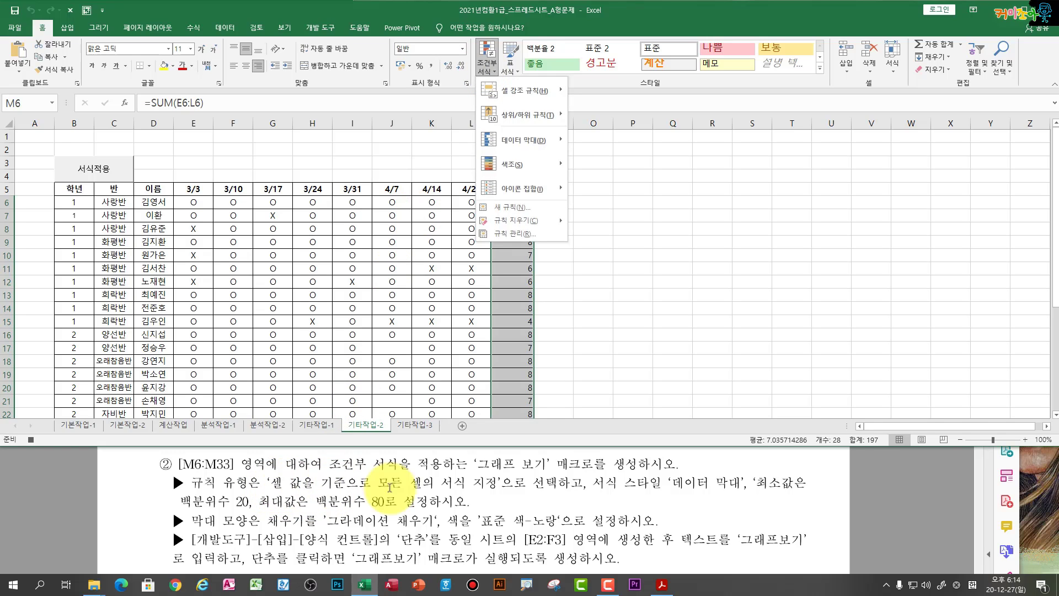
click(535, 207)
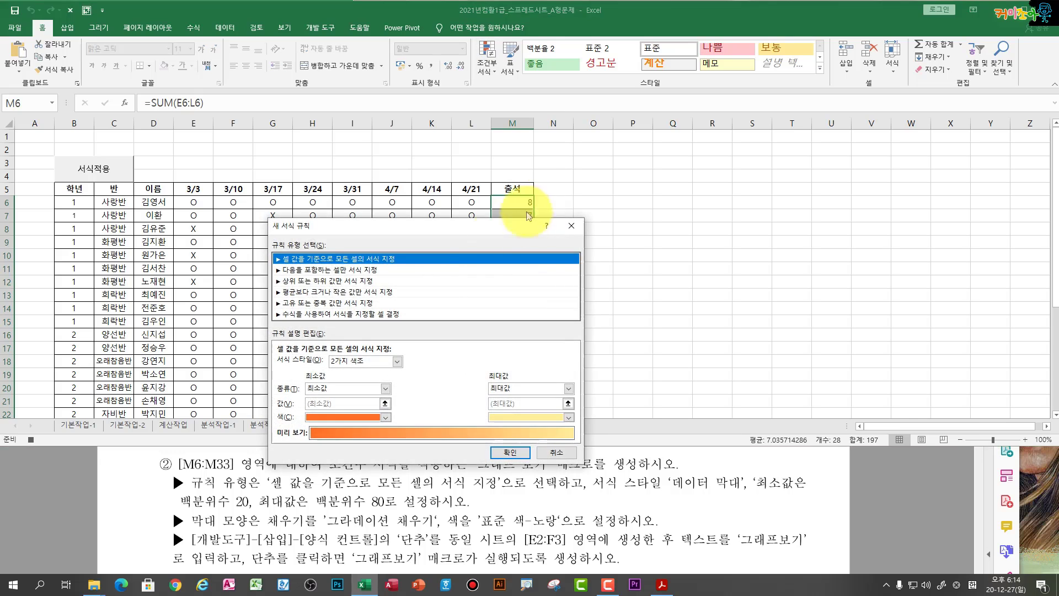
drag(337, 226, 315, 202)
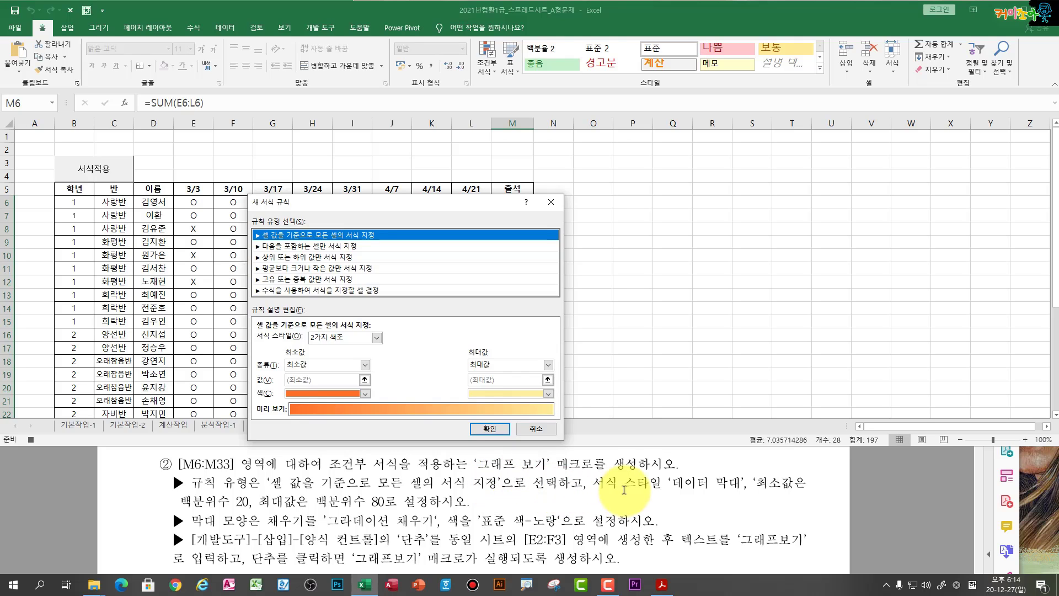
click(369, 337)
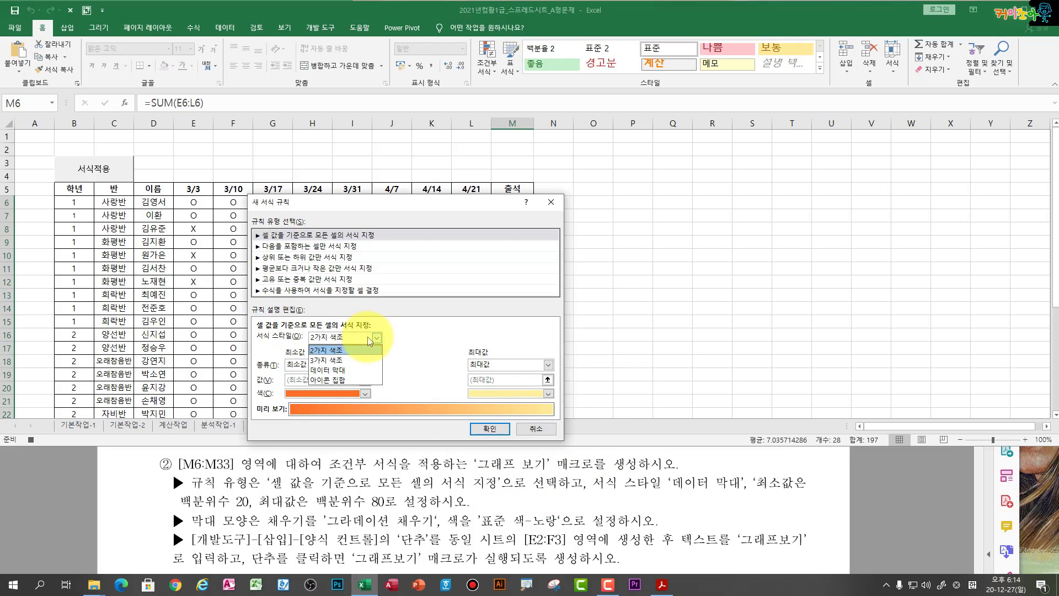
click(345, 368)
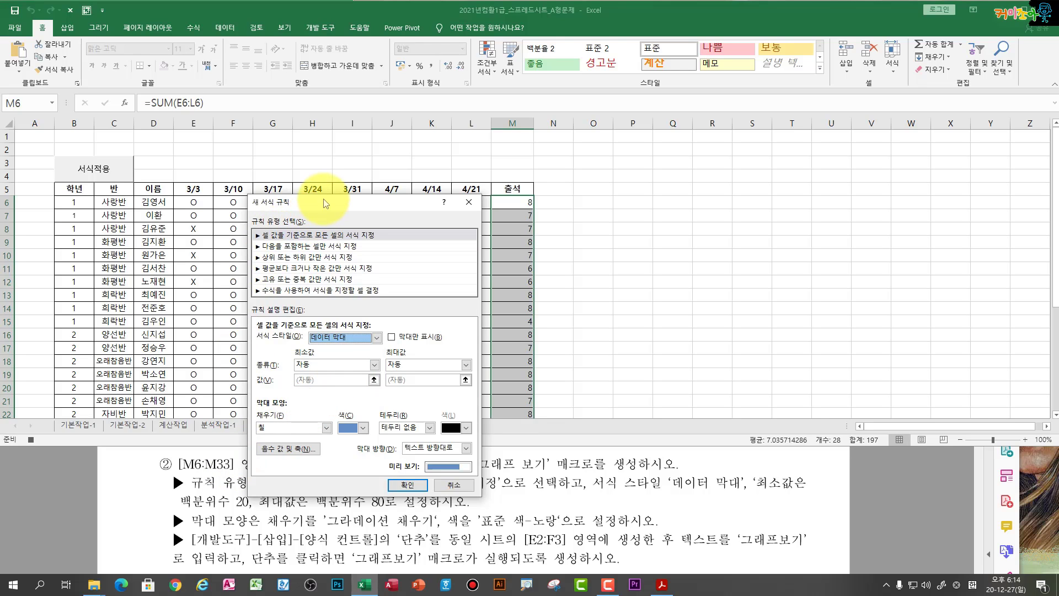
drag(323, 198, 286, 159)
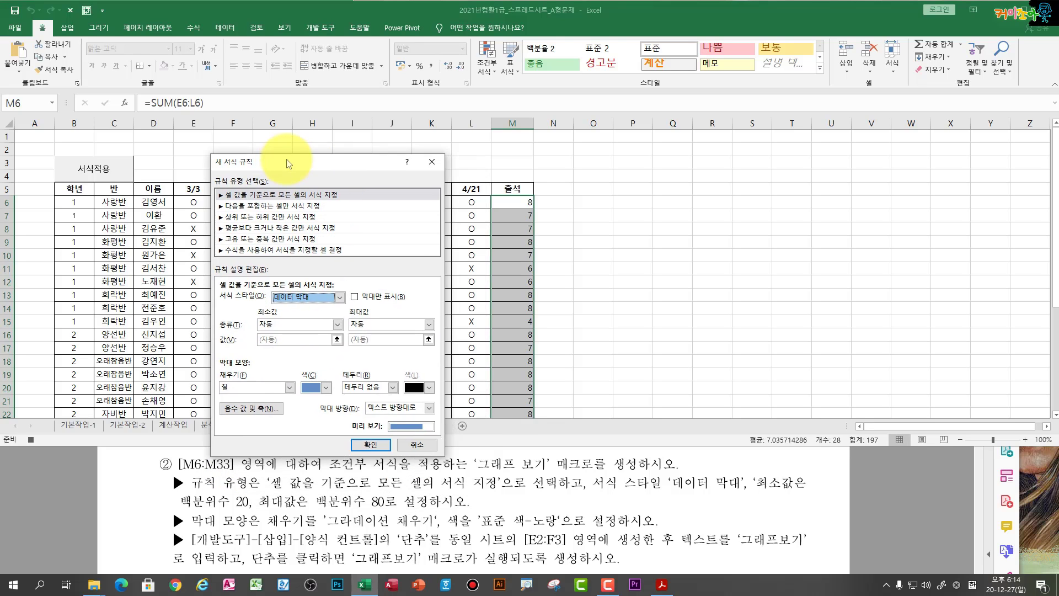
Step: Set the data bar's minimum to 백분위수 20 and its maximum to 백분위수 80
click(298, 331)
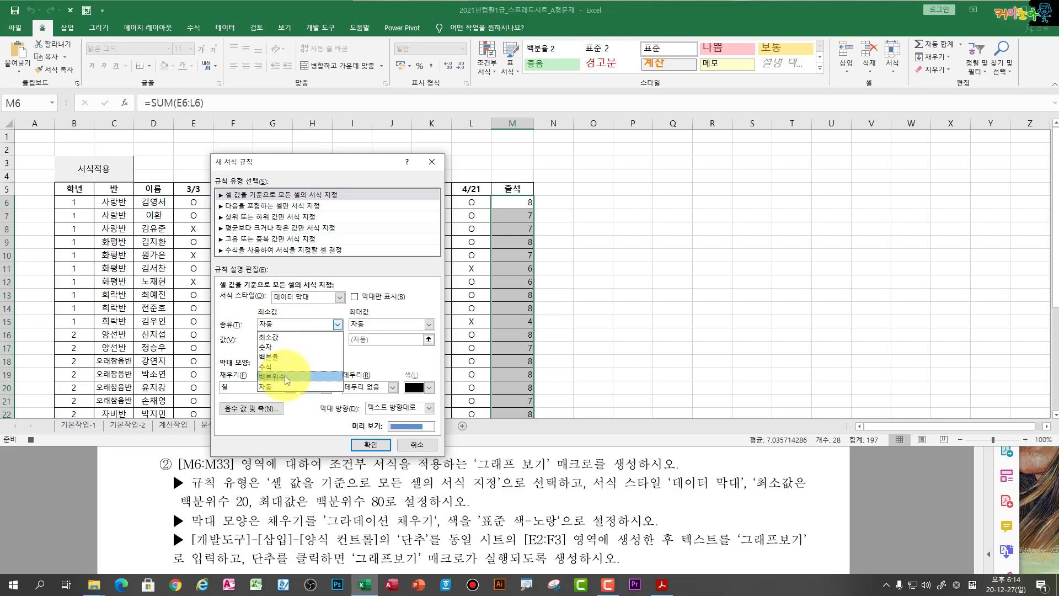
click(287, 380)
click(307, 343)
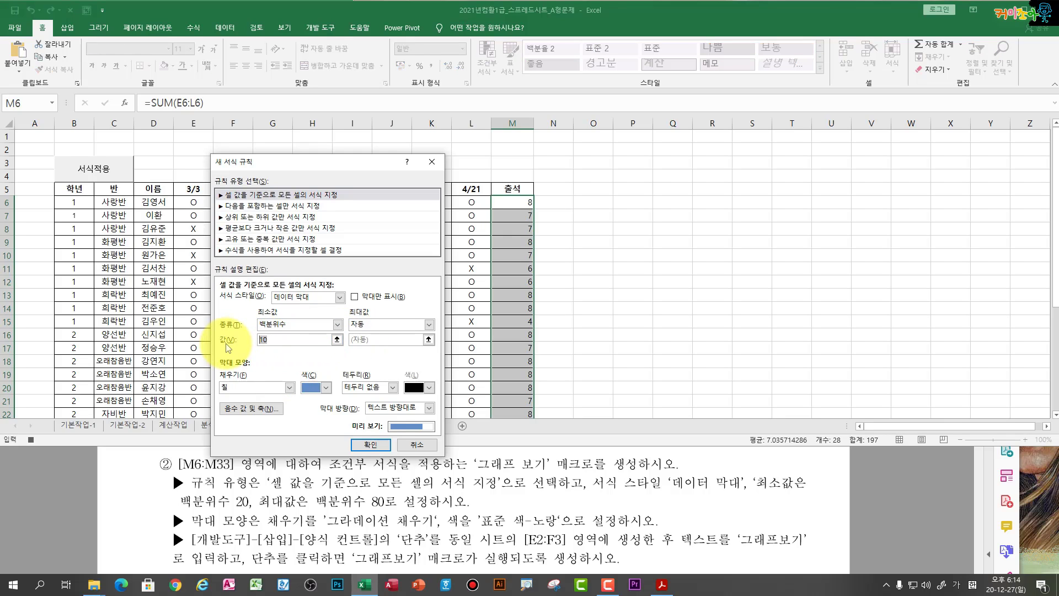
text(2)
click(399, 328)
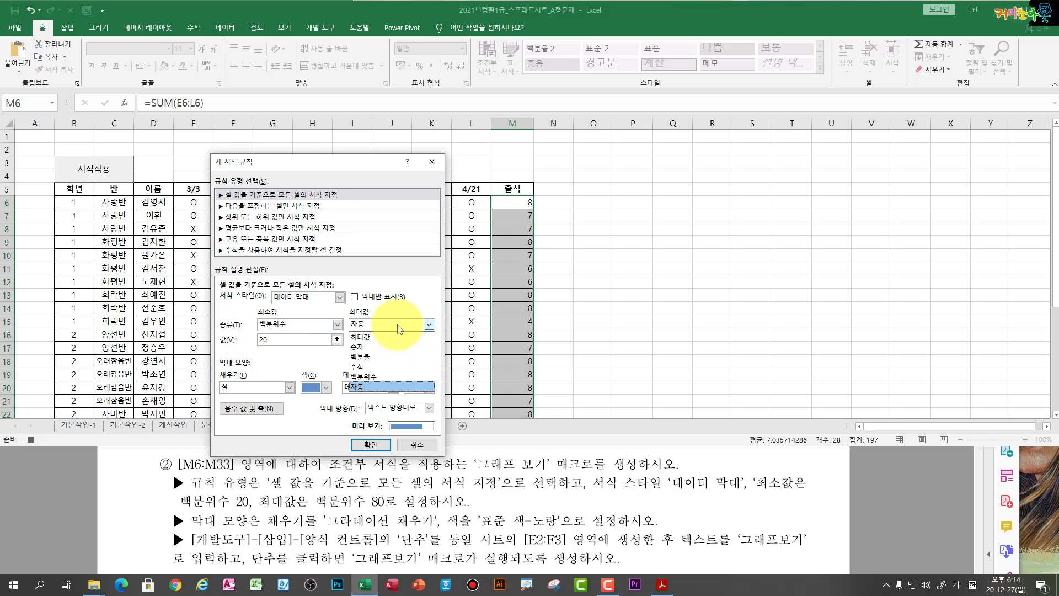
click(383, 376)
key(Tab)
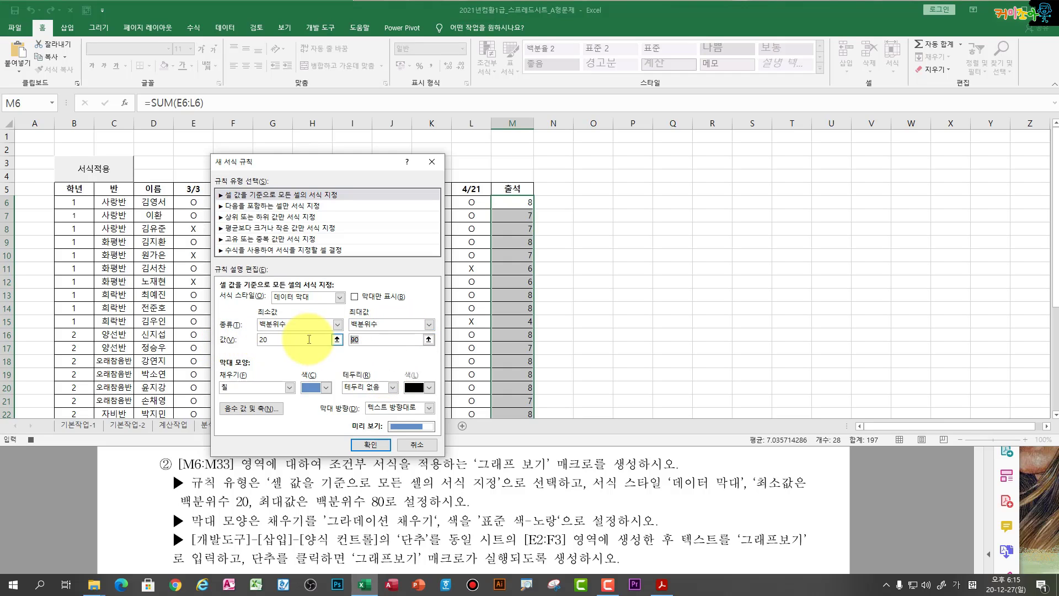
text(8)
Step: Set the bar appearance to 그라데이션 채우기 with the standard color yellow
click(256, 387)
click(246, 410)
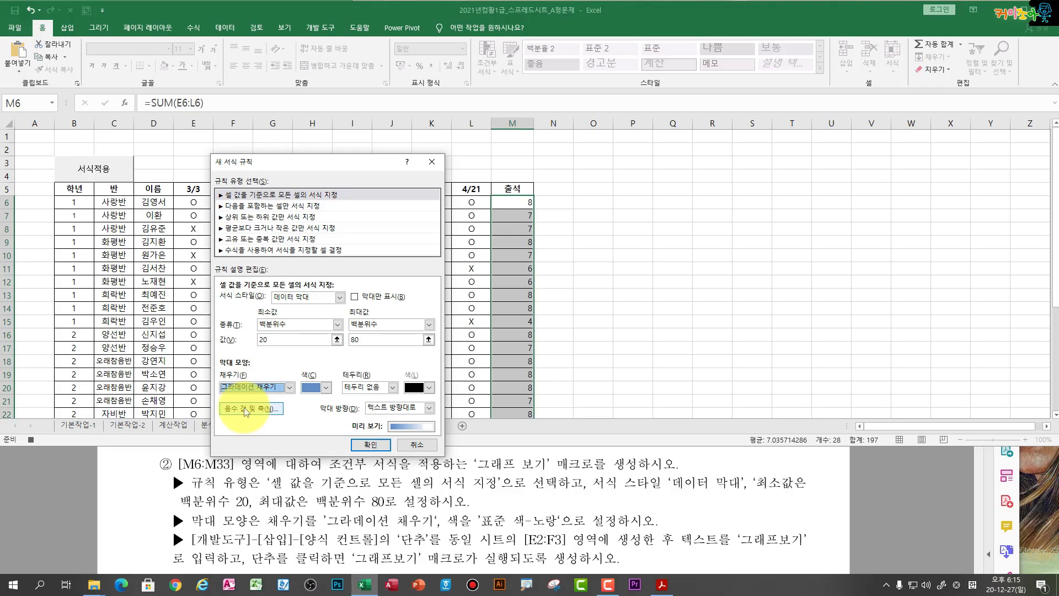
click(313, 388)
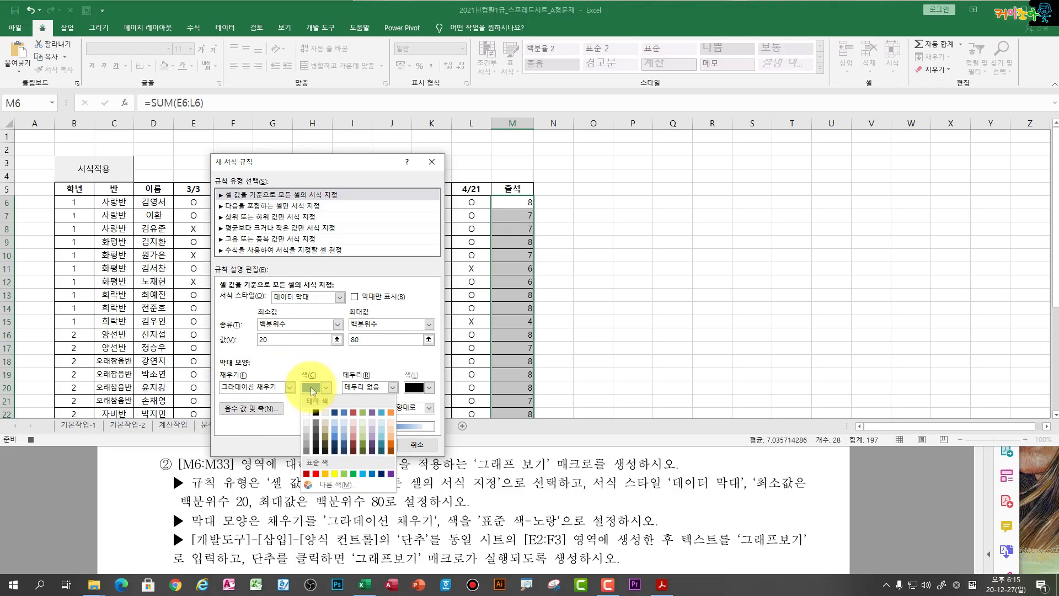
click(334, 472)
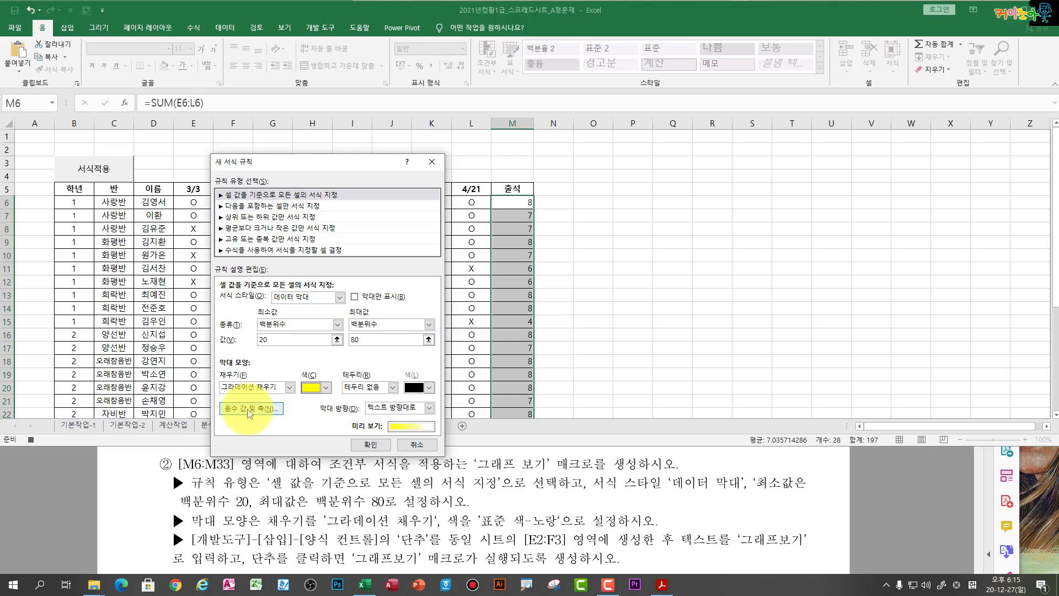
Step: Apply the data bar rule to the selected range and stop recording the 그래프보기 macro
click(364, 445)
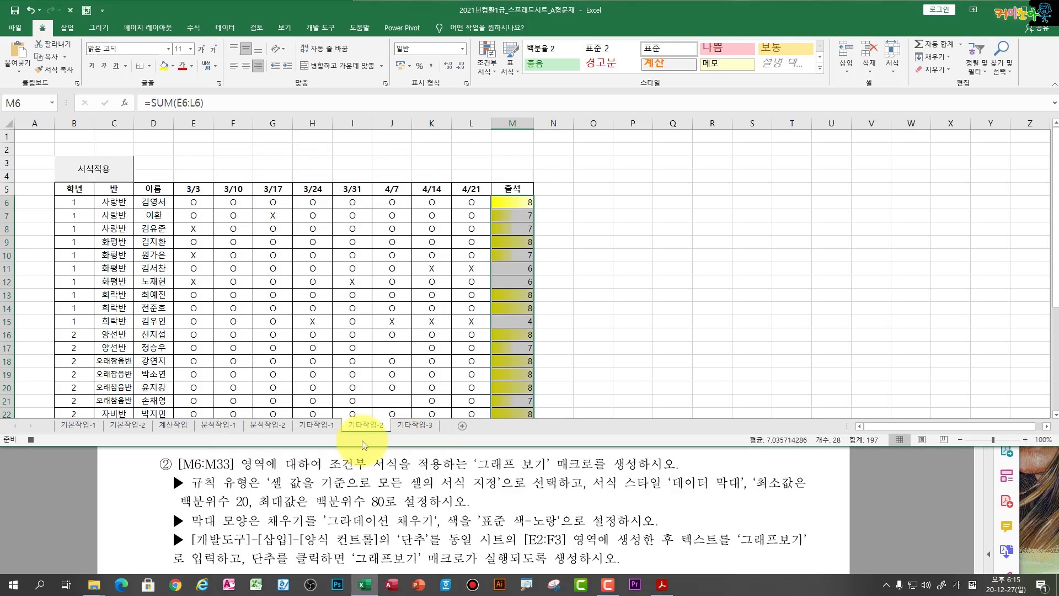
click(576, 241)
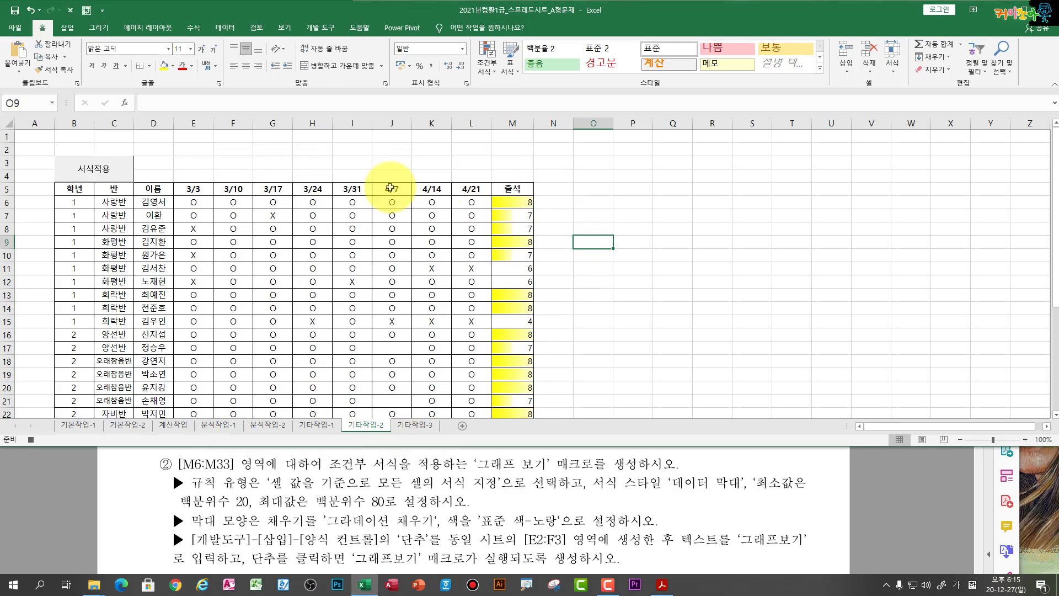
click(320, 27)
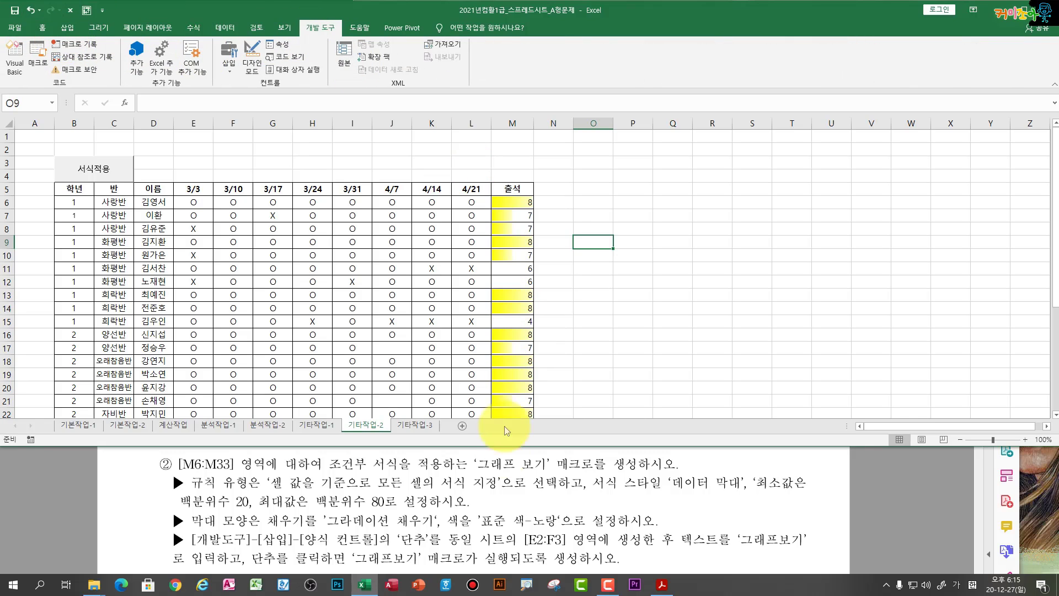
Step: Draw a form-control button over E3:F4 and assign the 그래프보기 macro to it
drag(193, 163, 224, 174)
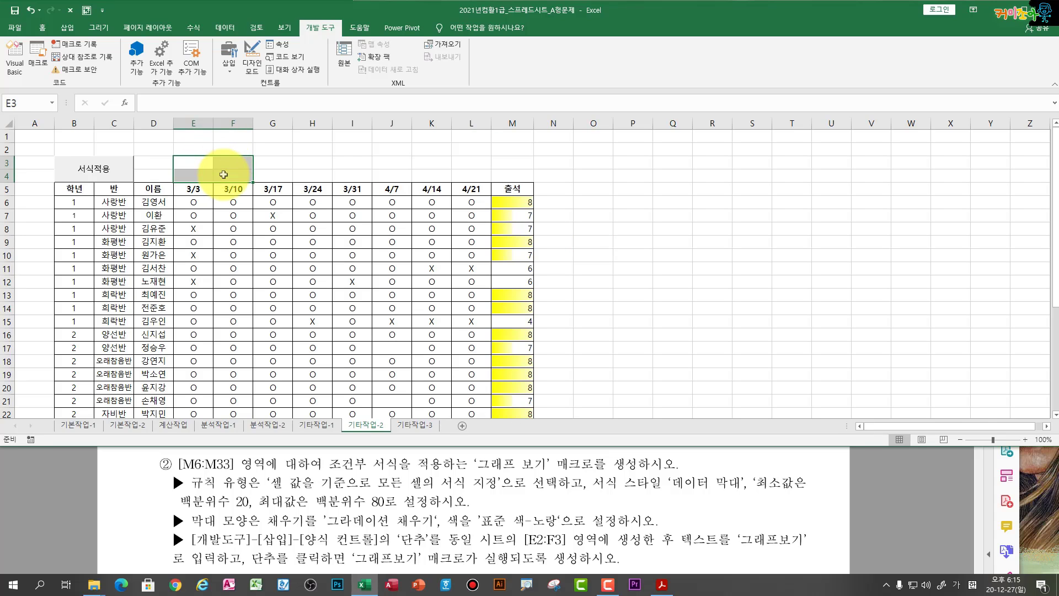
click(227, 65)
click(223, 95)
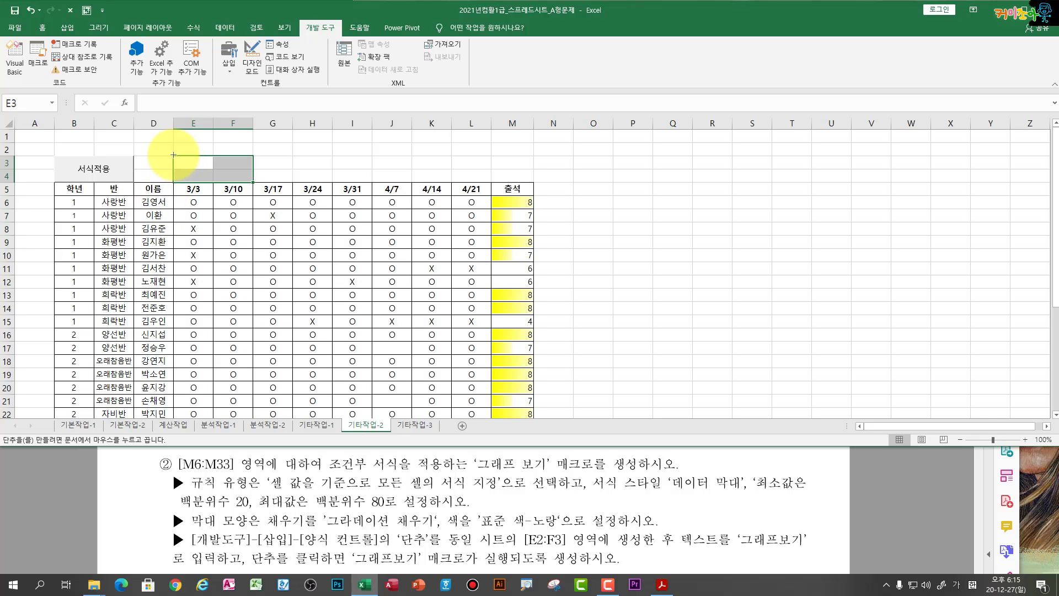
drag(173, 155, 243, 181)
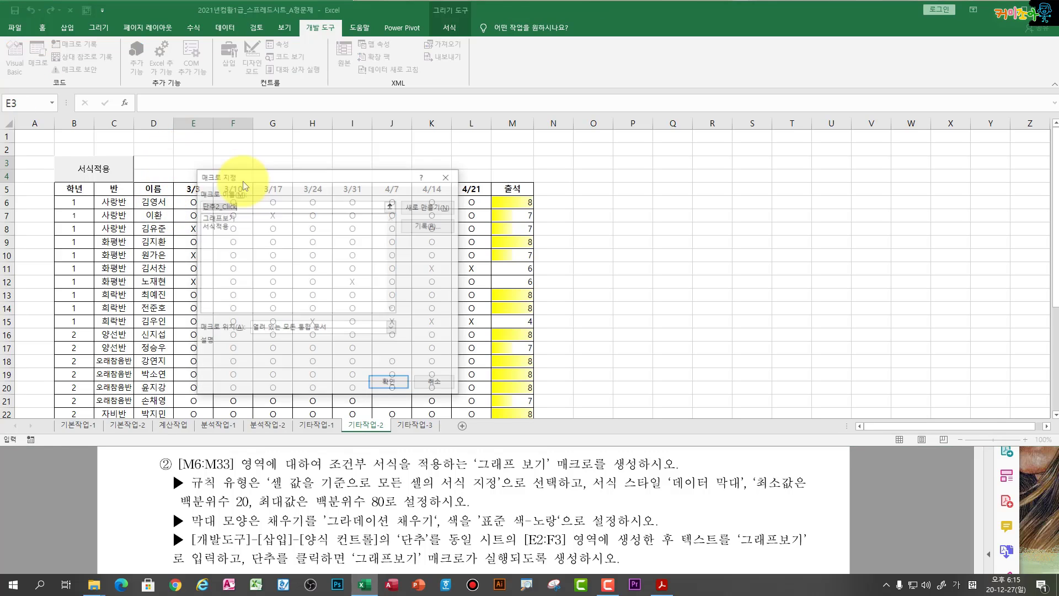
click(246, 218)
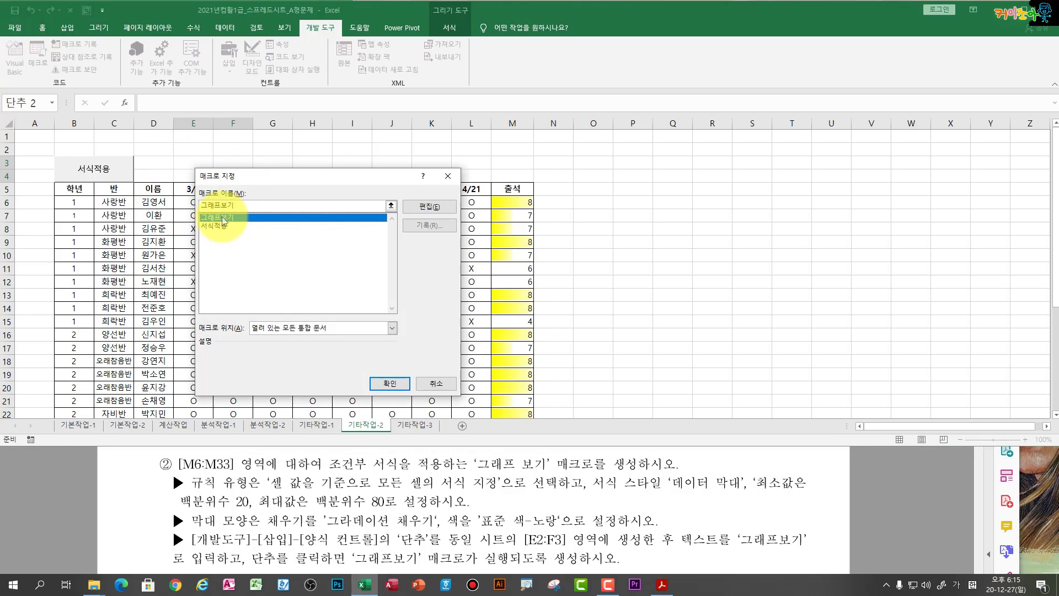
click(391, 383)
Step: Replace the new button's caption with 그래프보기 and finish editing it
key(alt)
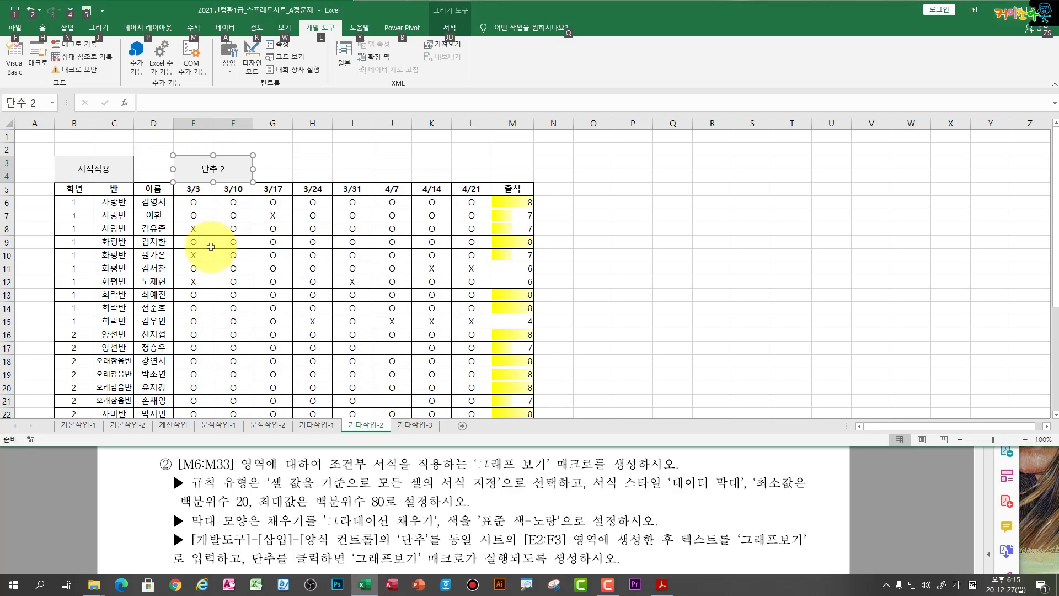
click(210, 168)
drag(204, 168, 256, 172)
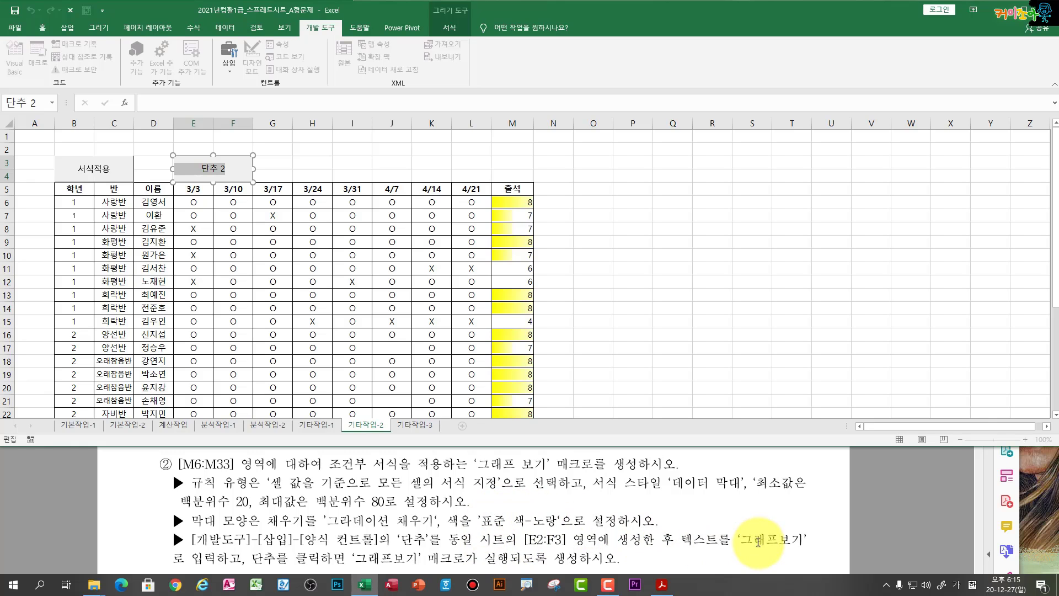
text(그래프보기)
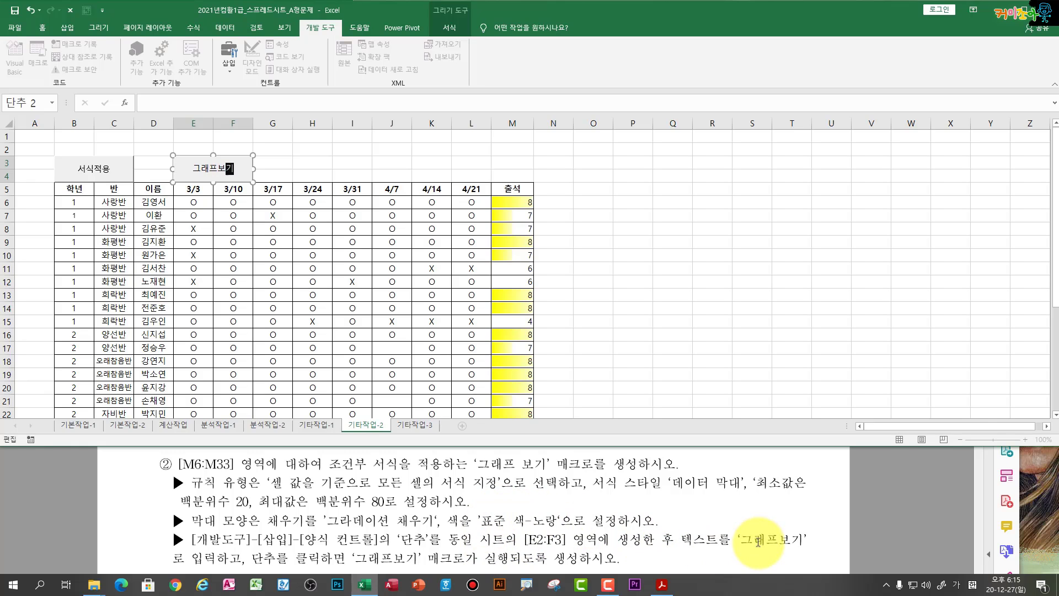
click(329, 166)
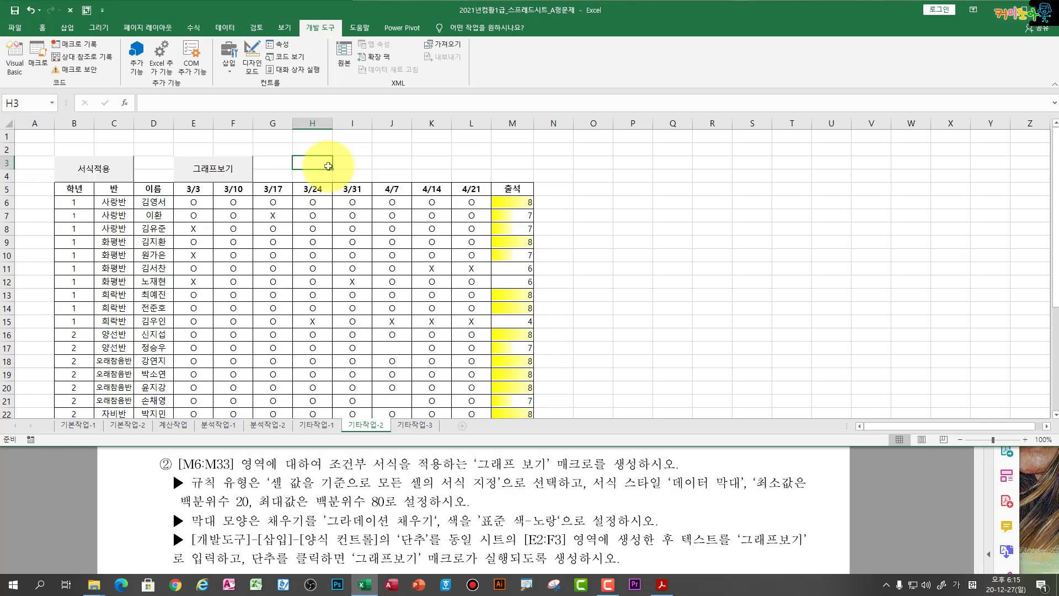
Step: Reset the number format of E6:L33 to 일반 and run the 서식적용 button to test its macro
drag(194, 202, 471, 395)
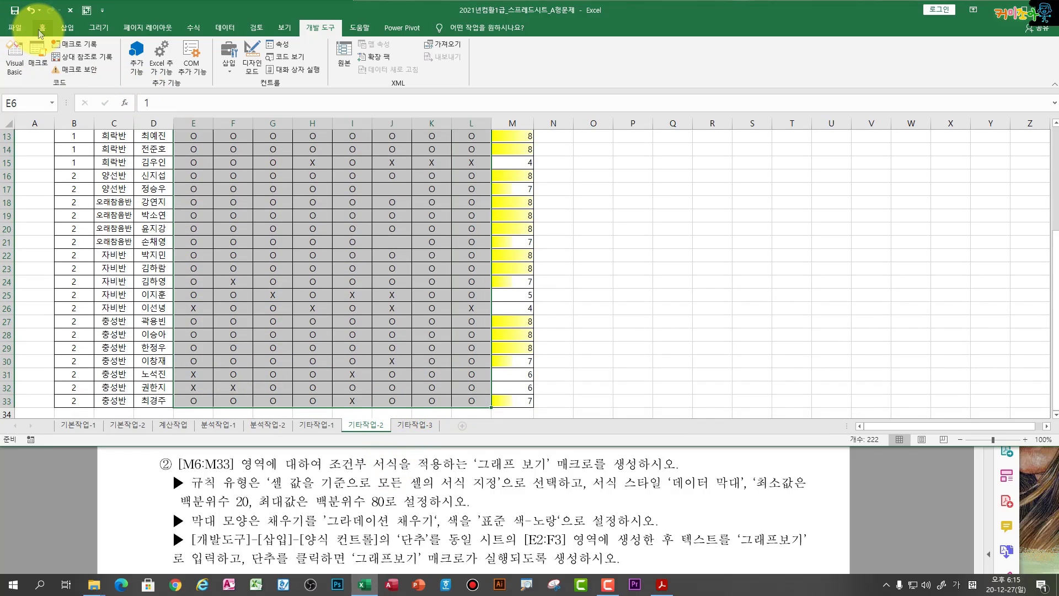
key(ctrl+1)
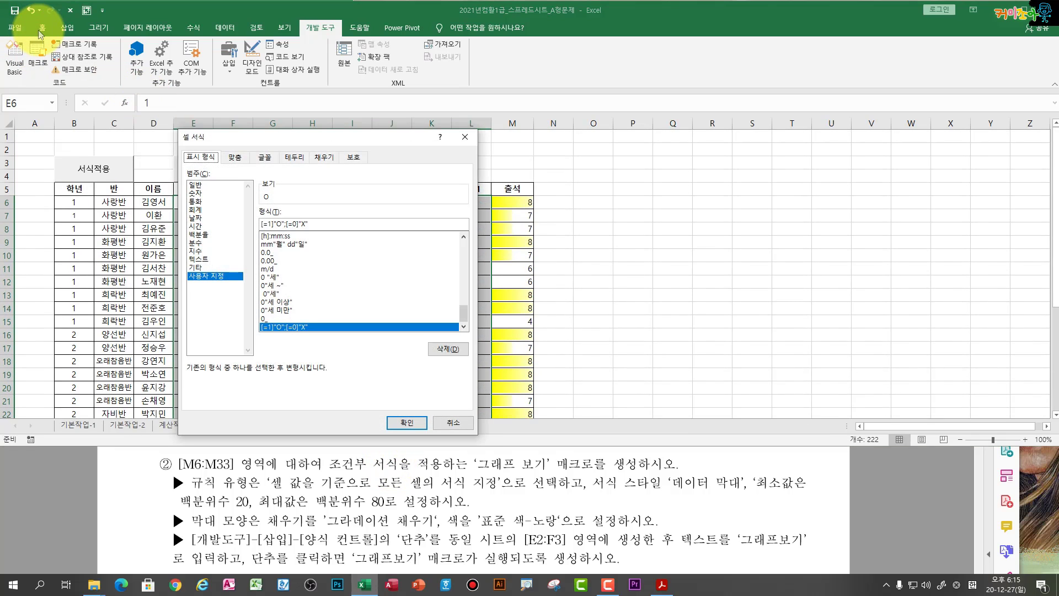
click(195, 185)
click(407, 423)
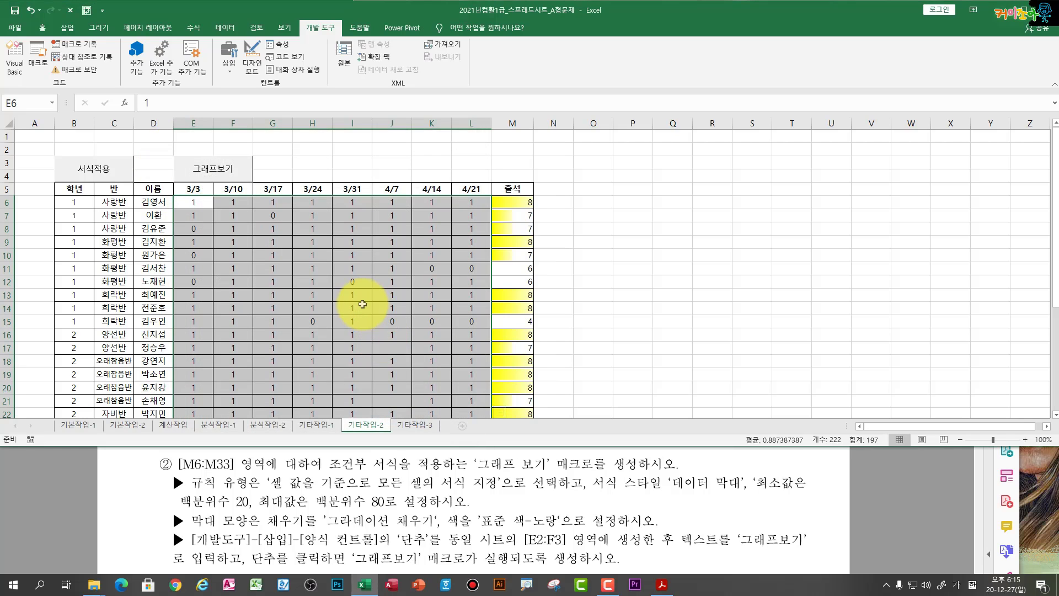
click(354, 267)
click(92, 171)
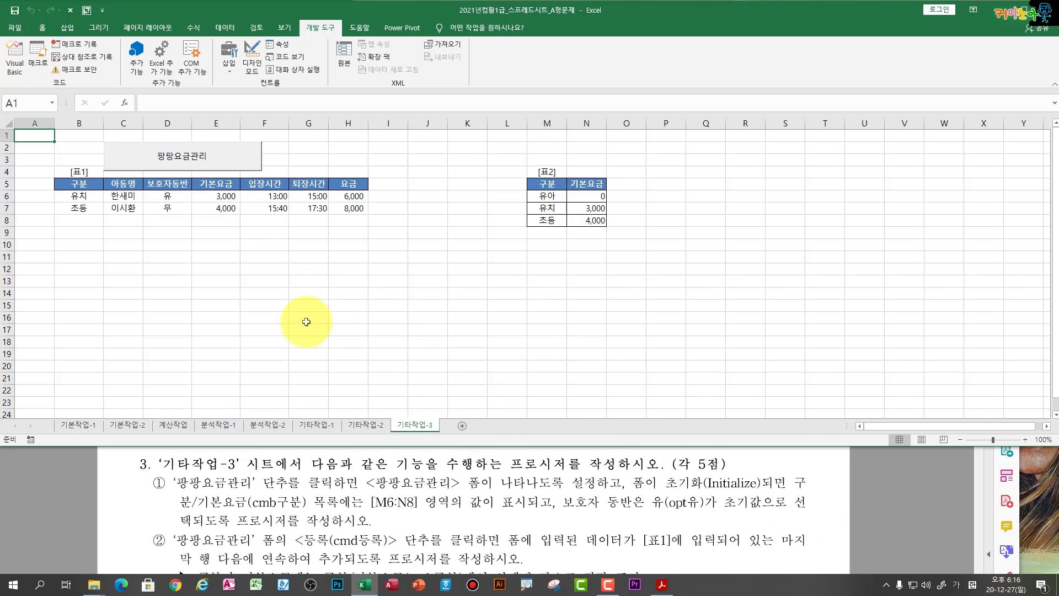
Step: Switch on design mode and open the click procedure of the 팡팡요금관리 button on the 기타작업-3 sheet
click(308, 317)
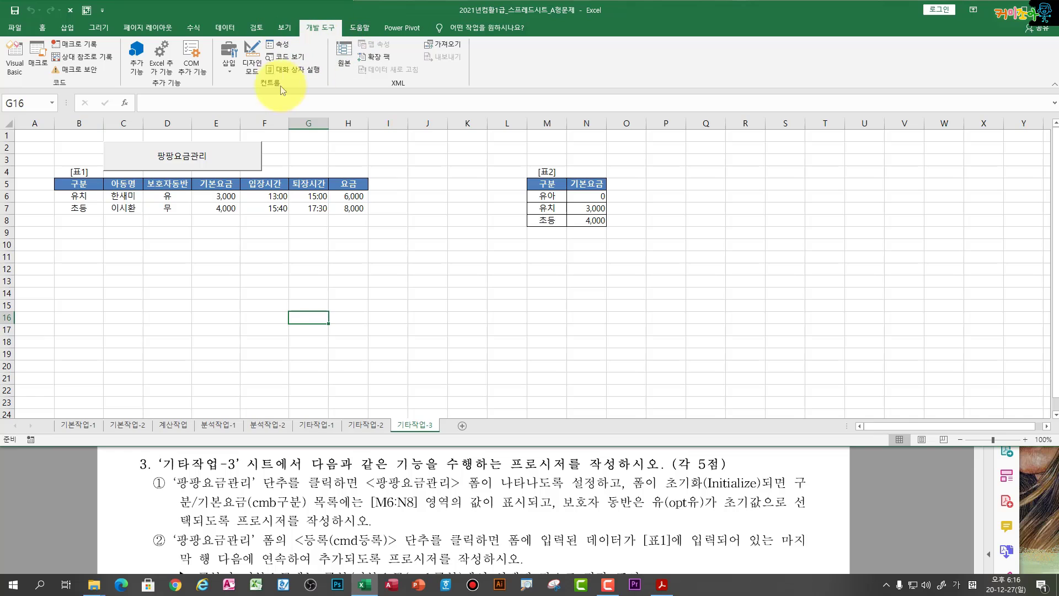
click(251, 65)
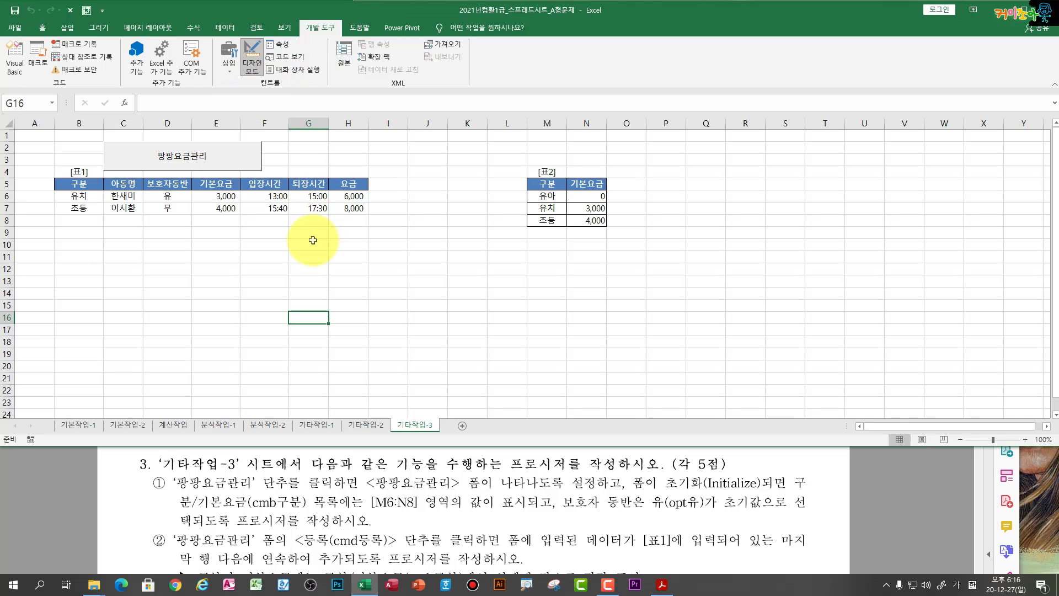
double_click(201, 157)
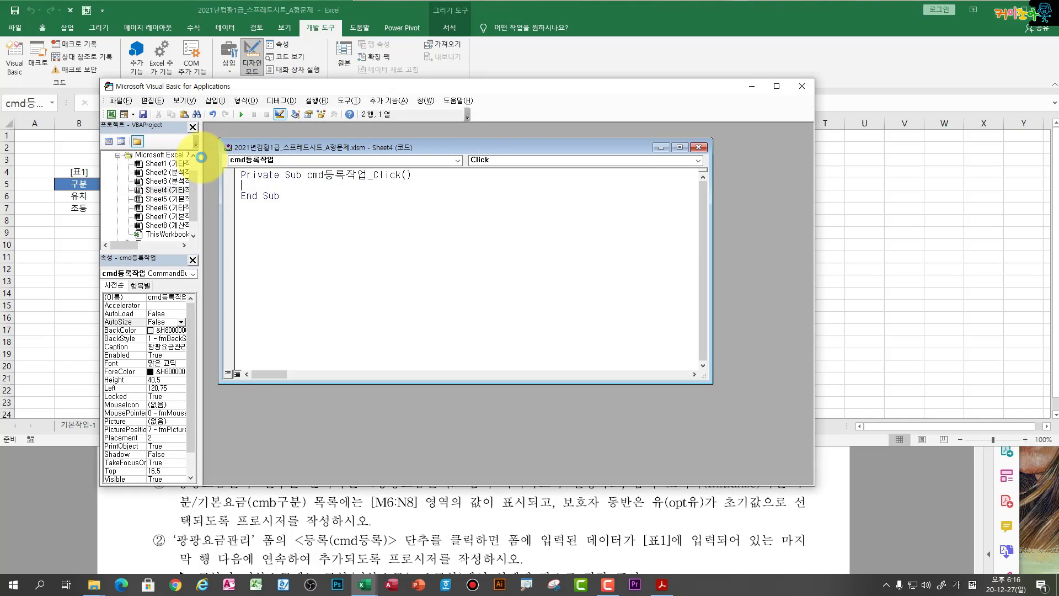
drag(254, 85, 254, 46)
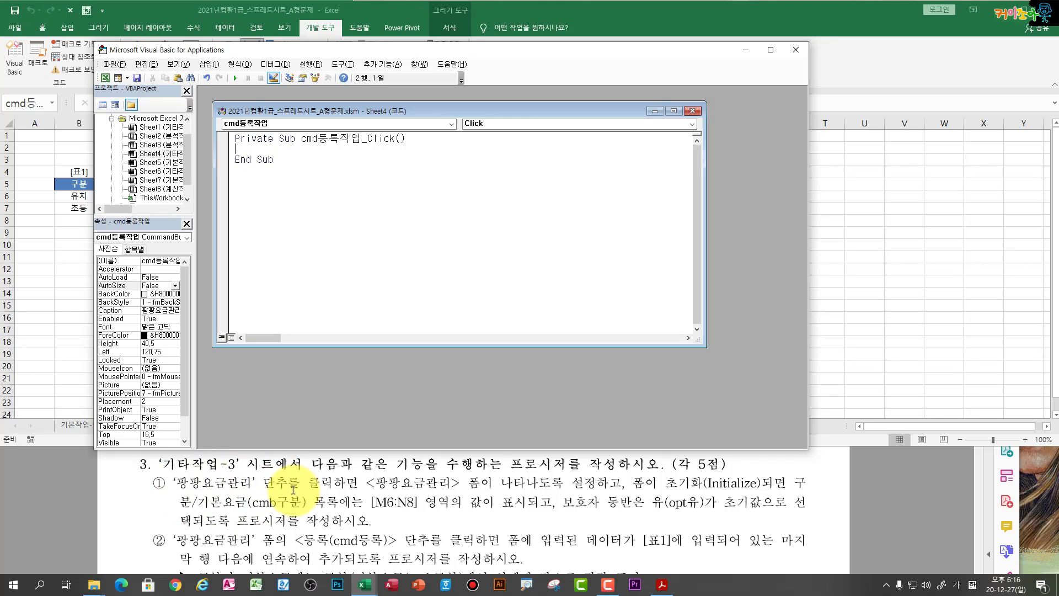
Step: Add 팡팡요금관리.Show to the button's click procedure, run it to test the form, and close the form
text(파)
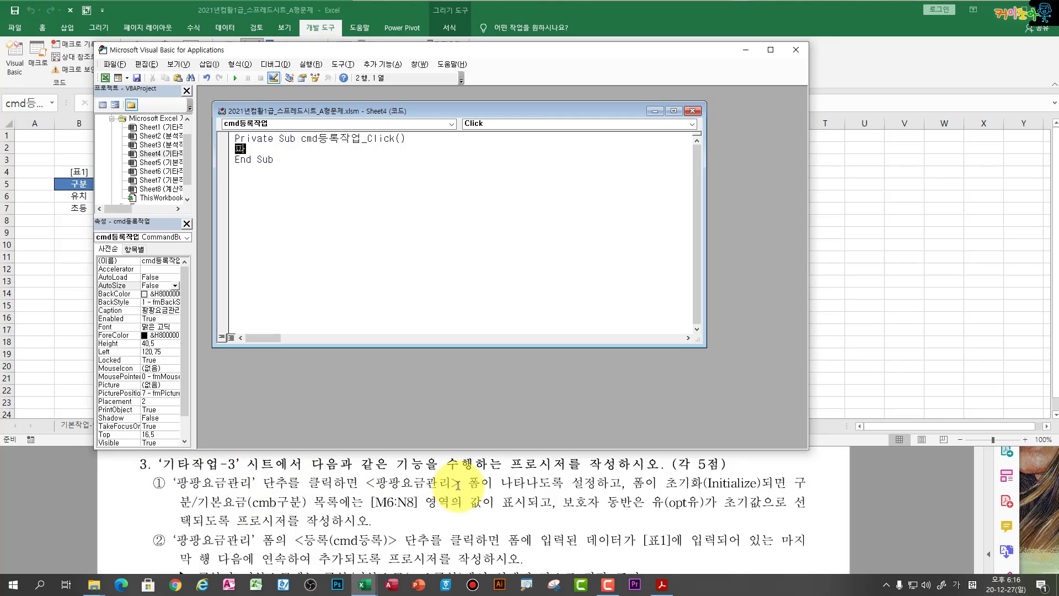
text(팡요금관리.)
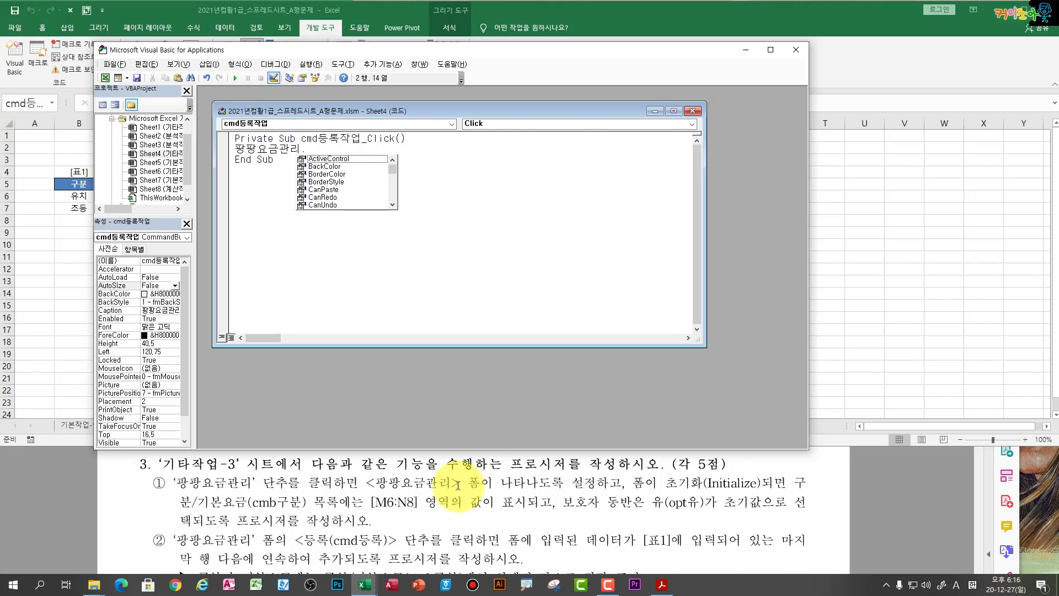
text(sh)
key(Tab)
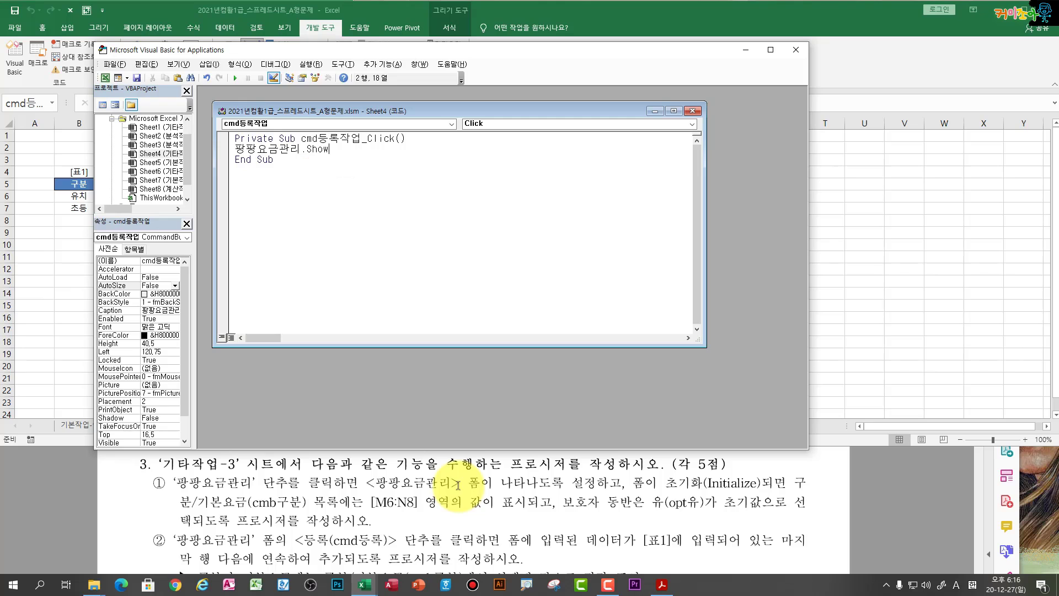
click(231, 78)
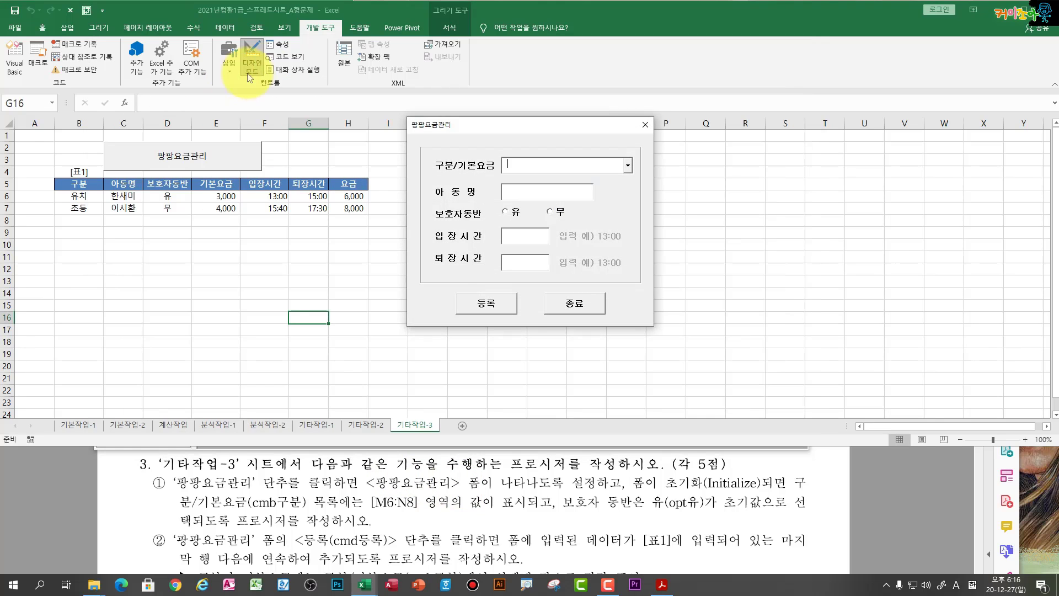
click(645, 125)
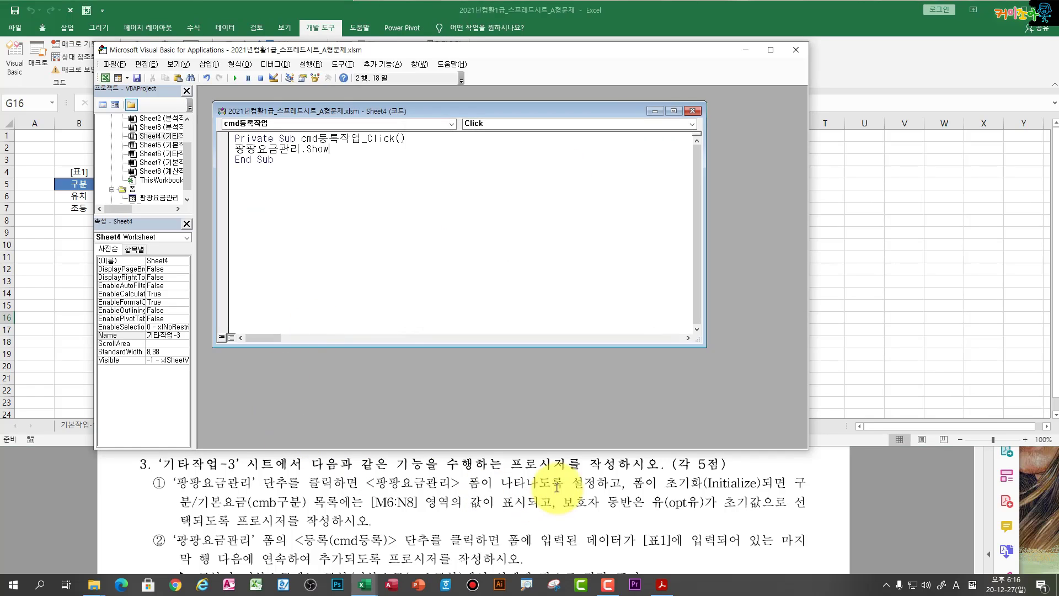
Step: Open the code of the 팡팡요금관리 form and create its UserForm_Initialize procedure
click(191, 182)
double_click(157, 188)
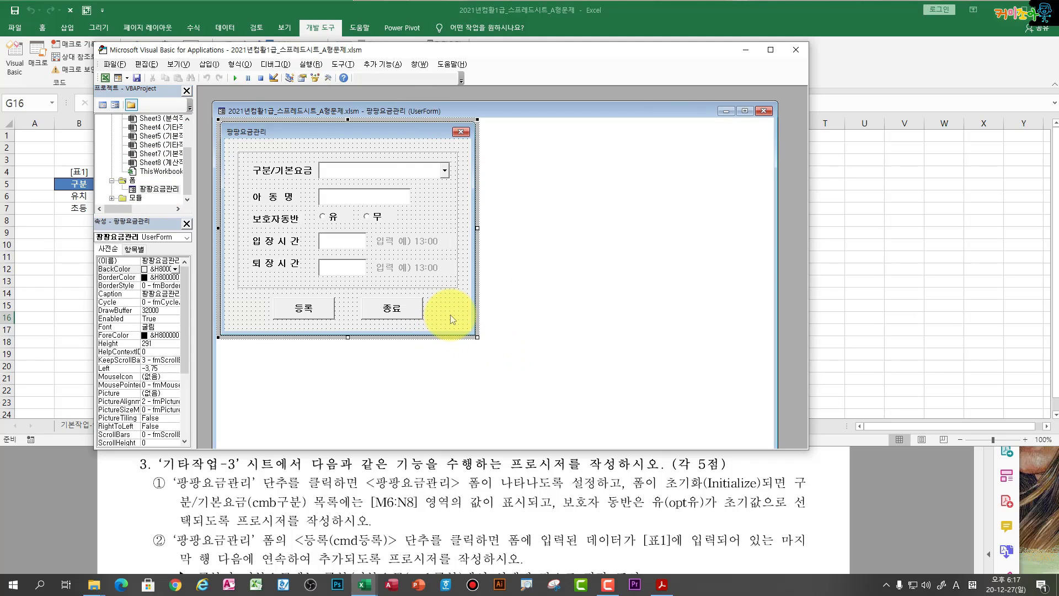
click(434, 224)
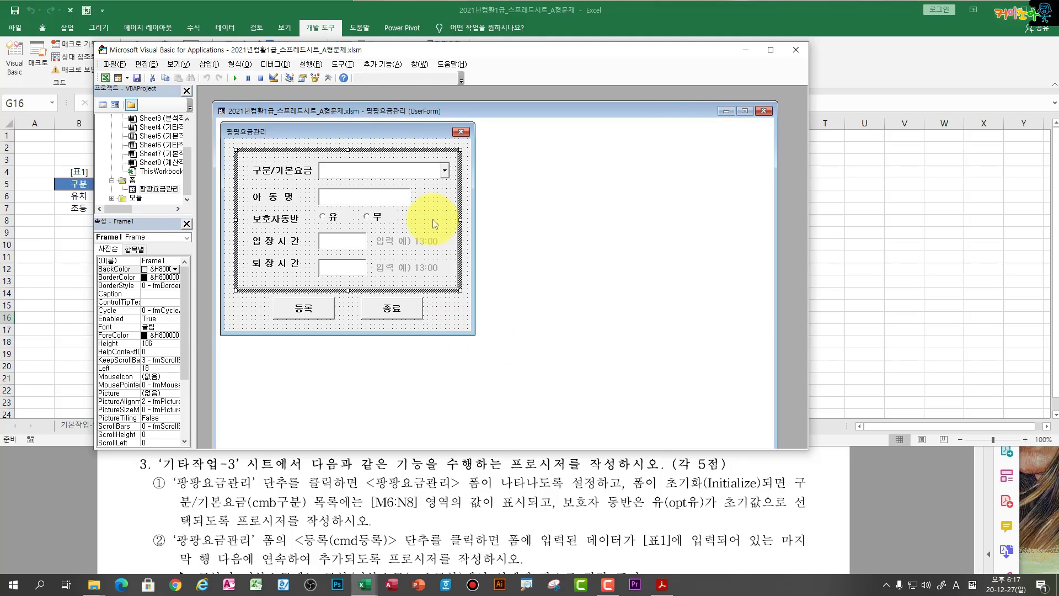
click(458, 316)
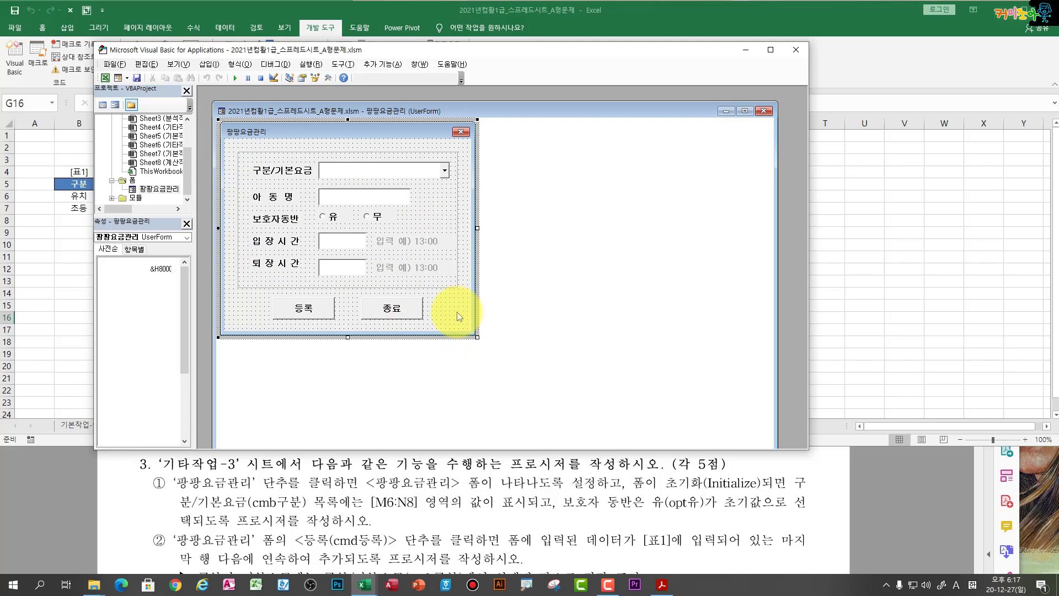
double_click(458, 316)
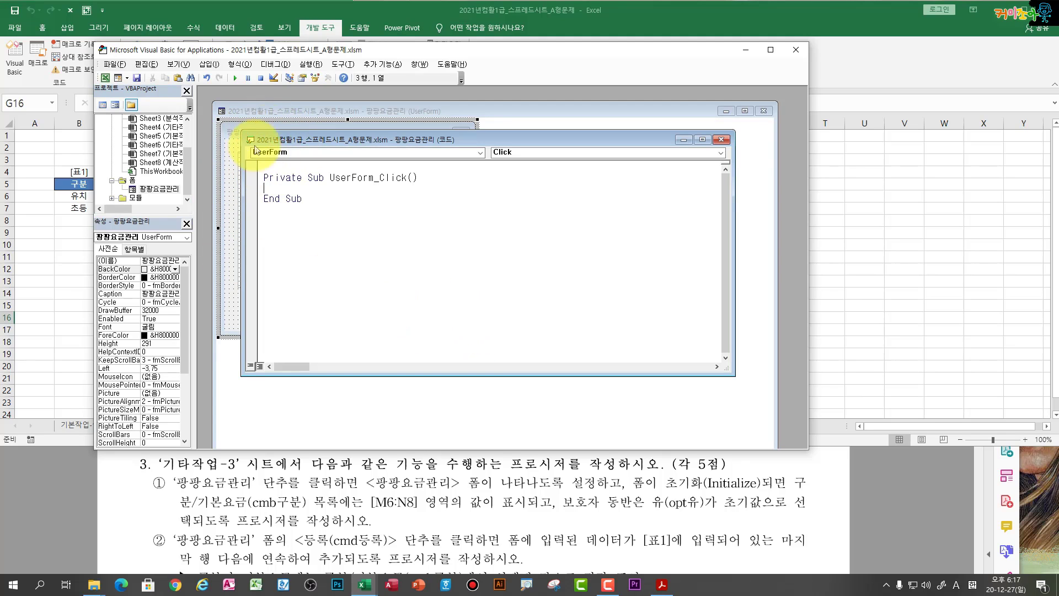
click(539, 154)
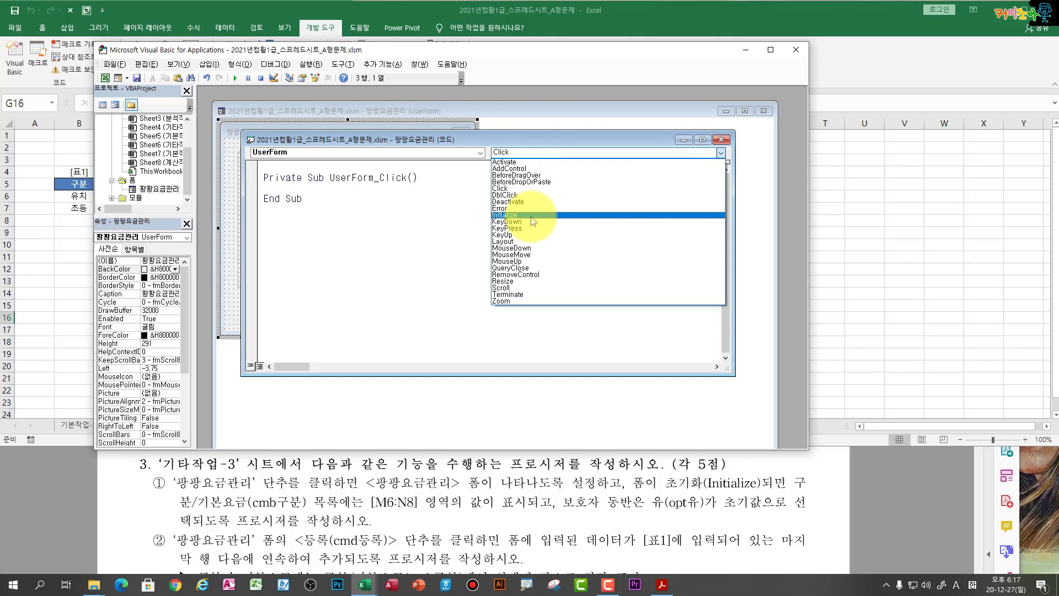
click(531, 216)
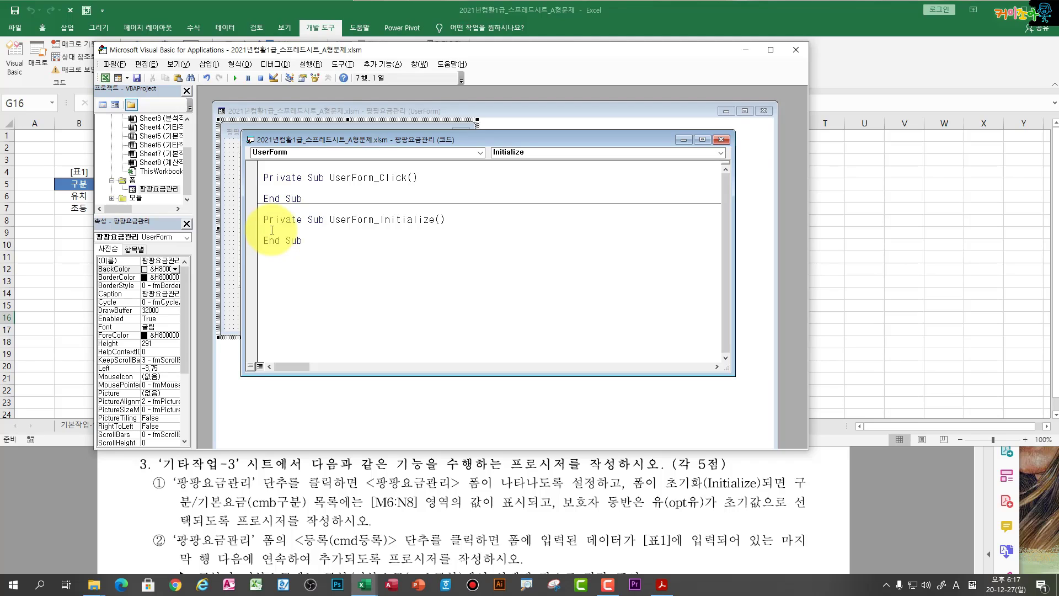
Step: In UserForm_Initialize, set the list source of cmb구분 with cmb구분.RowSource = "m6:n8"
click(274, 188)
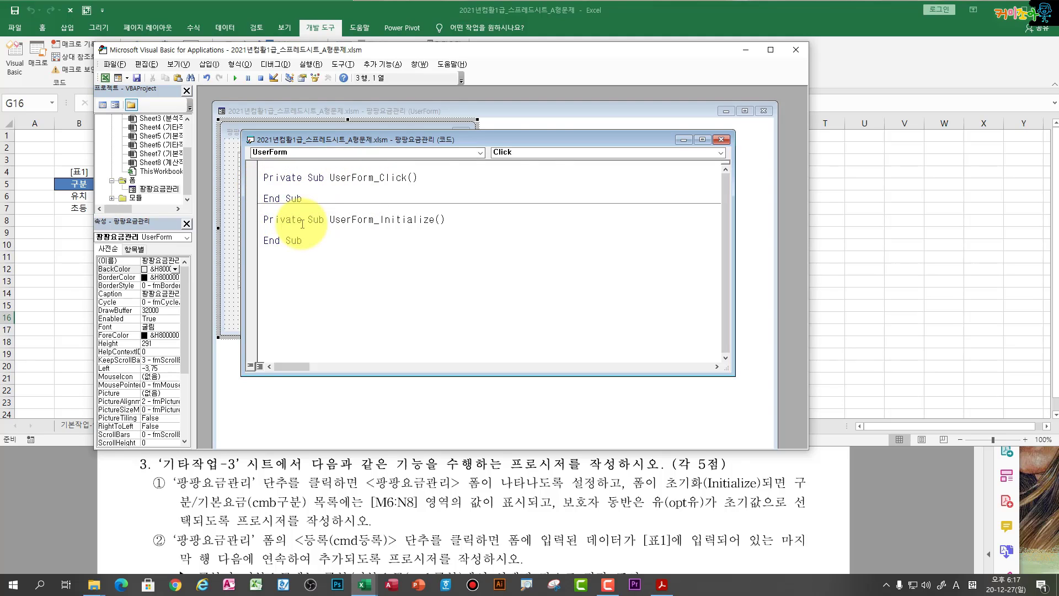
click(276, 230)
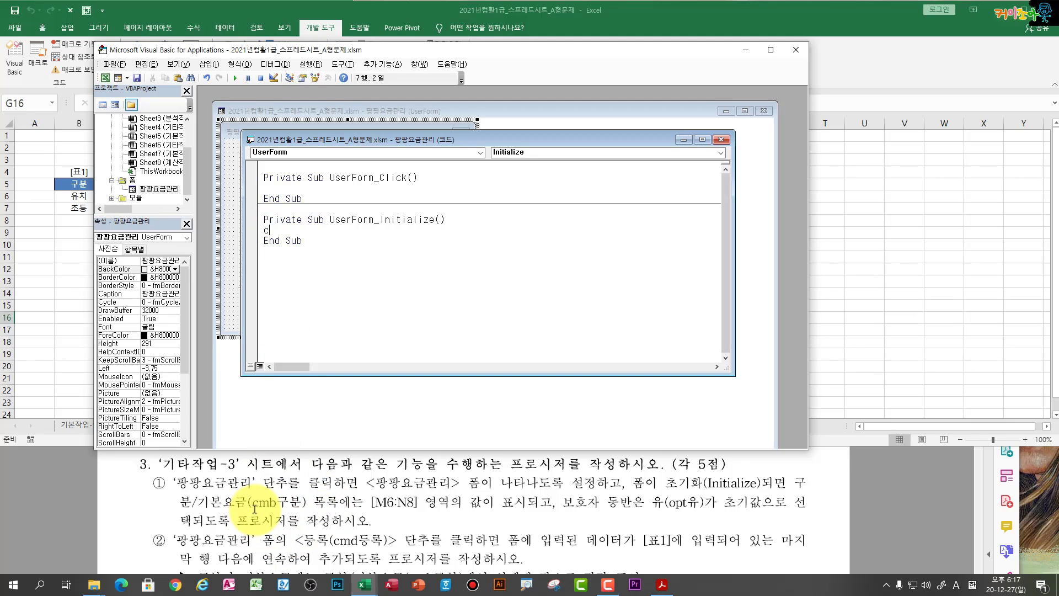
text(cmb)
key(Hangul)
text(구분)
key(Hangul)
text(.ro)
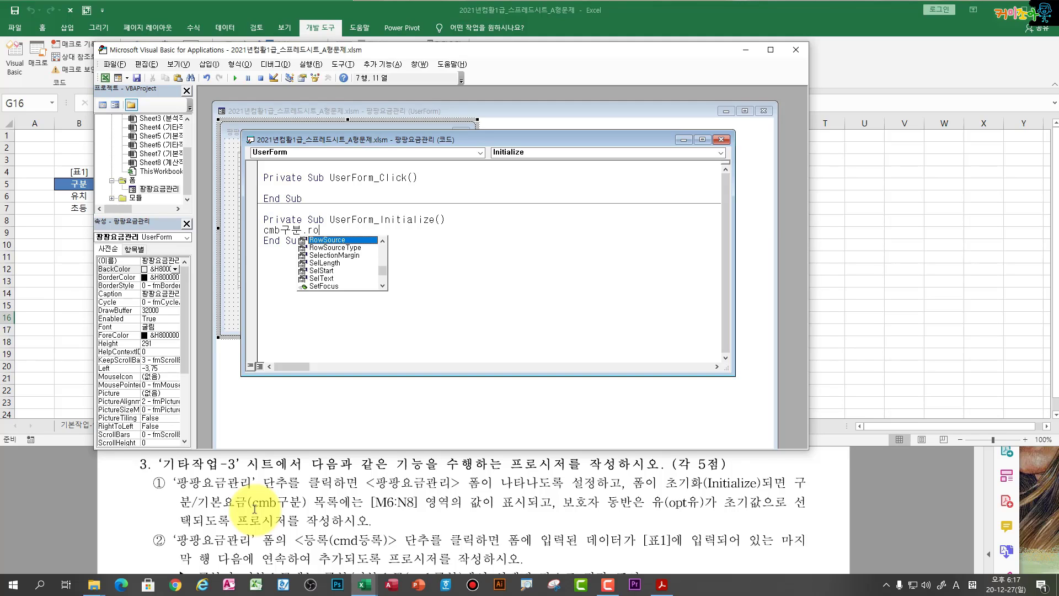
text(="m6:n8)
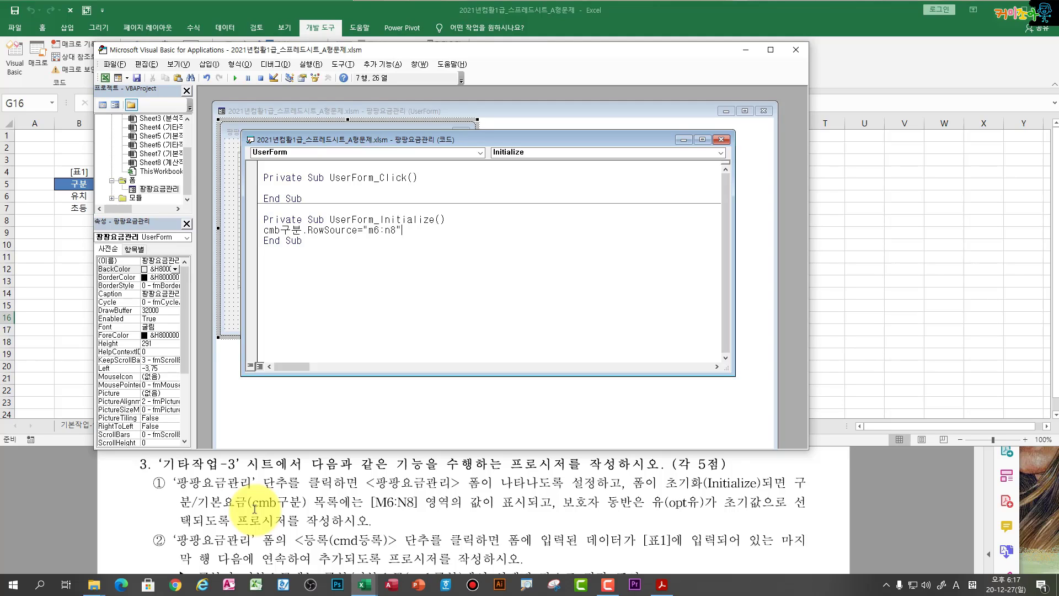
key(Return)
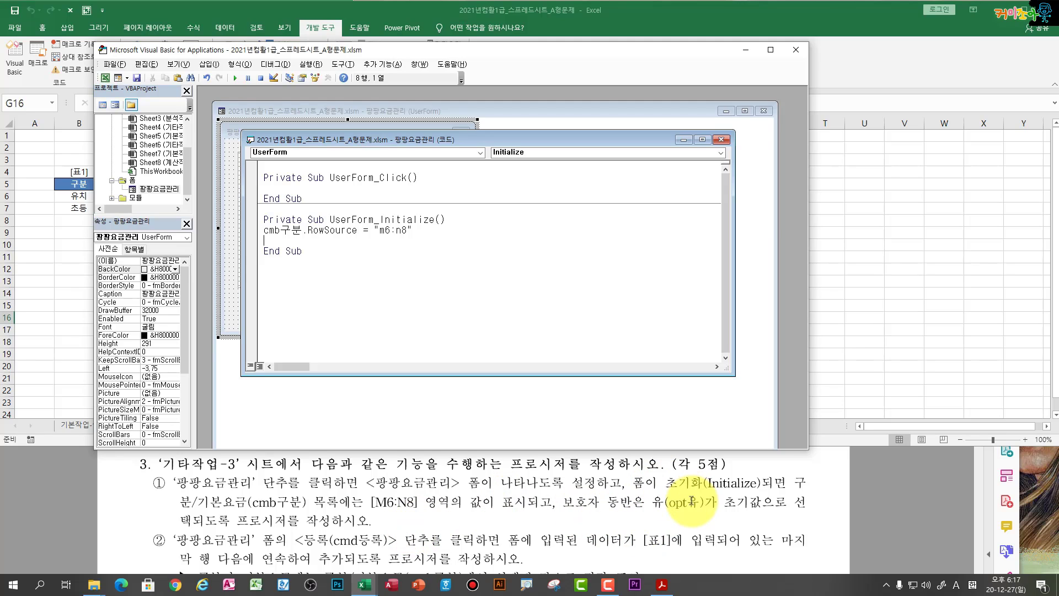
Step: Add opt유 = True to UserForm_Initialize, then run the form and check the 구분/기본요금 list
key(Hangul)
text(유=)
key(Hangul)
text(true)
key(Return)
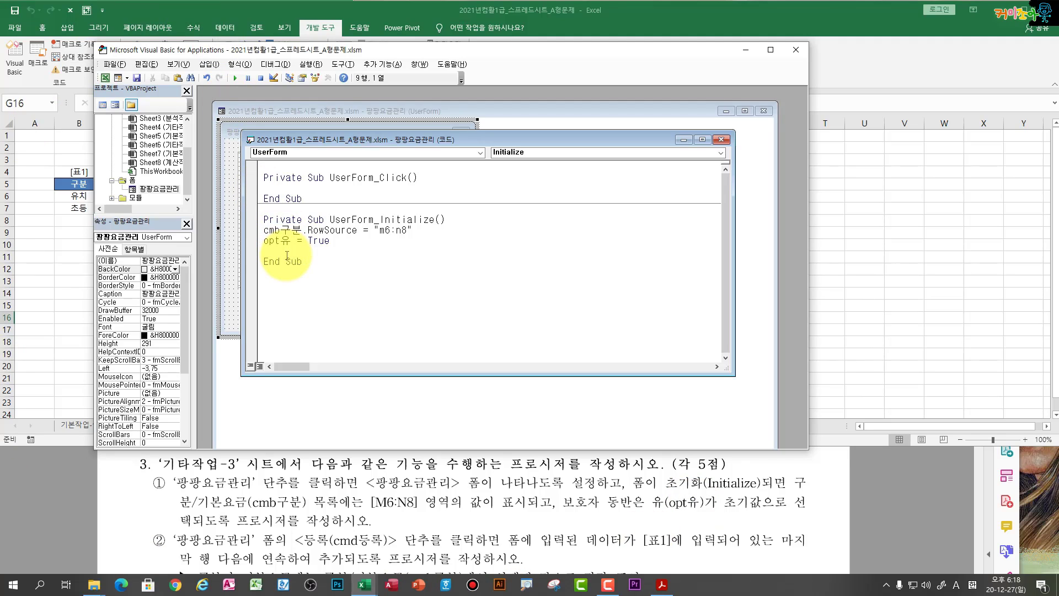
click(236, 78)
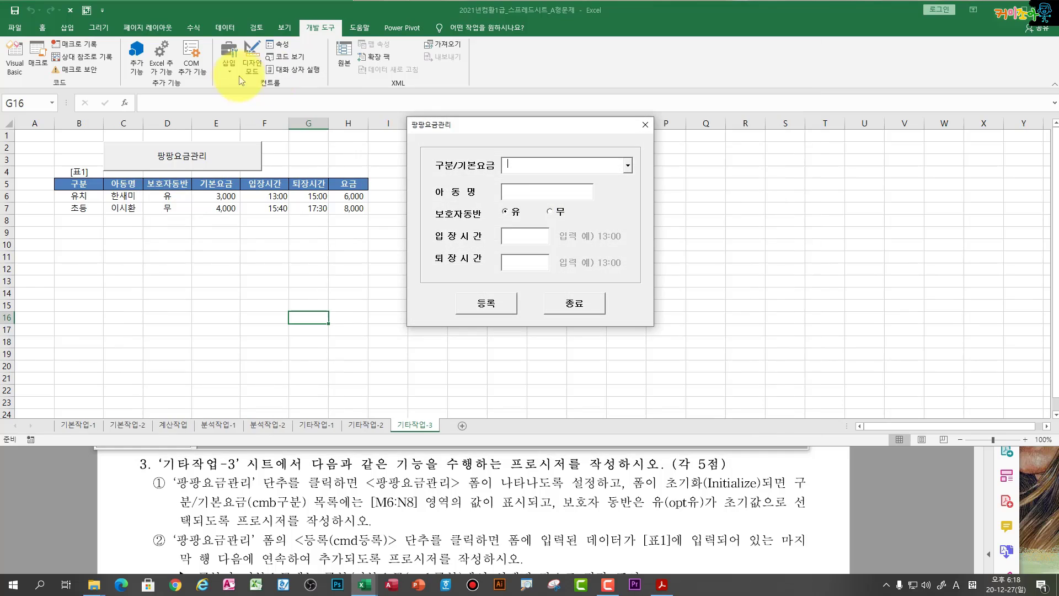
click(629, 167)
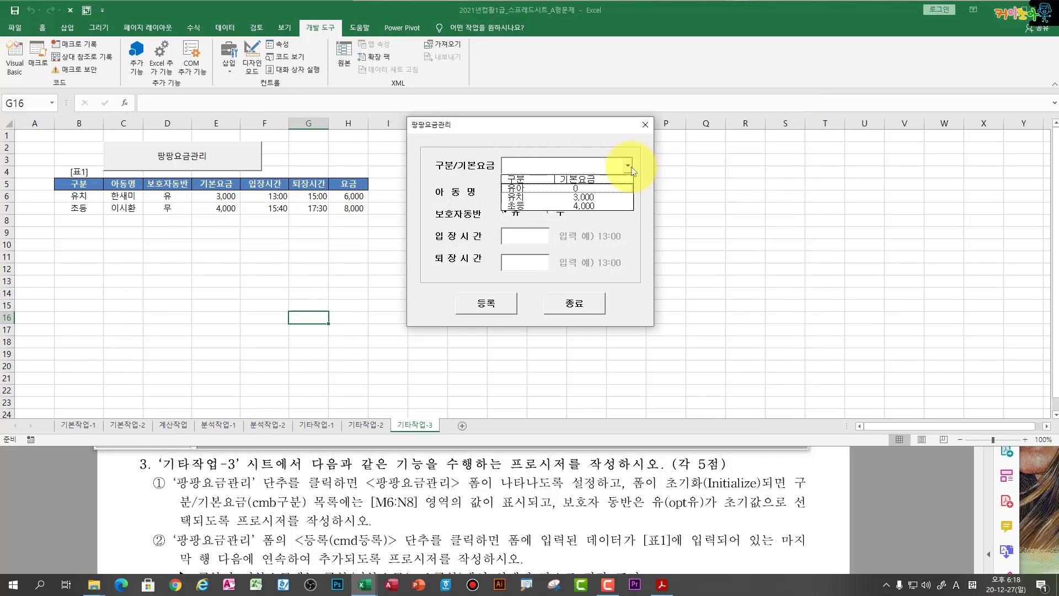
Step: Close the running form, open the 팡팡요금관리 form's design view, and move the code editor window clear of 표1
click(631, 167)
click(644, 126)
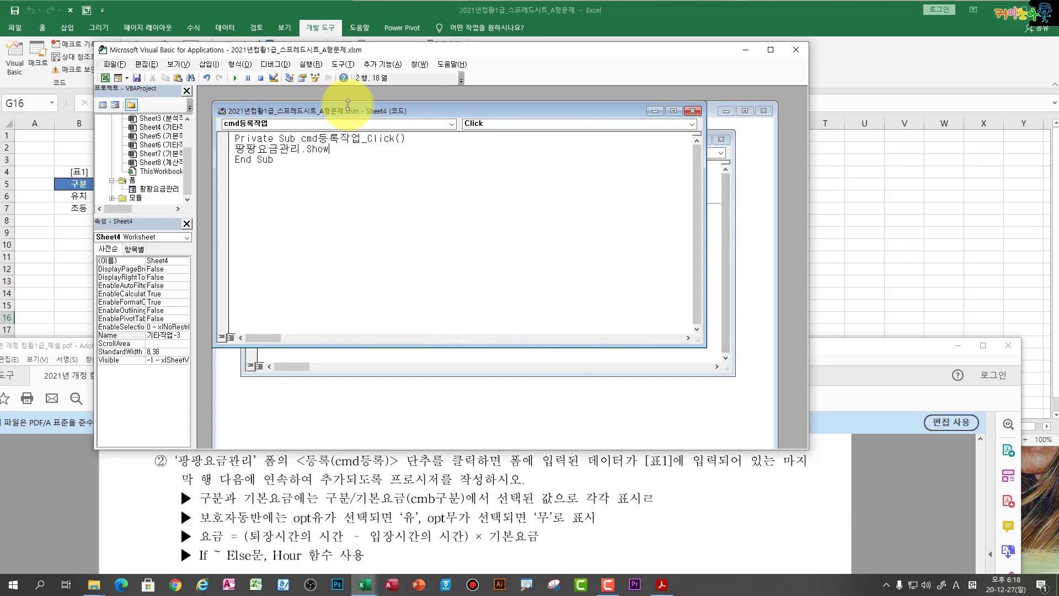
click(419, 65)
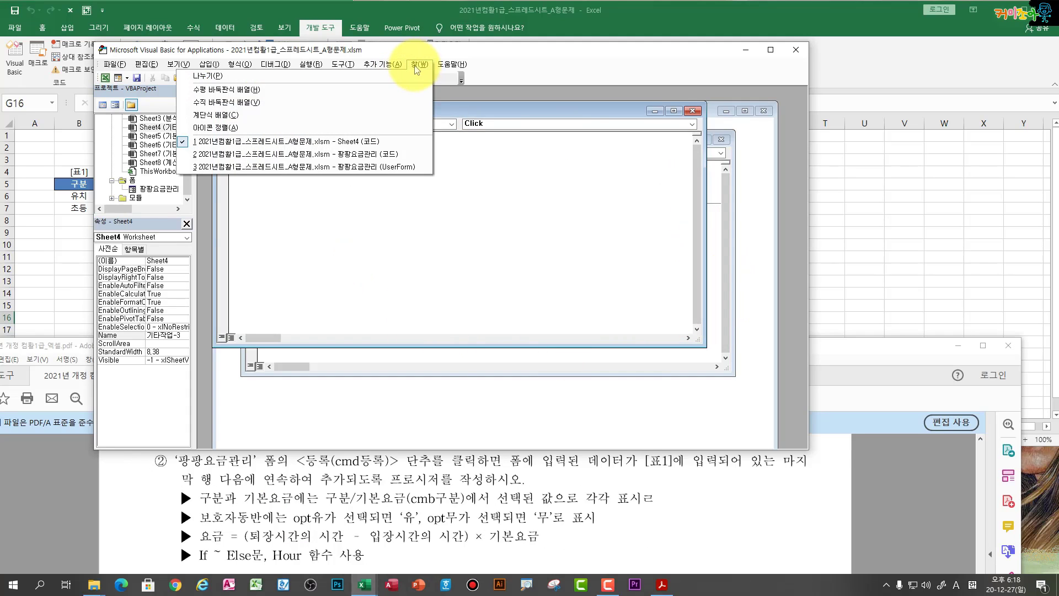
click(385, 169)
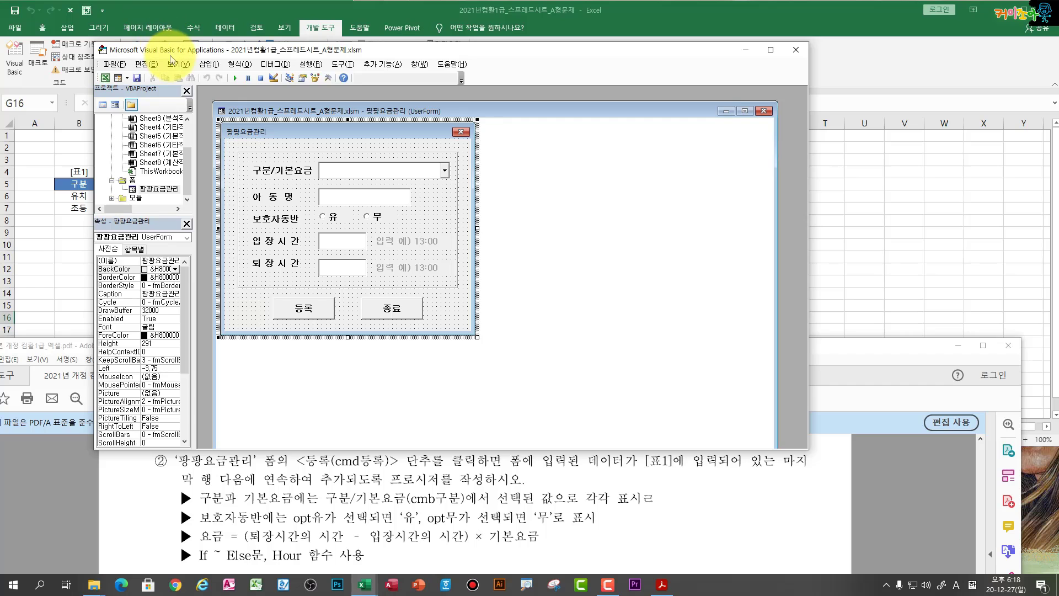
drag(170, 57, 447, 65)
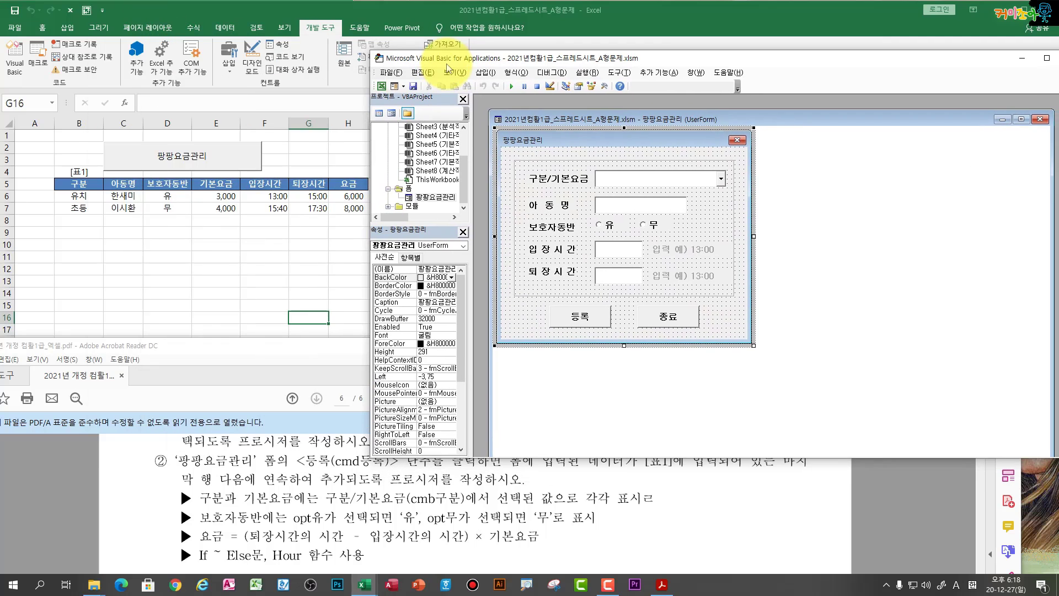
Step: Examine the control names of the 구분/기본요금, 아동명, 입장시간 and 퇴장시간 fields against the columns of 표1
click(644, 188)
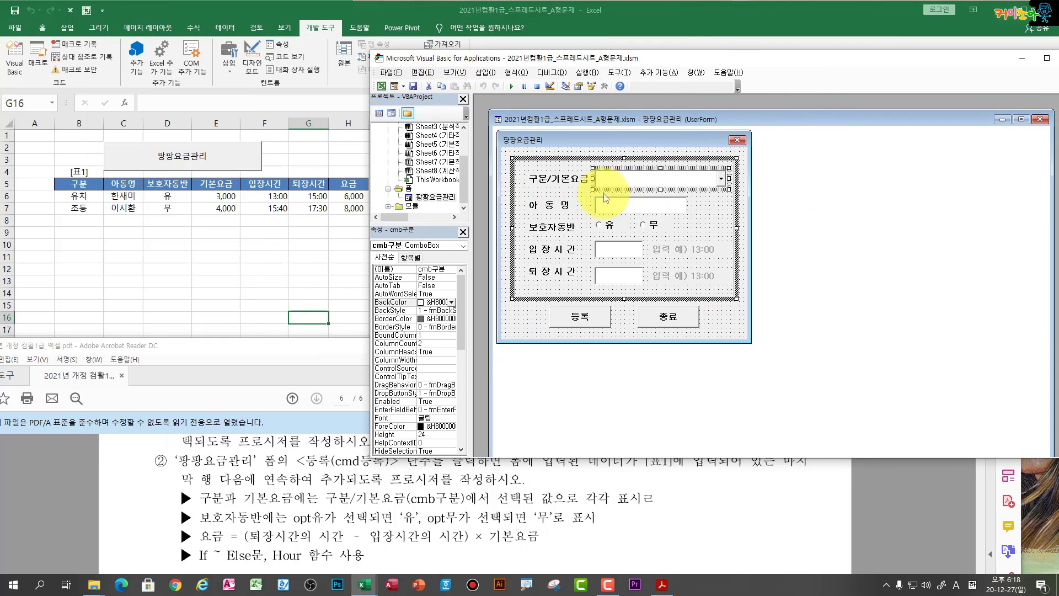
click(623, 205)
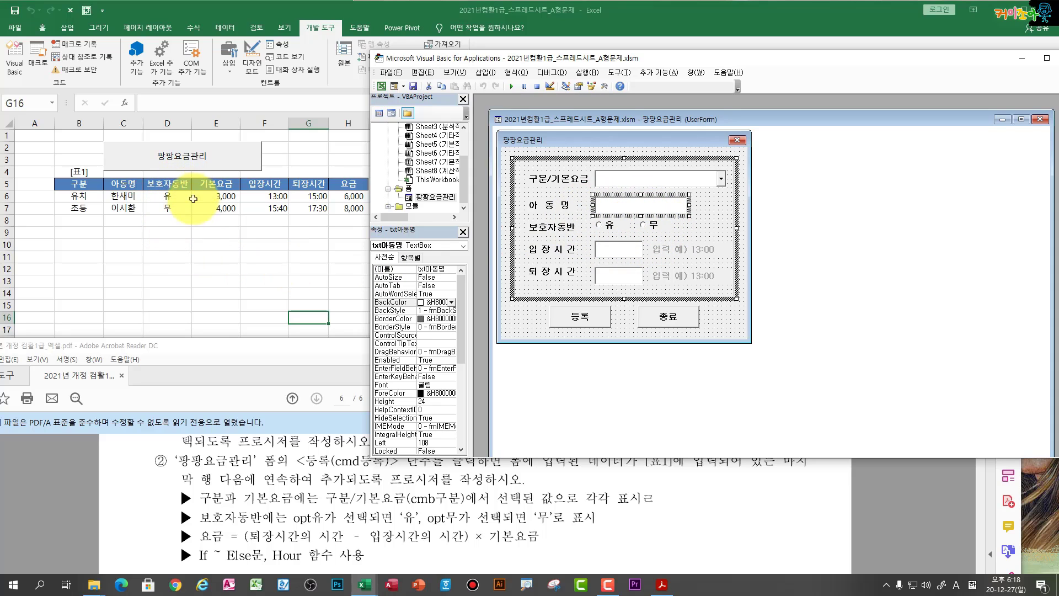
click(622, 255)
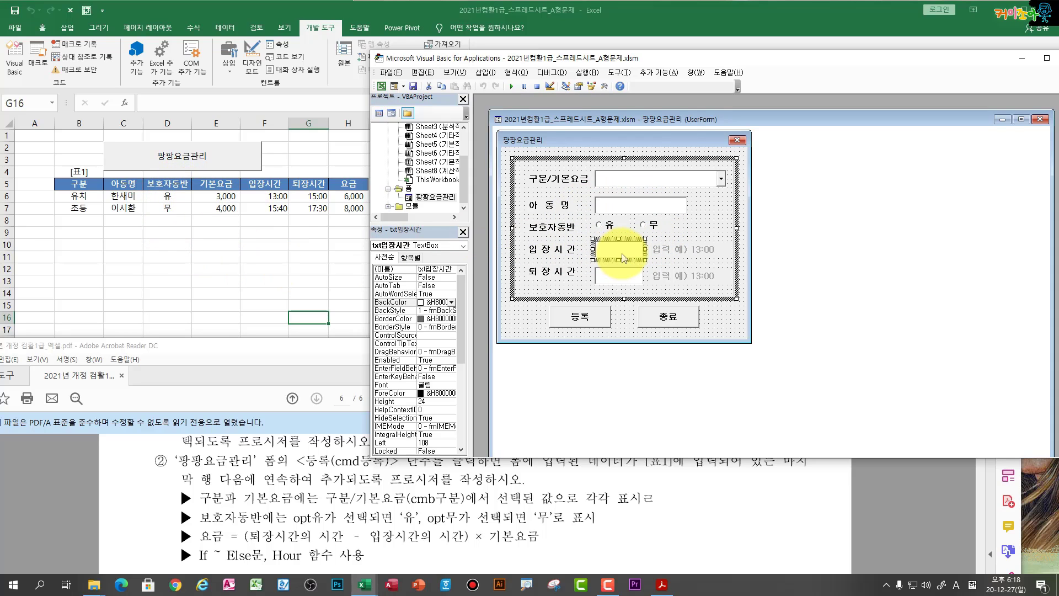
click(625, 284)
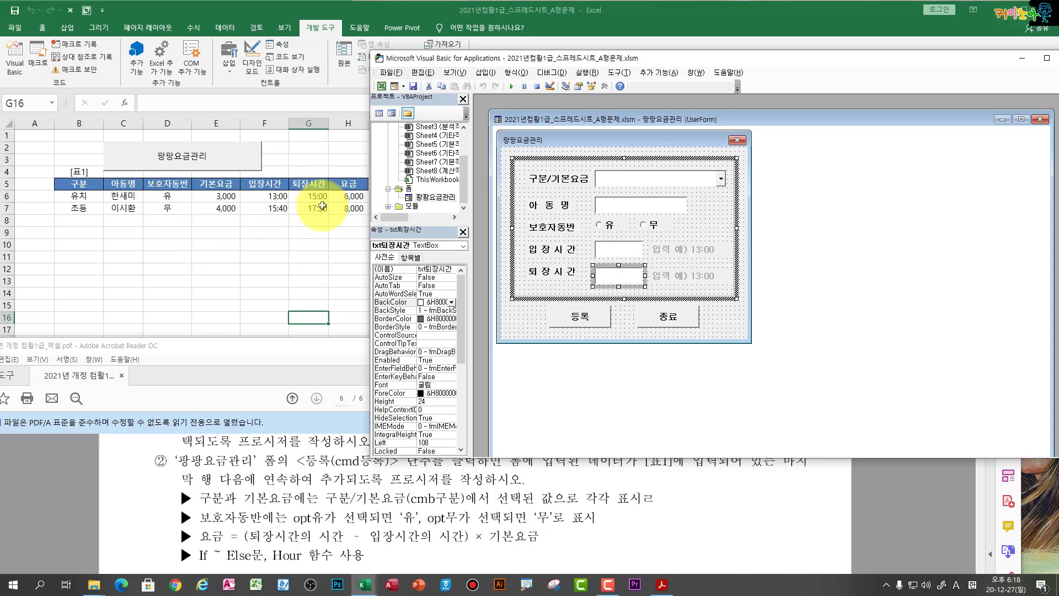
click(618, 249)
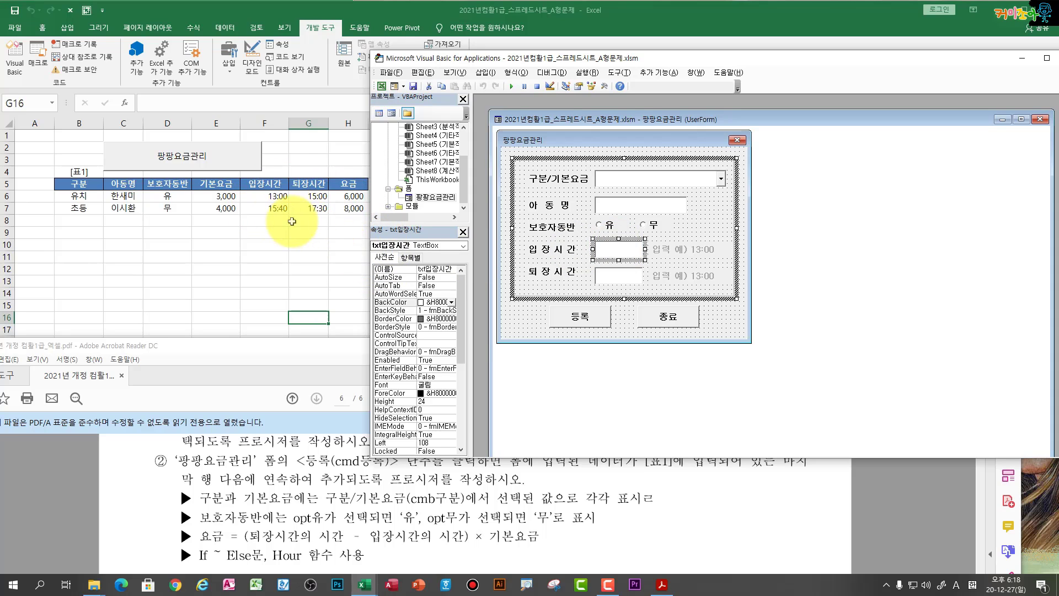
click(615, 281)
click(618, 251)
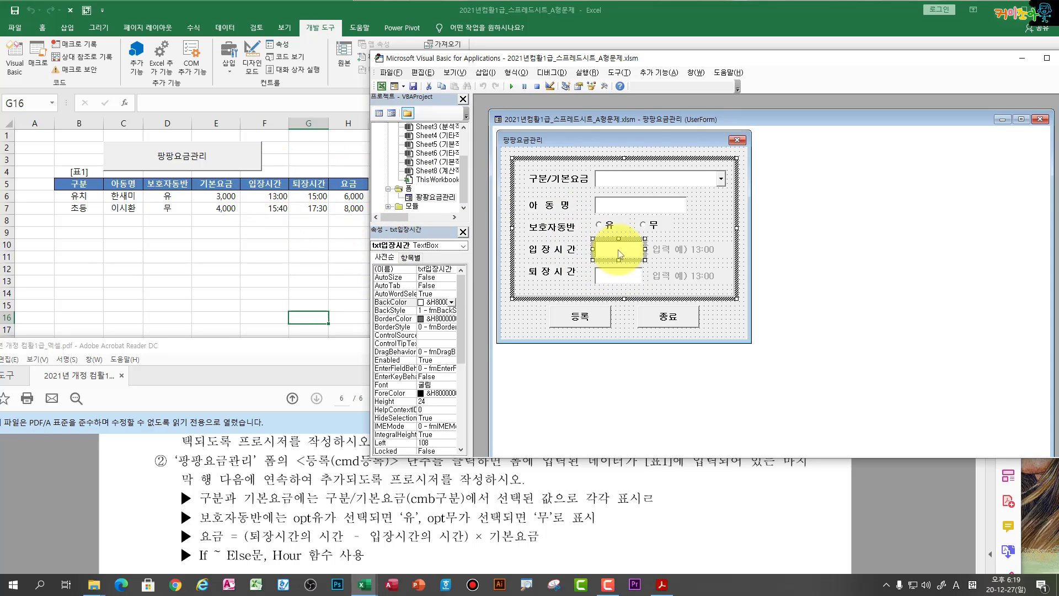
click(619, 279)
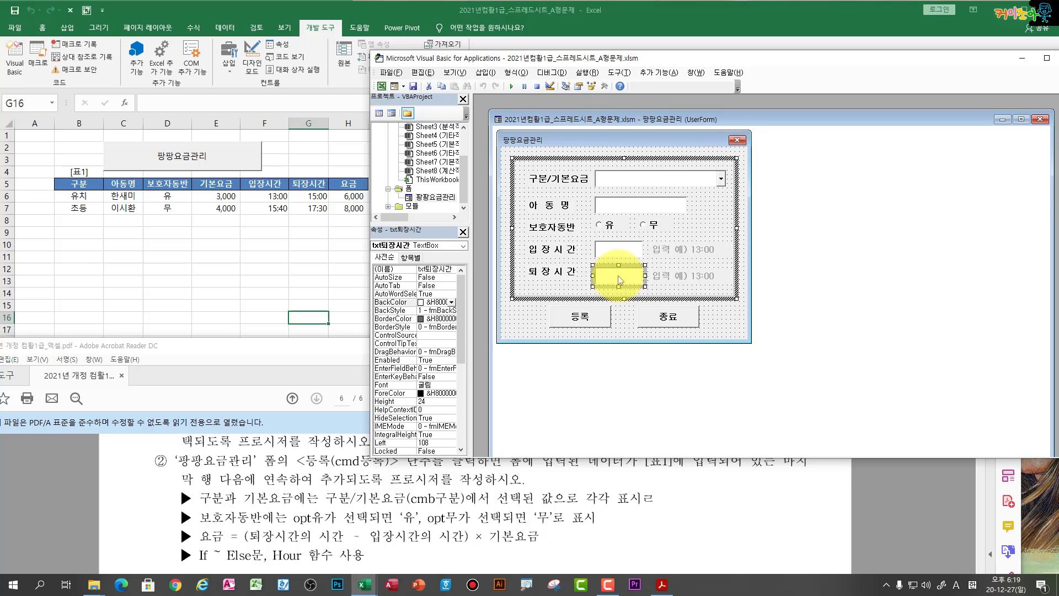
Step: Create the 등록 button's click procedure and add 입력행 = 4 + [b4].CurrentRegion.Rows.Count
double_click(591, 318)
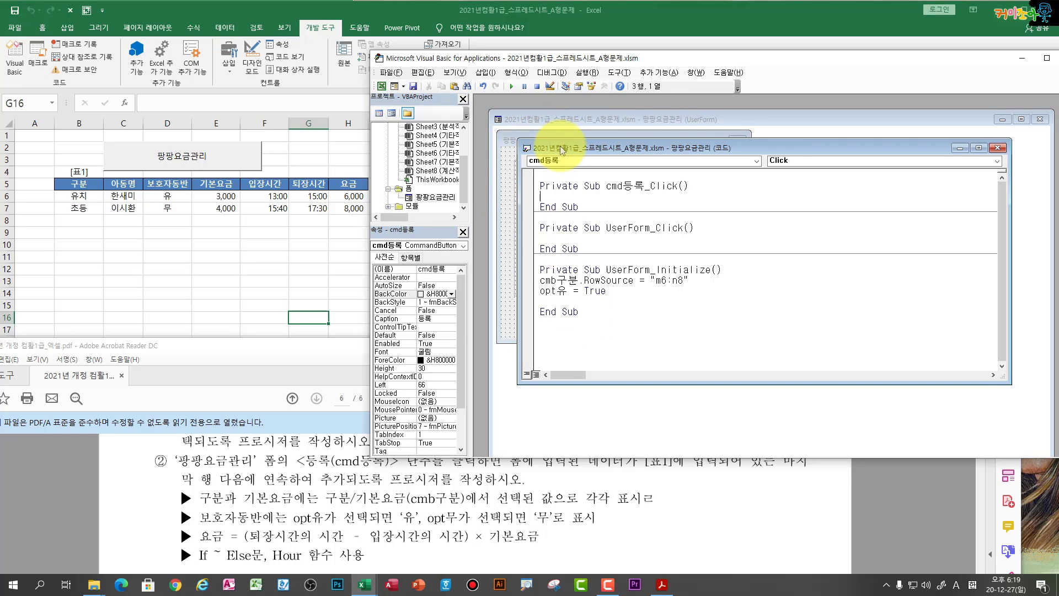
drag(562, 149, 541, 130)
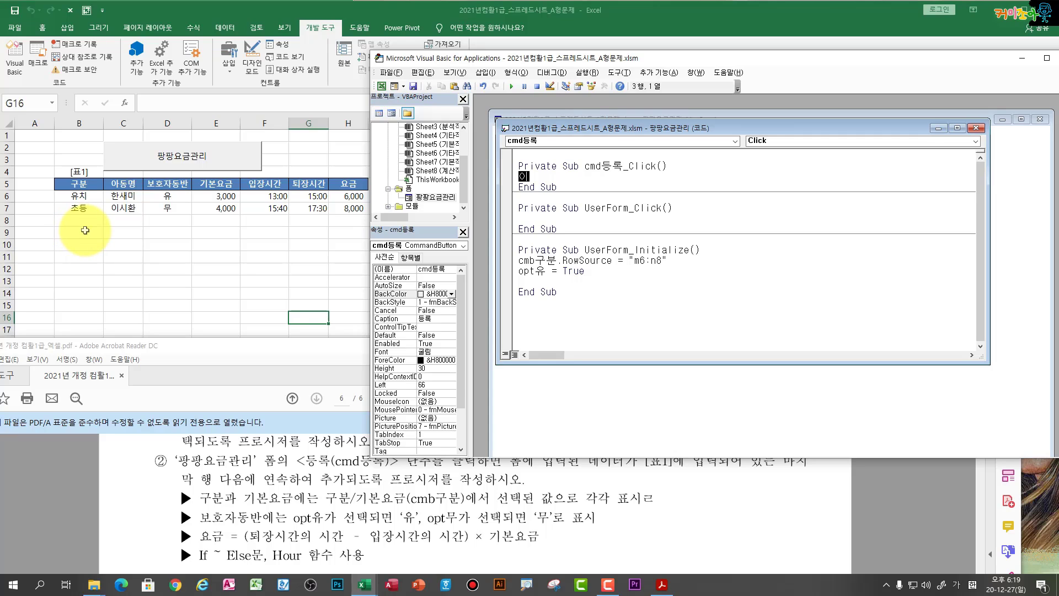
text(력행=)
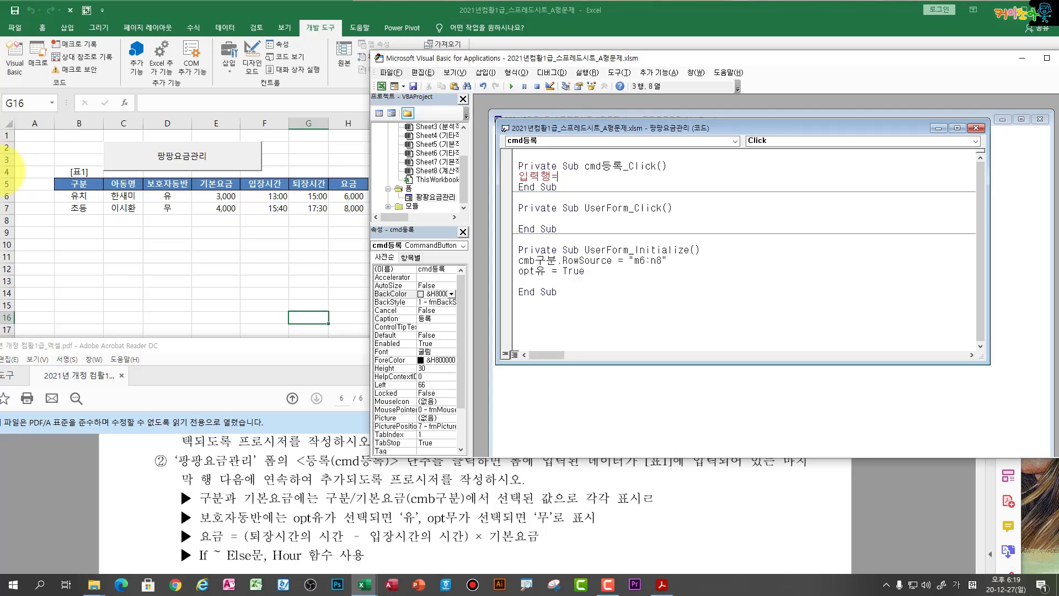
text(4+[b4].currentregion.rows.count)
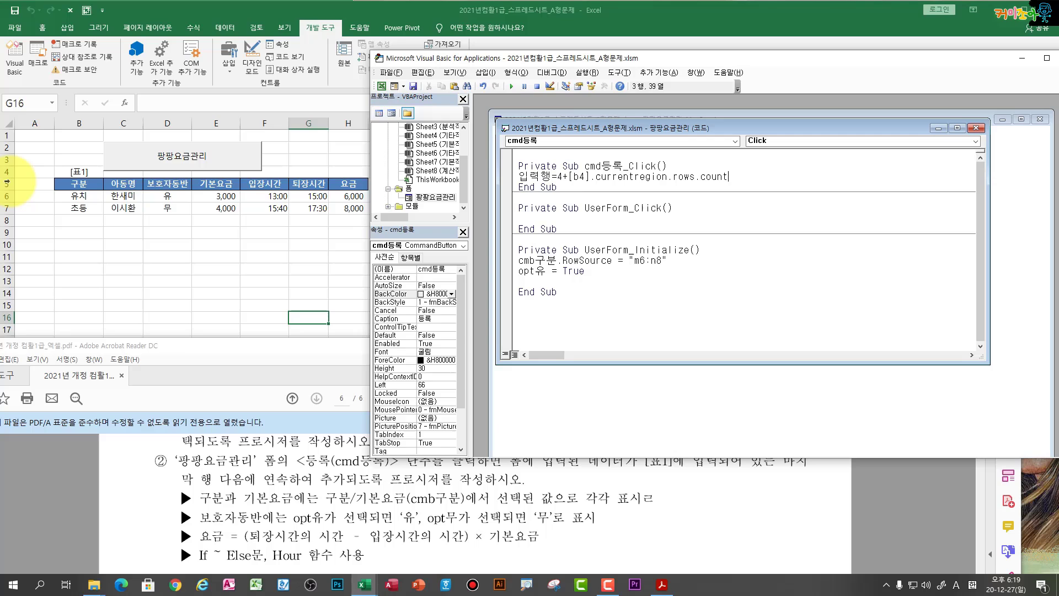
key(Return)
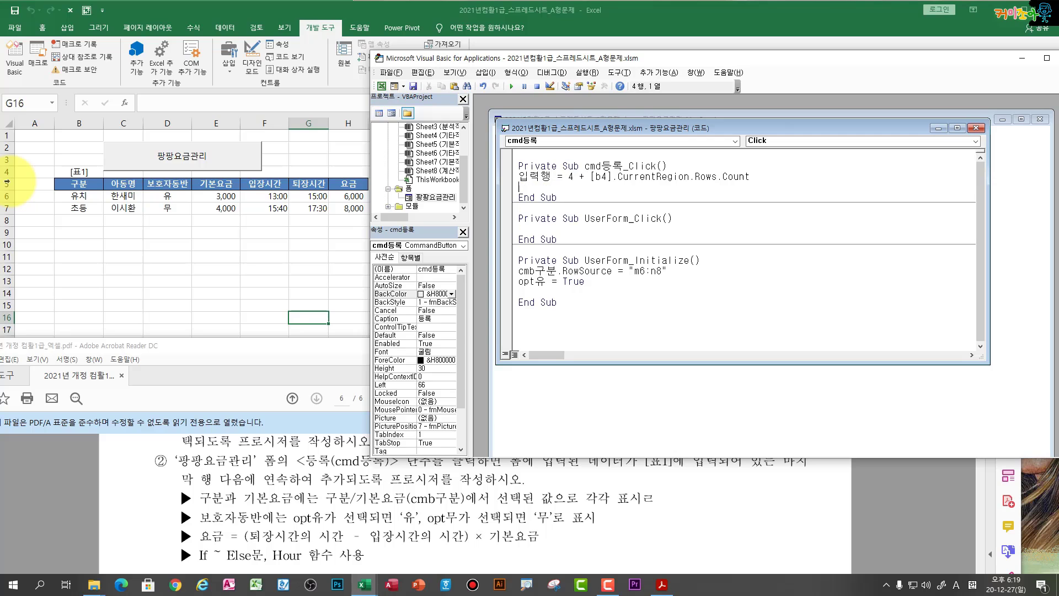
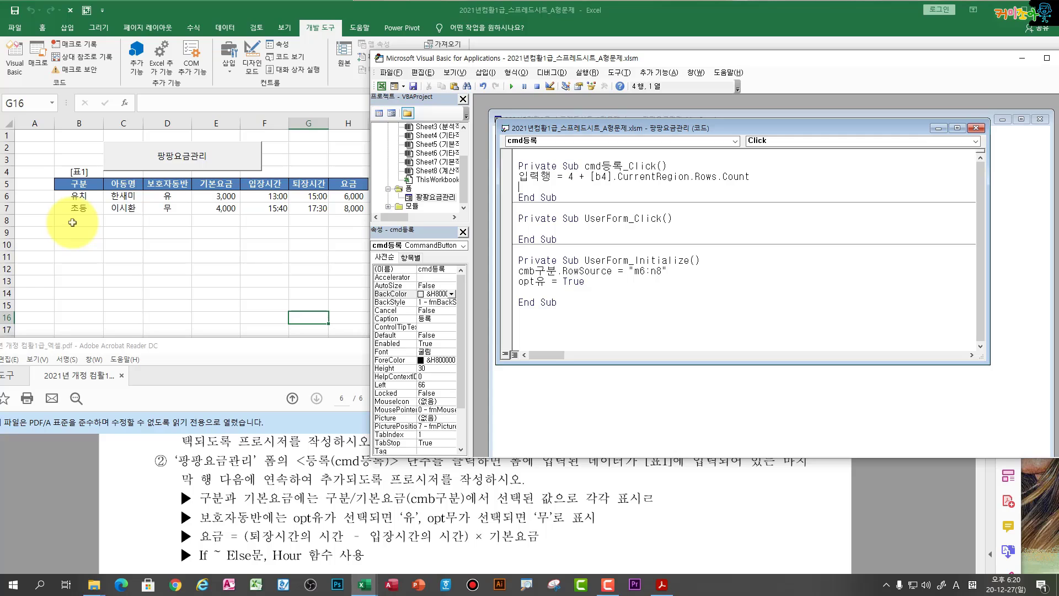
Step: Add Cells(입력행, 2) = cmb구분.Column(0) to cmd등록_Click to write the selected 구분 into column 2
text(치()
key(Hangul)
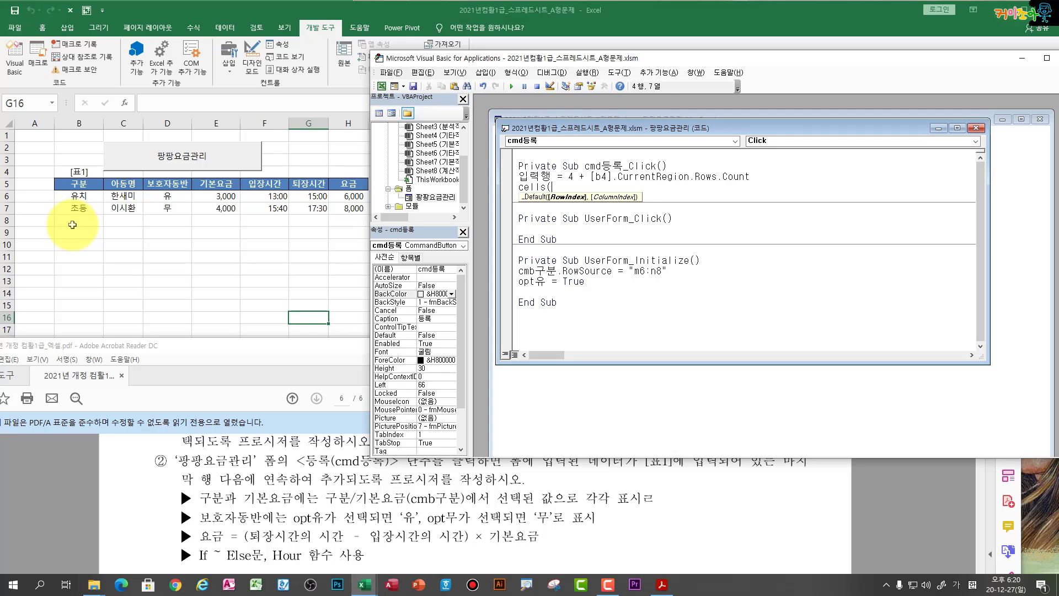
text(입력행,)
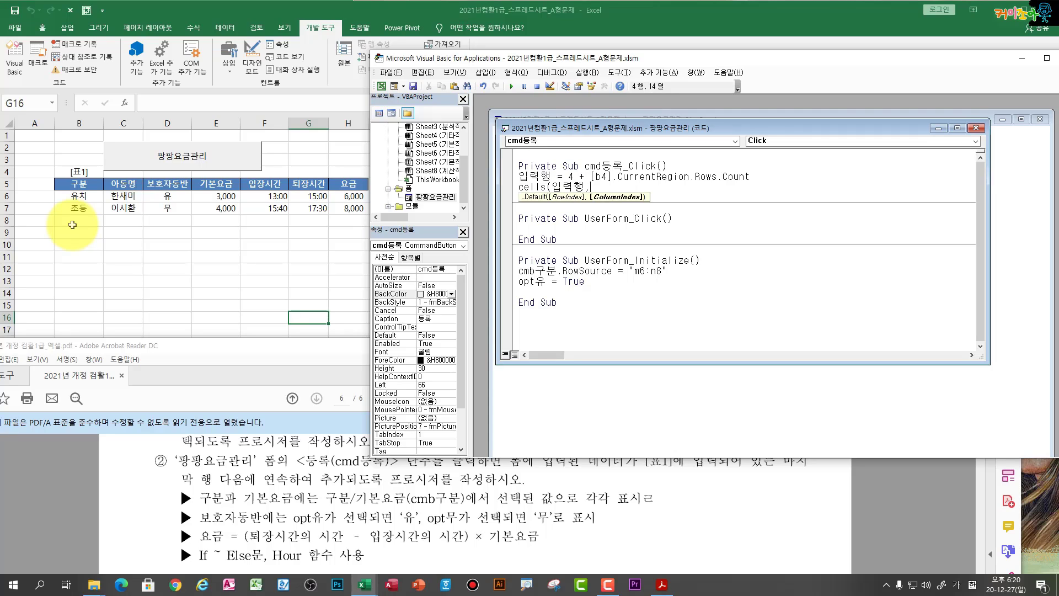
text(2))
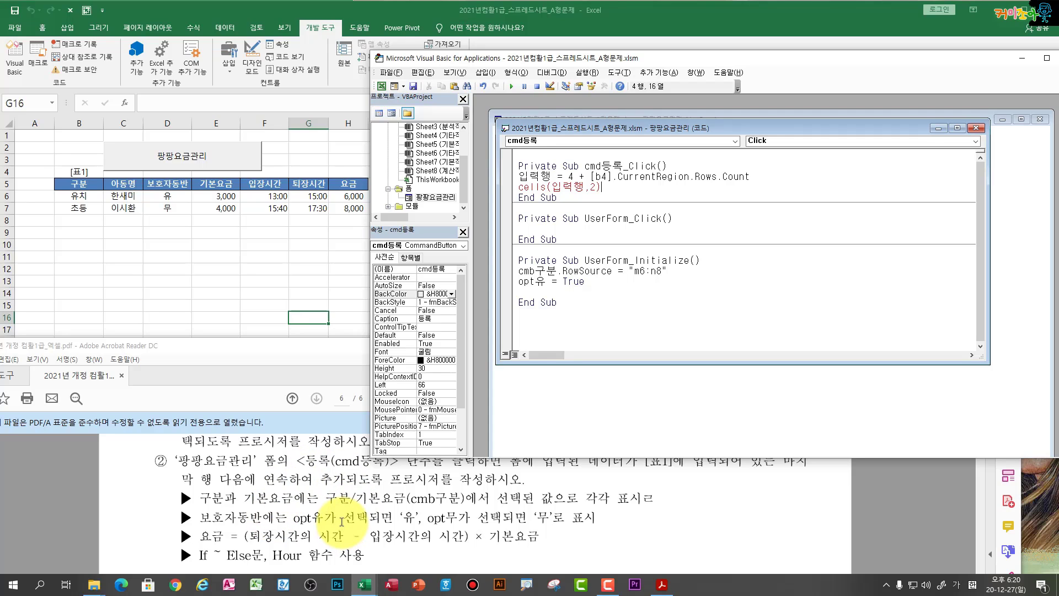
text(=)
key(Hangul)
text(cx)
text(b)
key(Hangul)
text(구분.co)
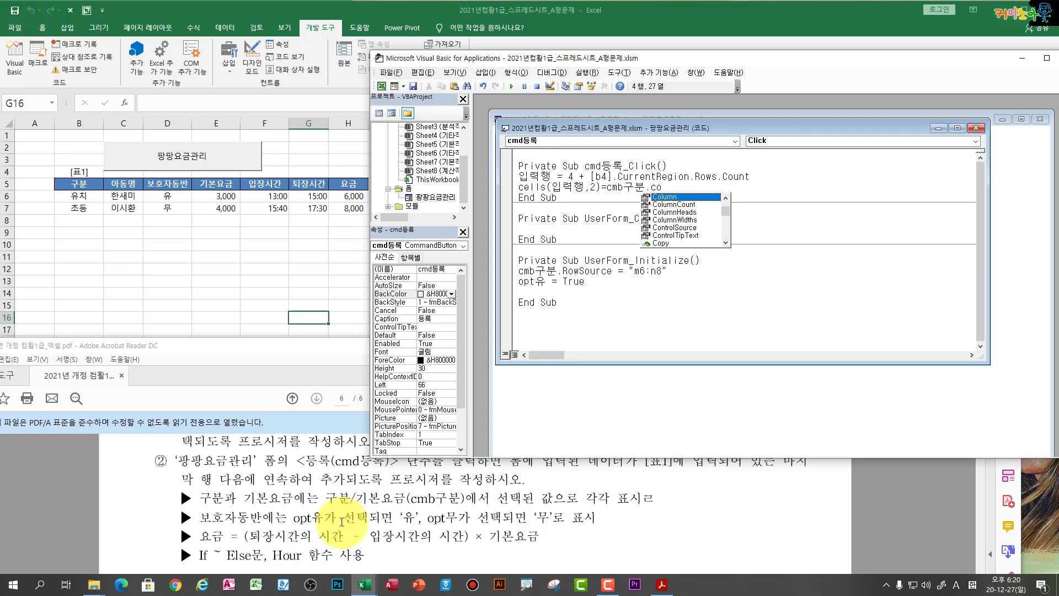
key(Tab)
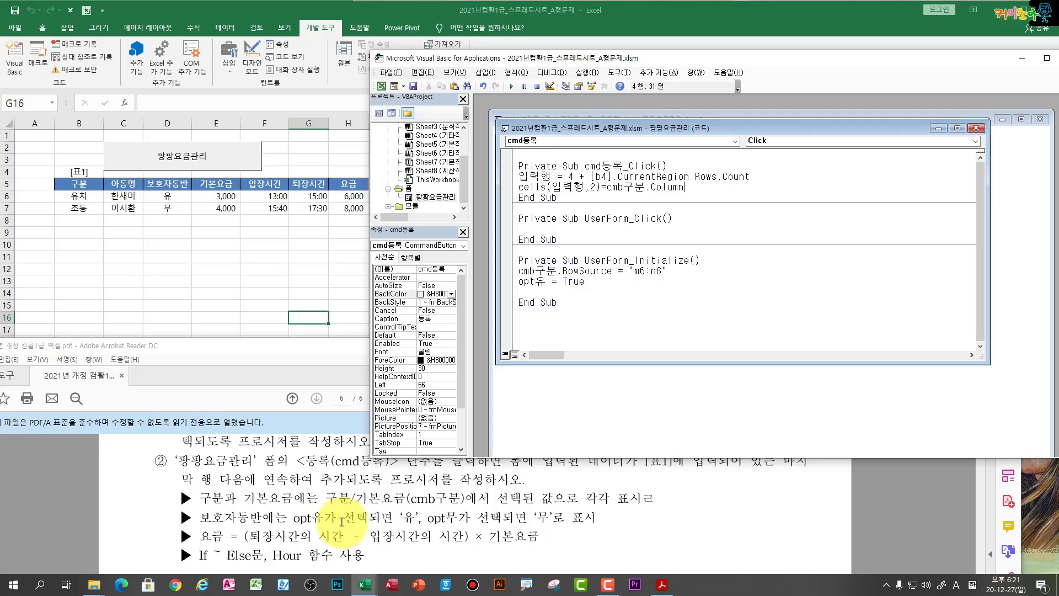
text((0))
key(Return)
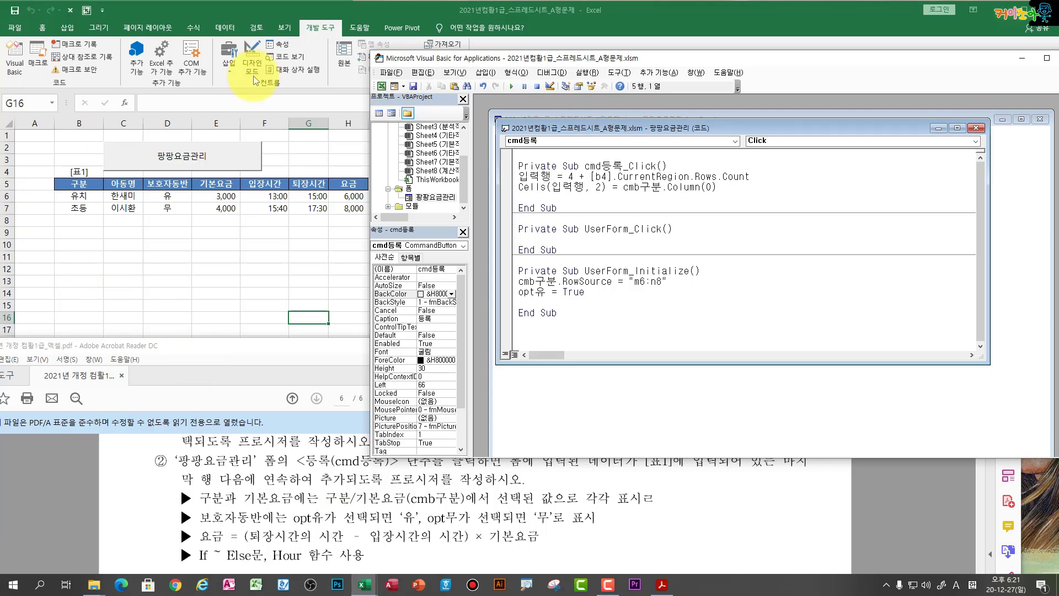
Step: Duplicate the Cells(입력행, 2) line in cmd등록_Click and change the copy to Cells(입력행, 3) = txt아동명
drag(635, 66, 592, 250)
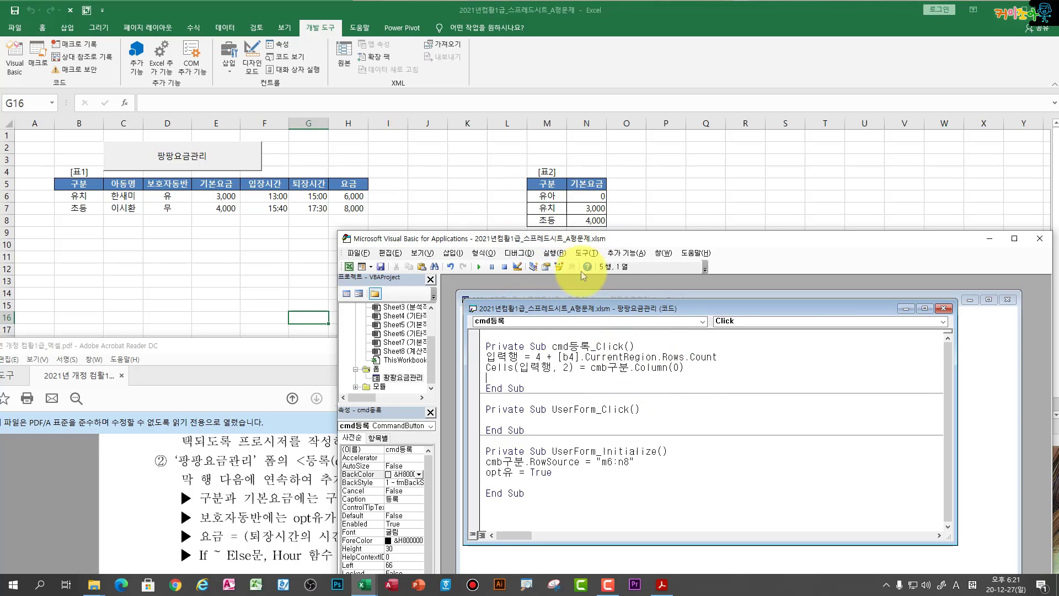
drag(610, 243, 616, 108)
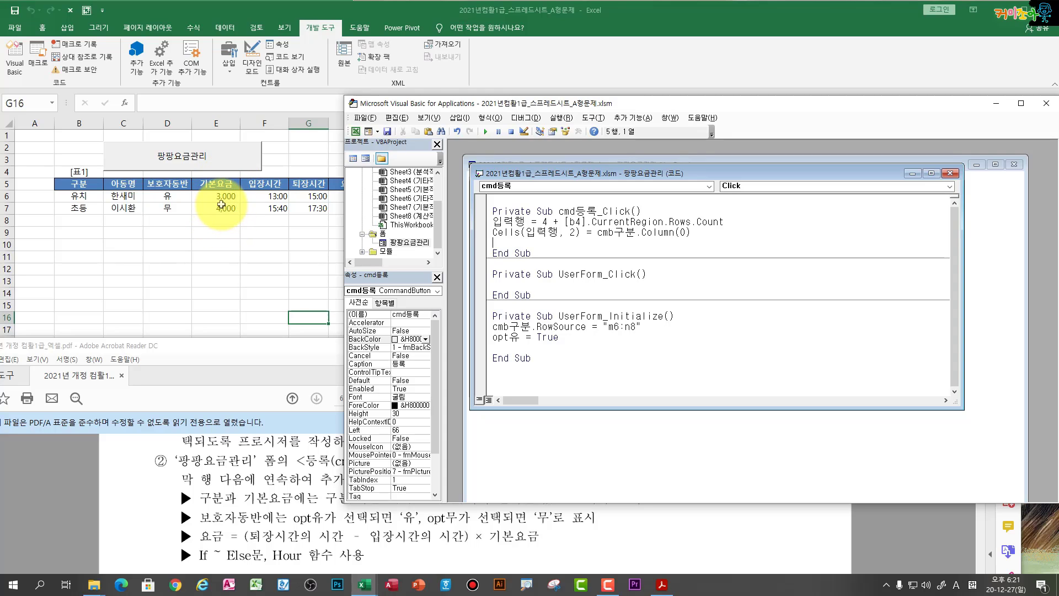
click(485, 239)
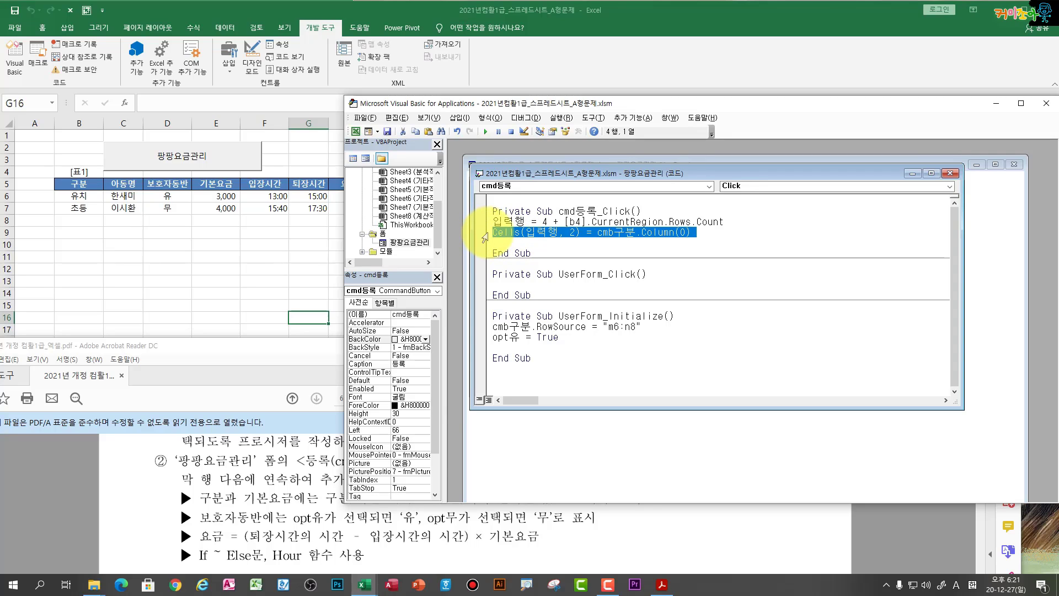
key(ctrl+c)
click(496, 242)
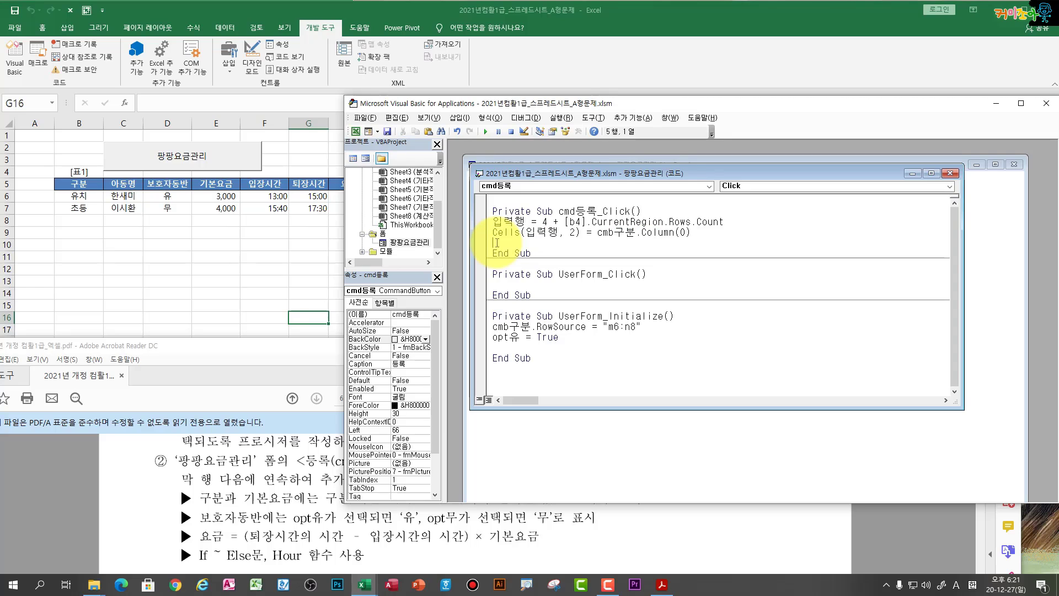
key(ctrl+v)
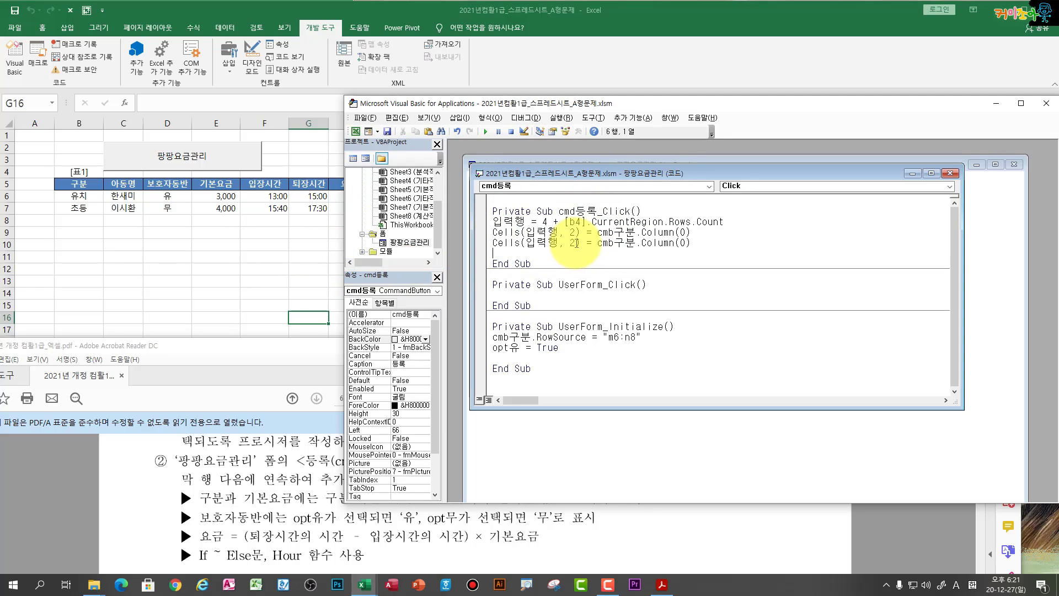
key(BackSpace)
text(3)
drag(598, 243, 690, 244)
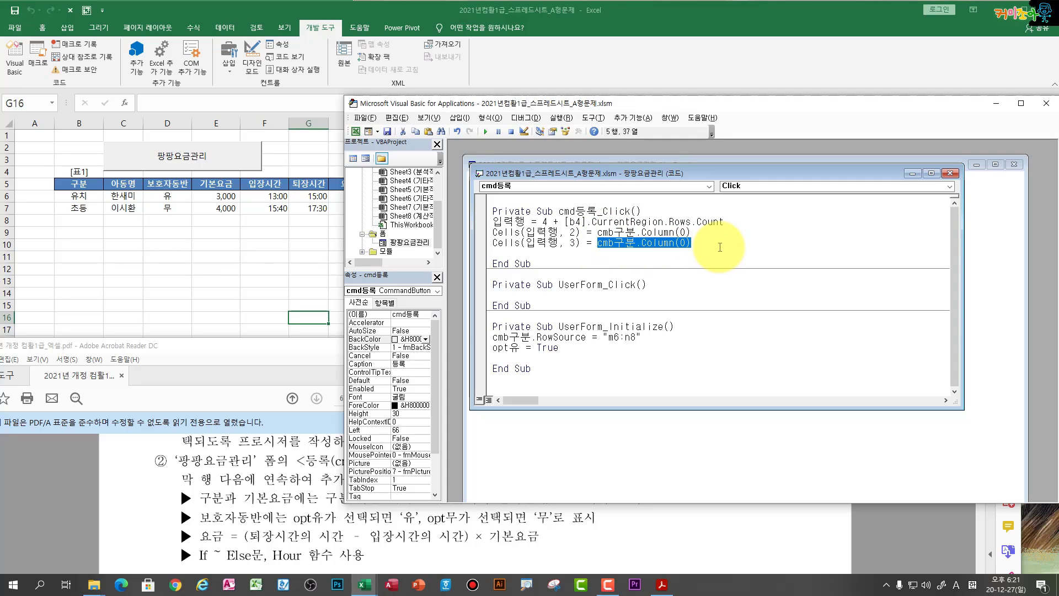
text(ㅅㅌ)
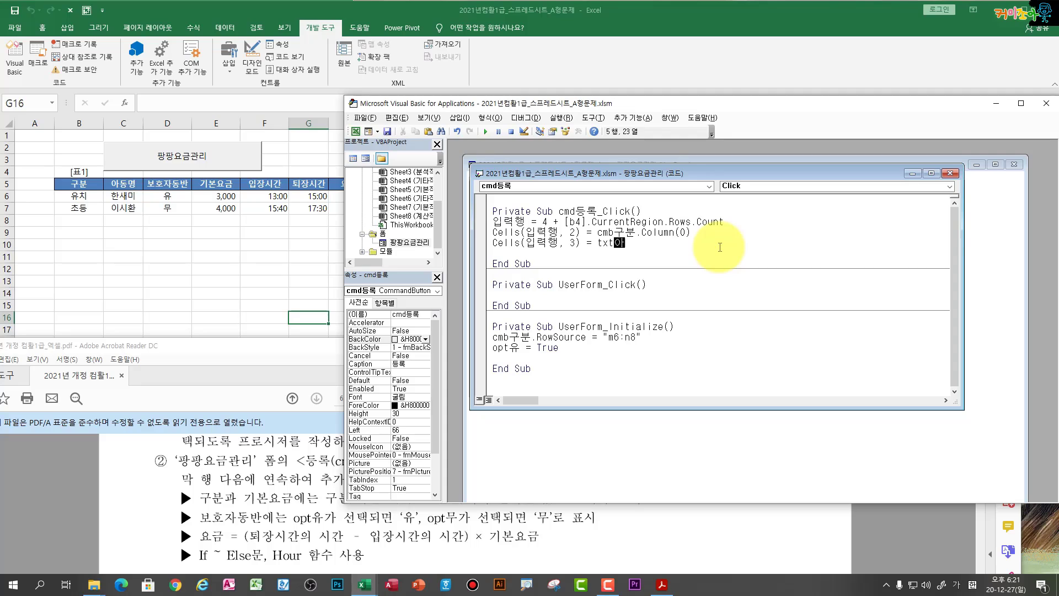
text(동며)
key(Return)
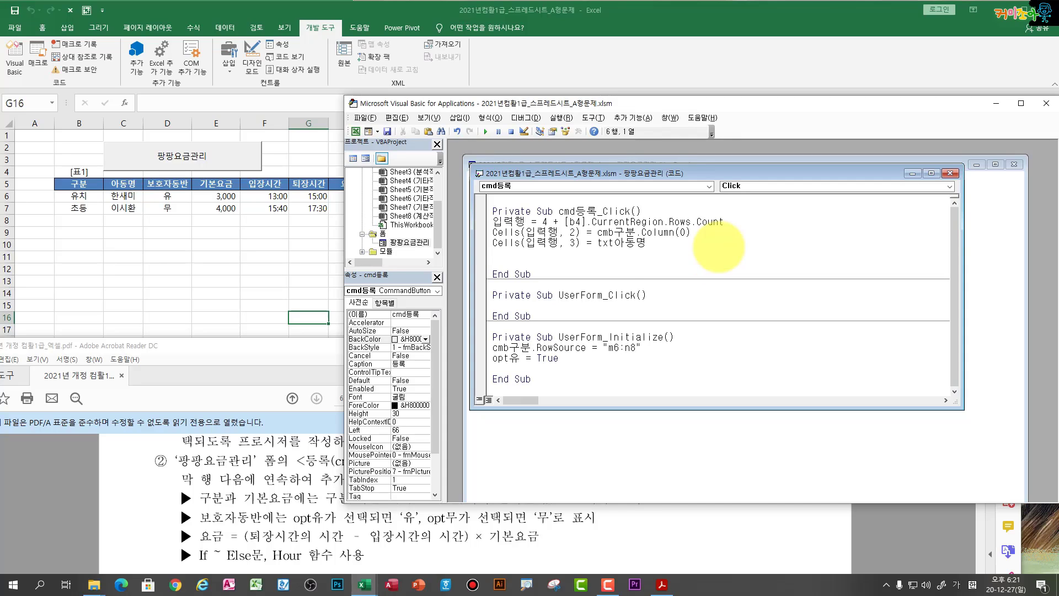
Step: Paste five copies of the Cells(입력행, 3) = txt아동명 line below it in cmd등록_Click
click(485, 243)
key(ctrl+c)
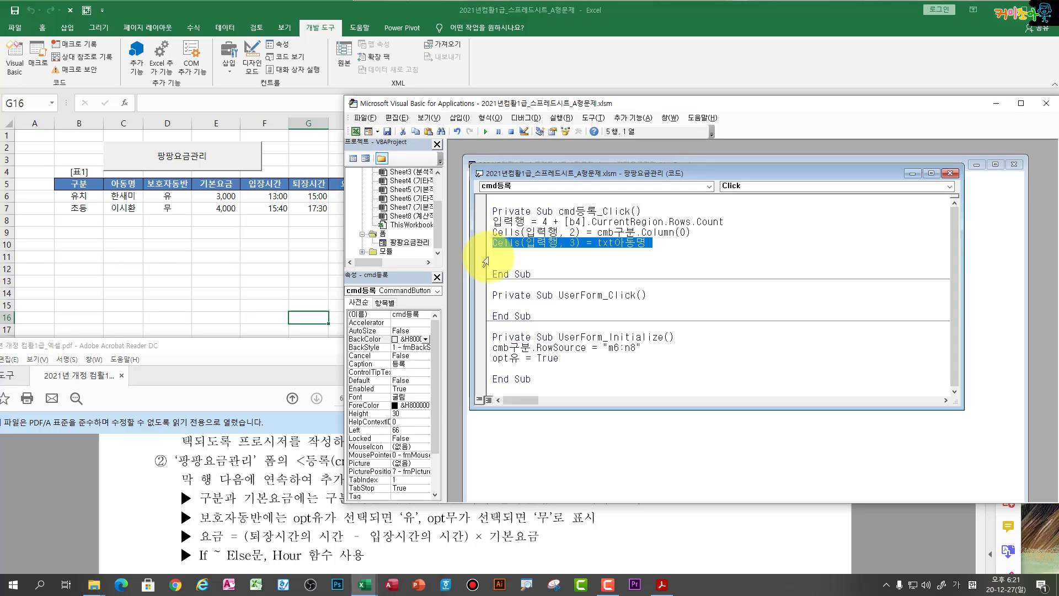
click(489, 254)
drag(489, 107, 347, 233)
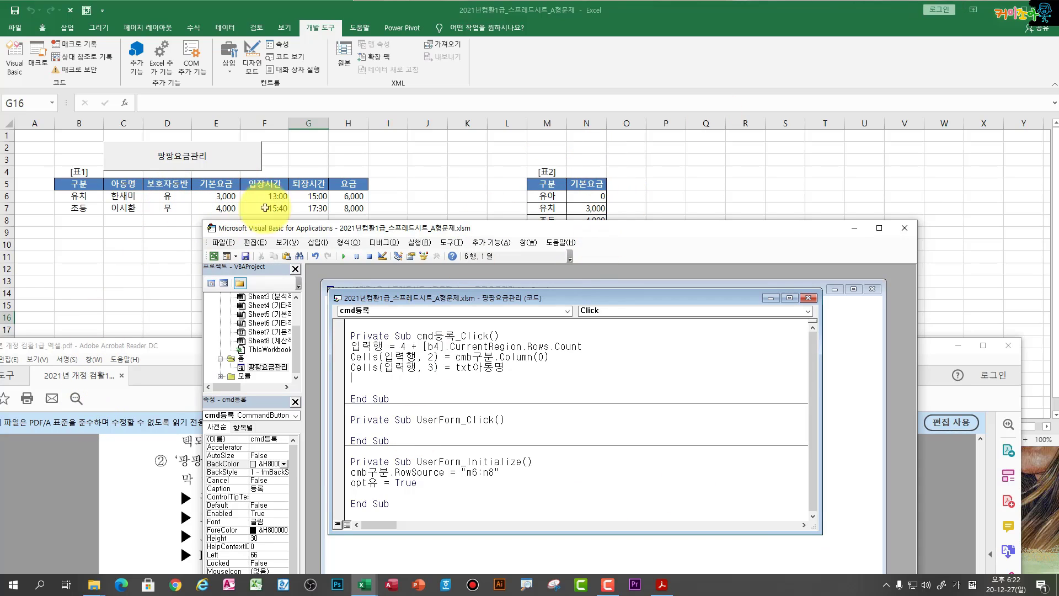
key(ctrl+v)
key(ctrl+v)
key(ctrl+v)
key(ctrl+v)
key(ctrl+v)
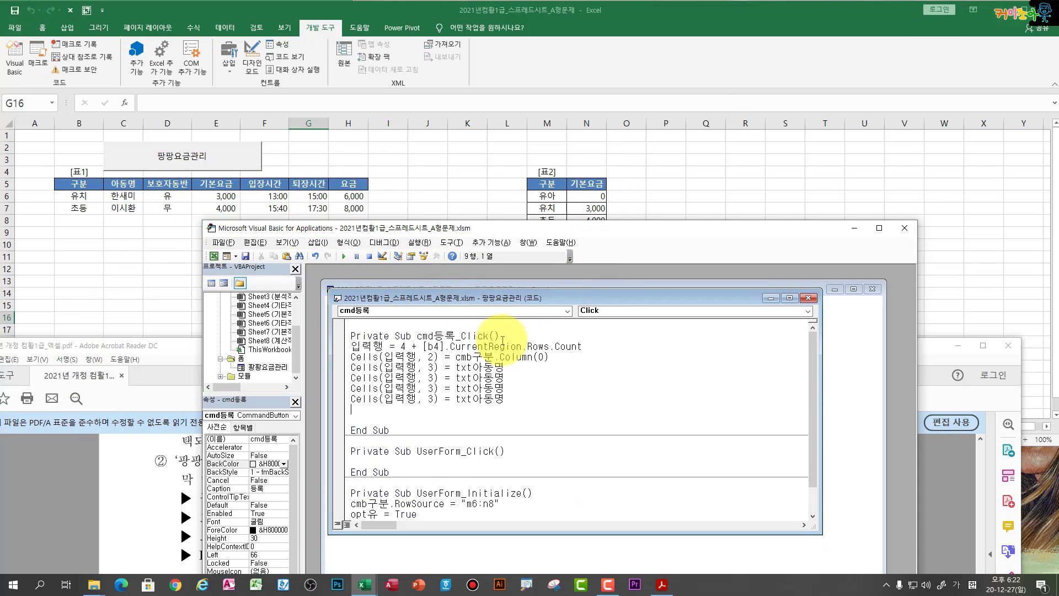
click(430, 378)
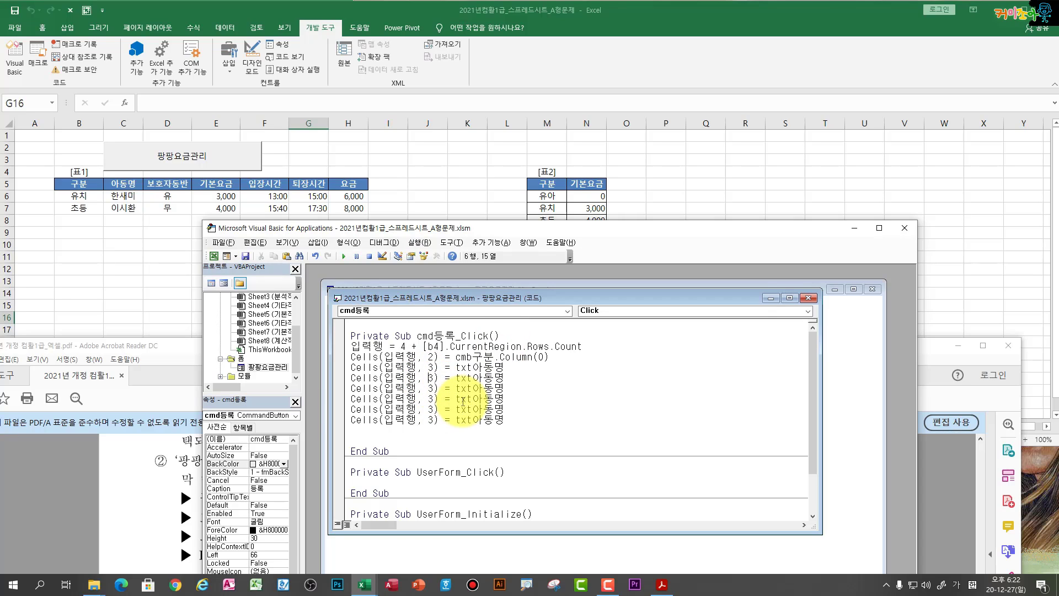
Step: Renumber the column indexes of the five pasted Cells lines in cmd등록_Click to 4, 5, 6, 7 and 8
key(Delete)
text(4)
key(Down)
key(BackSpace)
text(5)
key(Down)
key(BackSpace)
text(6)
key(Down)
key(BackSpace)
text(7)
key(Down)
key(BackSpace)
text(8)
Step: Replace txt아동명 in the Cells(입력행, 4) line with the text "유"
click(466, 378)
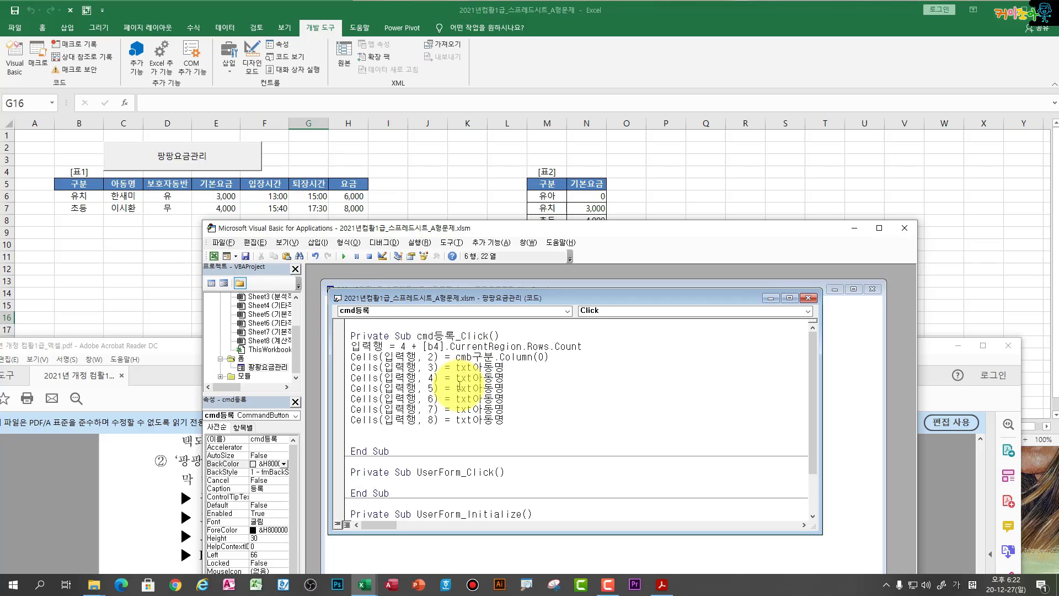
drag(455, 379, 524, 383)
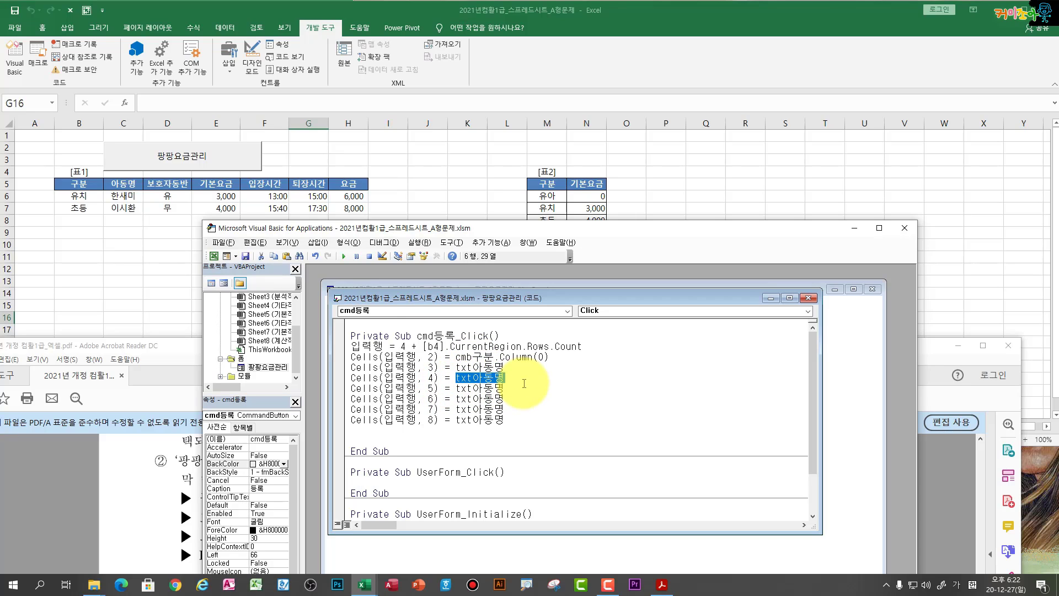
text(")
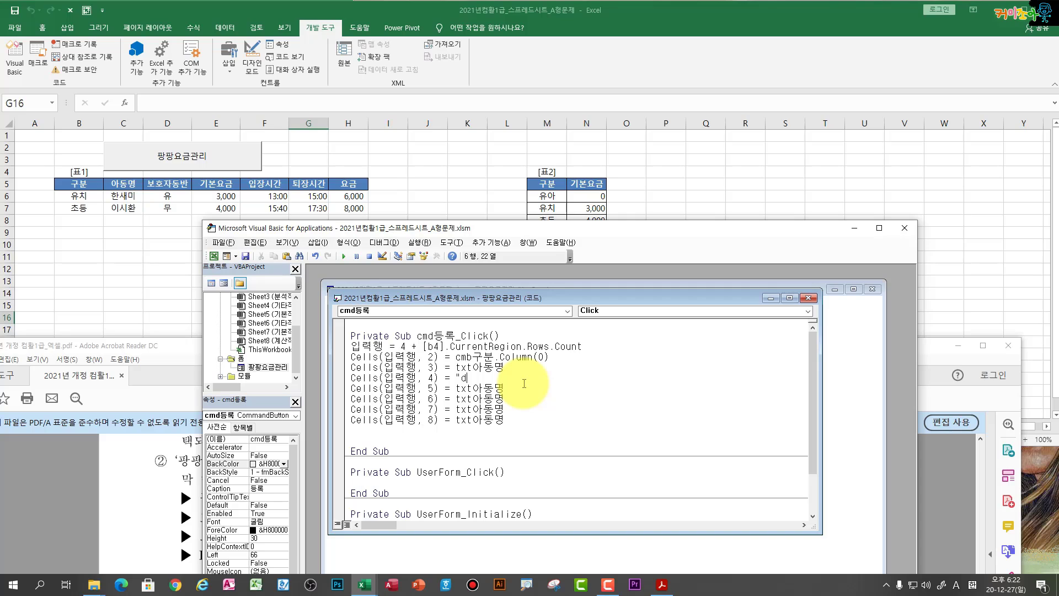
key(Hangul)
text(ㅇ)
text(")
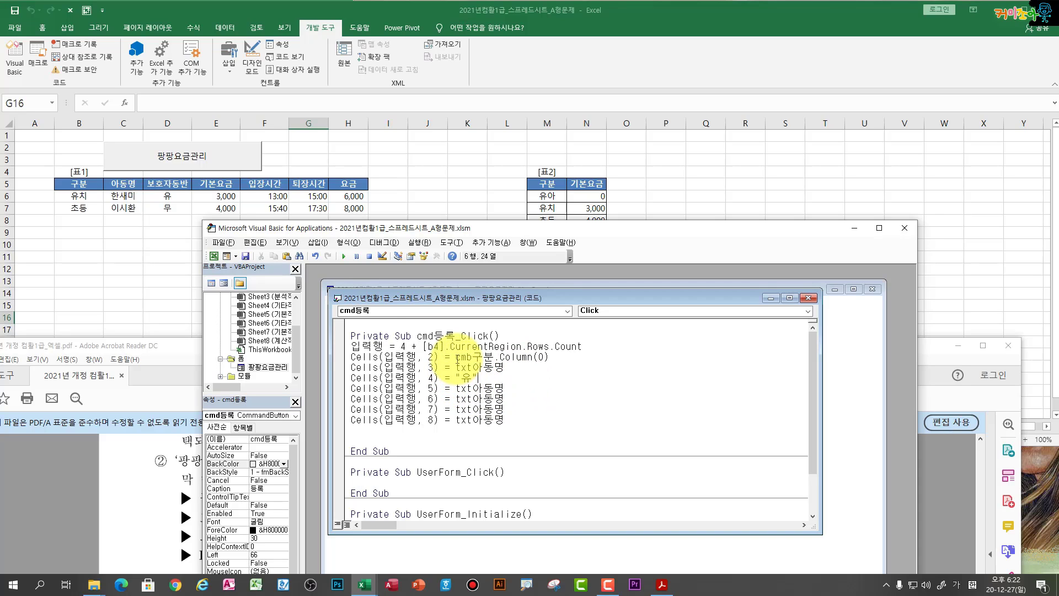
Step: Copy cmb구분.Column(0) over txt아동명 in the Cells(입력행, 5) line and change its column index to 1
drag(456, 356, 560, 355)
key(ctrl+c)
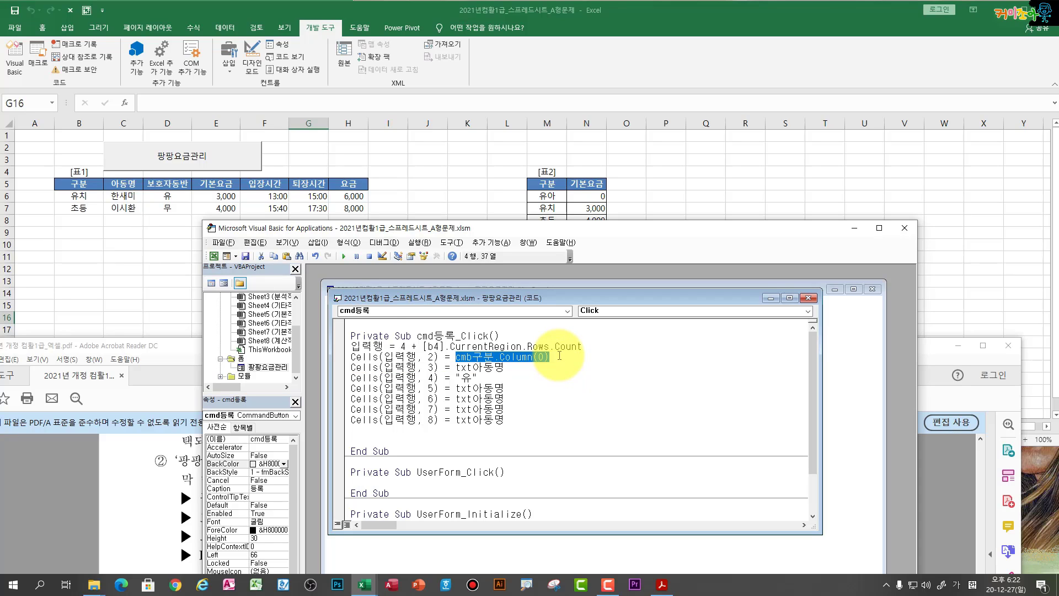
drag(455, 387, 532, 386)
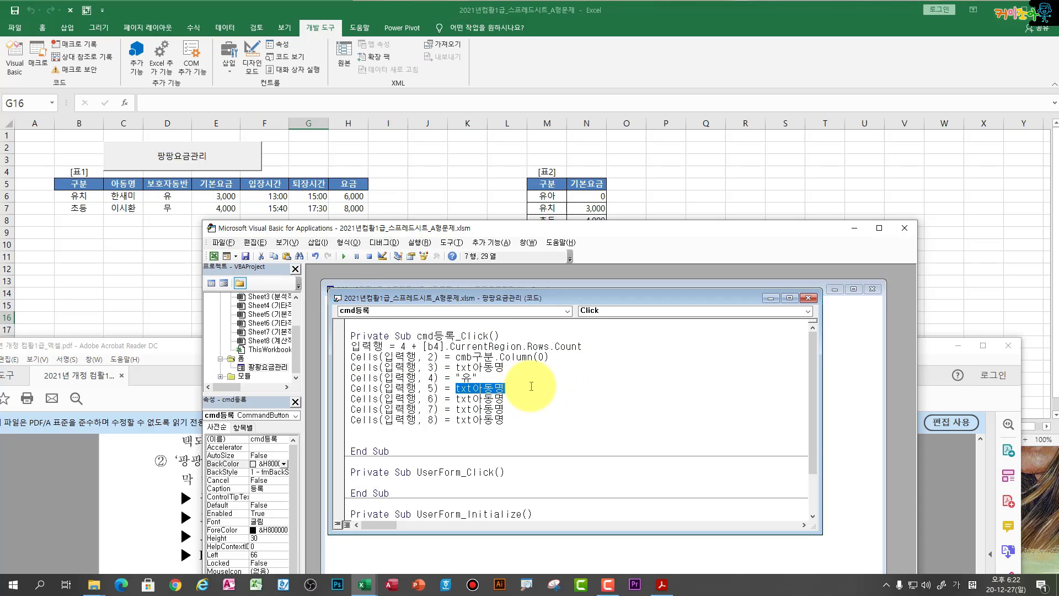
text(ㅍ)
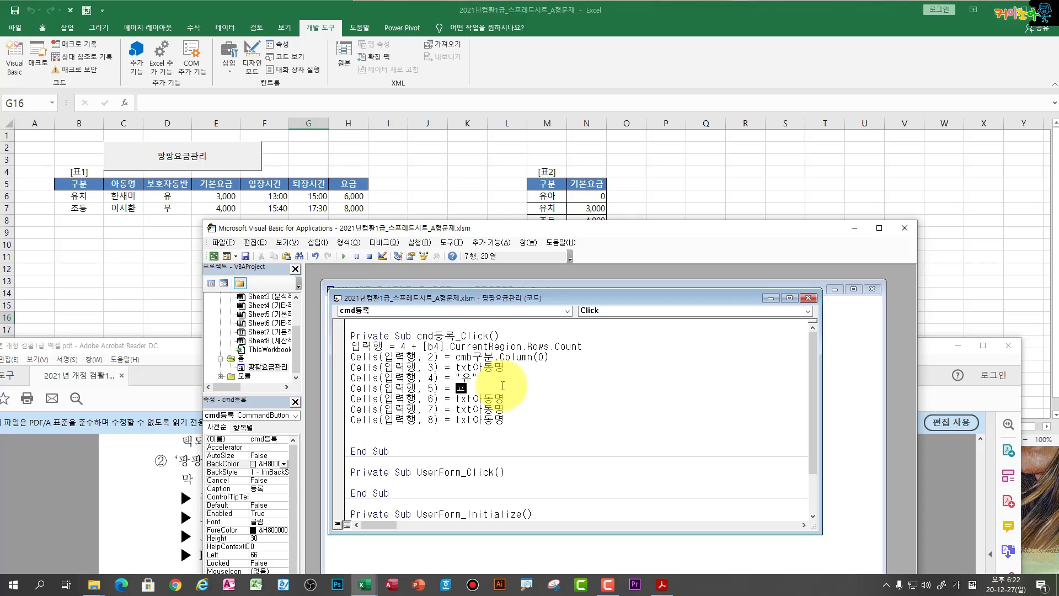
key(ctrl+v)
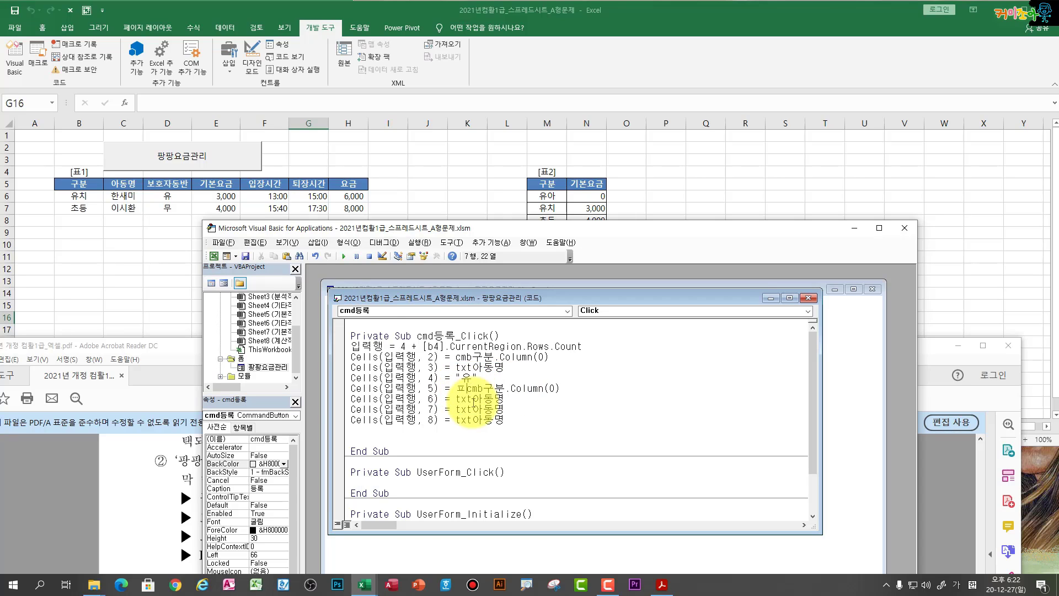
key(BackSpace)
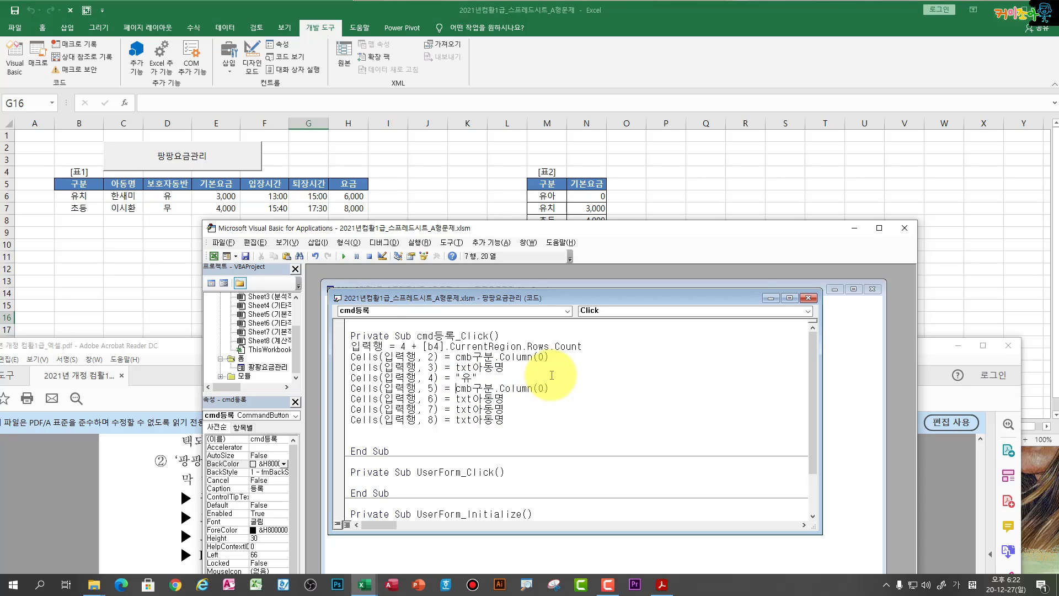
click(538, 388)
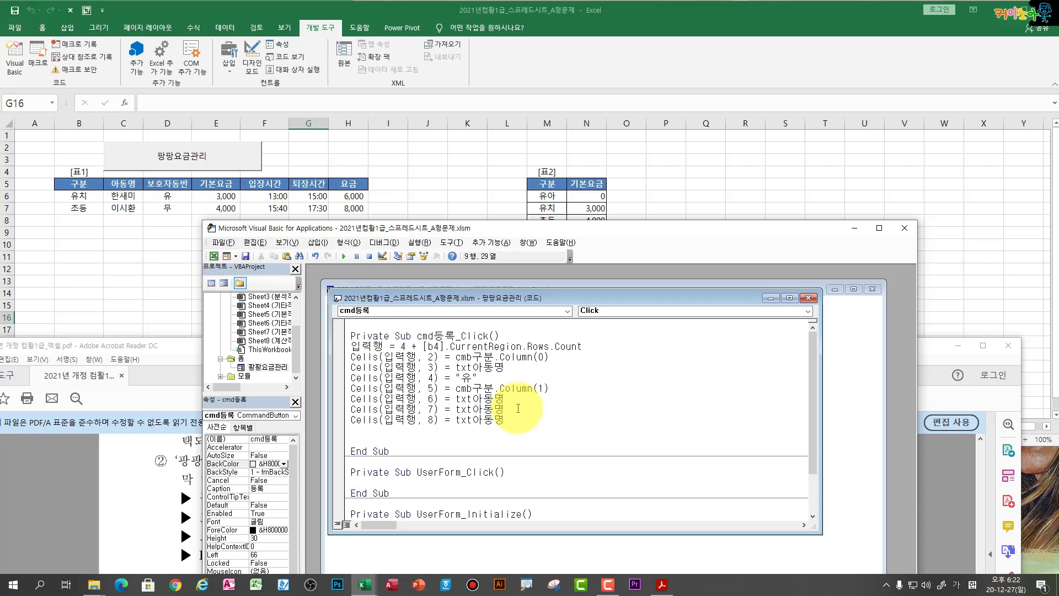
Step: Change the Cells(입력행, 6) value to txt입장시간 and the Cells(입력행, 7) value to txt퇴장시간
drag(525, 119, 593, 41)
drag(642, 219, 680, 219)
text(dl)
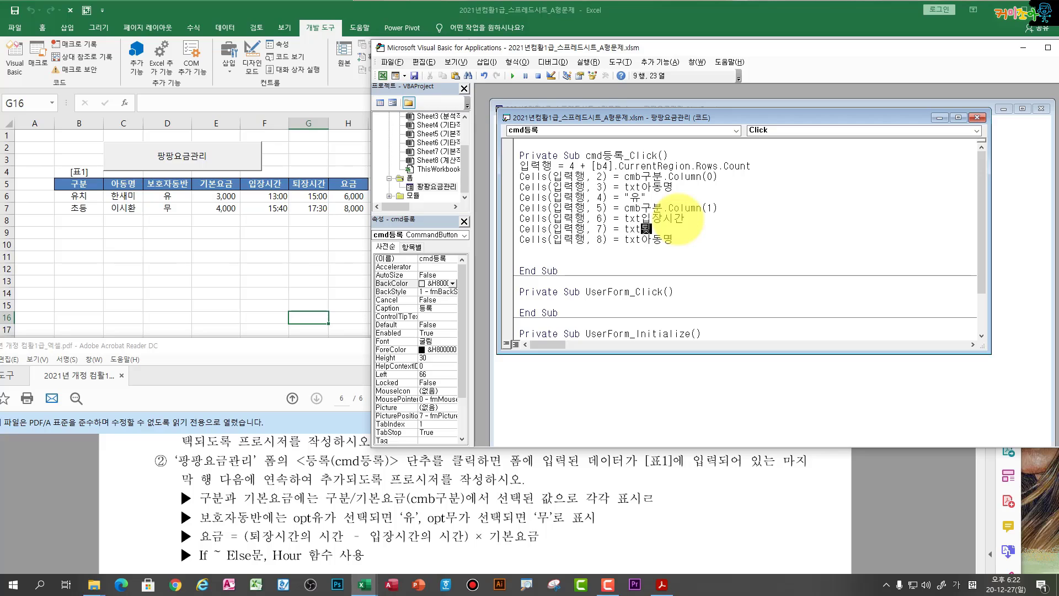
key(Down)
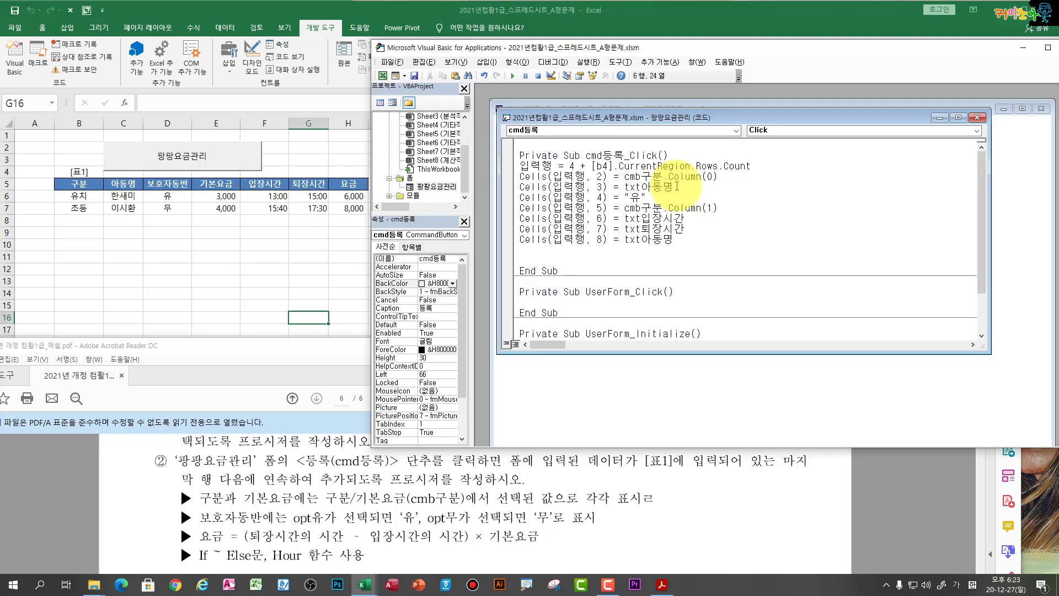
Step: Insert If opt유 = True Then above the Cells(입력행, 4) = "유" line and Else below it
key(Return)
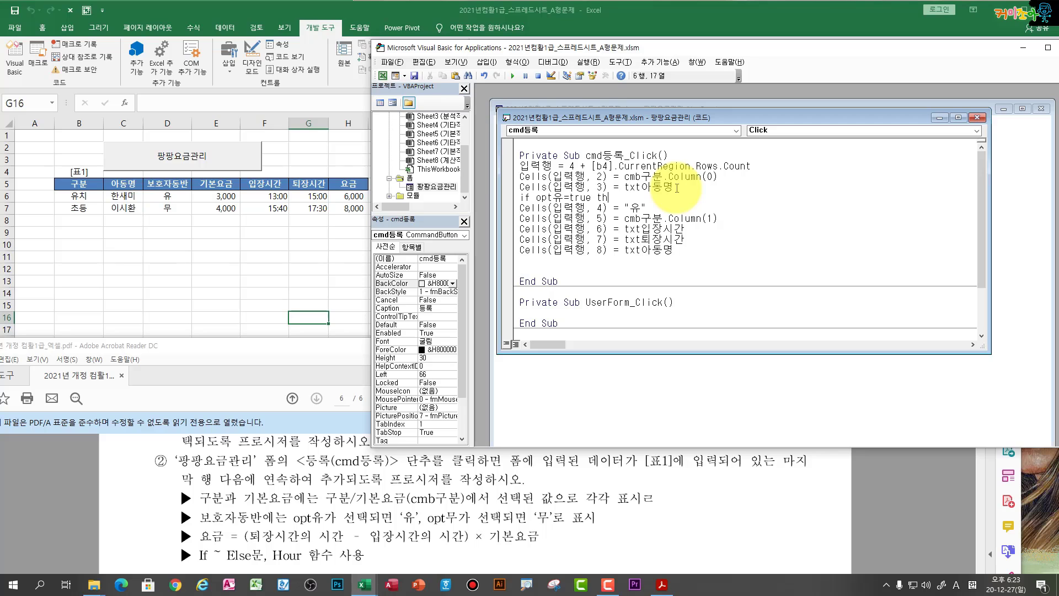
click(603, 197)
scroll(613, 245, down, 2)
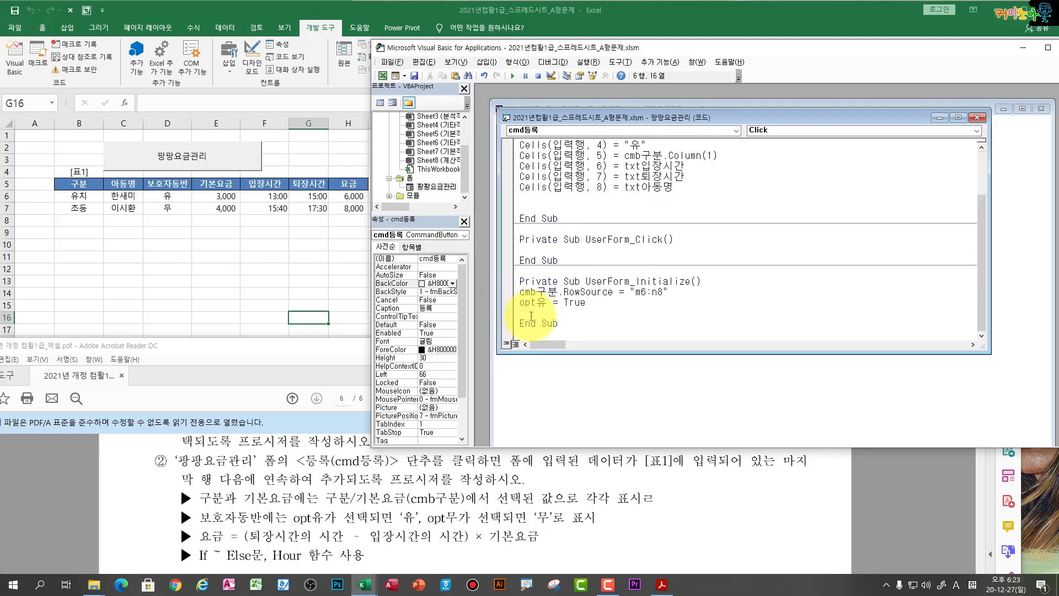
scroll(530, 276, up, 2)
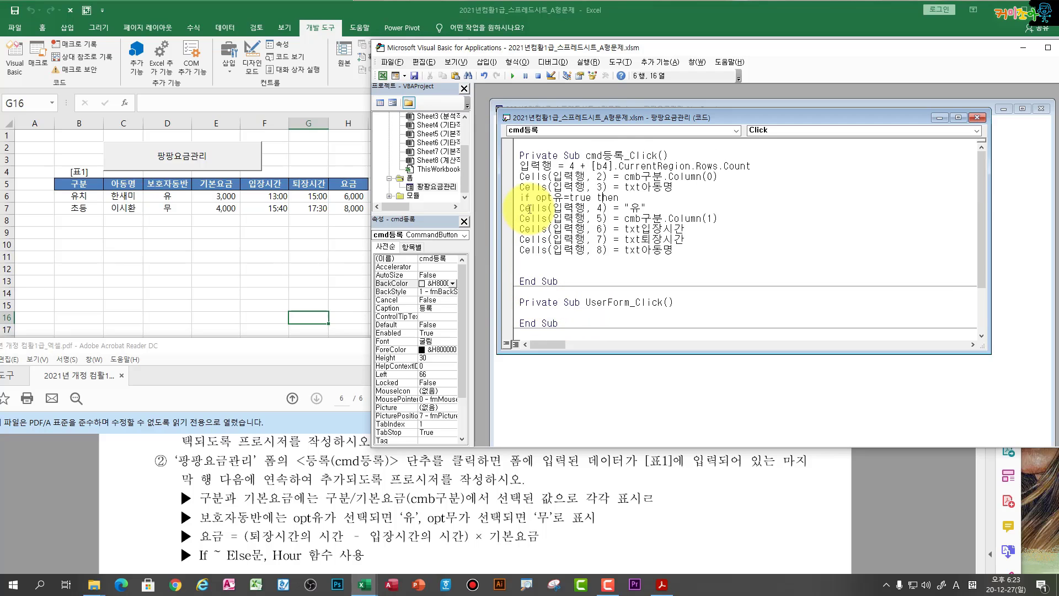
click(634, 194)
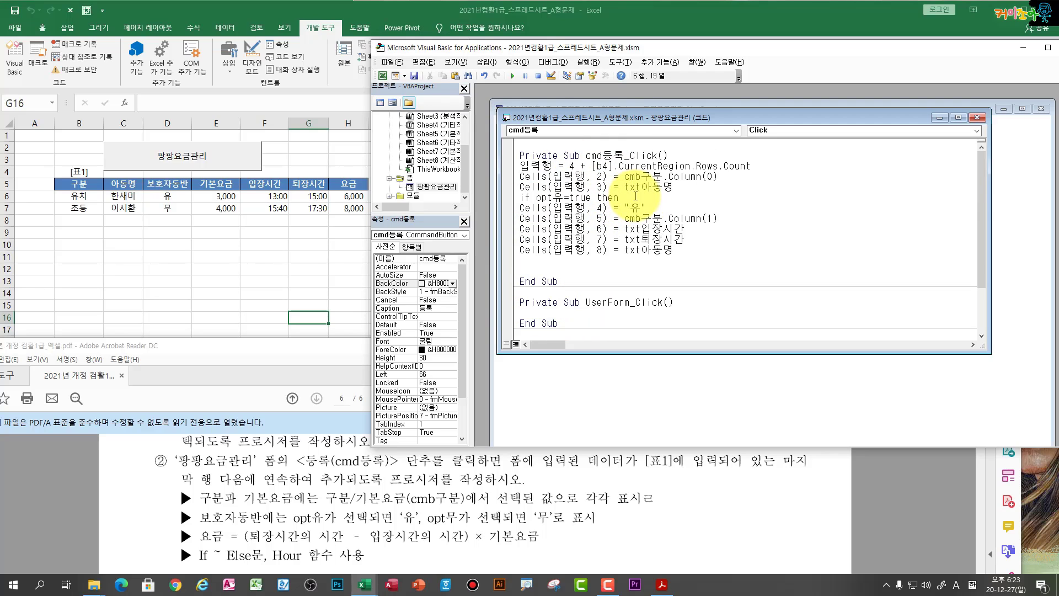
click(652, 208)
key(Return)
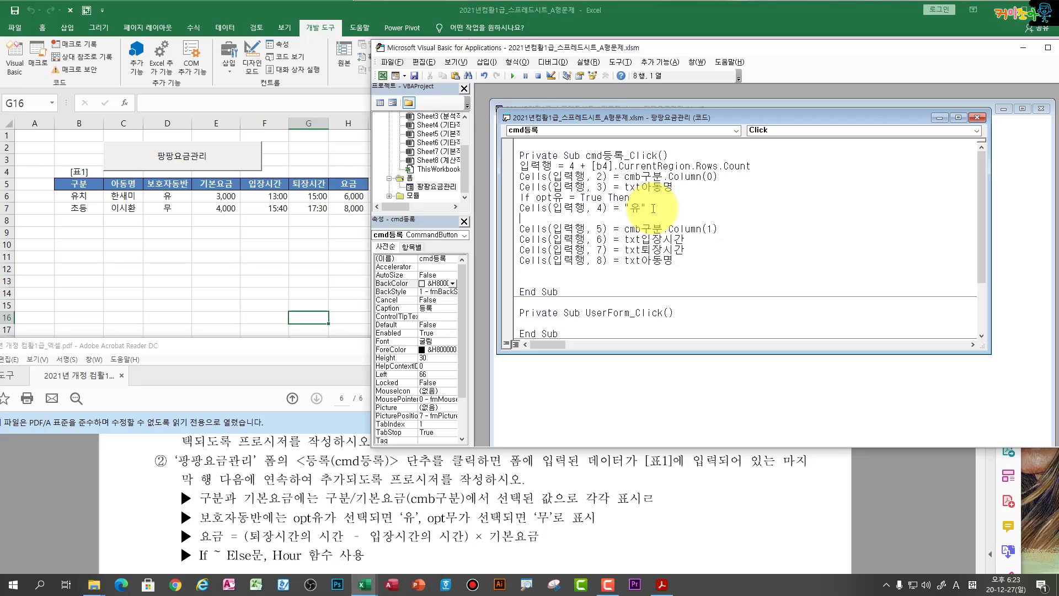
text(else)
key(Return)
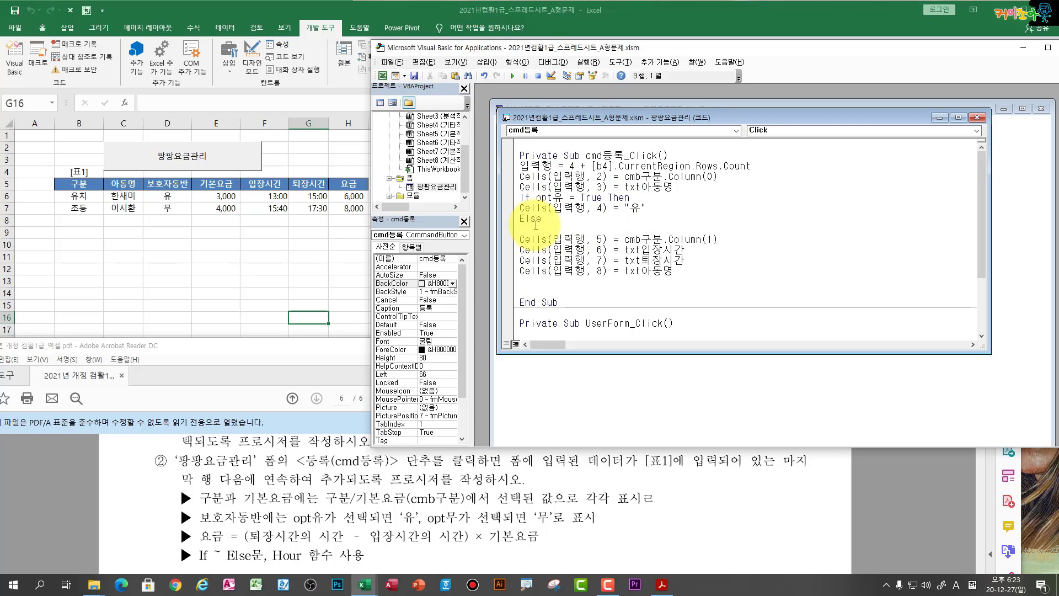
Step: Duplicate the Cells(입력행, 4) line under Else with the value "무" and close the block with End If
click(512, 210)
key(ctrl+c)
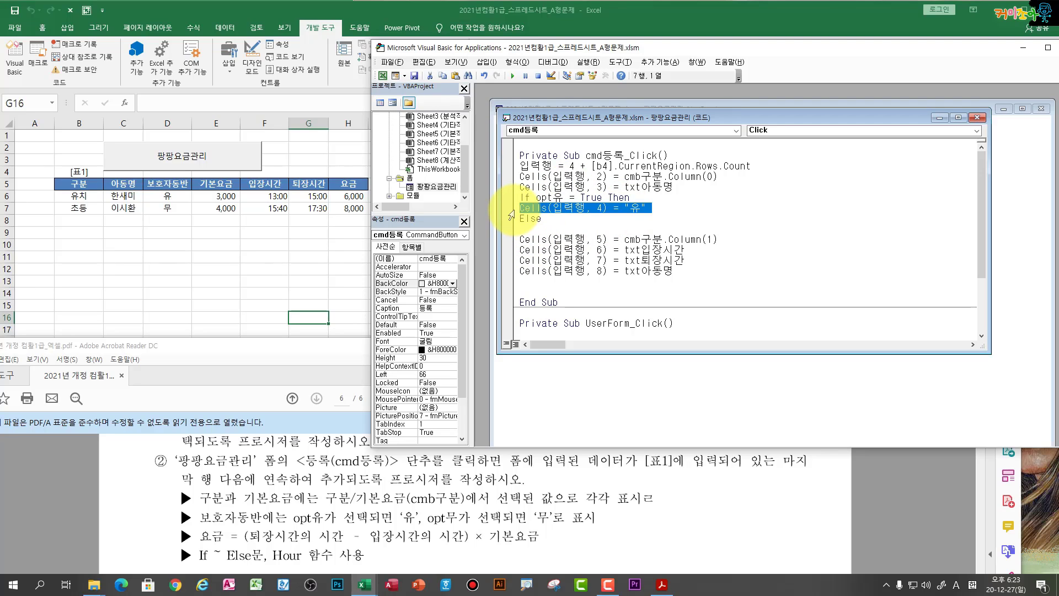
click(522, 228)
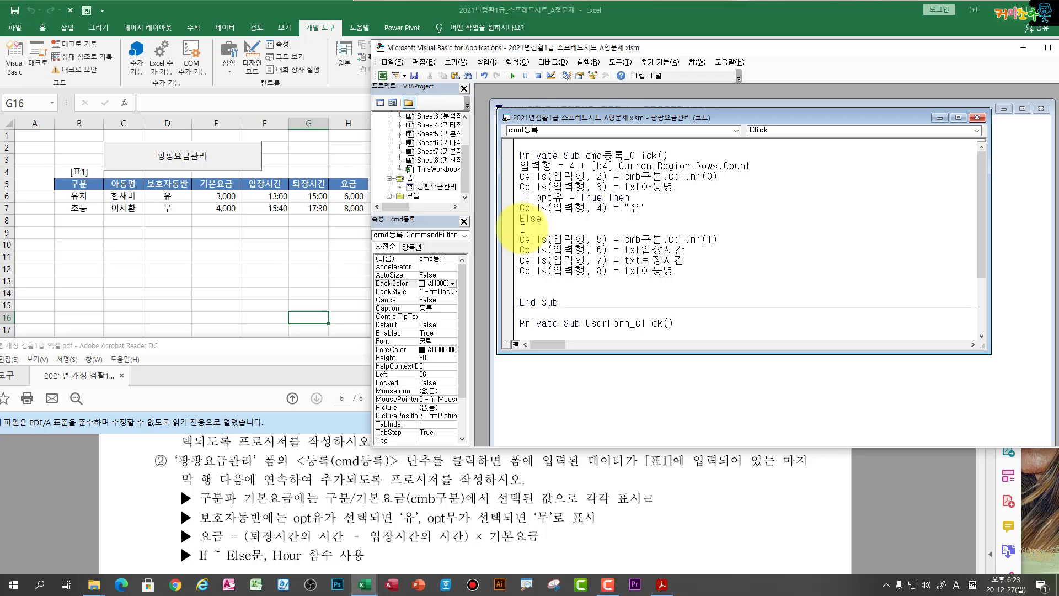
key(ctrl+v)
drag(629, 230, 641, 228)
text(a)
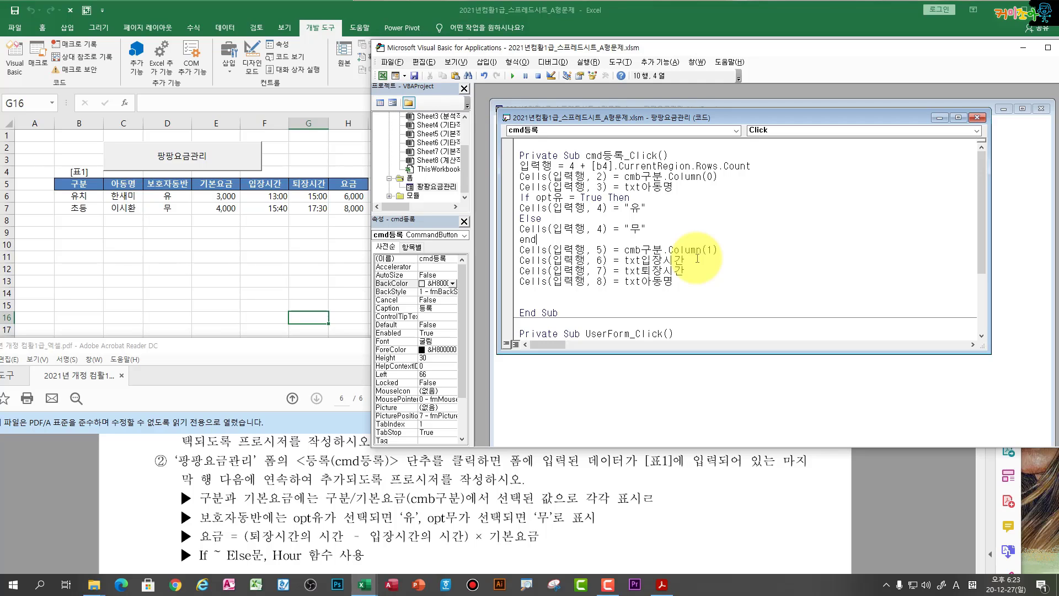
click(642, 228)
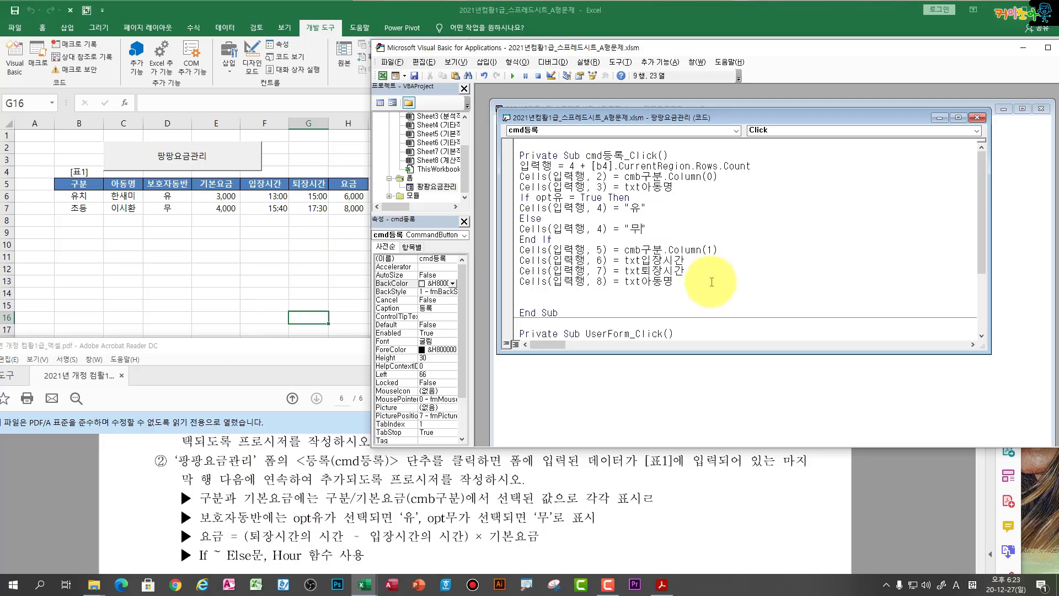
Step: Switch to the worksheet and examine how the 입장시간 and 퇴장시간 values in F6:G7 of 표1 are stored
drag(541, 50, 548, 59)
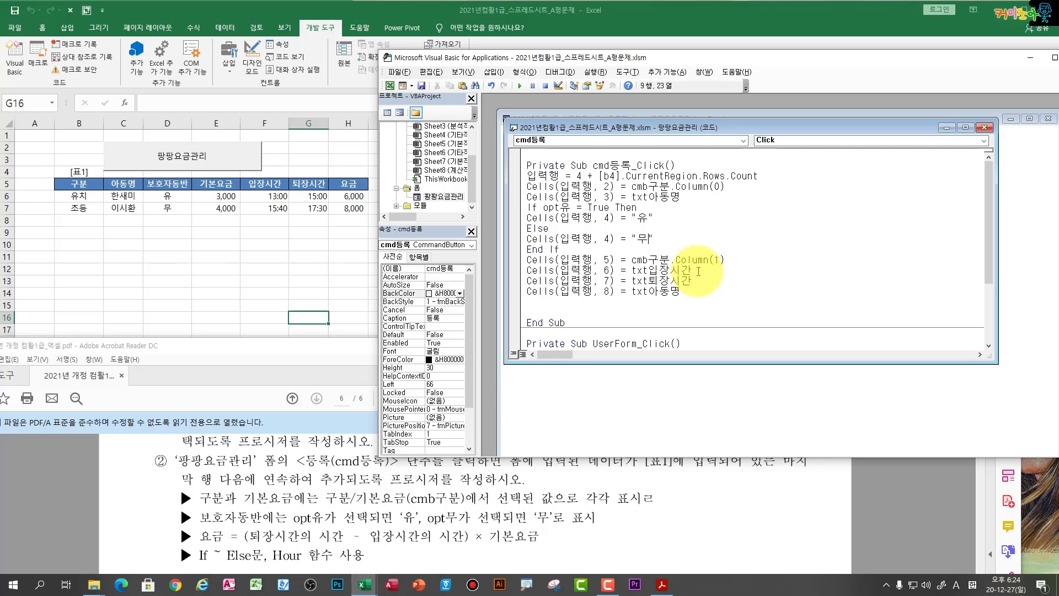
click(641, 270)
click(596, 270)
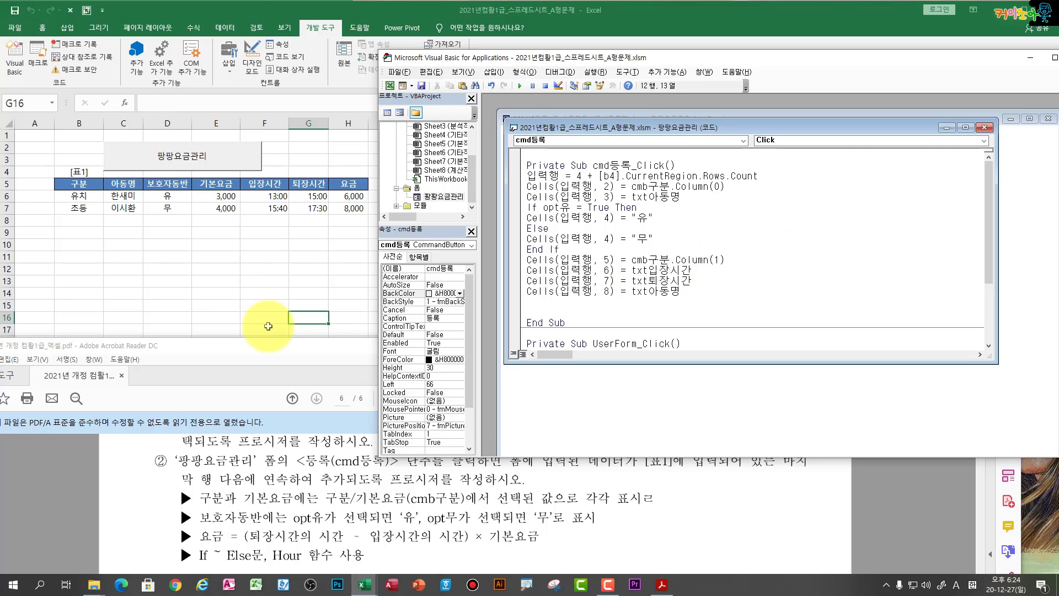
click(278, 197)
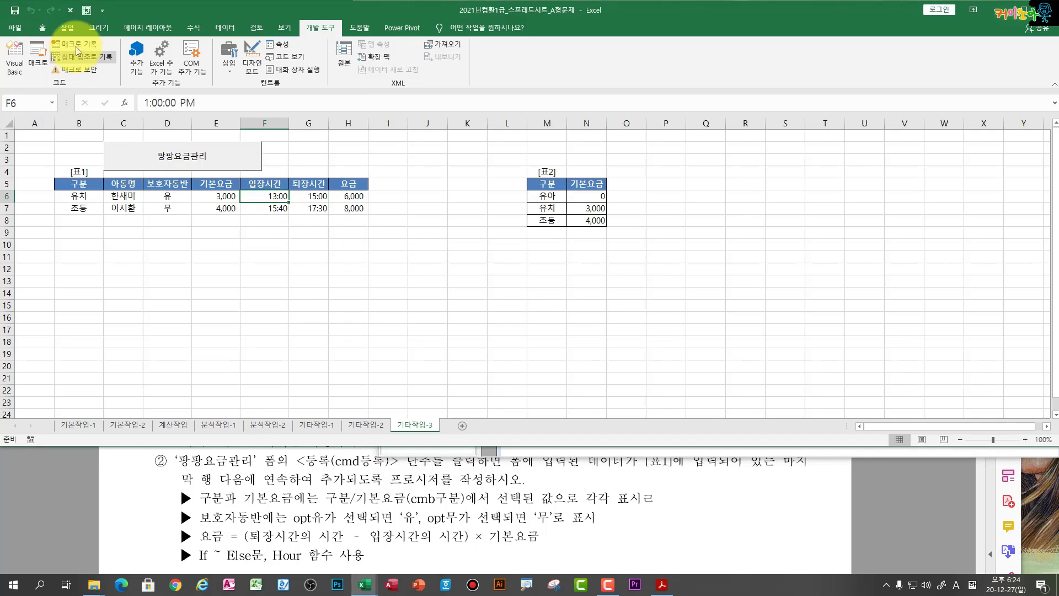
click(42, 28)
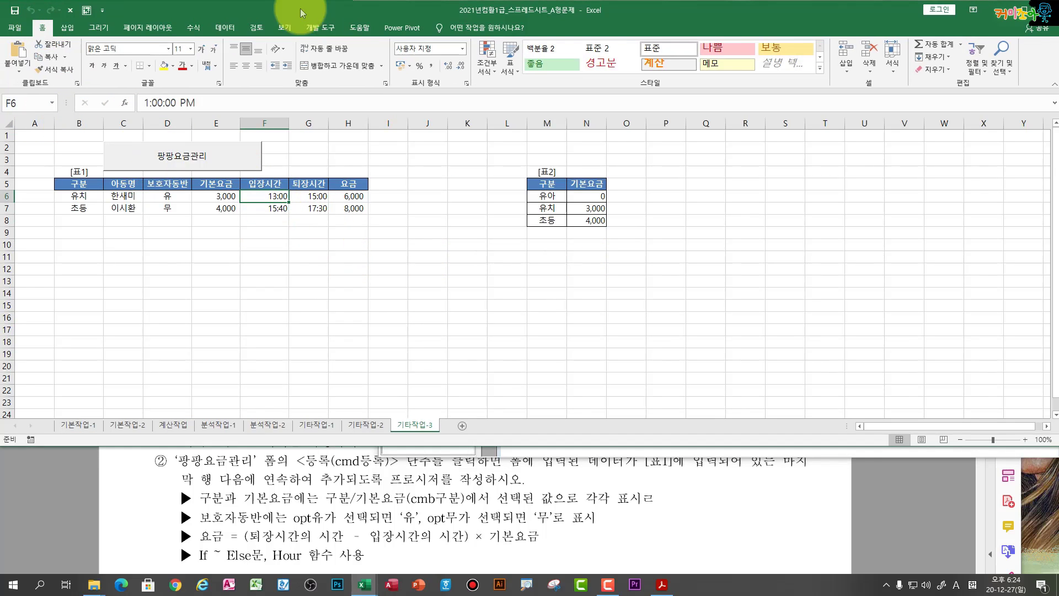
click(313, 194)
click(310, 207)
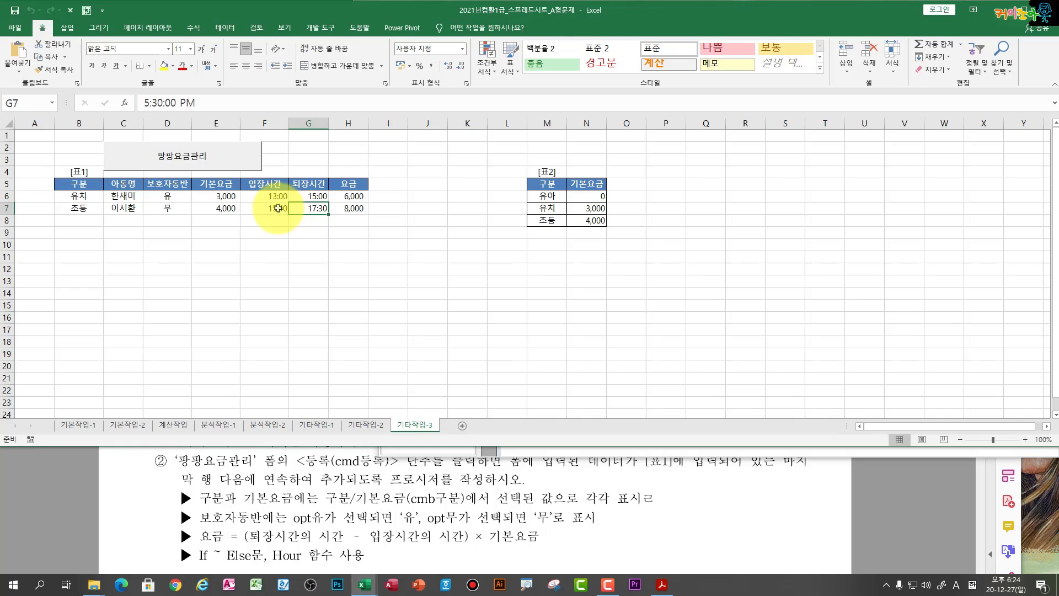
click(280, 208)
click(279, 195)
click(311, 193)
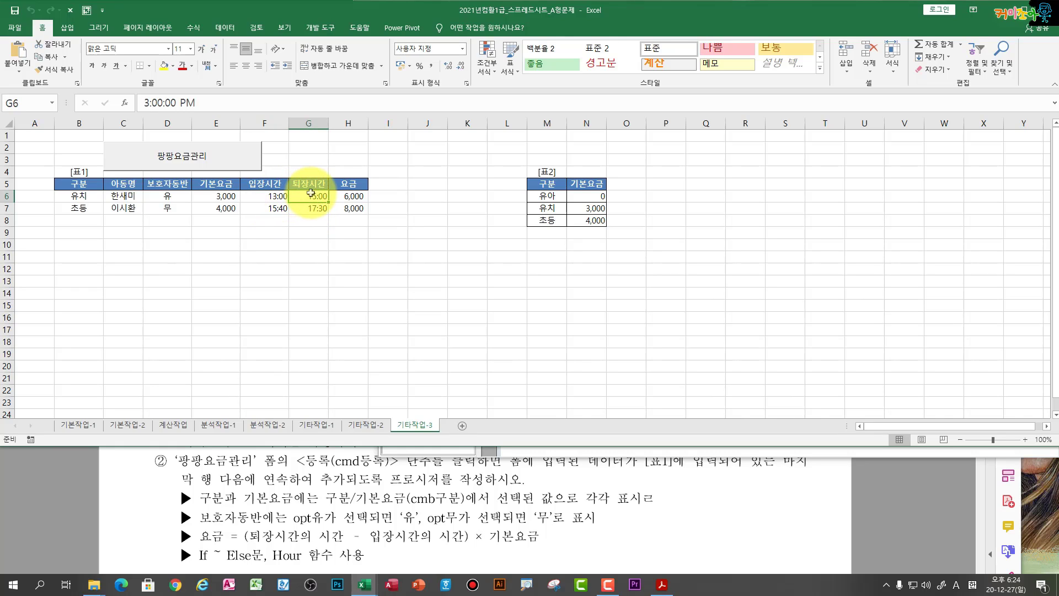
Step: Switch back to the Visual Basic editor and wrap txt입장시간 in TimeValue() on the Cells(입력행, 6) line
mouse_move(364, 583)
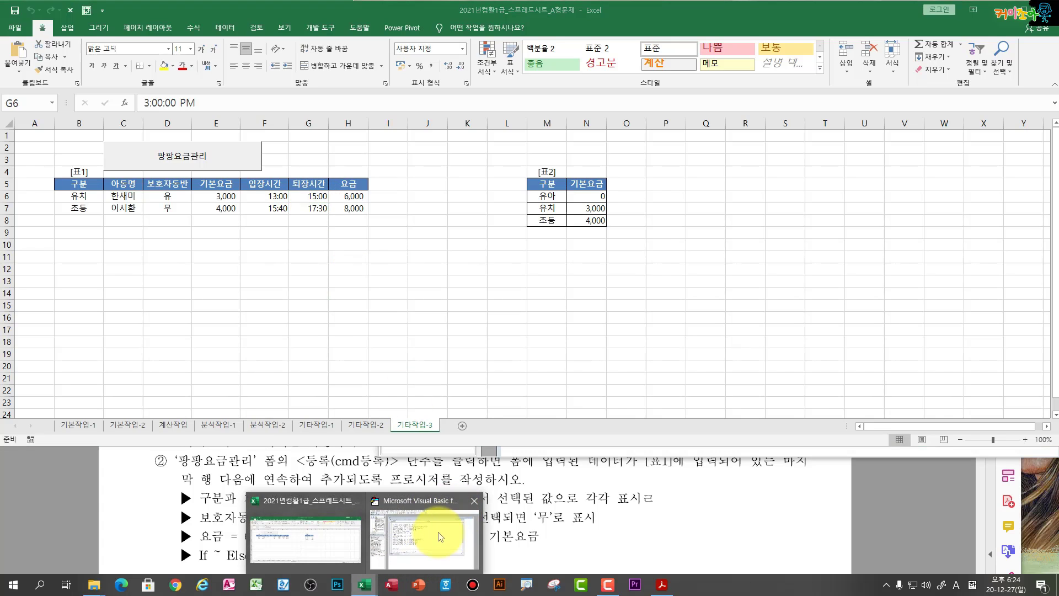
click(437, 531)
click(706, 270)
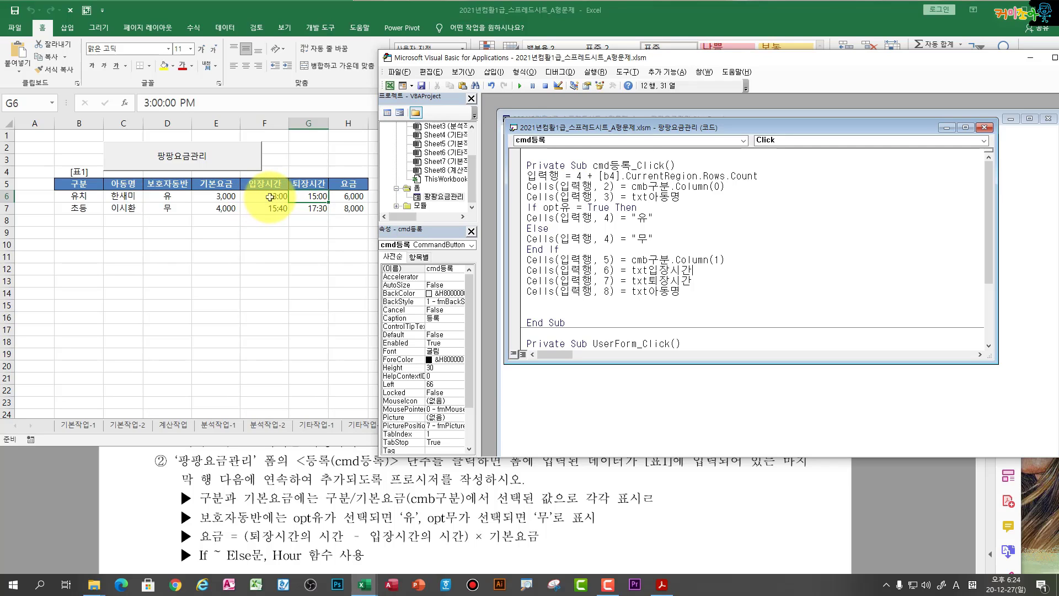
drag(469, 58, 465, 86)
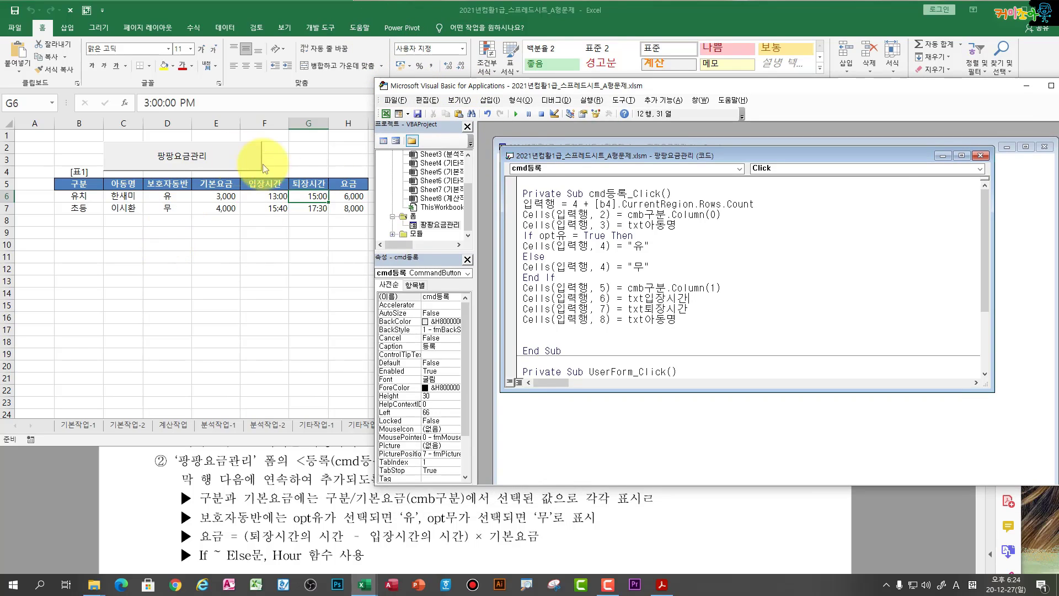
click(629, 301)
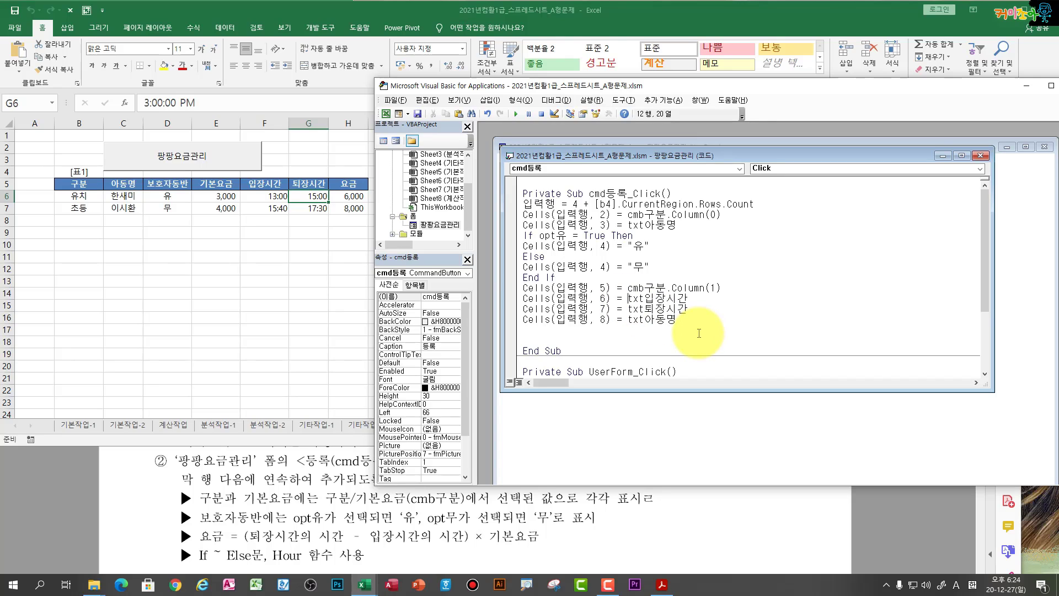
text(timevalue(t)
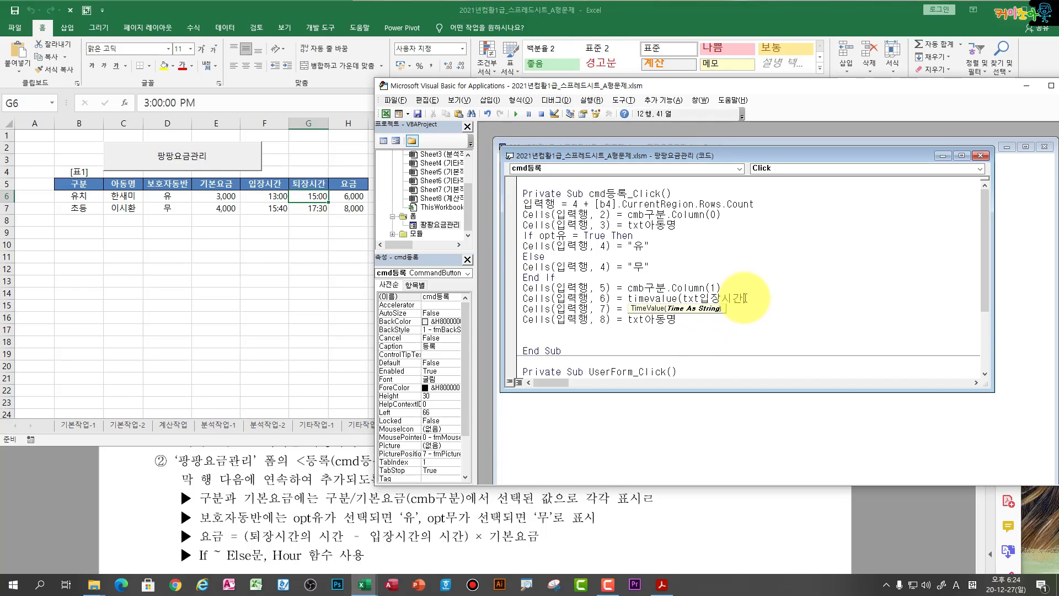
text())
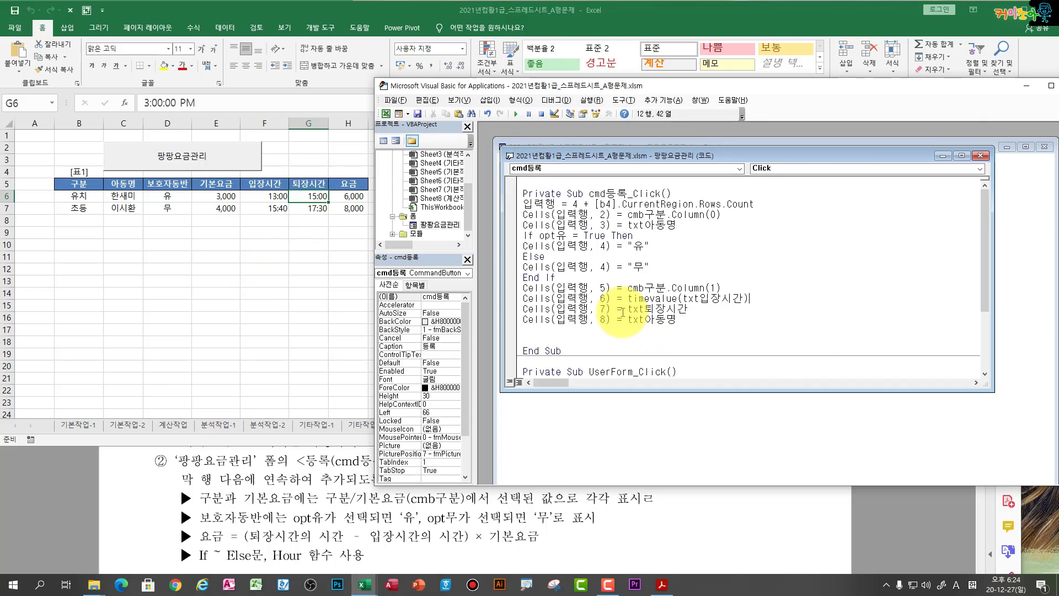
Step: Wrap txt퇴장시간 in TimeValue() on the Cells(입력행, 7) line
text(timevalue(t)
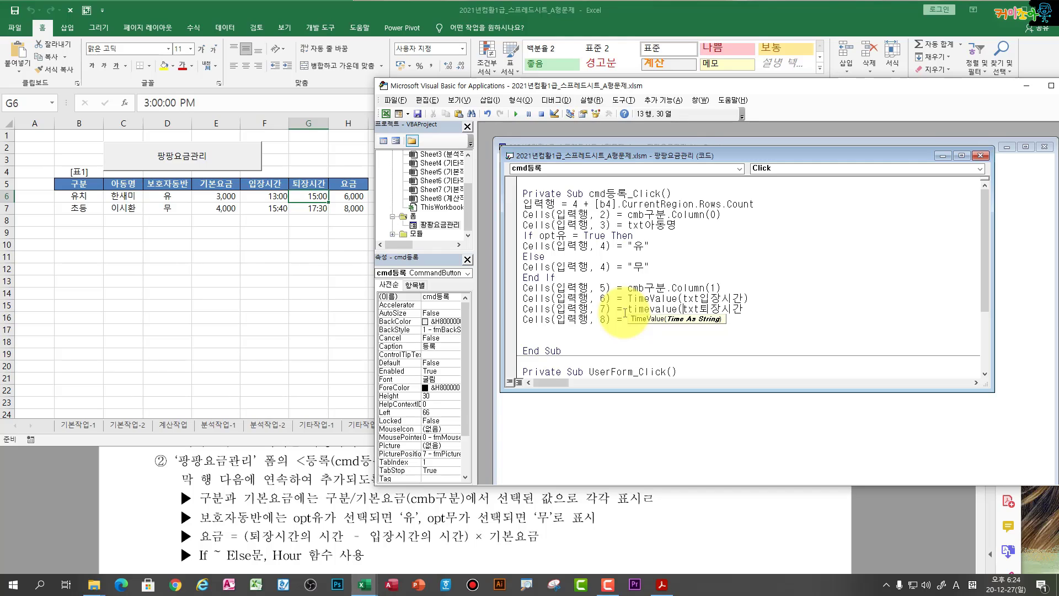
click(756, 312)
text())
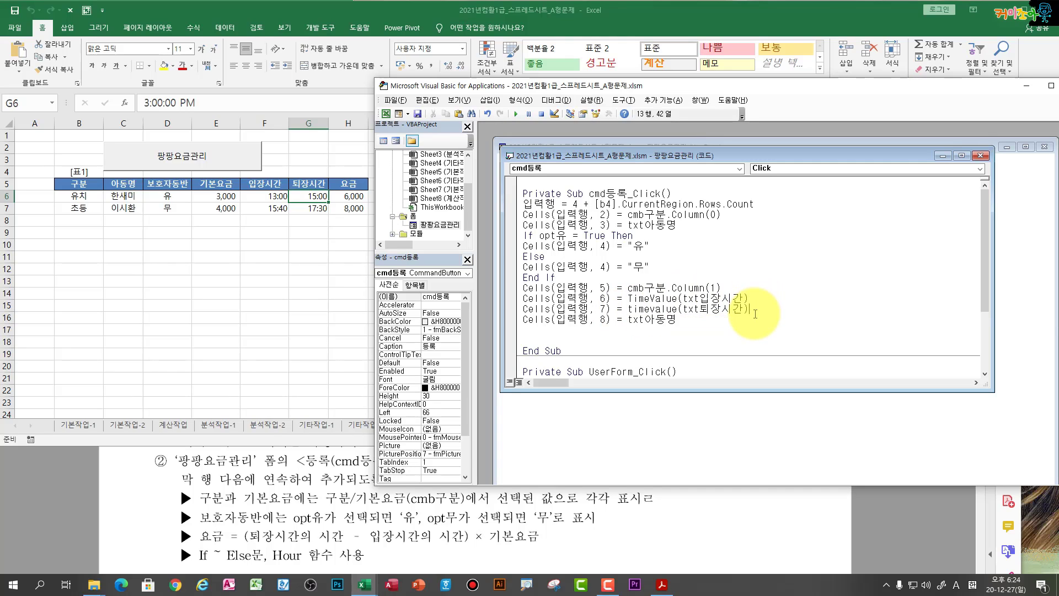
click(706, 328)
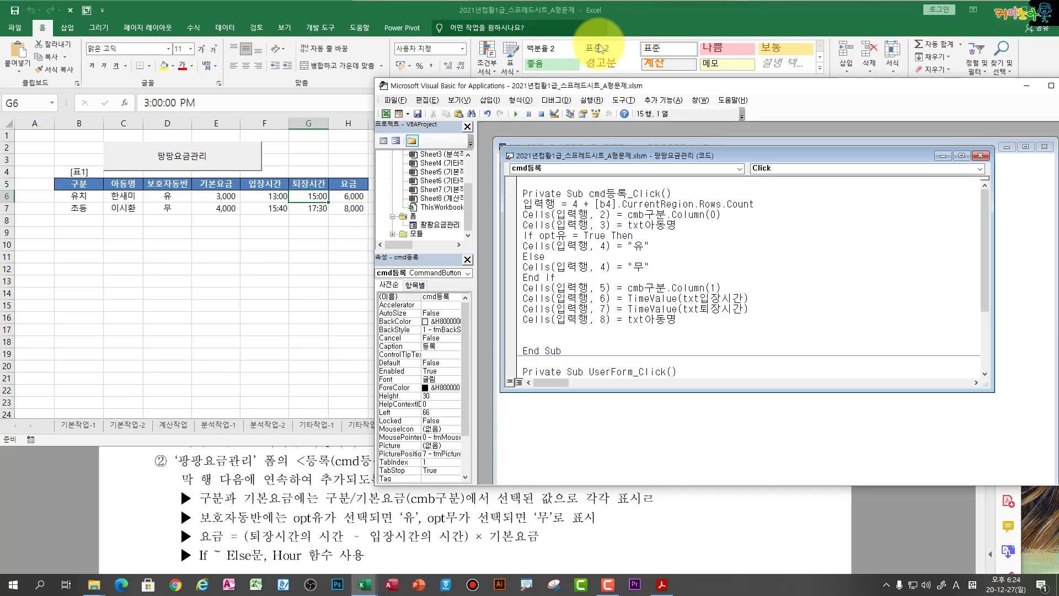
Step: Replace txt아동명 on the Cells(입력행, 8) line with the hour difference expression (hour(Cells(입력행, 7))-hour(Cells(입력행, 7)
drag(587, 90, 570, 47)
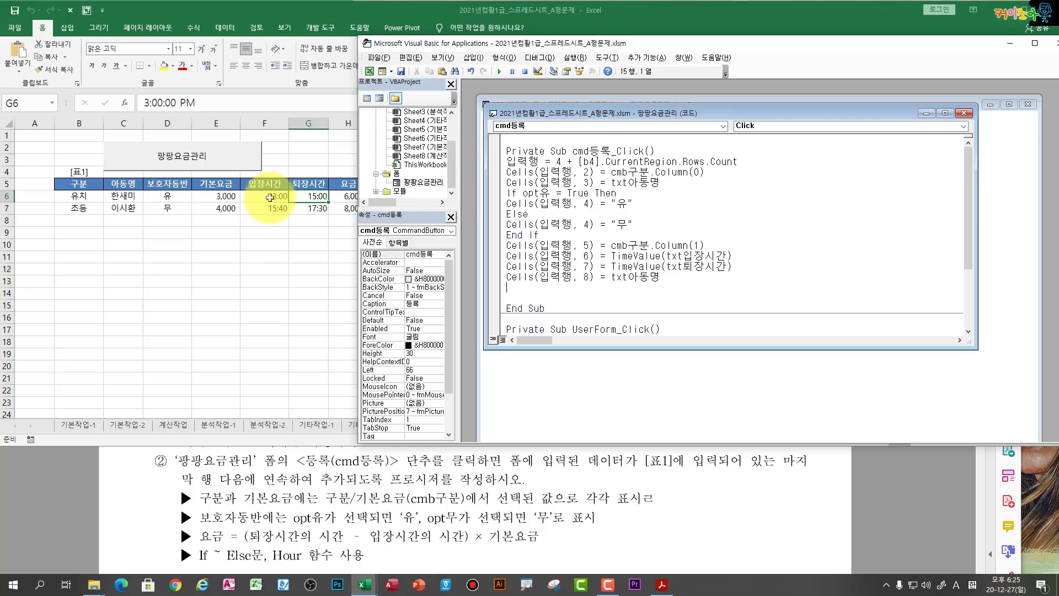
click(680, 257)
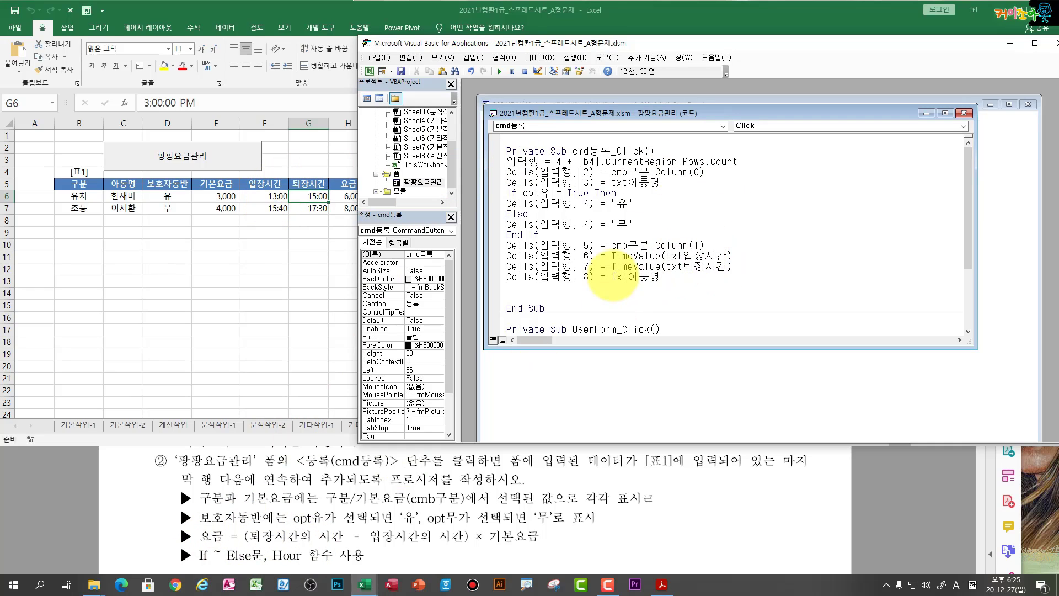
drag(598, 267, 493, 263)
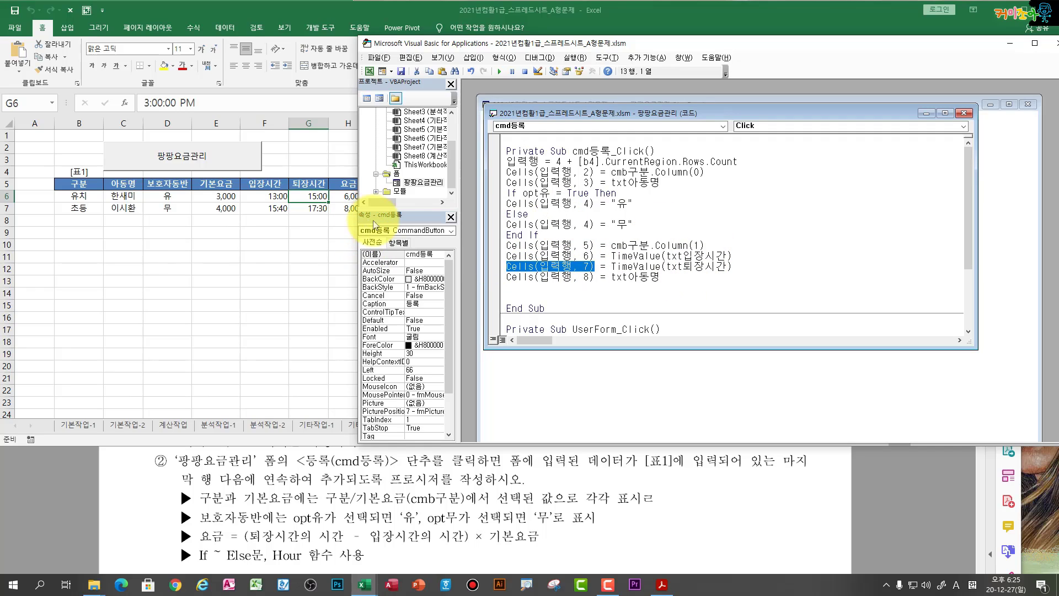
click(612, 278)
drag(612, 279, 674, 277)
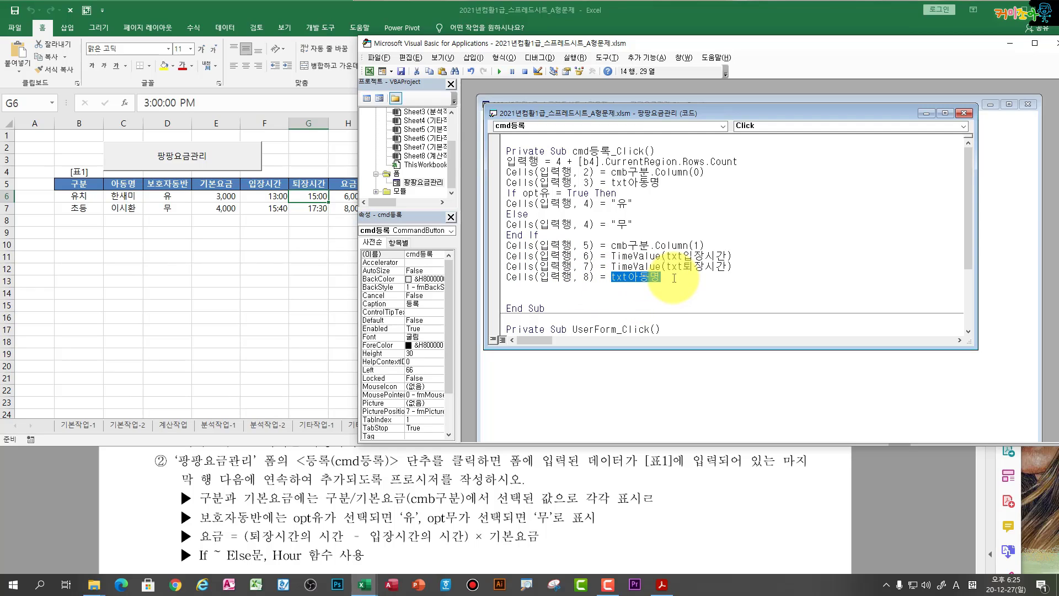
text((hour)
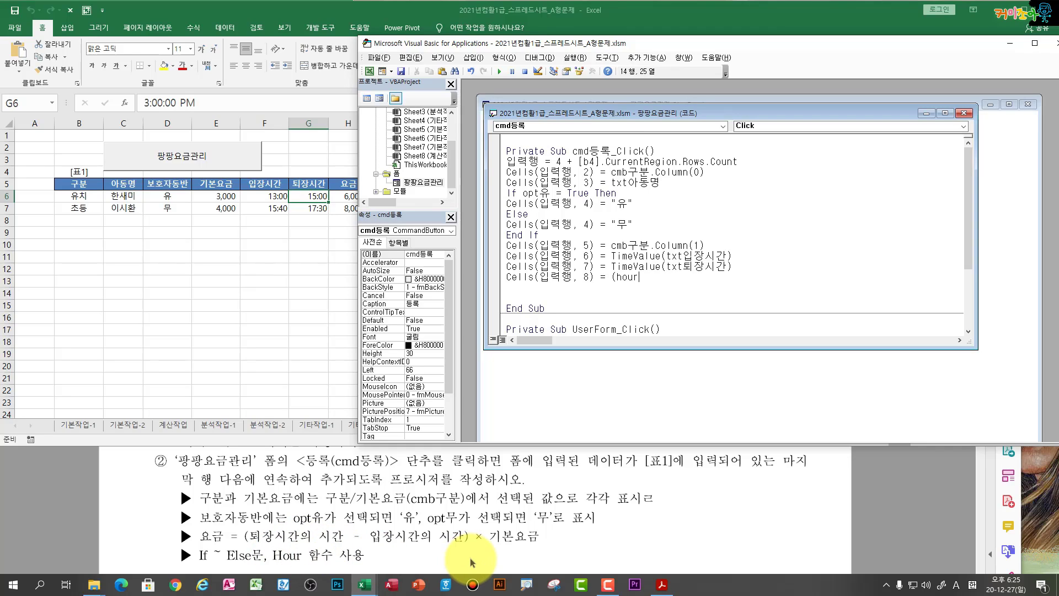
text((Cells(입력행, 7)
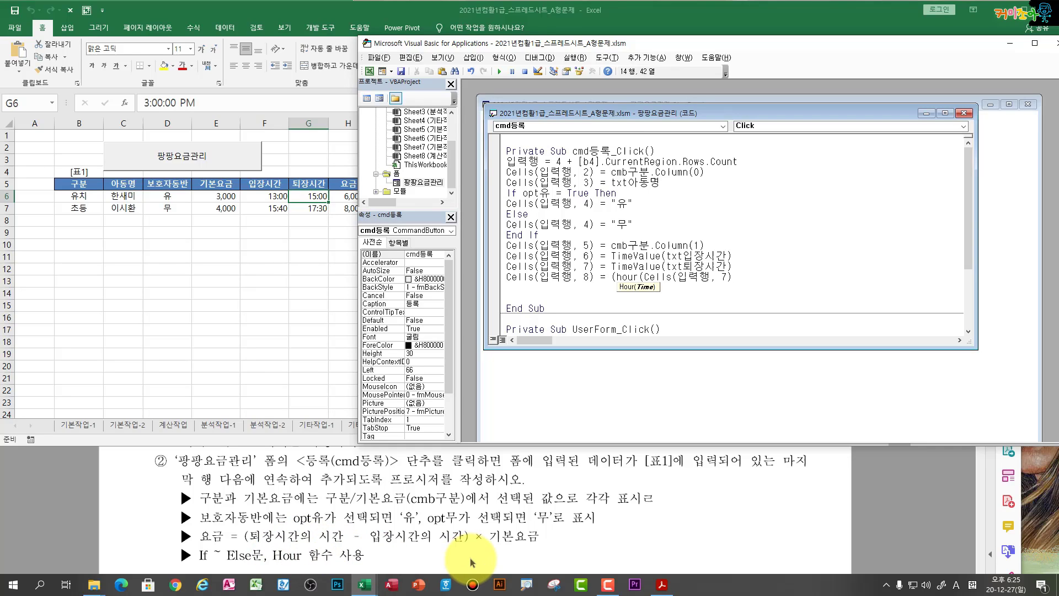
text())-hour(Cells(입력행, 7)
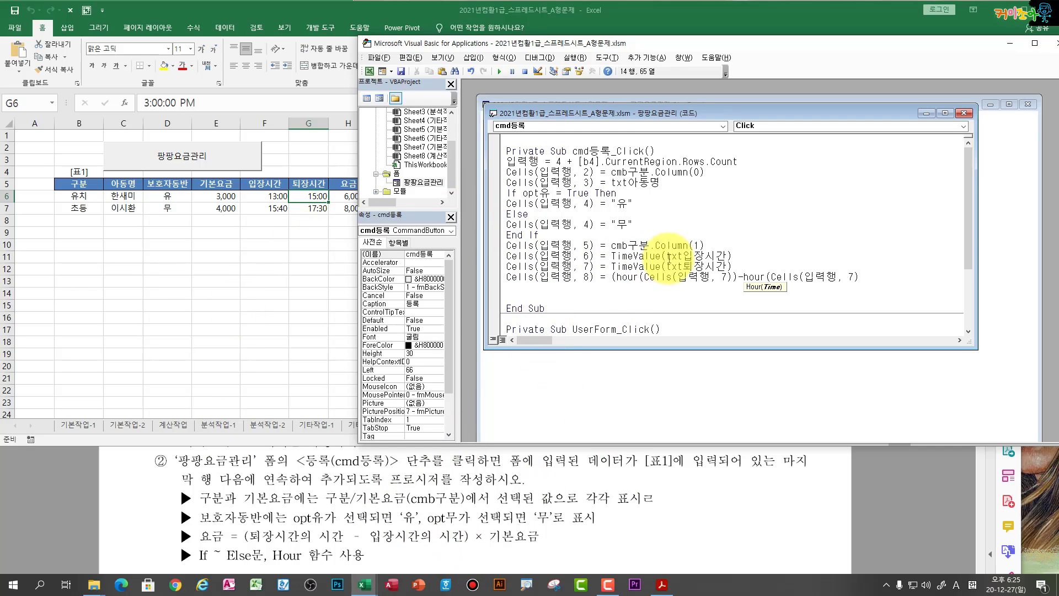
Step: In the Cells(입력행, 8) fee formula, subtract the Hour of column 6, close the parentheses and multiply by Cells(입력행, 7)
key(Left)
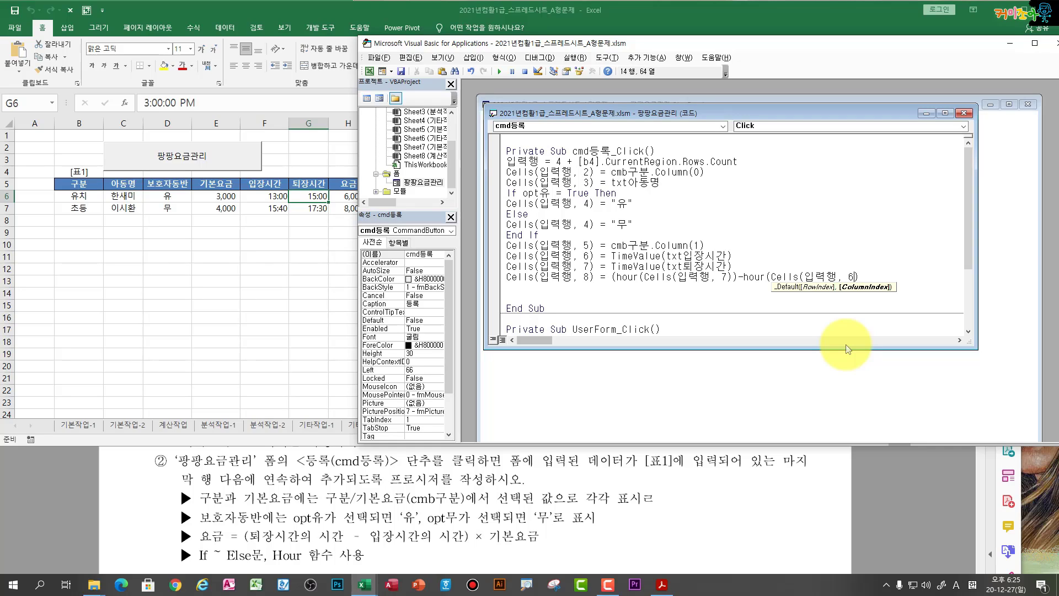
click(874, 277)
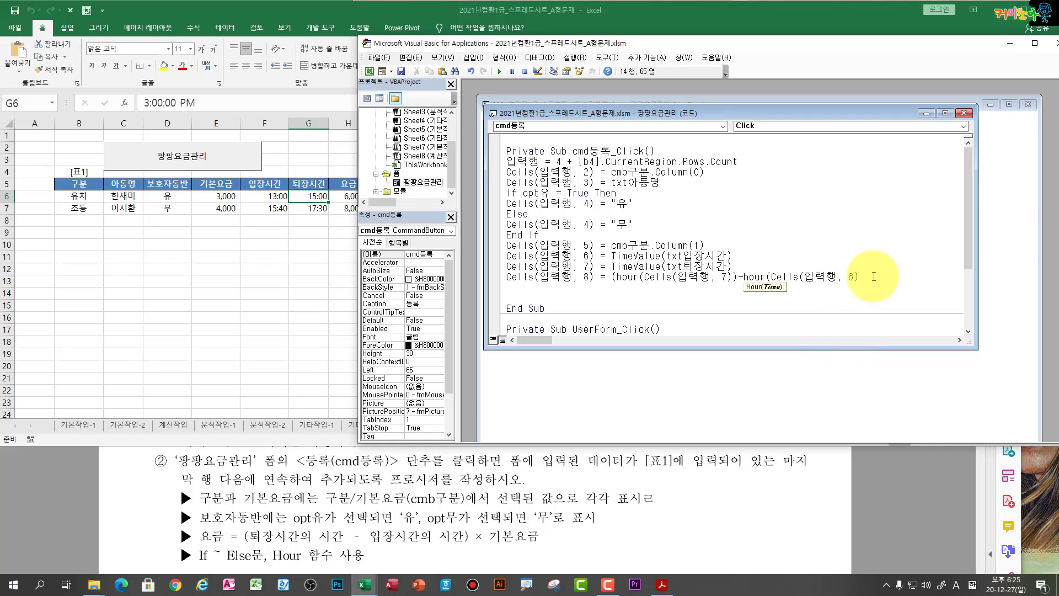
text())*)
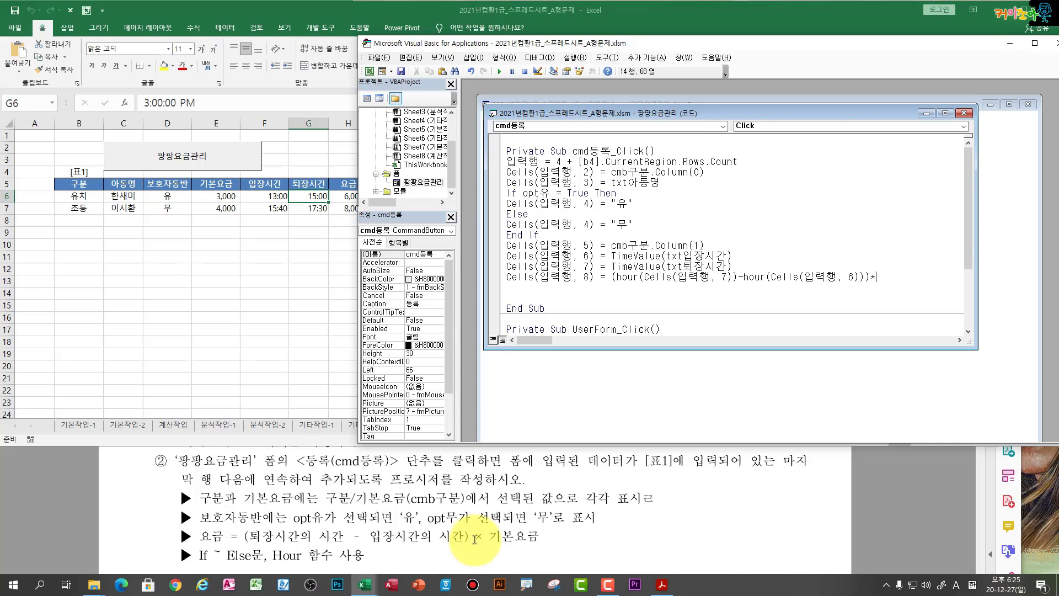
text(Cells(입력행, 7))
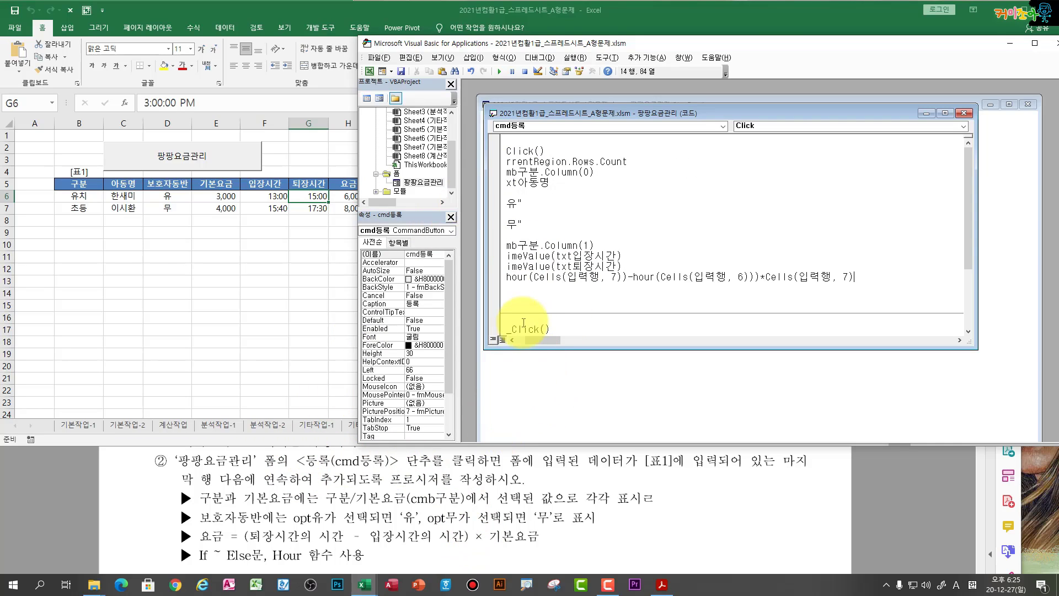
Step: Change the multiplier at the end of the fee formula to Cells(입력행, 5) and commit the line
drag(539, 340, 511, 343)
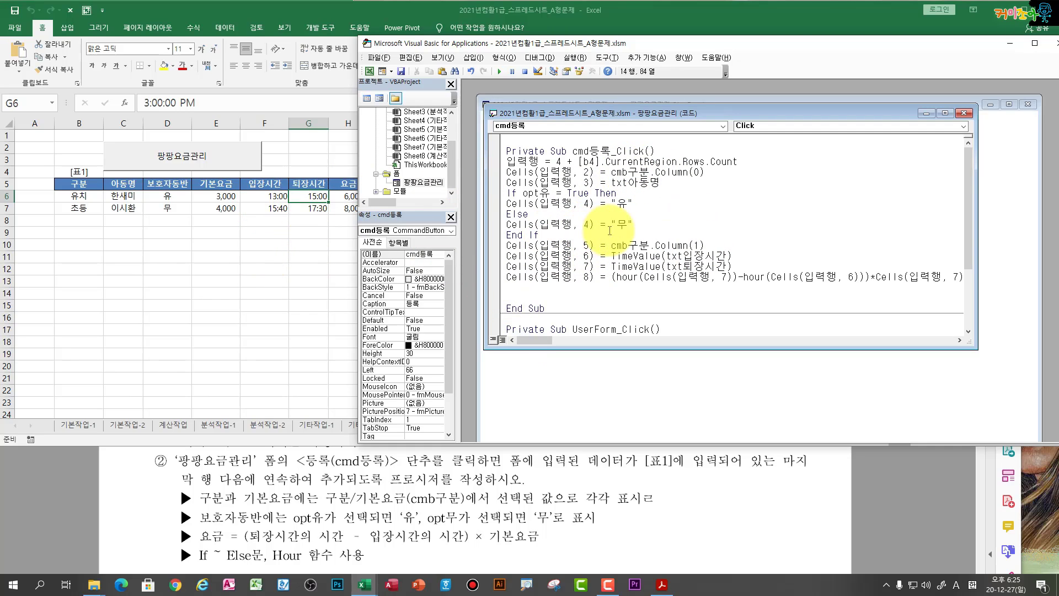
drag(534, 339, 557, 337)
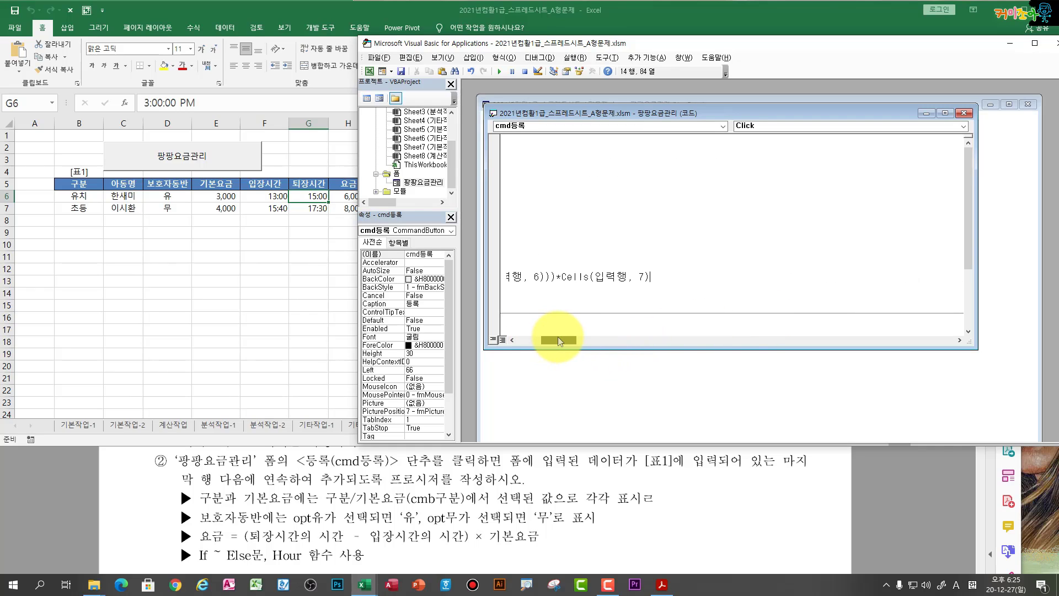
click(640, 277)
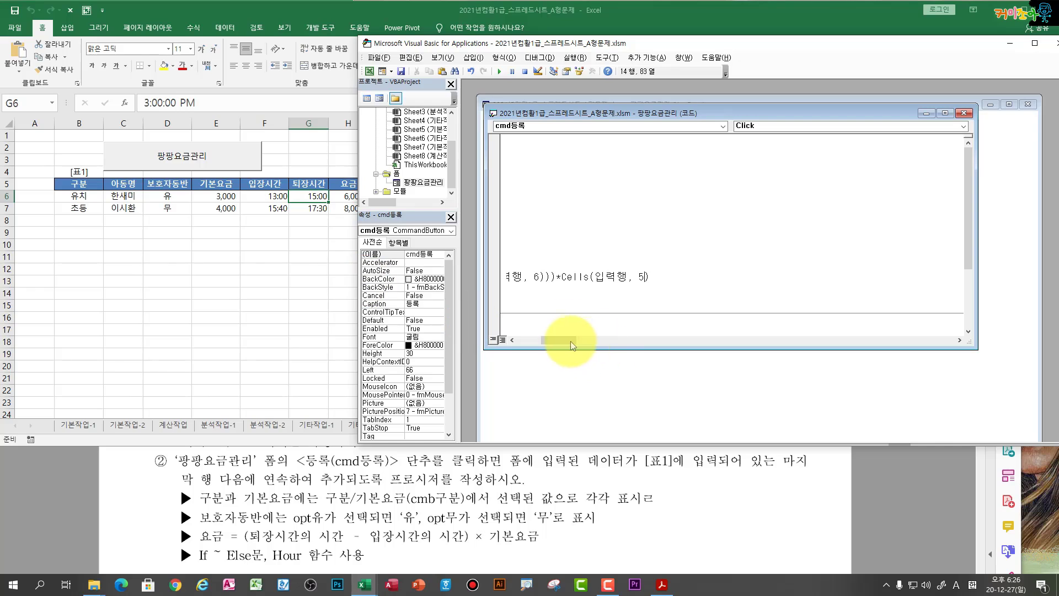
drag(558, 340, 515, 338)
click(654, 262)
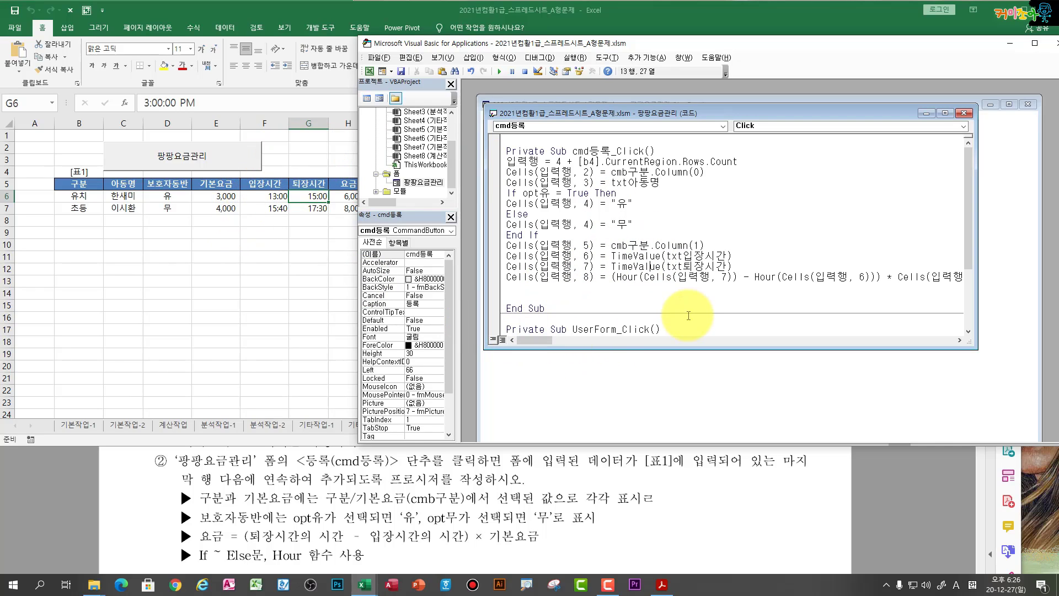
click(527, 286)
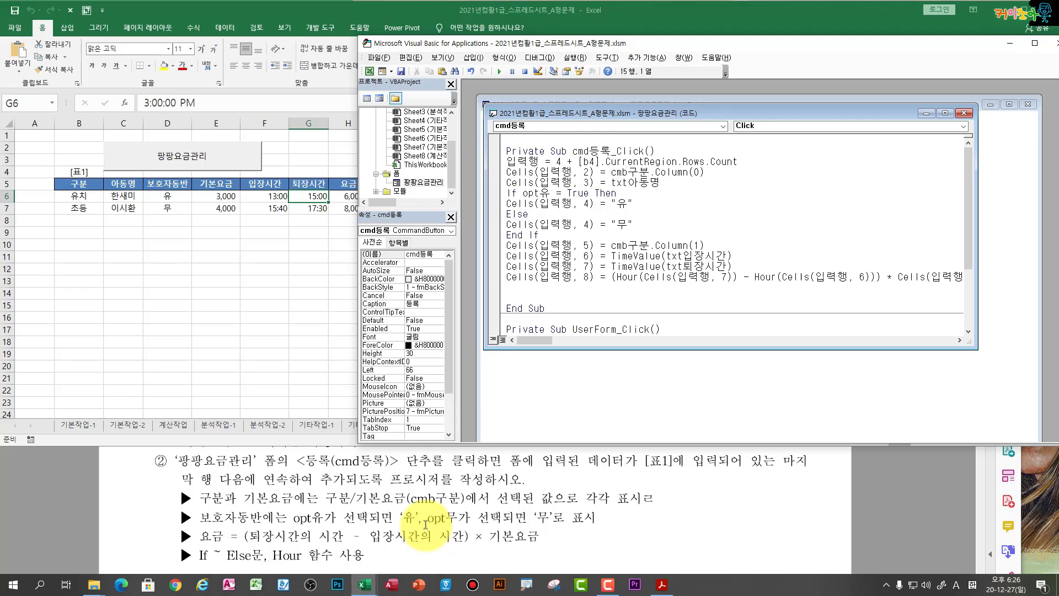
Step: Compare the TimeValue lines with the worksheet by examining the number formats of the 입장시간 and 퇴장시간 columns, including cells below the table
click(659, 256)
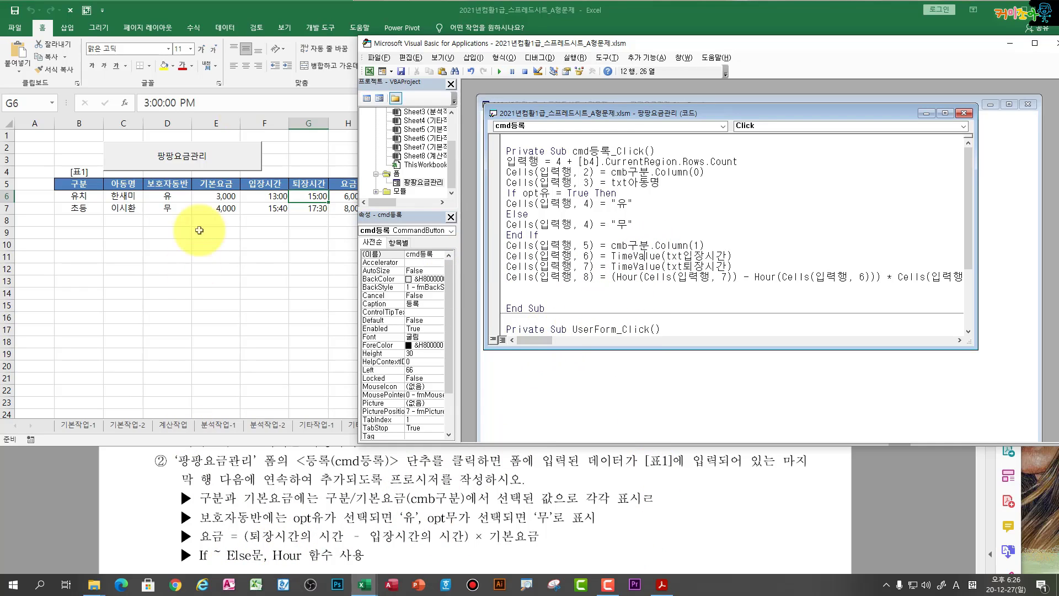
click(694, 255)
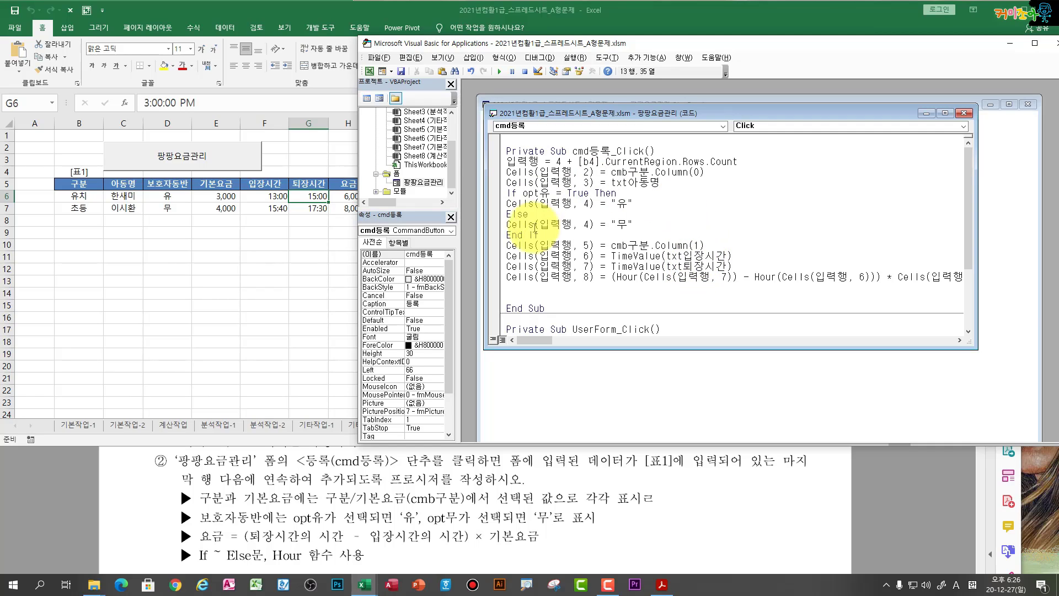
click(268, 223)
click(309, 220)
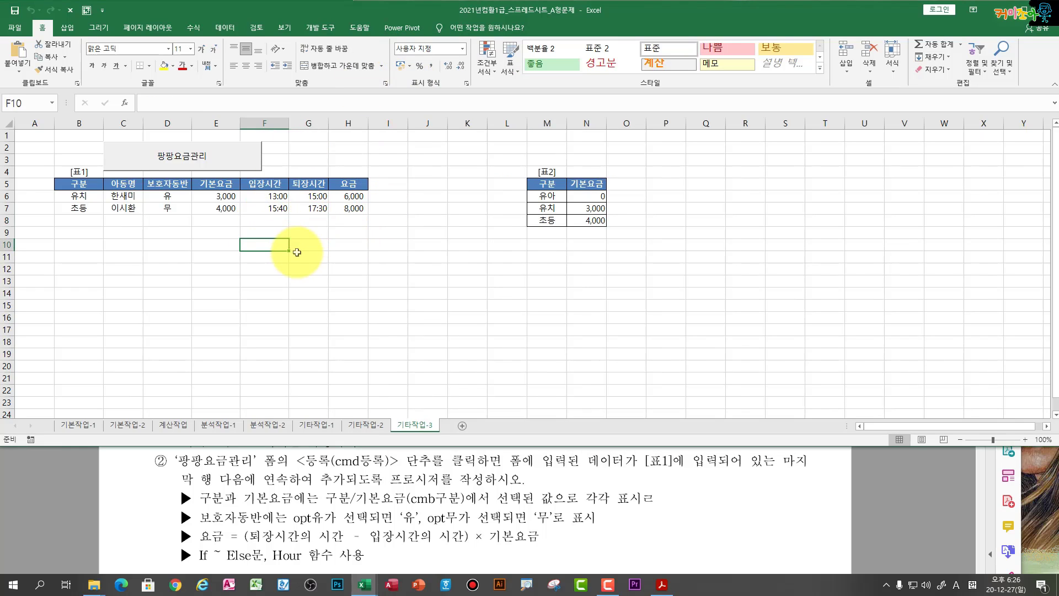
click(272, 223)
click(272, 234)
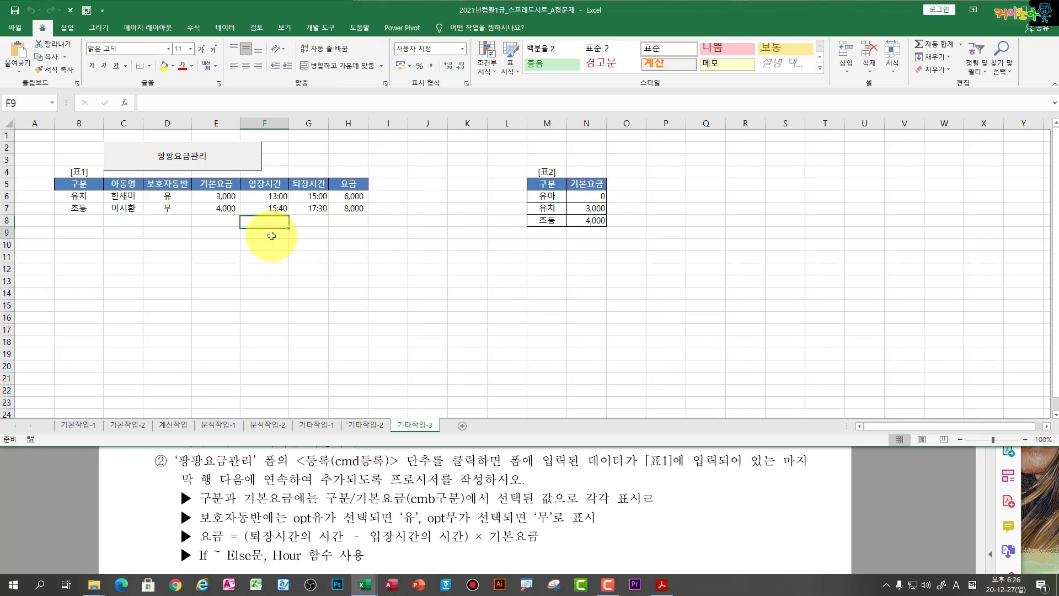
click(276, 269)
click(274, 328)
click(266, 391)
click(301, 409)
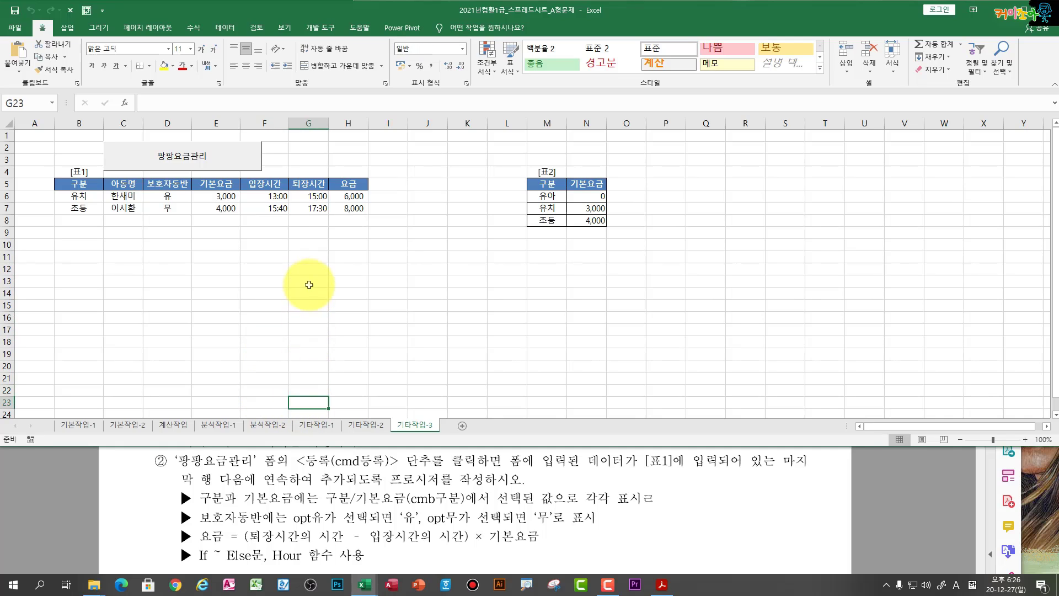
click(308, 365)
click(306, 339)
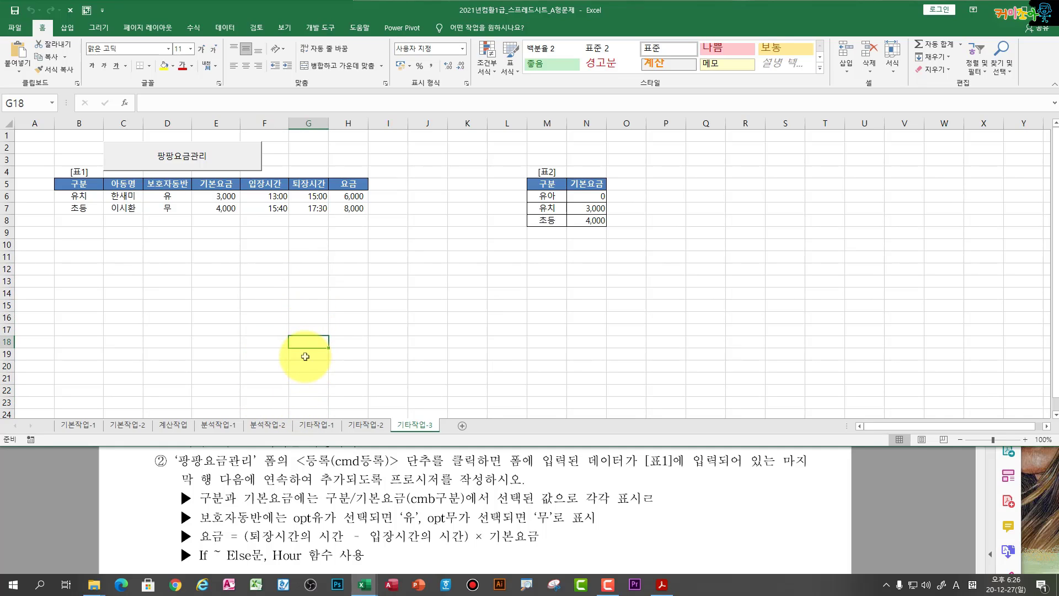
click(302, 353)
click(273, 354)
click(272, 370)
click(304, 373)
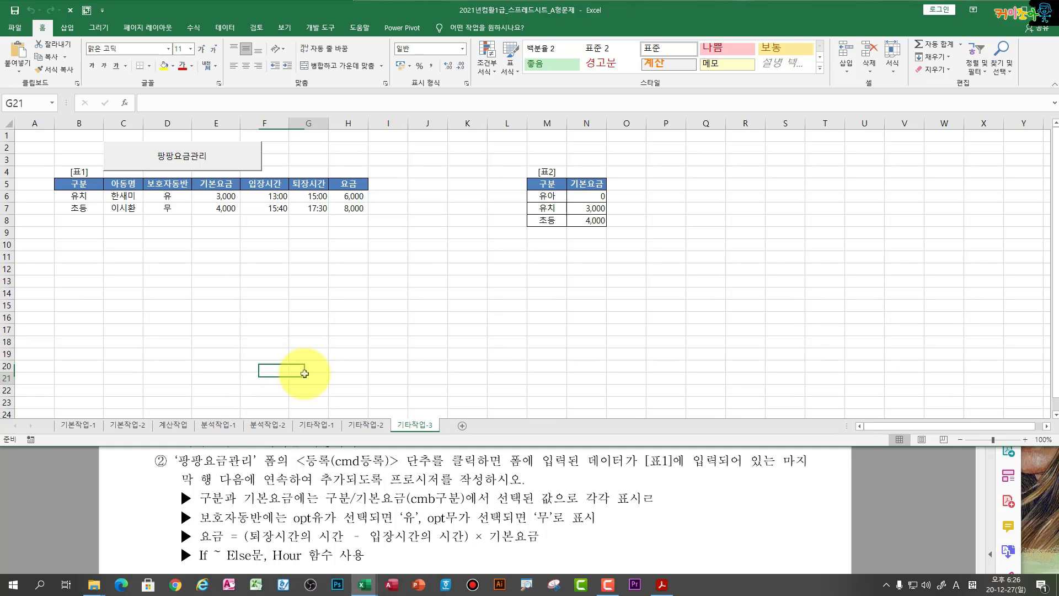
click(298, 355)
click(279, 353)
click(273, 216)
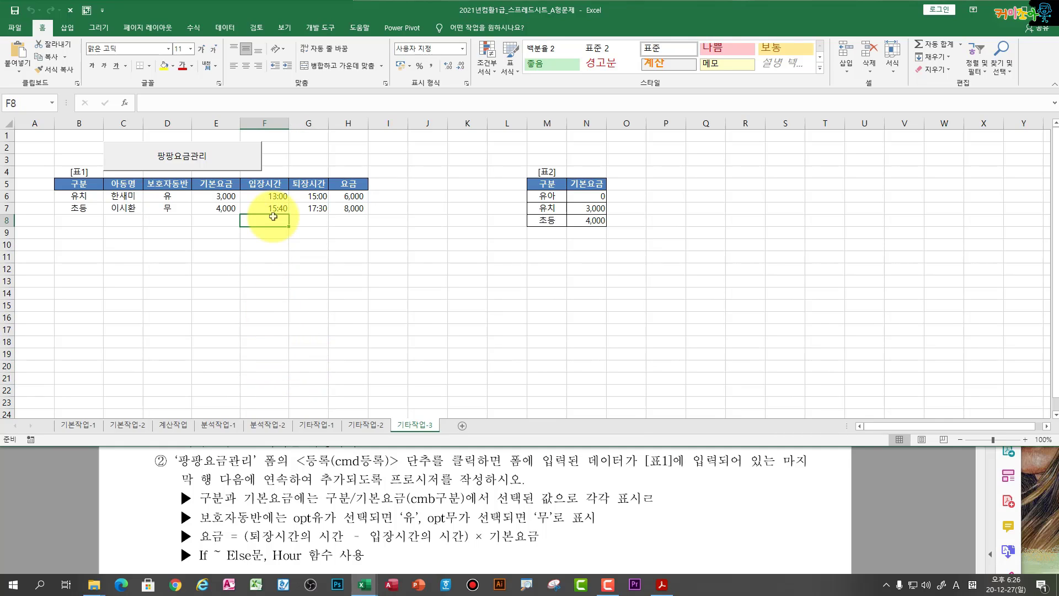
key(Up)
key(Up)
click(266, 219)
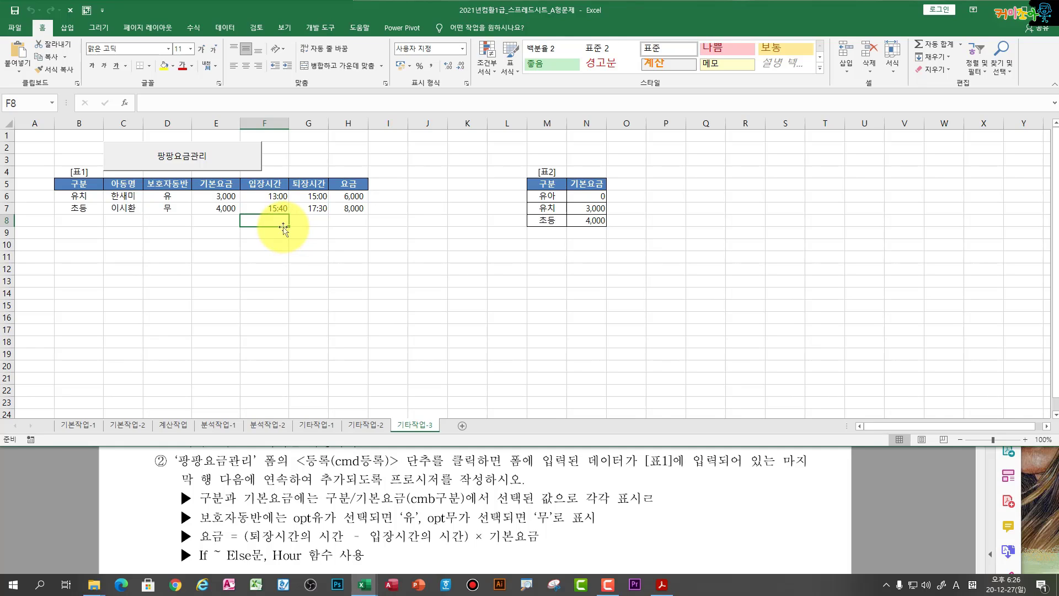
Step: Switch back to the Visual Basic editor and create the Click procedure for the 종료 button on the 팡팡요금관리 form, following task ③
click(365, 584)
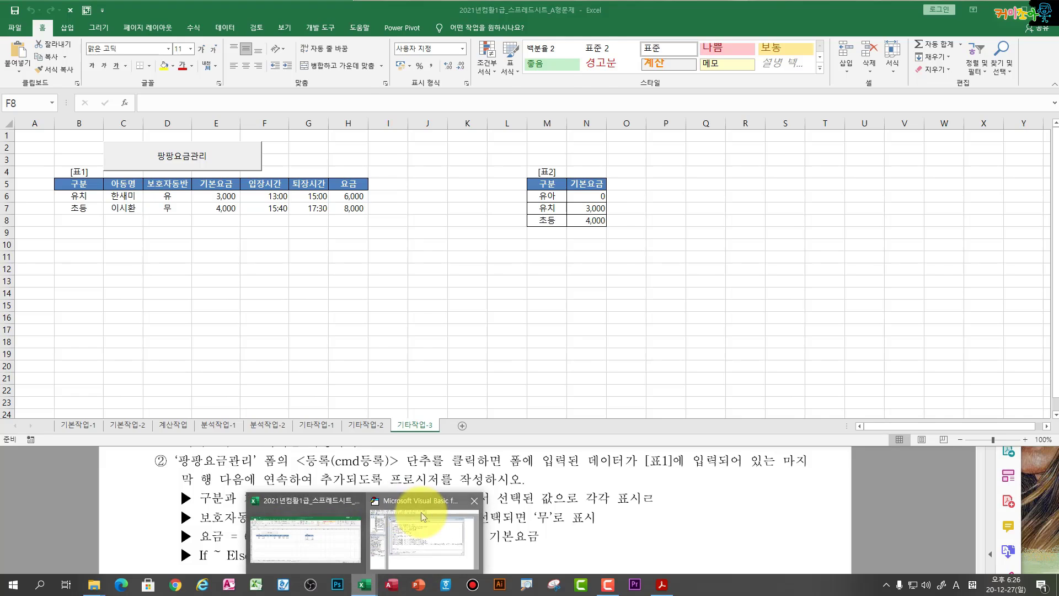
click(422, 512)
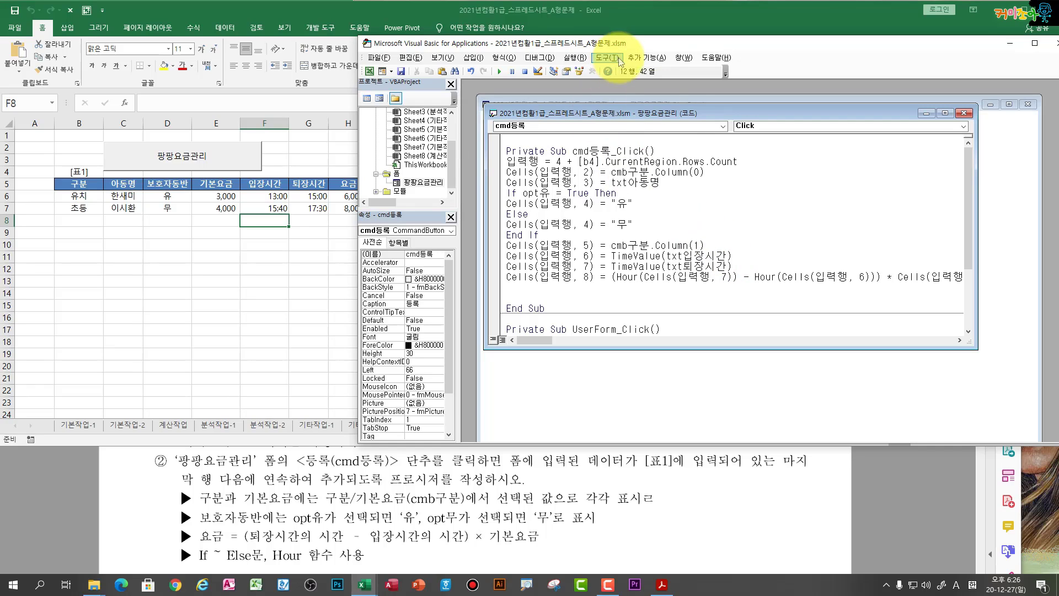
drag(571, 45, 557, 40)
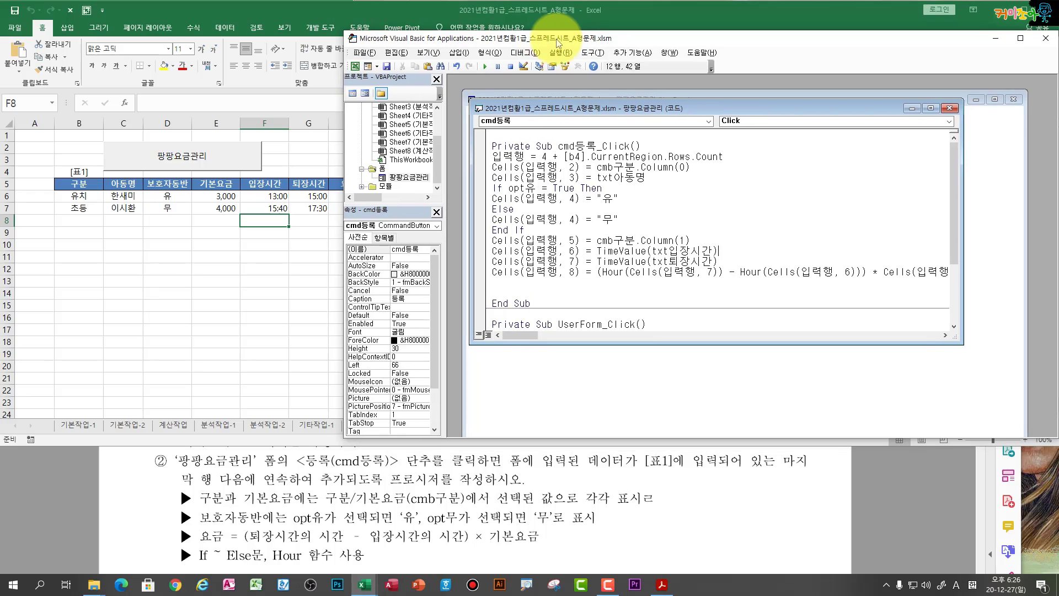
click(545, 518)
scroll(545, 519, down, 5)
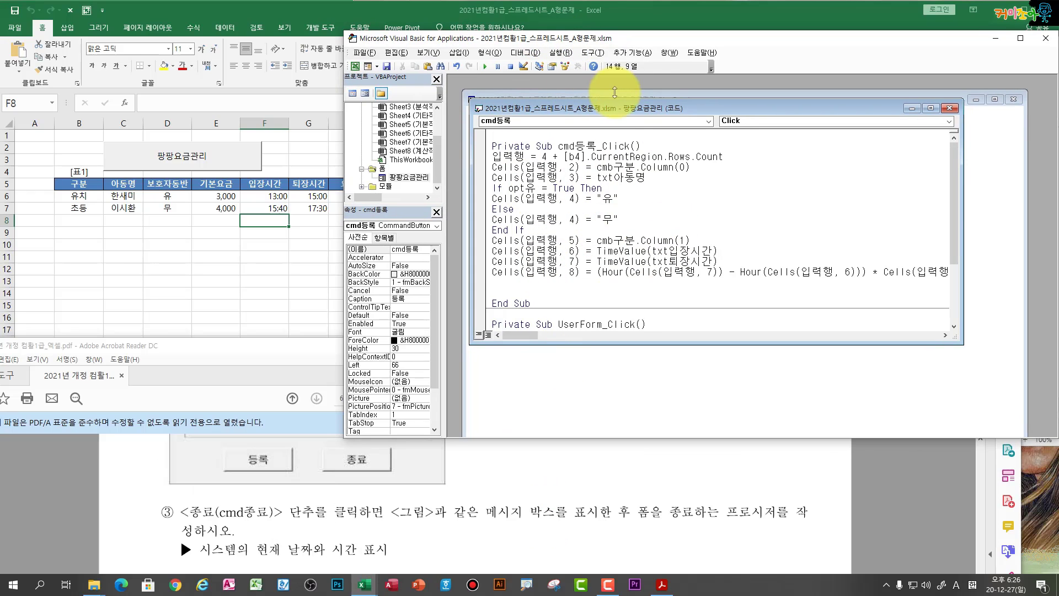
click(669, 52)
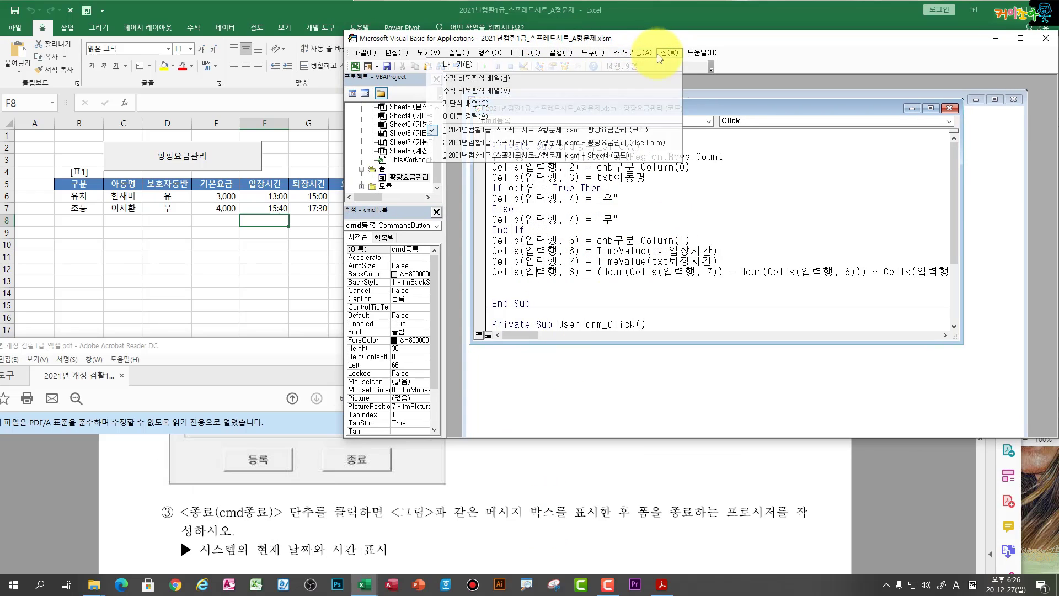
click(607, 143)
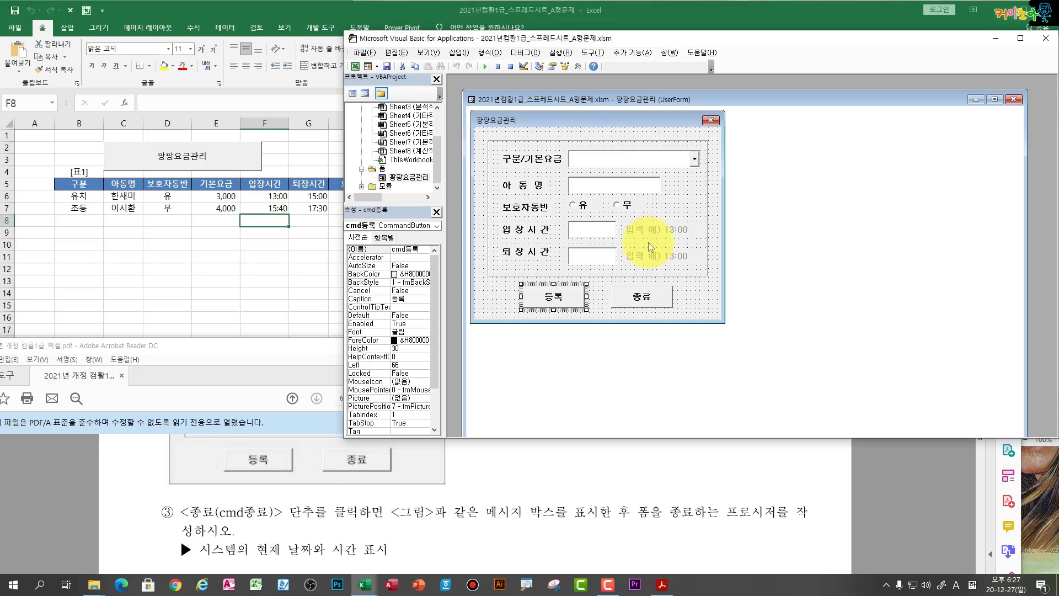
double_click(658, 301)
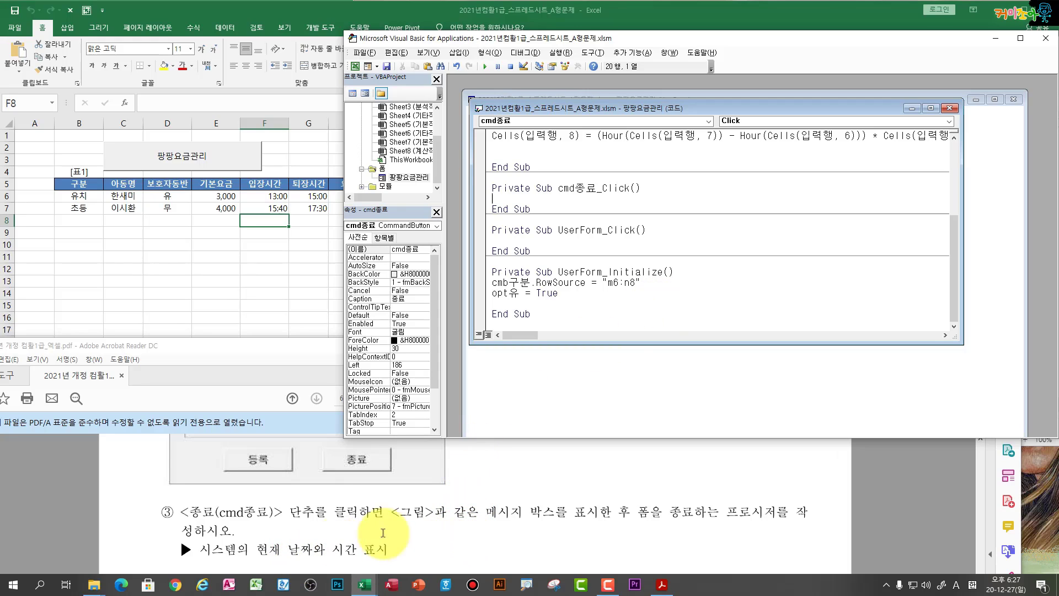
Step: Following the sample message box in the PDF, add MsgBox Now(), , "등록화면을 종료합니다." to the cmd종료_Click procedure
click(555, 516)
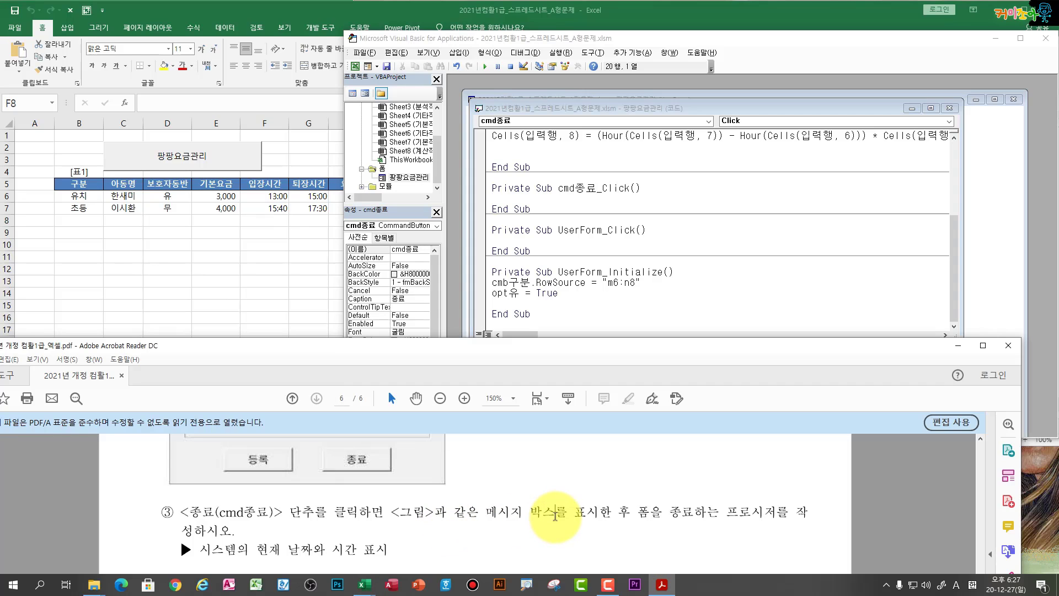
scroll(556, 519, down, 3)
scroll(556, 520, down, 1)
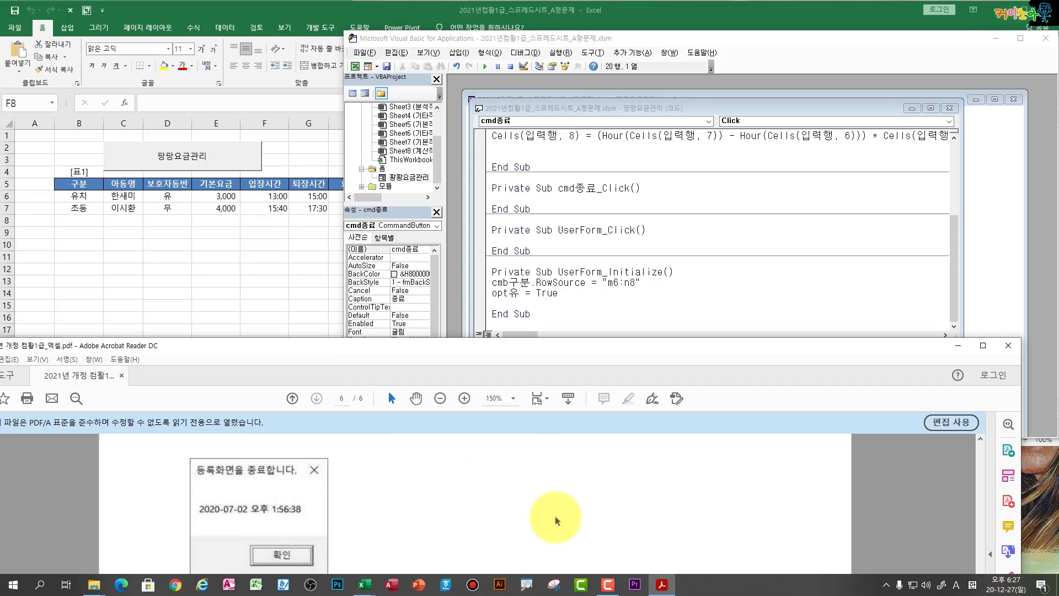
click(496, 199)
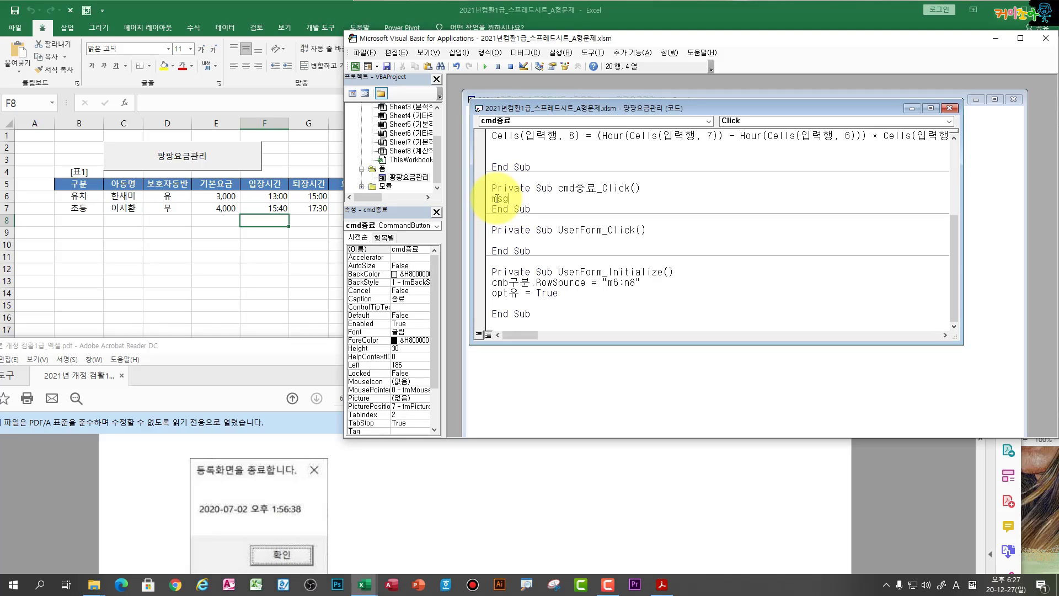
text(msgbox )
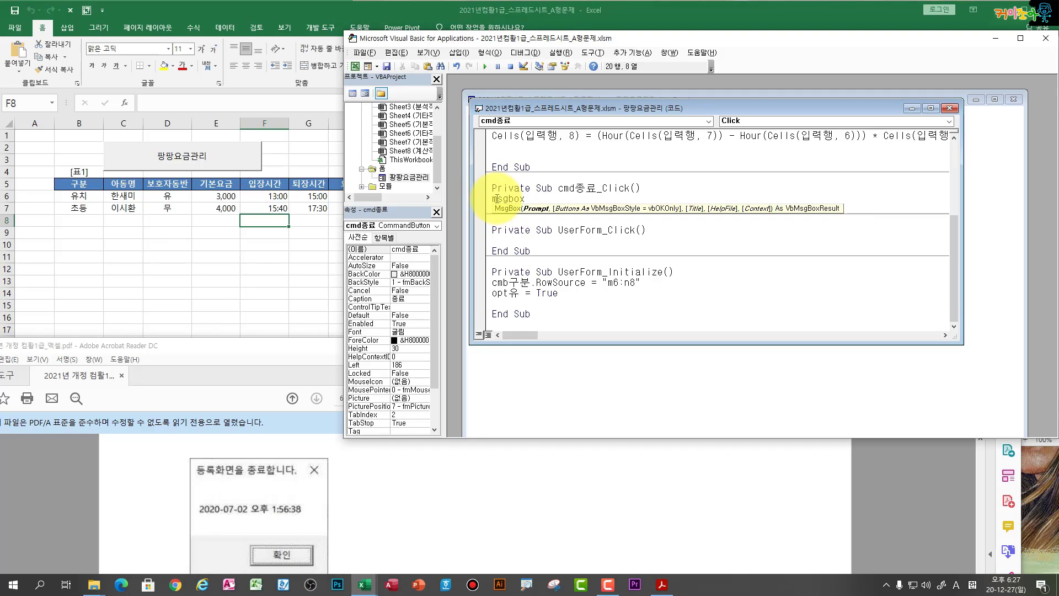
text(now(),)
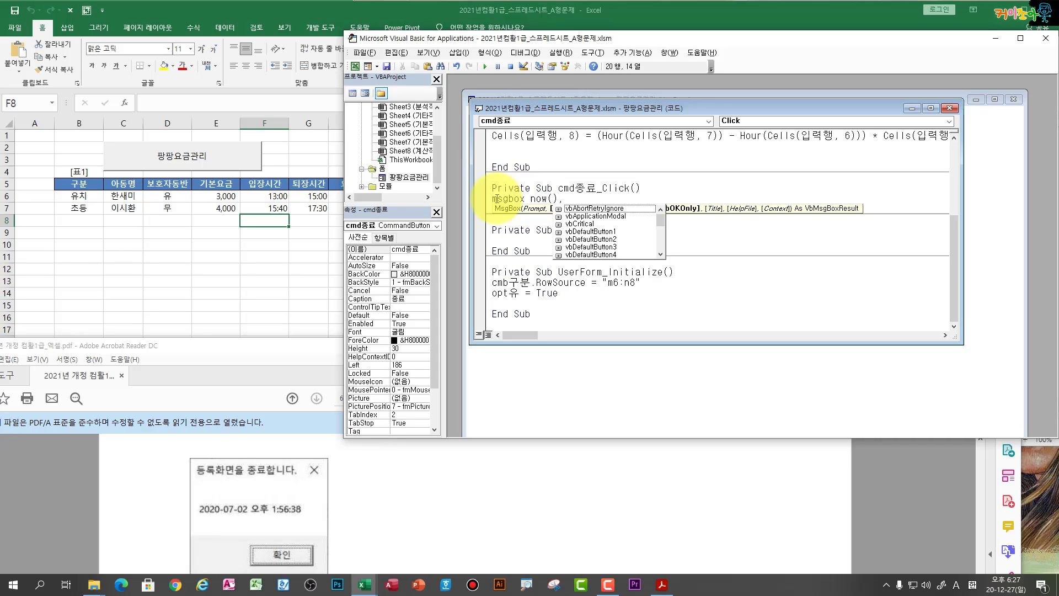
text(,)
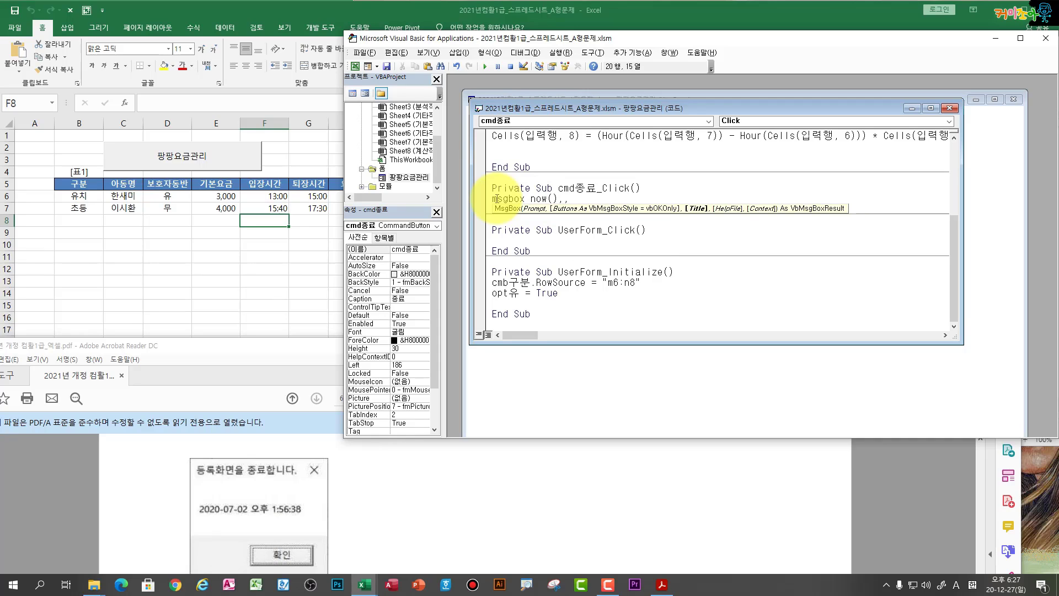
text("등록화며면으 종료합니다.")
key(Return)
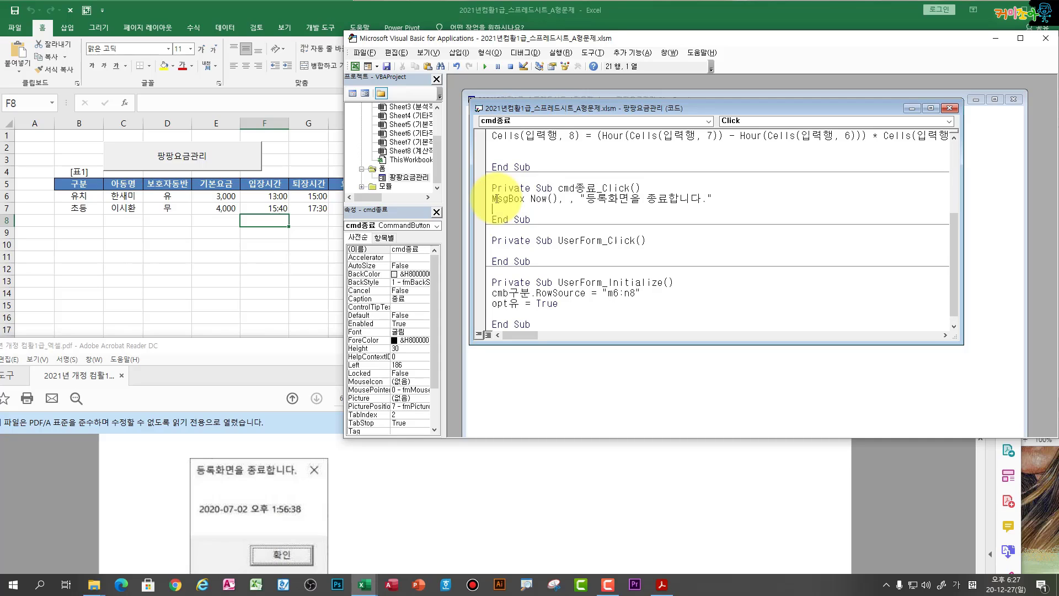
Step: Add Unload Me after the message box line in cmd종료_Click and return to the Excel worksheet
text(unload me)
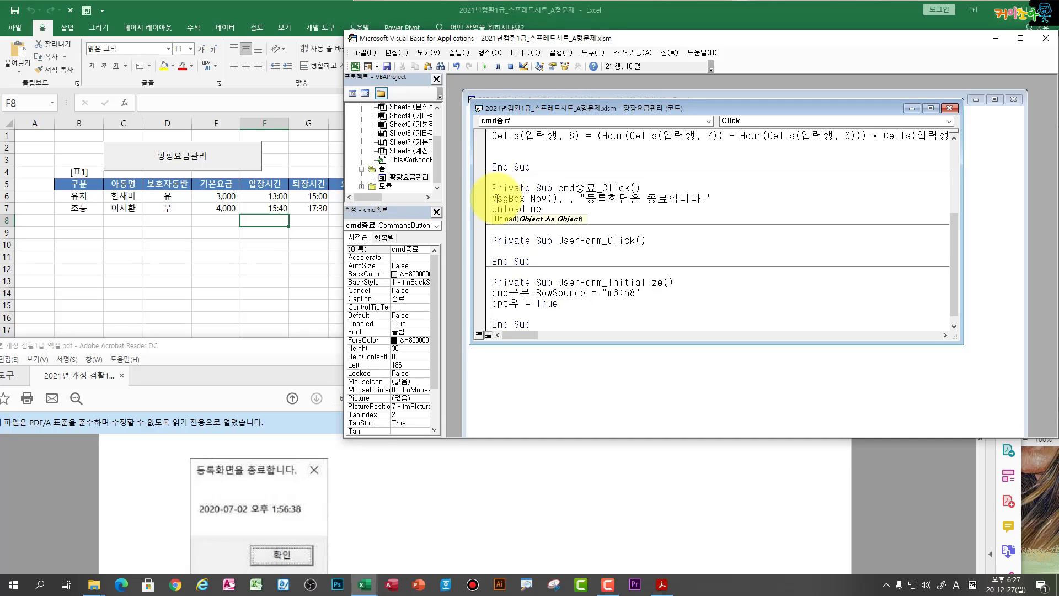
key(Return)
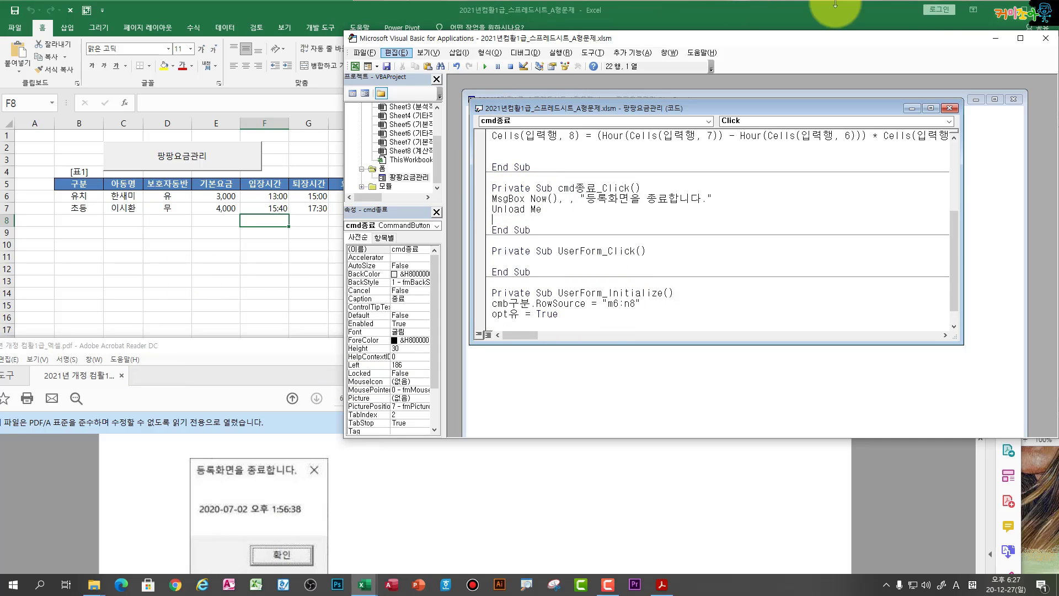
drag(928, 44, 790, 84)
click(891, 83)
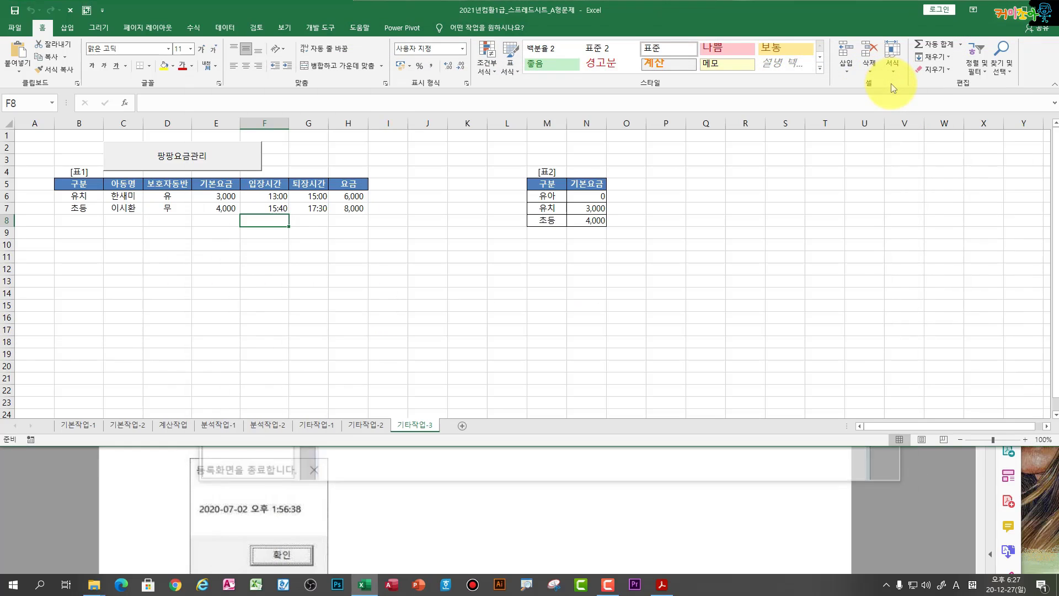
Step: Open the 팡팡요금관리 form and register a 유치 record with the child's name, 보호자동반 유, 입장시간 15:30 and 퇴장시간 16:30
click(236, 167)
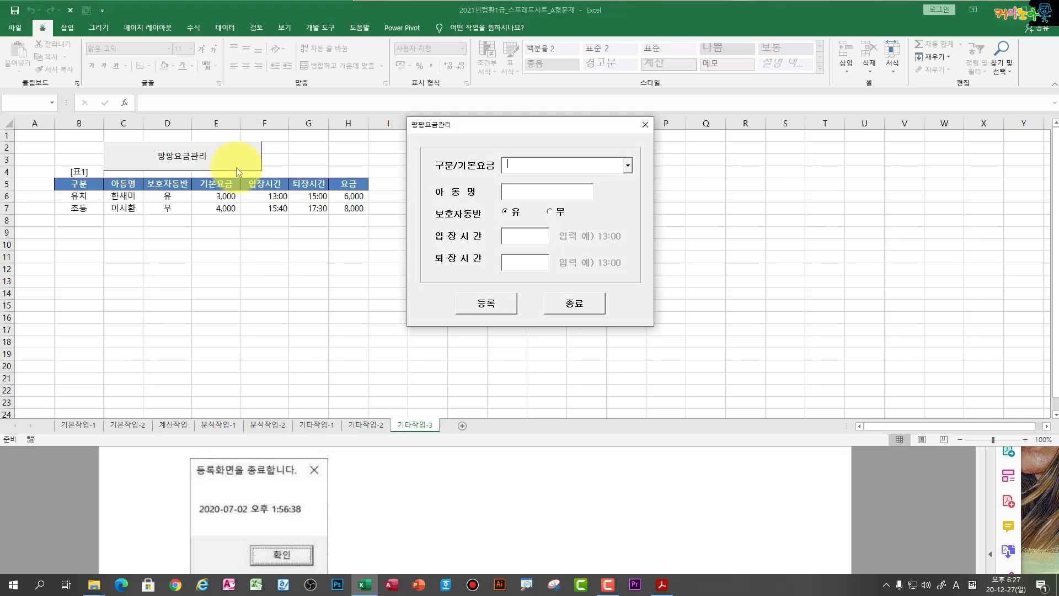
click(627, 165)
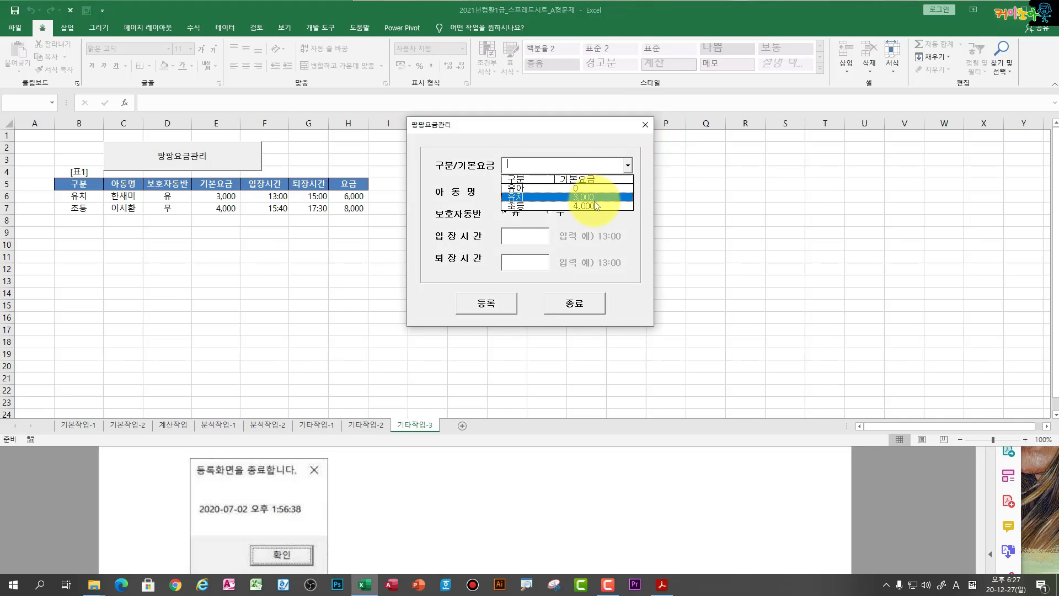
click(540, 178)
click(538, 194)
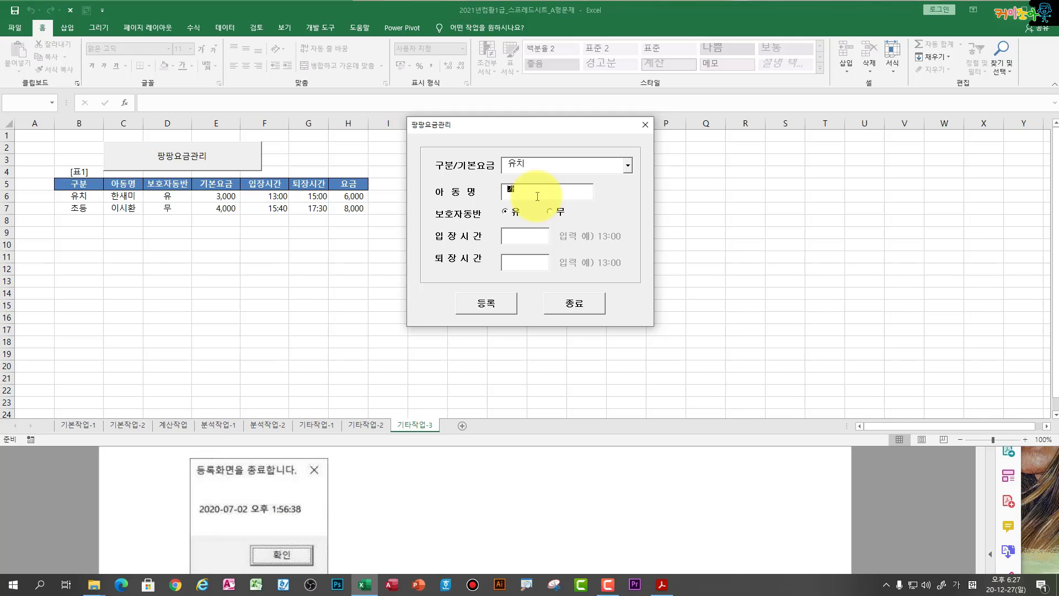
text(가현샘)
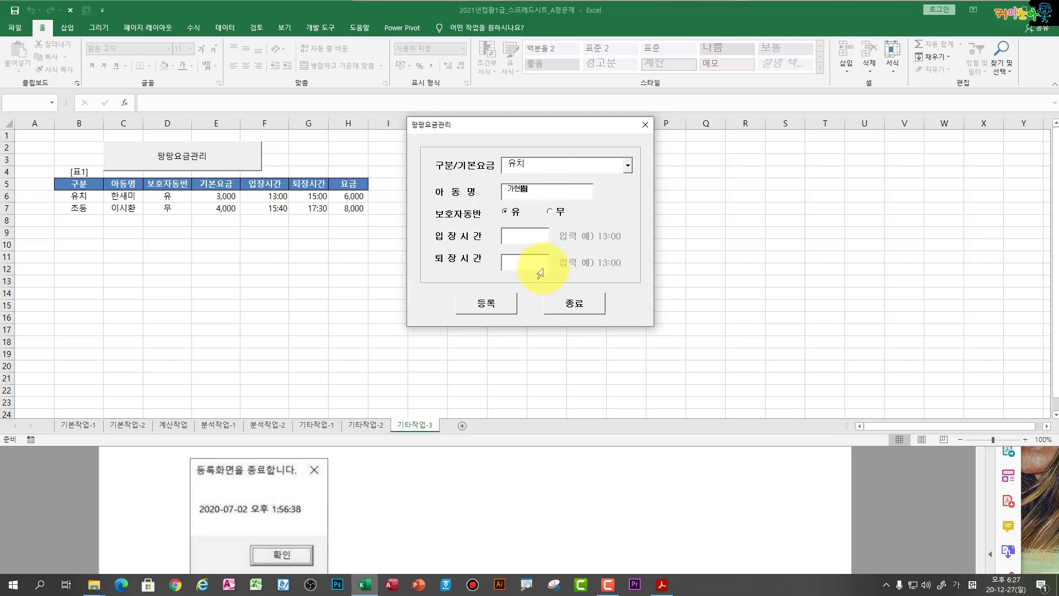
click(512, 239)
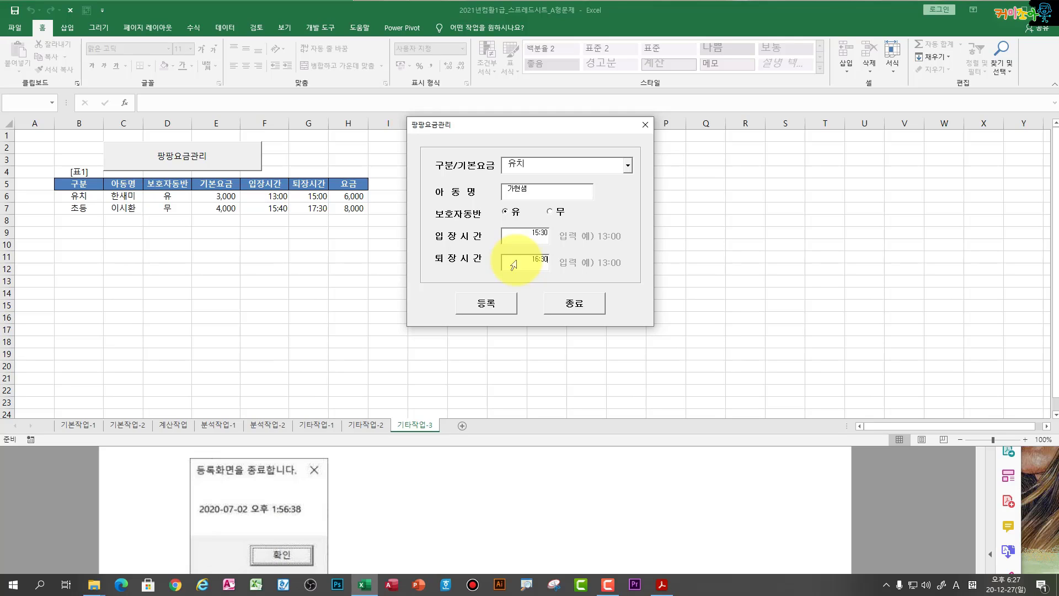
click(487, 310)
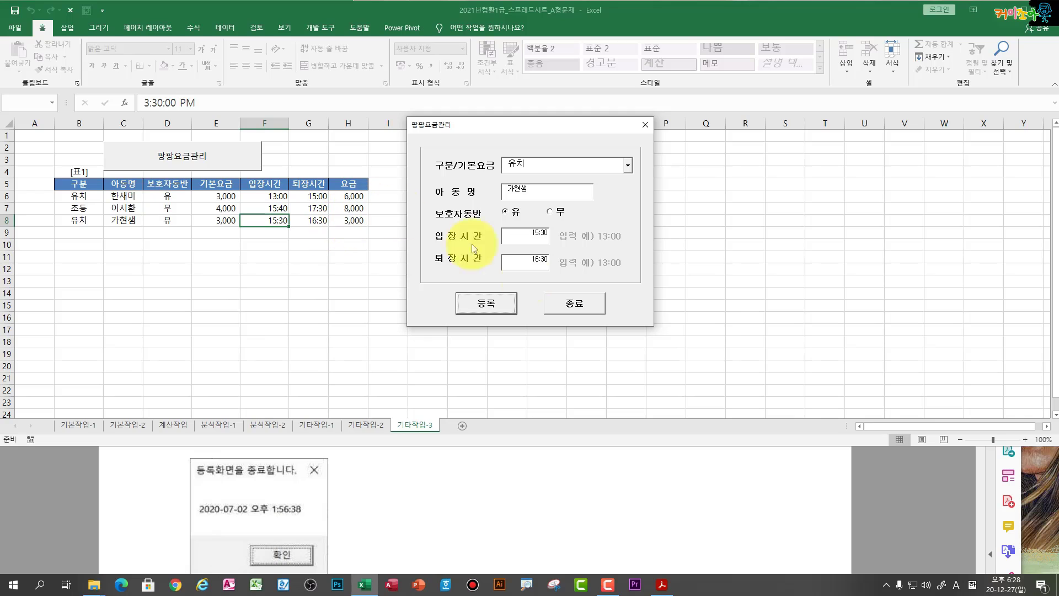
Step: Test the form's 종료 button, dismiss its message box and select the new record's 기본요금 cell
click(574, 303)
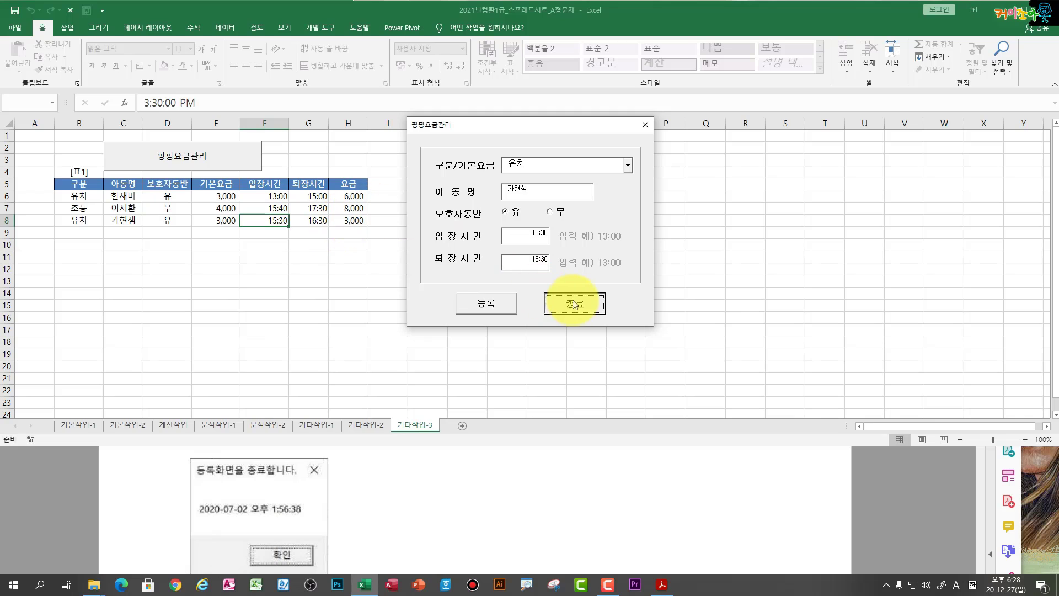
click(551, 327)
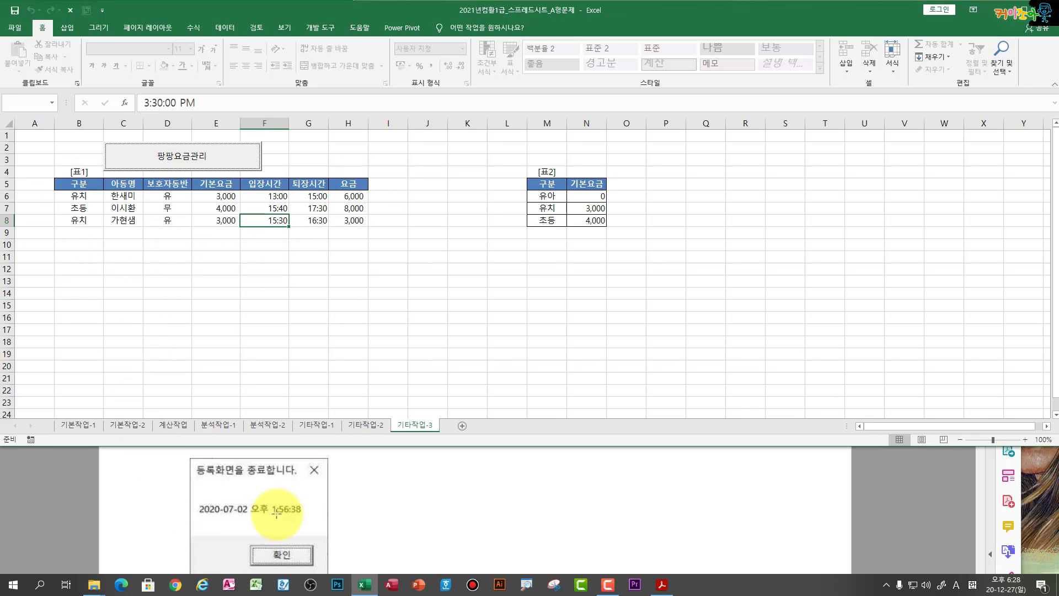
click(216, 220)
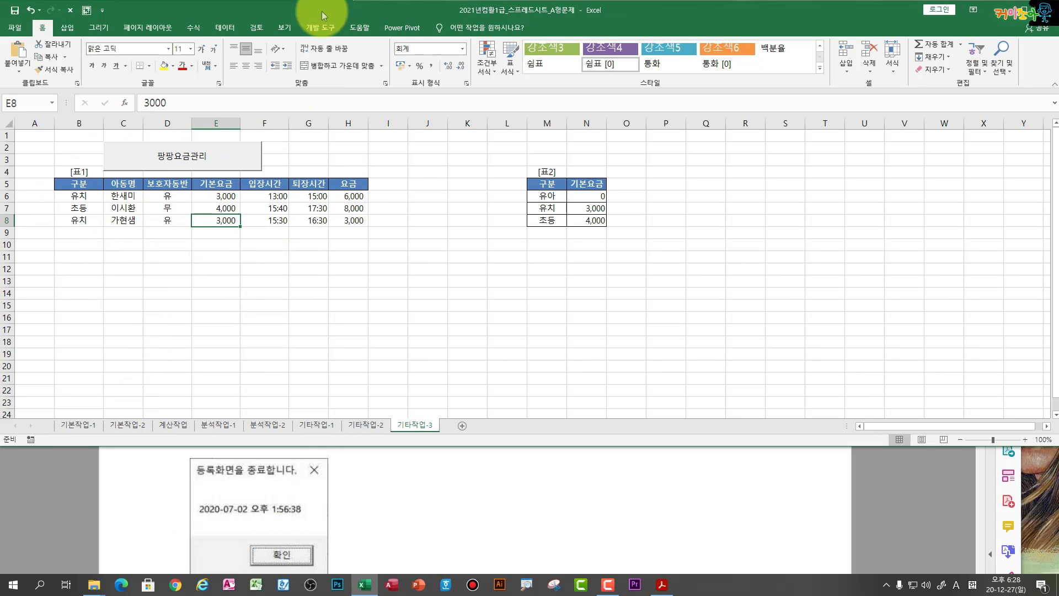
Step: Switch on design mode, open the form's code and remove TimeValue from the txt입장시간 line in cmd등록_Click
click(323, 29)
click(252, 55)
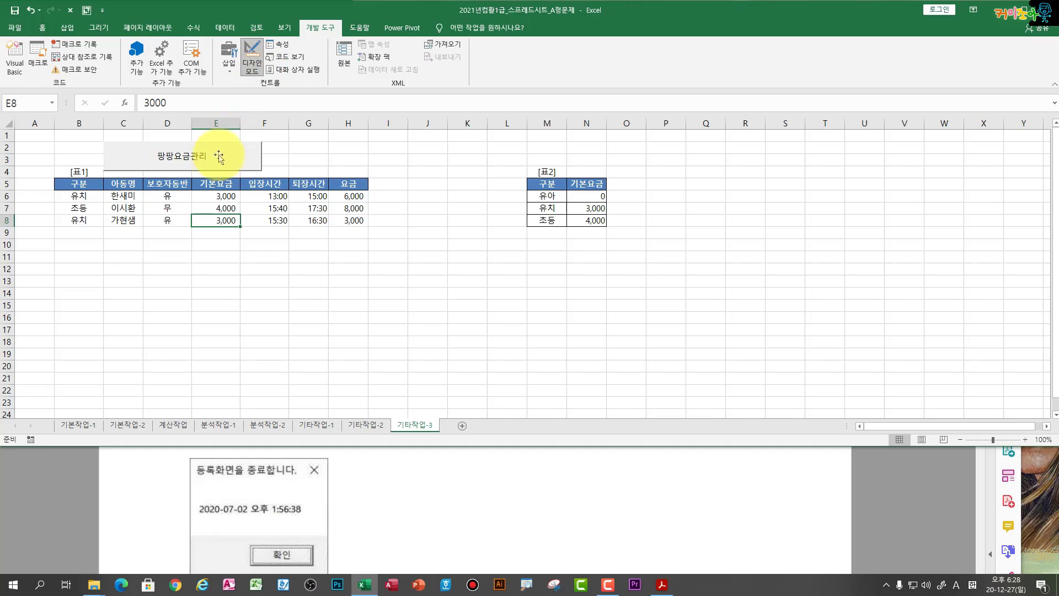
click(217, 160)
double_click(217, 160)
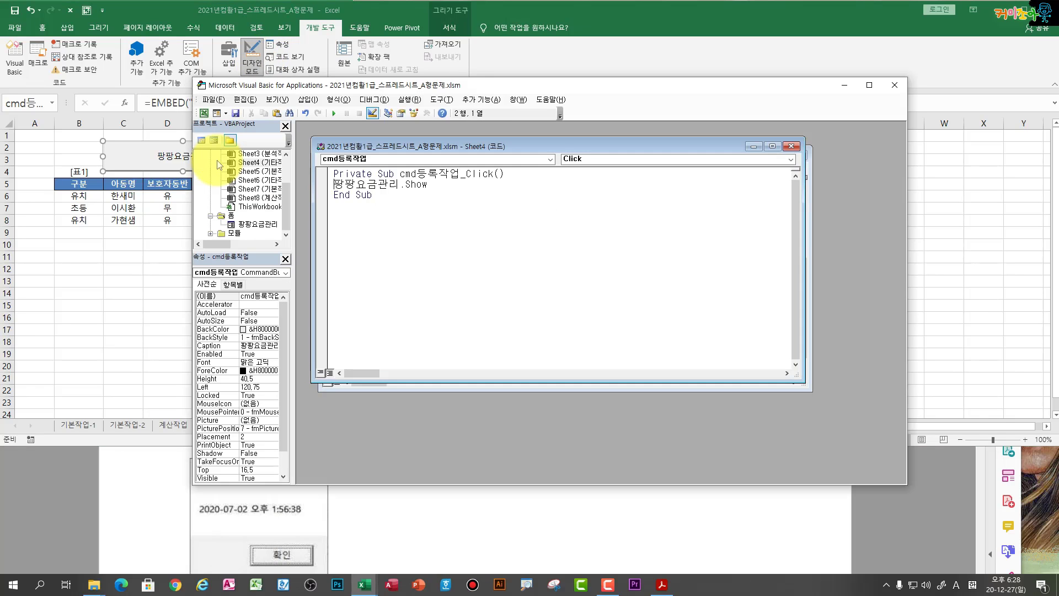
click(403, 156)
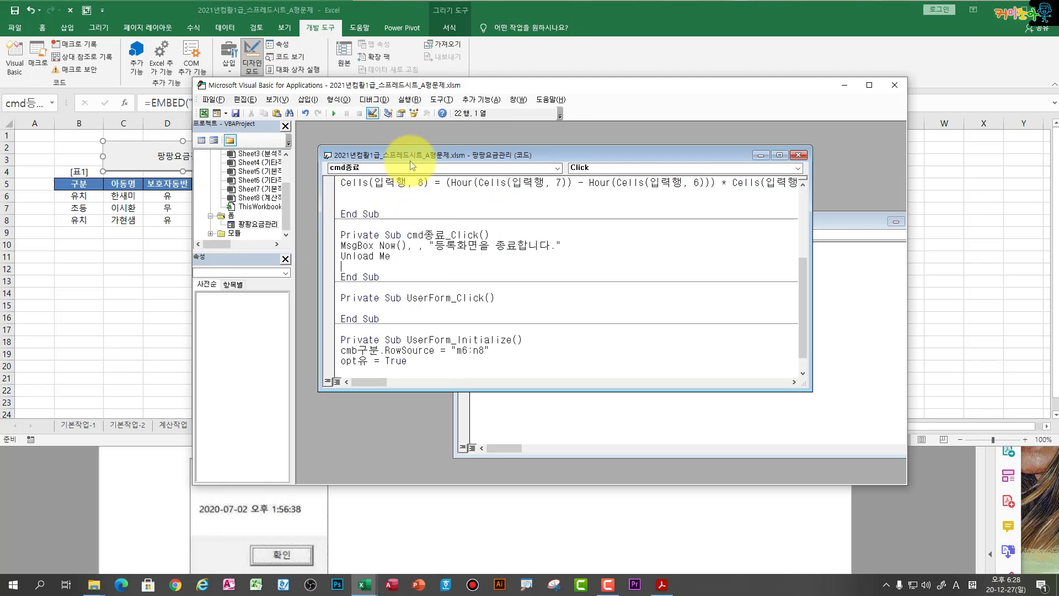
scroll(423, 320, up, 4)
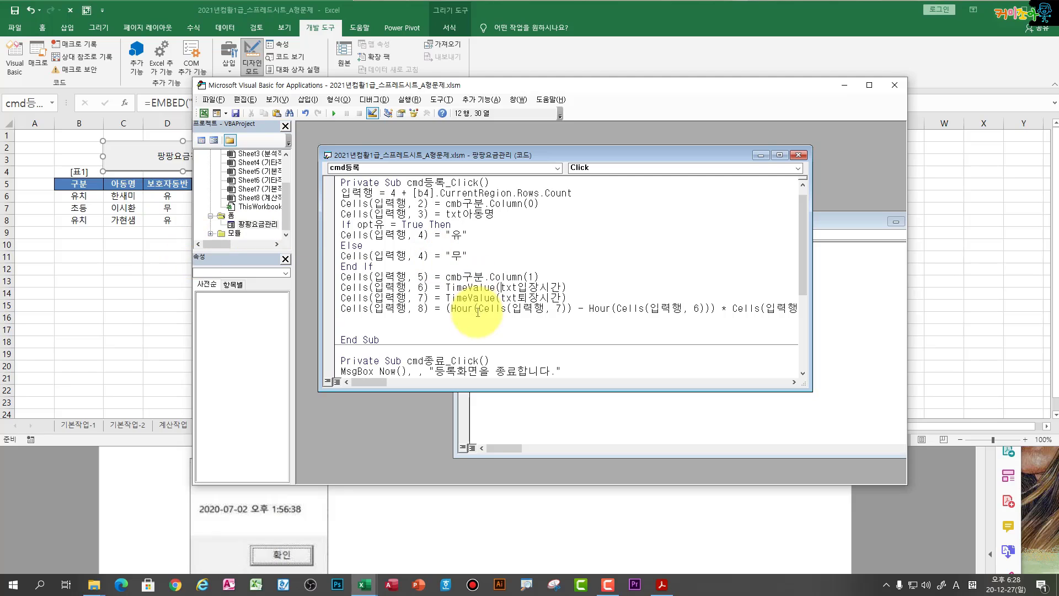
drag(501, 288, 447, 288)
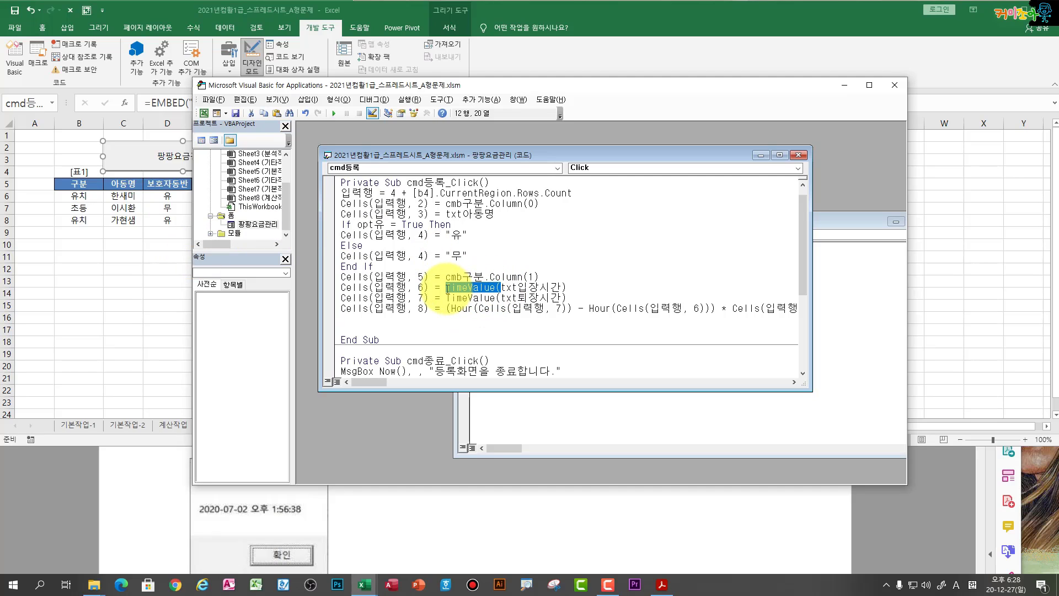
key(Delete)
click(522, 286)
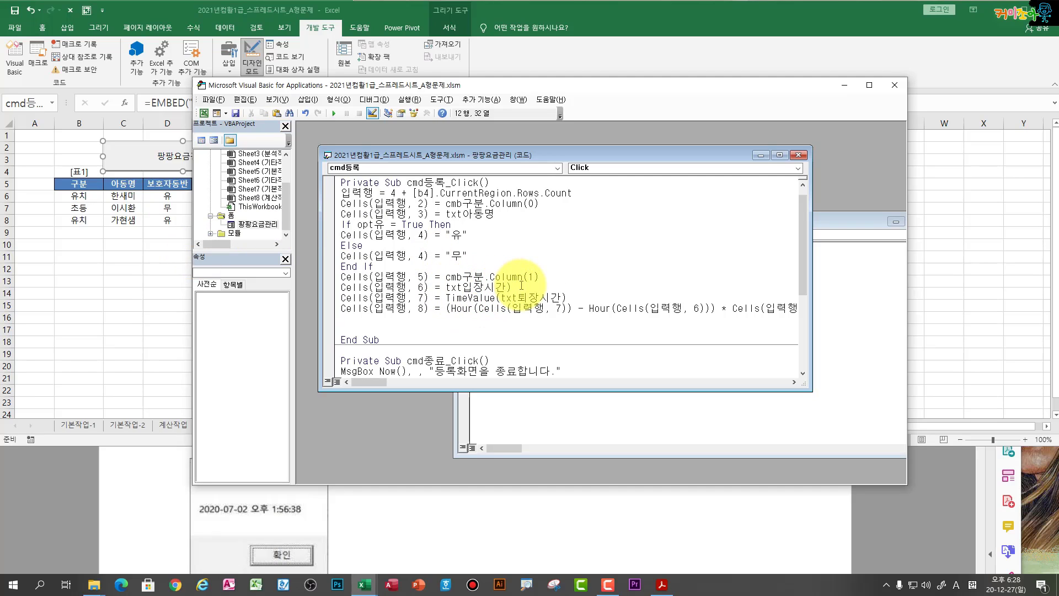
Step: Remove TimeValue from the txt퇴장시간 line in cmd등록_Click and close the Visual Basic editor
drag(501, 297, 447, 301)
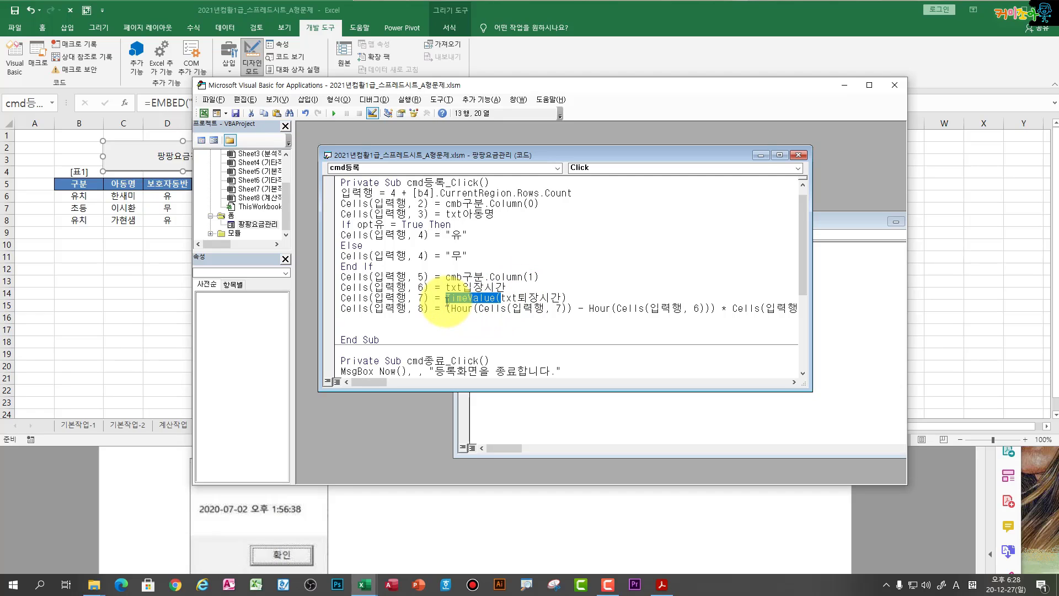
key(Delete)
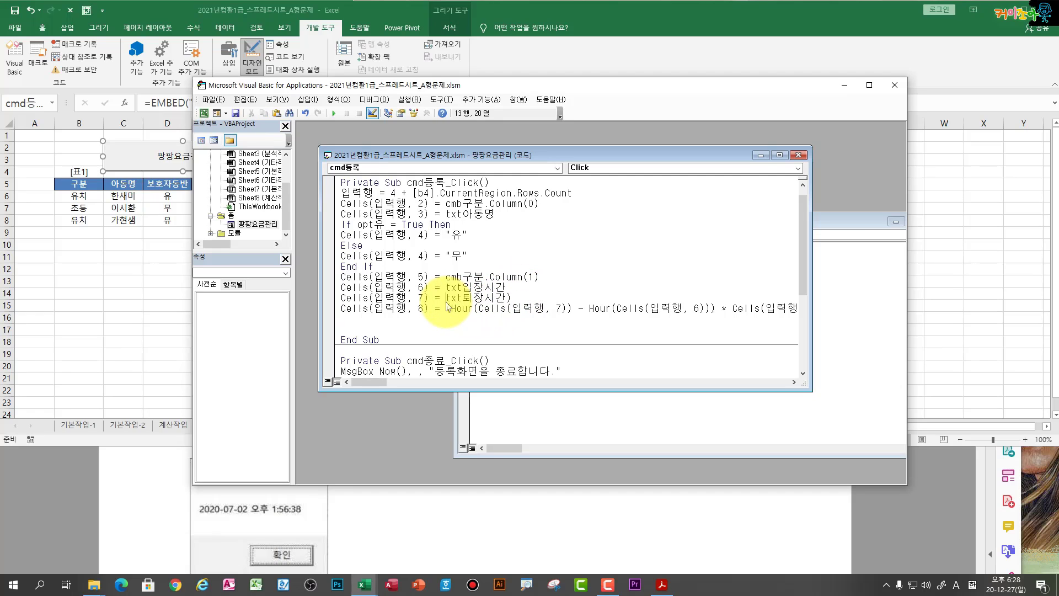
click(522, 298)
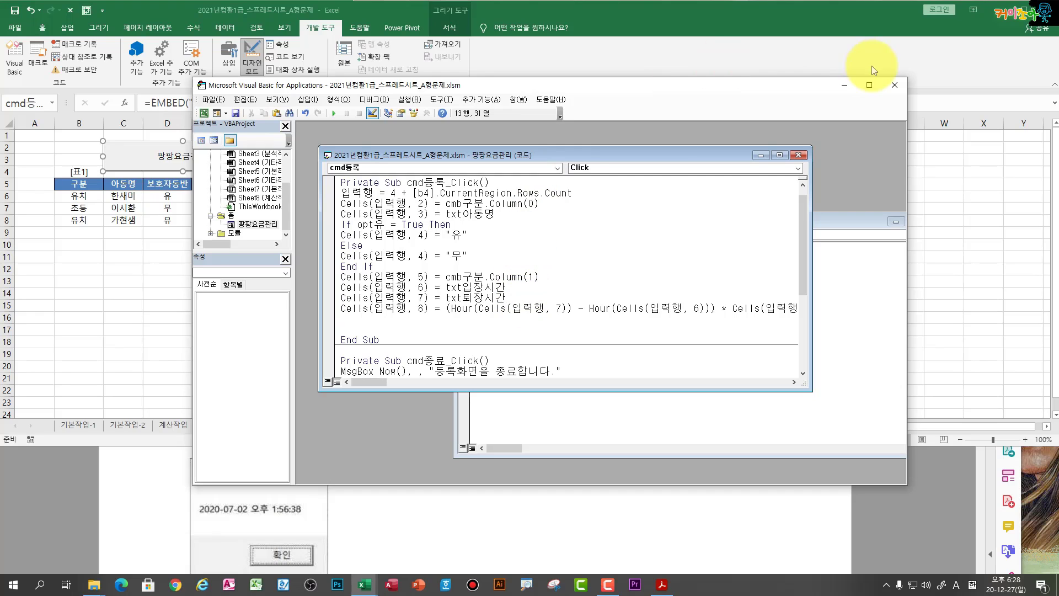
click(894, 85)
Step: With design mode off, register a test 유치 record named fdf with times 16:30 and 18:20, then close the form
click(277, 263)
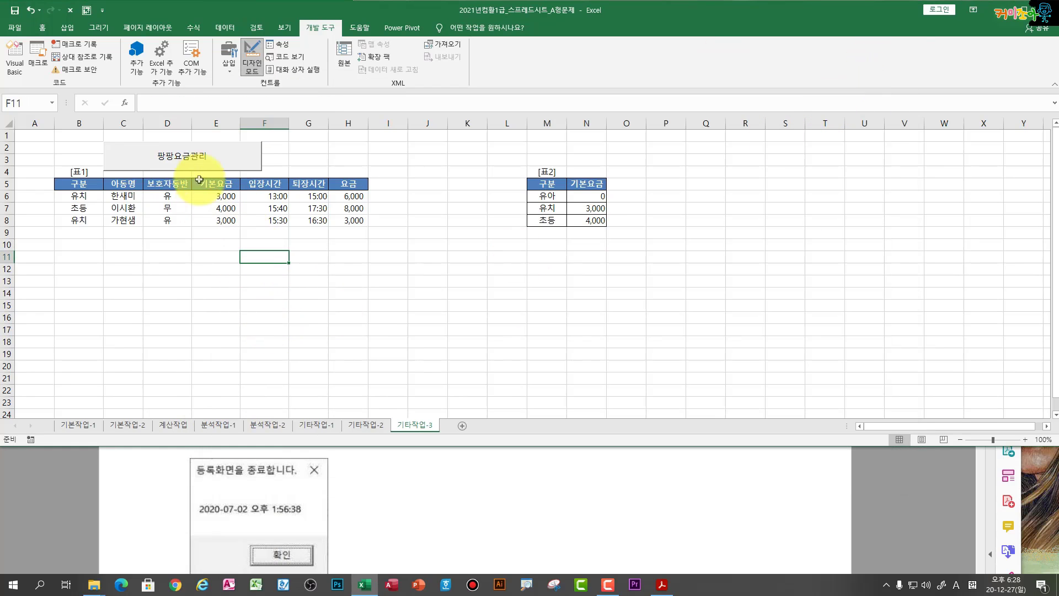
click(252, 58)
click(222, 154)
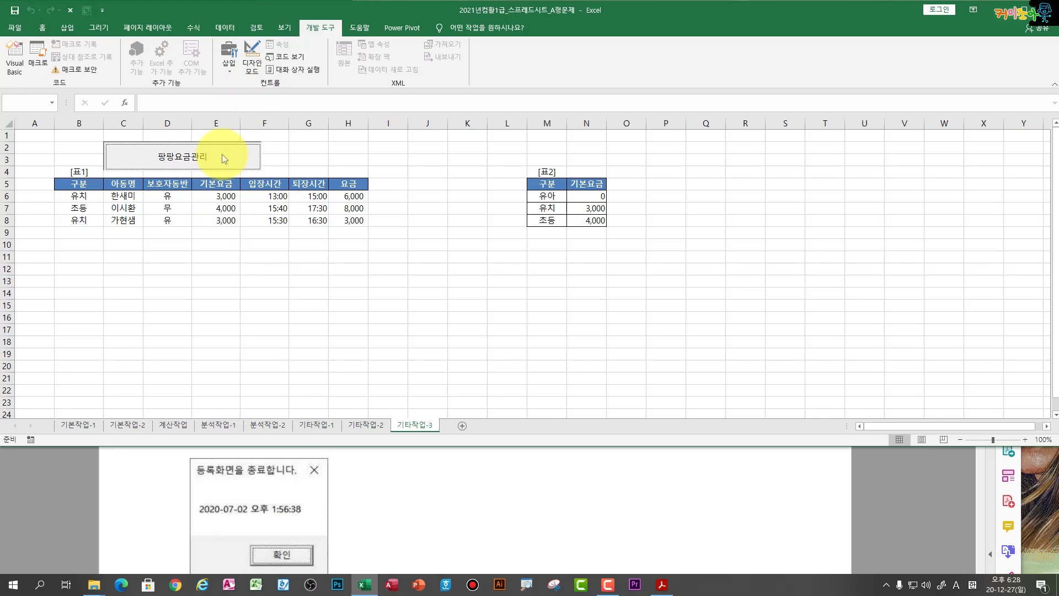
click(628, 167)
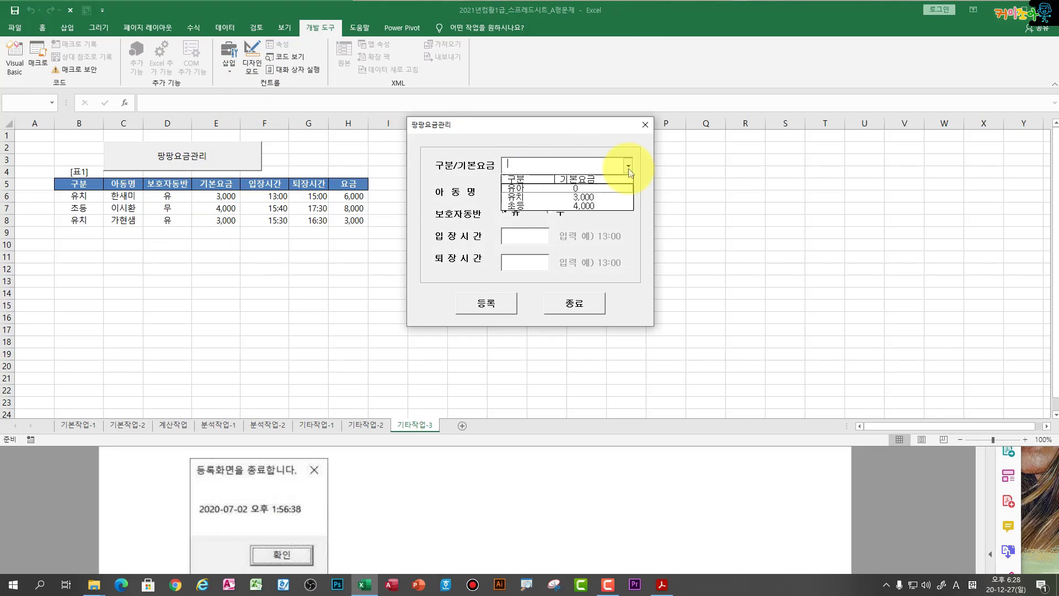
click(599, 198)
click(535, 189)
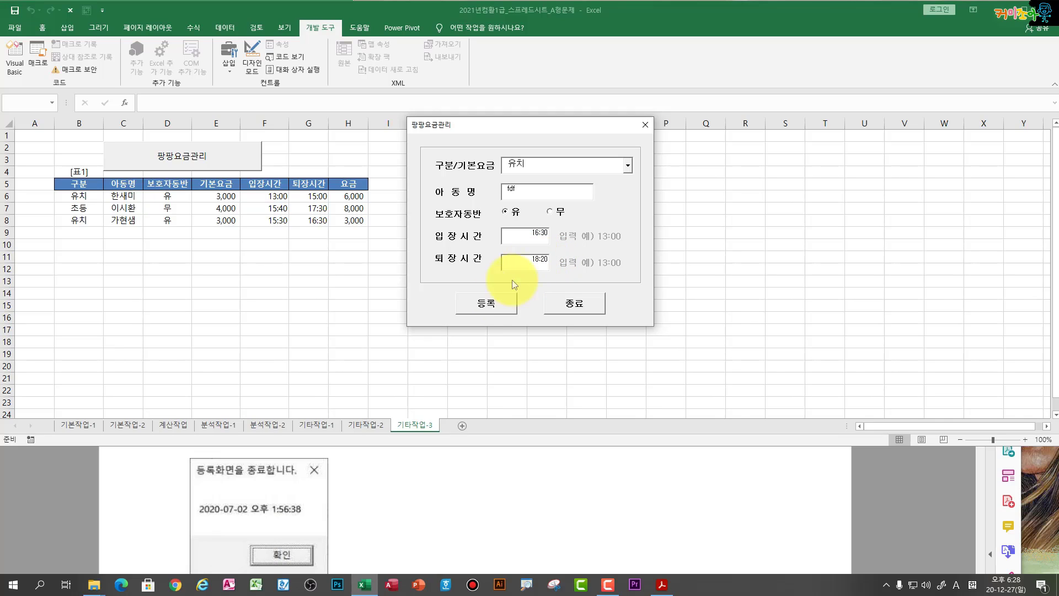
click(478, 313)
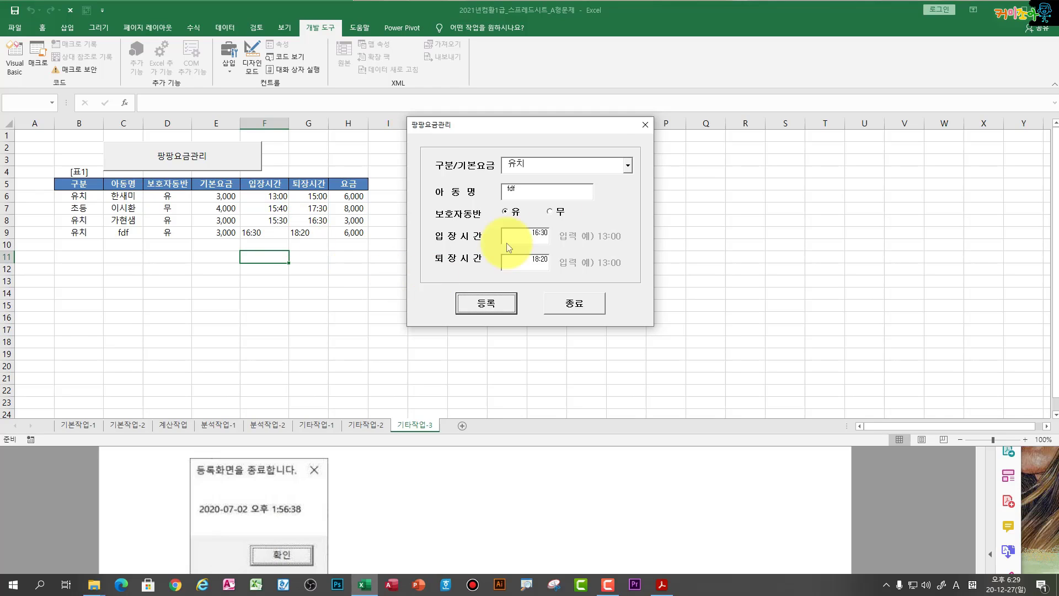
click(646, 124)
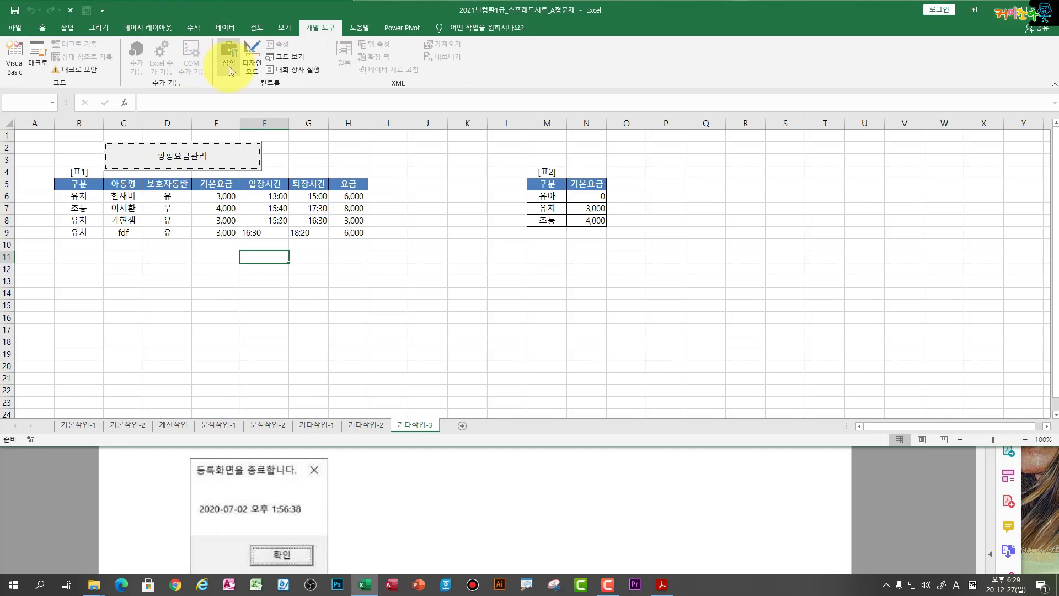
Step: Return to the form's code in design mode and wrap txt입장시간 in TimeValue() again in cmd등록_Click
click(252, 60)
double_click(219, 160)
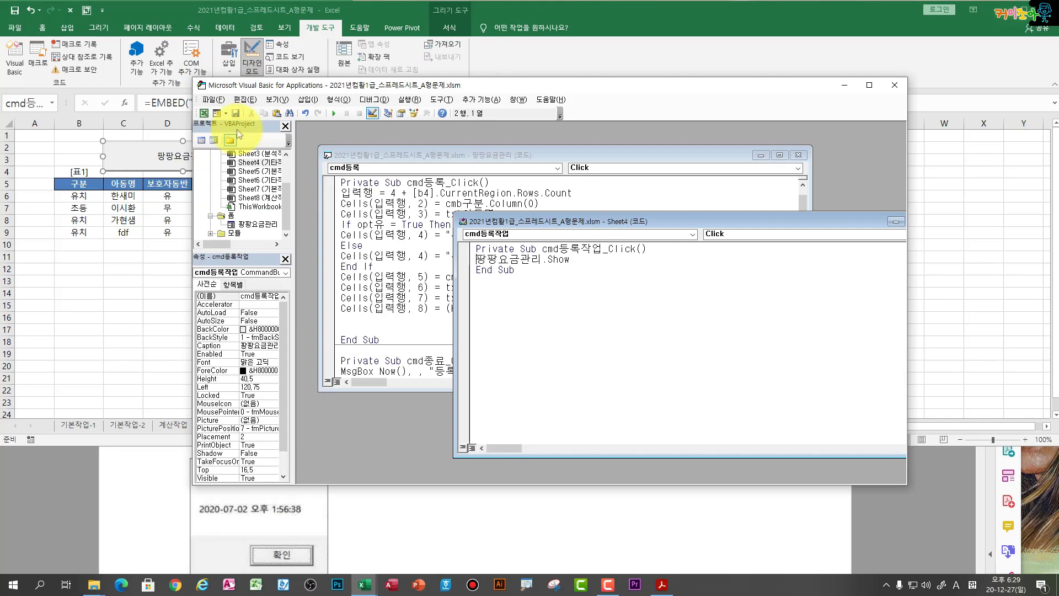
click(439, 257)
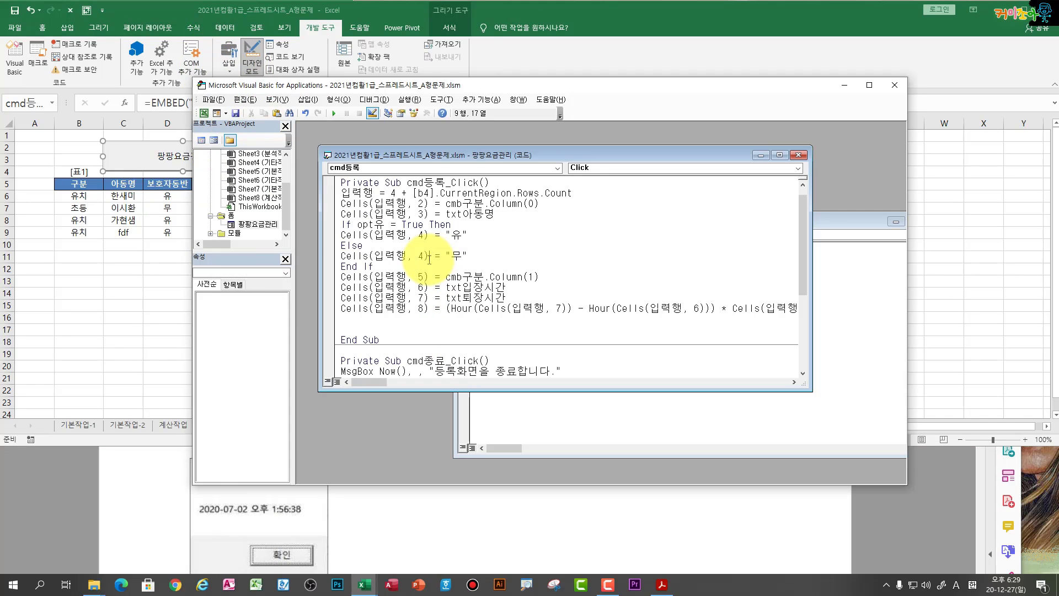
click(447, 288)
text(timeval)
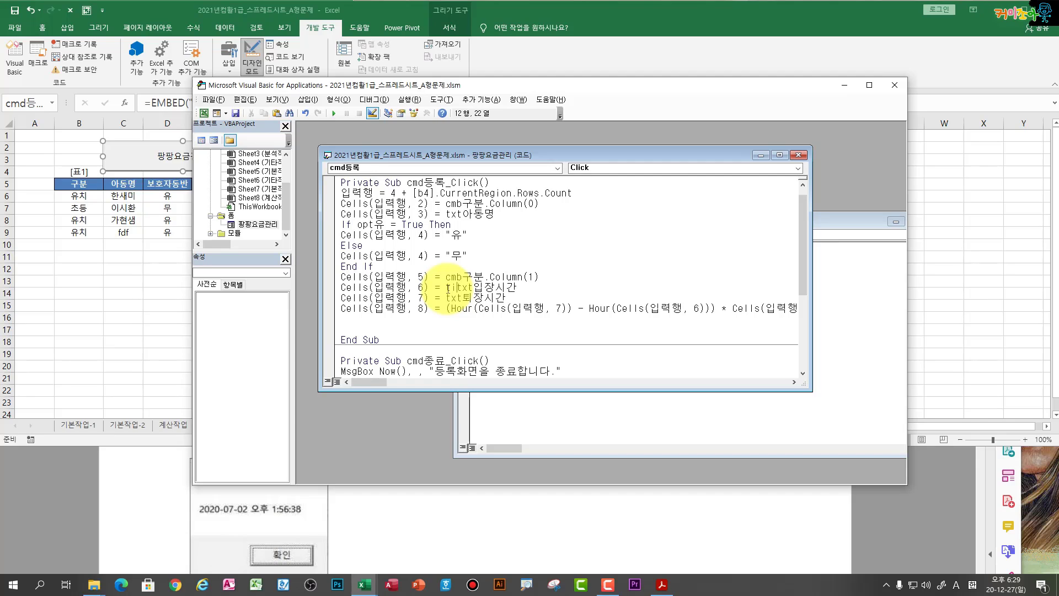
text(ue()
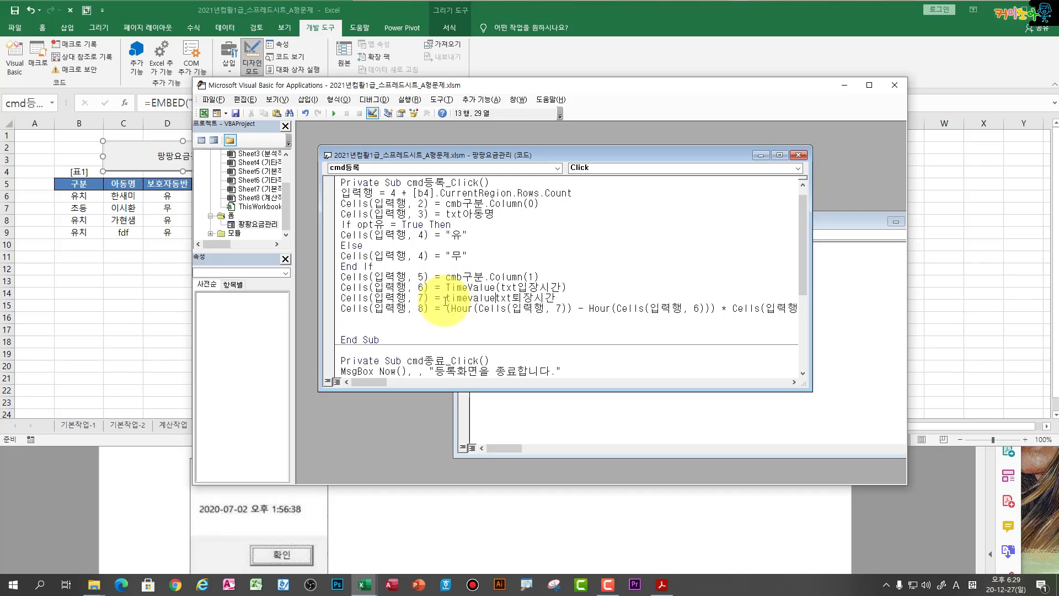
Step: Wrap txt퇴장시간 in TimeValue() again in cmd등록_Click and close the Visual Basic editor
text(()
click(576, 298)
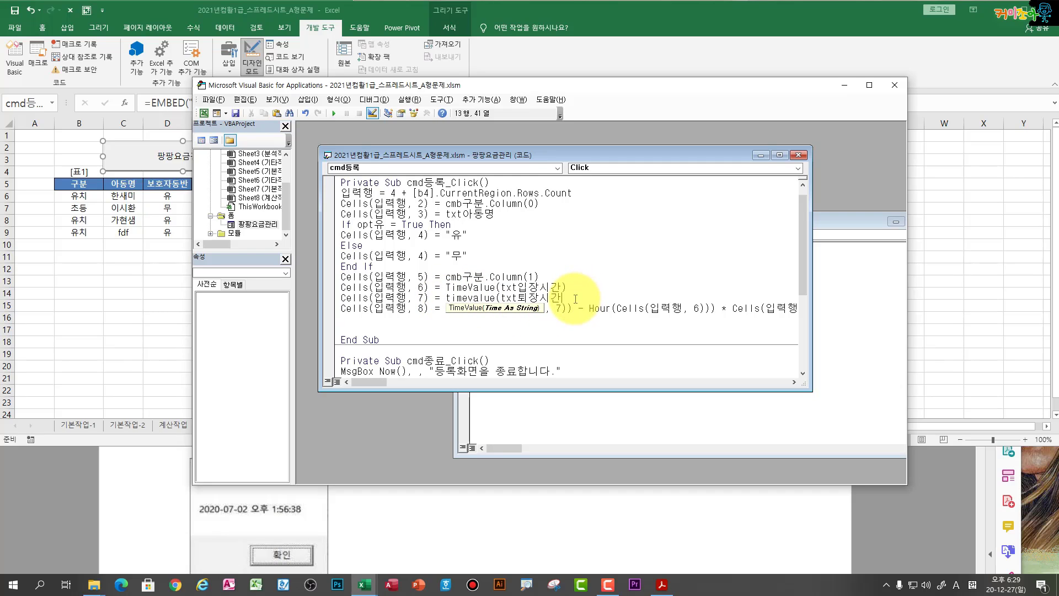
text())
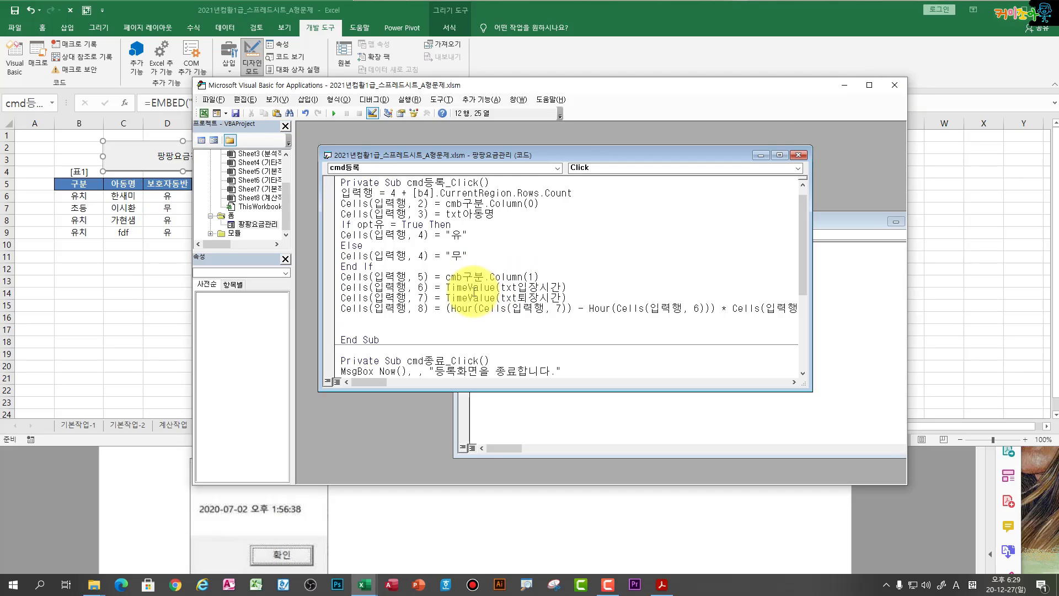
click(895, 85)
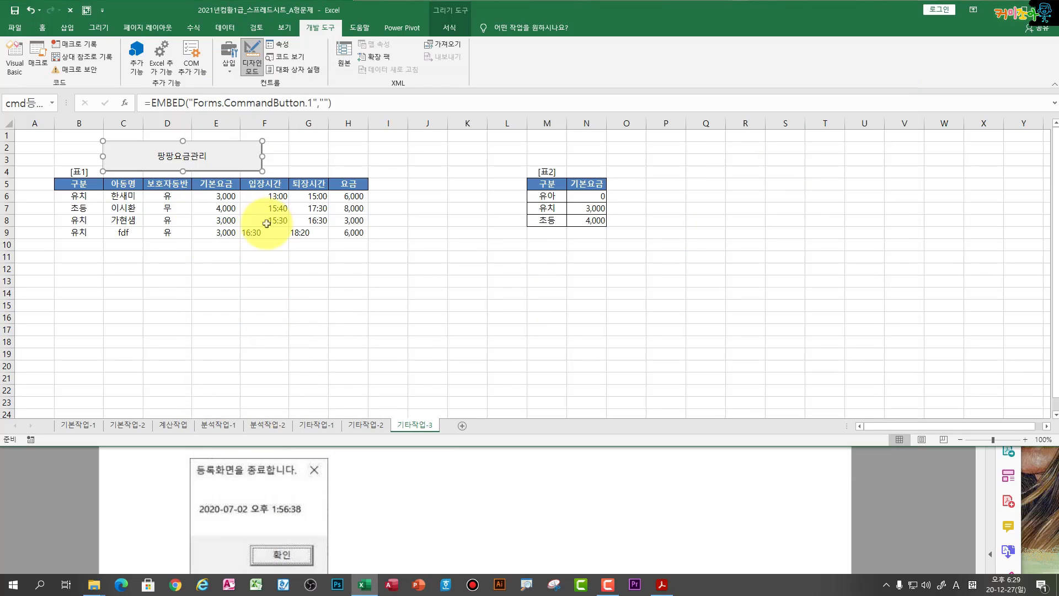
Step: Clear the fdf test record from row 9 of [표1] and turn off design mode
drag(72, 233, 373, 232)
key(Delete)
click(256, 343)
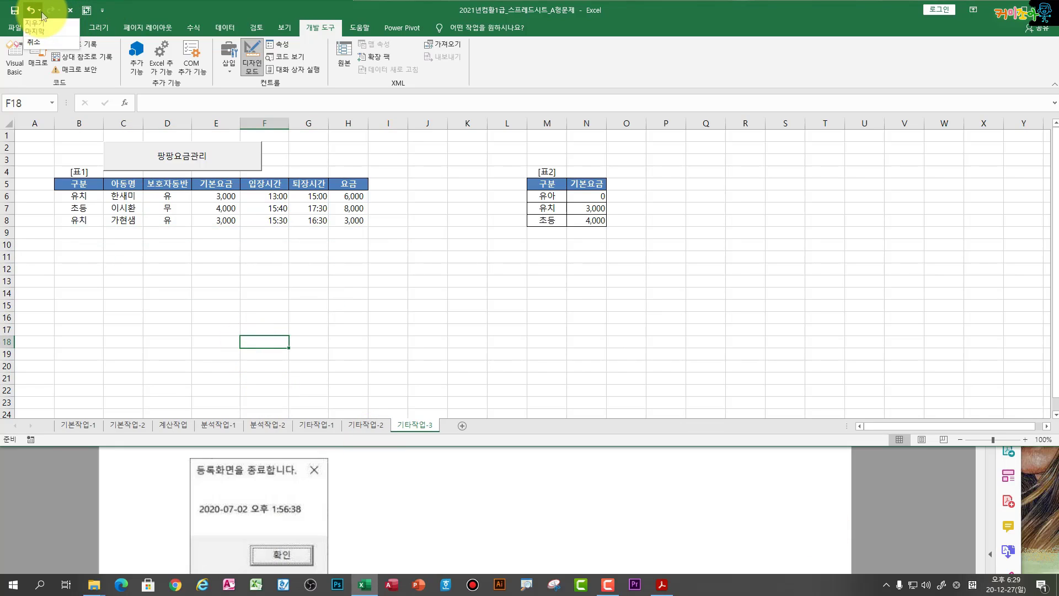
click(284, 273)
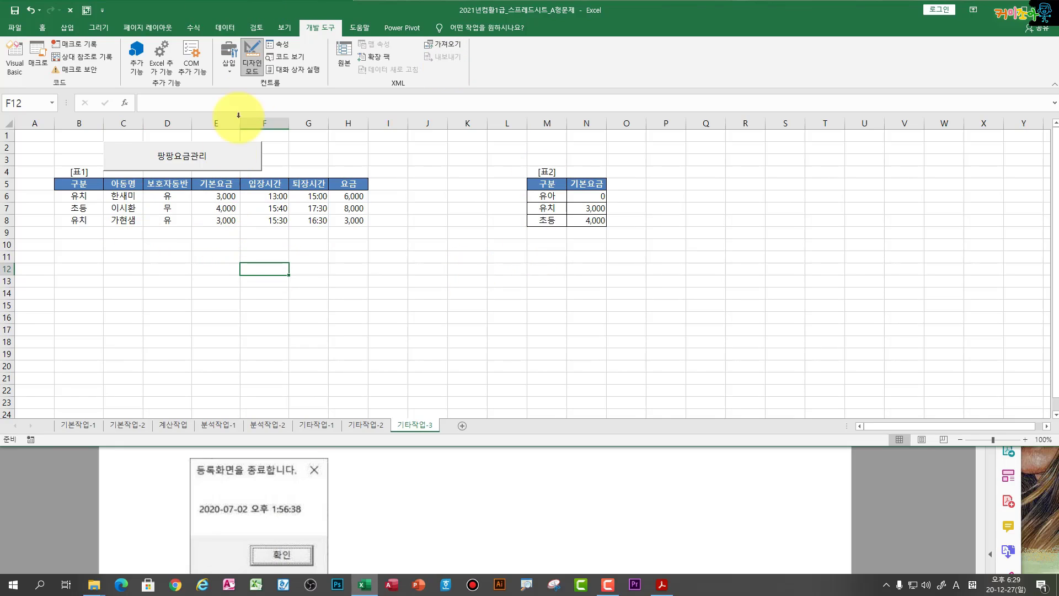
click(252, 62)
Step: Check how the last record's 입장시간 value in [표1] is stored, comparing it with the empty cells below
click(258, 249)
click(262, 232)
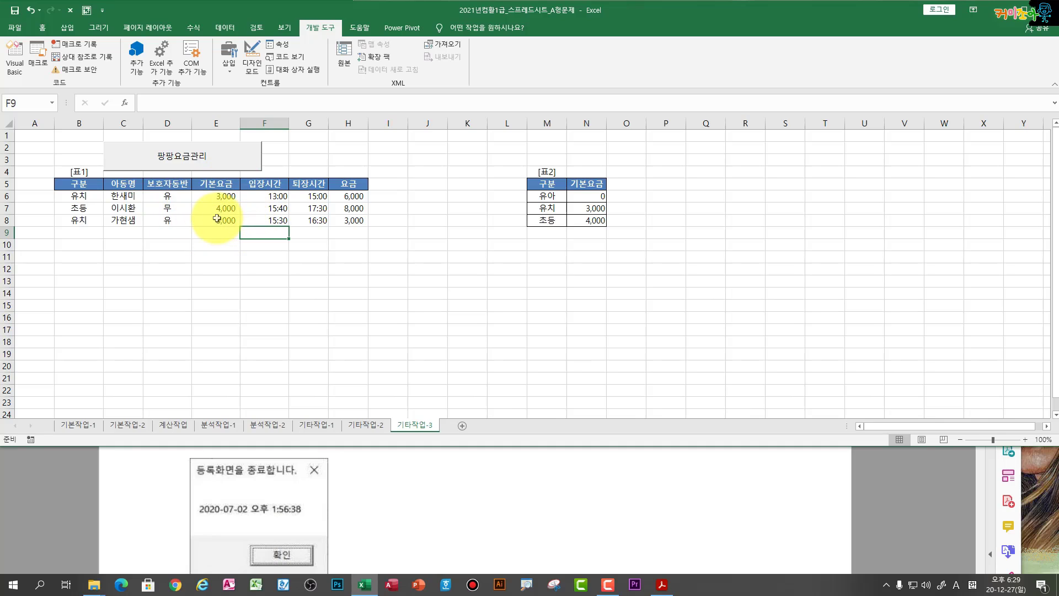
click(278, 221)
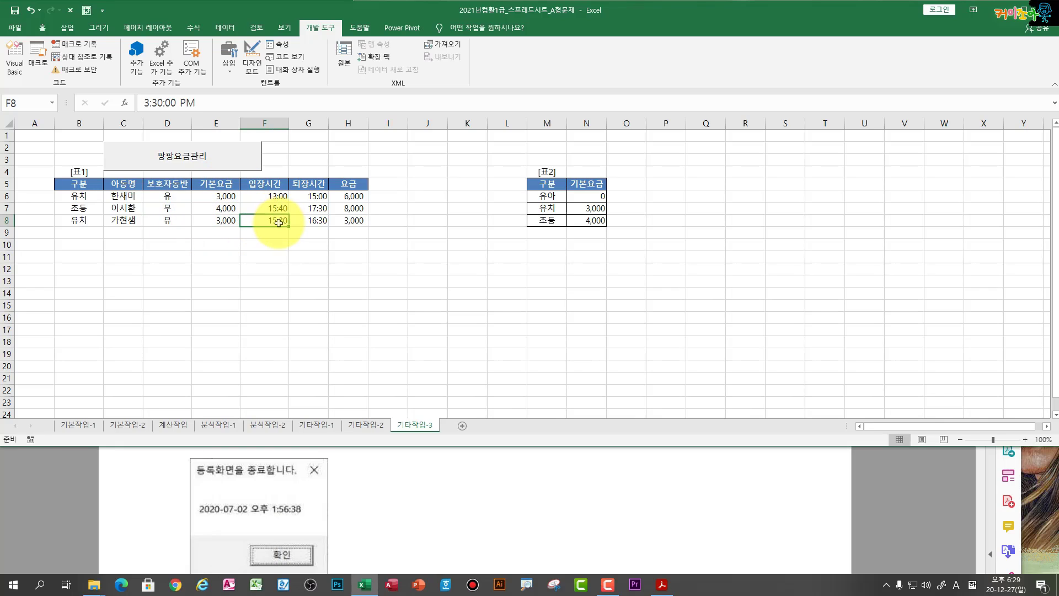
click(218, 221)
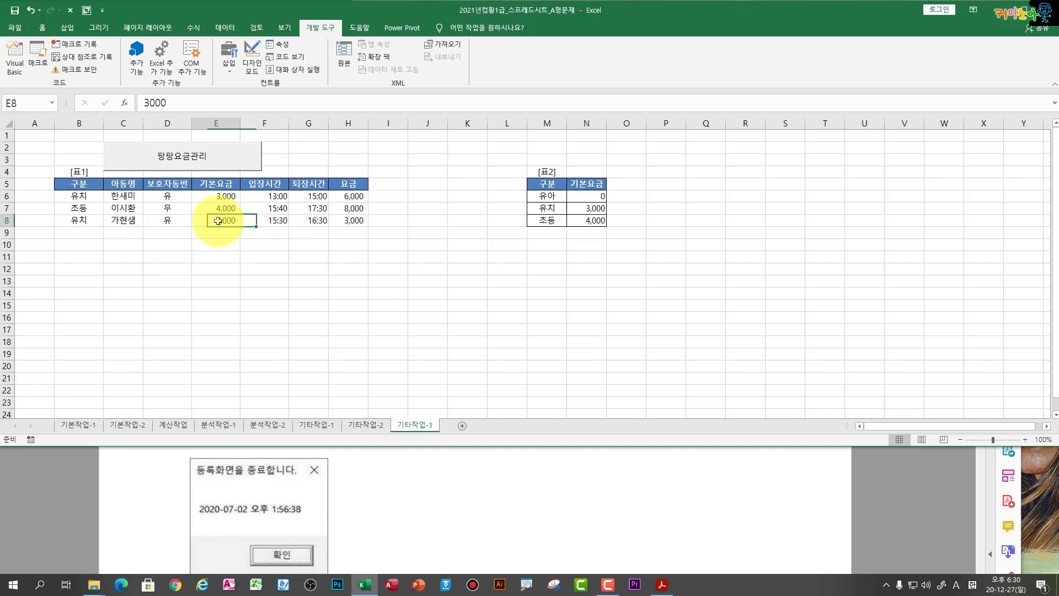
click(357, 530)
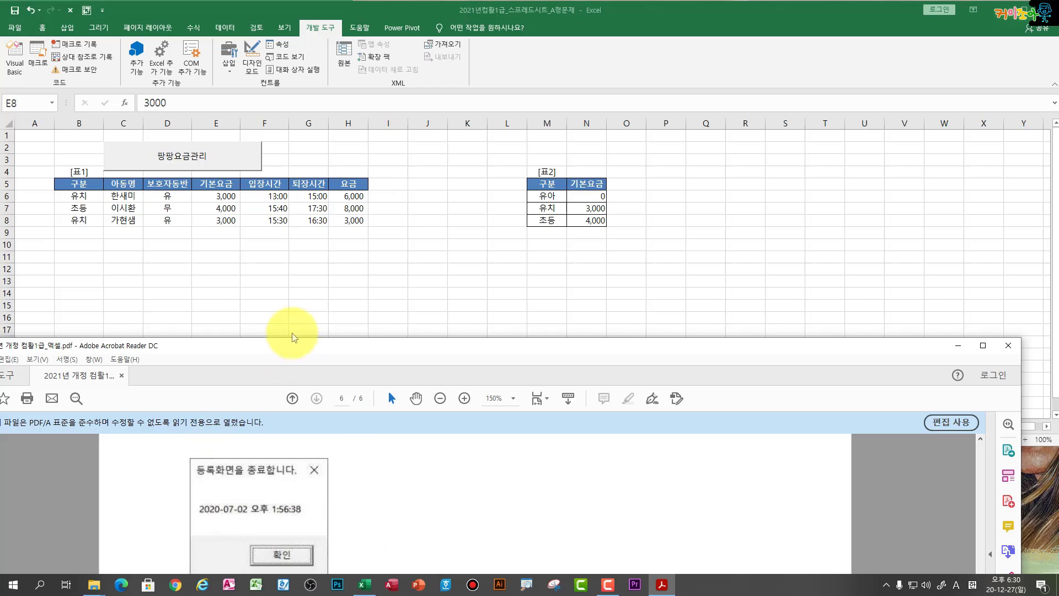
click(228, 242)
click(267, 242)
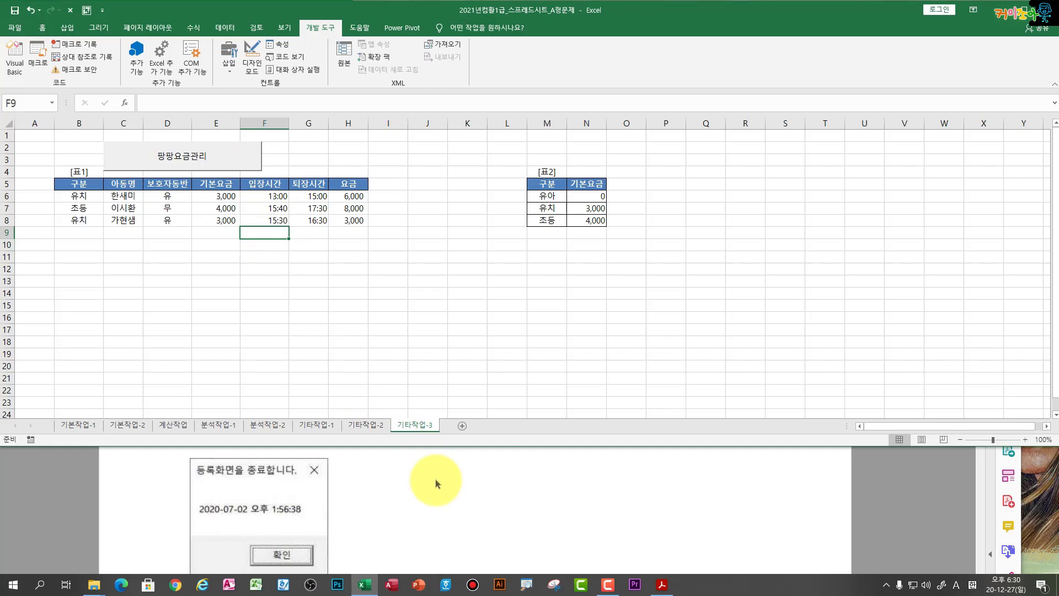
click(445, 501)
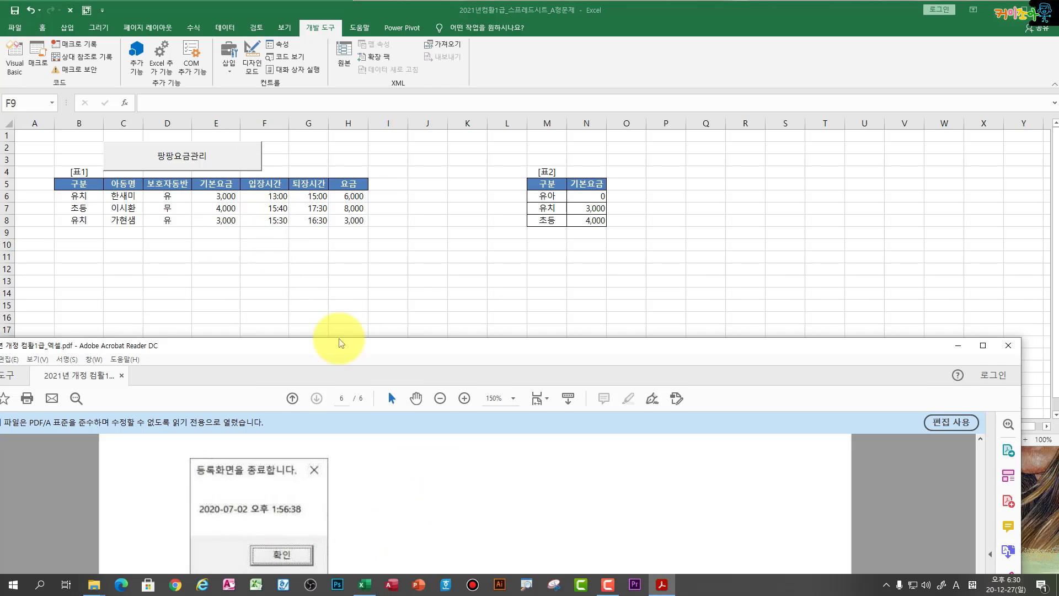
drag(339, 340, 343, 270)
click(154, 227)
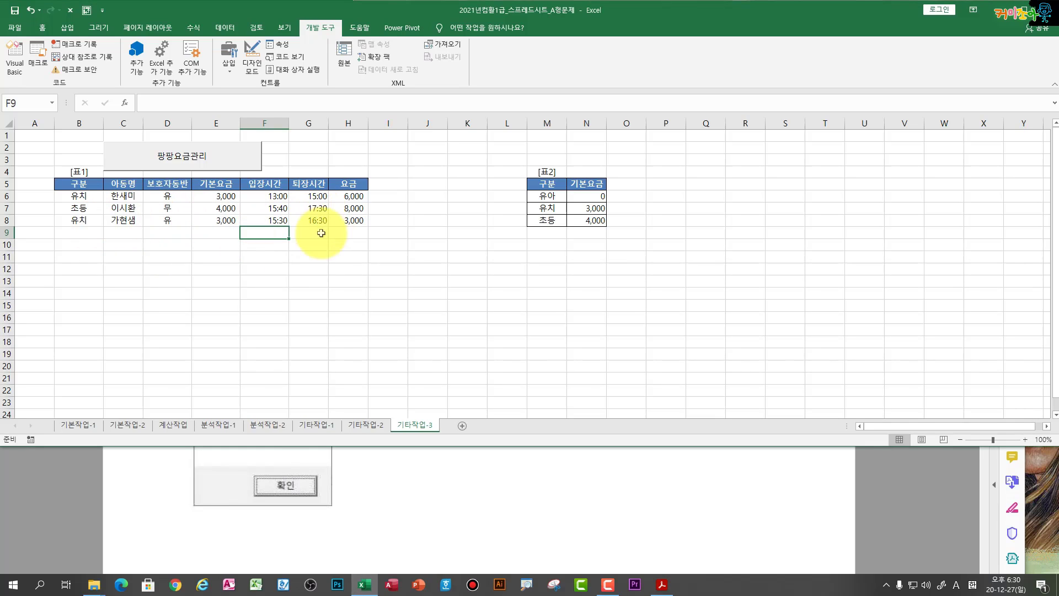
click(454, 492)
click(339, 228)
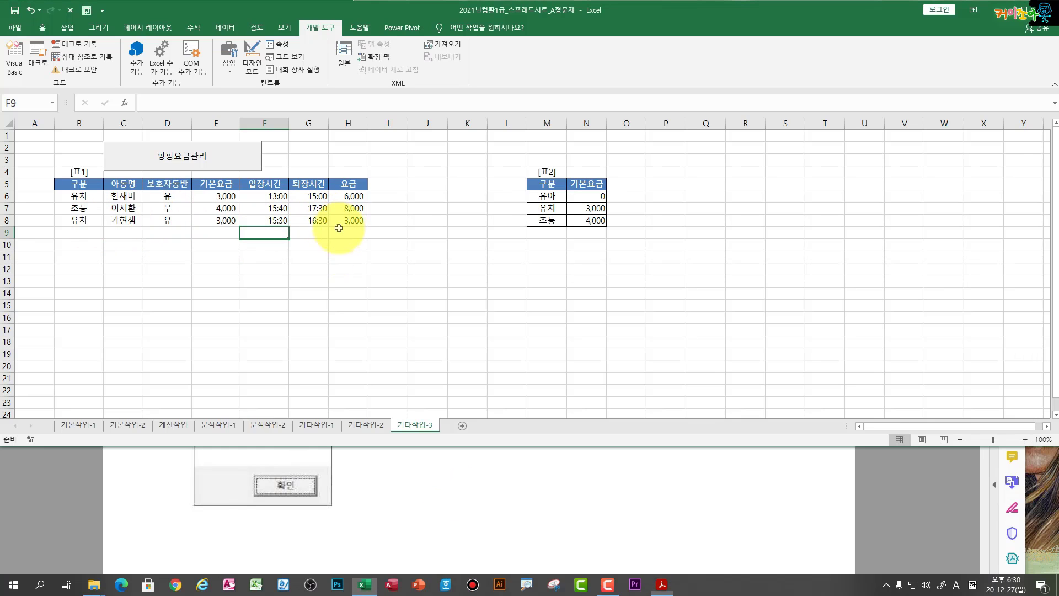
Step: Open the 계산작업 sheet and examine how [표1]'s 코드 and 구분-성별 columns relate to the 구분 and 성별 entries in [표2]
click(173, 424)
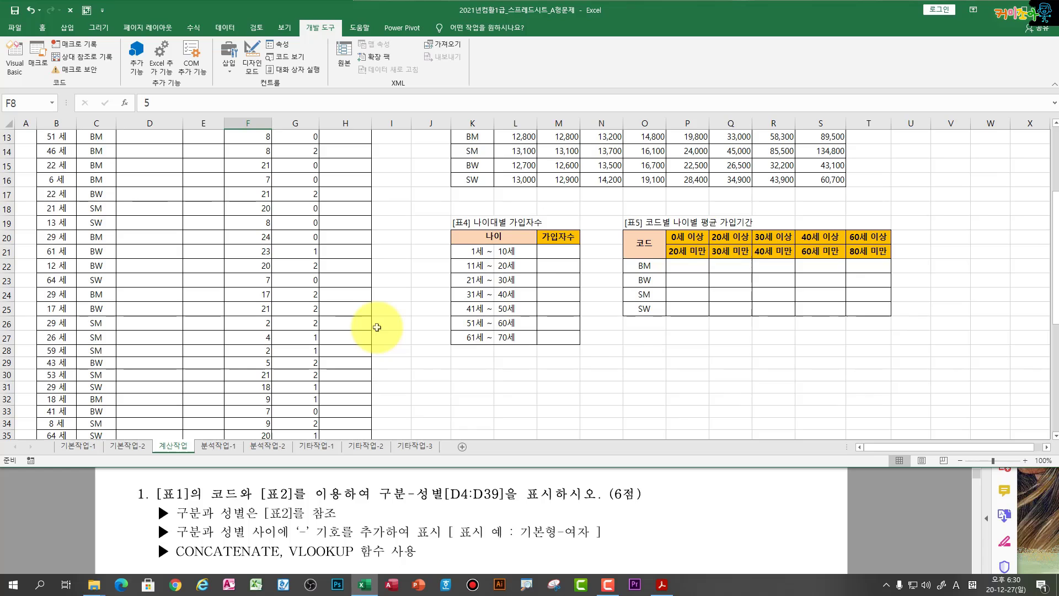
scroll(377, 328, up, 4)
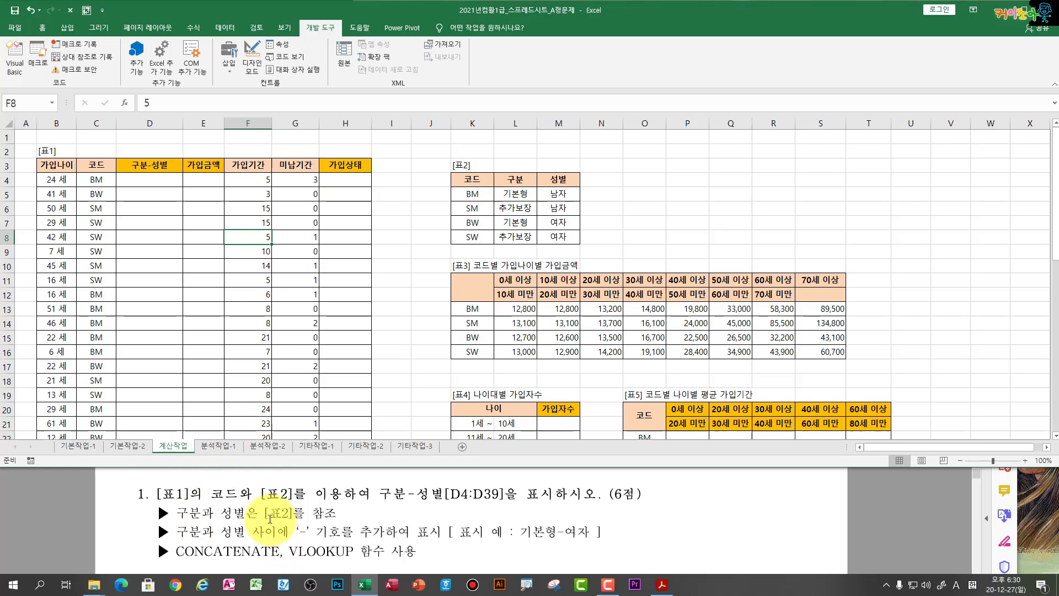
drag(474, 195, 554, 238)
click(145, 180)
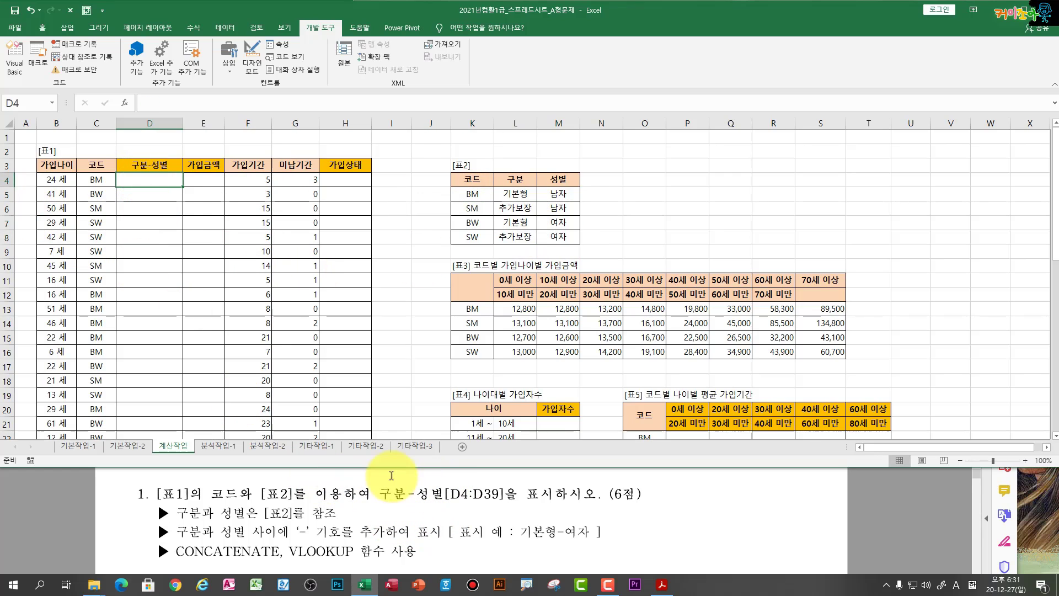
click(516, 194)
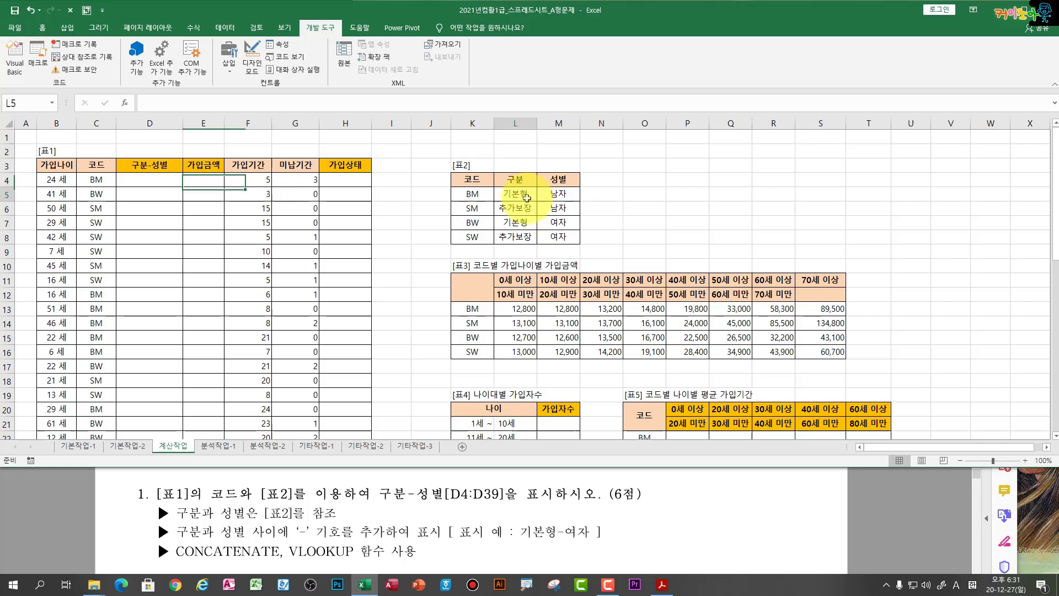
click(558, 193)
click(175, 181)
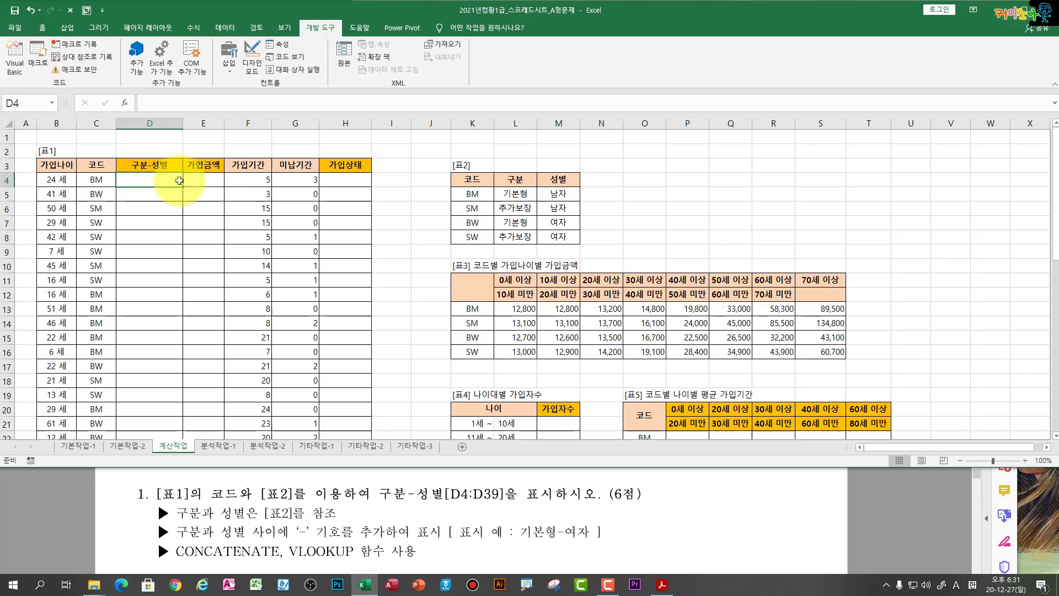
click(94, 179)
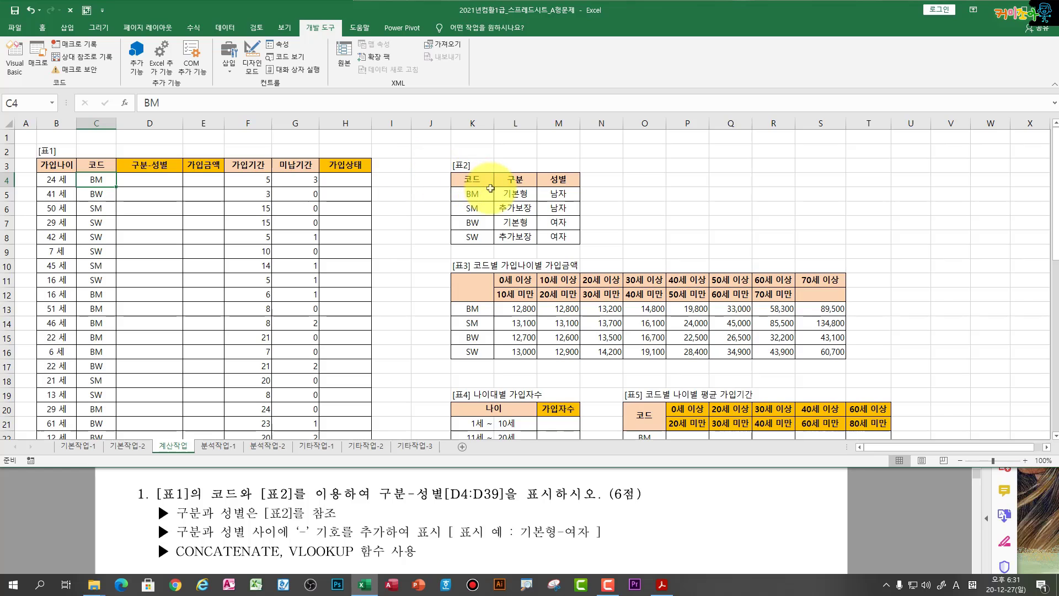
Step: Start a VLOOKUP formula in D4 that looks up C4 in the absolute [표2] range $K$5:$M$8
click(167, 177)
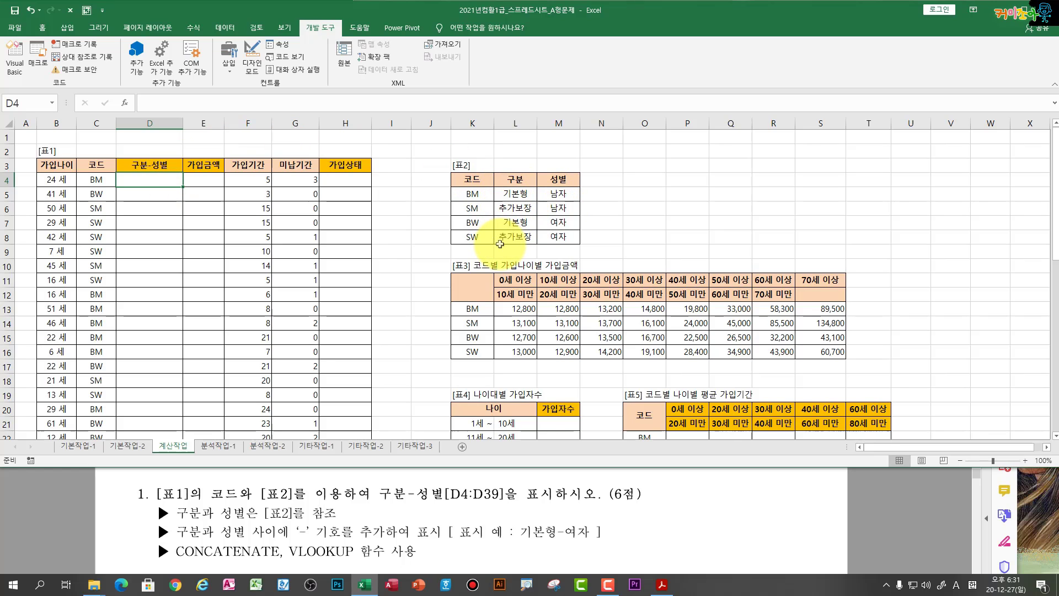
text(=v)
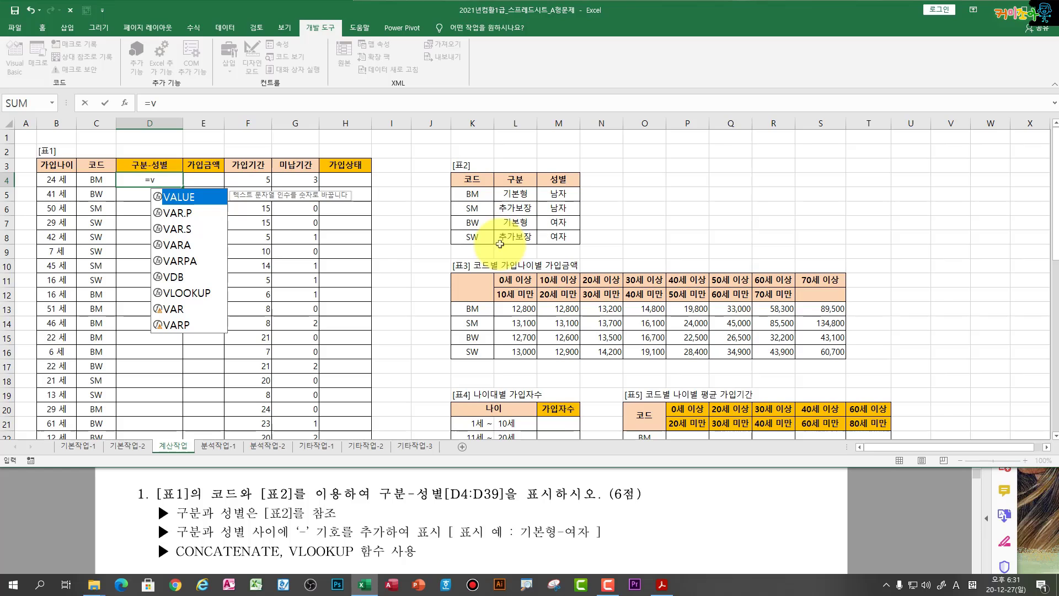
text(l)
key(Tab)
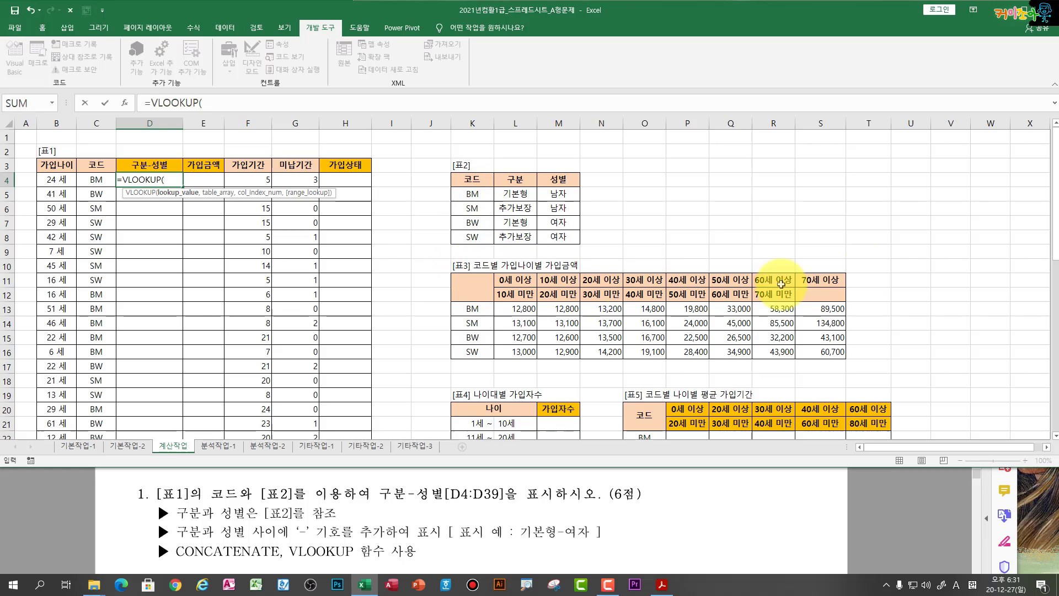
click(94, 183)
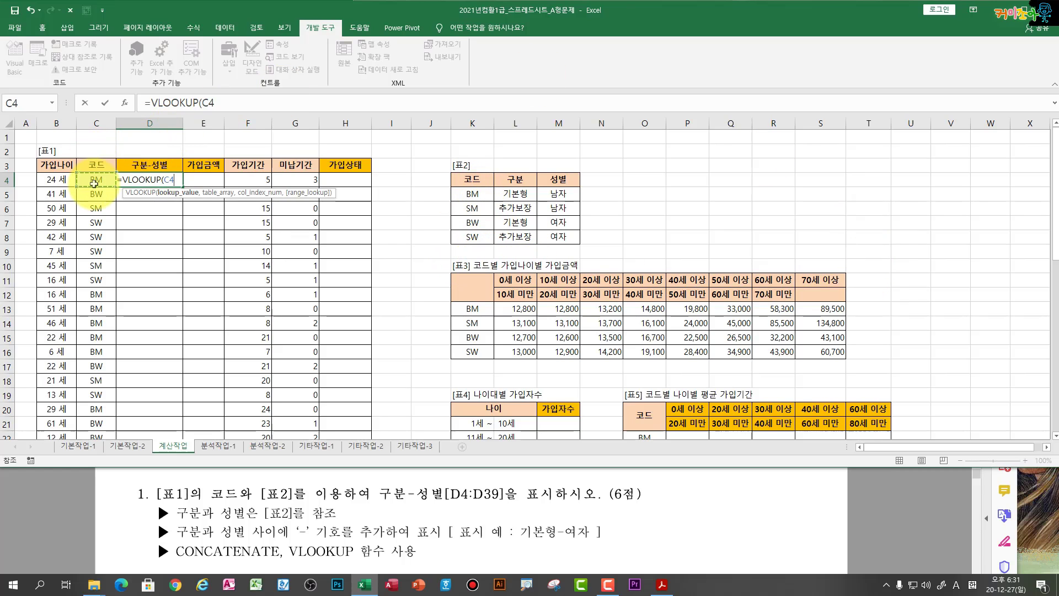
text(,)
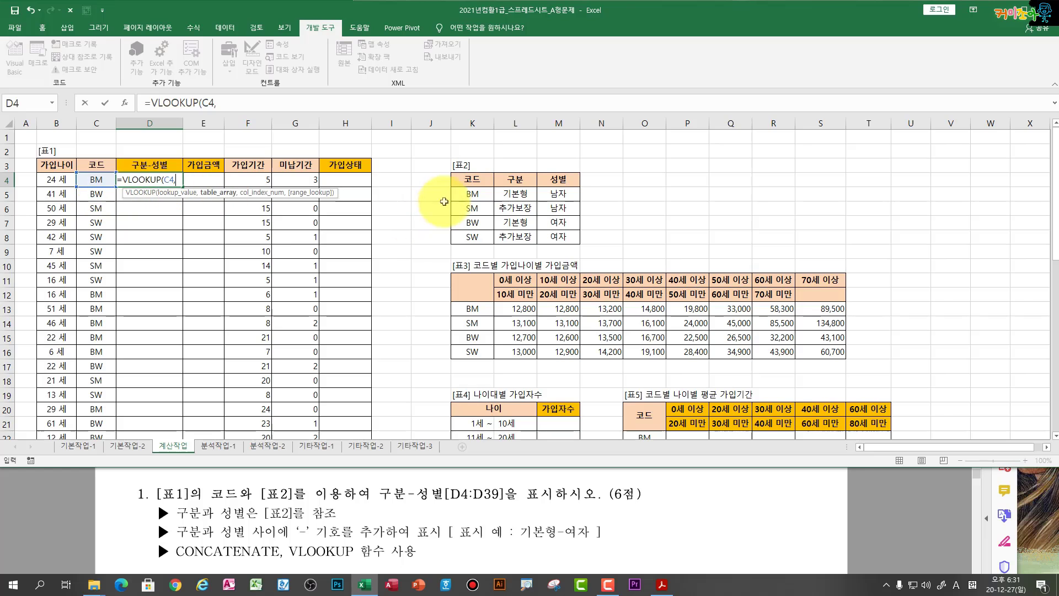
drag(461, 196, 537, 214)
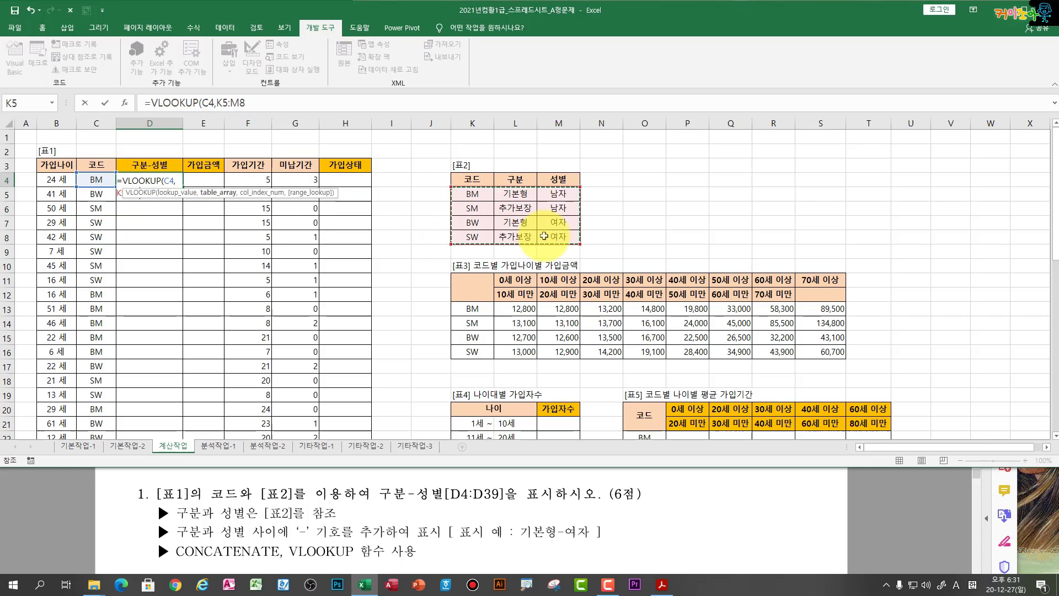
drag(544, 237, 544, 236)
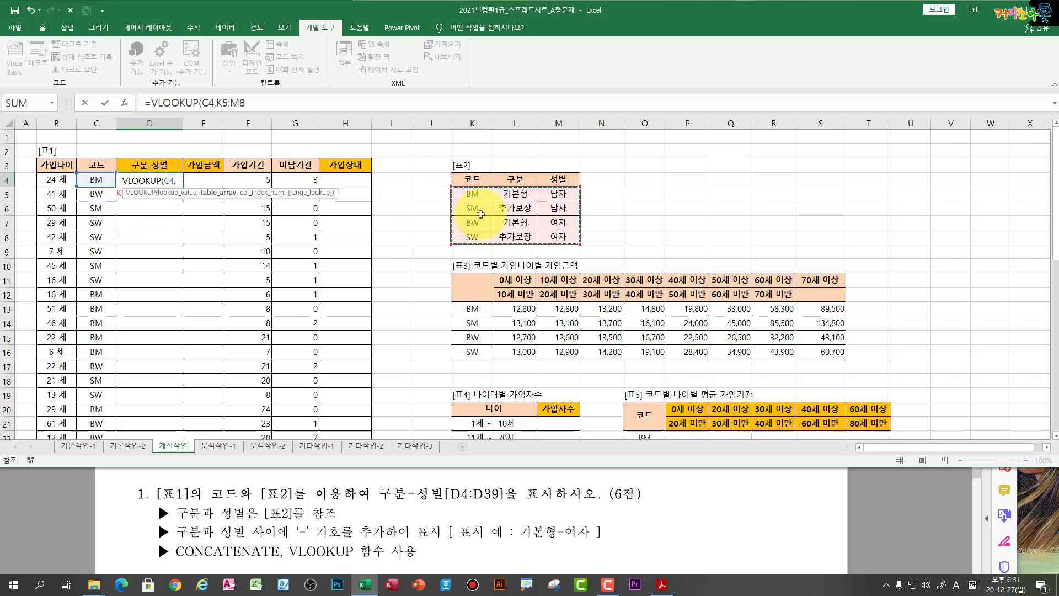
key(F4)
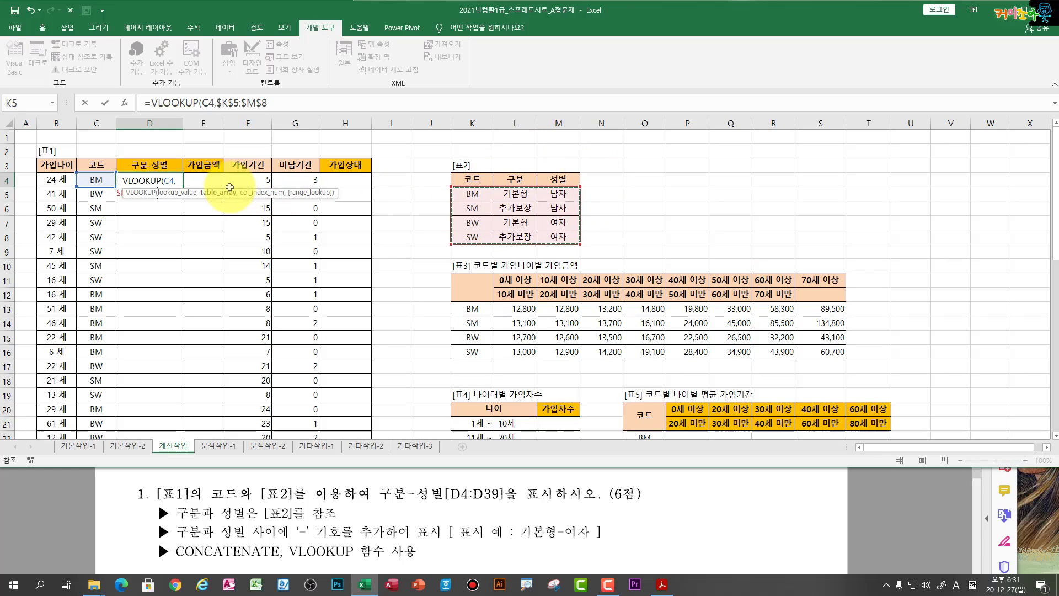
Step: Complete D4's VLOOKUP with column index 2 and exact match 0, and enter the formula
text(,2)
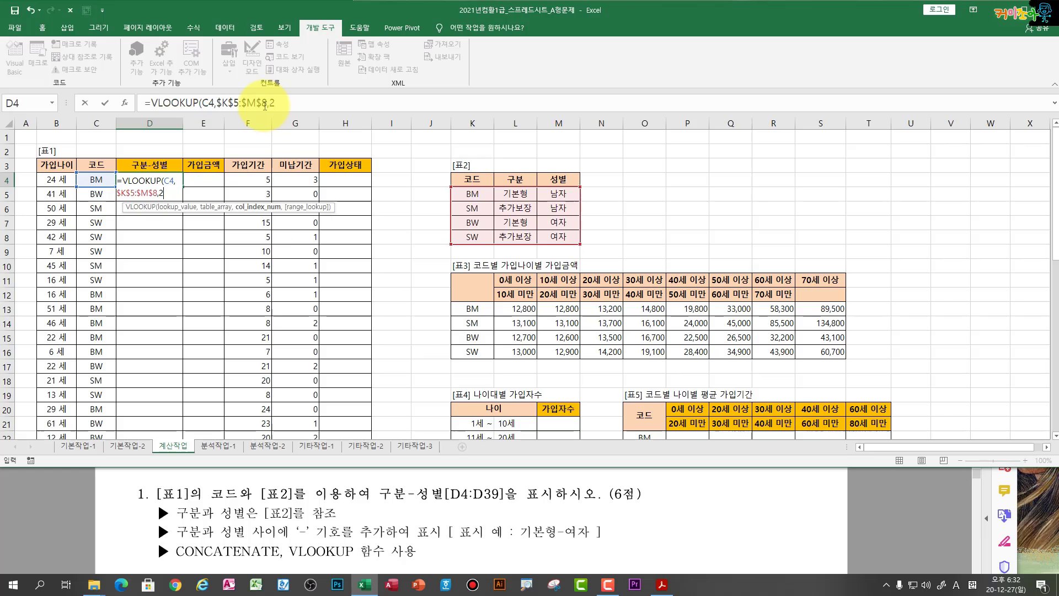
text(,)
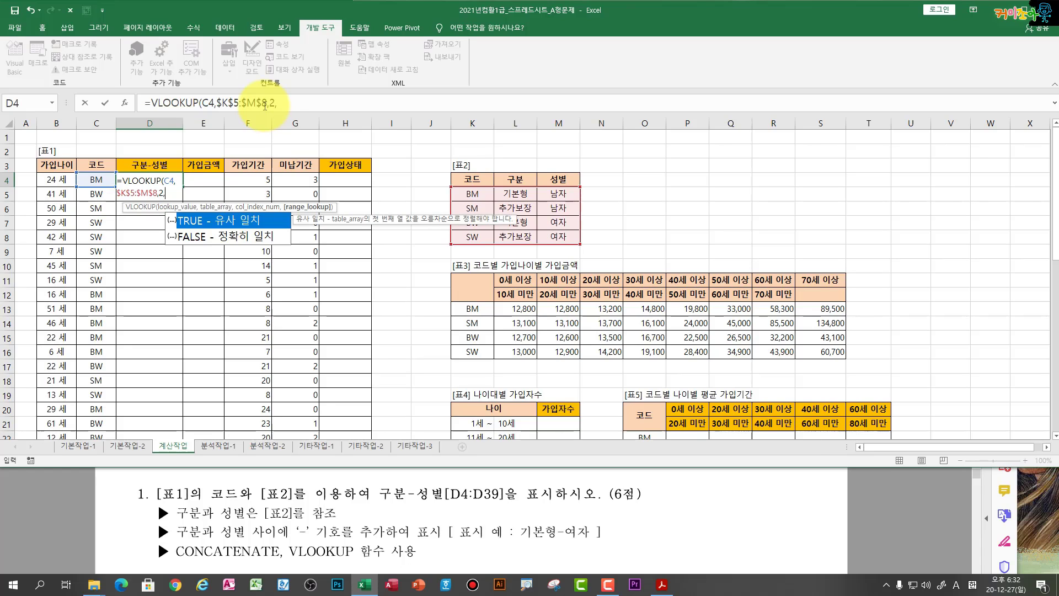
text(0)
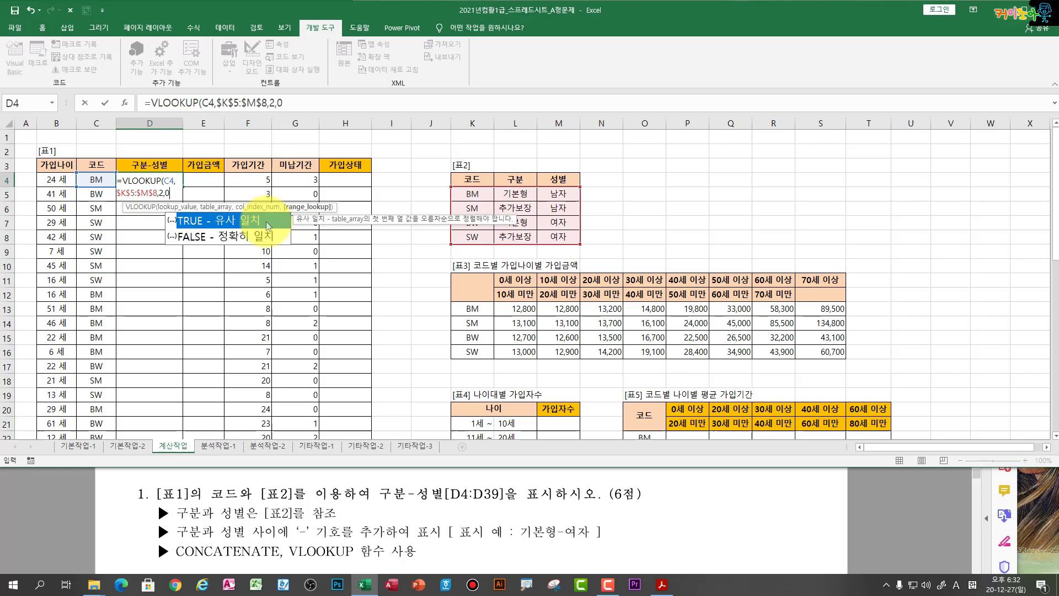
text())
key(Return)
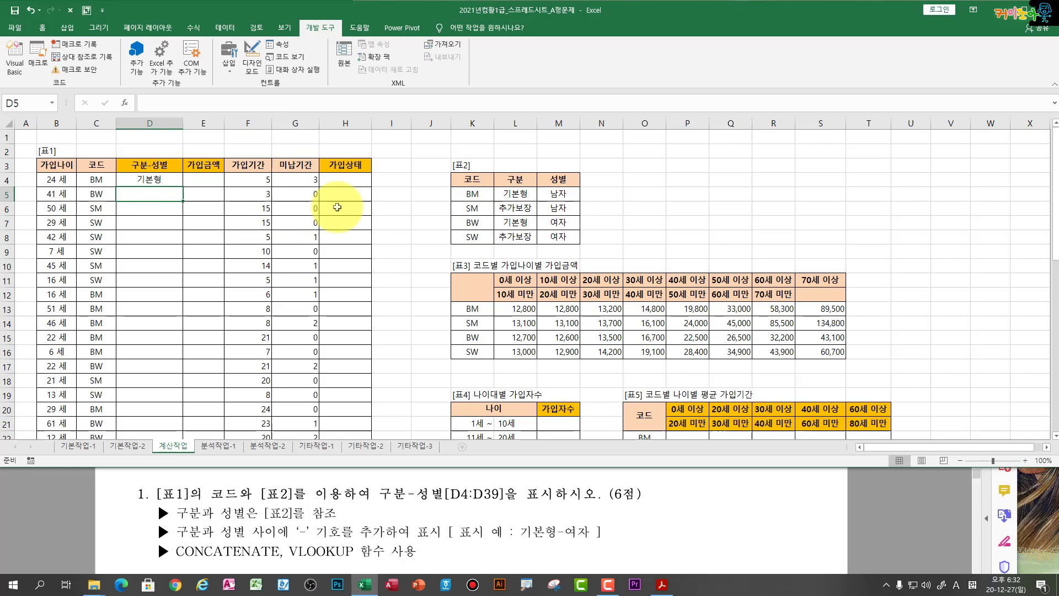
Step: Wrap D4's VLOOKUP in CONCATENATE as the first text and add "-" as the second argument
click(152, 180)
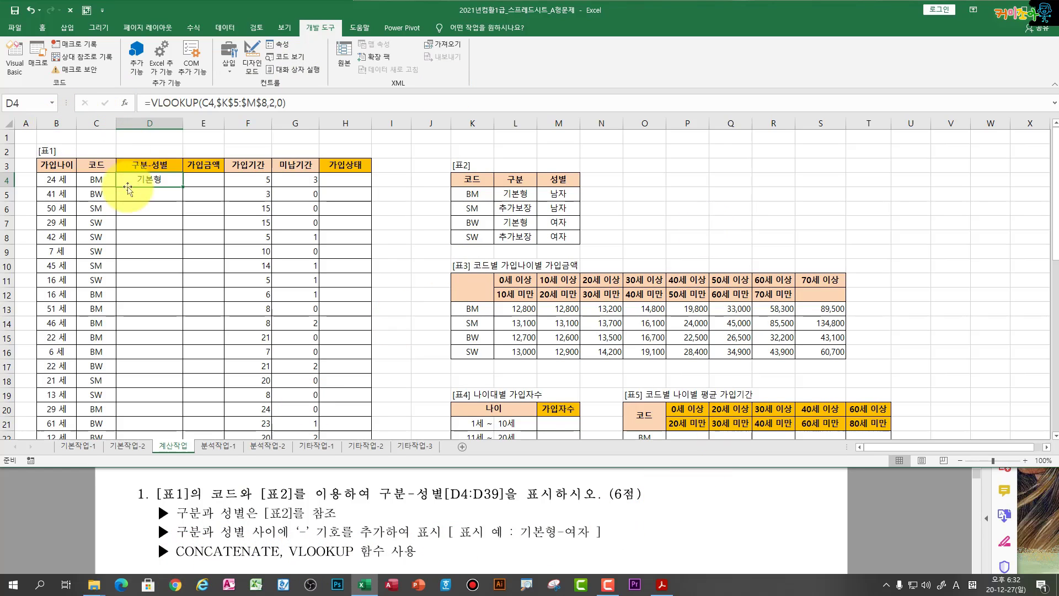
click(148, 103)
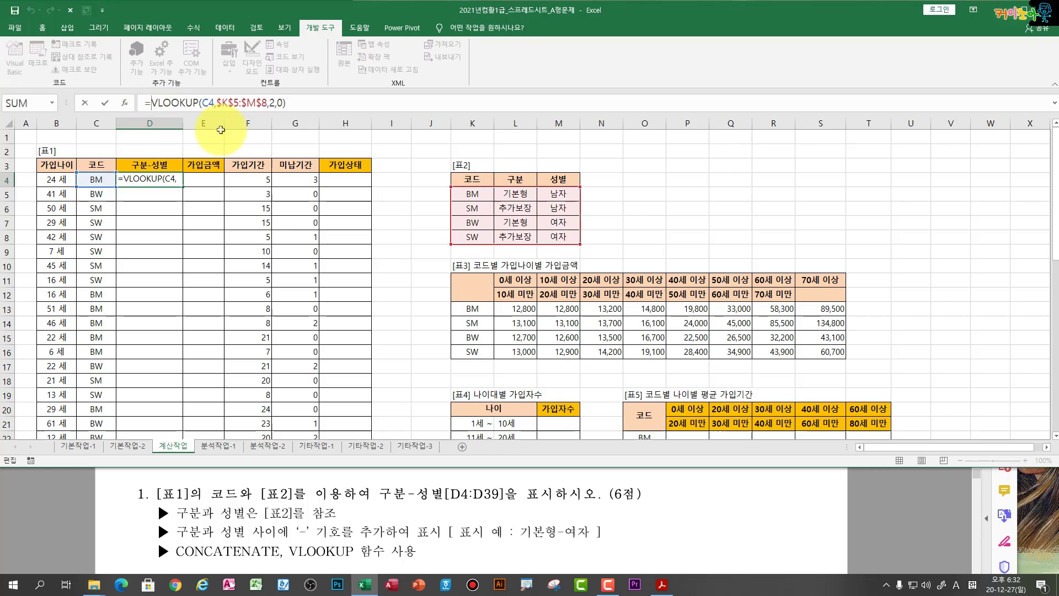
text(con)
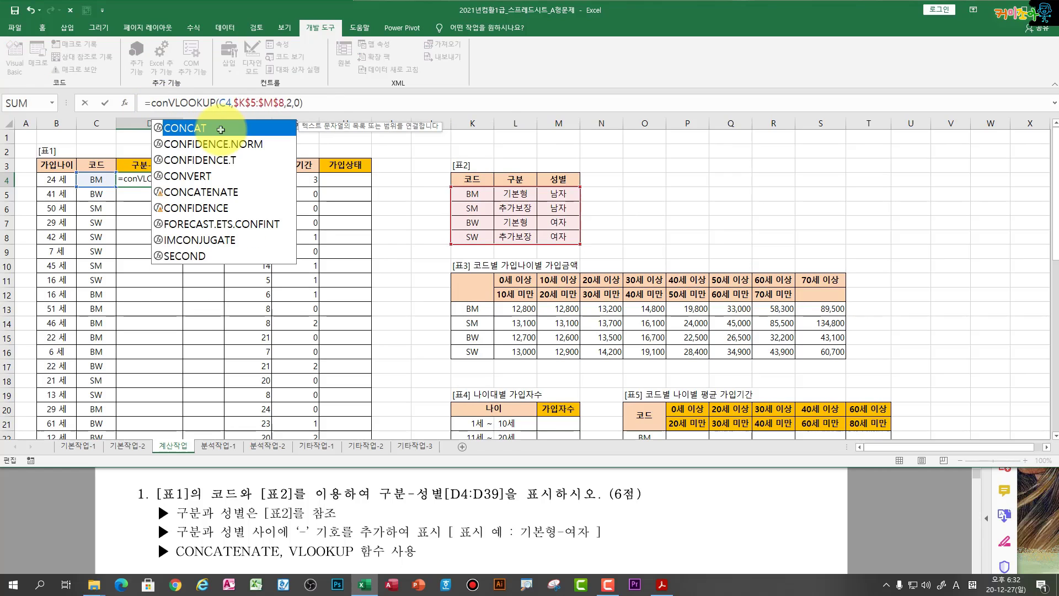
key(Down)
key(Down)
key(Down)
key(Down)
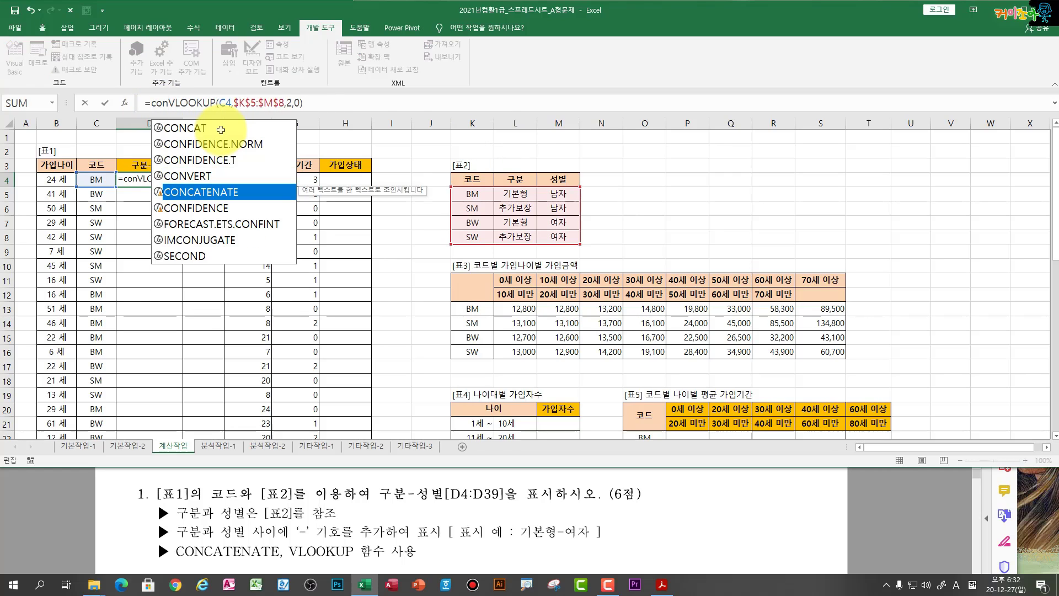
key(Tab)
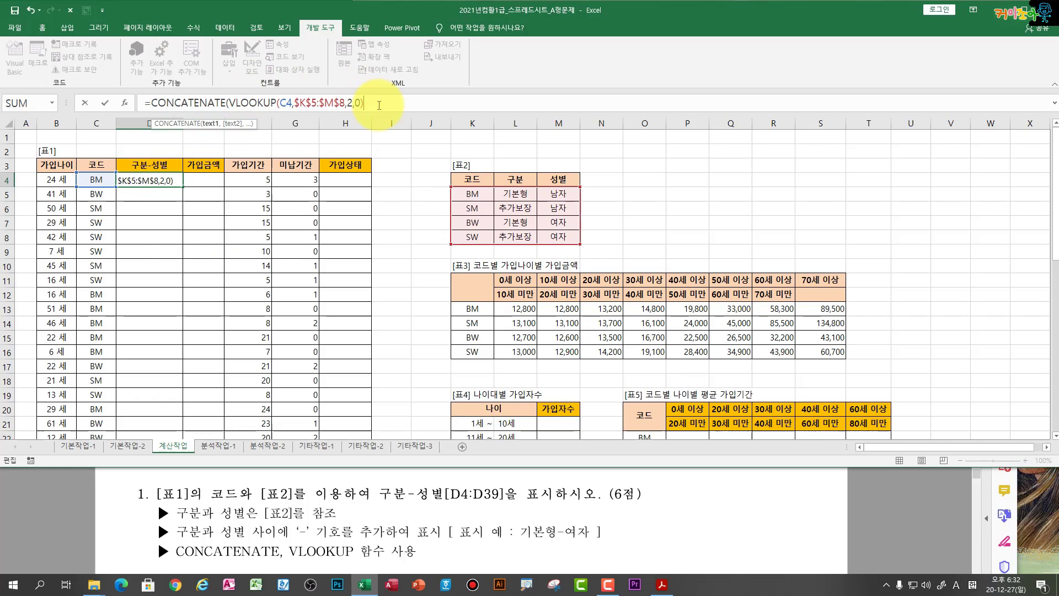
text(,"-",)
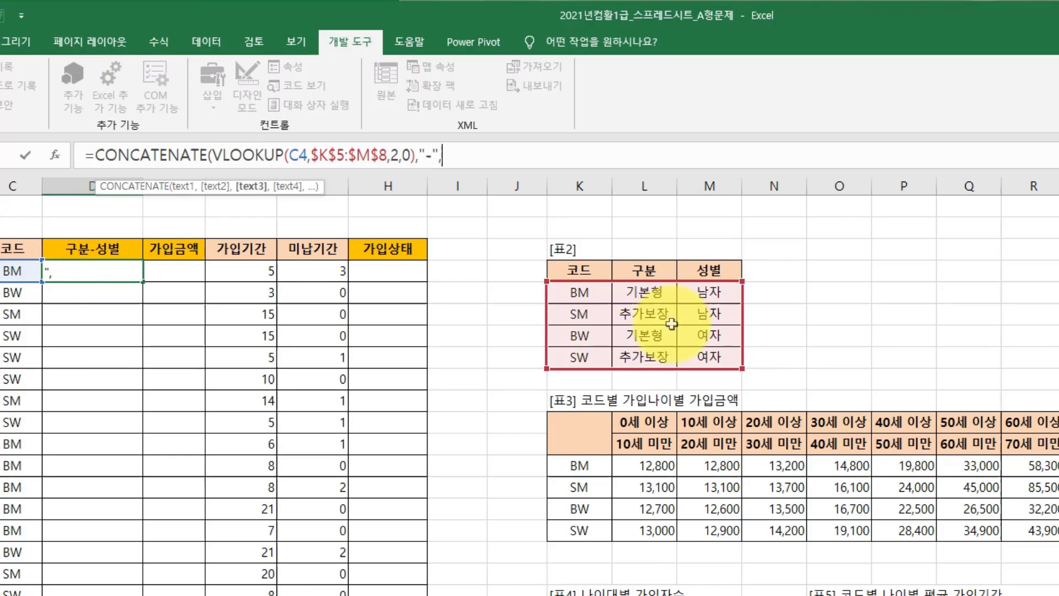
Step: Copy the VLOOKUP expression inside D4's CONCATENATE and paste it as the third text argument
drag(213, 155, 418, 157)
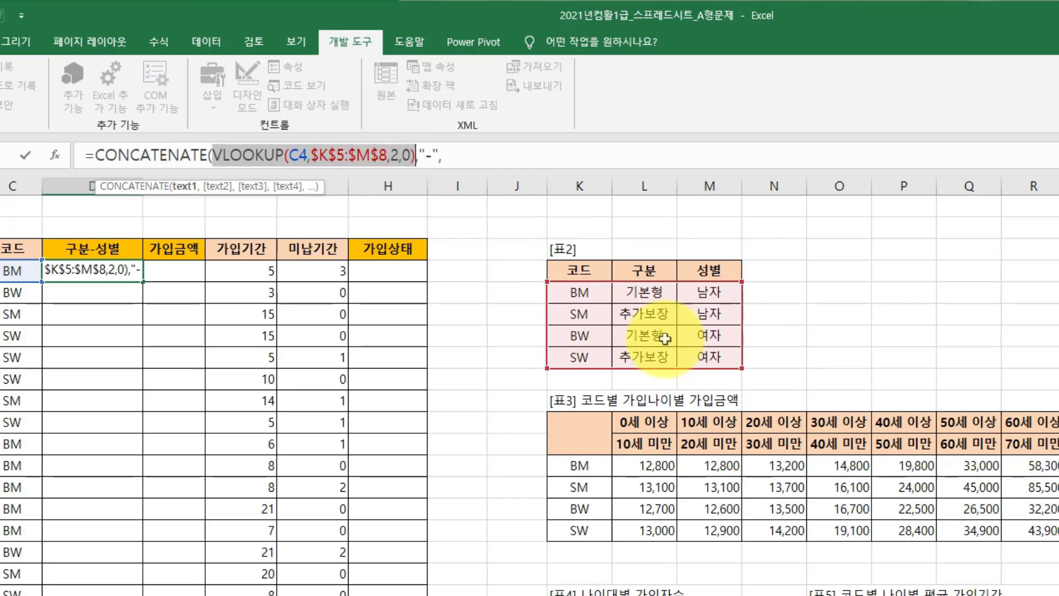
key(ctrl+c)
click(473, 156)
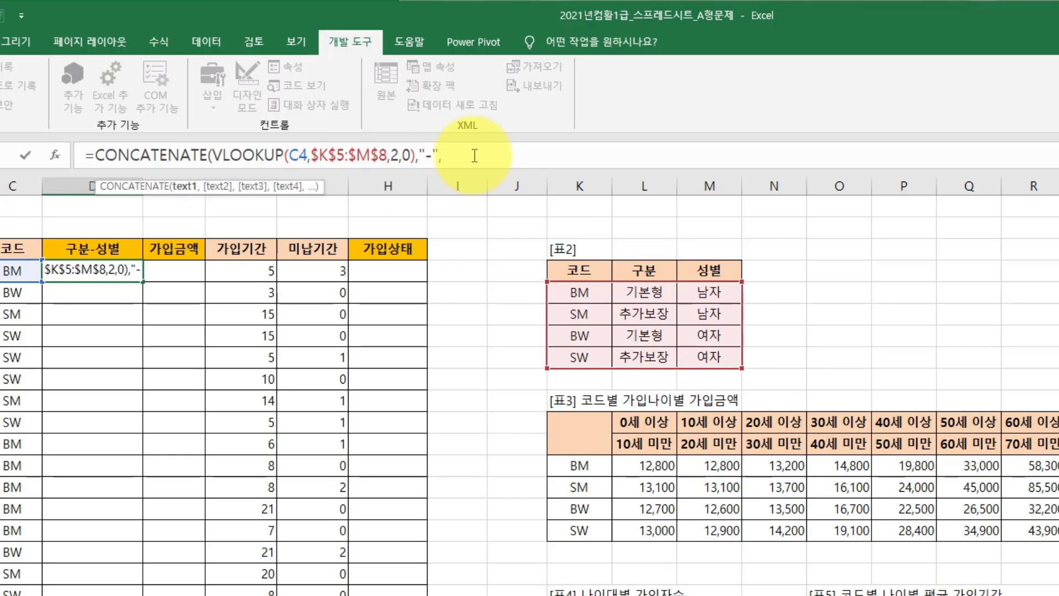
key(ctrl+v)
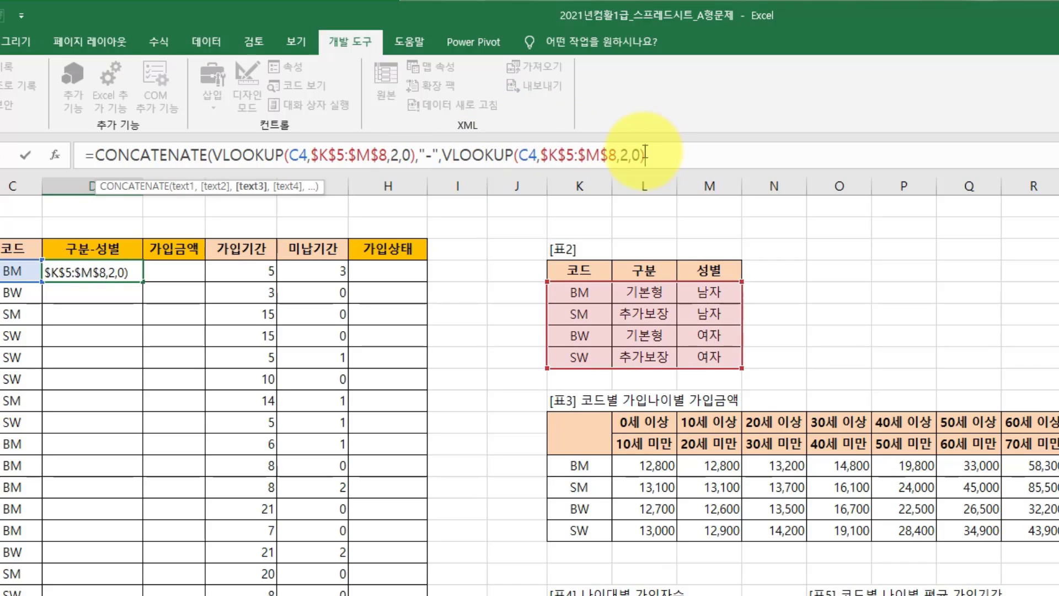
Step: Change the second VLOOKUP's column index in D4 to 3, close CONCATENATE and enter the formula
key(Left)
key(Left)
key(Left)
key(BackSpace)
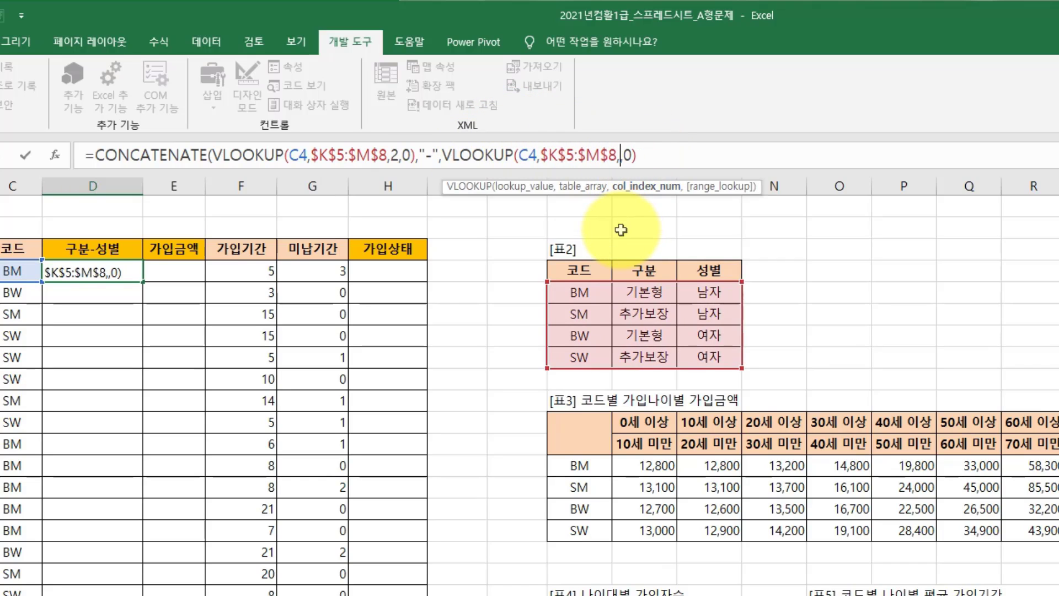
text(3)
click(673, 154)
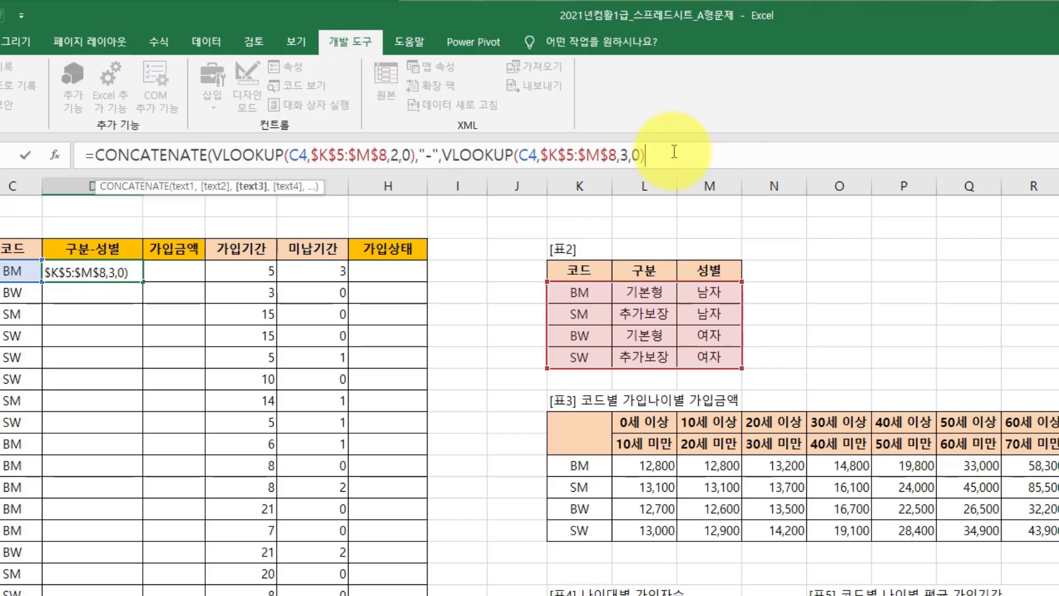
text())
key(Return)
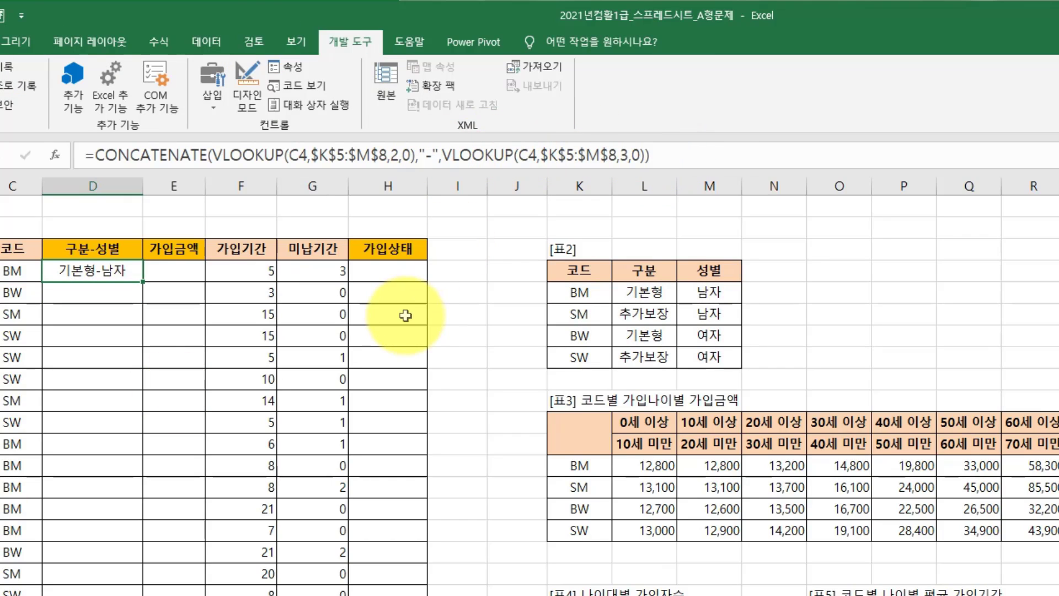
Step: Fill D4's 구분-성별 formula down the rest of the [표1] column and check the filled rows
double_click(143, 281)
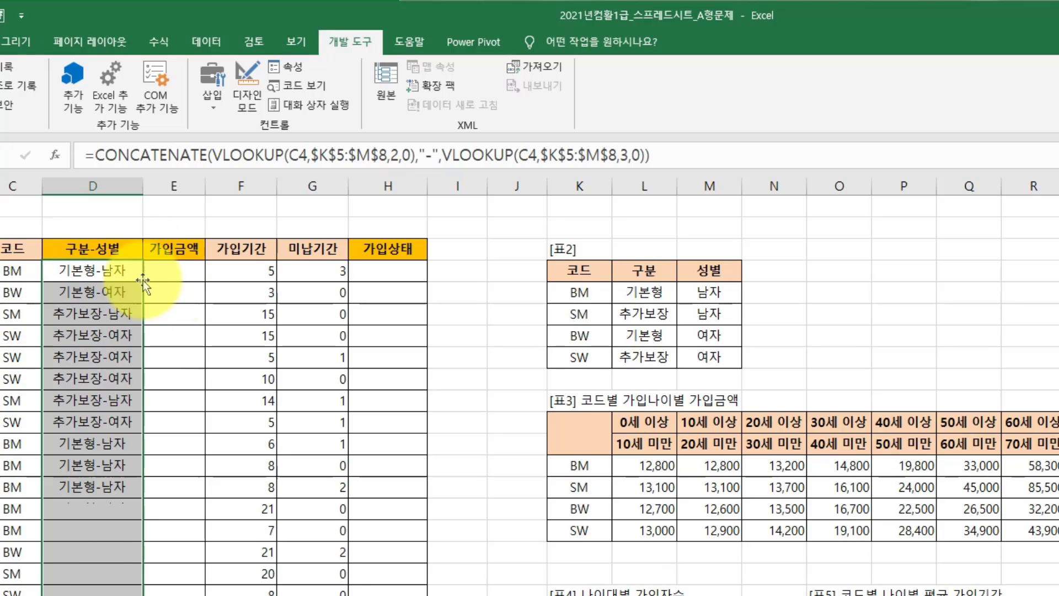
scroll(91, 449, down, 5)
scroll(91, 449, up, 5)
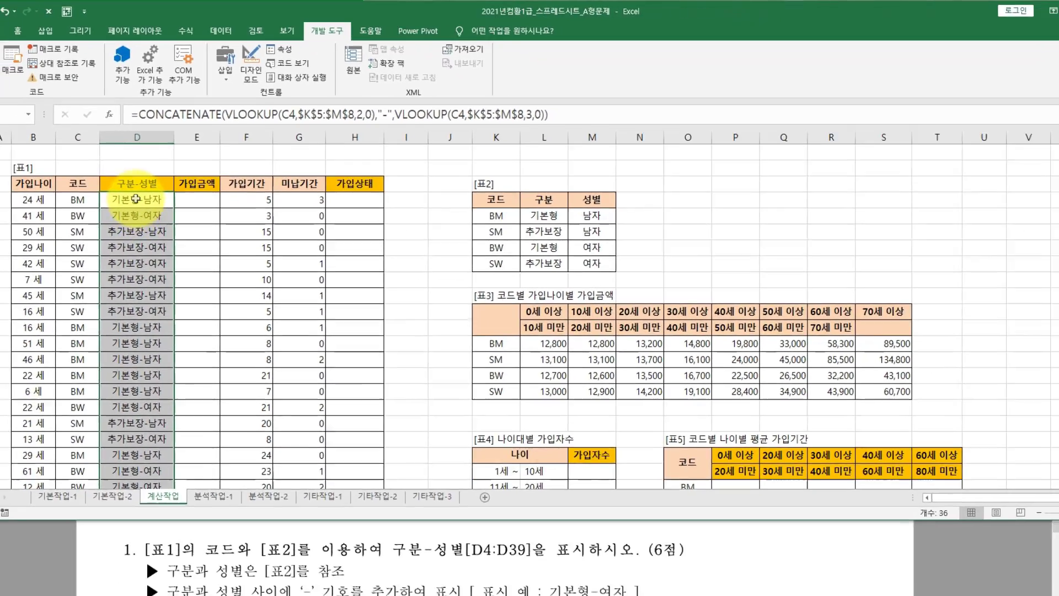
click(91, 269)
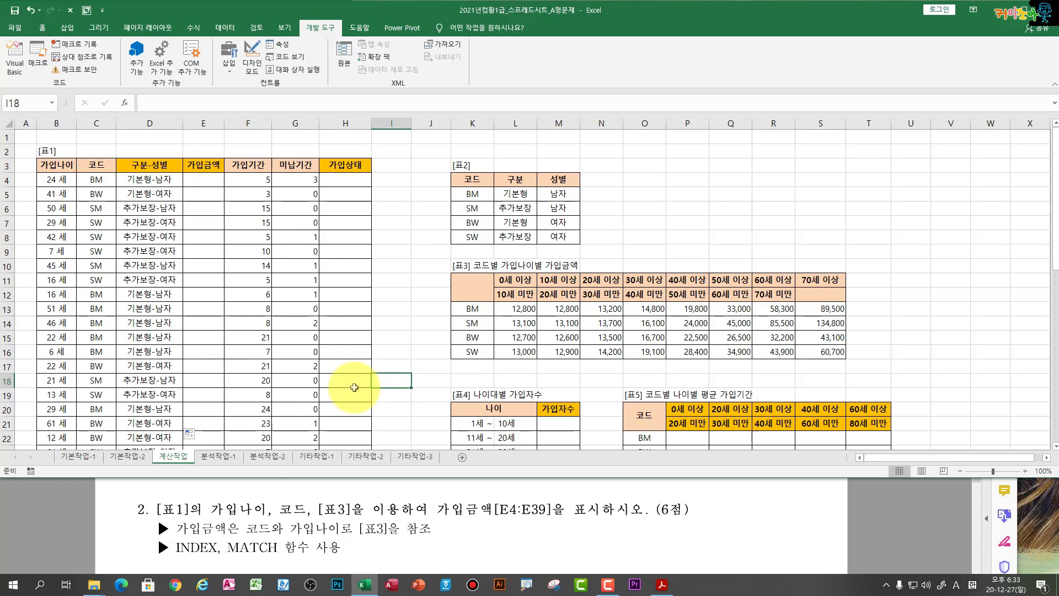
Step: Examine the 가입금액 task against [표1]'s 가입나이 and 코드 cells and the [표3] amounts in L13:S16
scroll(355, 387, down, 1)
scroll(355, 386, up, 1)
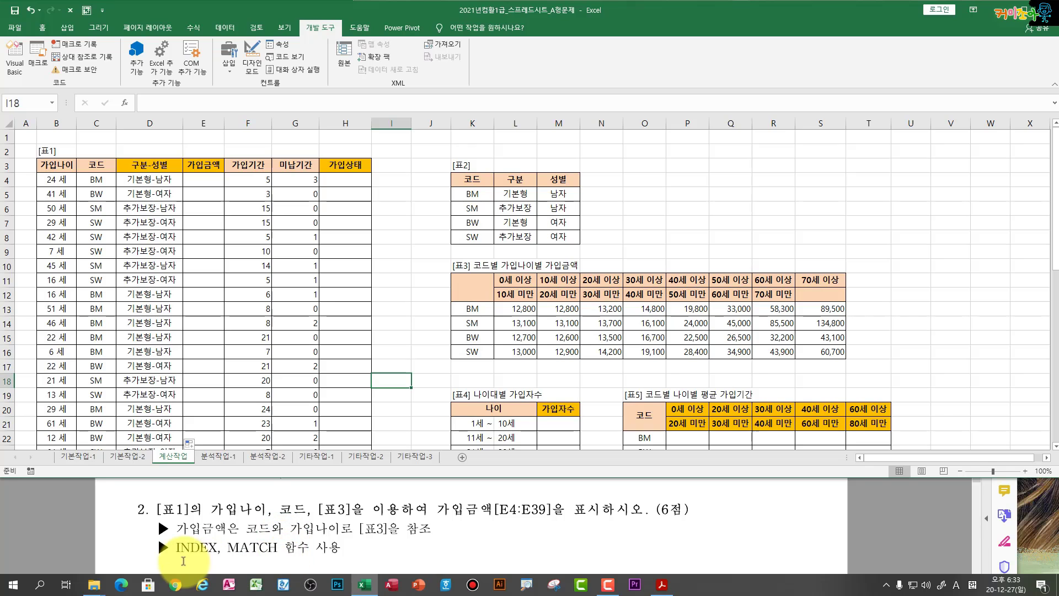
click(50, 182)
click(94, 179)
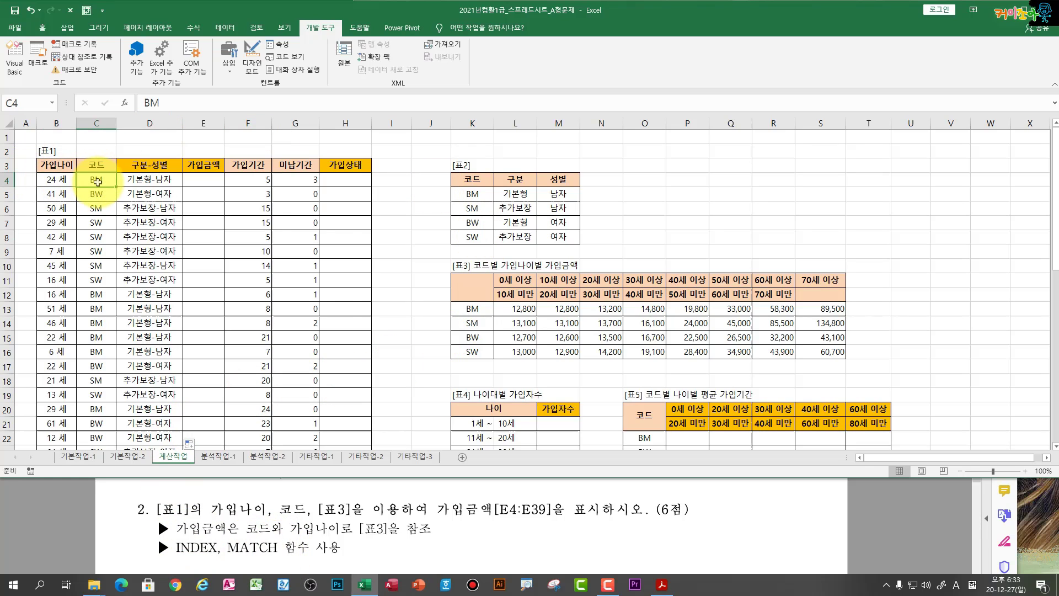
click(523, 309)
drag(561, 309, 827, 353)
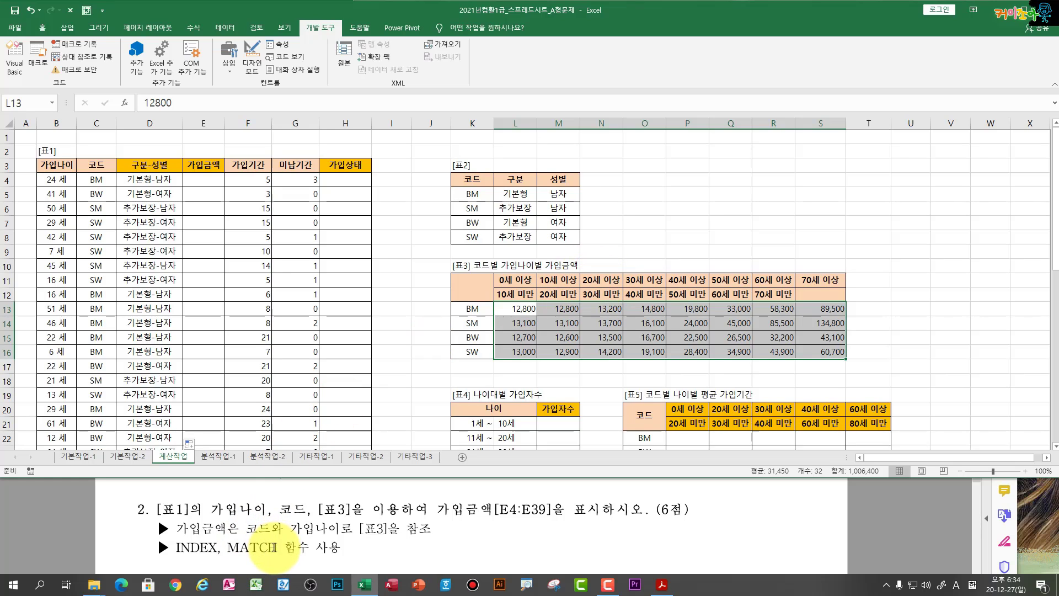
Step: Start an INDEX formula in E4 with the absolute [표3] amount range $L$13:$S$16 as its array
click(202, 181)
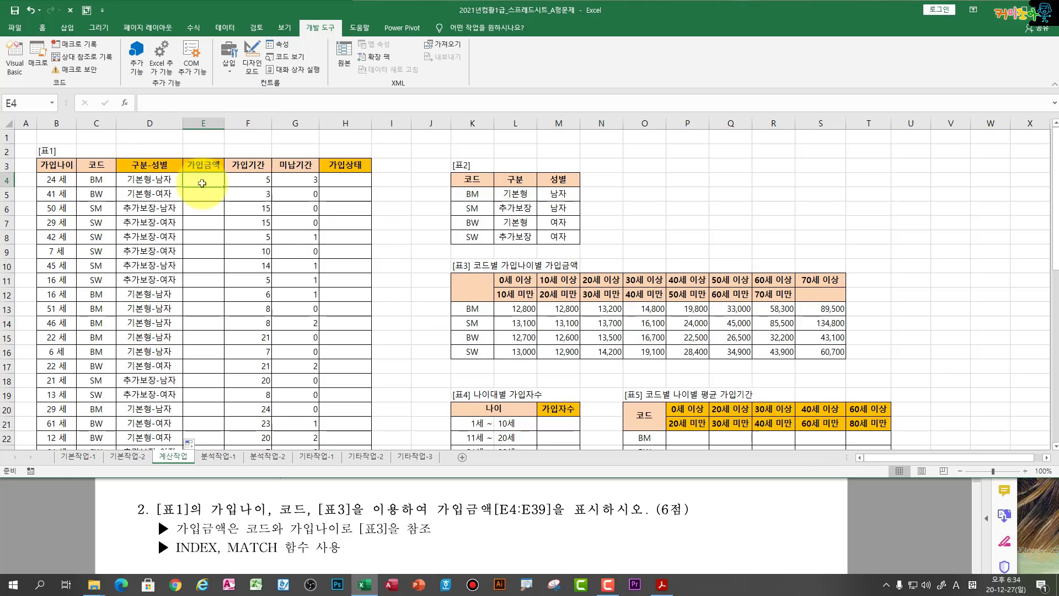
text(=in)
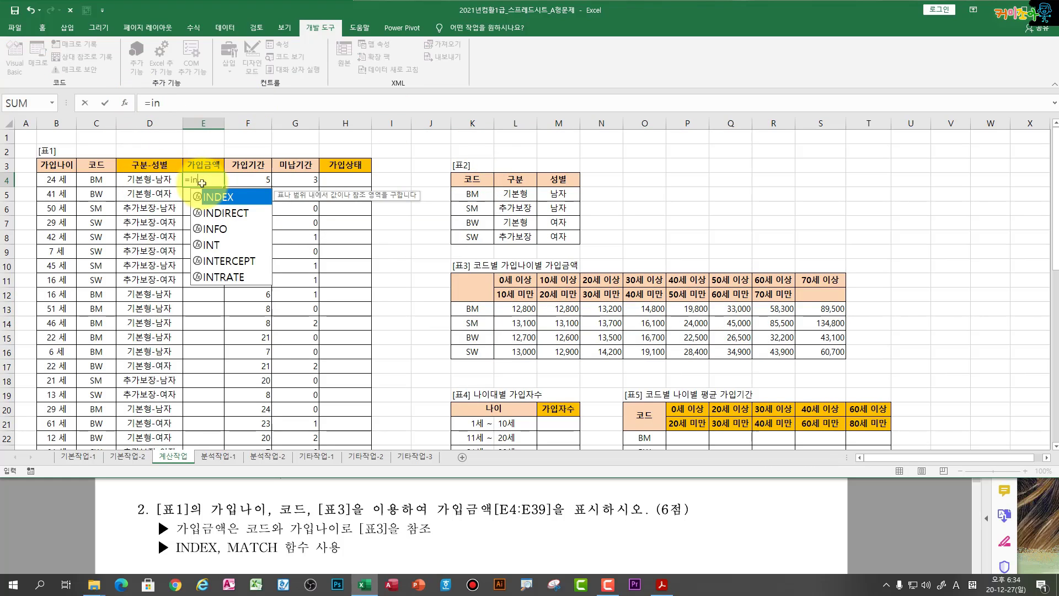
key(Tab)
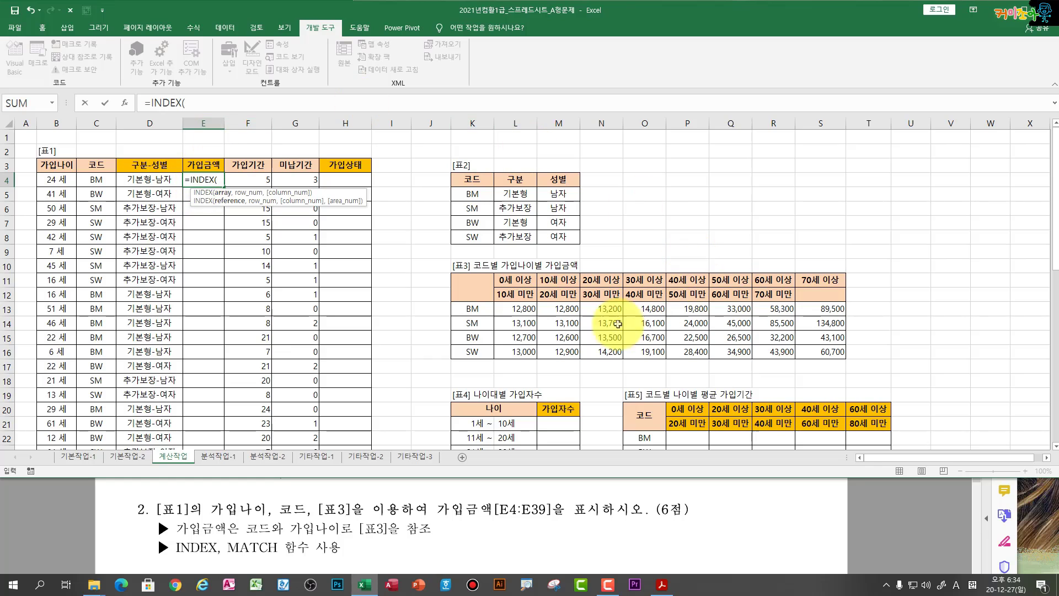
drag(517, 309, 808, 348)
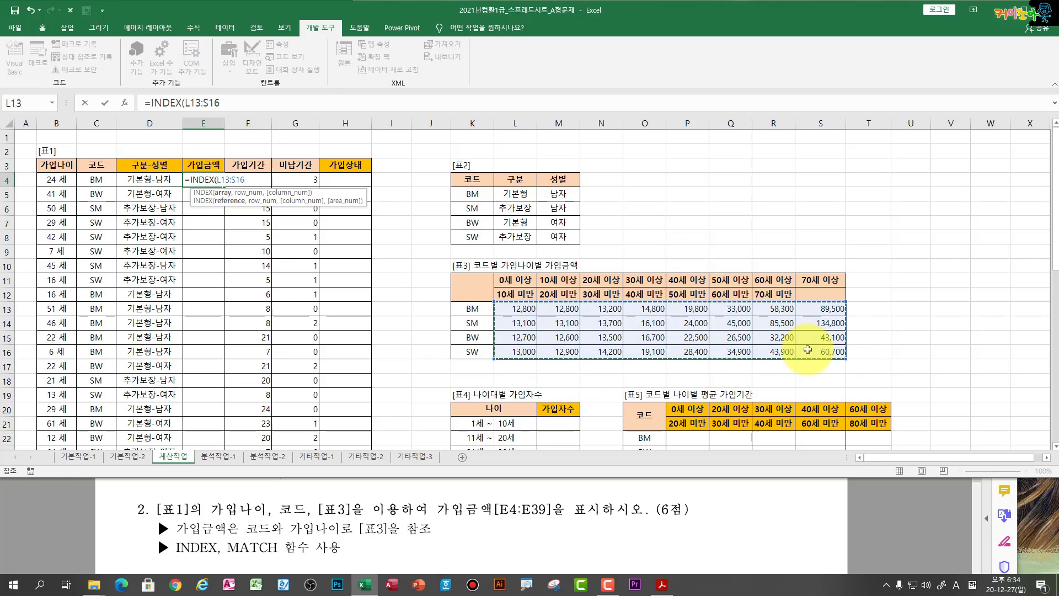
key(F4)
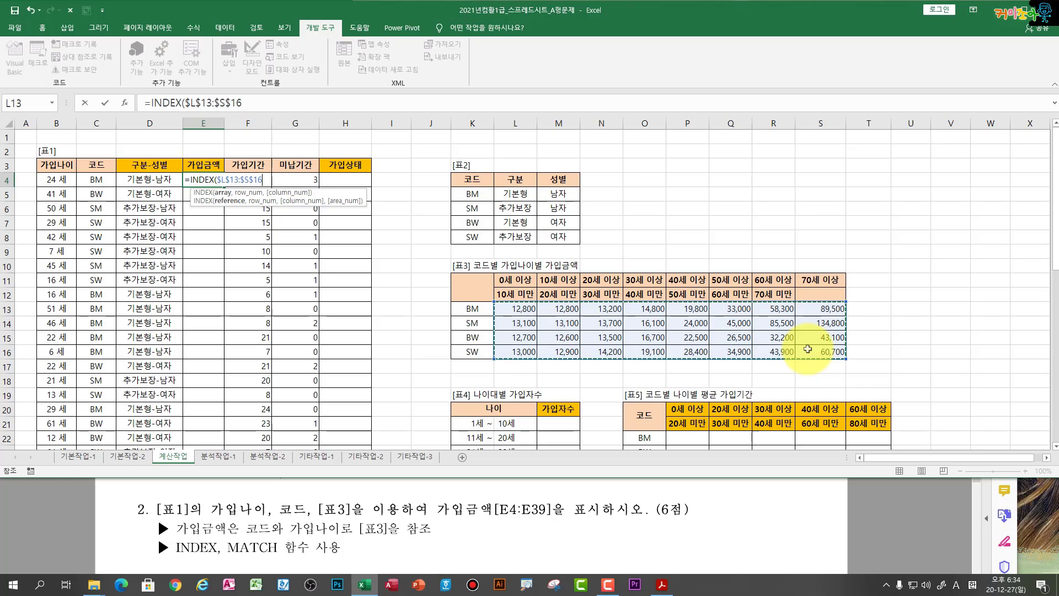
text(,)
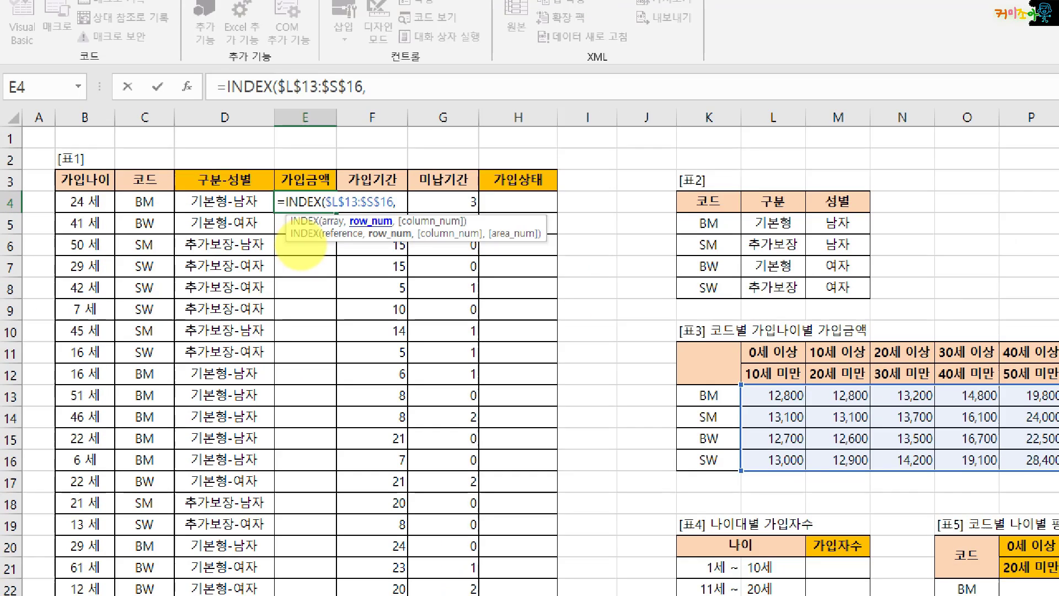
mouse_move(721, 468)
mouse_down()
mouse_move(685, 445)
mouse_move(734, 391)
mouse_move(704, 481)
mouse_up()
drag(125, 210, 188, 216)
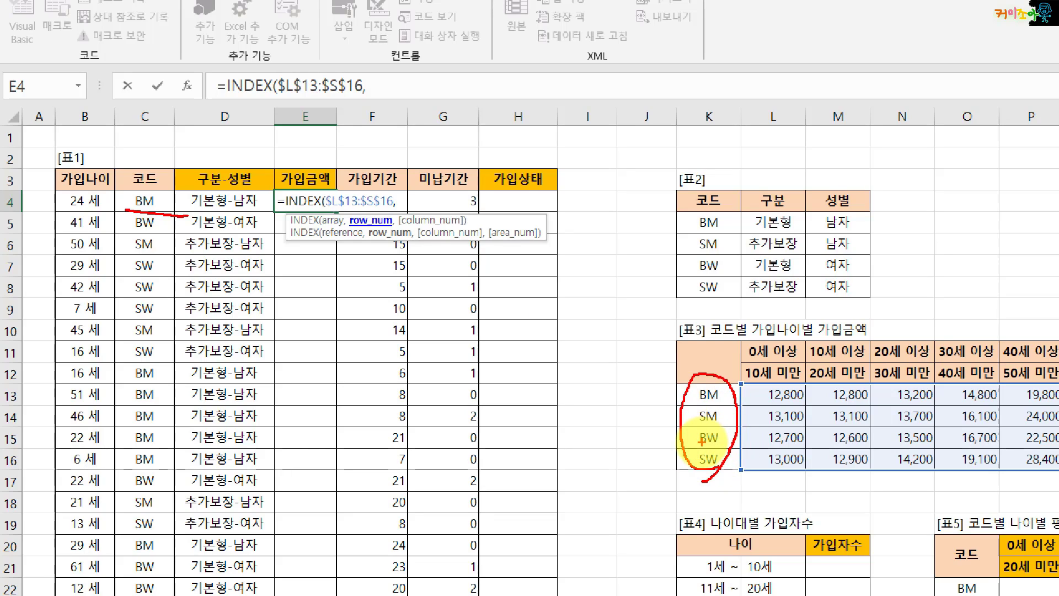
mouse_move(359, 296)
mouse_down()
mouse_move(371, 226)
mouse_move(333, 271)
mouse_move(381, 271)
mouse_up()
drag(409, 226, 469, 233)
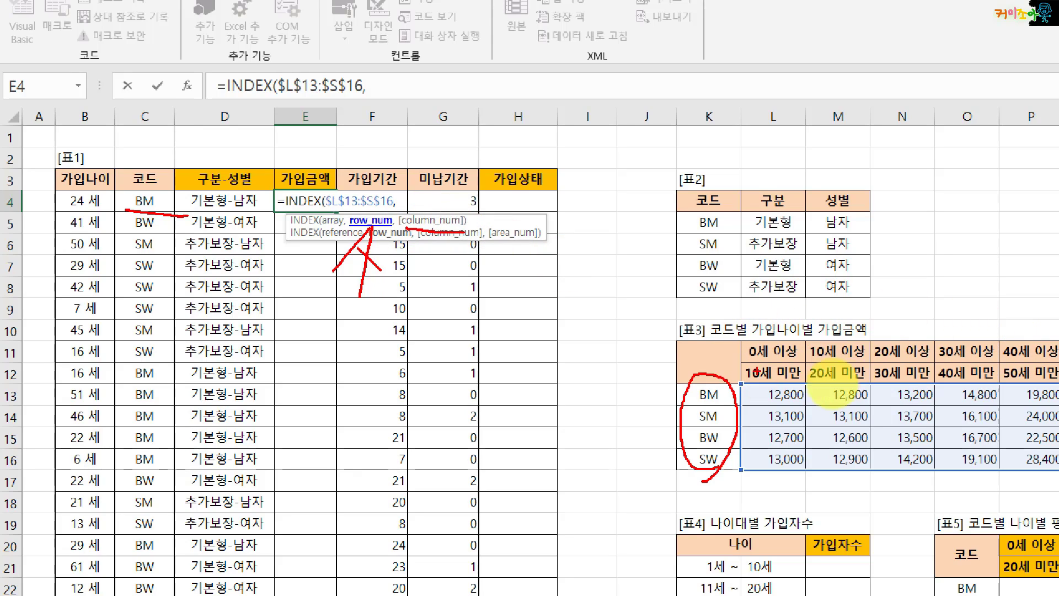
drag(61, 210, 97, 212)
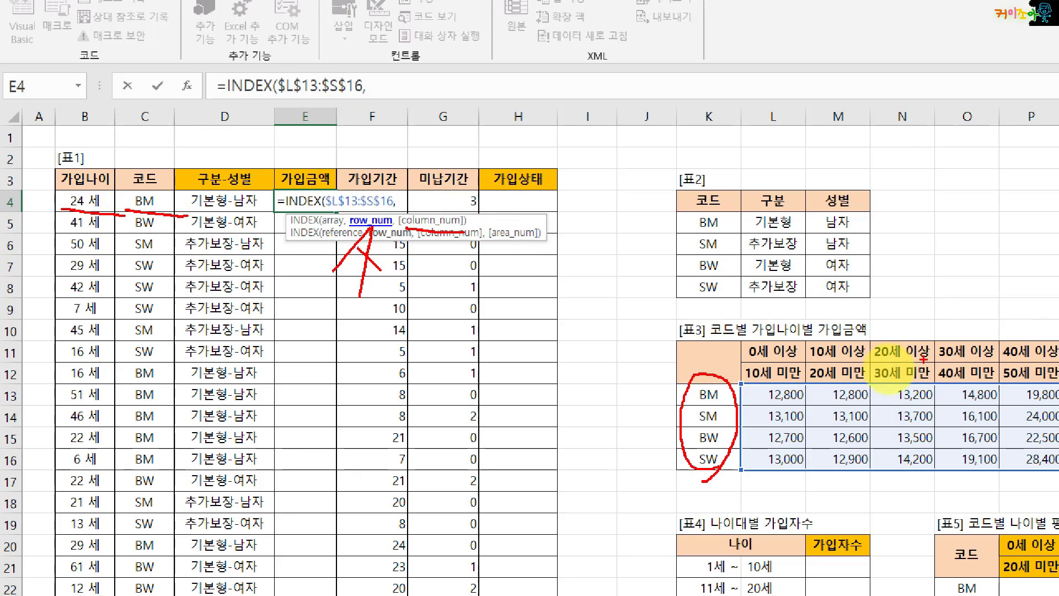
drag(883, 365, 888, 378)
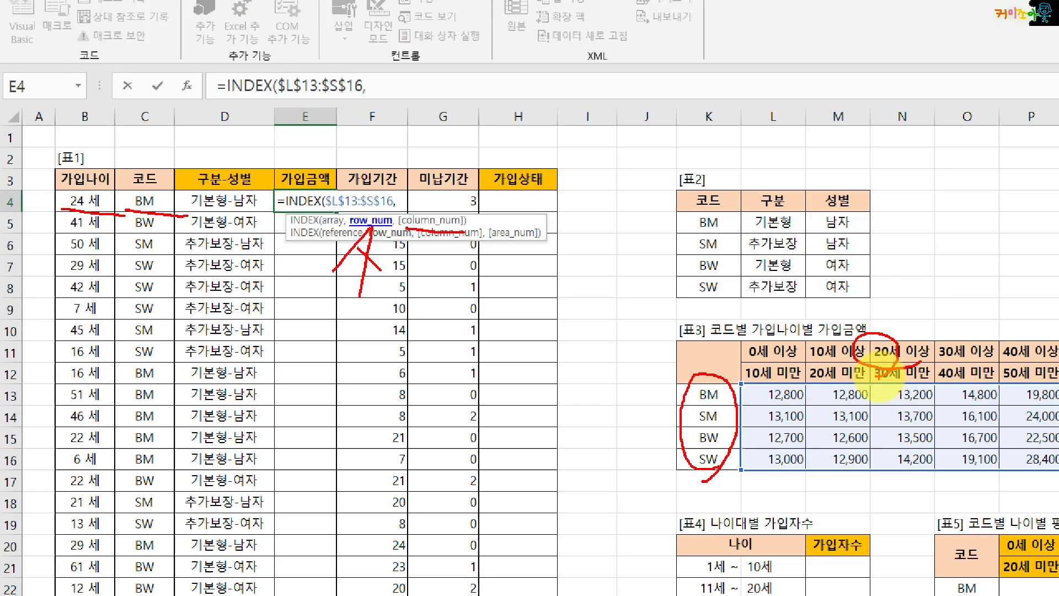
key(Escape)
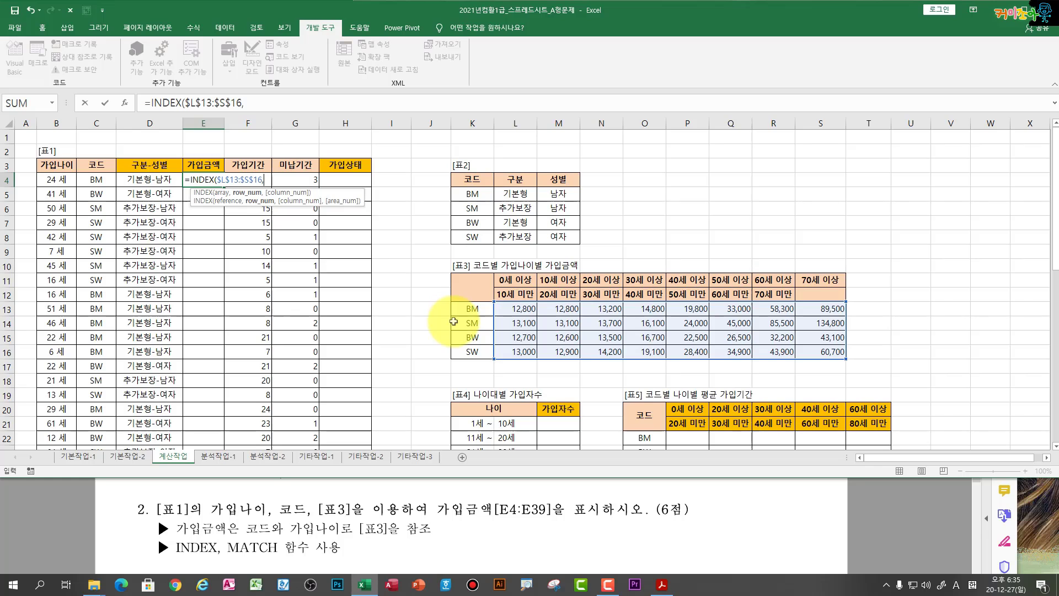
Step: Add MATCH(C4,$K$13:$K$16,0) as the row number of E4's INDEX, looking up the 코드 exactly
text(m)
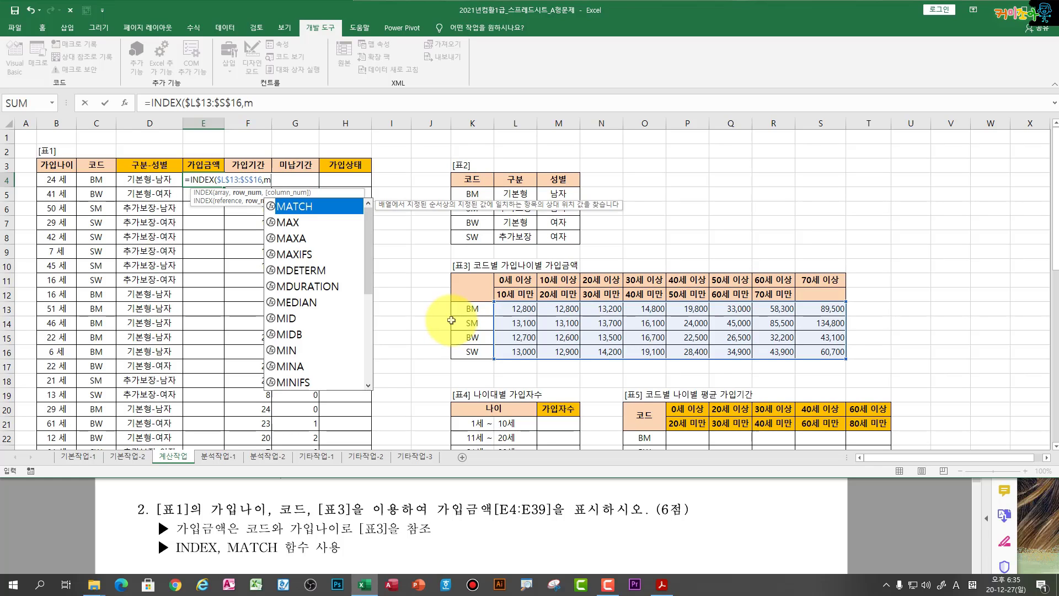
key(Tab)
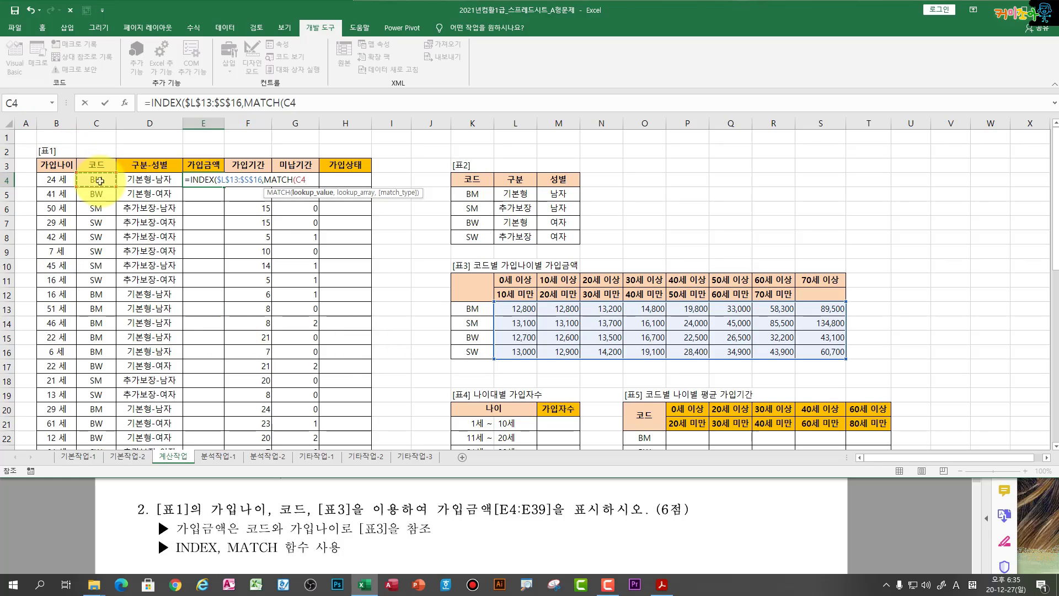
text(,)
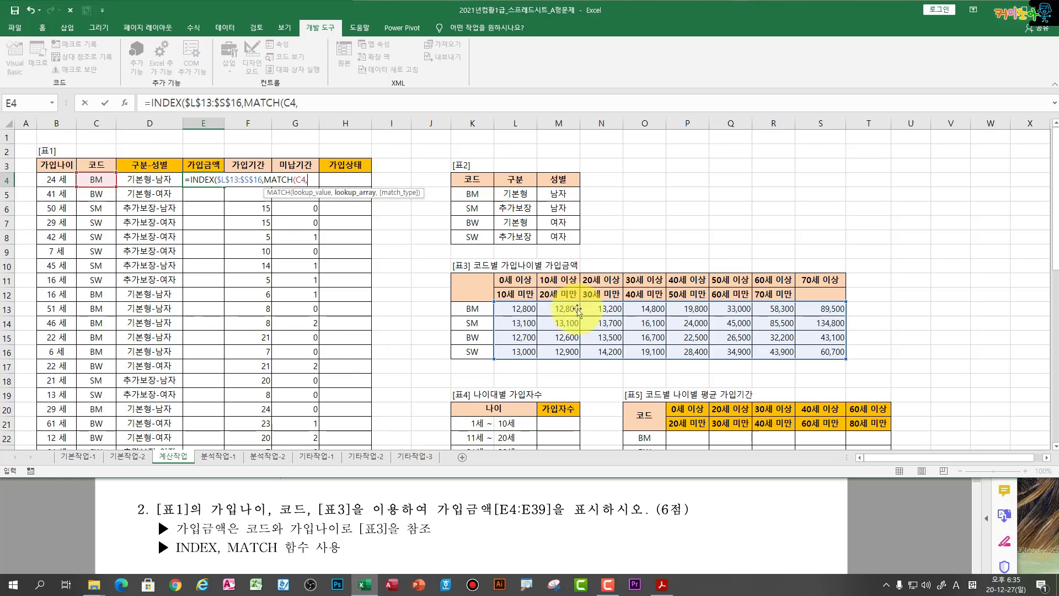
drag(471, 308, 468, 354)
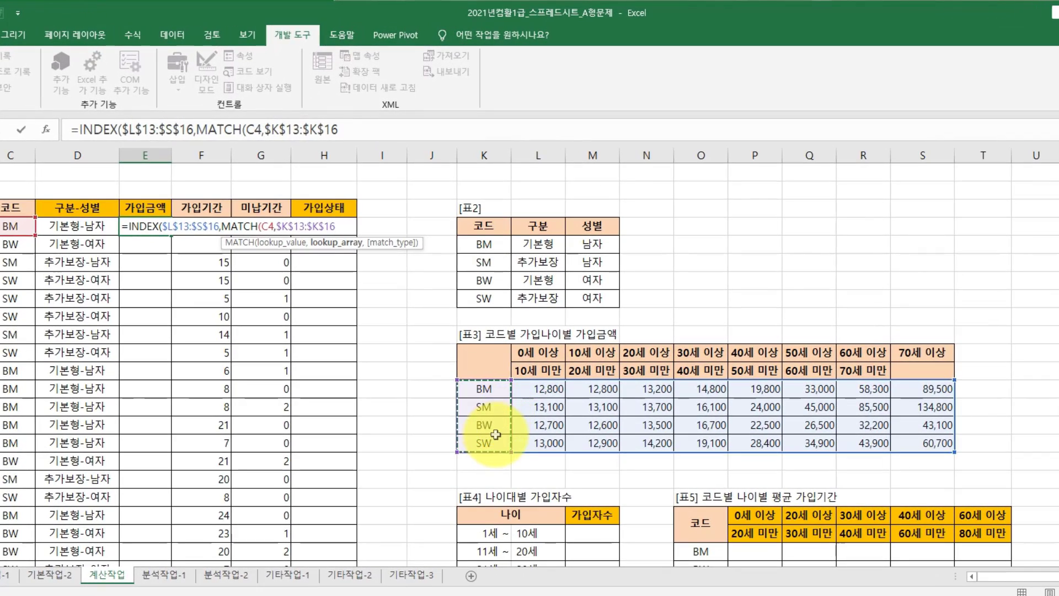
text(,)
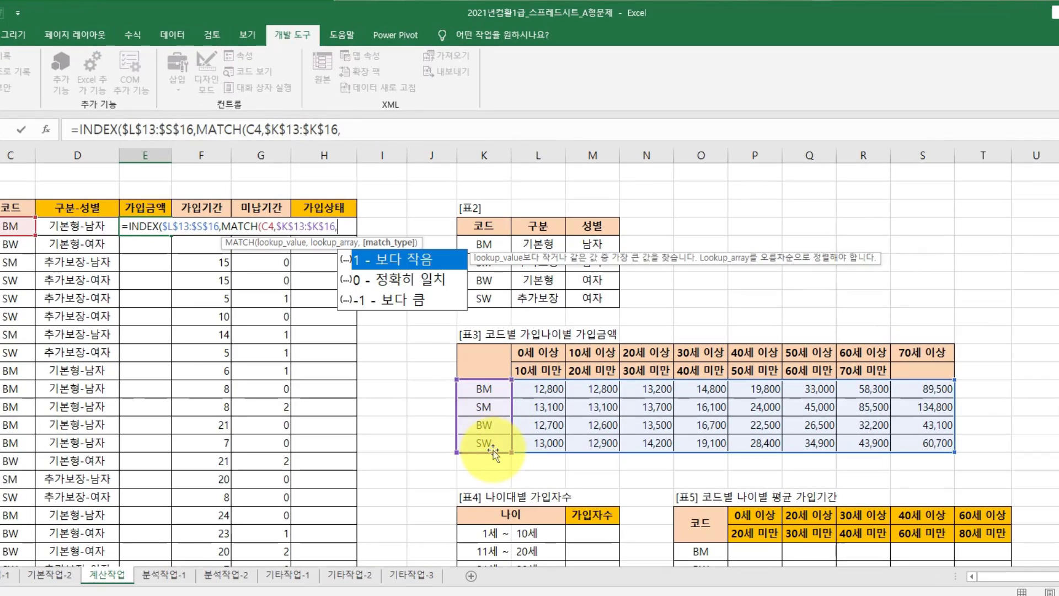
text(0),)
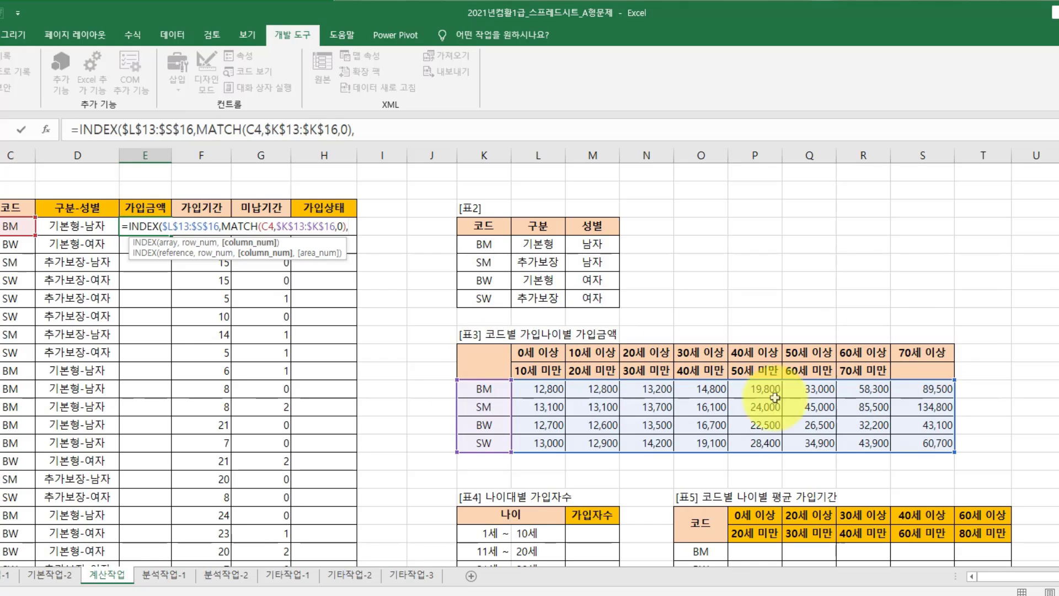
Step: Add MATCH(B4,$L$11:$S$11,1) as the column number of E4's INDEX to look up the 가입나이
text(m)
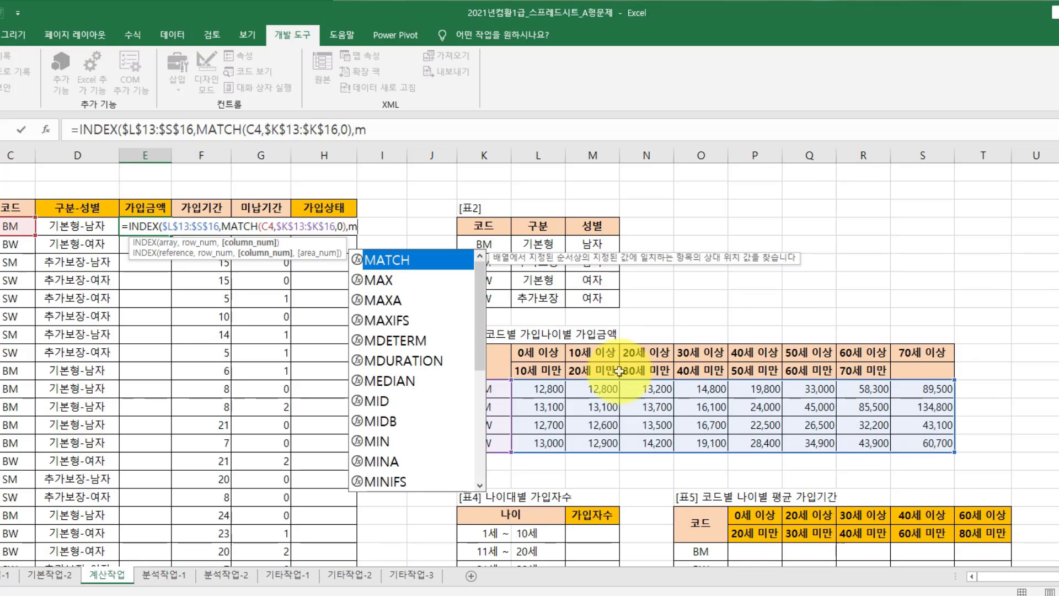
key(Tab)
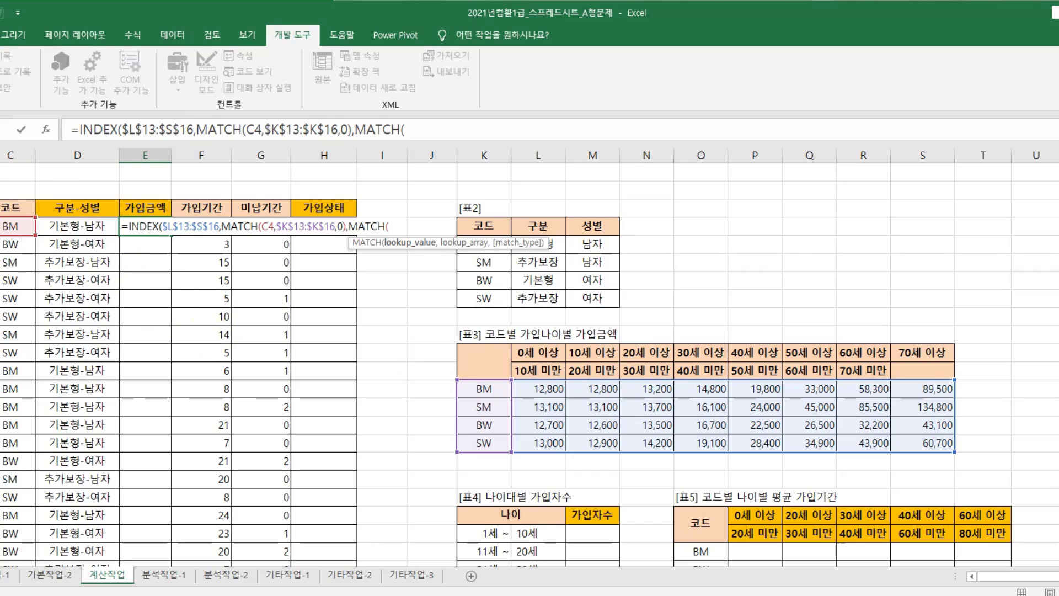
text(B4,)
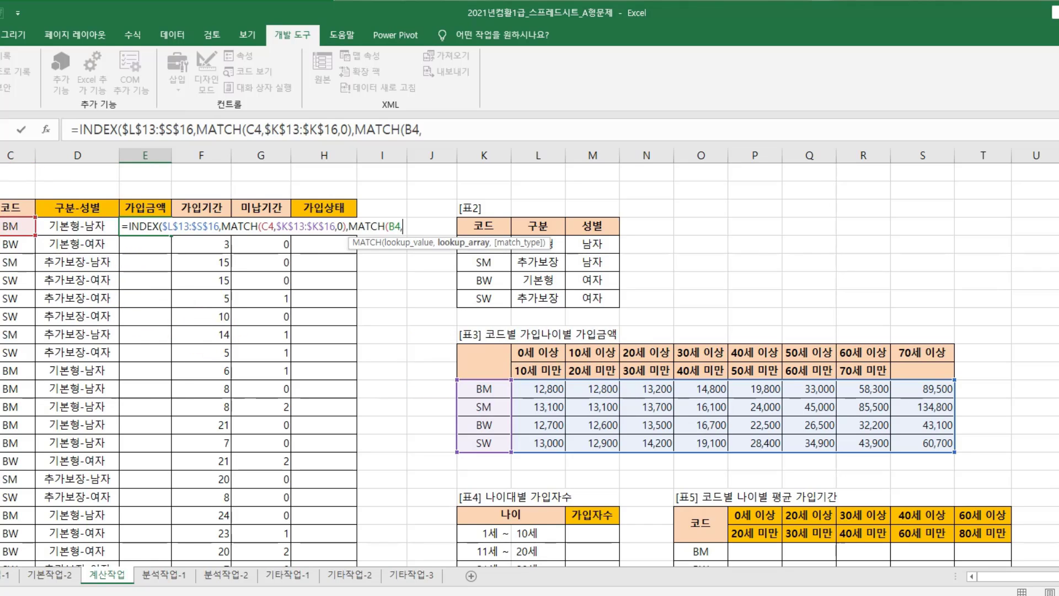
drag(538, 353, 933, 360)
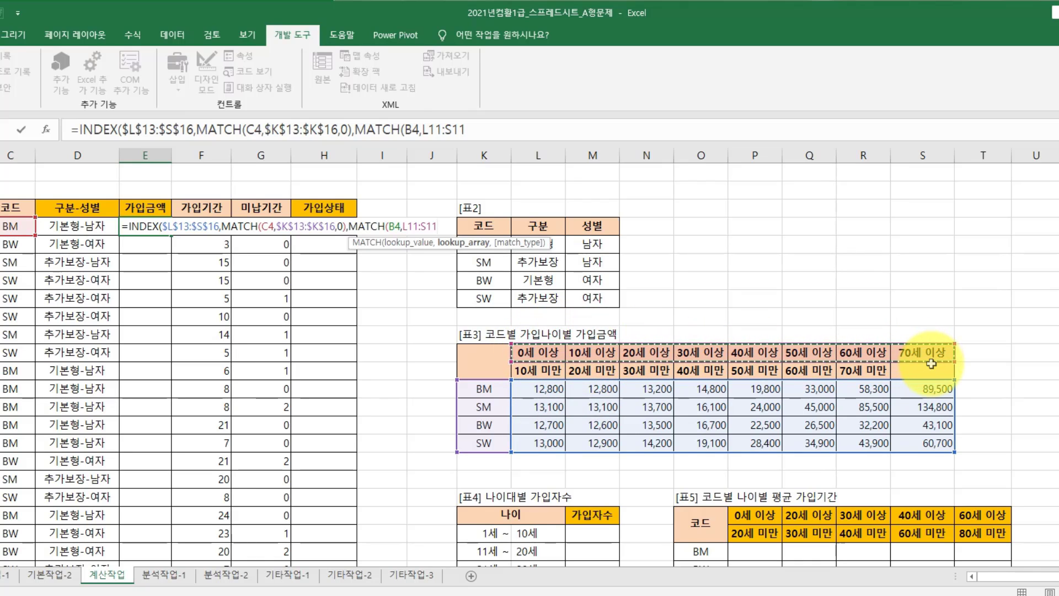
key(F4)
text(,1)
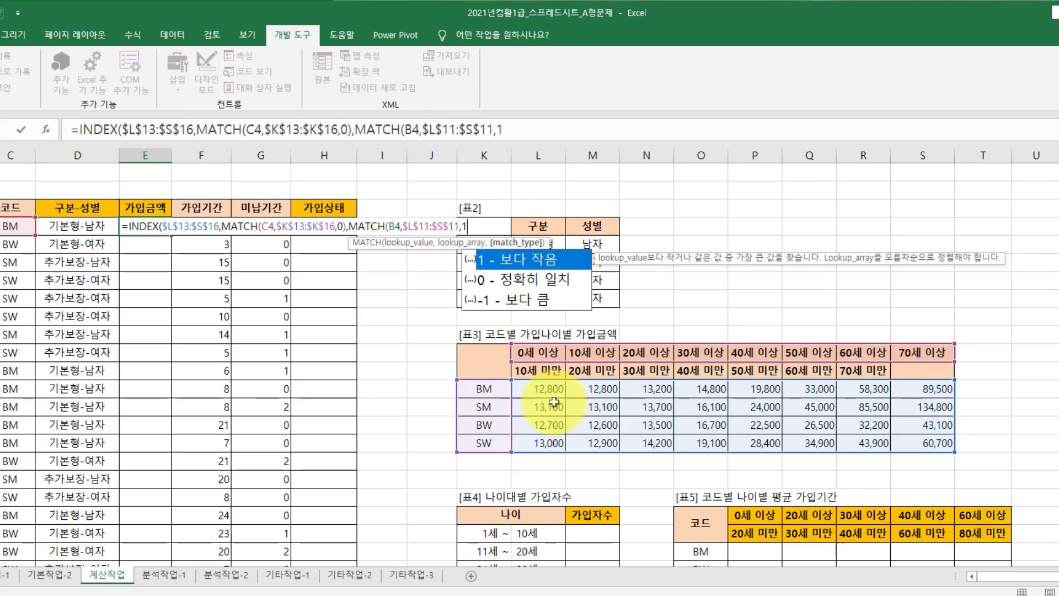
text())
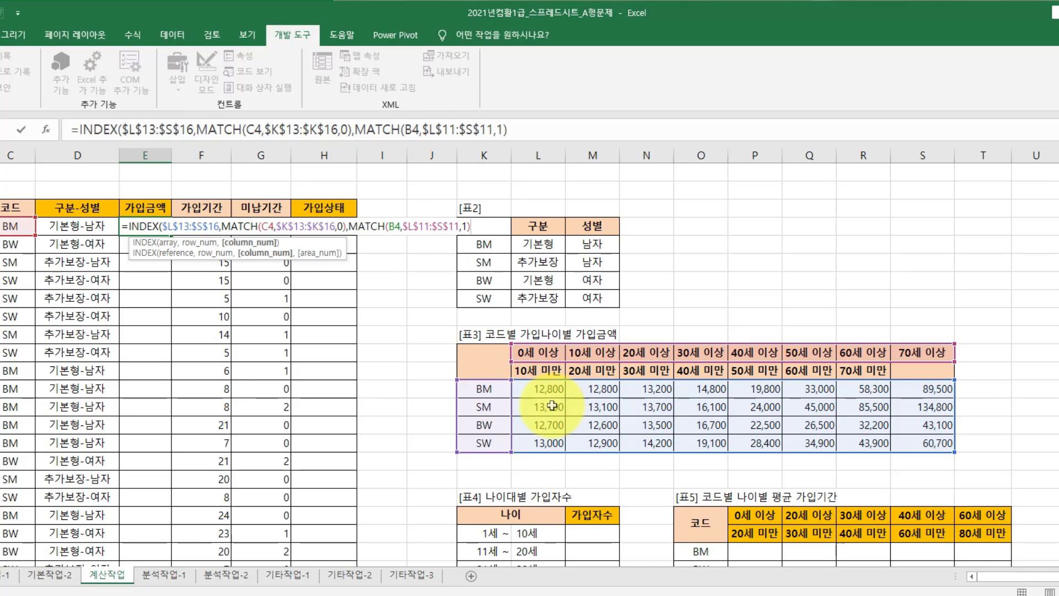
Step: Complete the 가입금액 INDEX formula in E4 and fill it down the rest of the [표1] column
text())
key(Return)
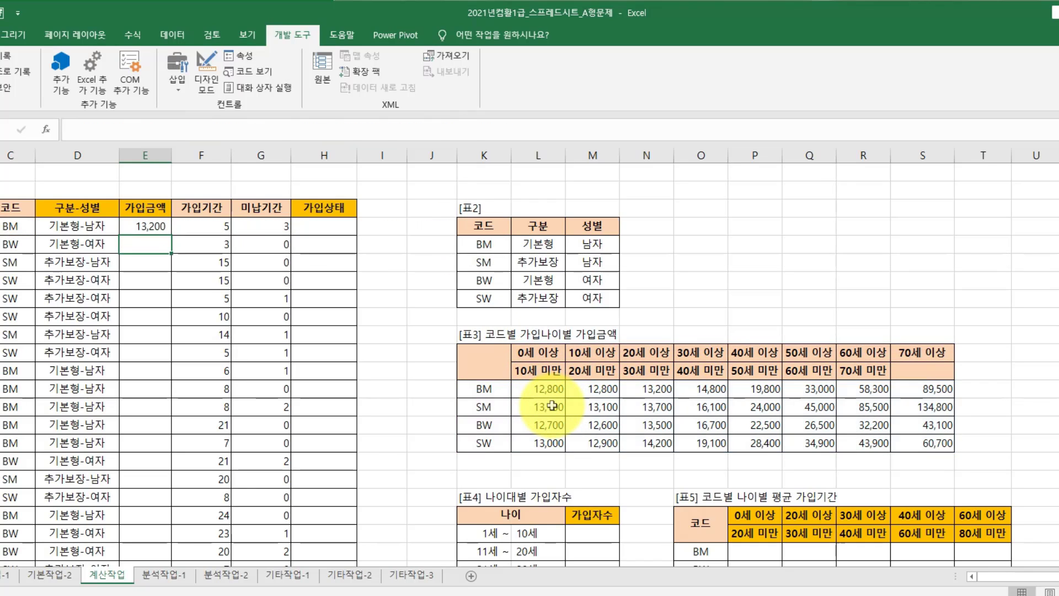
key(Up)
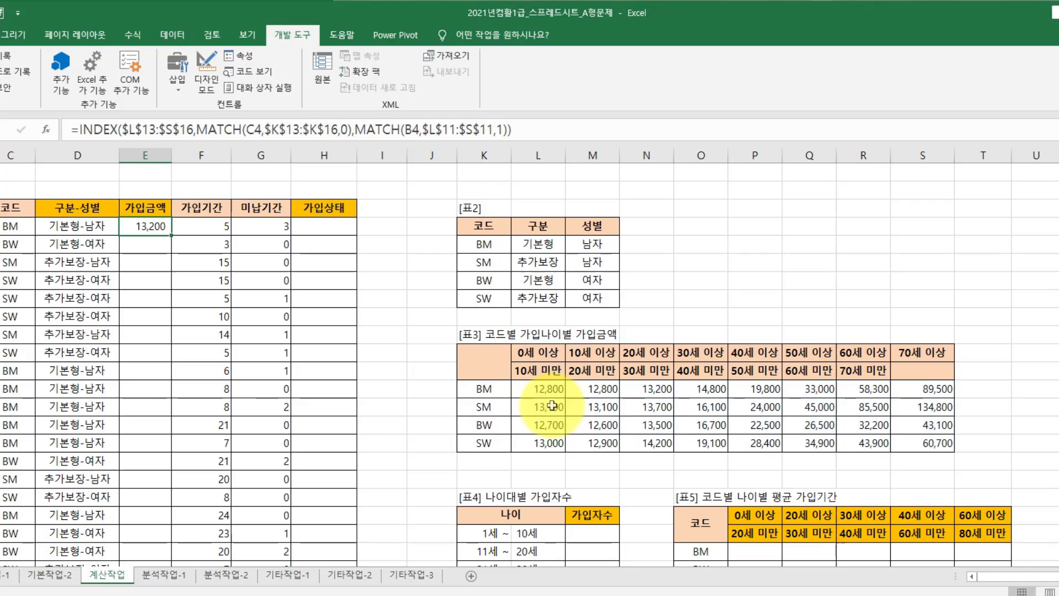
double_click(170, 236)
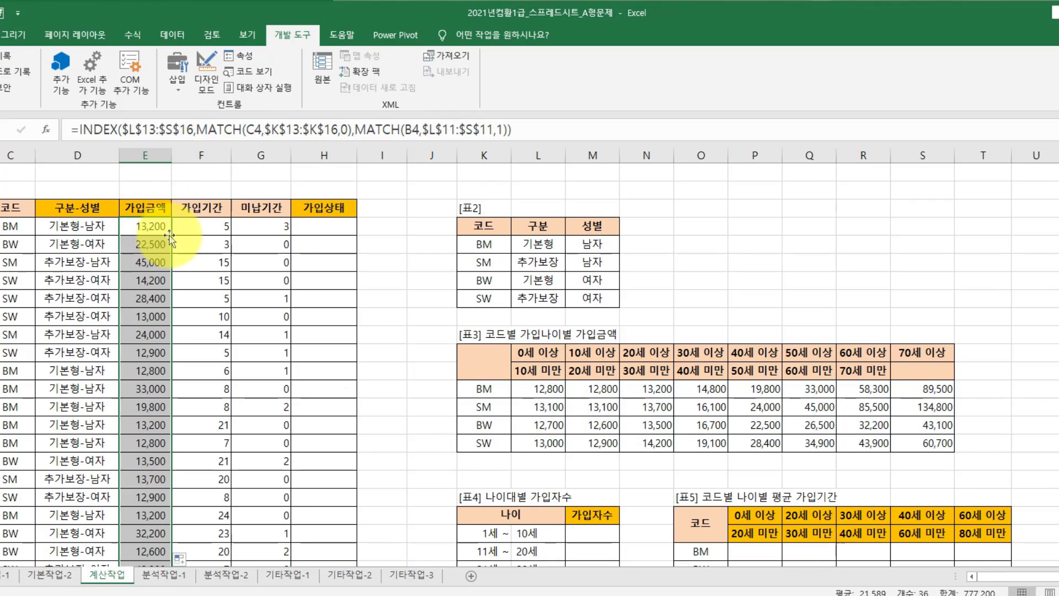
click(147, 228)
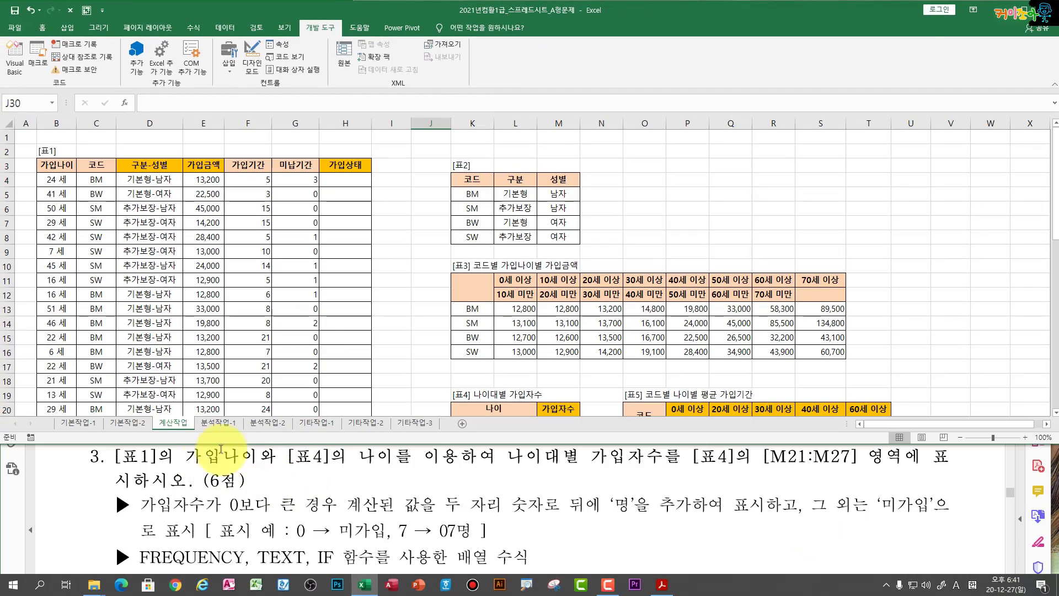
Step: Start a FREQUENCY formula across [표4]'s 가입자수 range M21:M27 with the absolute 가입나이 range $B$4:$B$39 as its data array
click(48, 179)
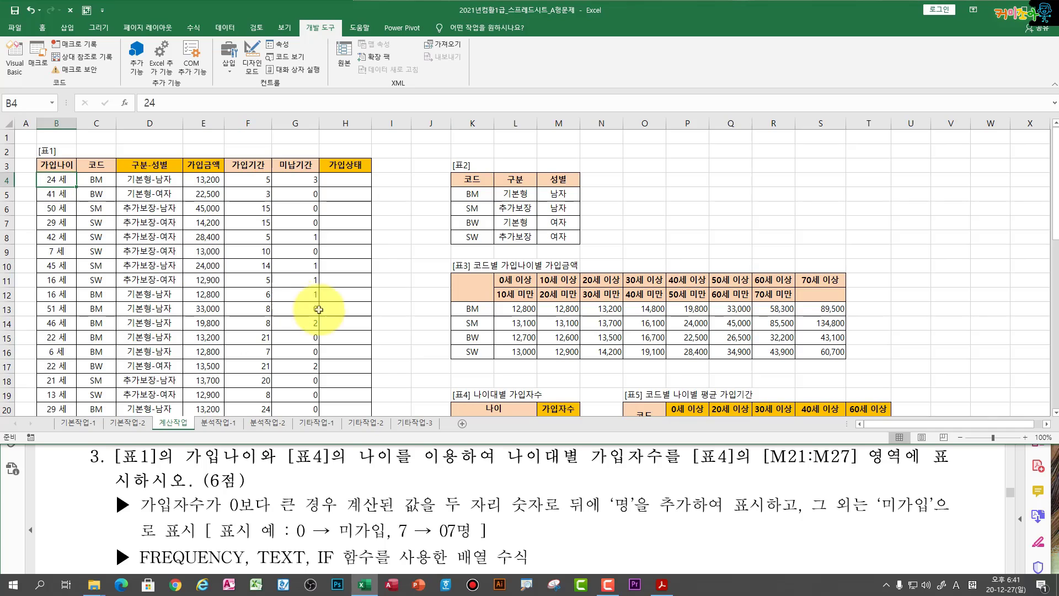
scroll(323, 308, down, 5)
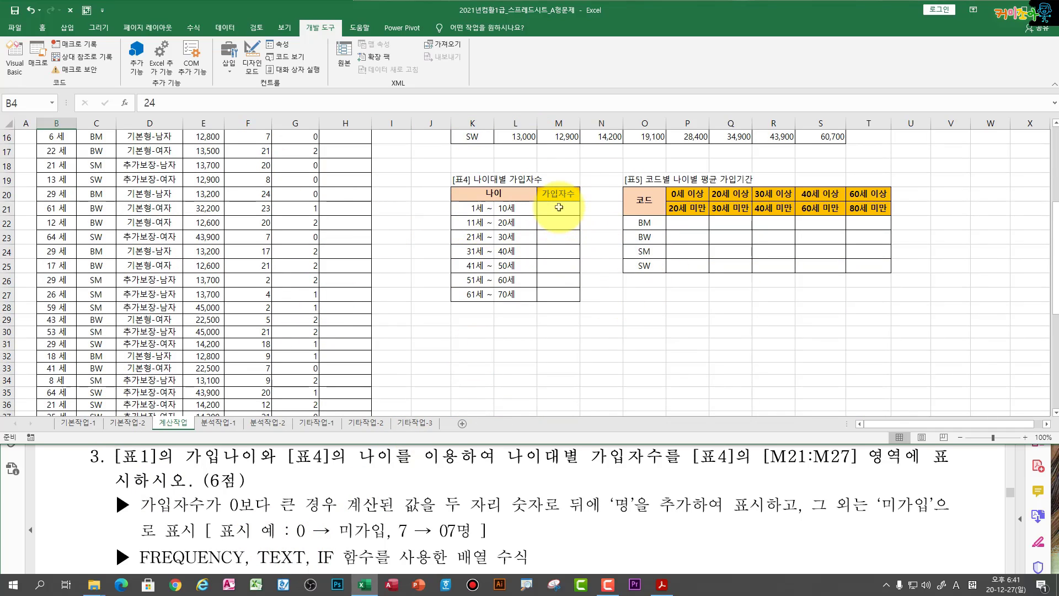
drag(559, 208, 552, 292)
scroll(406, 324, up, 5)
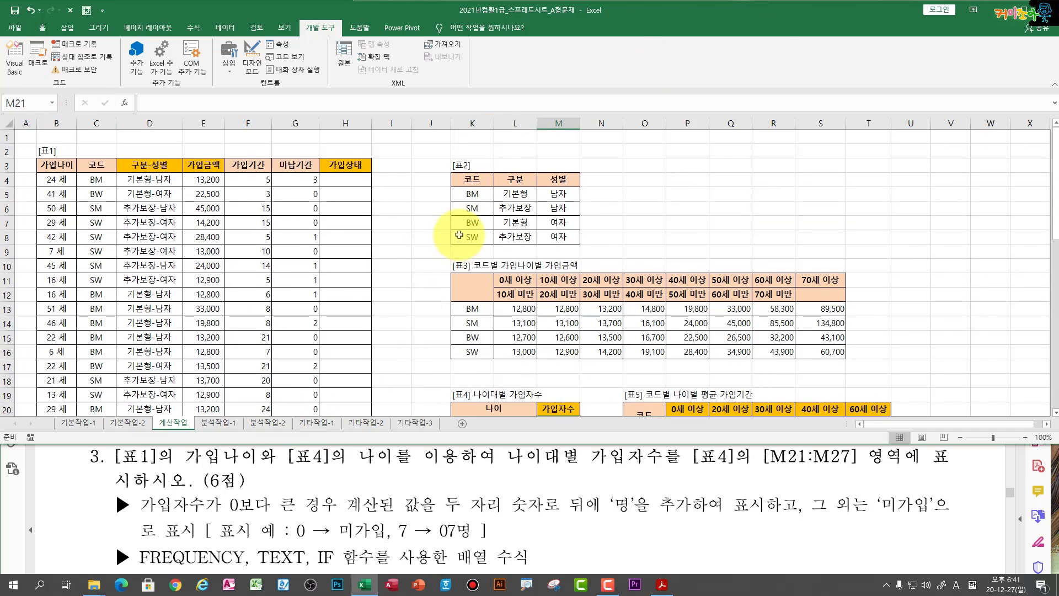
scroll(466, 230, down, 4)
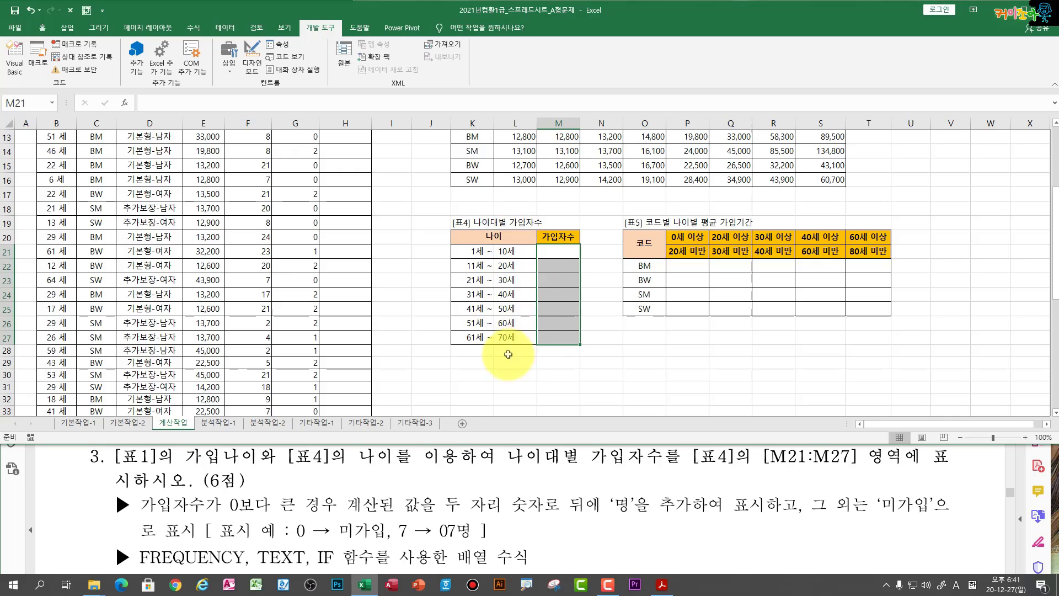
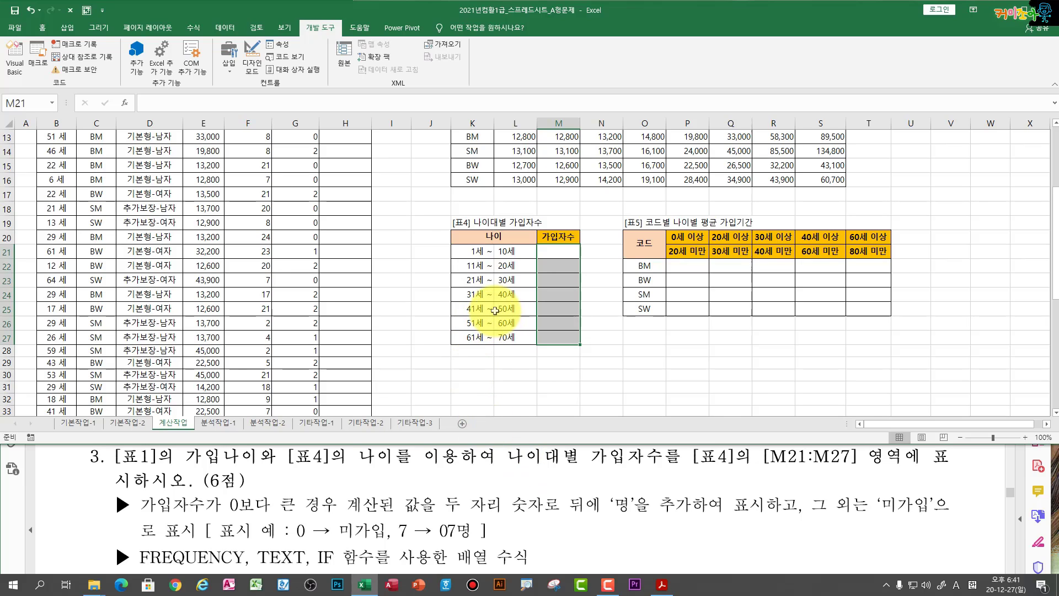
drag(552, 252, 553, 336)
text(=fr)
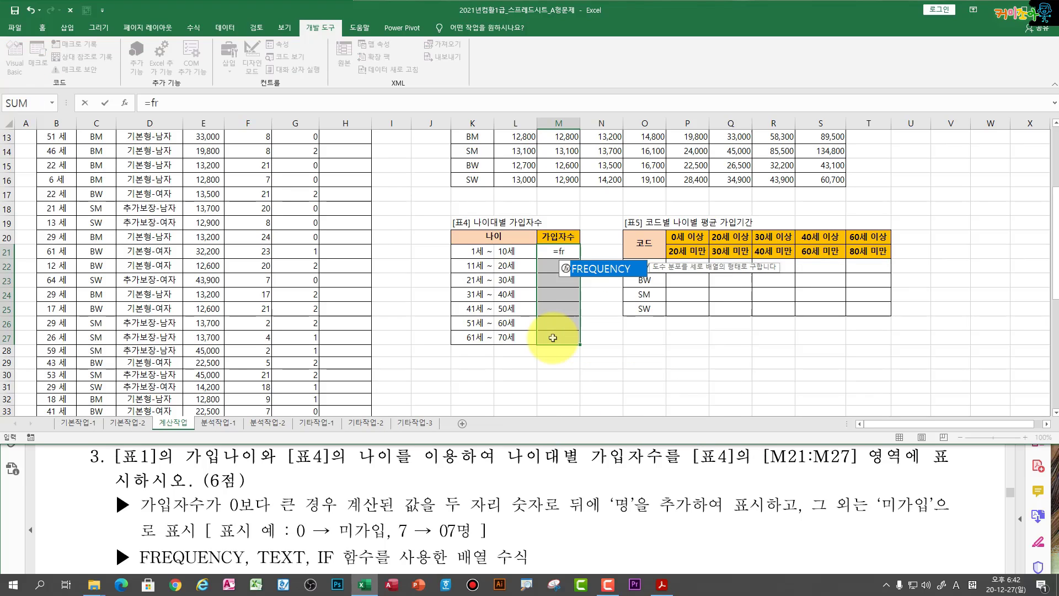
key(Tab)
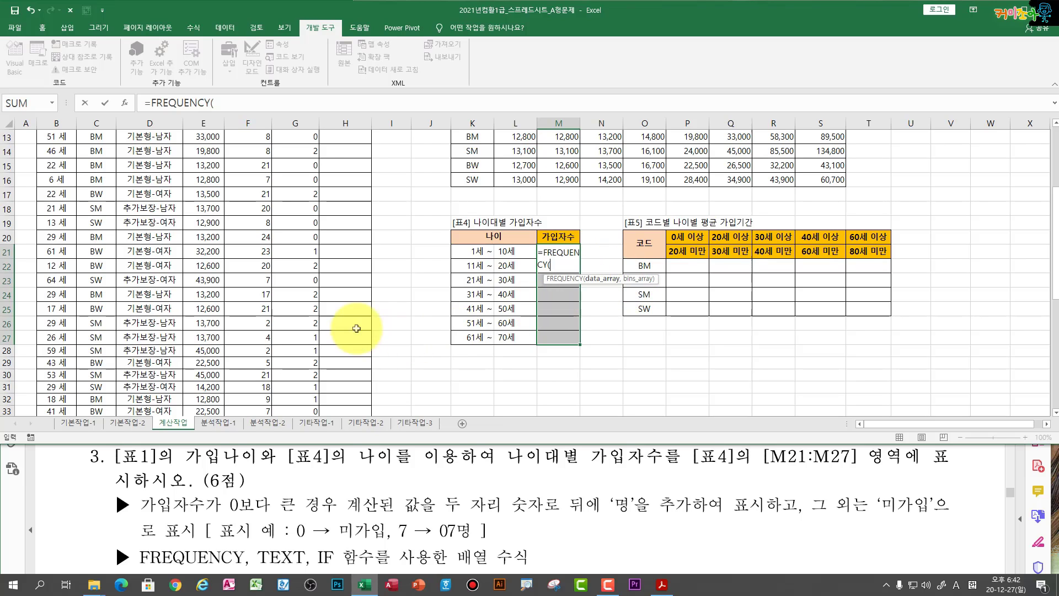
scroll(31, 270, up, 4)
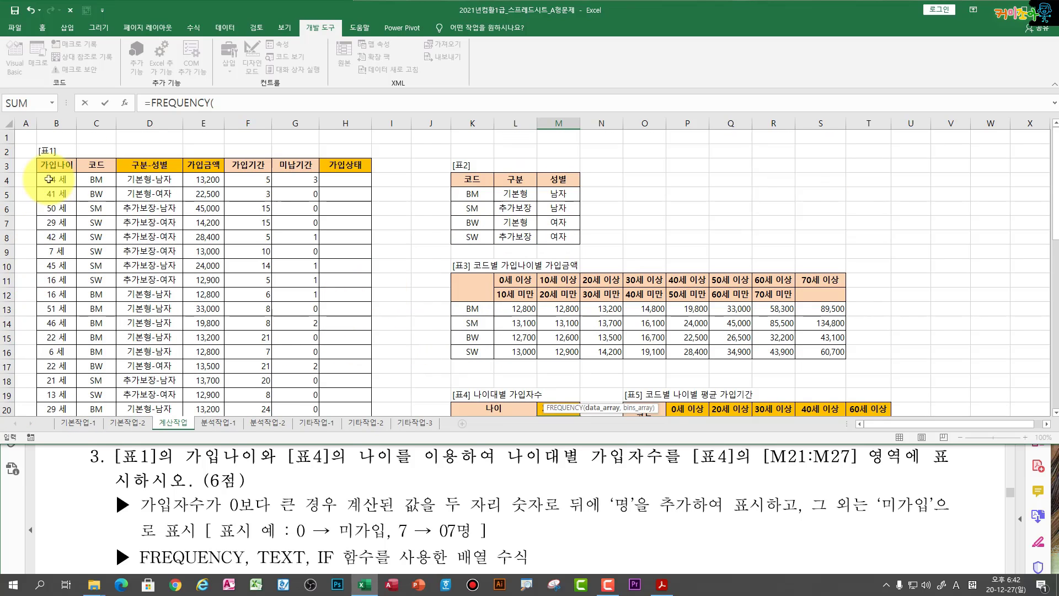
key(ctrl+shift+Down)
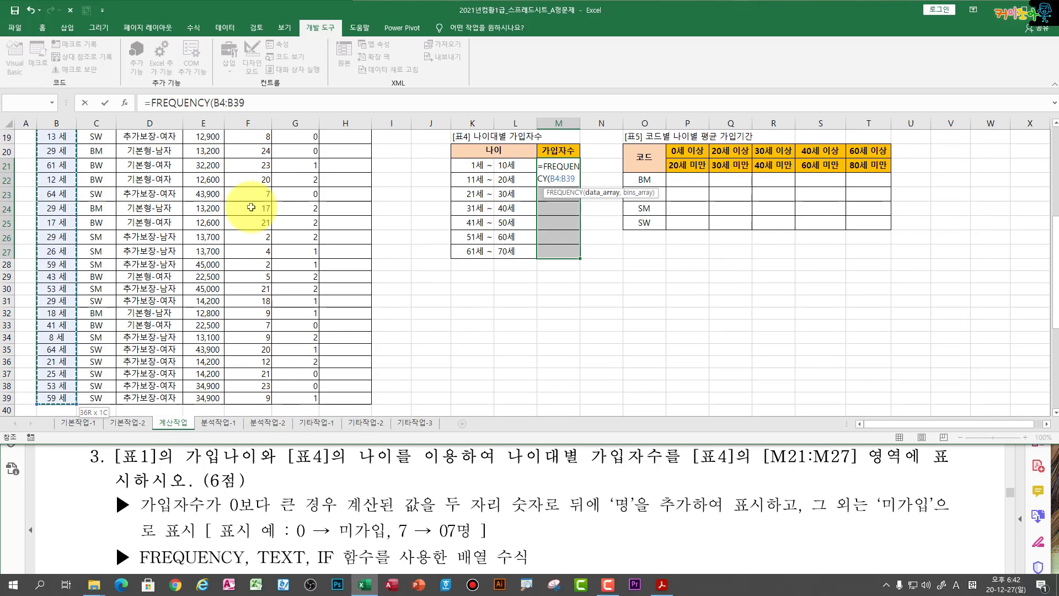
key(F4)
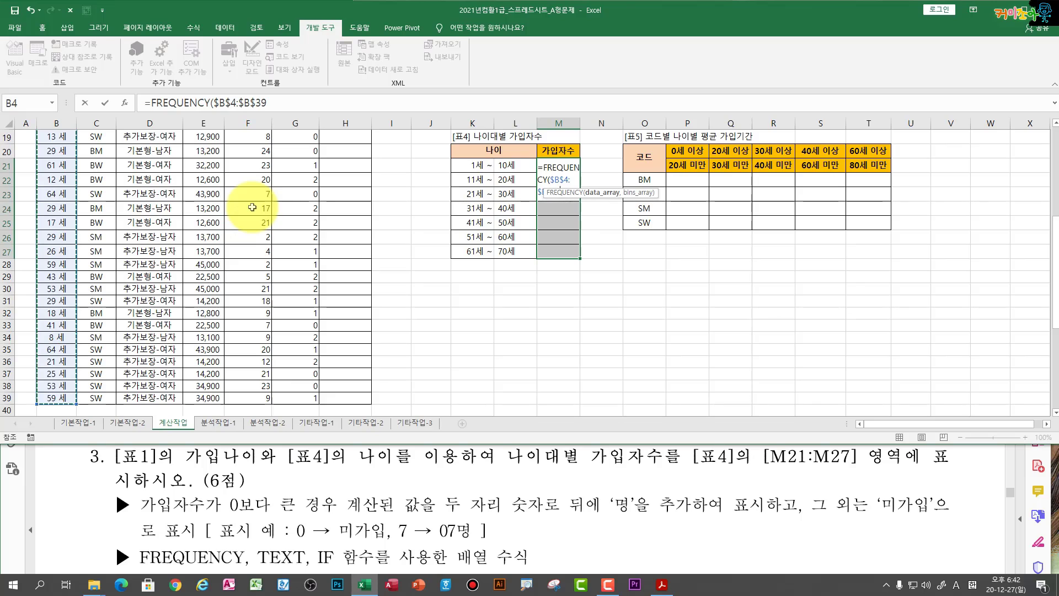
text(,)
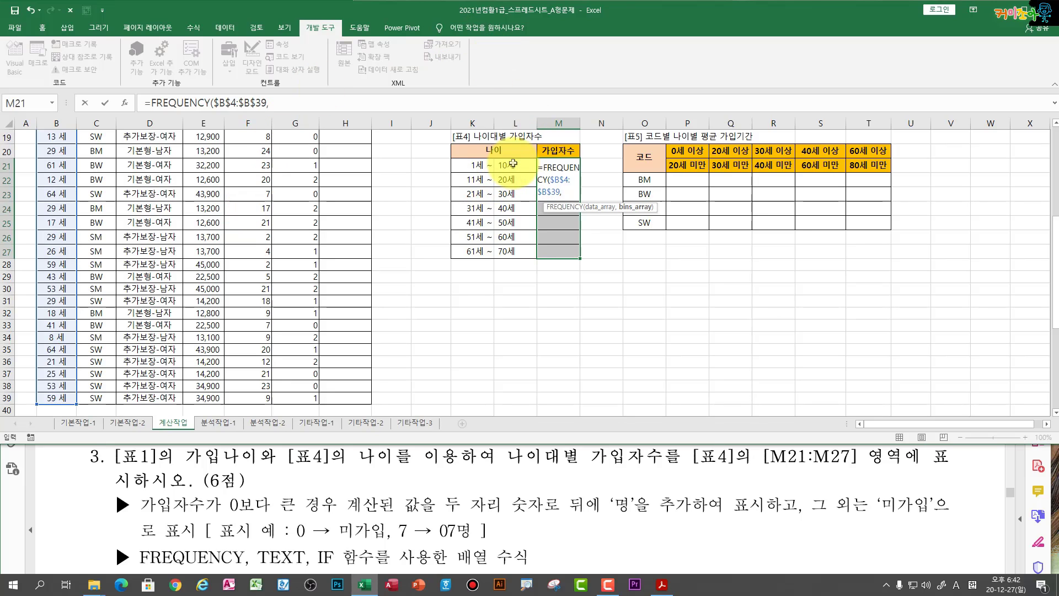
Step: Add the upper ages $L$21:$L$27 as FREQUENCY's bins array and enter it as an array formula in M21:M27
drag(513, 163, 505, 251)
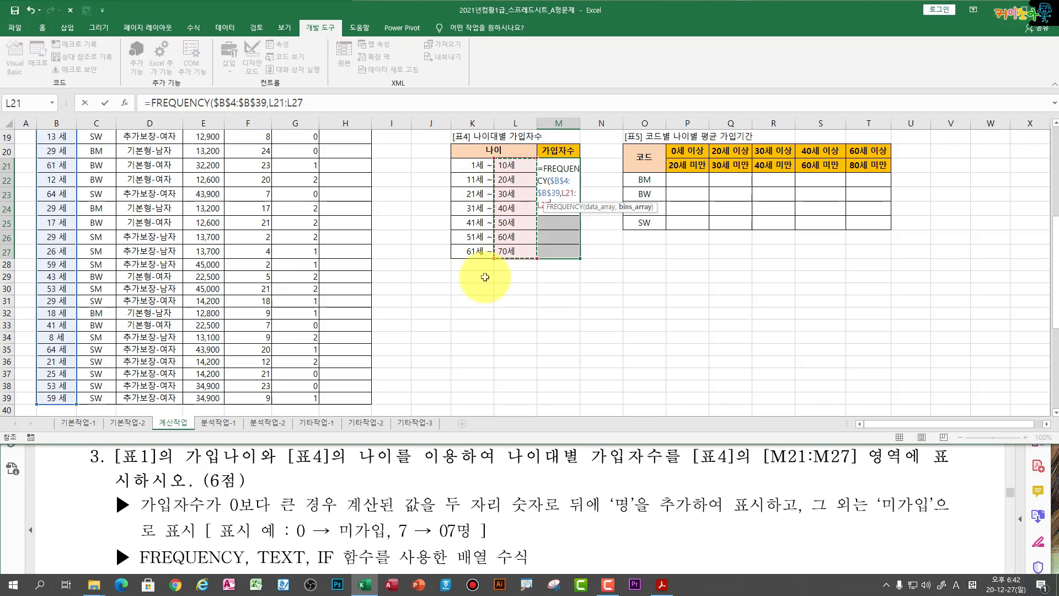
key(F4)
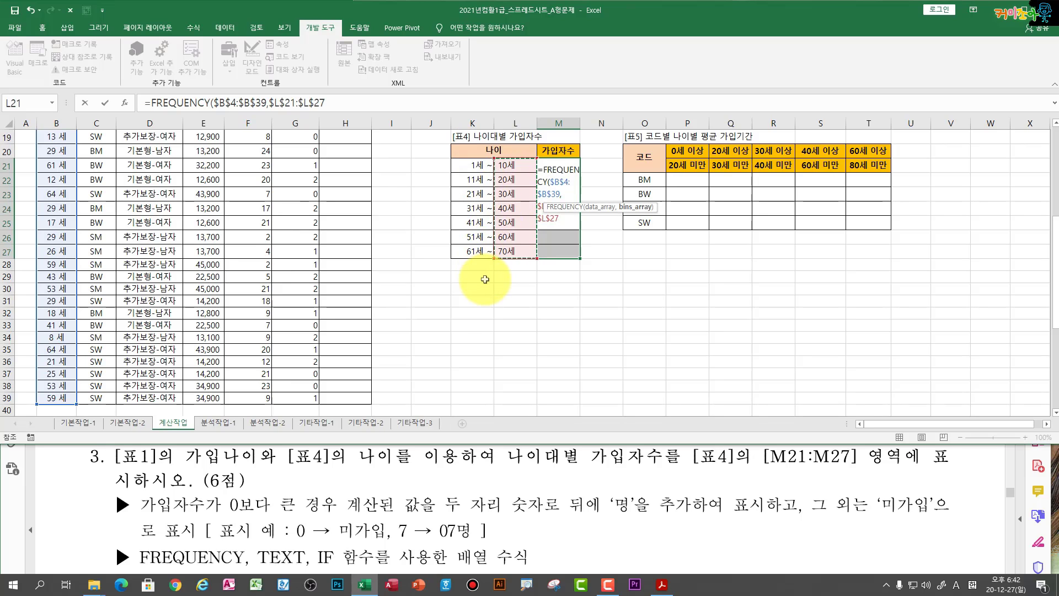
text())
key(ctrl+shift+Return)
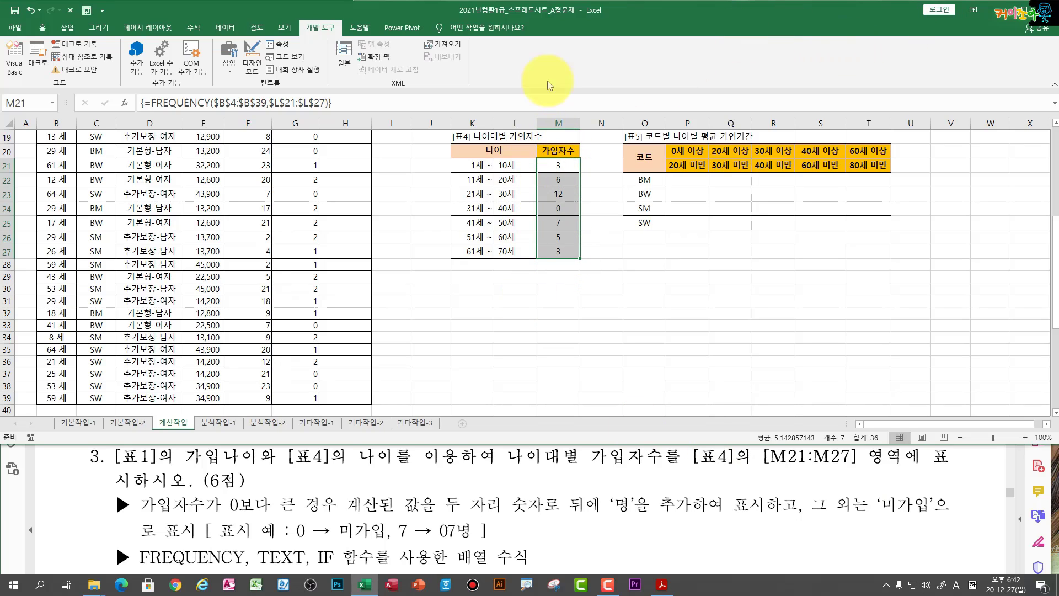
Step: Copy the FREQUENCY expression in M21:M27's formula and wrap it in an IF that tests whether it is >0
drag(146, 103, 376, 91)
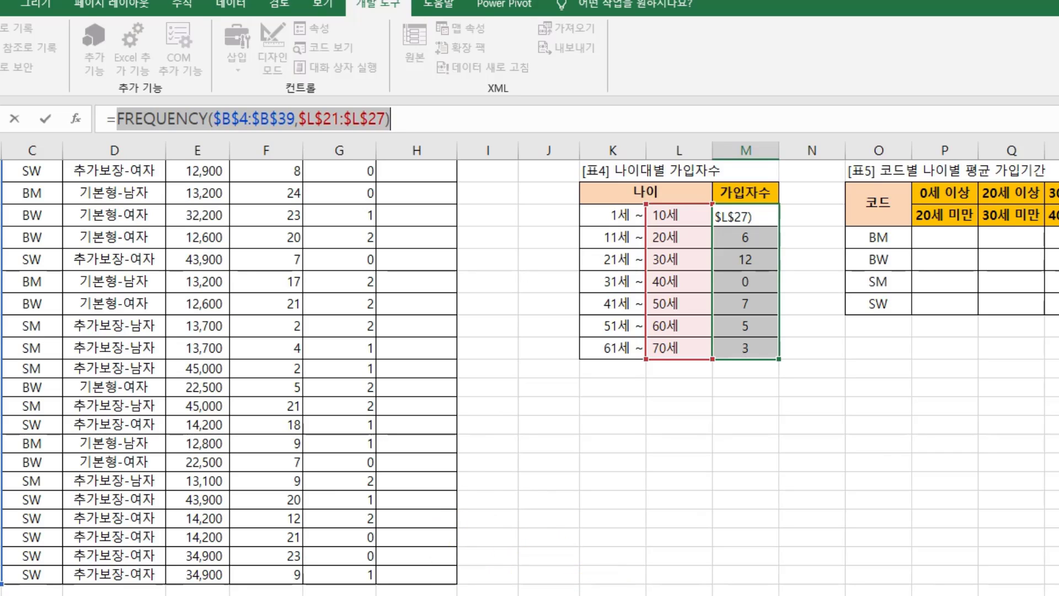
click(117, 119)
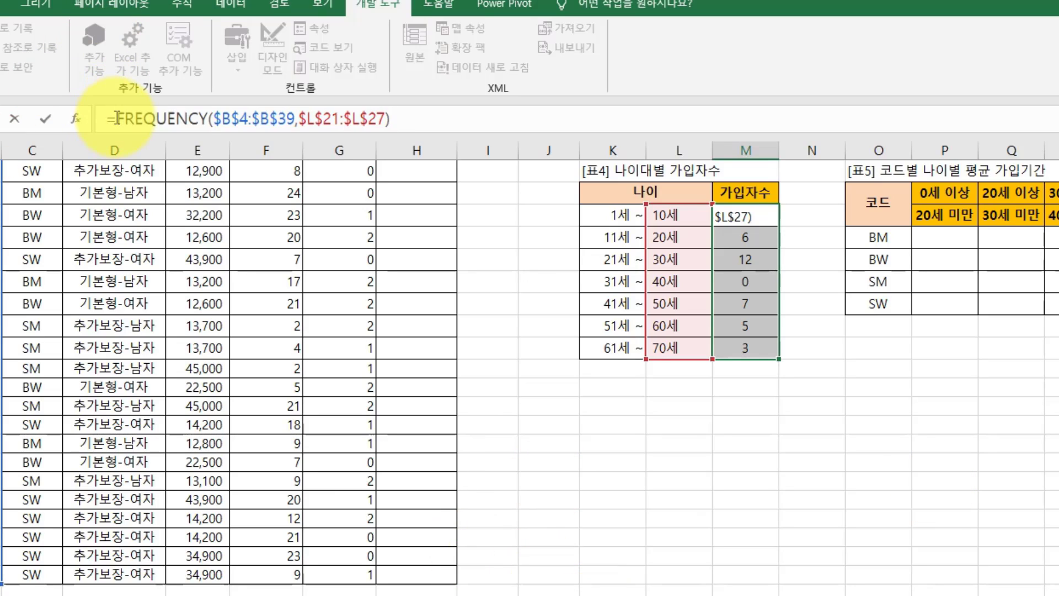
text(i)
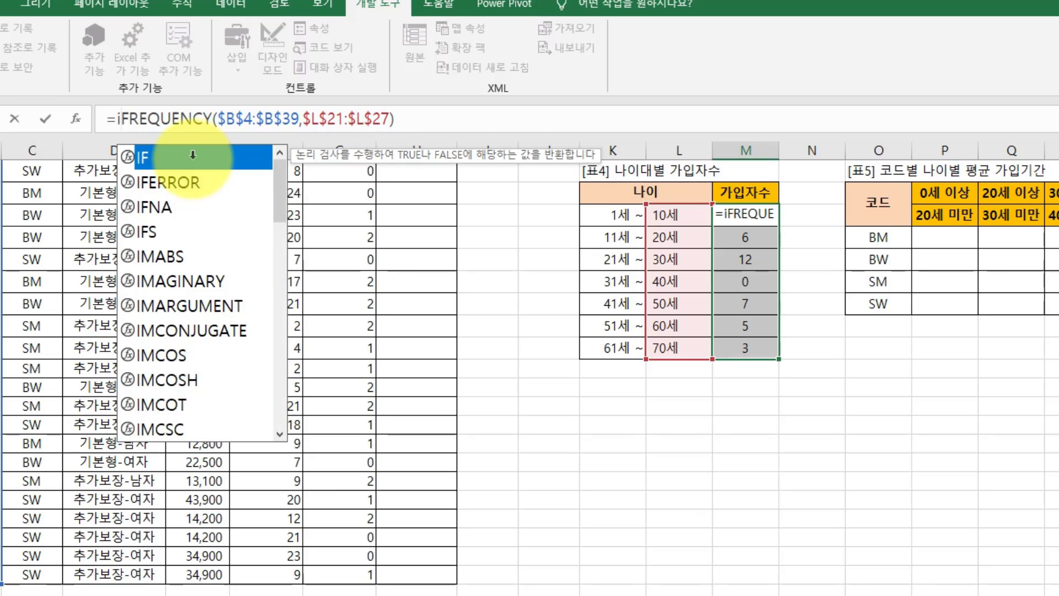
double_click(193, 155)
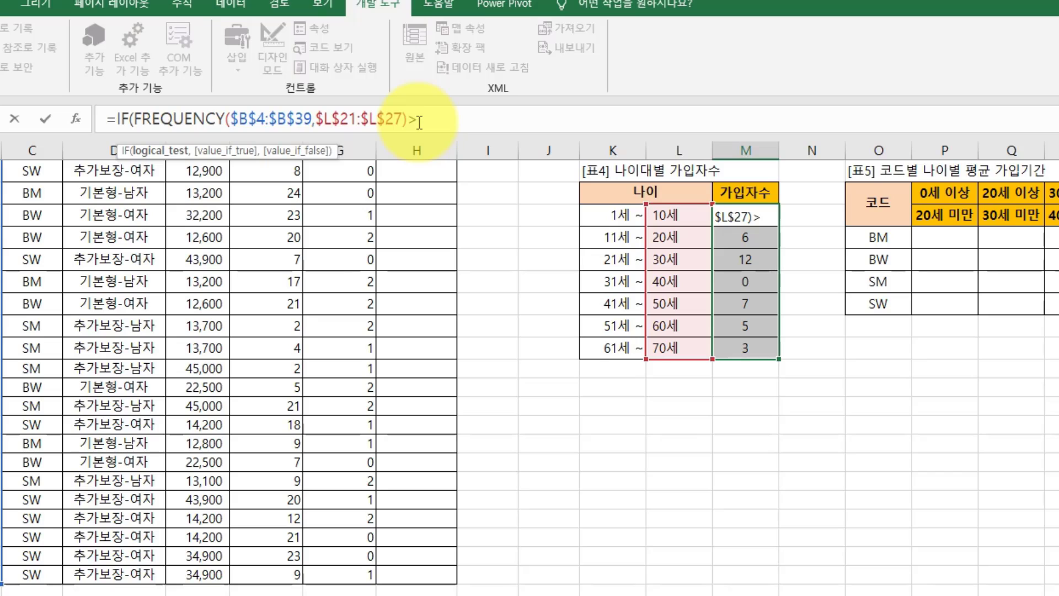
text(,)
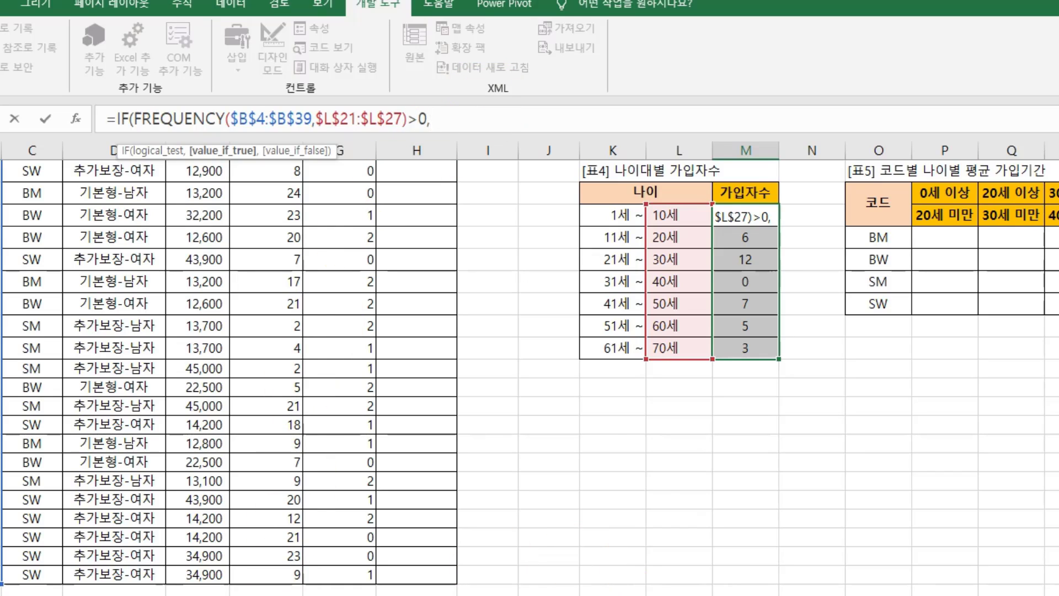
Step: Add TEXT(FREQUENCY($B$4:$B$39,$L$21:$L$27),"00명") as the IF's value when true
text(g)
key(BackSpace)
text(te)
key(Tab)
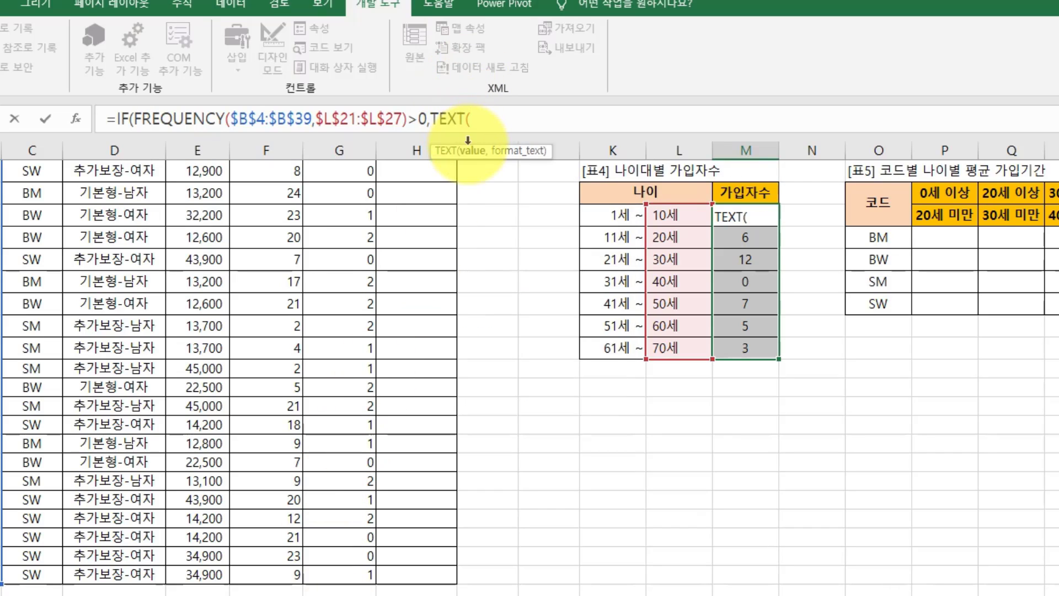
text(FREQUENCY($B$4:$B$39,$L$21:$L$27))
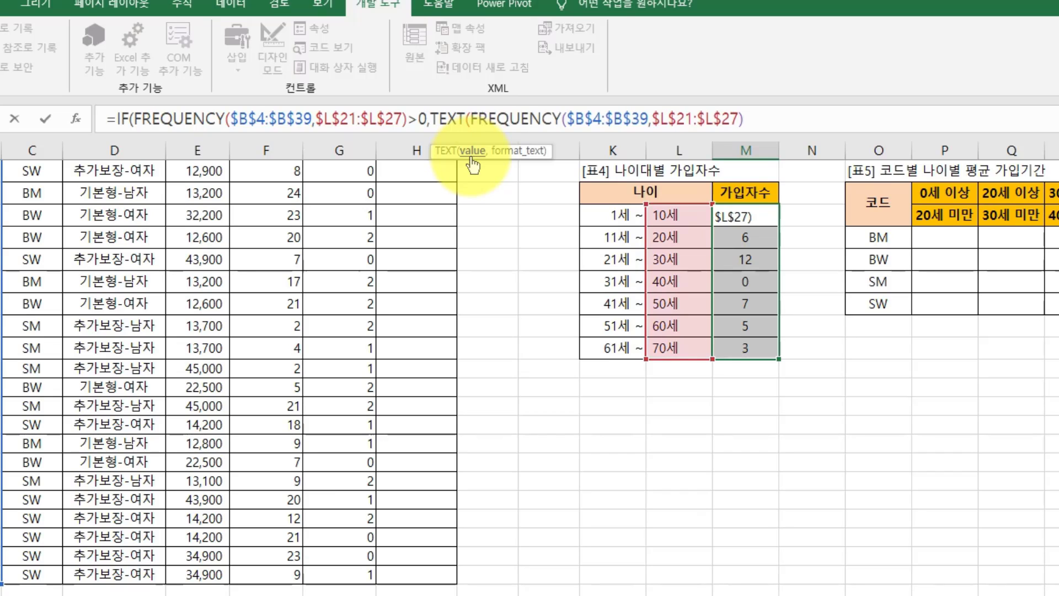
text(,)
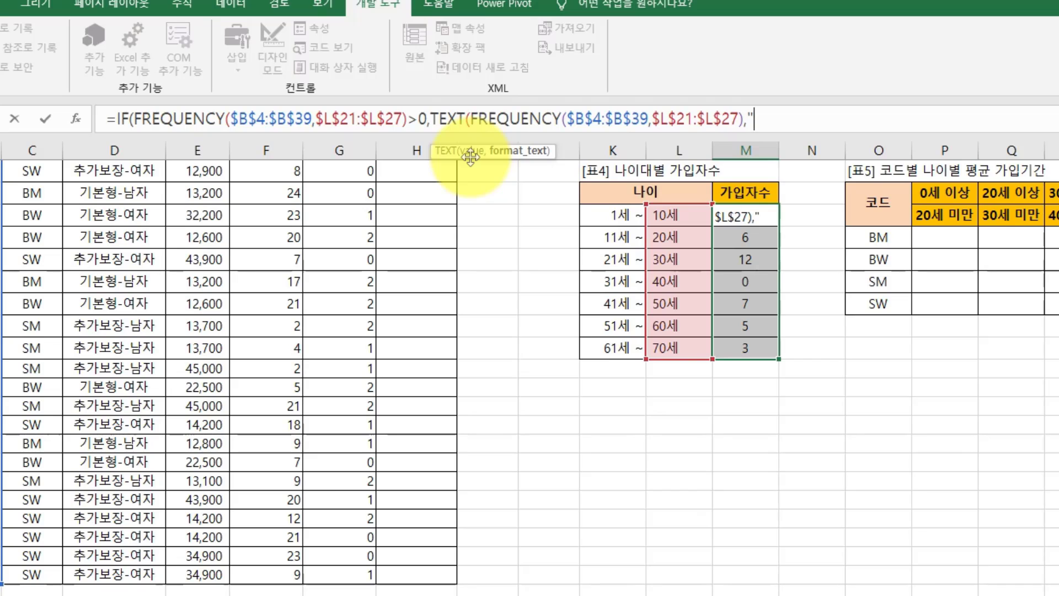
text("00)
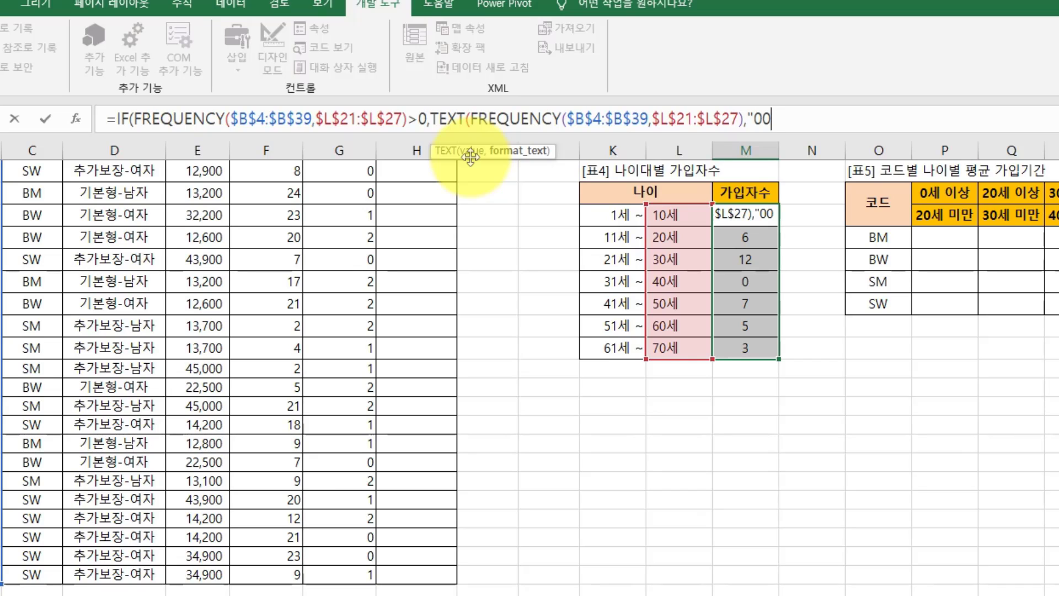
text(명)
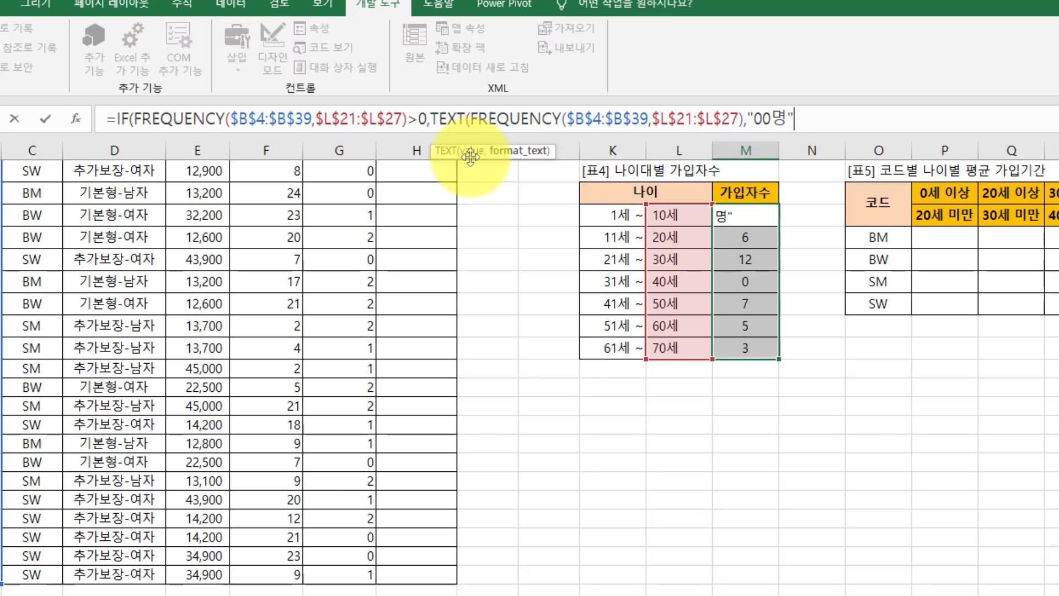
text("))
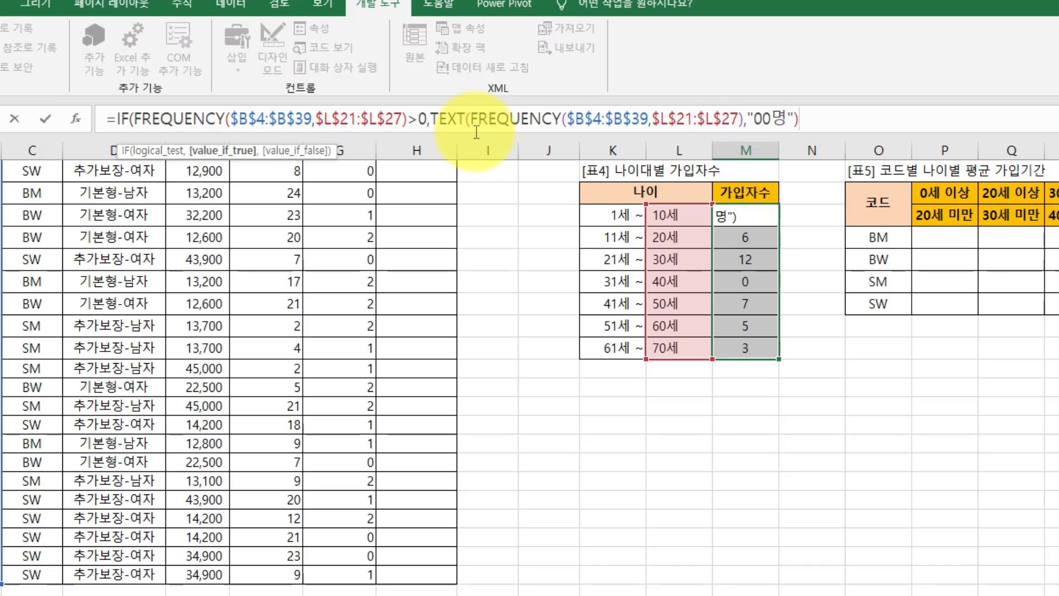
Step: Add "미가입" as the IF's value when false and close the formula's parentheses
text(,)
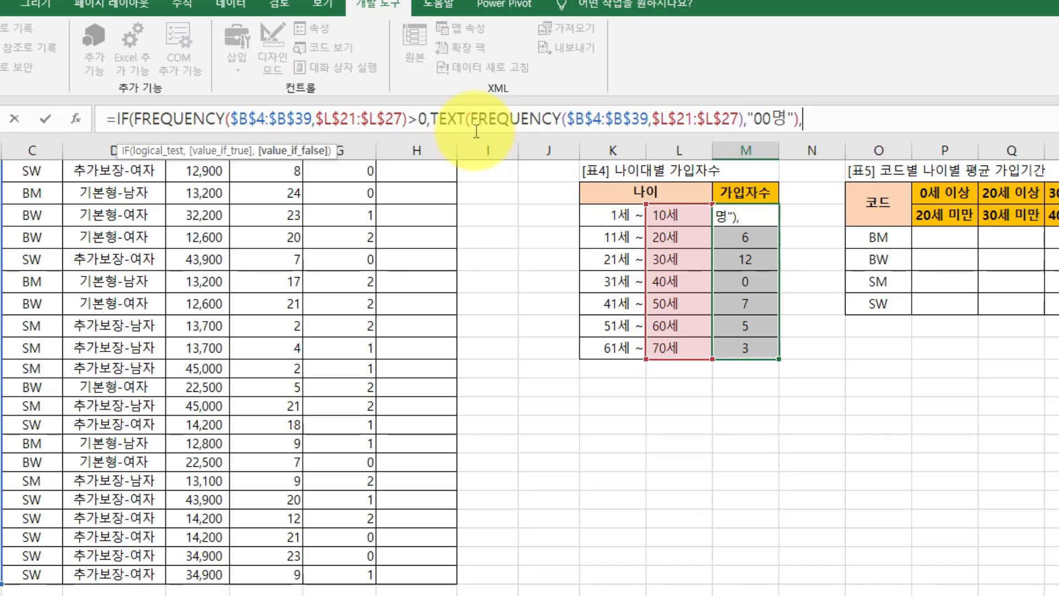
text("미가입)
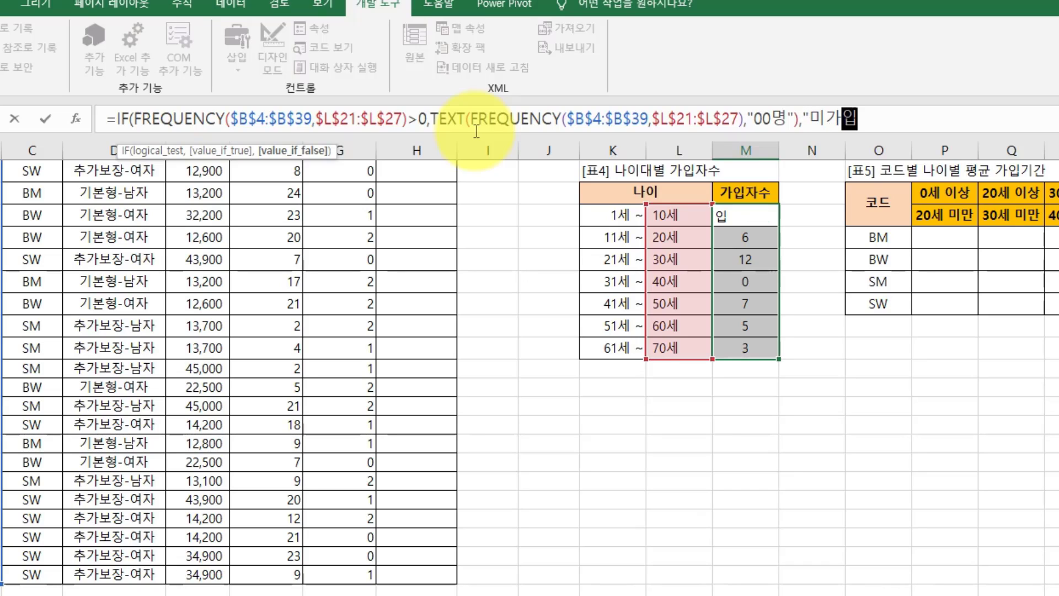
text("))
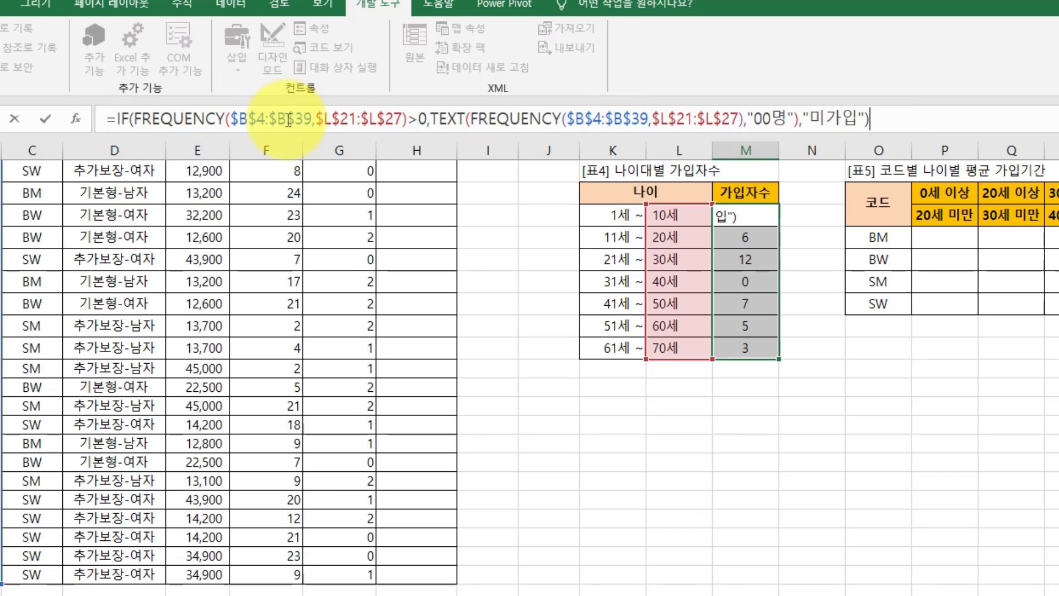
Step: Review the arguments of the IF, FREQUENCY and TEXT functions in the 가입자수 formula
click(429, 119)
click(133, 117)
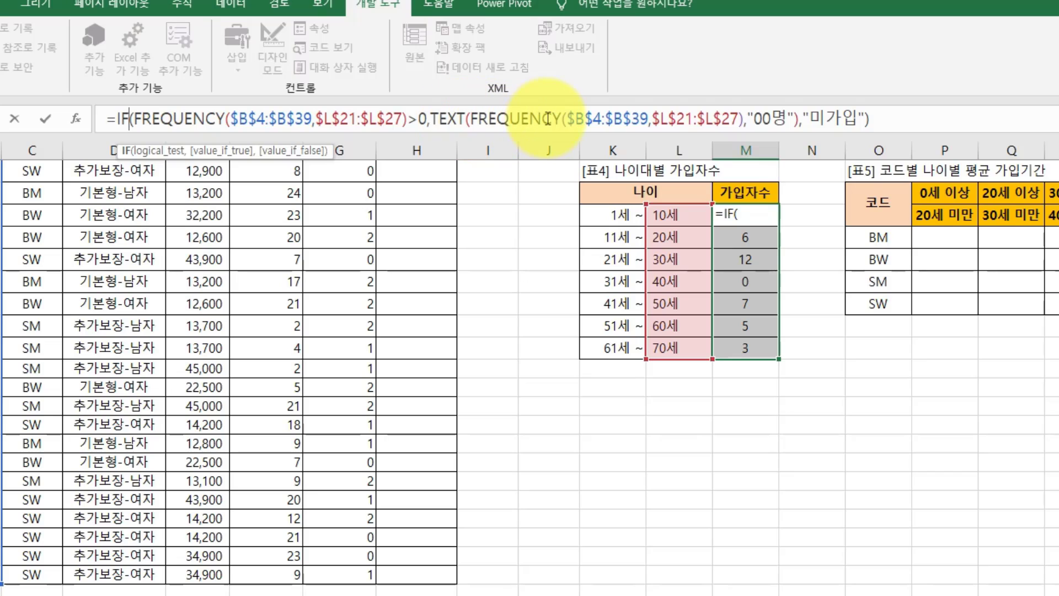
click(606, 119)
click(765, 119)
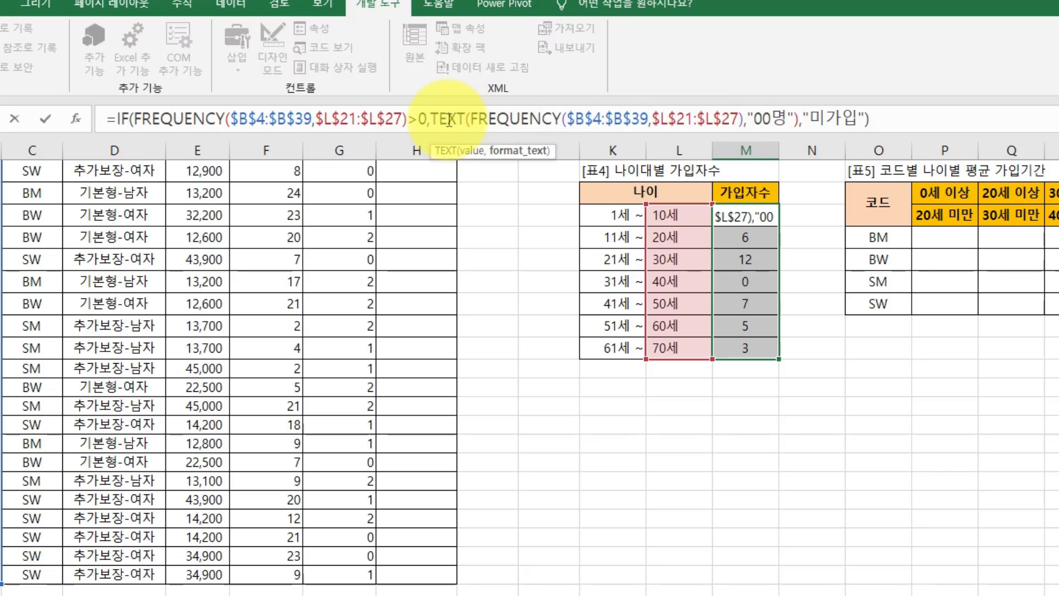
click(465, 119)
click(900, 125)
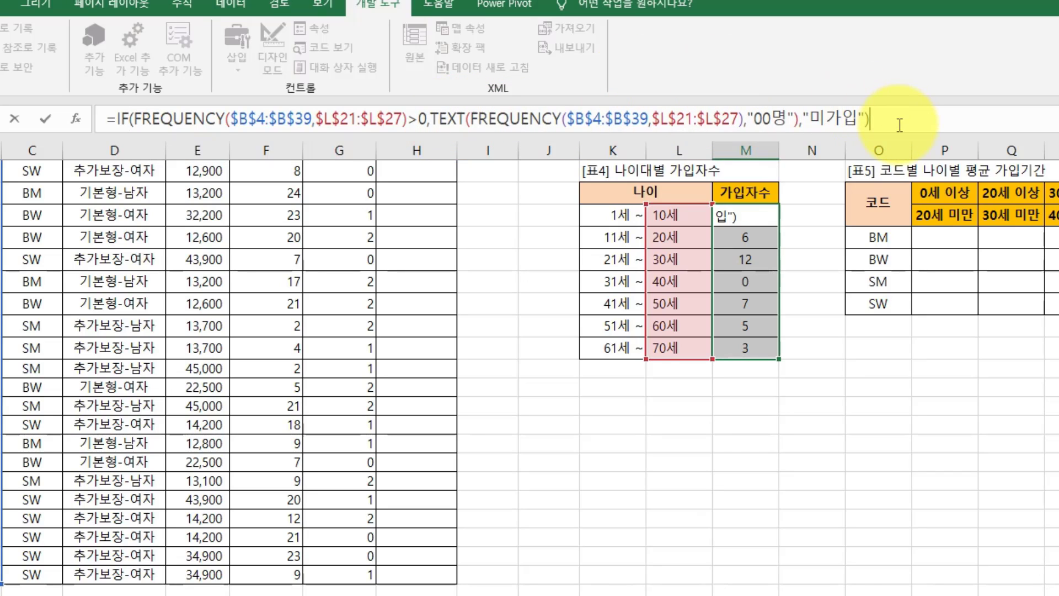
Step: Enter the IF, FREQUENCY and TEXT formula as an array formula in M21:M27
key(ctrl+shift+Return)
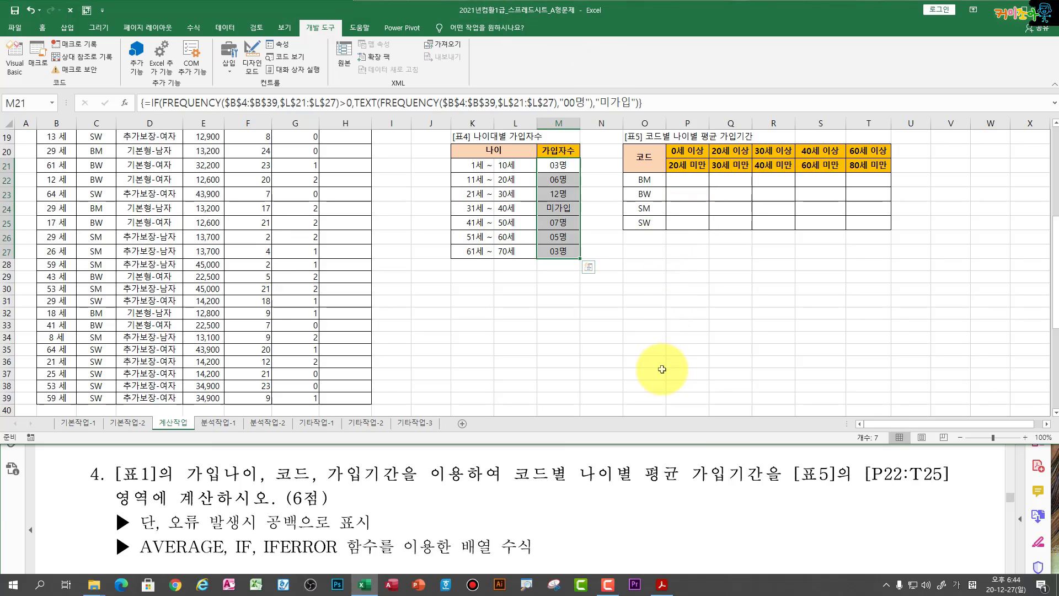
Step: Examine [표5]'s codes and its lower and upper age headings to work out the conditions for the average 가입기간 in P22
click(680, 181)
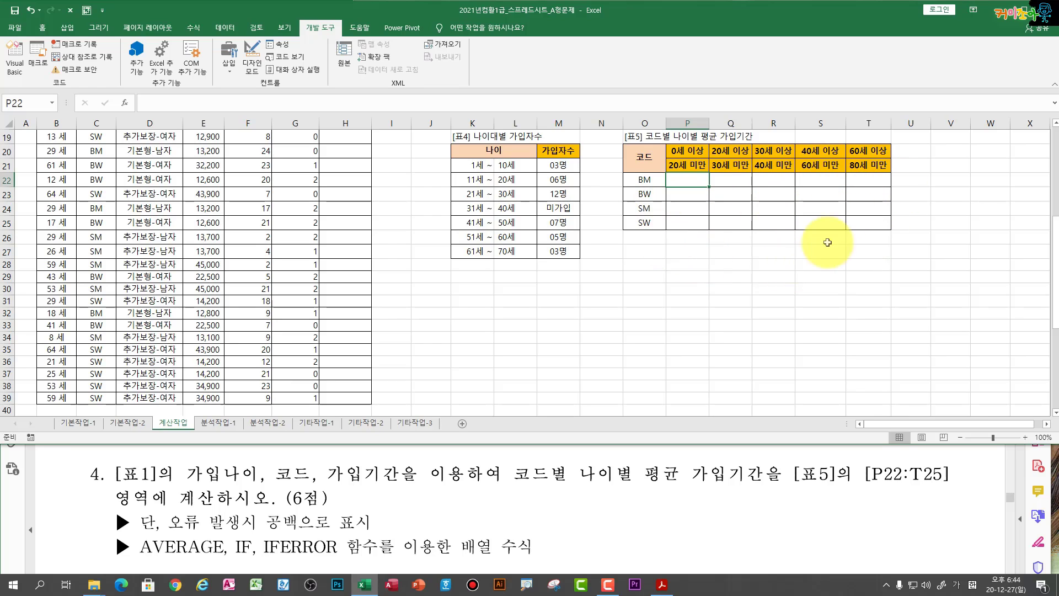
scroll(754, 297, up, 1)
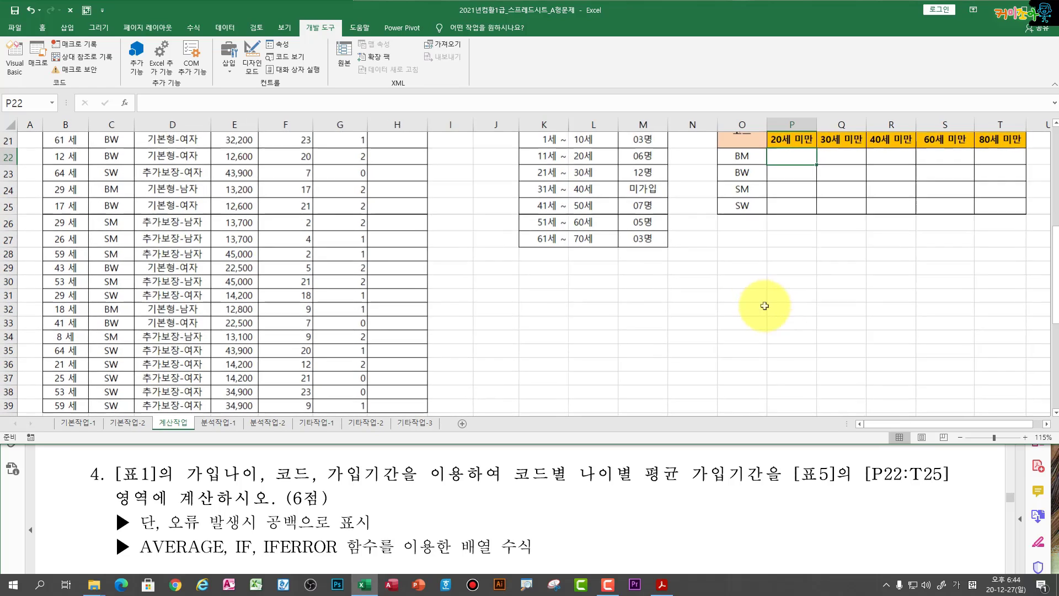
drag(894, 423, 913, 401)
scroll(850, 333, up, 4)
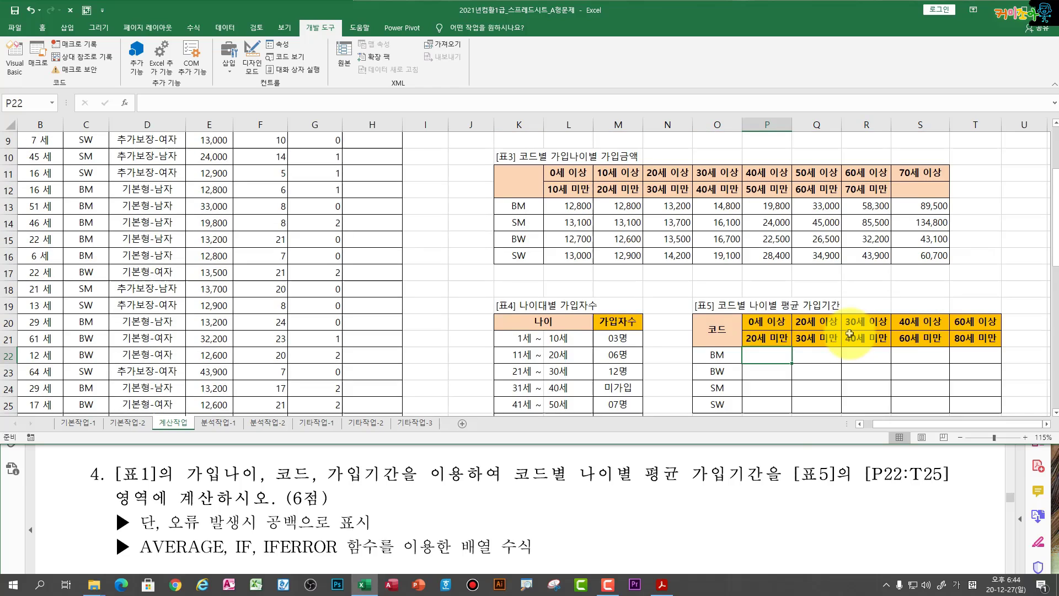
scroll(851, 333, down, 2)
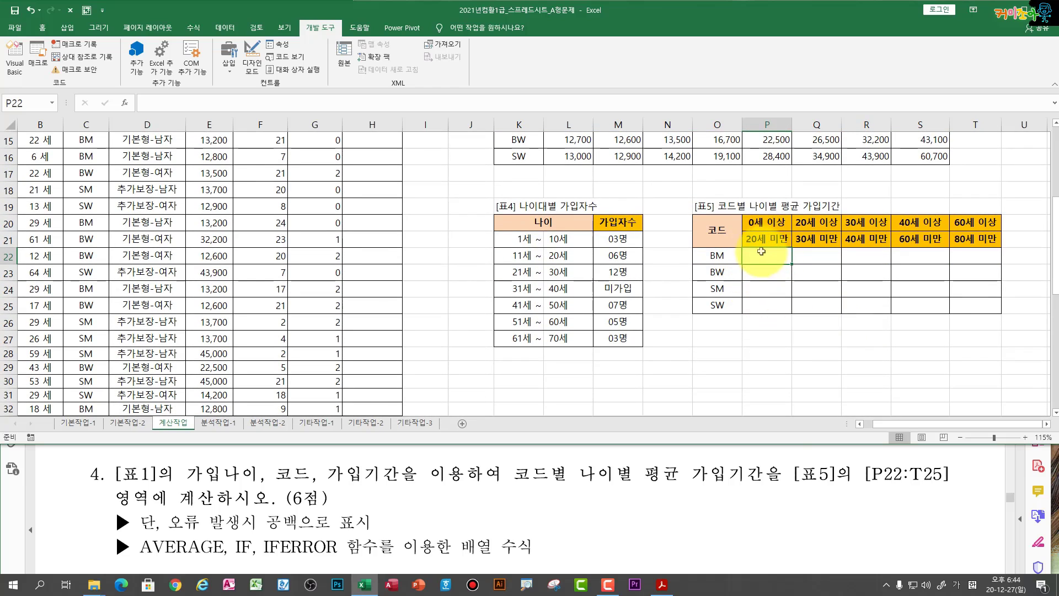
click(717, 257)
click(768, 220)
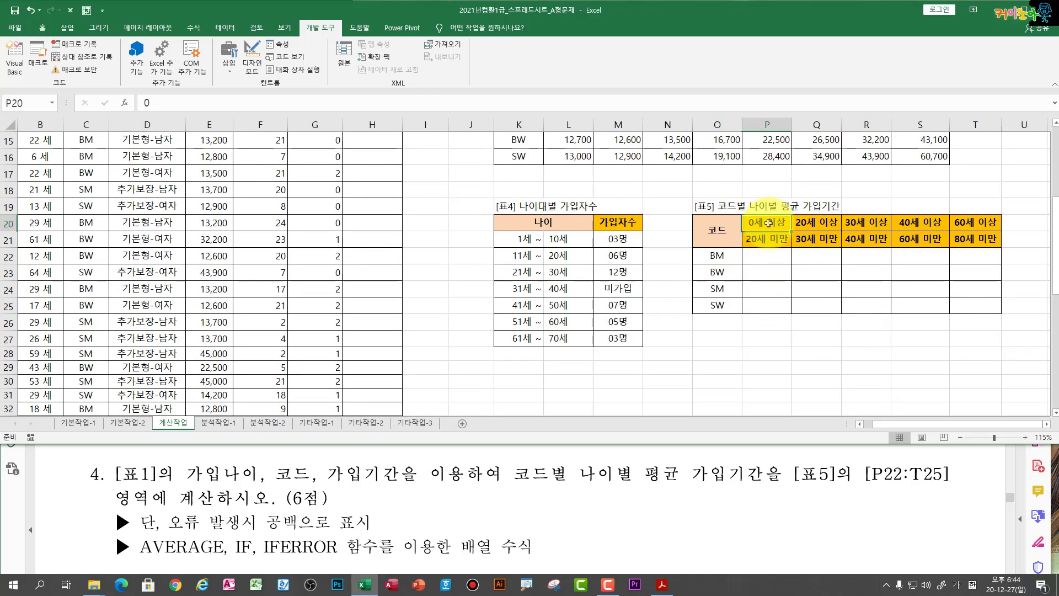
click(772, 255)
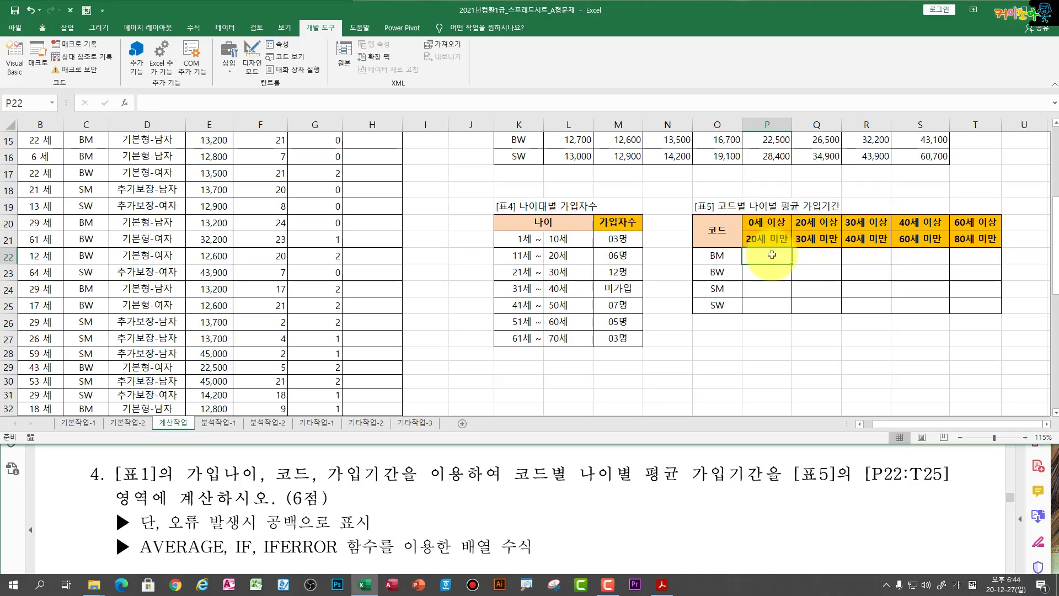
click(716, 257)
click(768, 220)
click(762, 238)
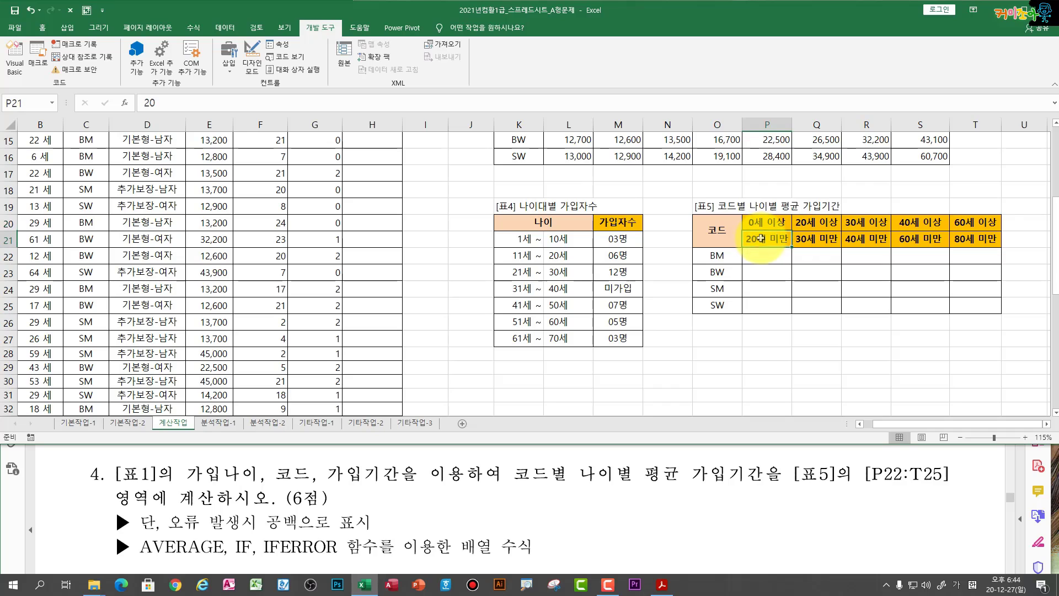
click(757, 257)
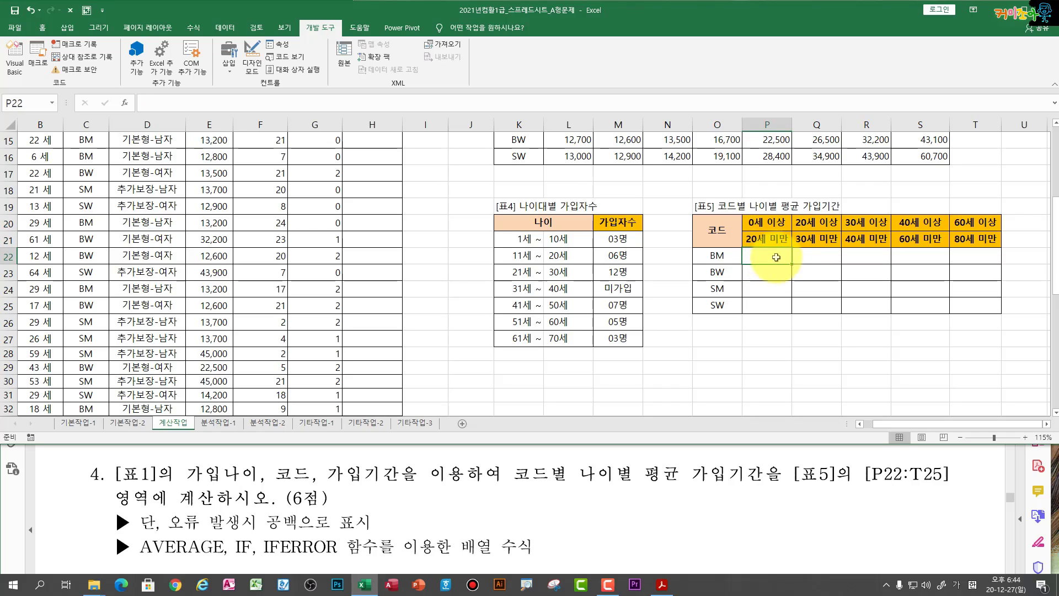
drag(790, 266, 764, 257)
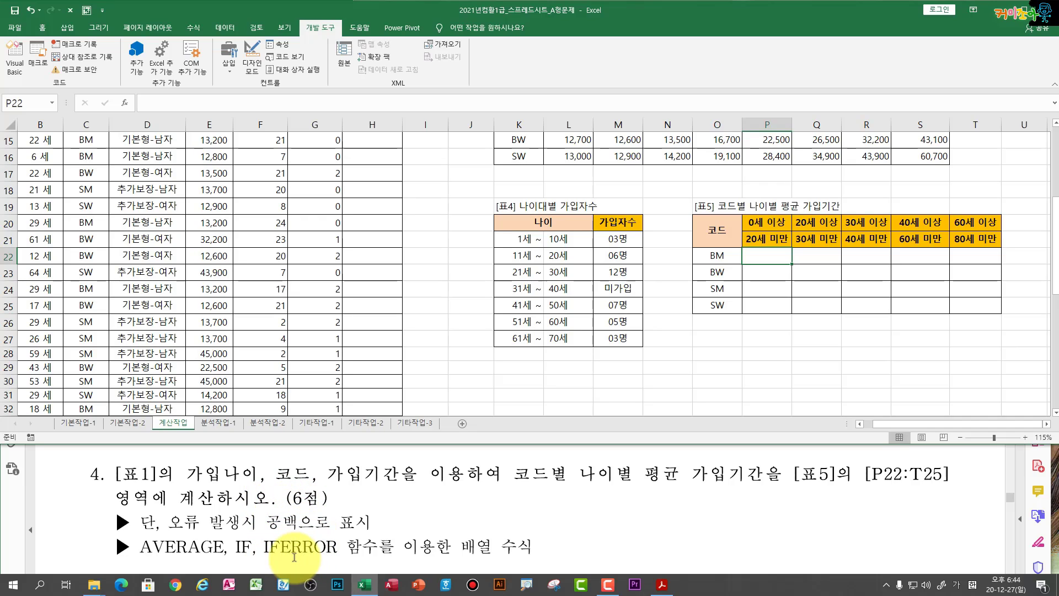
Step: Start a formula in P22 with an IF nested inside AVERAGE
text(ㅁ)
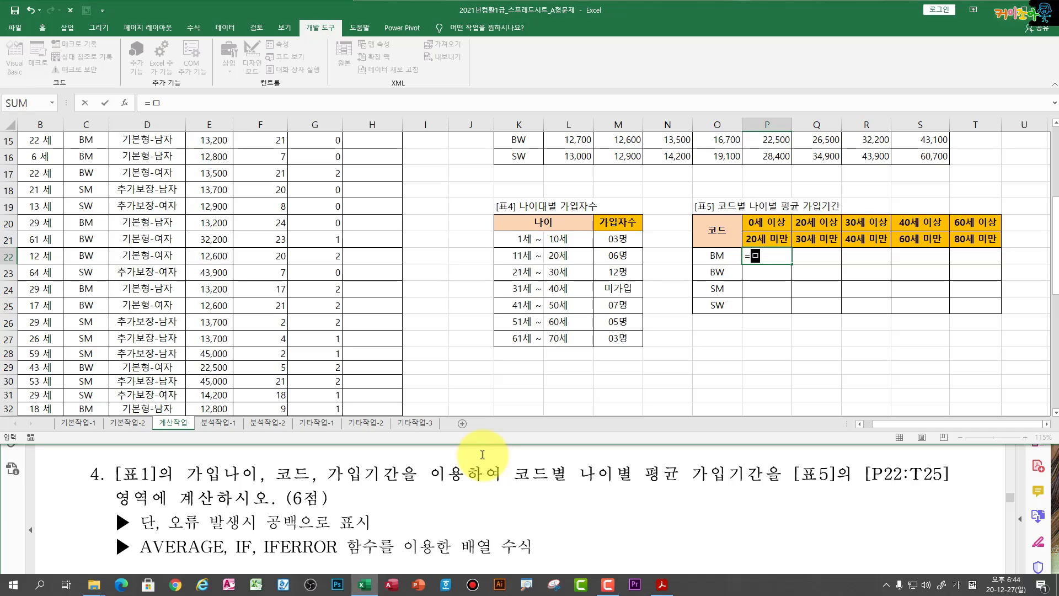
text(av)
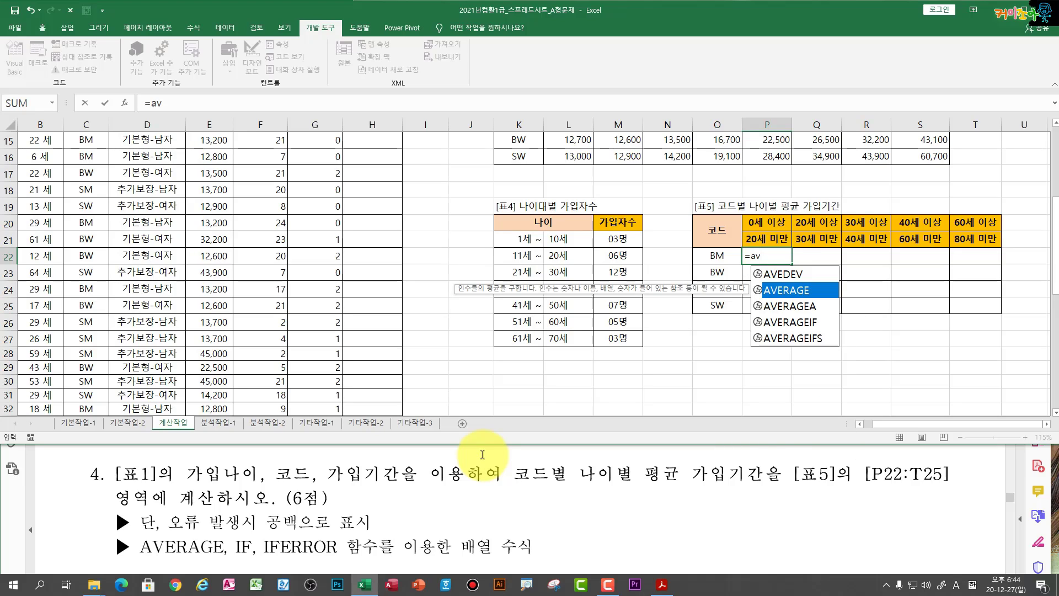
key(Tab)
text(if)
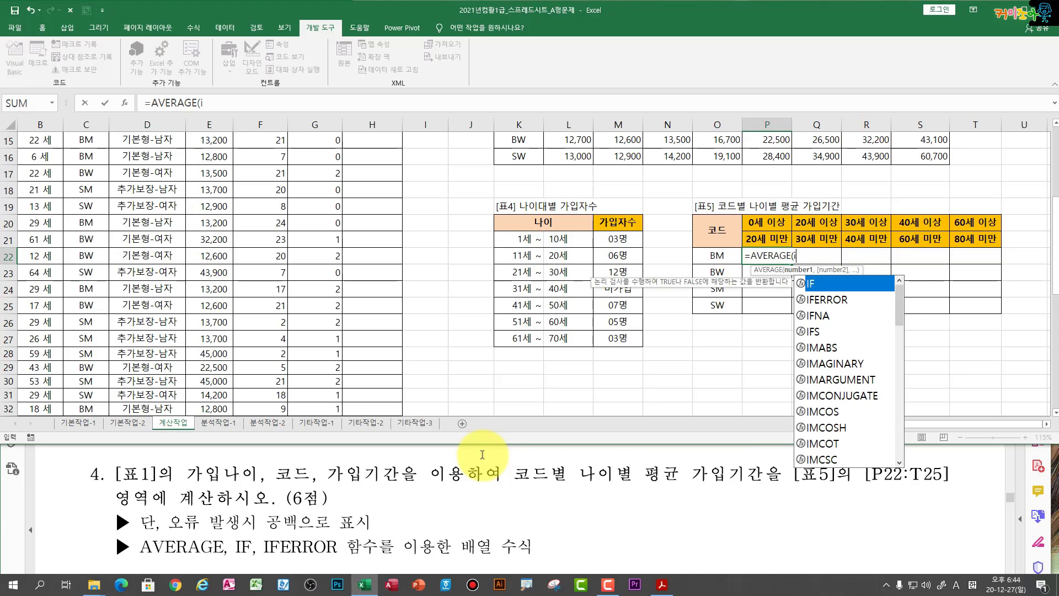
key(Tab)
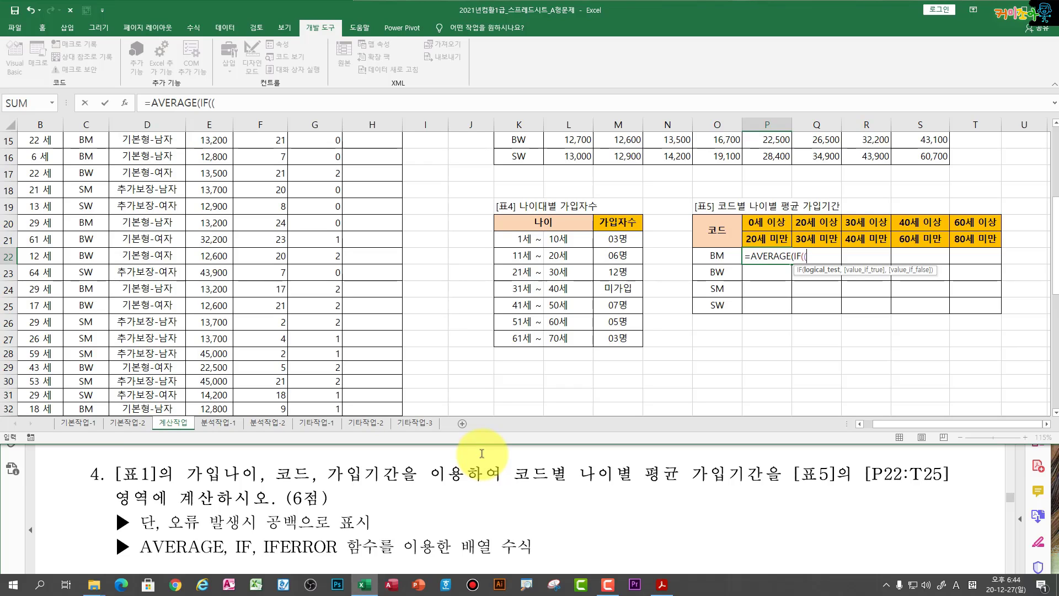
Step: Add the IF's code condition ($C$4:$C$39=$O22), comparing [표1]'s 코드 column with the code in [표5]
scroll(7, 288, up, 2)
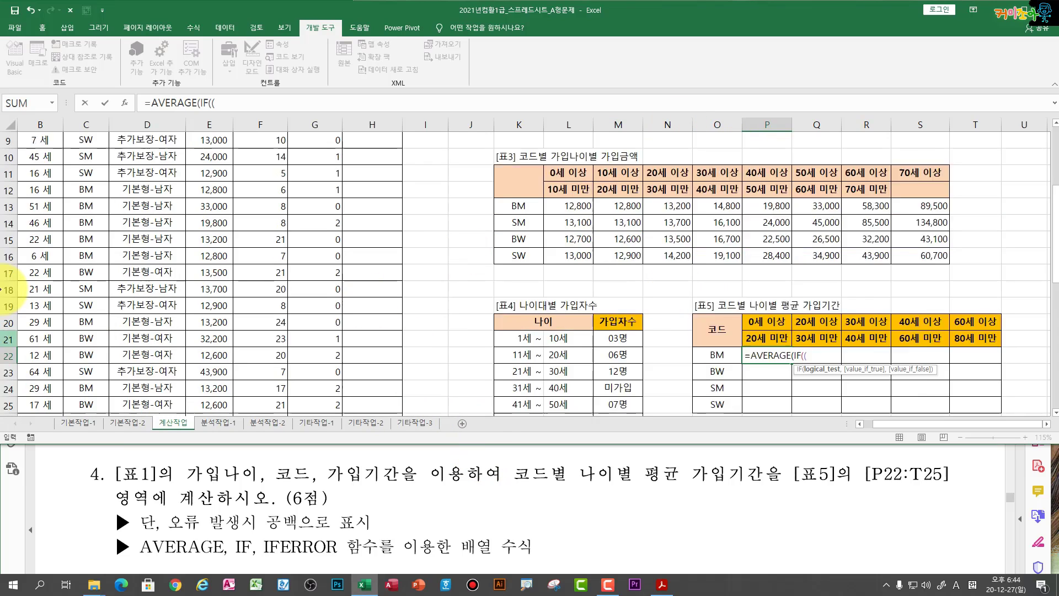
scroll(7, 288, up, 3)
click(80, 188)
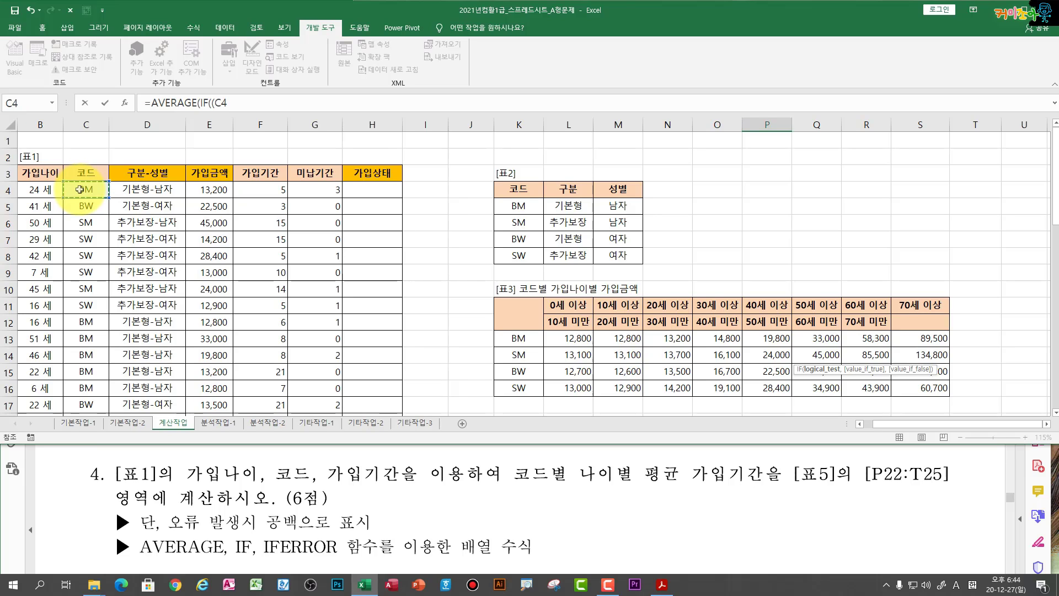
key(ctrl+shift+Down)
key(F4)
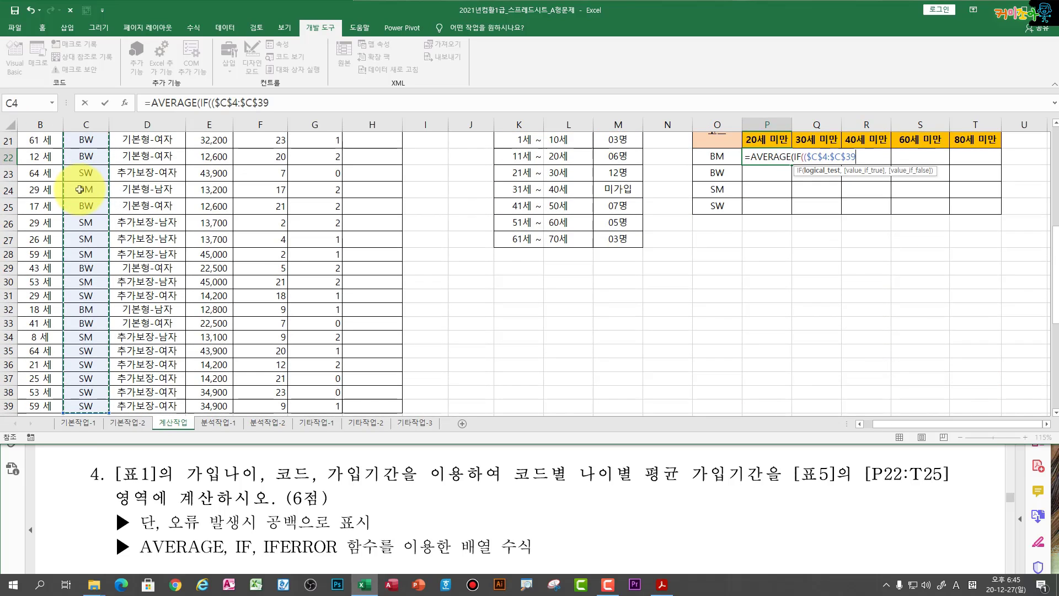
text(=)
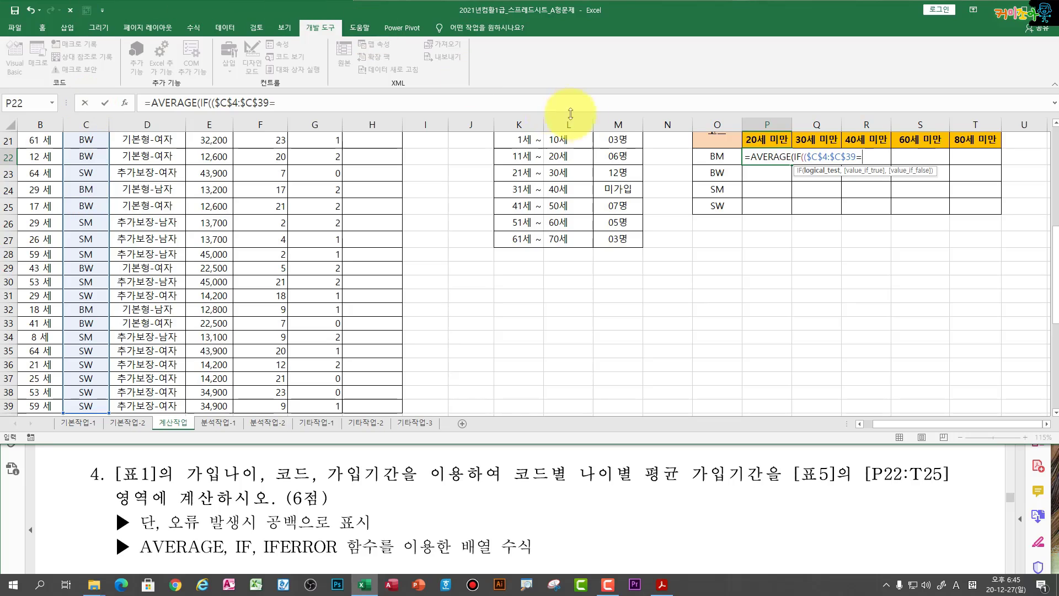
click(717, 156)
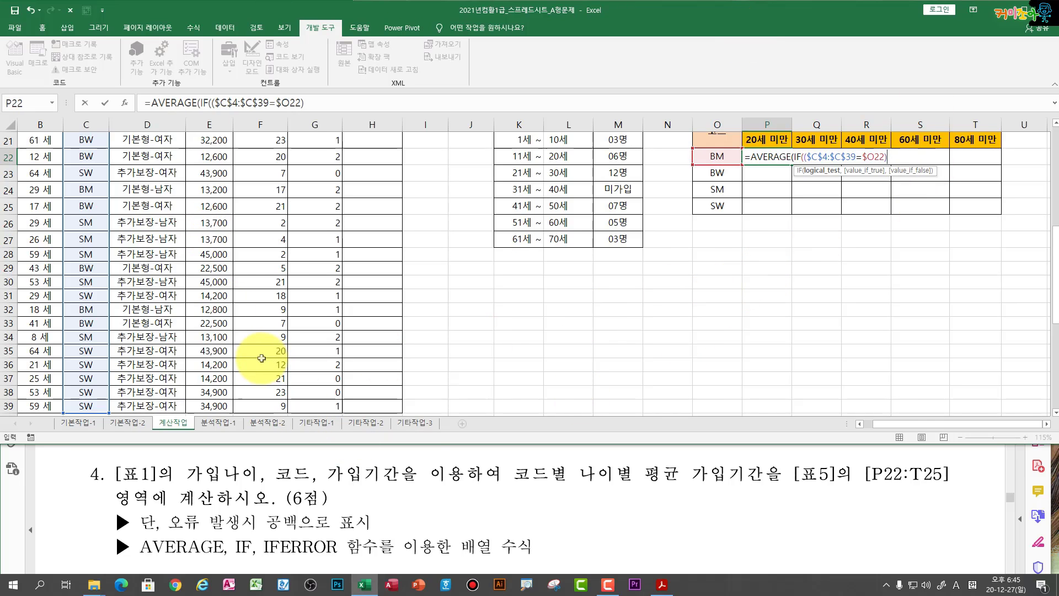
Step: Multiply by the lower age condition ($B$4:$B$39>=P$20), comparing [표1]'s 가입나이 with [표5]'s 이상 heading
scroll(256, 359, up, 6)
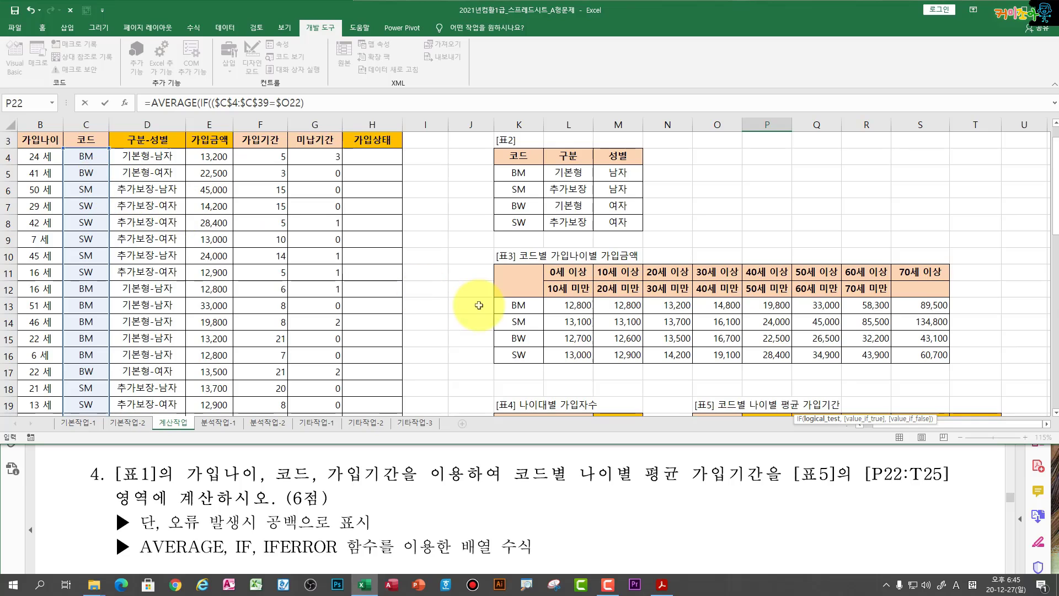
scroll(479, 305, down, 6)
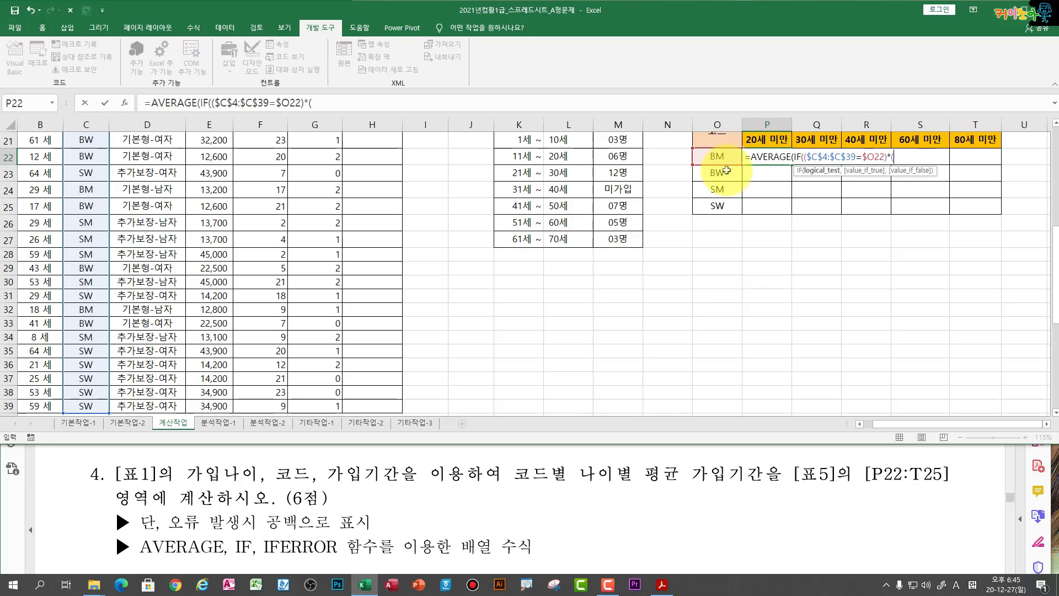
scroll(759, 183, up, 2)
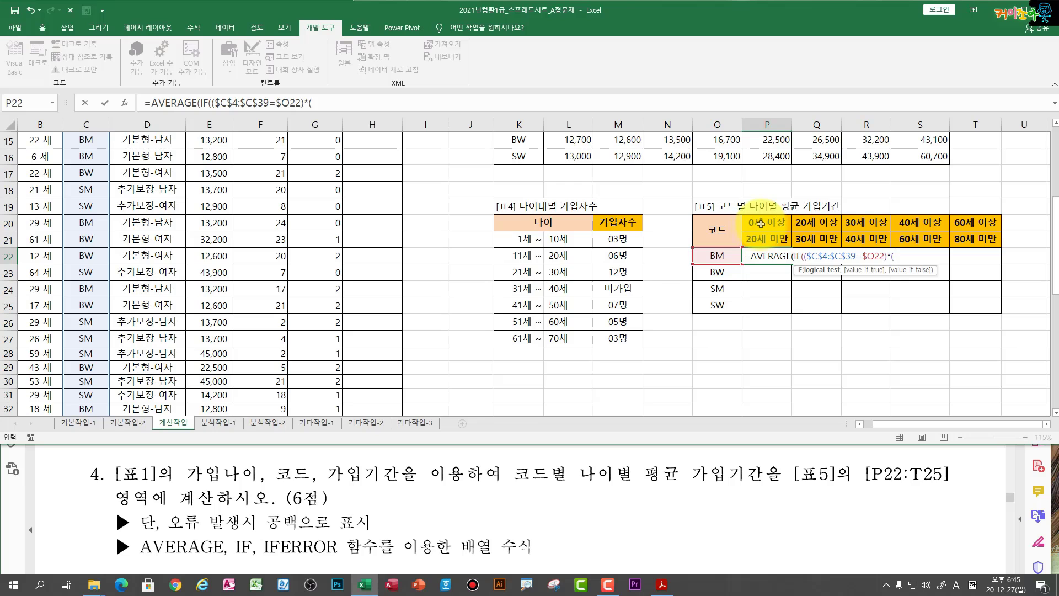
scroll(154, 296, up, 5)
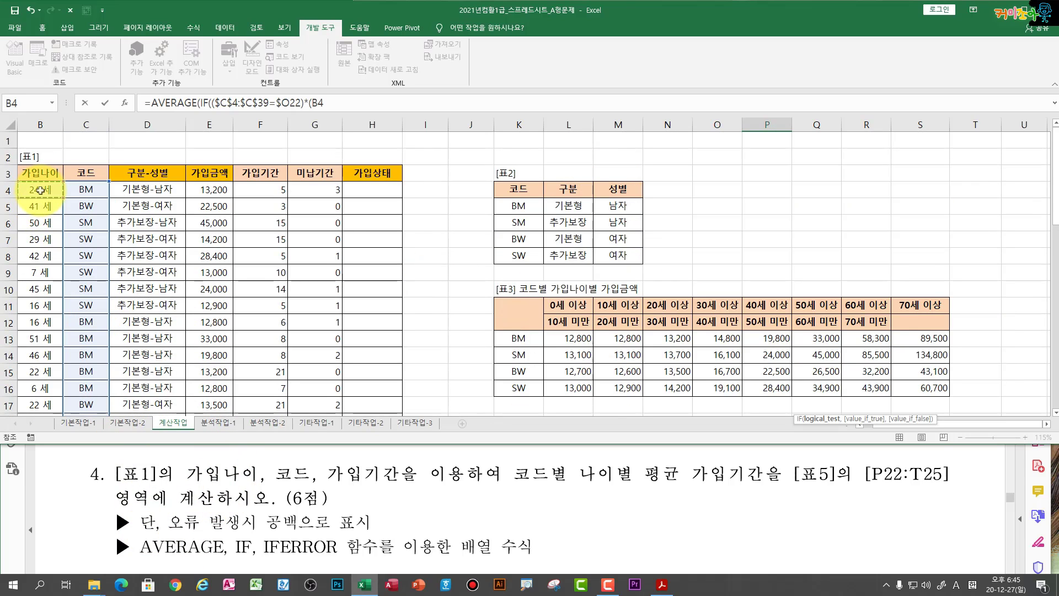
key(ctrl+shift+Down)
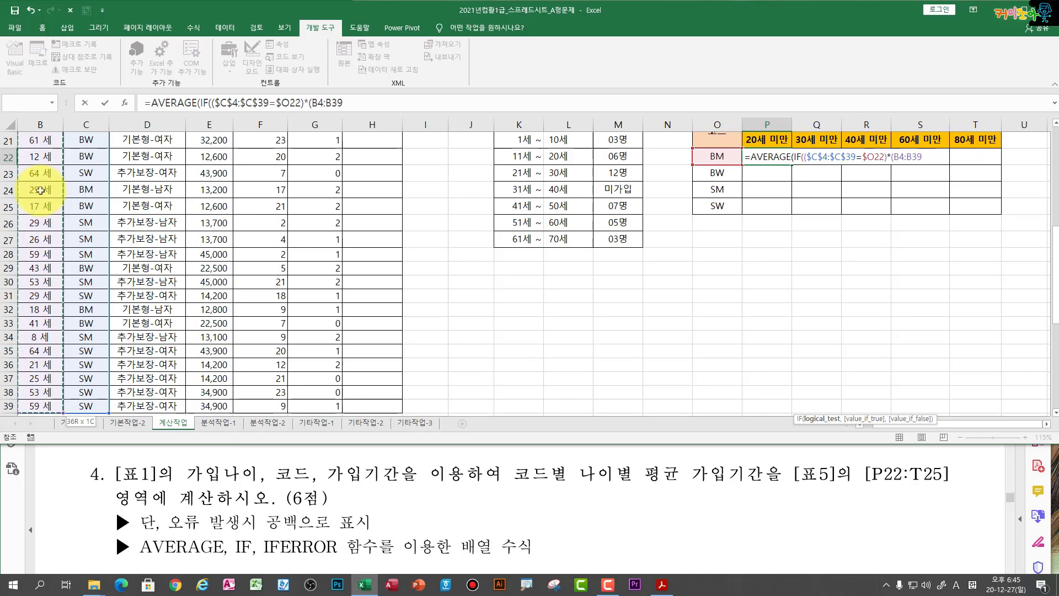
key(F4)
text(>=)
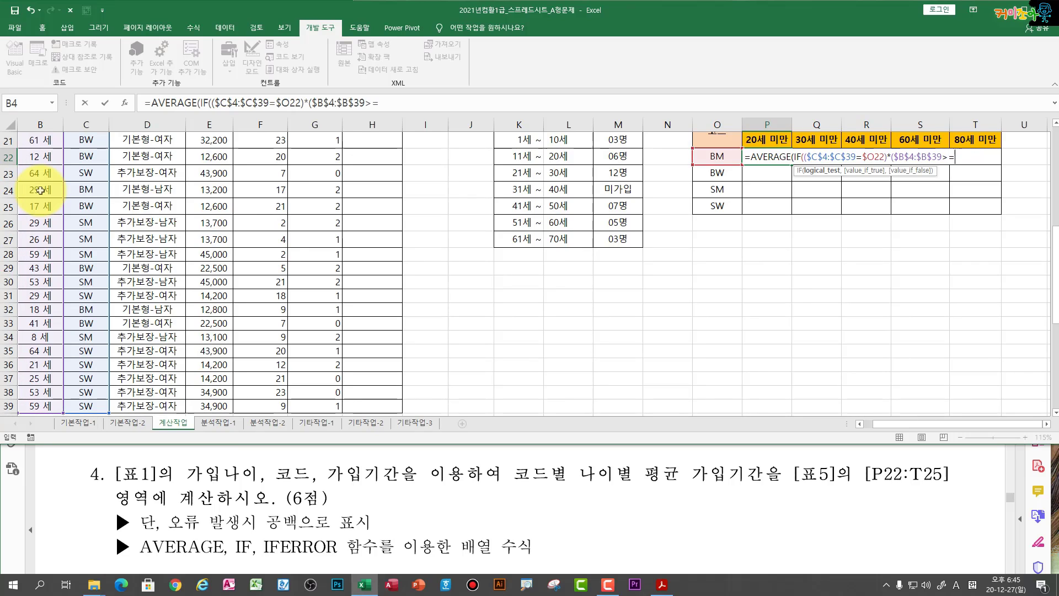
scroll(690, 249, up, 5)
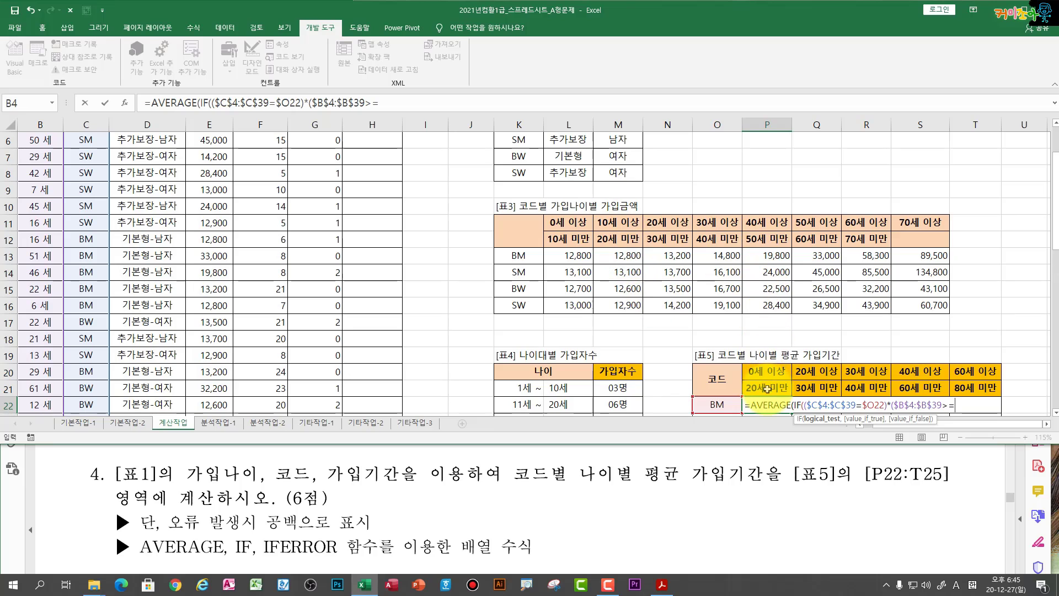
scroll(767, 368, down, 2)
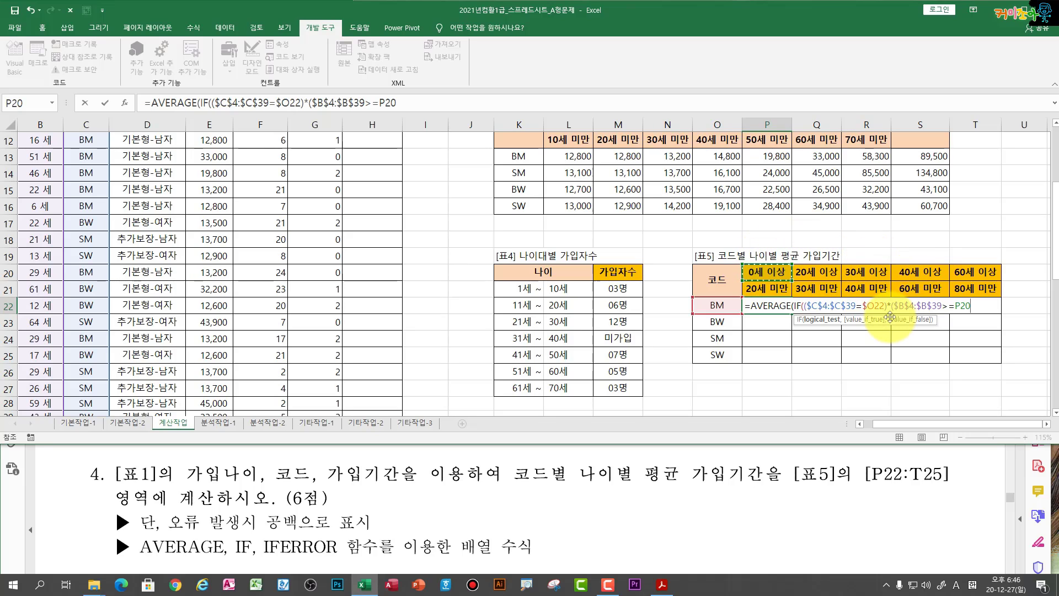
key(F4)
key(F4)
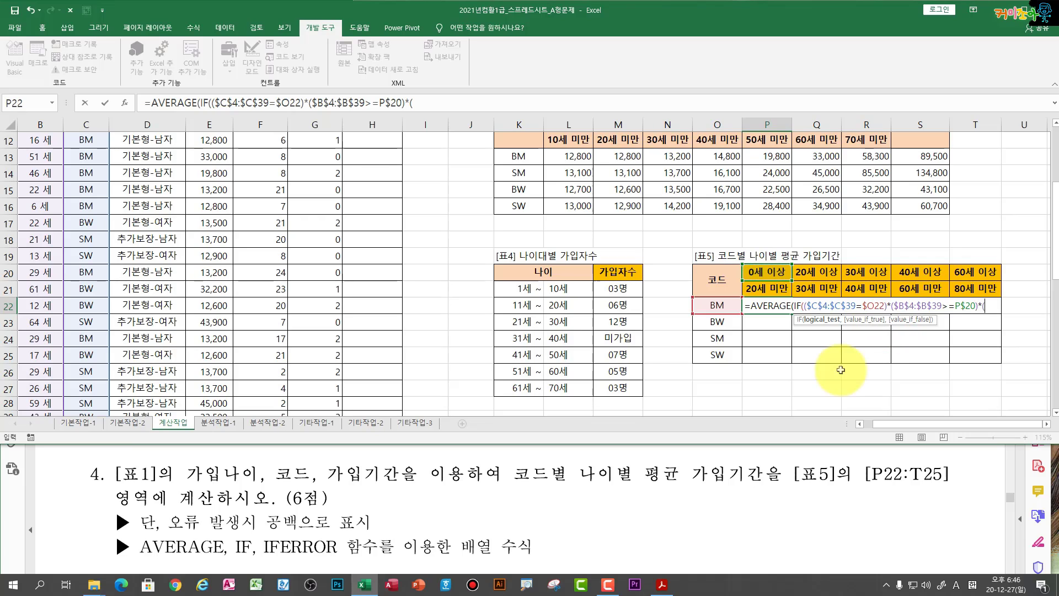
Step: Multiply by the upper age condition ($B$4:$B$39<P$21), comparing [표1]'s 가입나이 with [표5]'s 미만 heading
scroll(12, 165, up, 4)
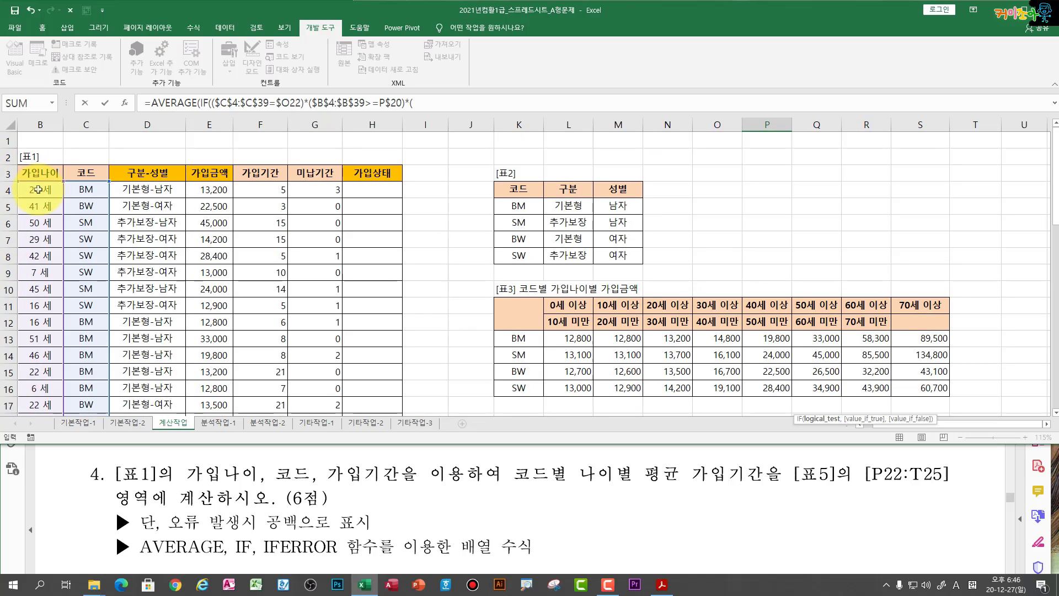
key(ctrl+shift+Down)
key(F4)
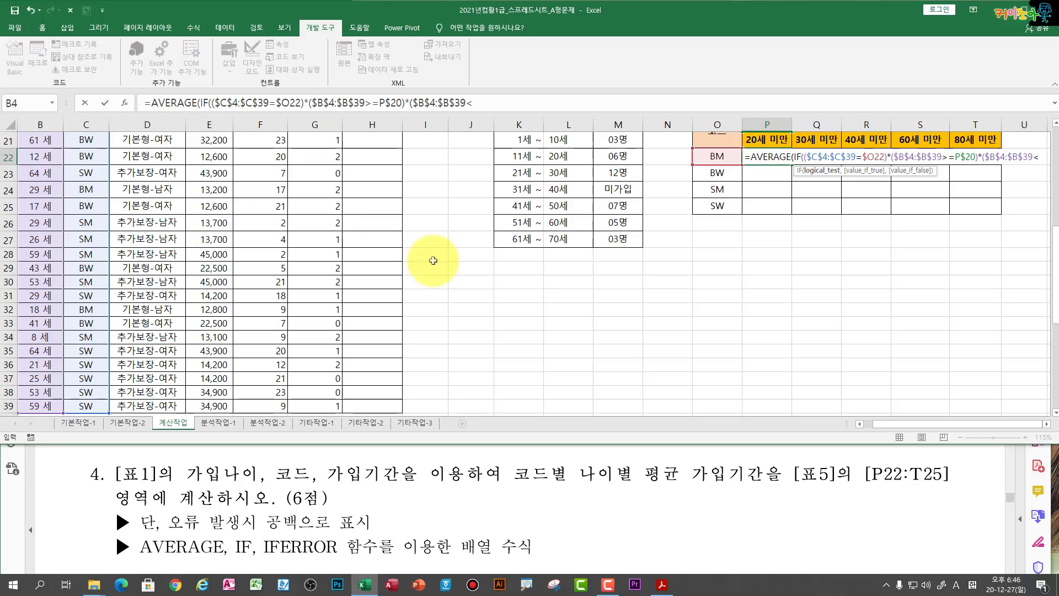
text(<)
click(768, 241)
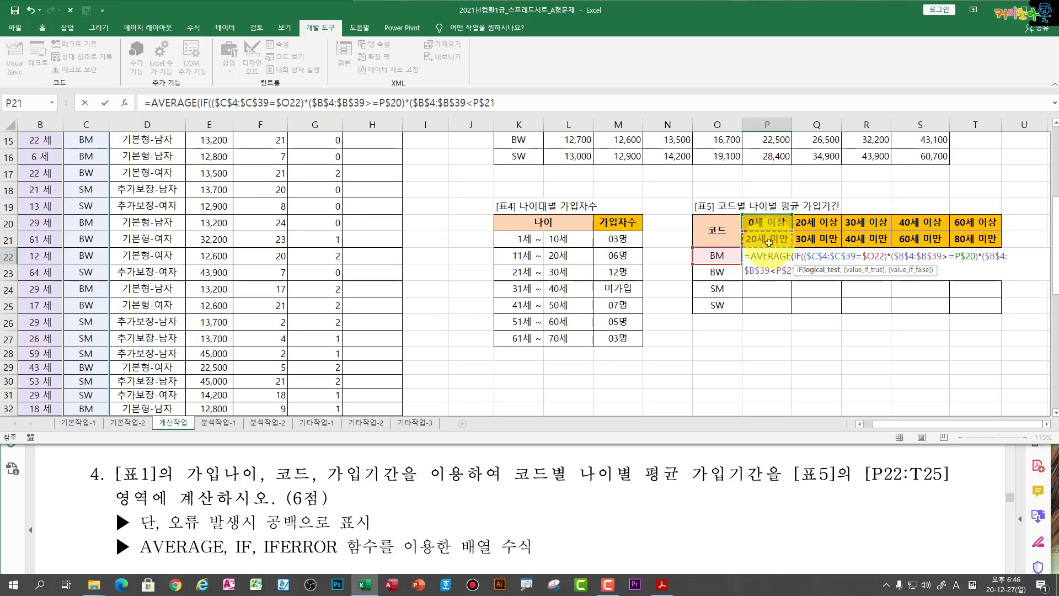
text())
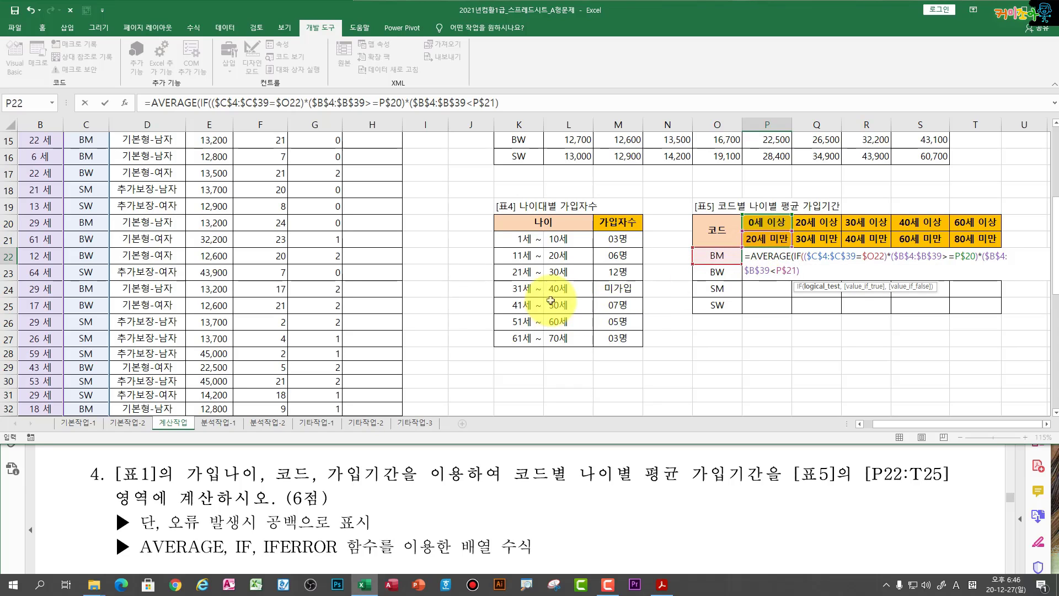
scroll(530, 292, up, 3)
scroll(527, 290, up, 2)
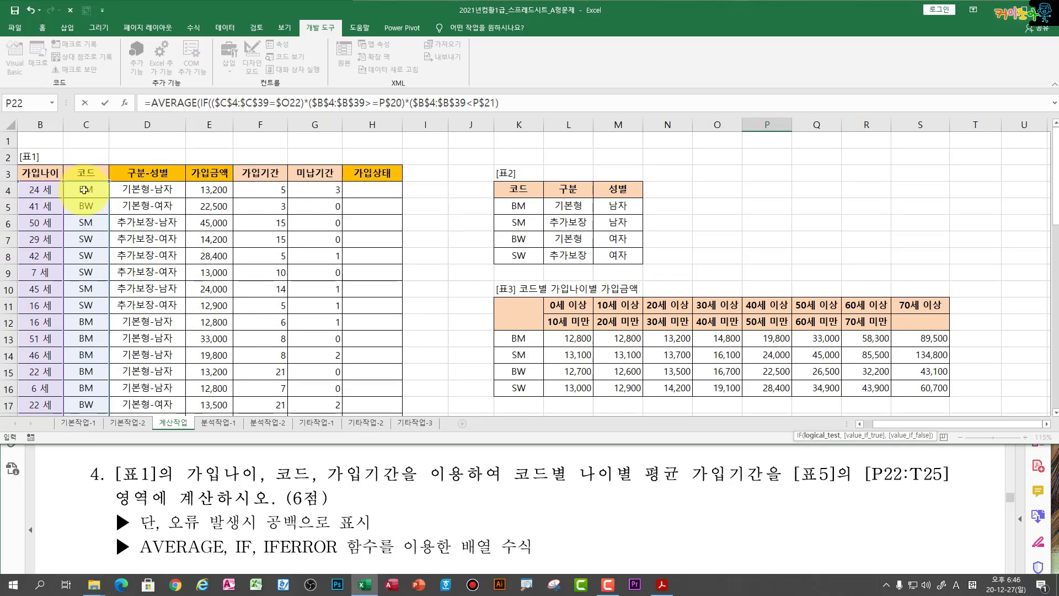
scroll(529, 304, down, 4)
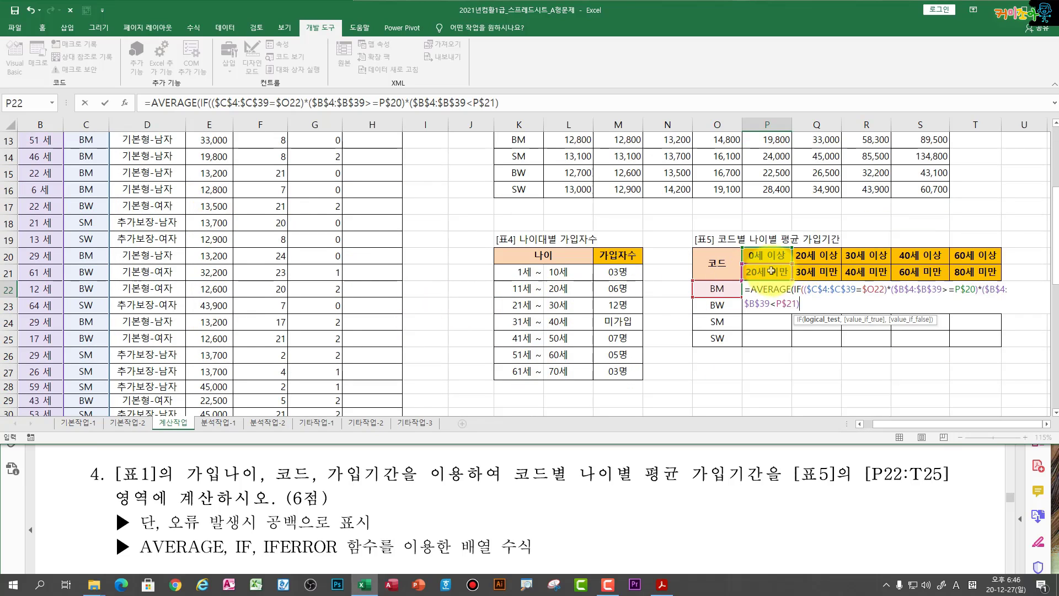
scroll(350, 239, up, 4)
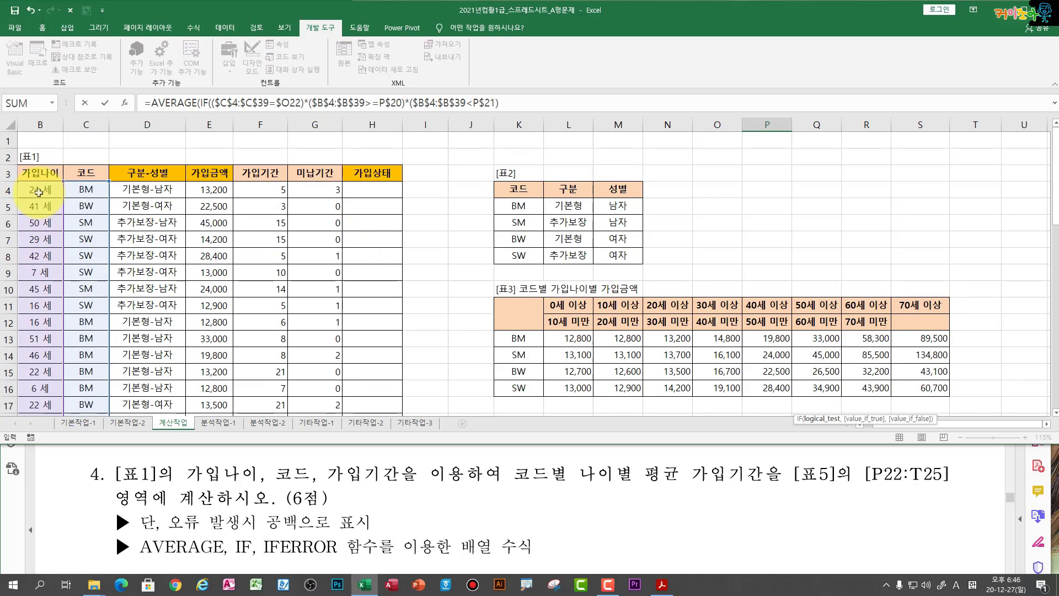
Step: Set the IF's true value to [표1]'s 가입기간 range $F$4:$F$39 and close both the IF and AVERAGE functions
scroll(468, 302, down, 5)
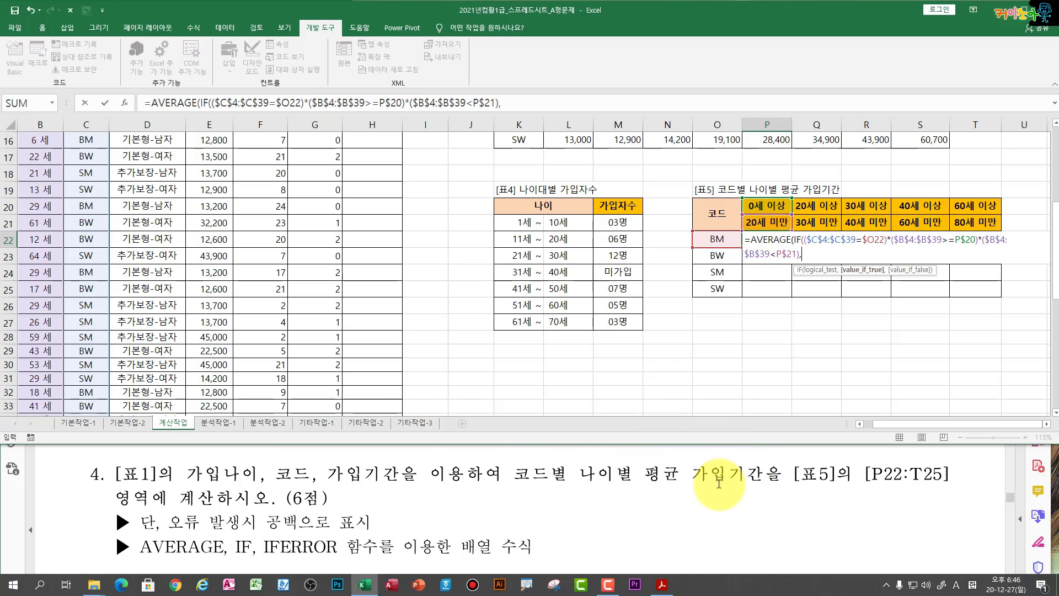
scroll(195, 364, up, 5)
click(267, 190)
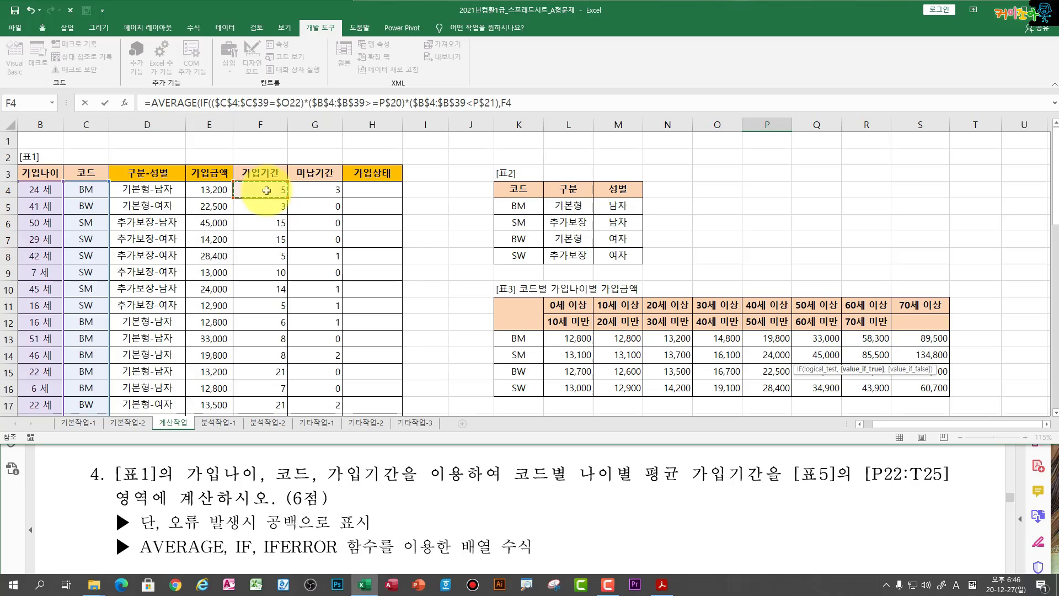
key(ctrl+shift+Down)
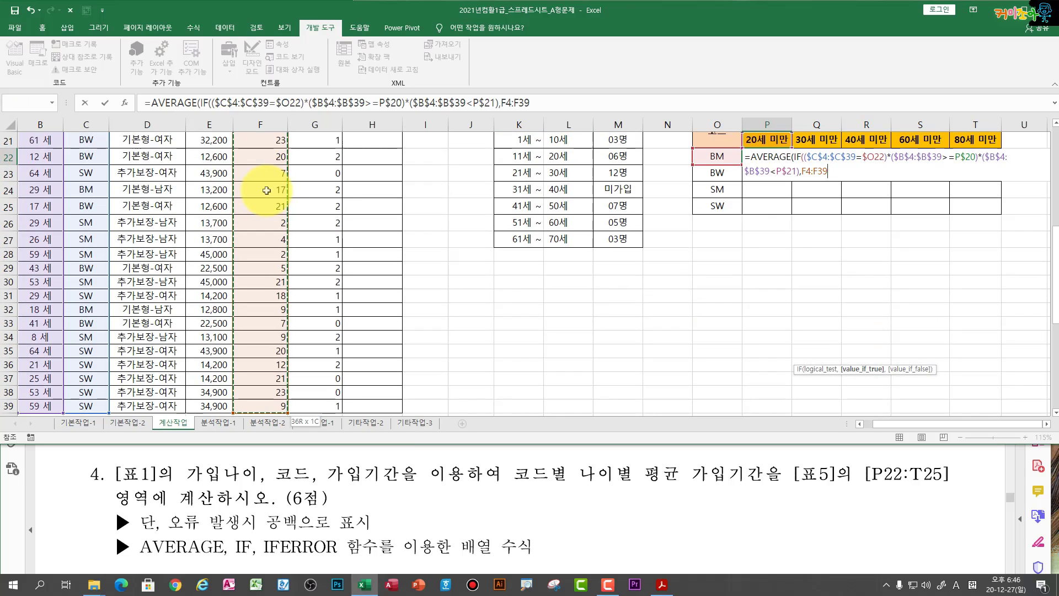
key(F4)
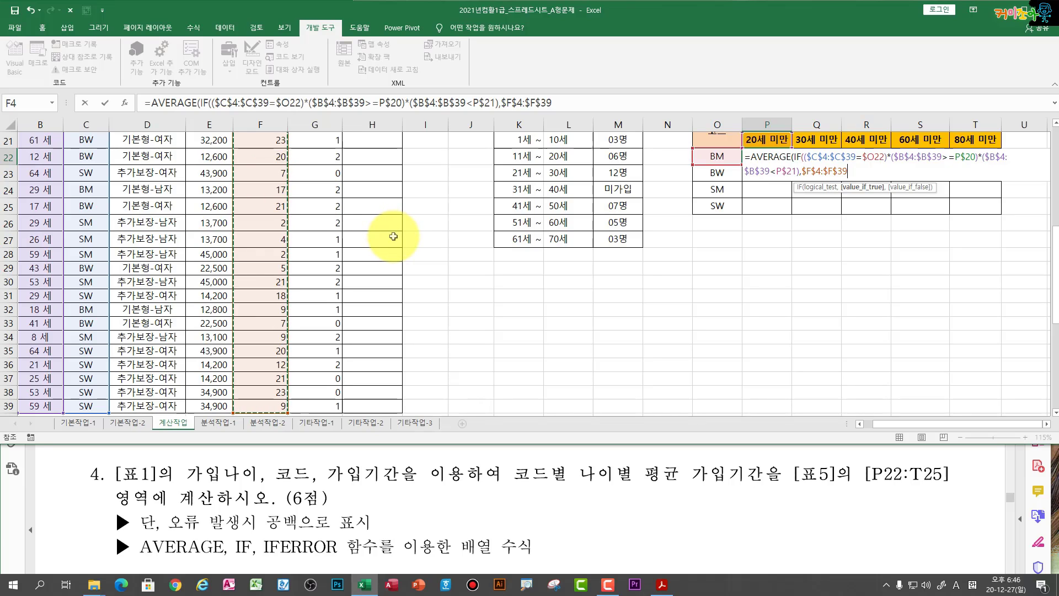
text()))
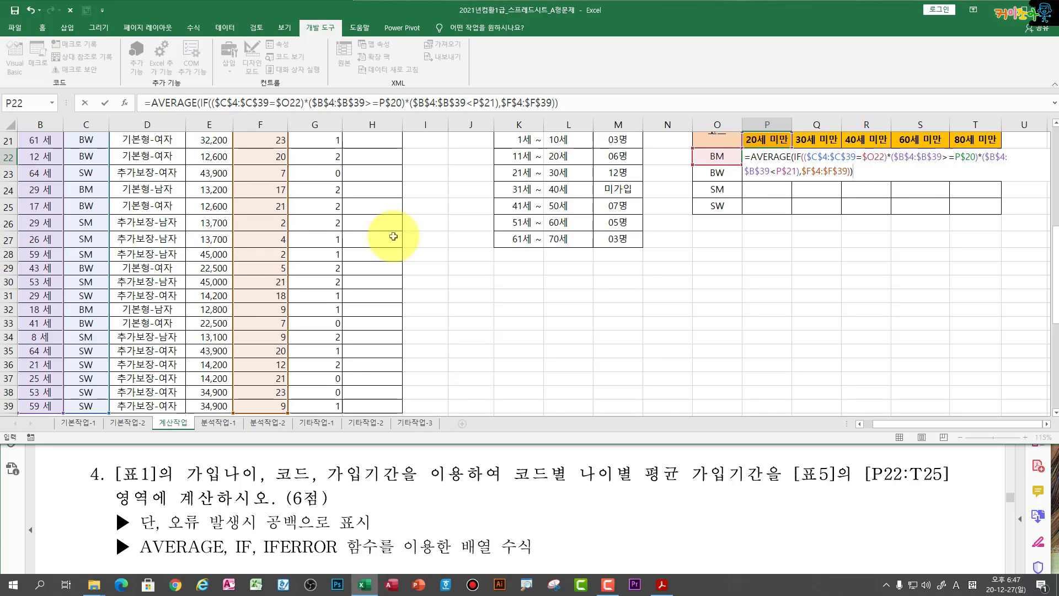
Step: Enter the P22 formula as an array formula and fill it across P22:T25
scroll(738, 298, up, 1)
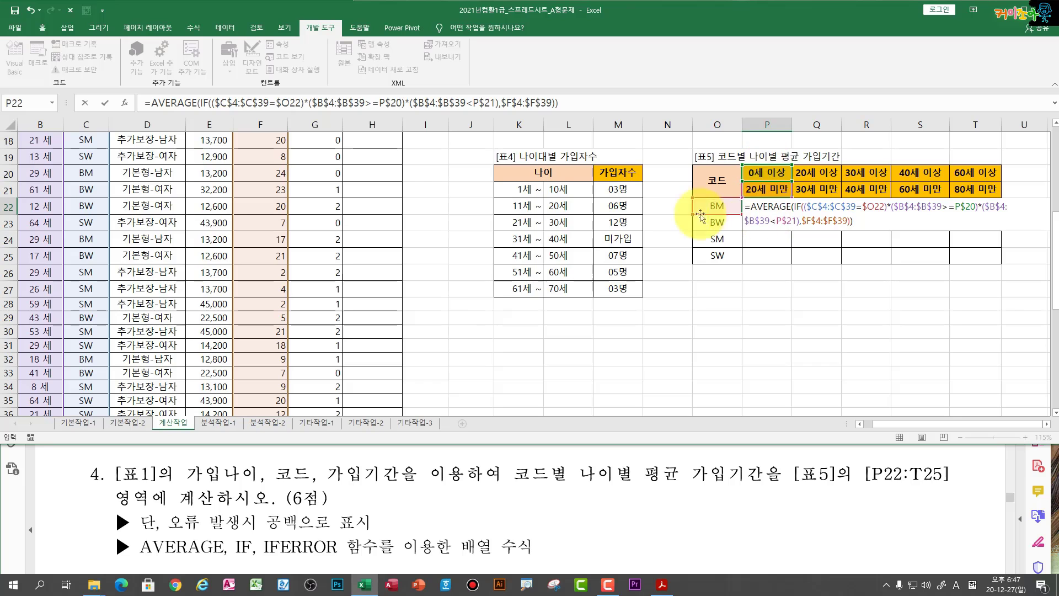
scroll(550, 249, up, 6)
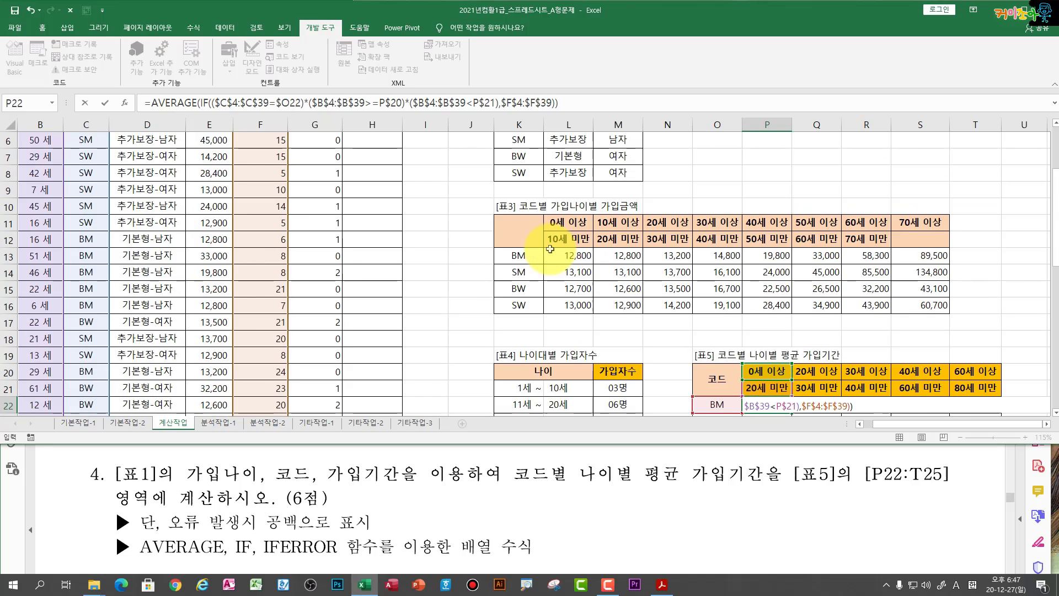
scroll(562, 319, down, 4)
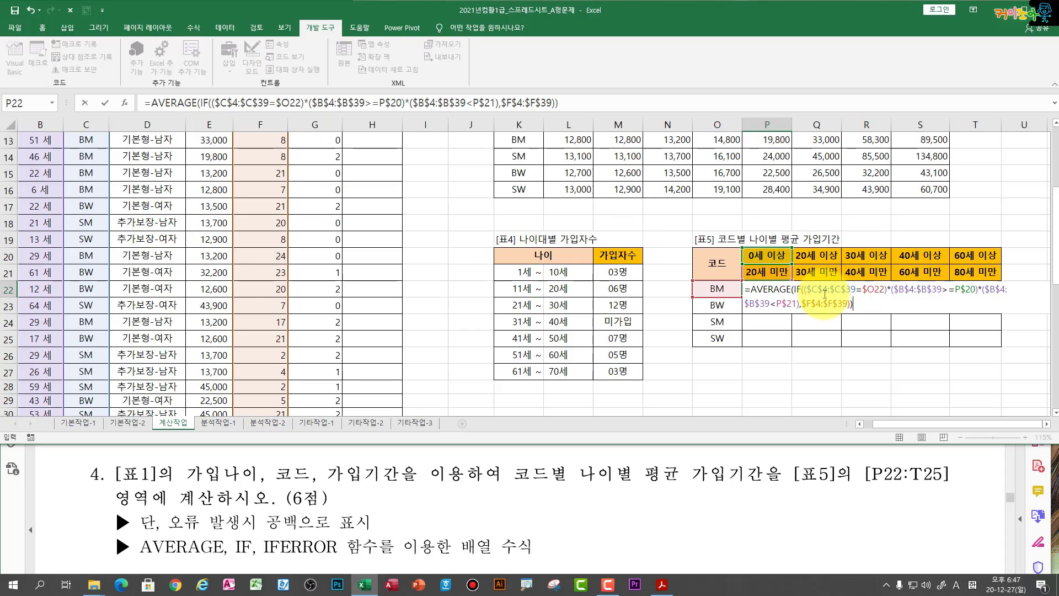
key(ctrl+shift+Return)
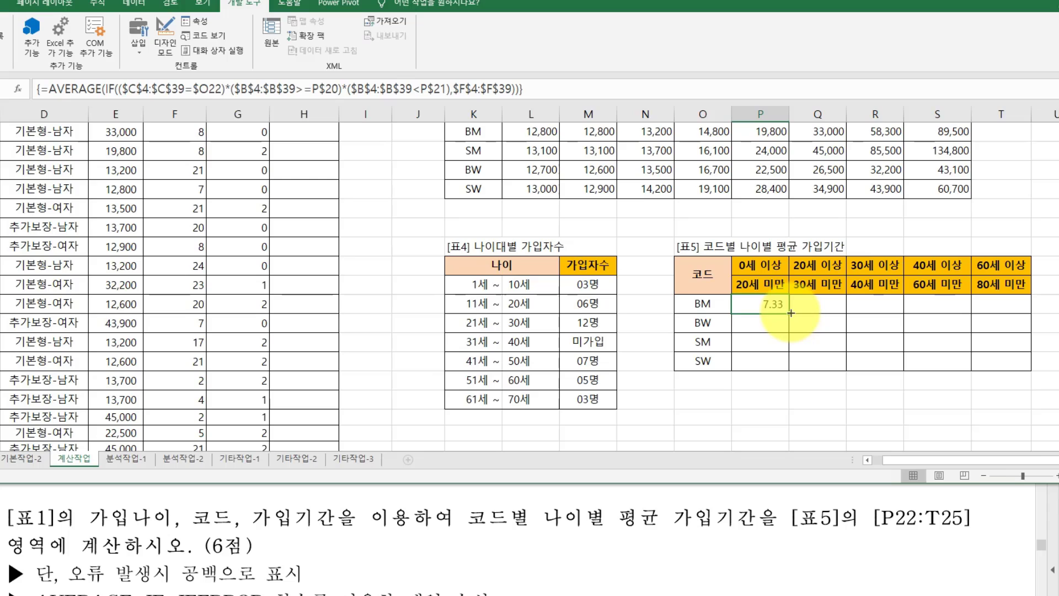
drag(791, 313, 1032, 365)
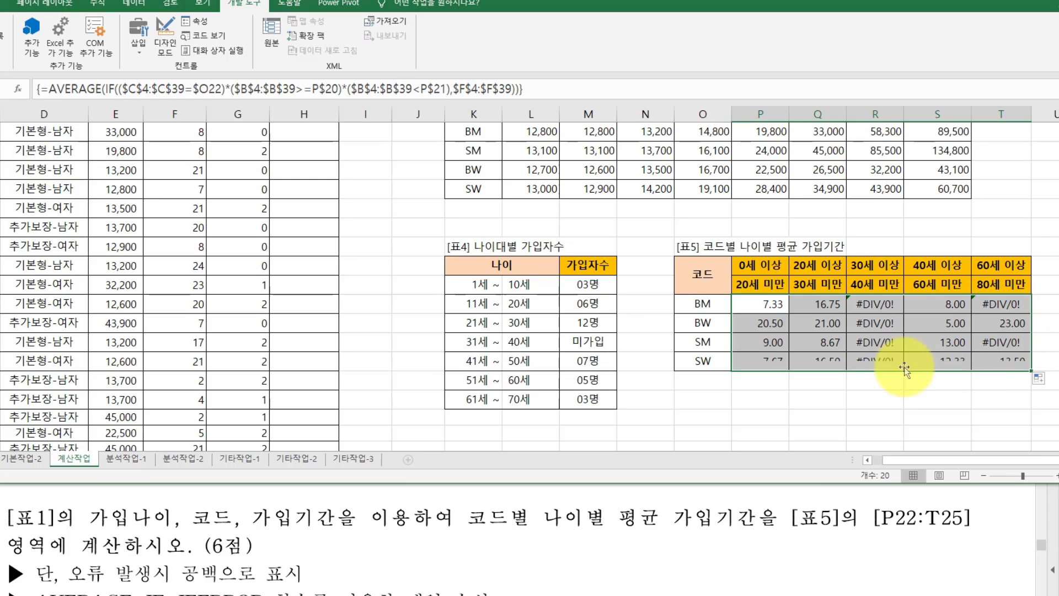
Step: Wrap the P22 array formula in IFERROR with "" as the error value and refill it across P22:T25
click(875, 306)
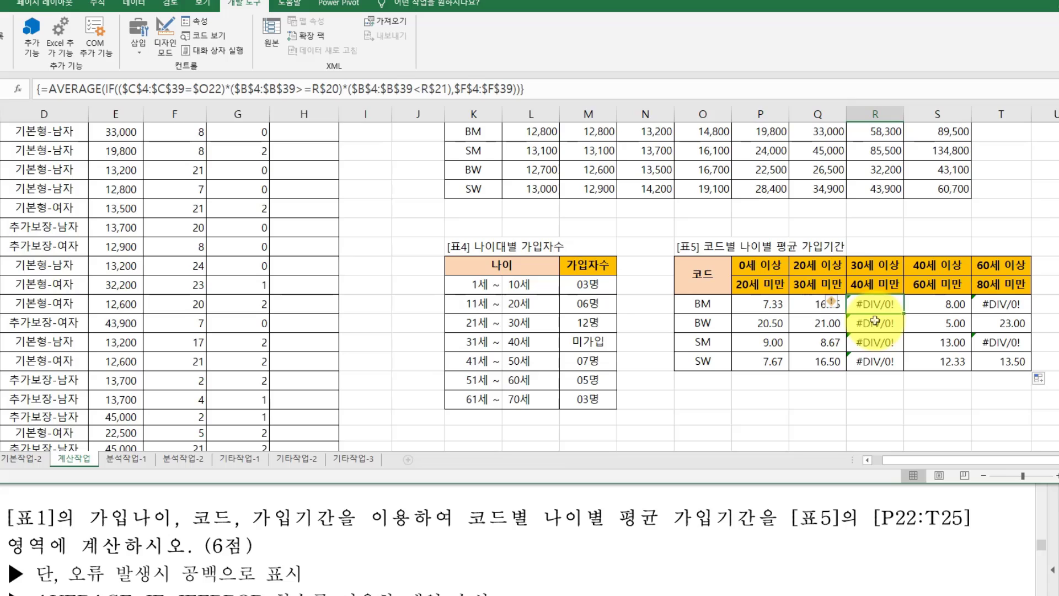
click(999, 309)
click(763, 305)
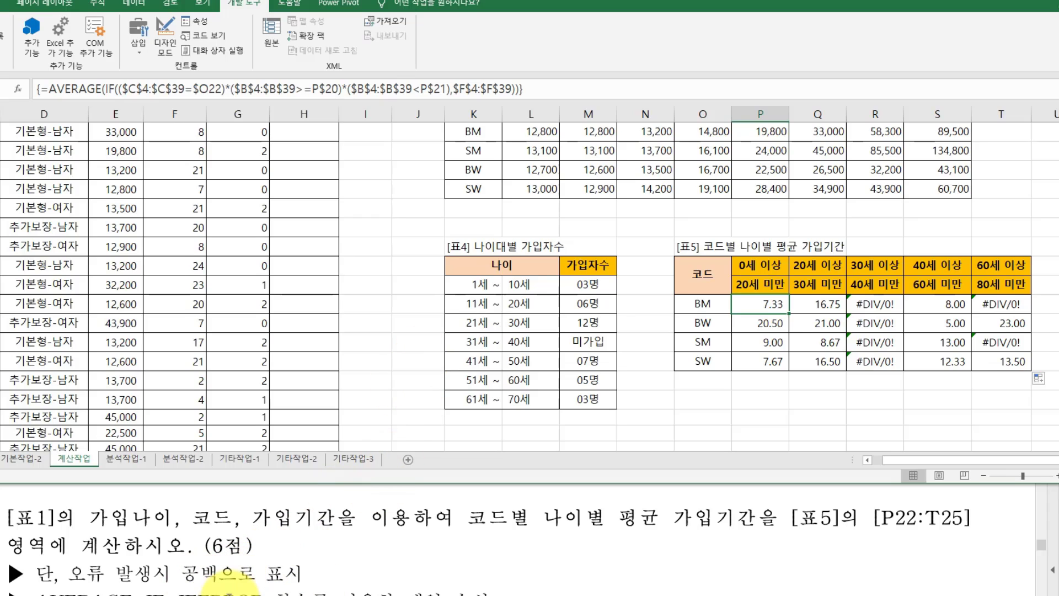
double_click(749, 304)
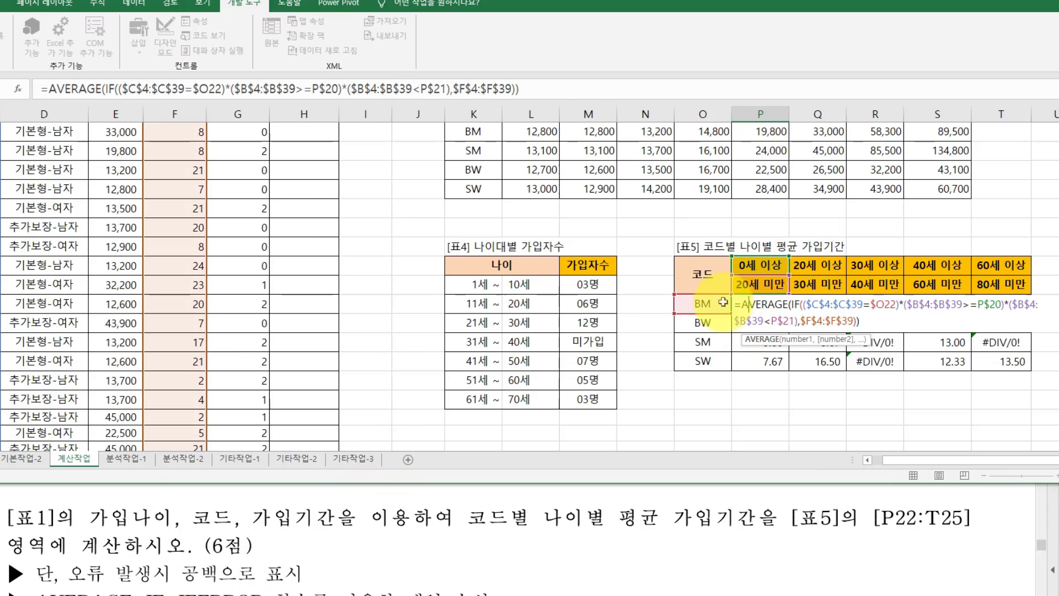
text(i)
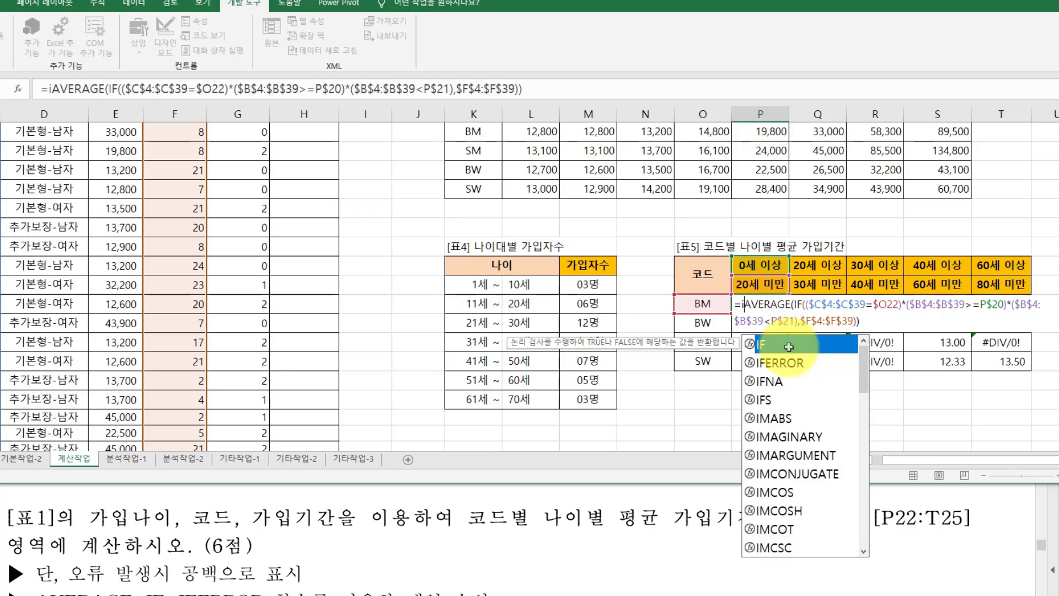
key(Down)
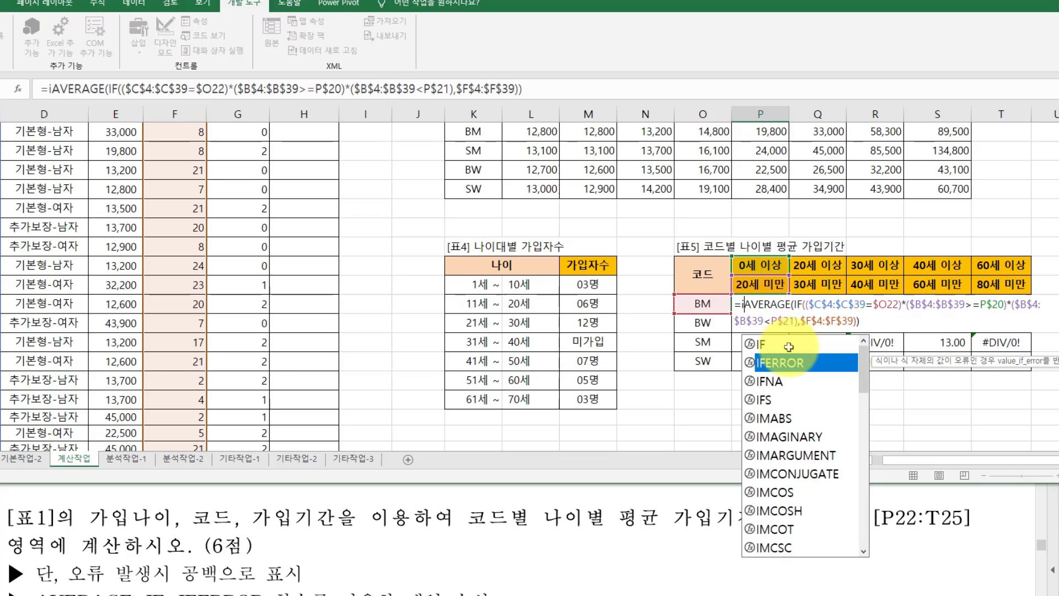
key(Tab)
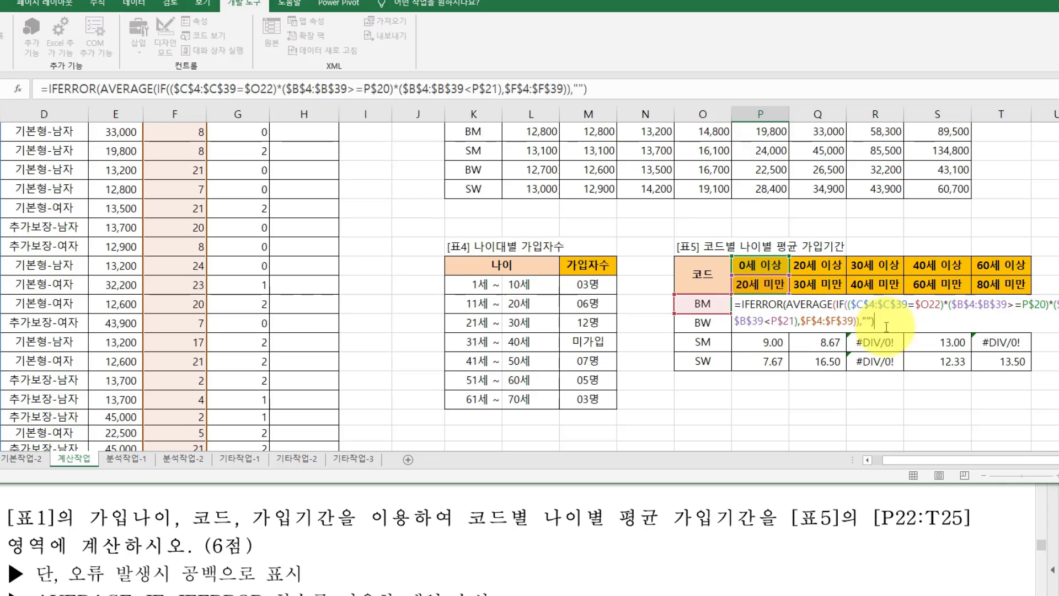
key(ctrl+shift+Return)
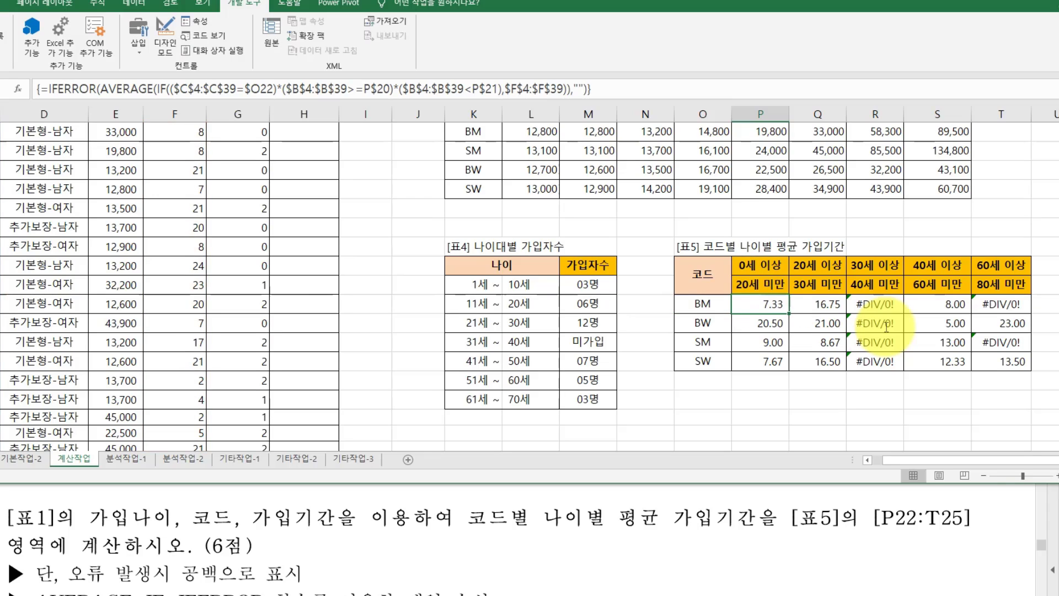
drag(789, 313, 1027, 375)
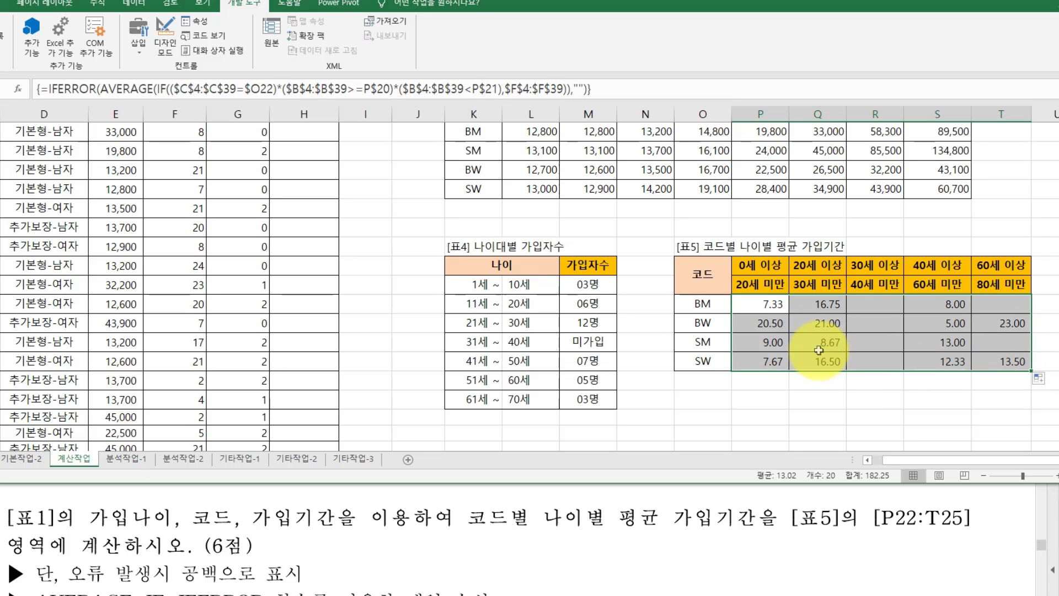
Step: Examine P22's finished formula and the stored values behind [표5]'s BM code and first-column age headings
click(769, 305)
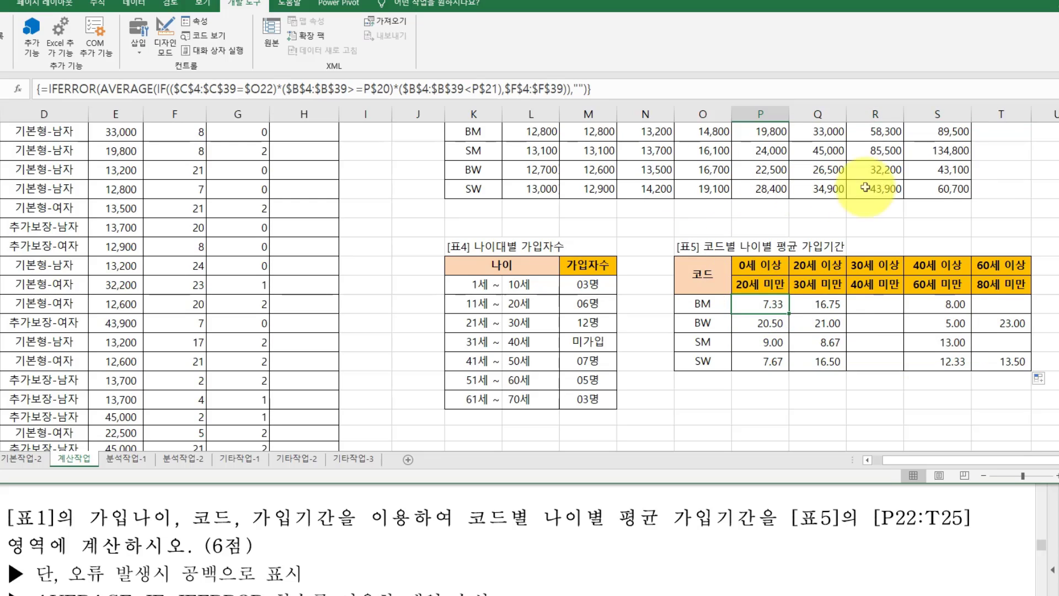
click(702, 303)
click(766, 263)
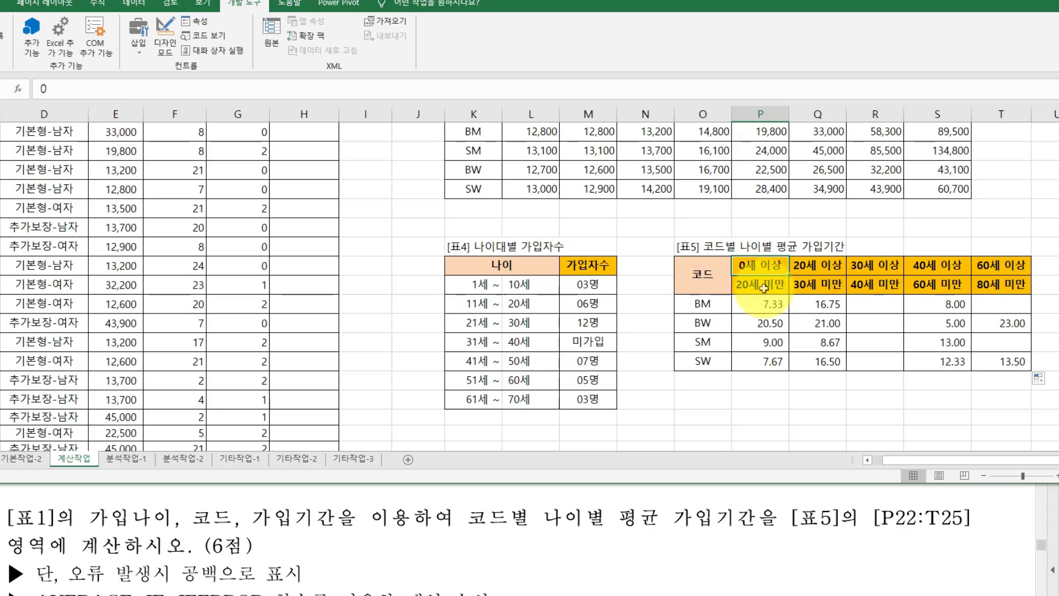
key(Down)
click(764, 266)
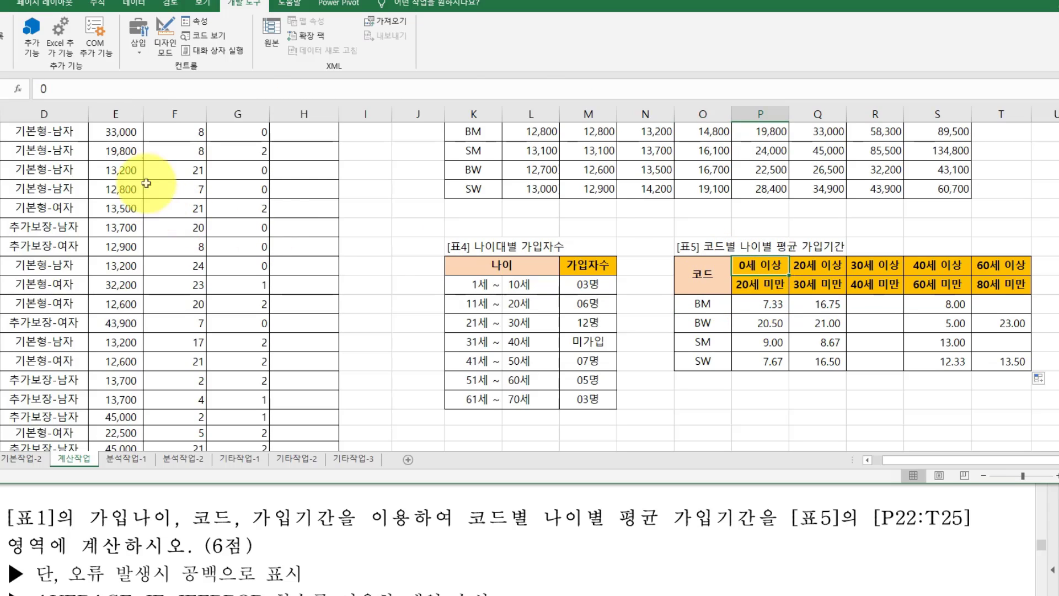
click(752, 283)
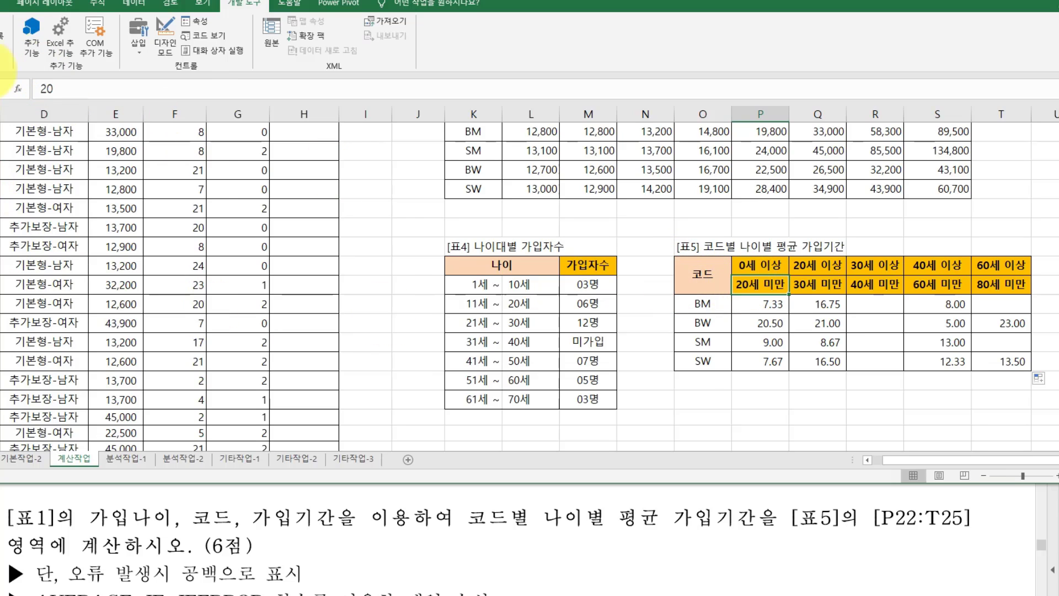
click(768, 268)
click(769, 303)
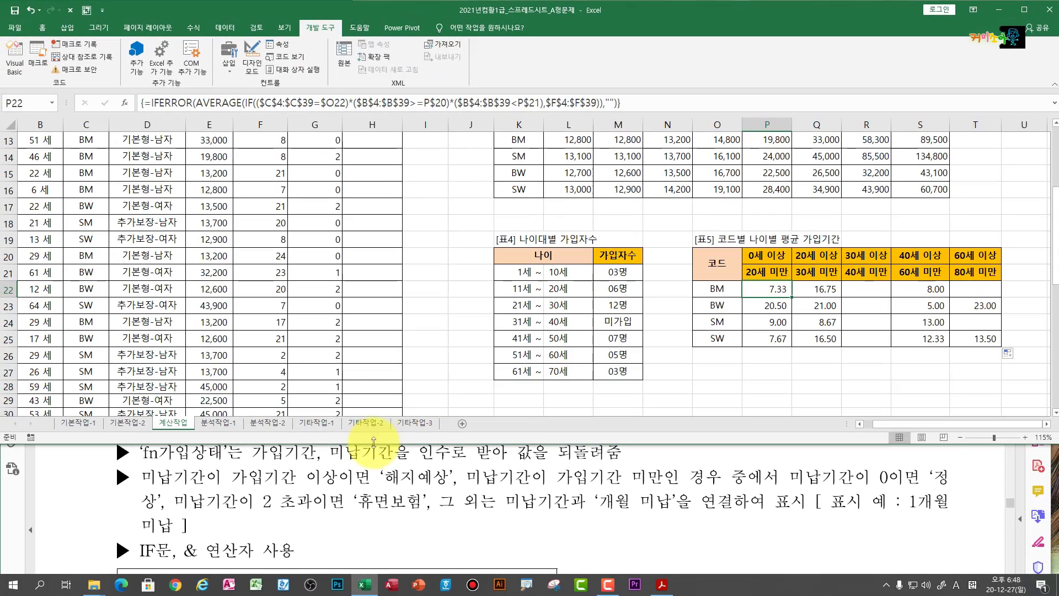
Step: Select H4 in [표1]'s 가입상태 column, switch to the Visual Basic editor and insert a new module
drag(373, 442, 345, 440)
click(329, 295)
scroll(332, 300, up, 4)
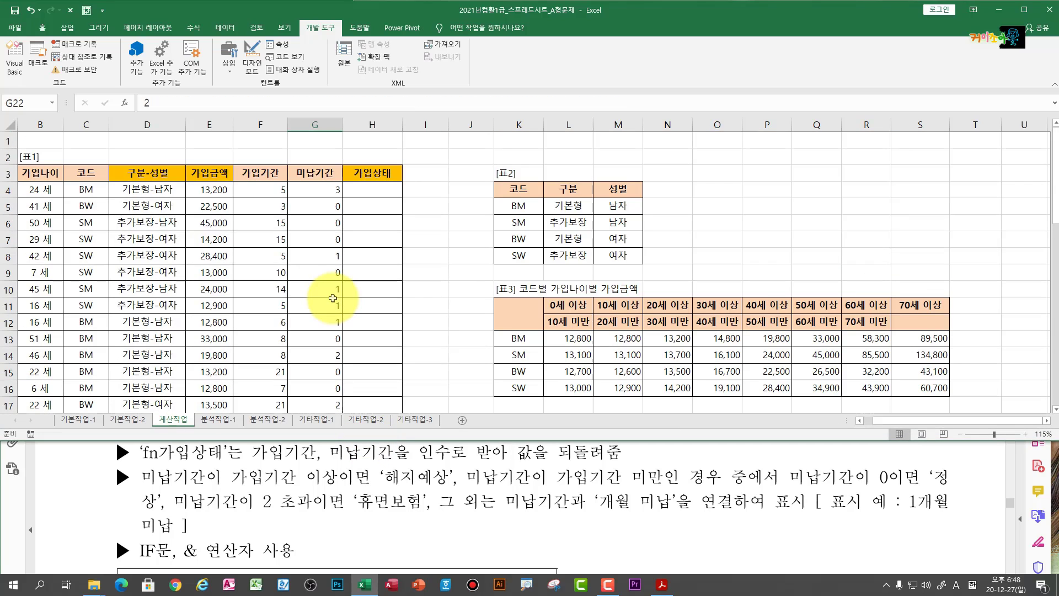
click(365, 189)
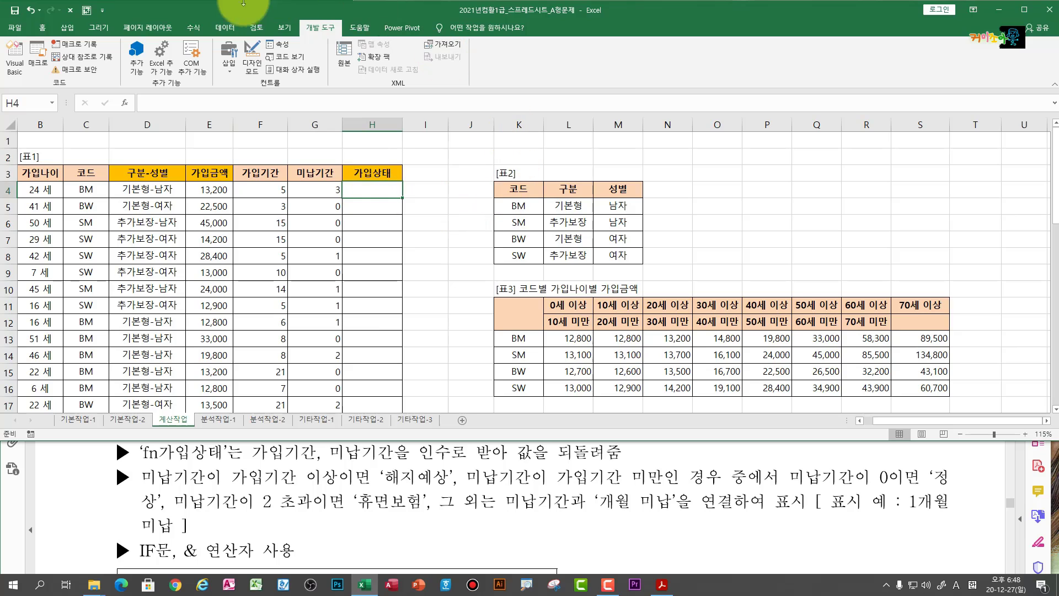
click(21, 59)
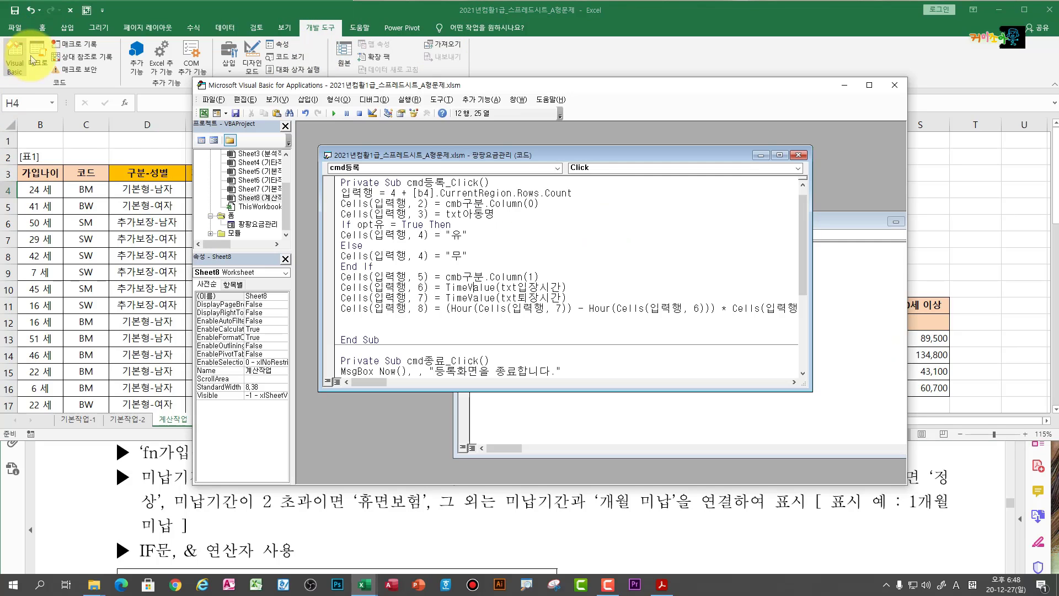
drag(441, 87, 457, 20)
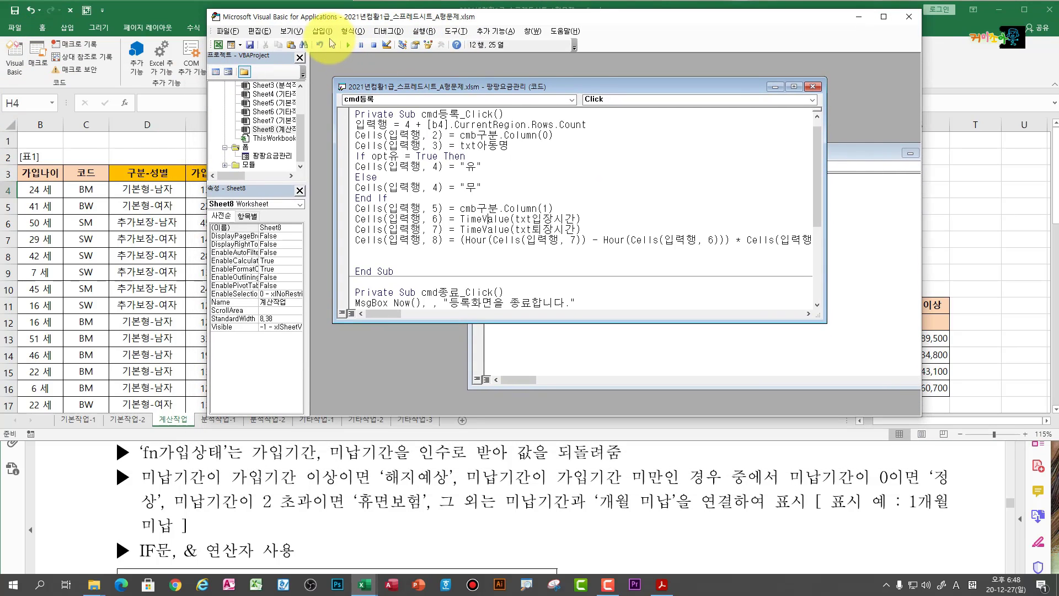
click(329, 36)
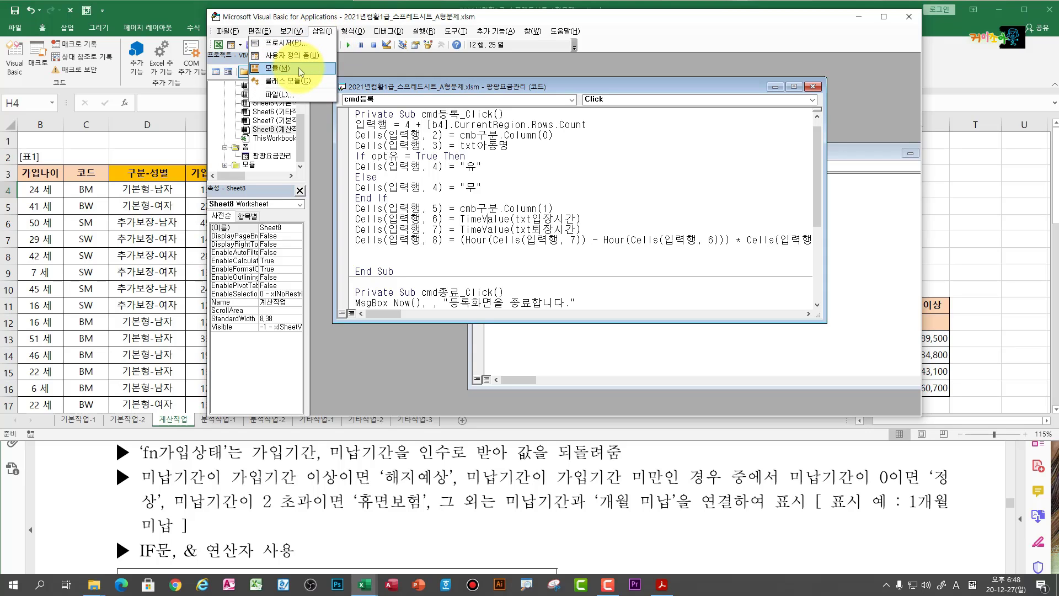
click(299, 67)
Step: Add a public Function procedure named fn가입상태 to the new module
click(321, 31)
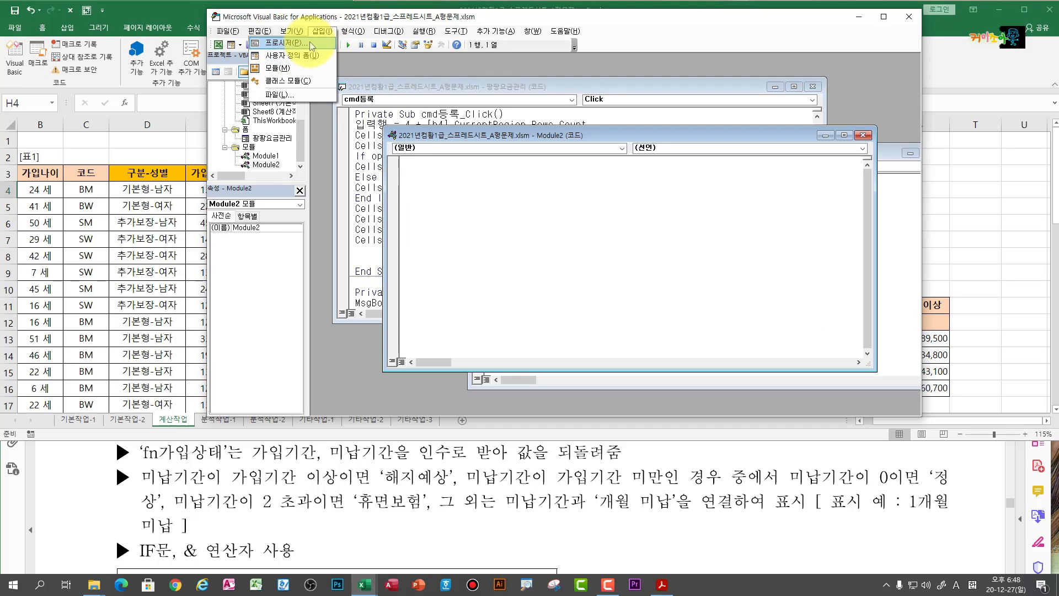
key(m)
key(alt+i)
key(p)
click(466, 205)
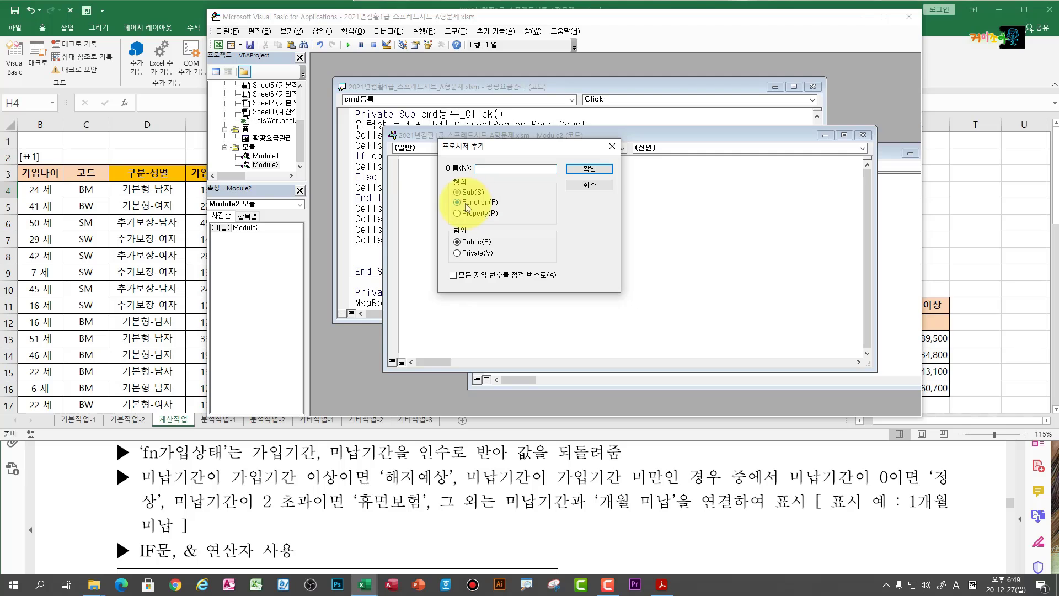
click(483, 170)
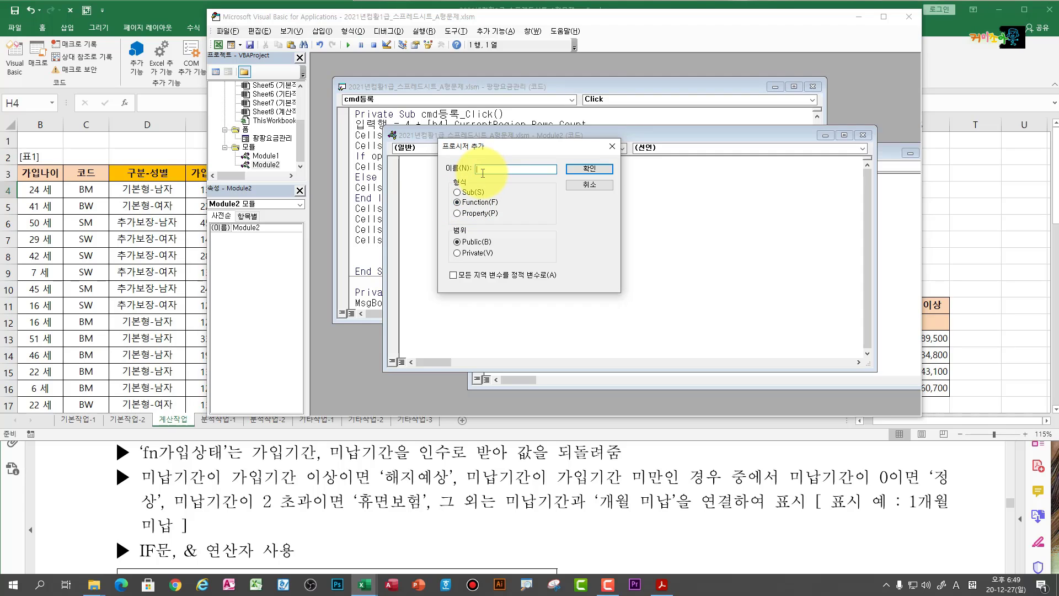
text(fn가입상태)
key(Return)
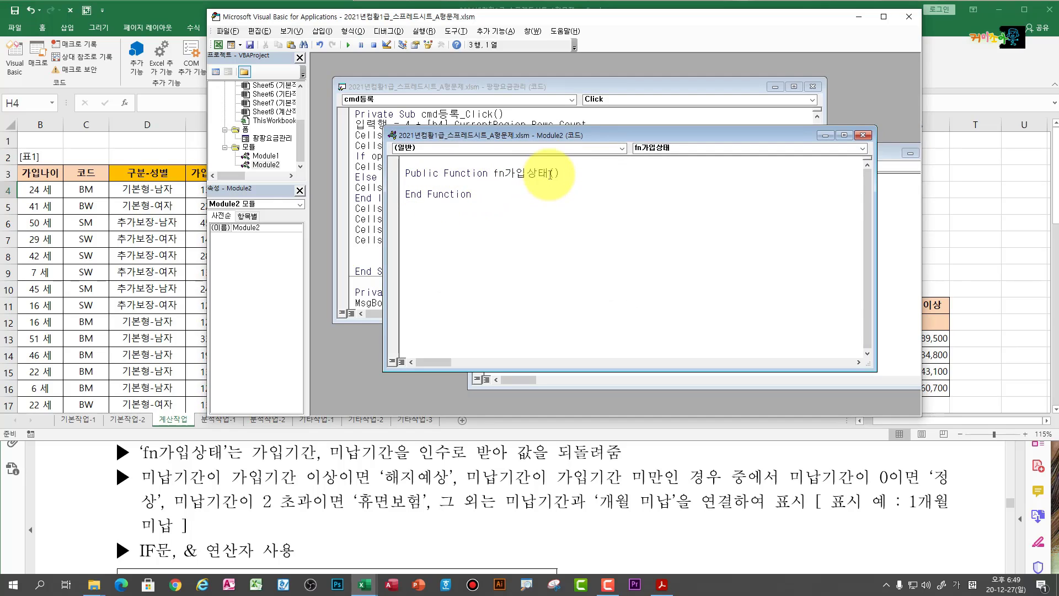
Step: Give the fn가입상태 function the arguments 가입기간 and 미납기간
click(551, 174)
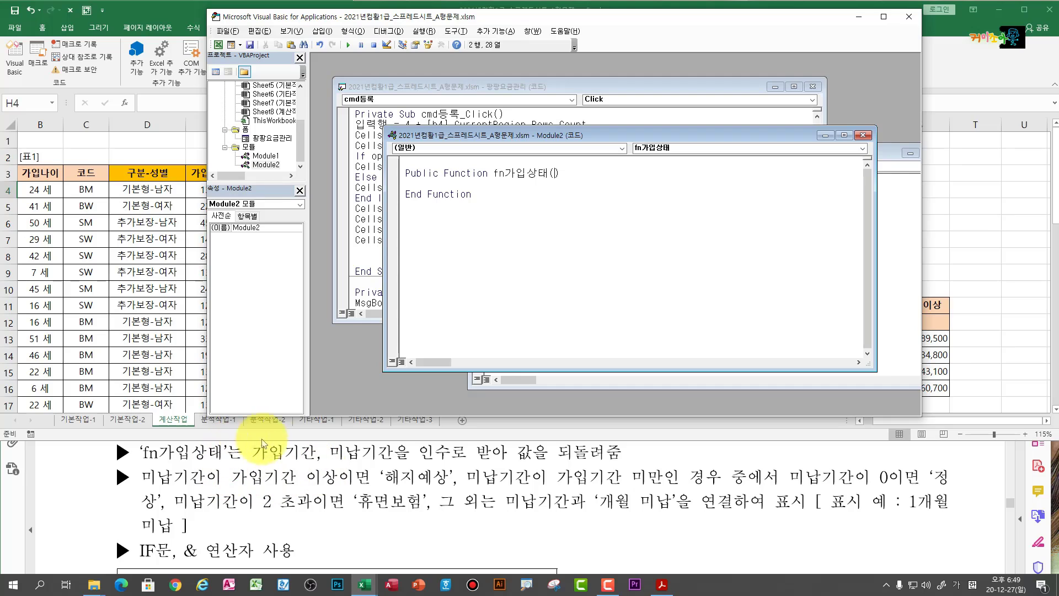
text(가입기간,)
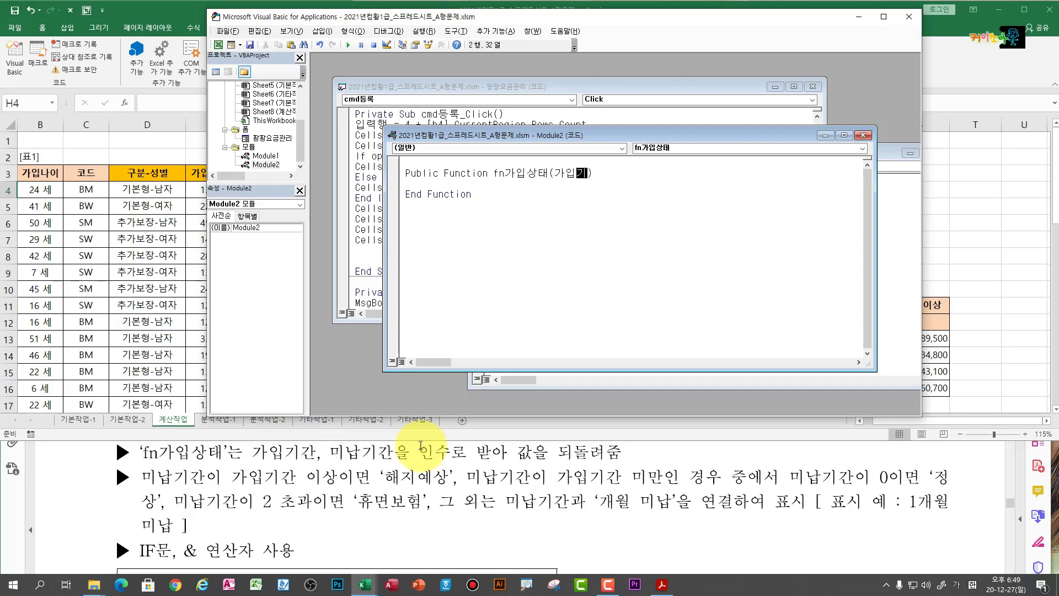
text(미납기간)
key(Down)
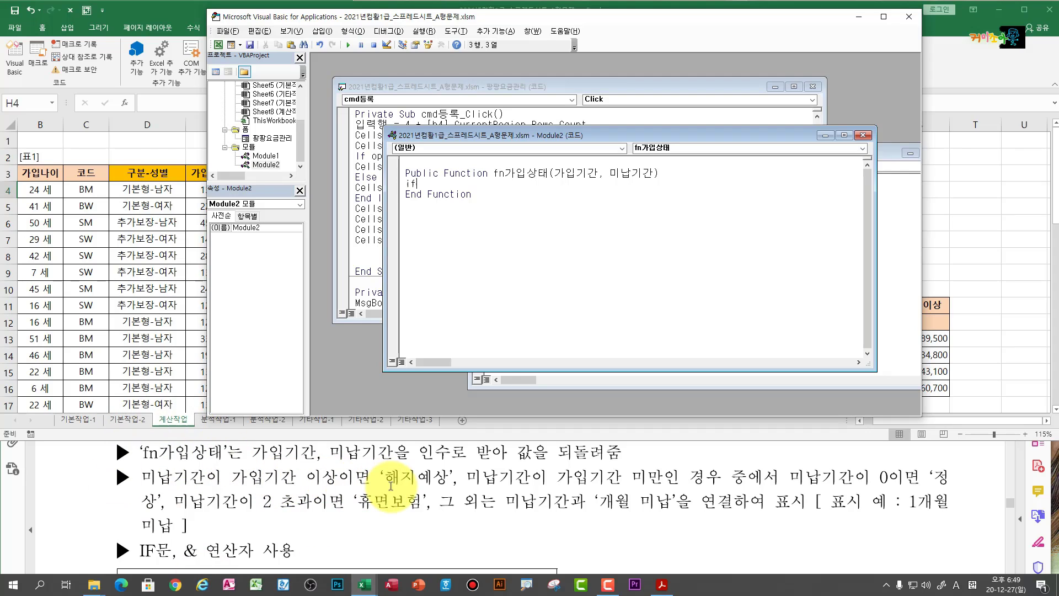
Step: Write the opening condition If 미납기간 >= 가입기간 Then in fn가입상태, returning "해지예상"
text(if 미납기가)
text(>=가입기간 th)
text(en)
key(Return)
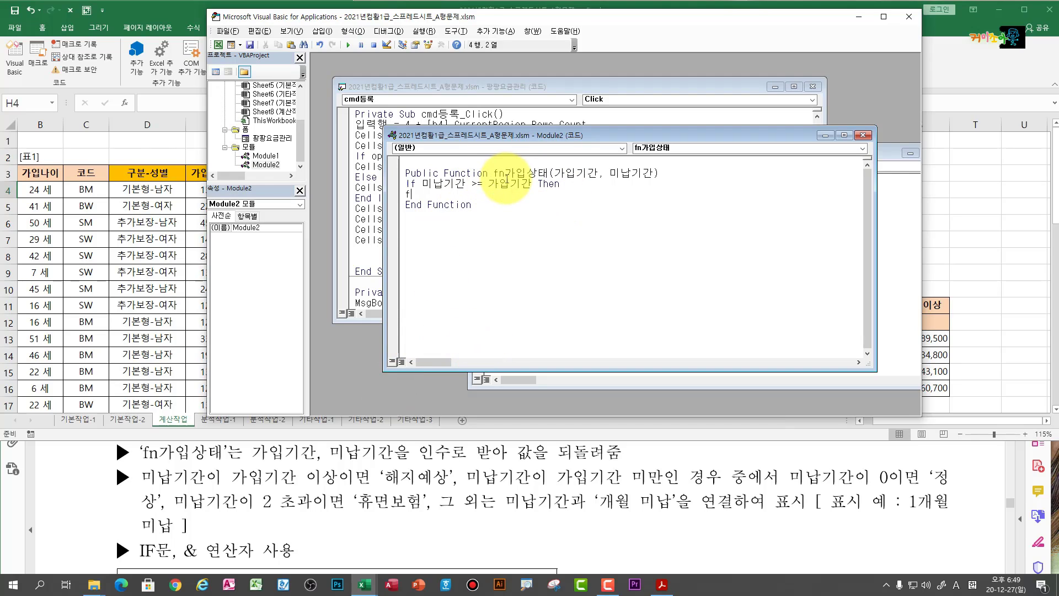
text(fn가입상태="해지예상")
key(Return)
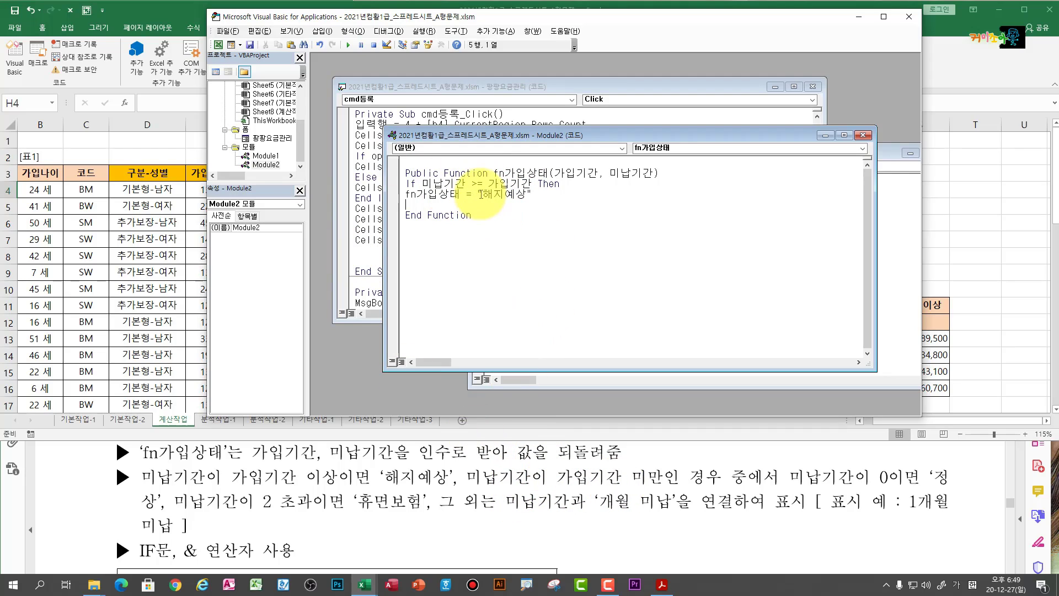
Step: Add an Else branch containing a nested If 미납기간 = 0 Then that sets fn가입상태 to "정상"
text(Else)
key(Return)
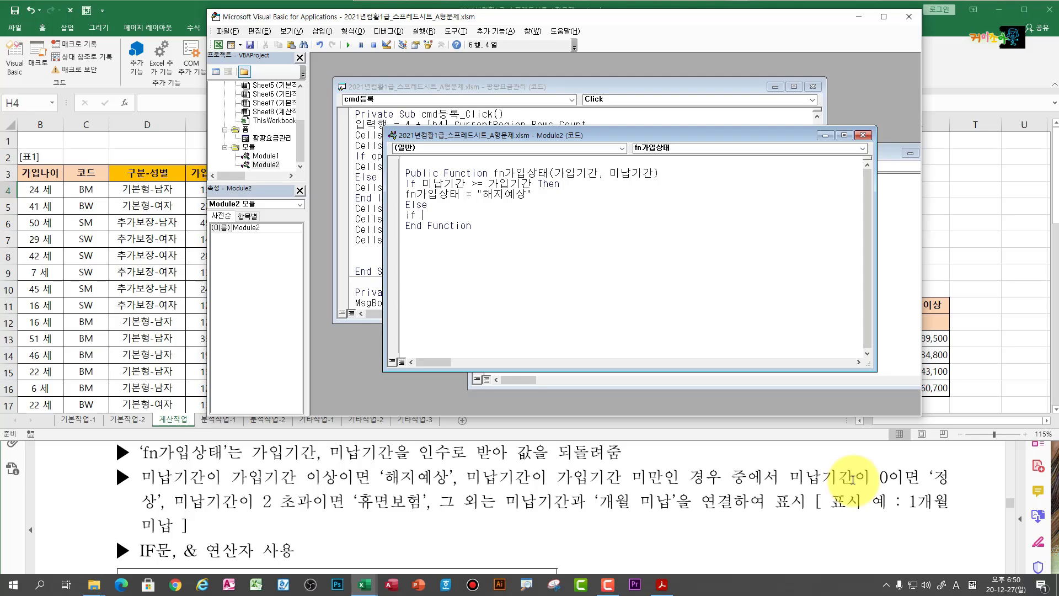
text(미납기간 = 0)
key(Hangul)
text(Then)
key(Return)
text(fn가입)
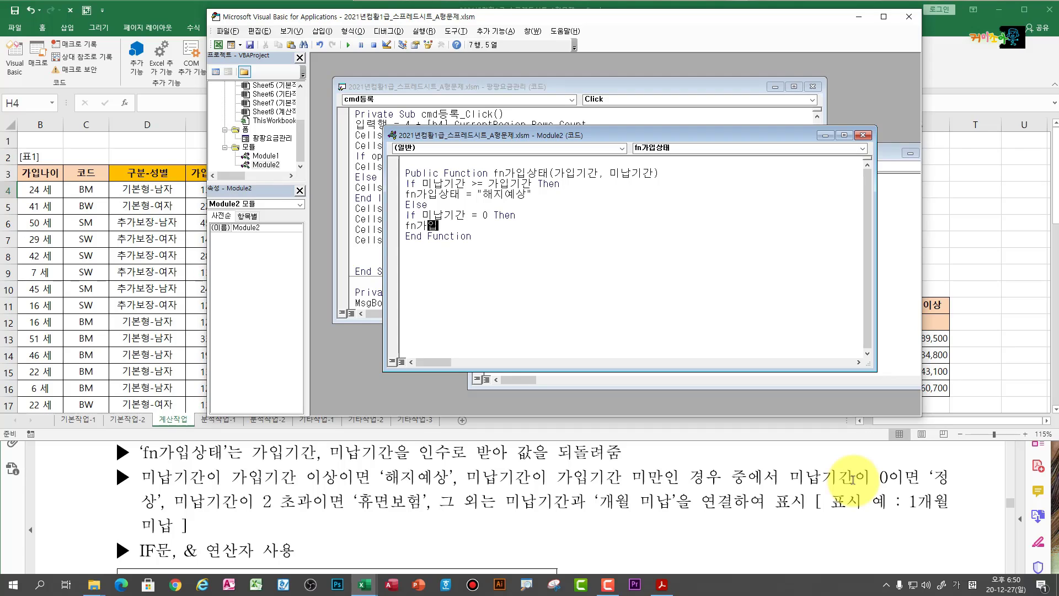
text(상태="정상)
key(Return)
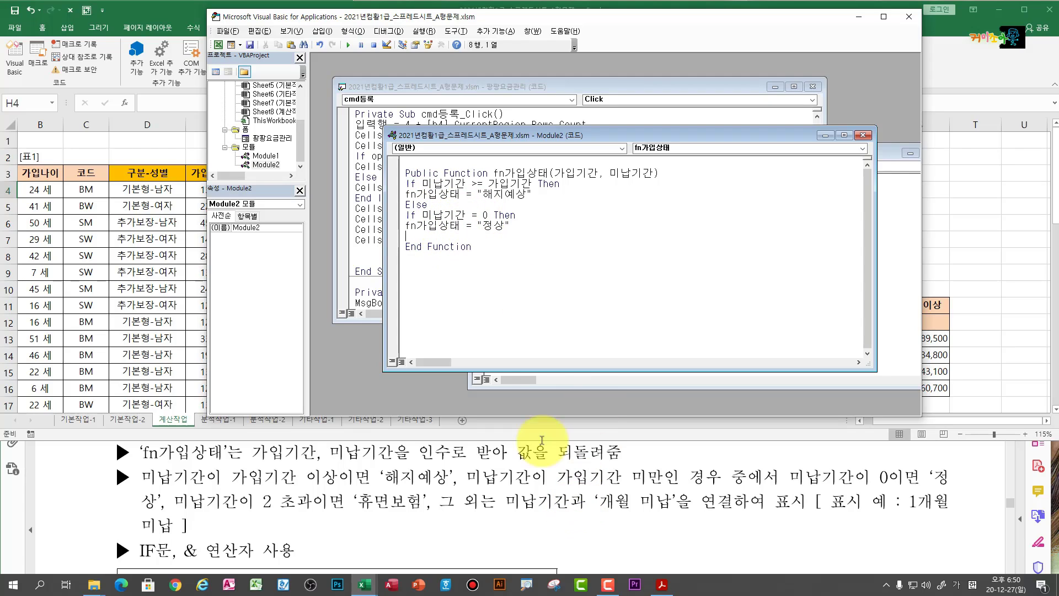
Step: Copy the nested If's condition and "정상" result lines and paste them twice directly below
drag(396, 216, 395, 233)
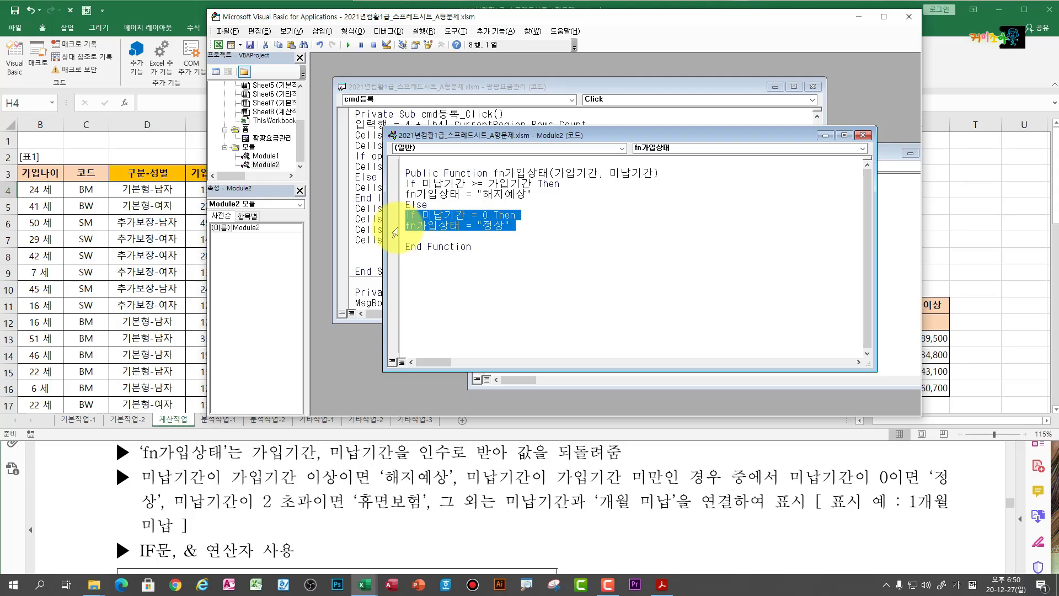
click(423, 216)
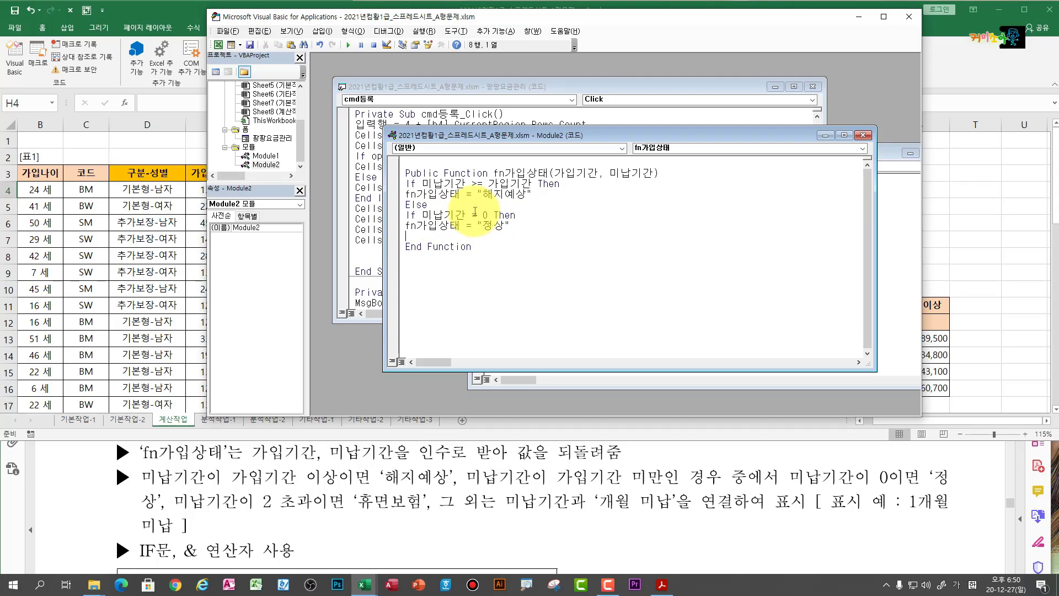
click(419, 236)
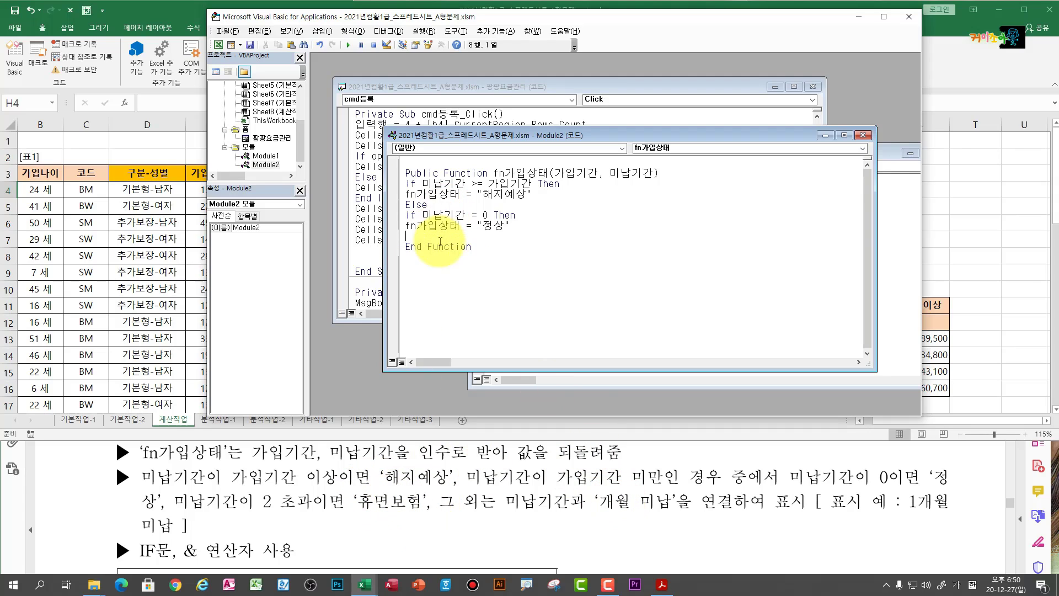
key(ctrl+v)
key(ctrl+v)
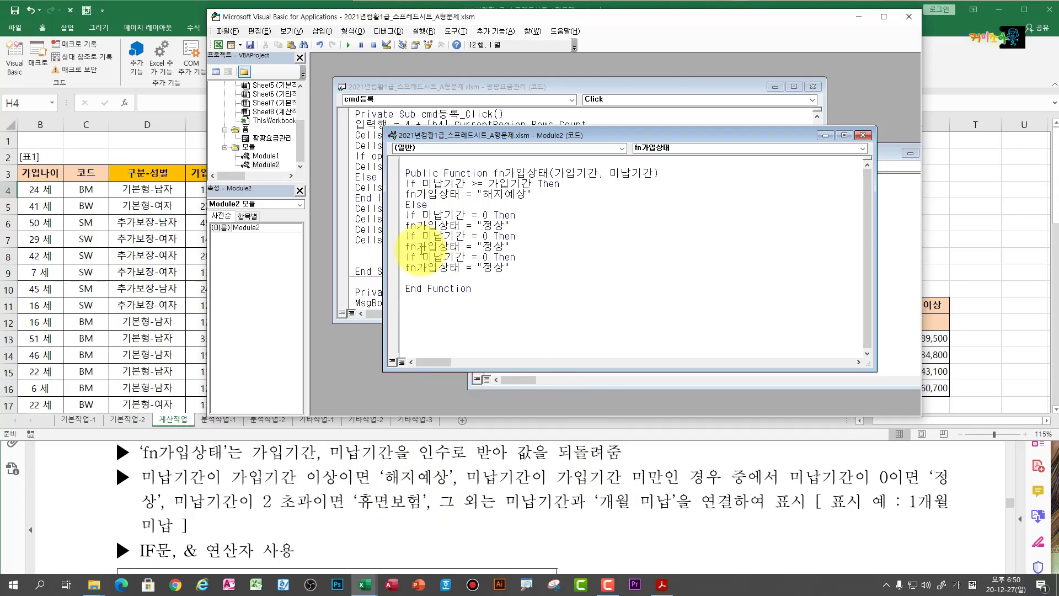
Step: Change the first pasted pair to ElseIf 미납기간 > 2 Then with the result "휴면보험"
click(407, 236)
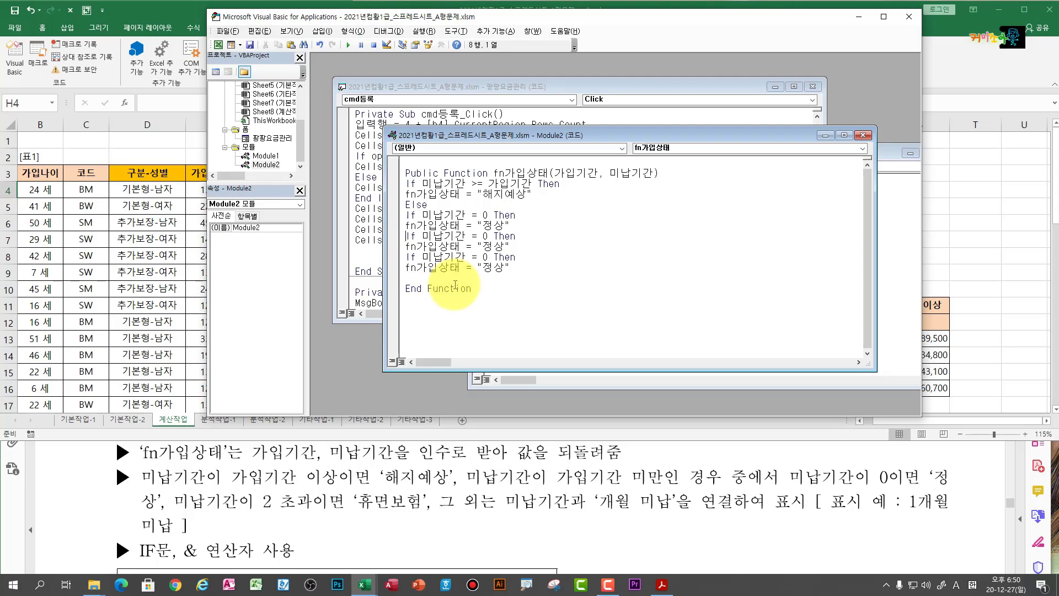
text(else)
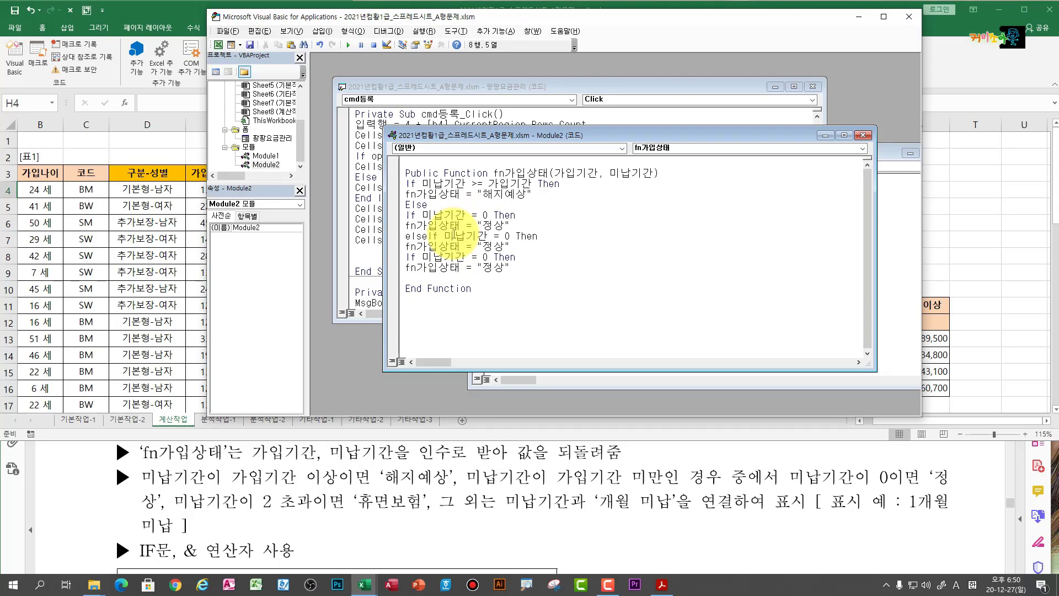
click(506, 236)
shift+click(510, 236)
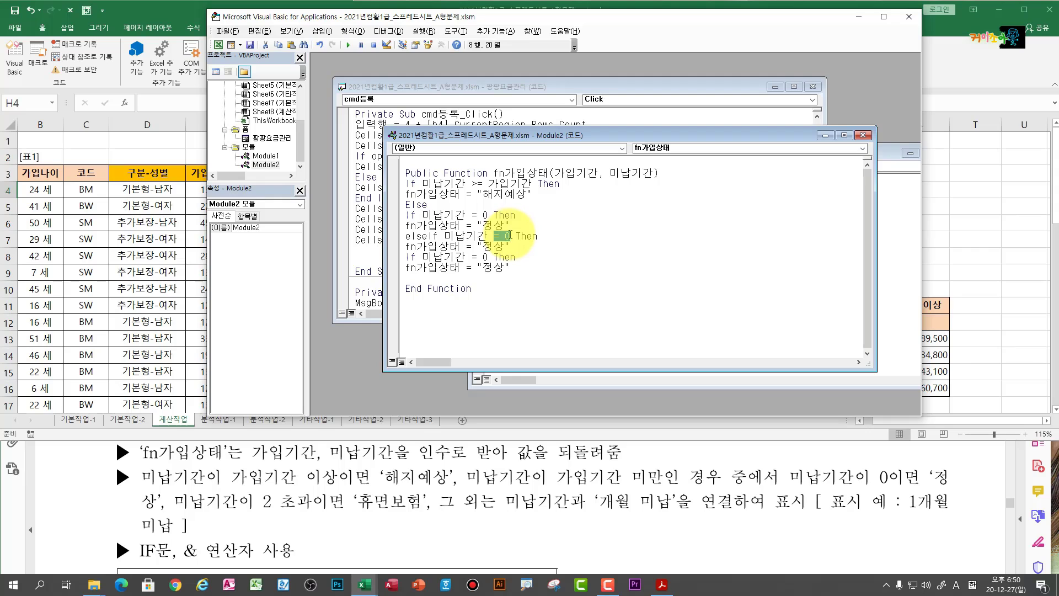
text(>2)
drag(484, 247, 503, 247)
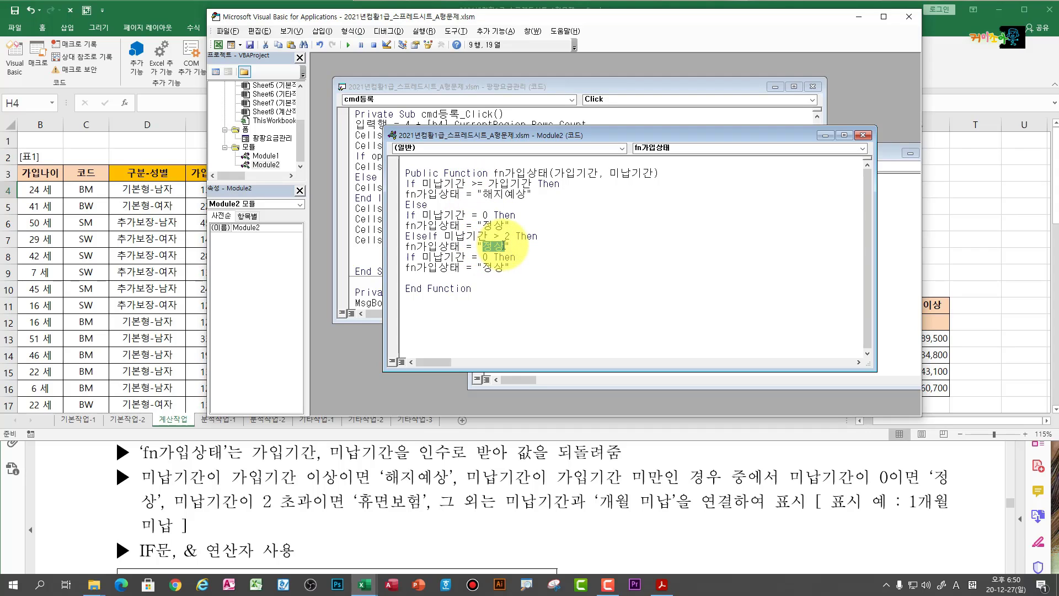
key(Hangul)
text(ㅎ)
text(휴면보험)
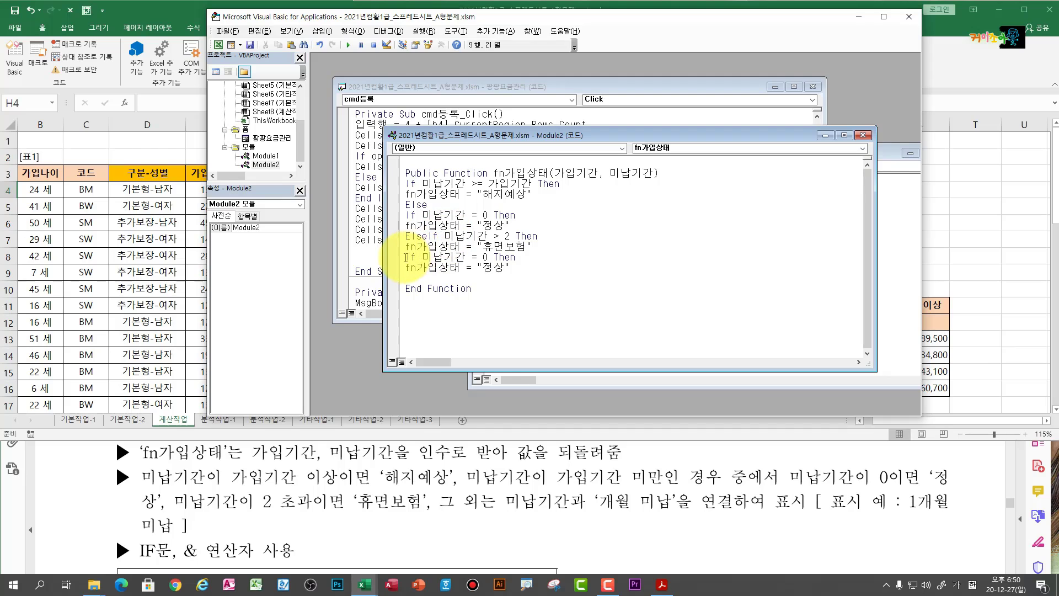
Step: Change the second pasted pair to an Else branch that returns 미납기간 & "개월 미납"
drag(406, 257, 526, 259)
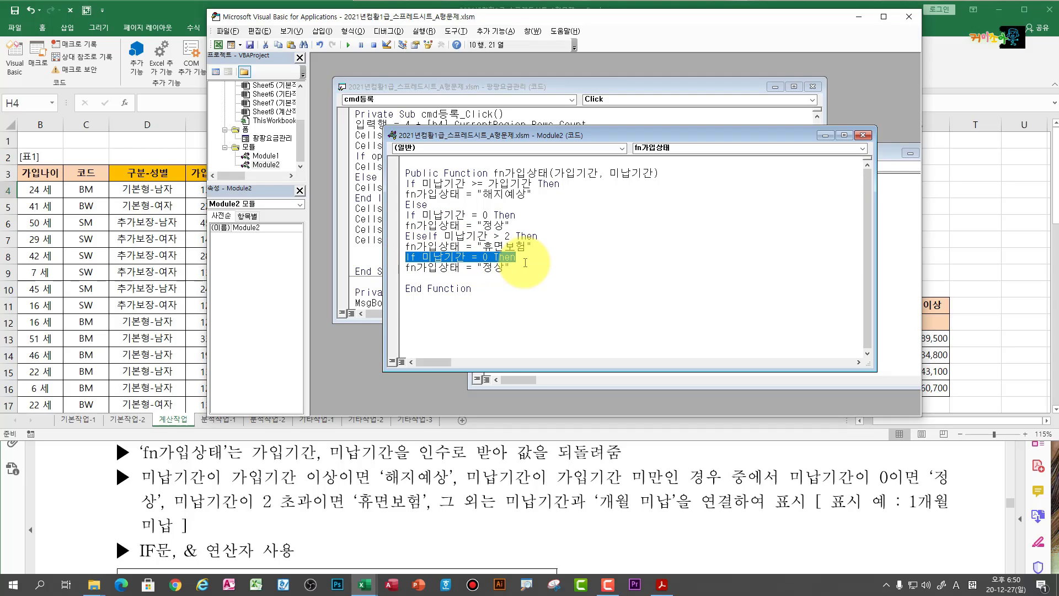
key(Hangul)
text(else)
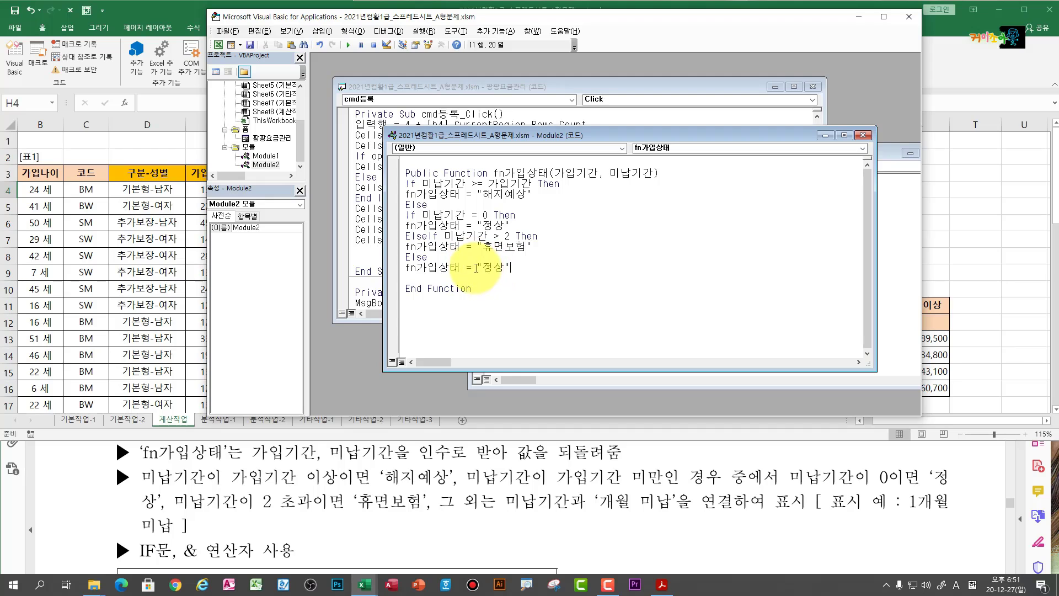
drag(478, 267, 531, 267)
text(al)
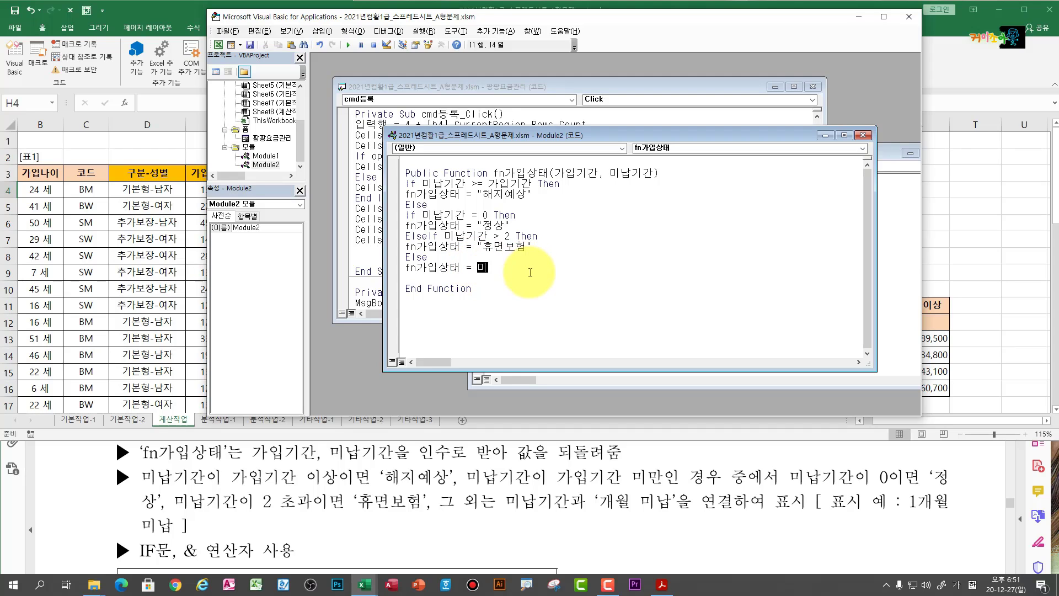
text(납기간)
text(& "개월 미납")
key(Return)
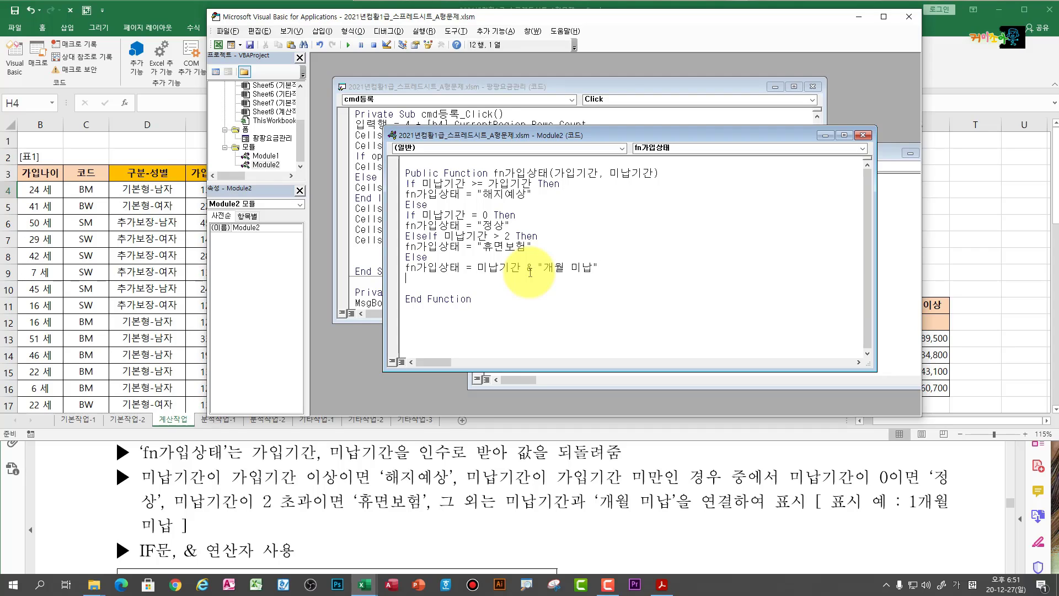
Step: Close both the nested and the outer If blocks with End If statements
text(End If)
key(Return)
click(405, 215)
shift+click(426, 288)
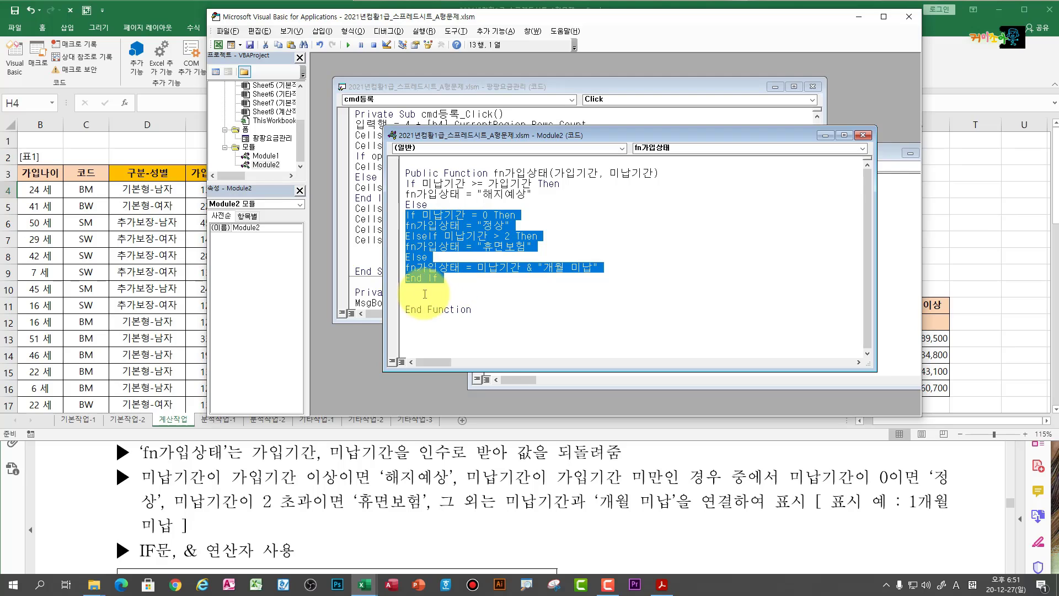
click(404, 183)
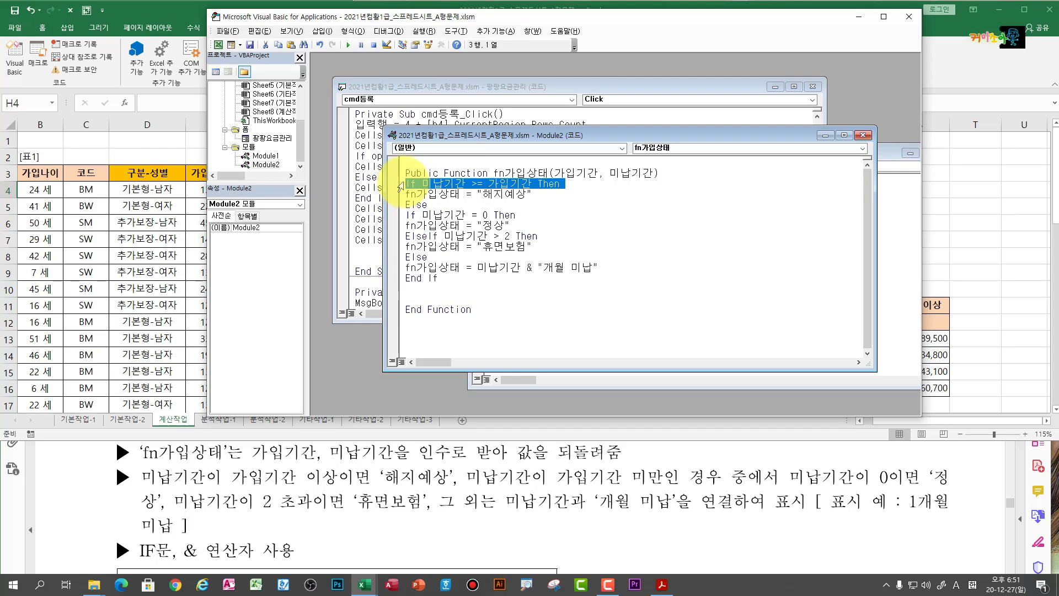
click(413, 291)
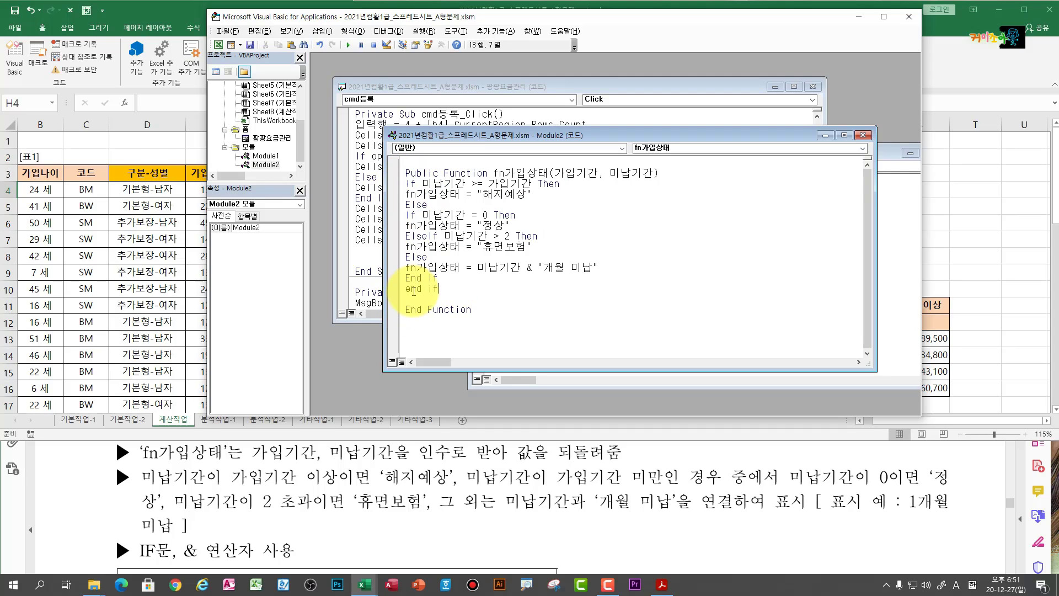
click(498, 315)
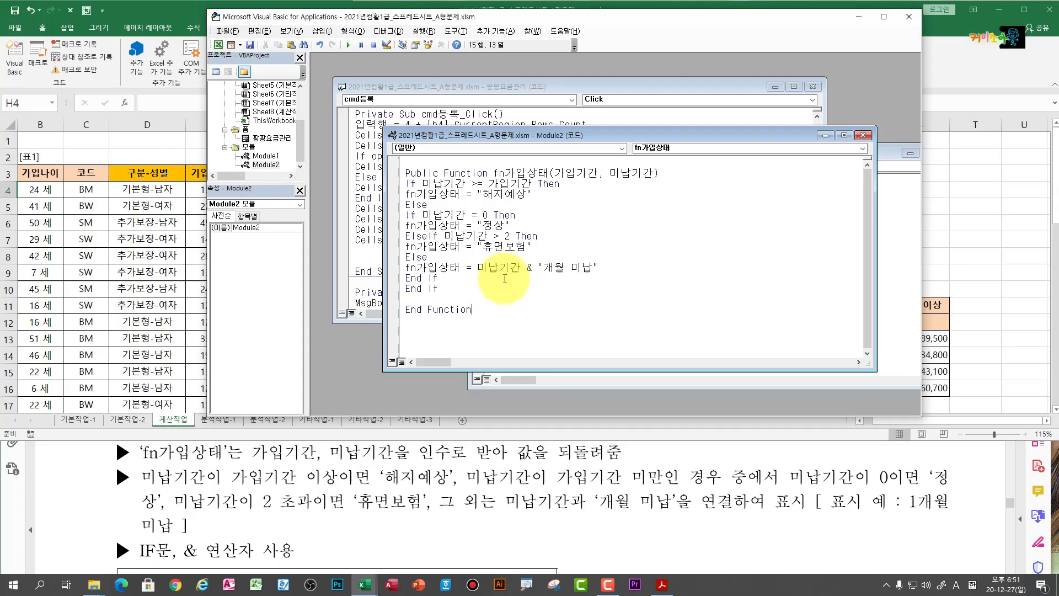
Step: Indent every line of the nested If block, from If 미납기간 = 0 Then to its End If
click(408, 215)
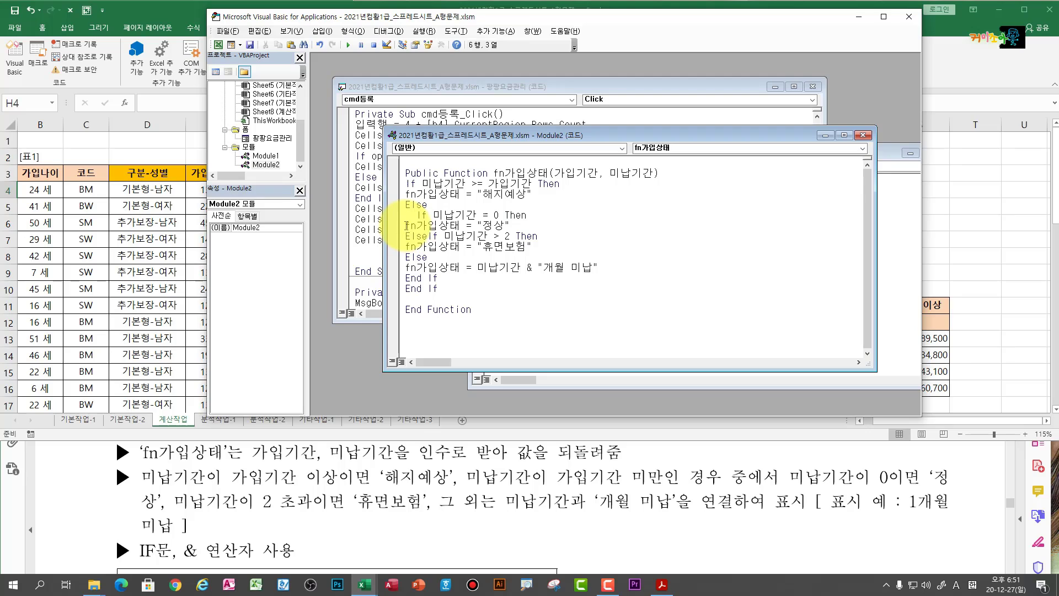
click(407, 225)
click(407, 236)
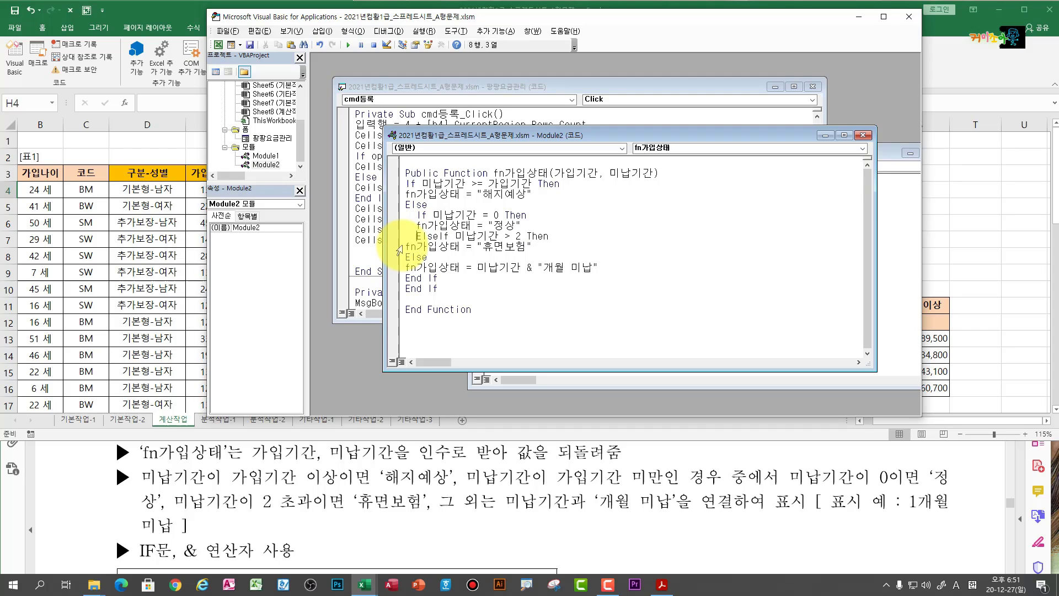
click(407, 246)
click(406, 257)
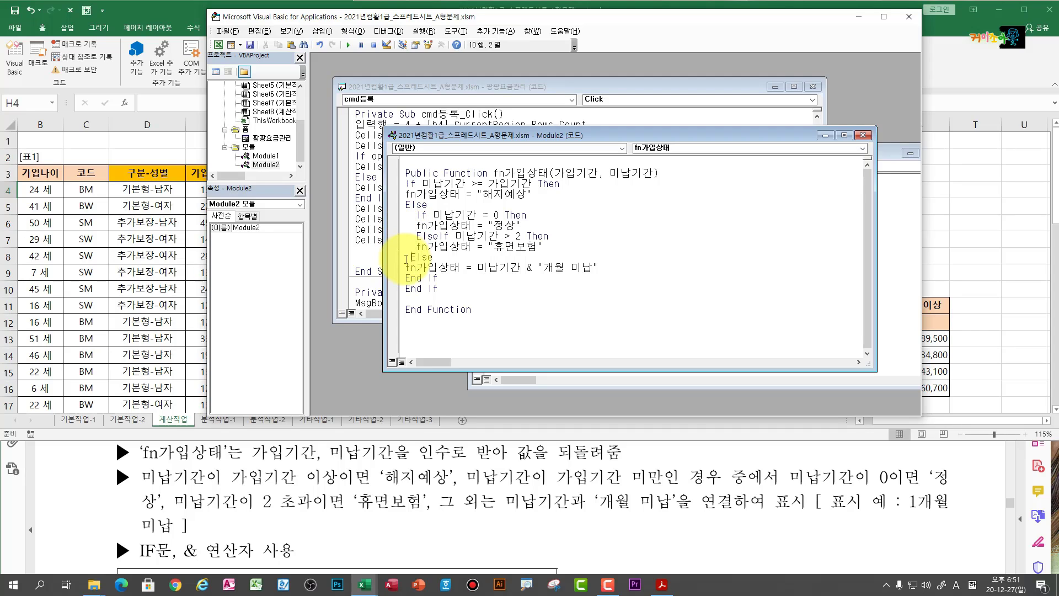
click(406, 267)
click(405, 278)
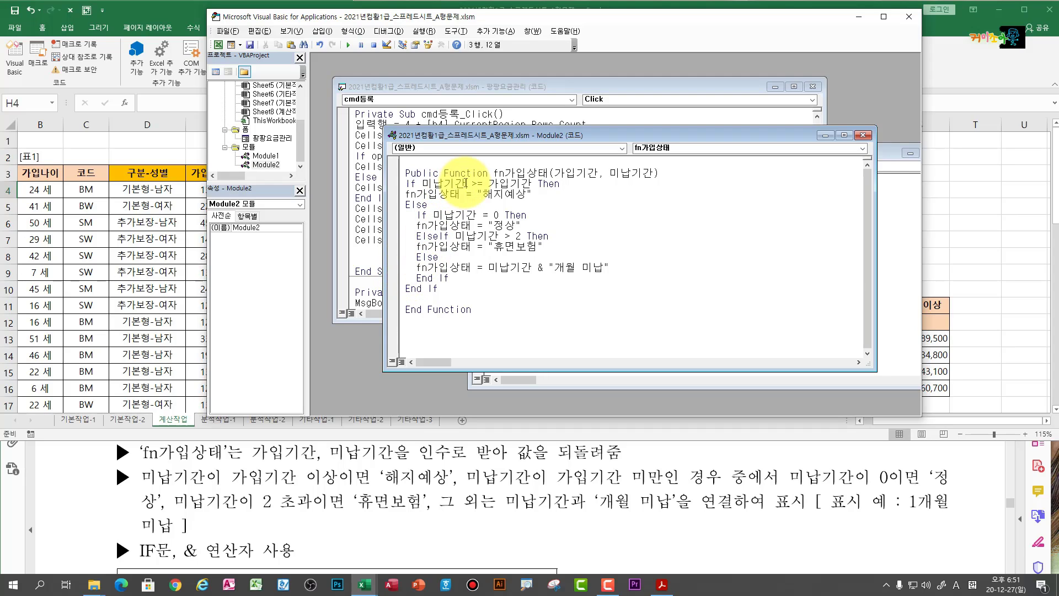
Step: Review the Else branch of the finished fn가입상태 code and close the Visual Basic editor
double_click(422, 206)
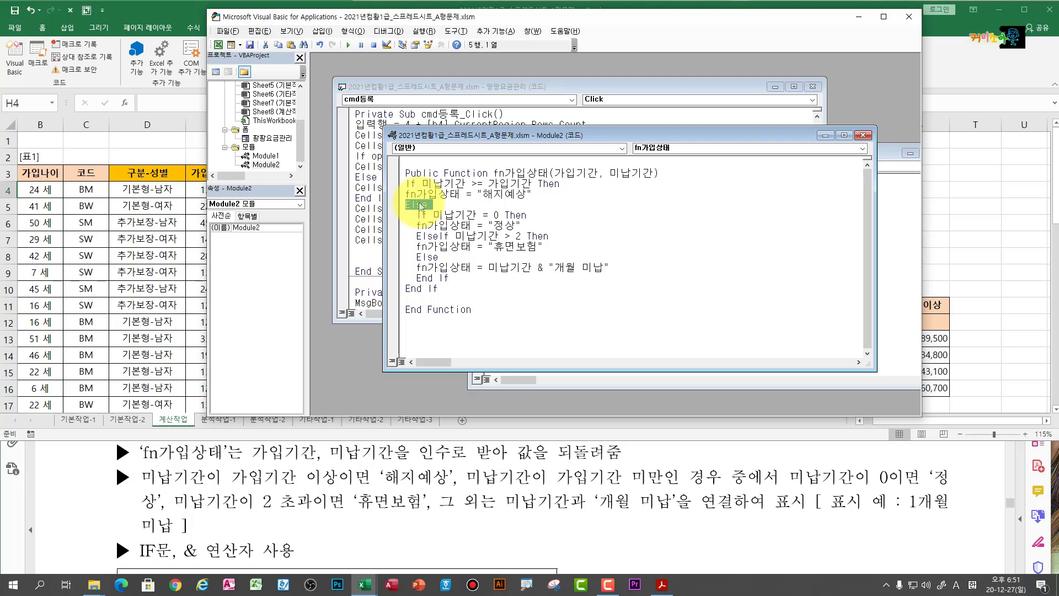
click(463, 226)
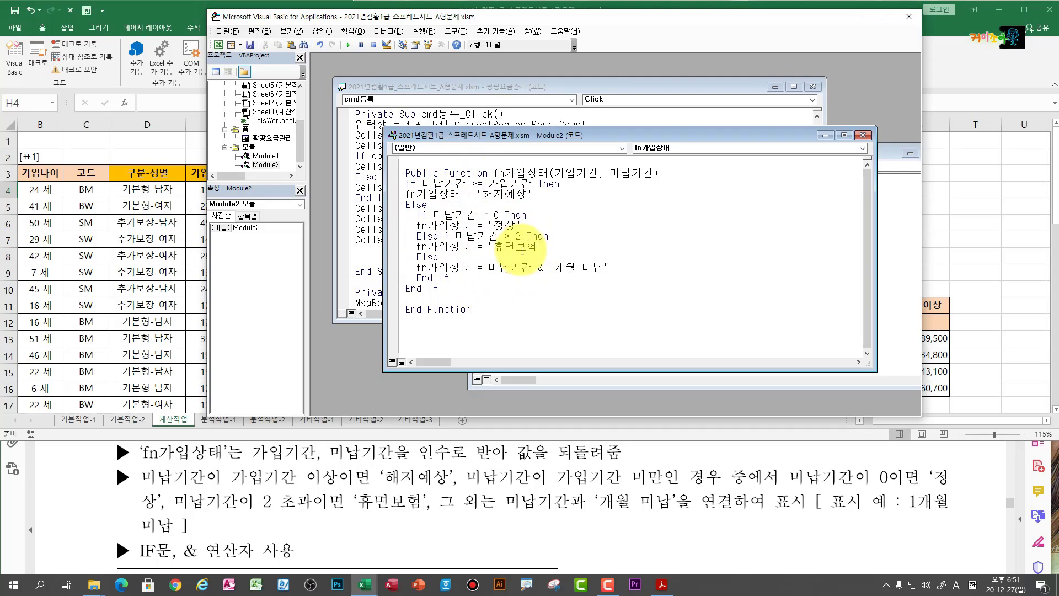
click(502, 322)
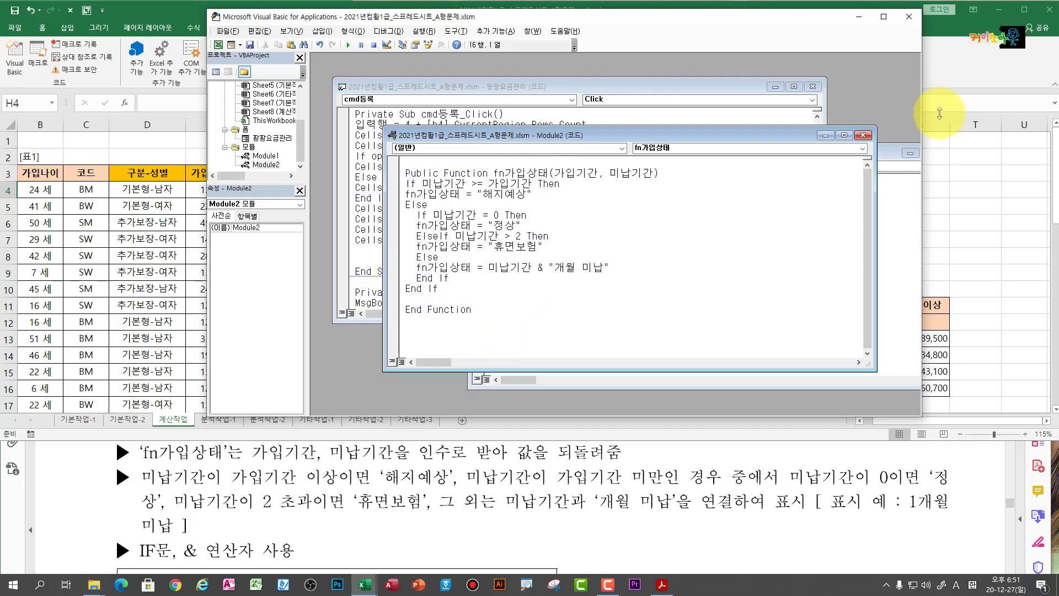
click(910, 17)
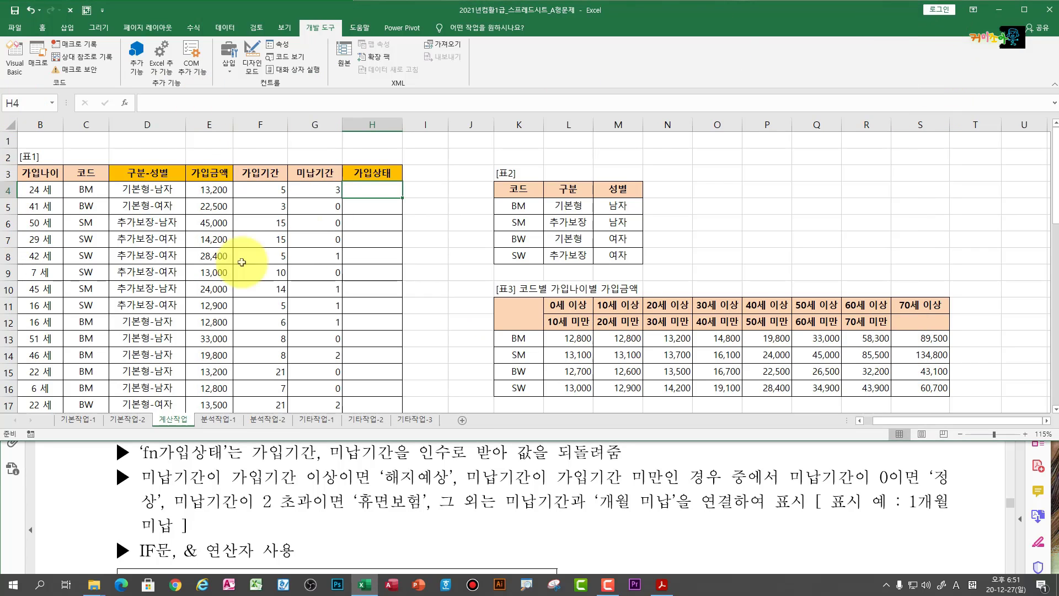
Step: Insert the user-defined function fn가입상태 in H4 with F4 as 가입기간 and G4 as 미납기간
click(127, 102)
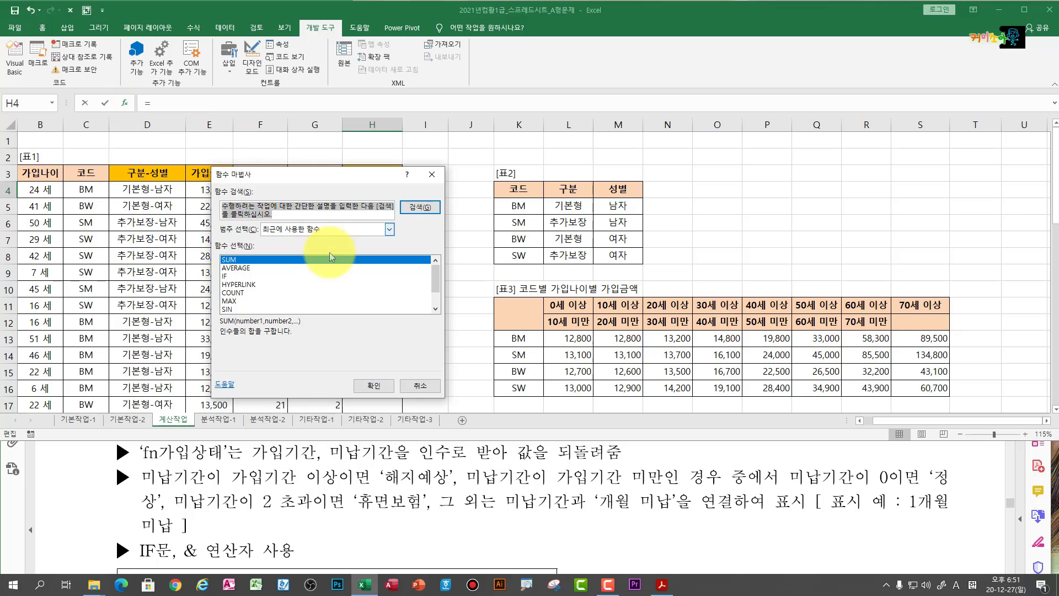
click(333, 227)
click(284, 332)
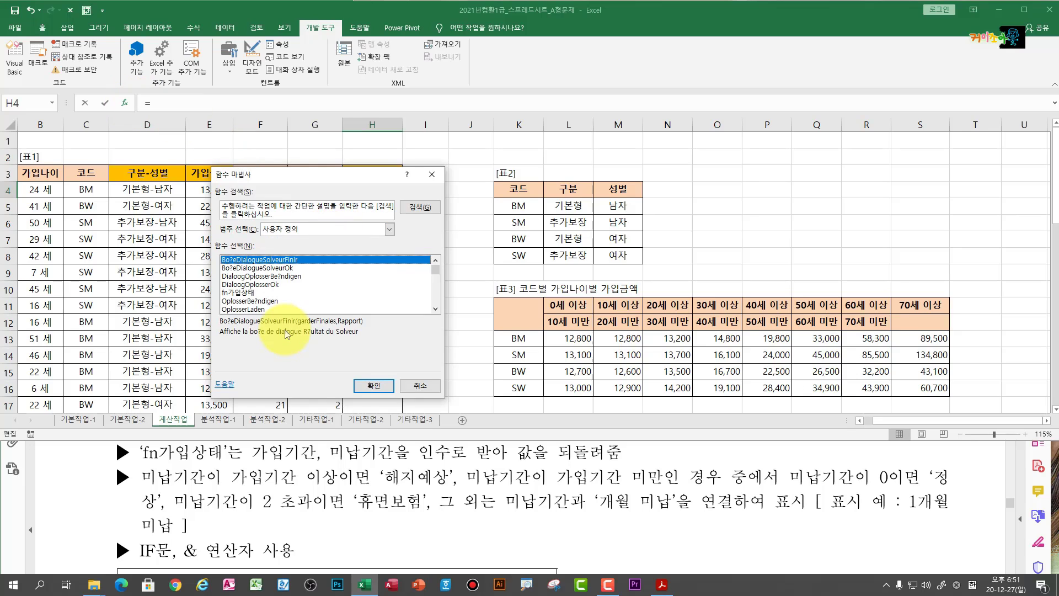
click(227, 291)
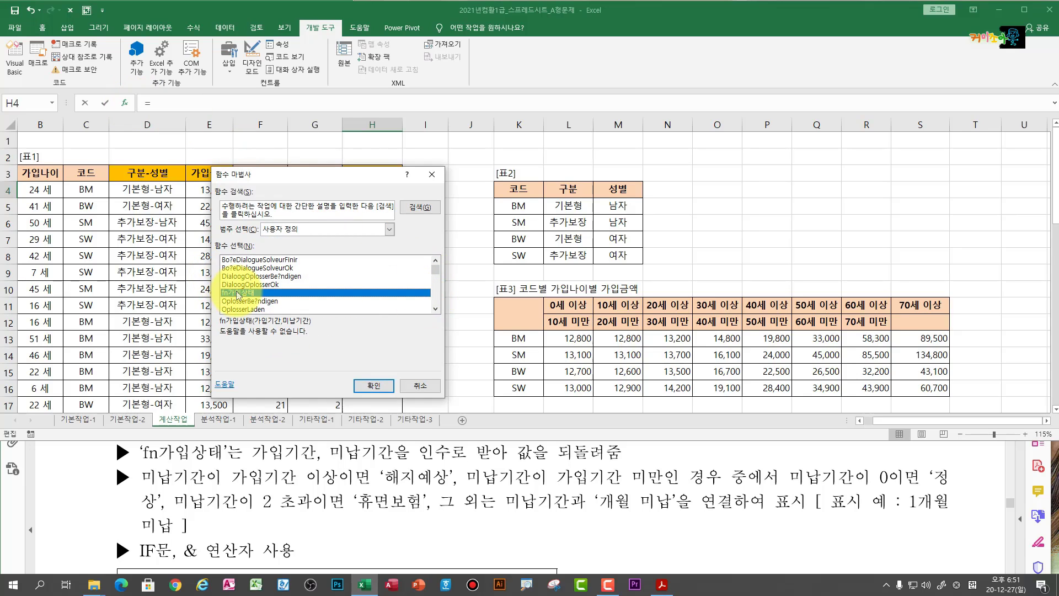
click(374, 385)
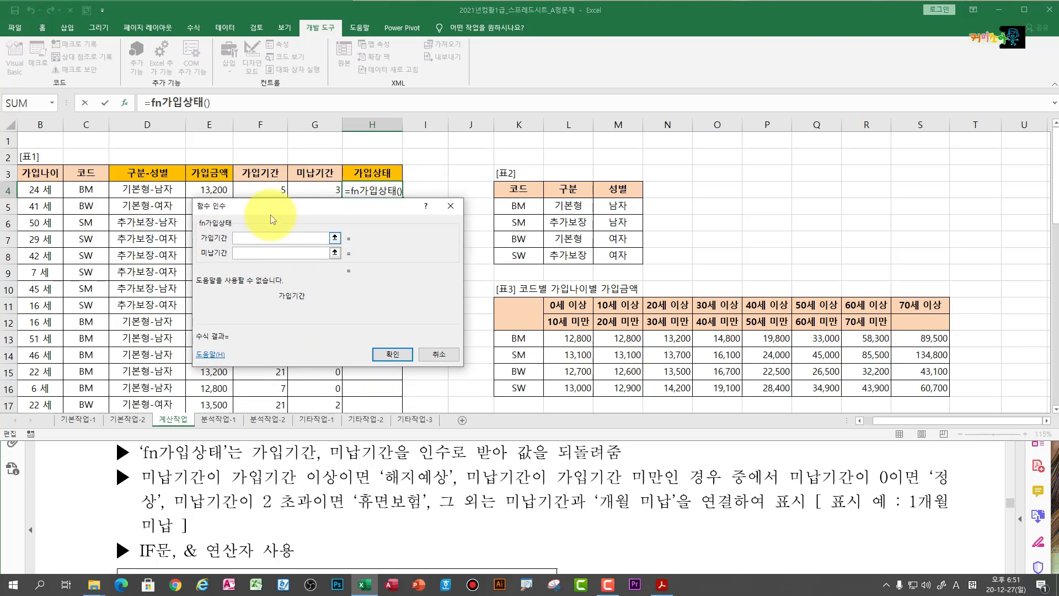
click(264, 190)
click(253, 252)
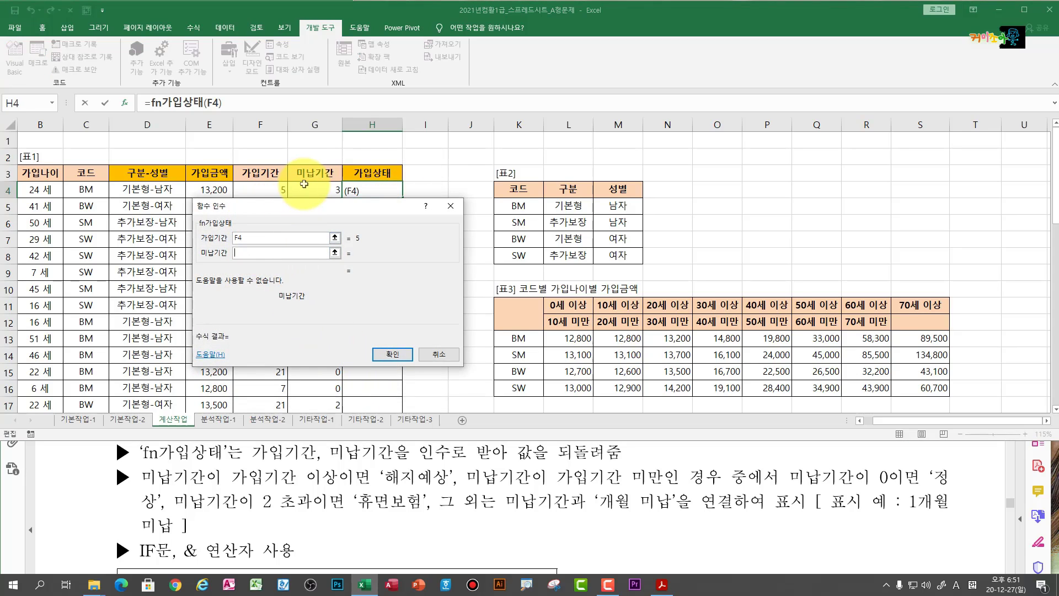
click(315, 189)
click(403, 357)
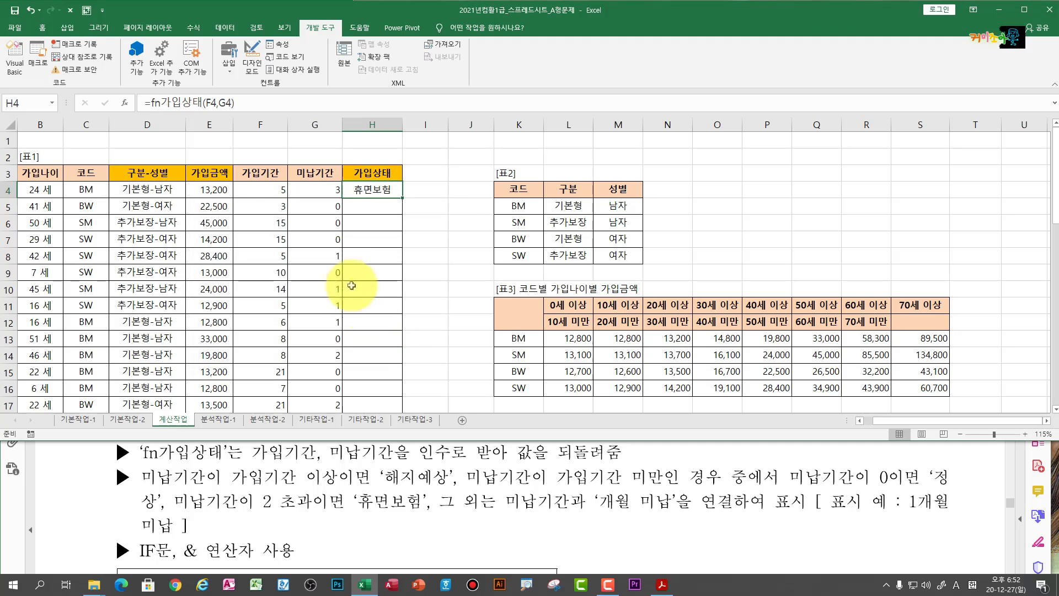
Step: Fill H4's formula down [표1]'s 가입상태 column and check the results, including the formula in H14
double_click(403, 197)
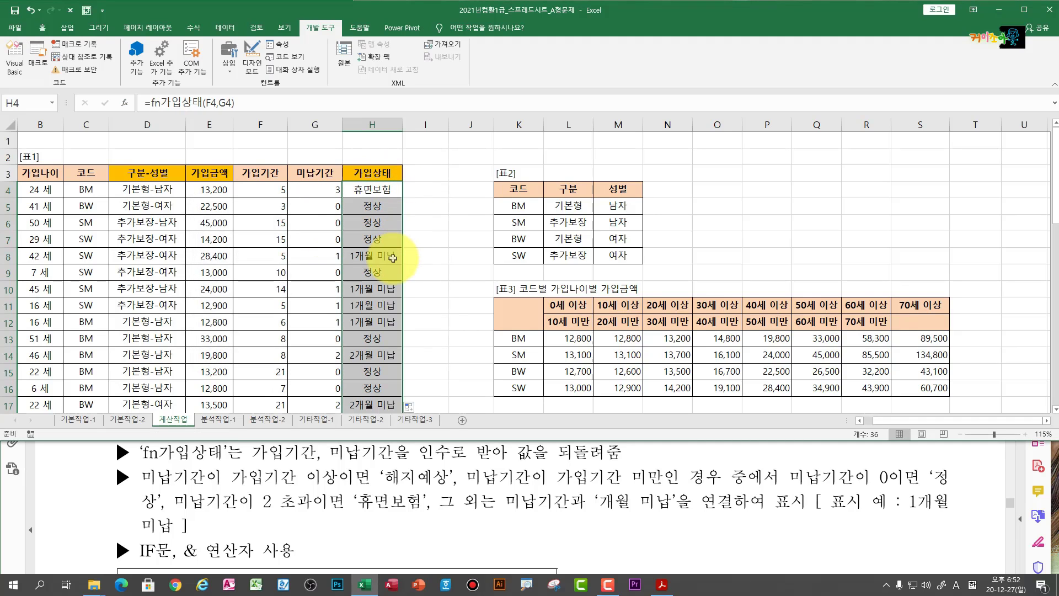
scroll(398, 248, down, 10)
scroll(393, 257, up, 10)
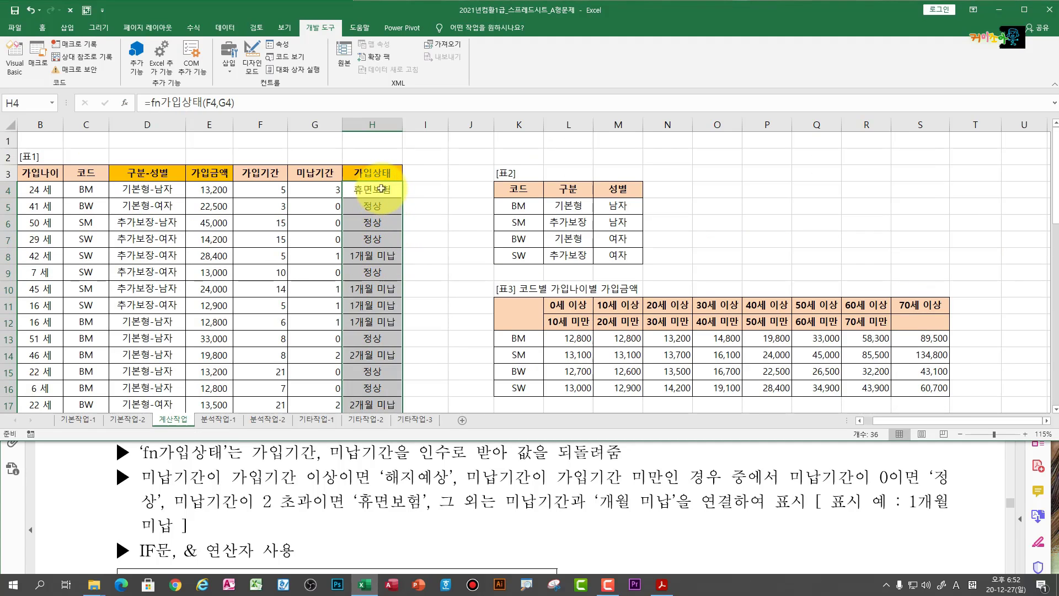
click(418, 190)
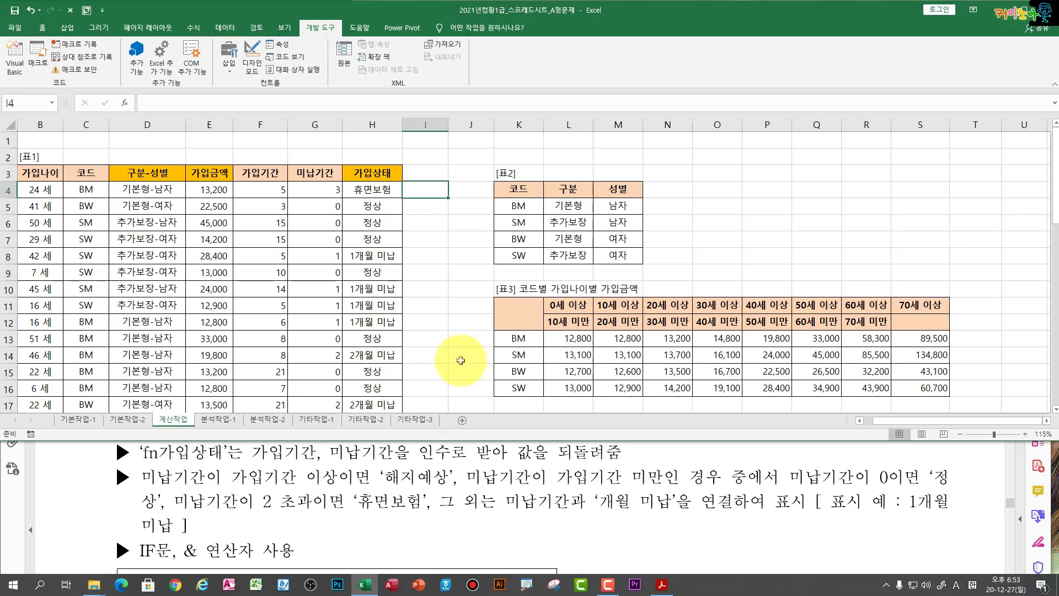
click(388, 355)
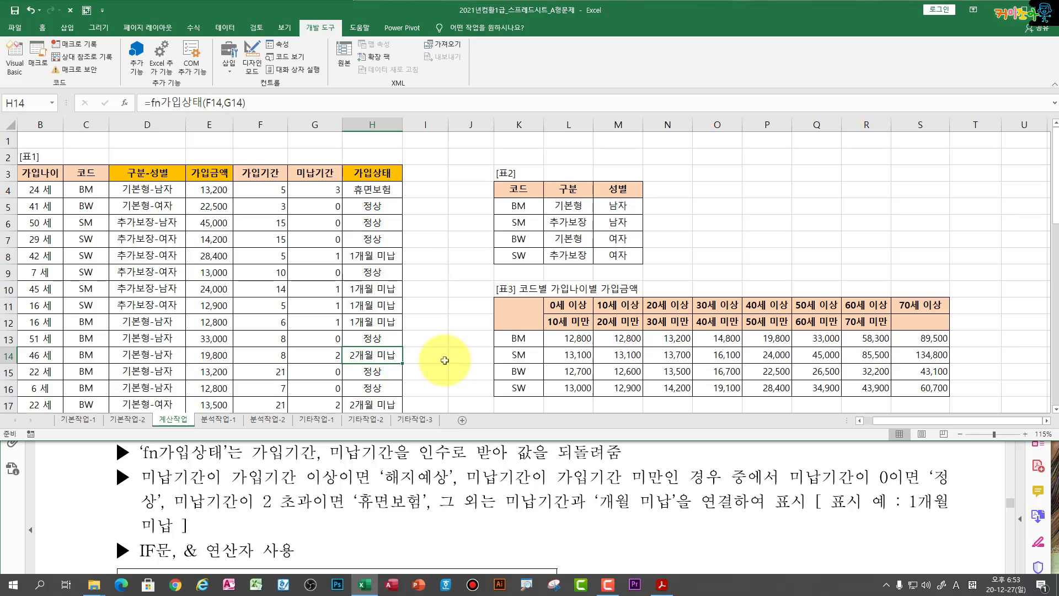